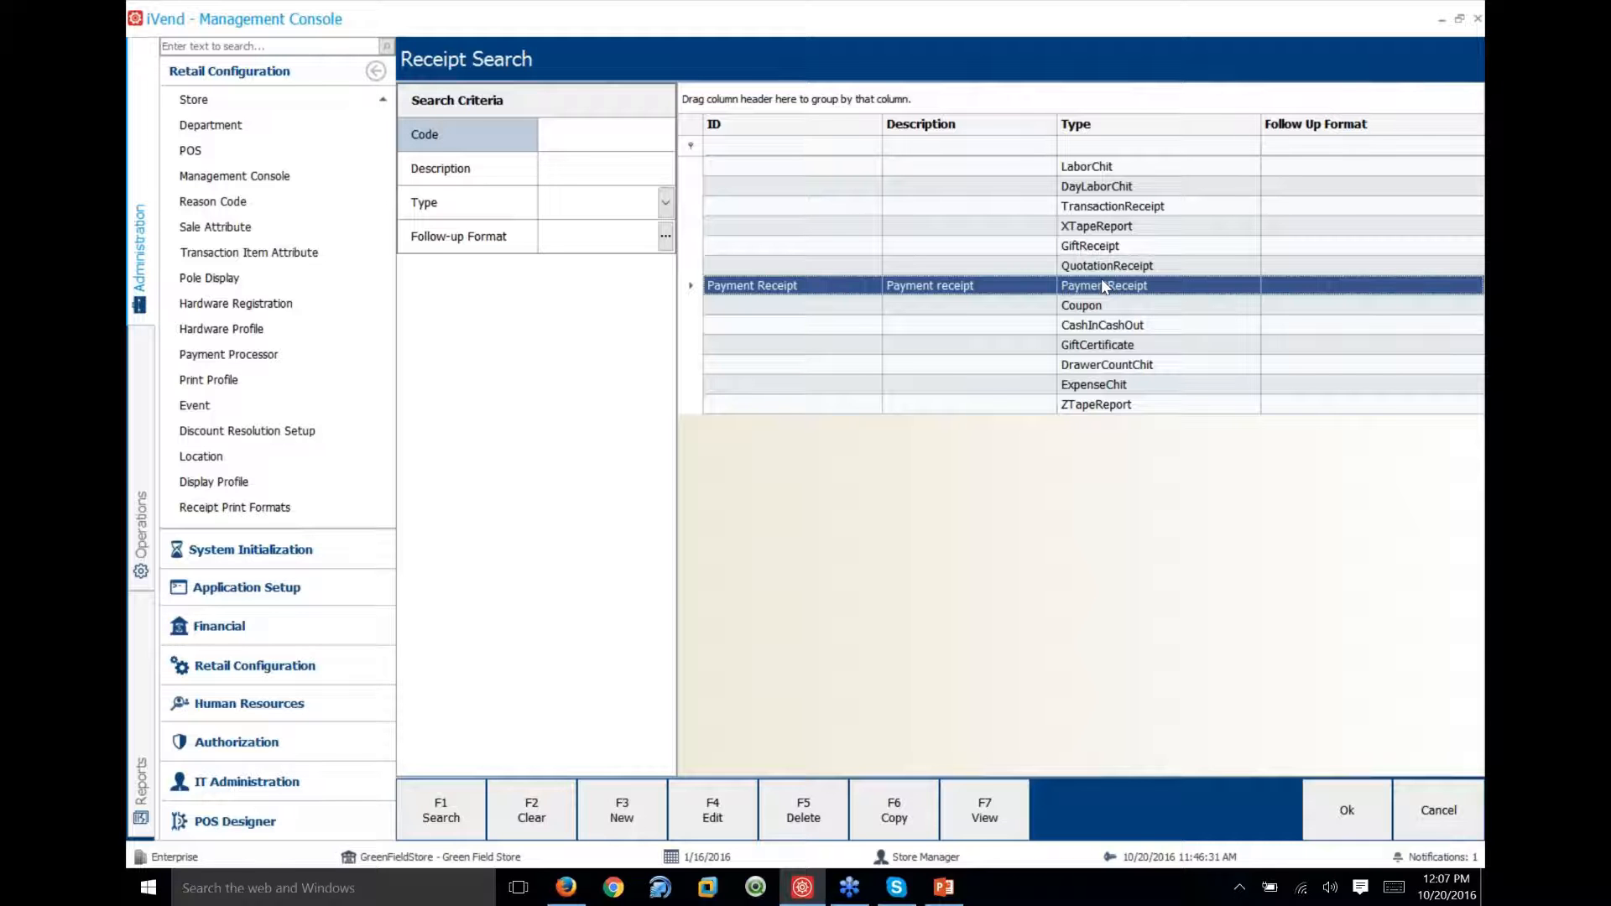
# Open the TransactionReceipt format for editing, with the Retail Configuration navigation collapsed
pyautogui.click(1112, 208)
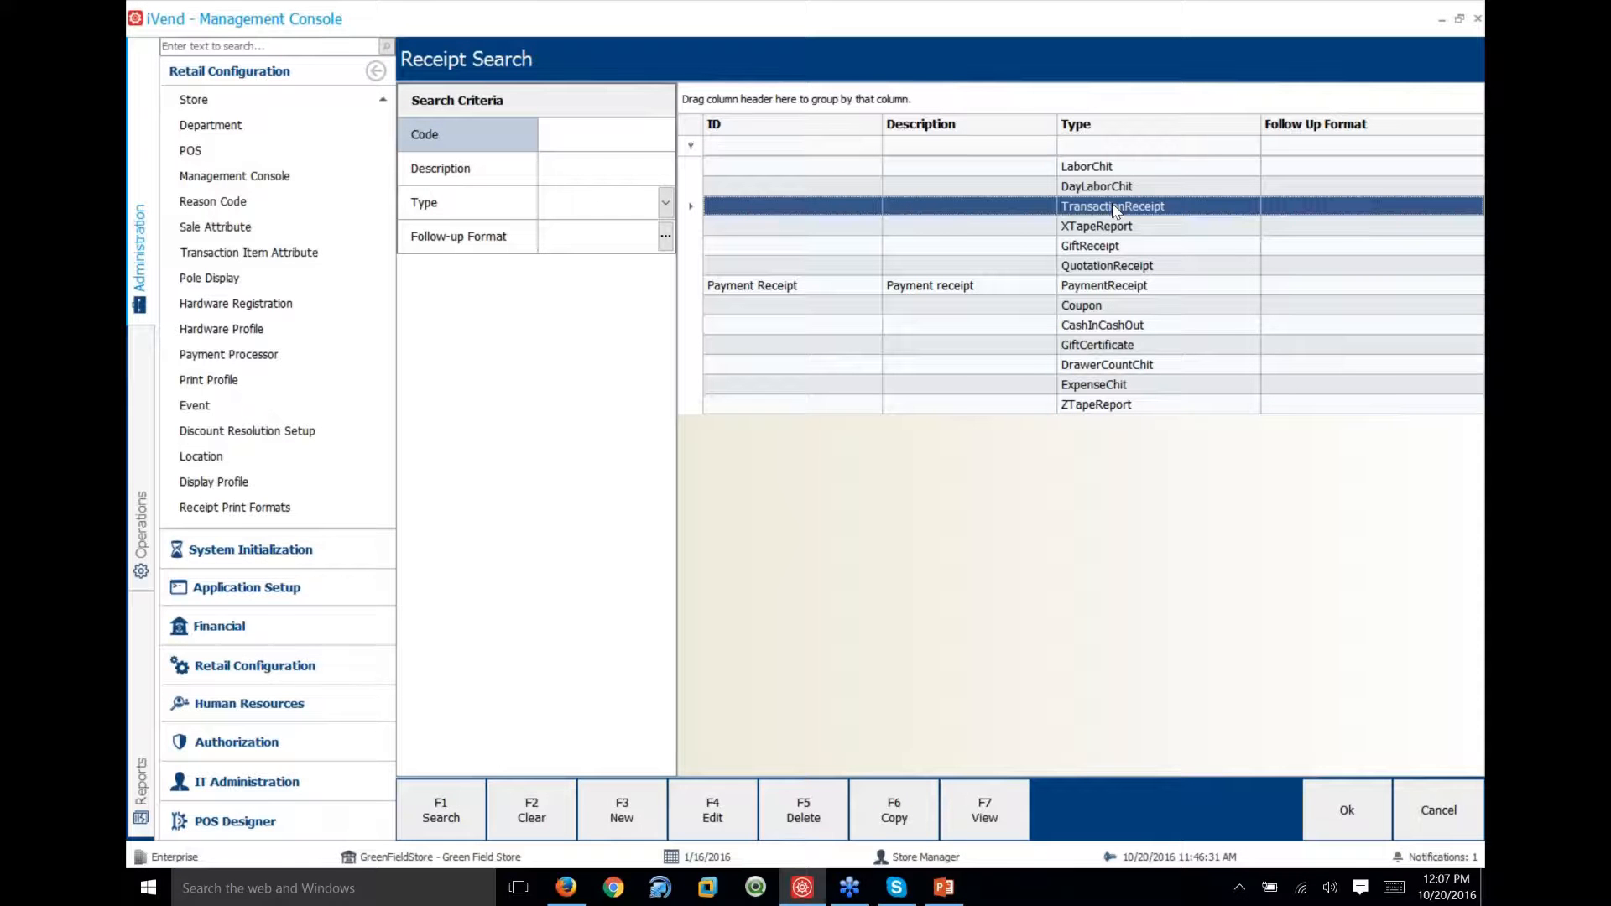
pyautogui.click(375, 71)
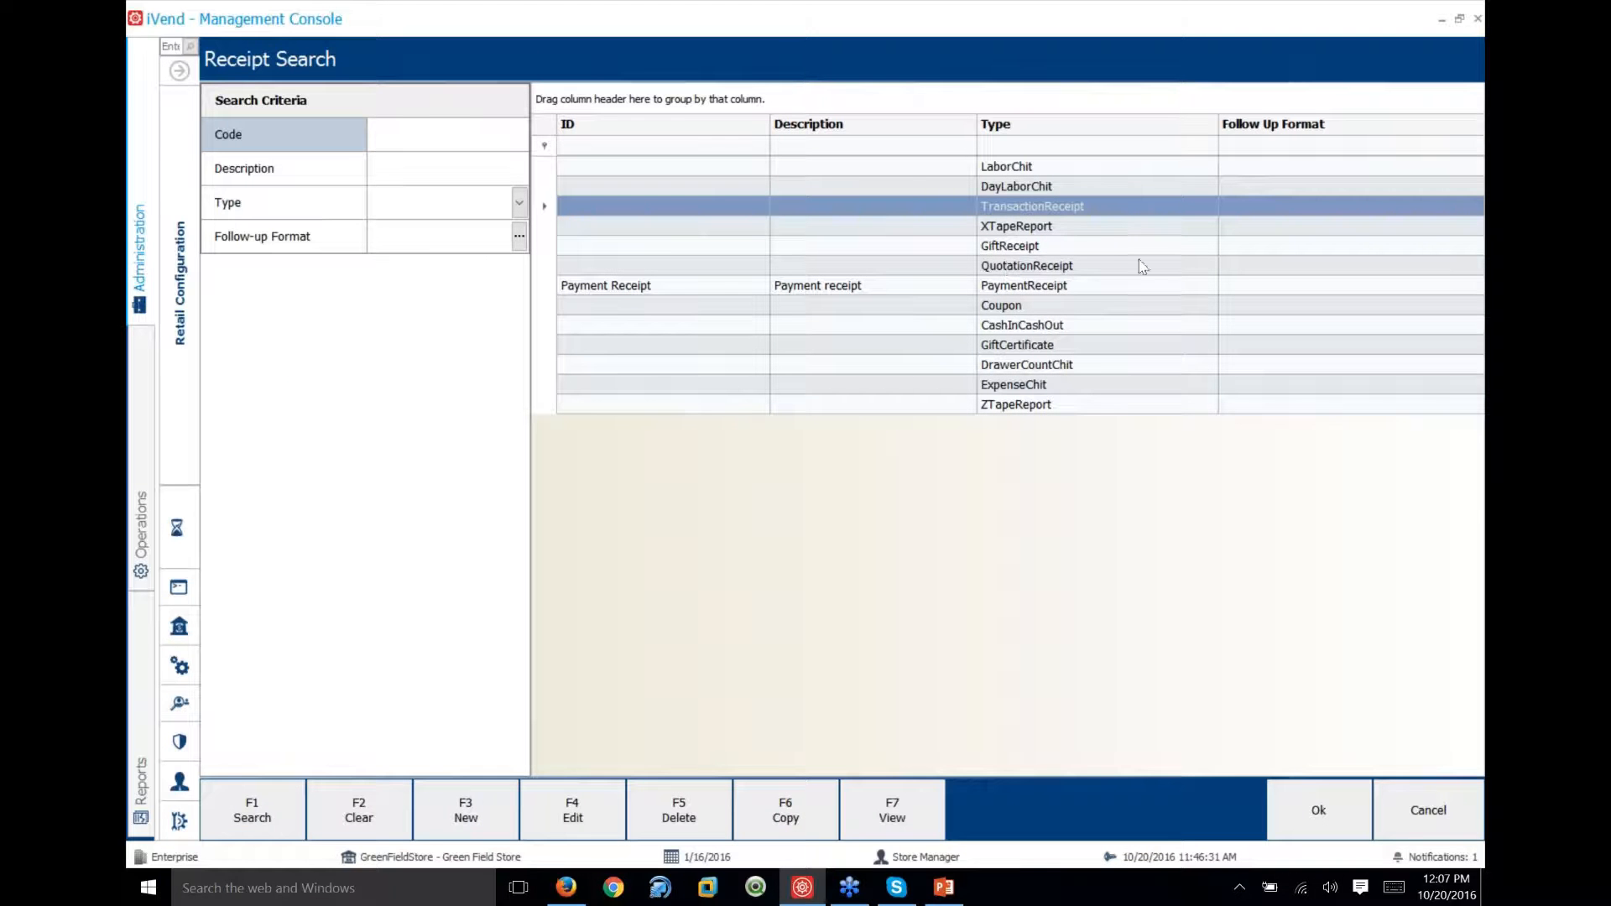
pyautogui.click(1100, 208)
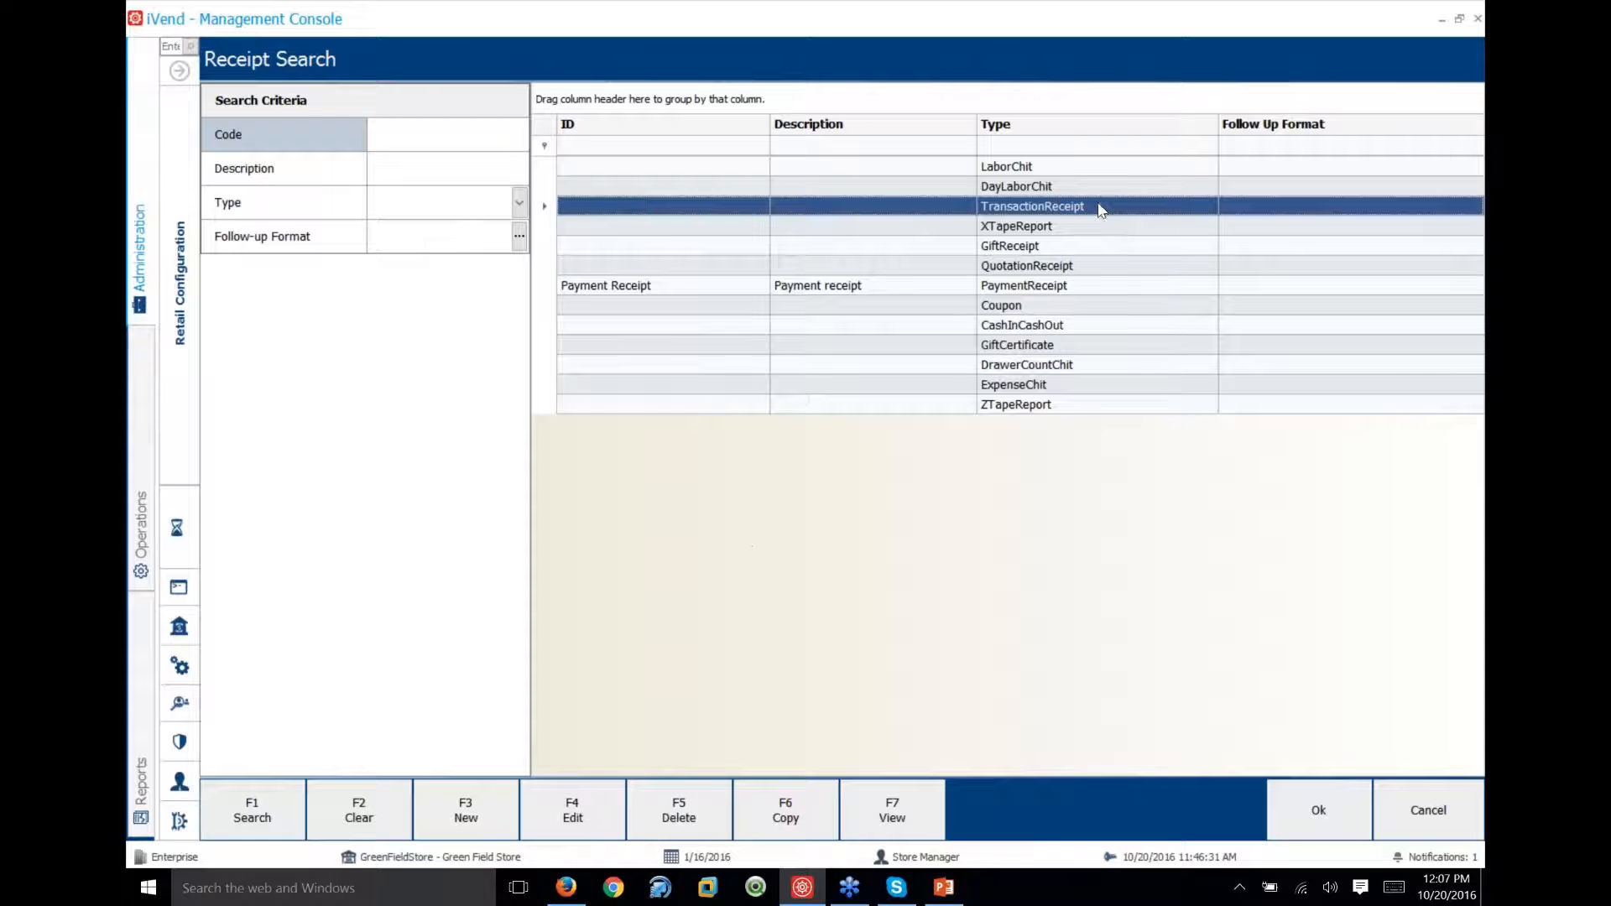
pyautogui.click(543, 787)
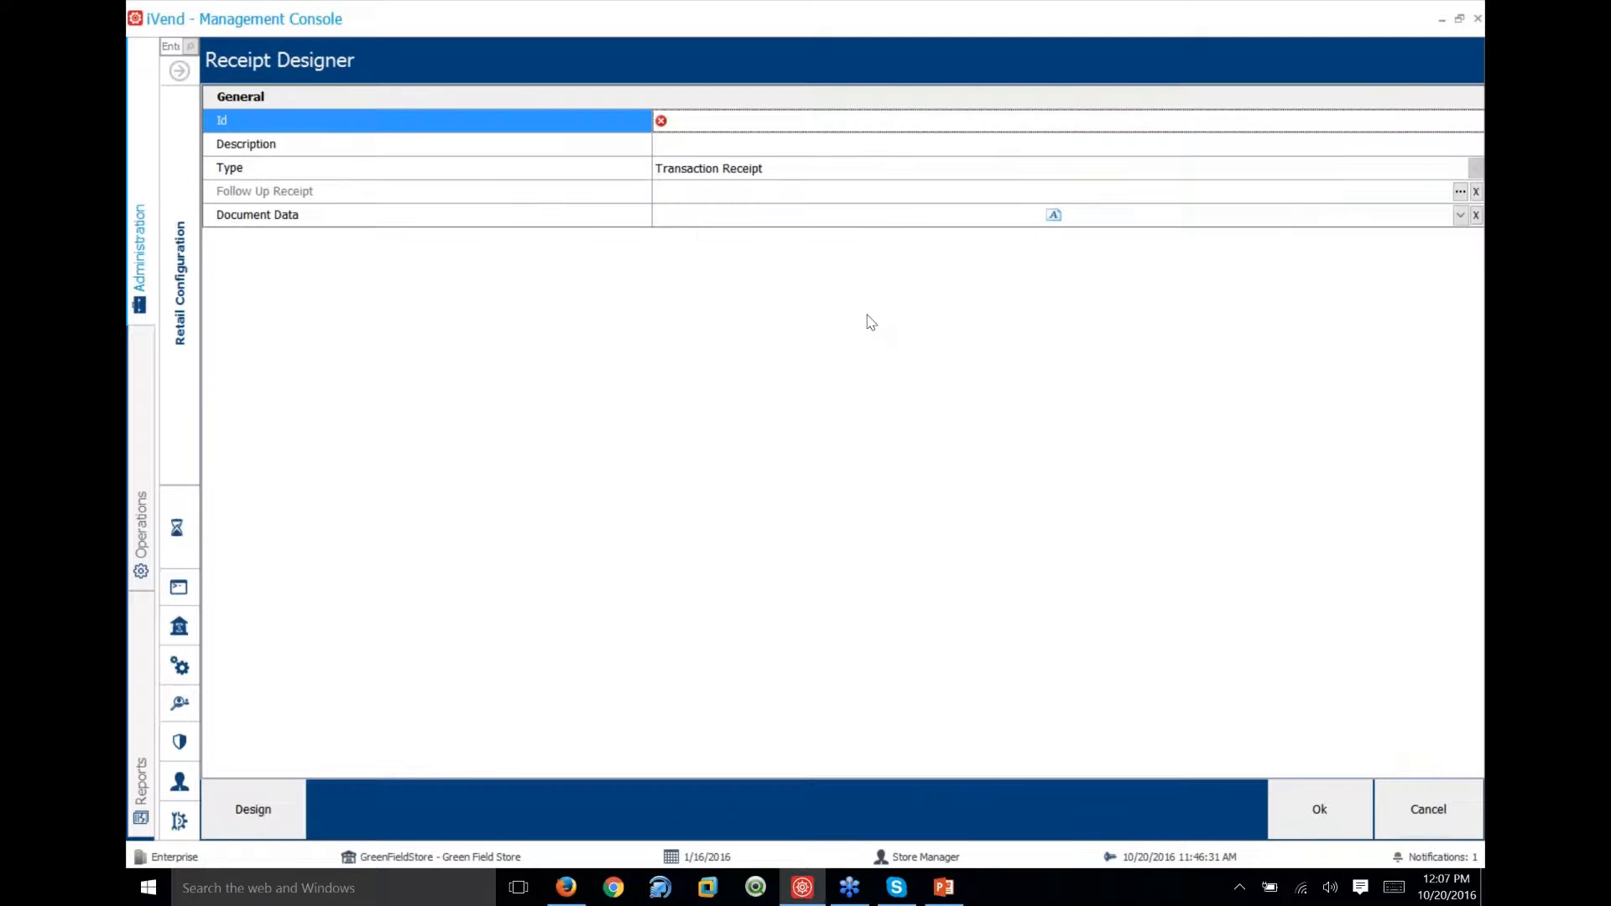
# Set the transaction receipt's Id to Updated_TR and its description to Updated Transaction Receipt
pyautogui.click(746, 121)
pyautogui.write('Updated')
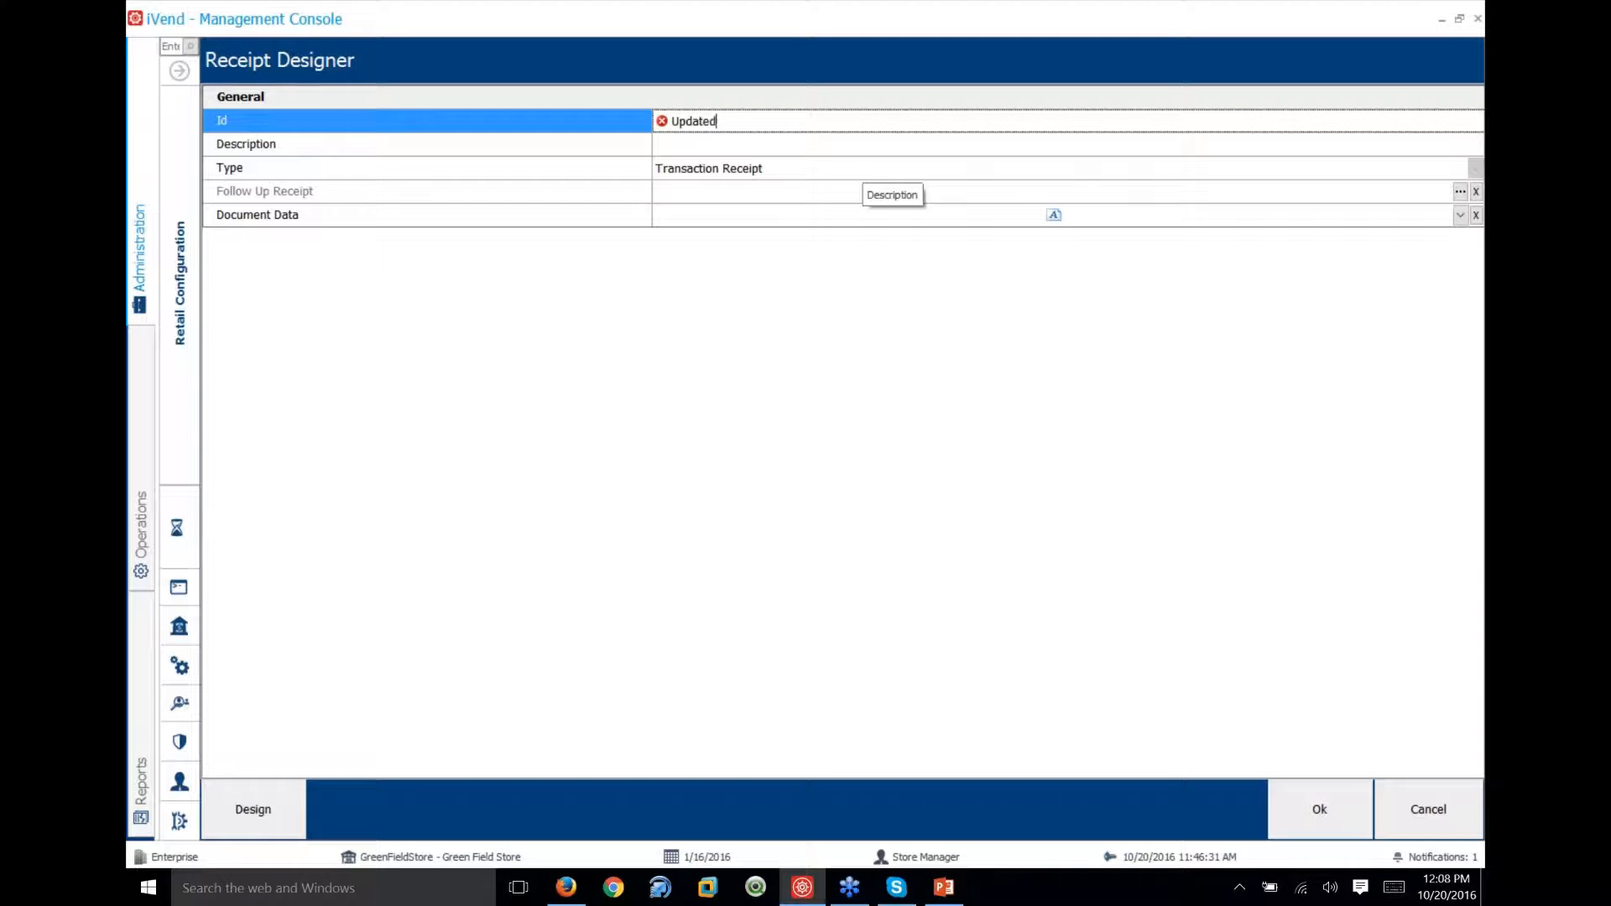
pyautogui.write('_TR')
pyautogui.press('Tab')
pyautogui.write('Updated Transaction Receipt')
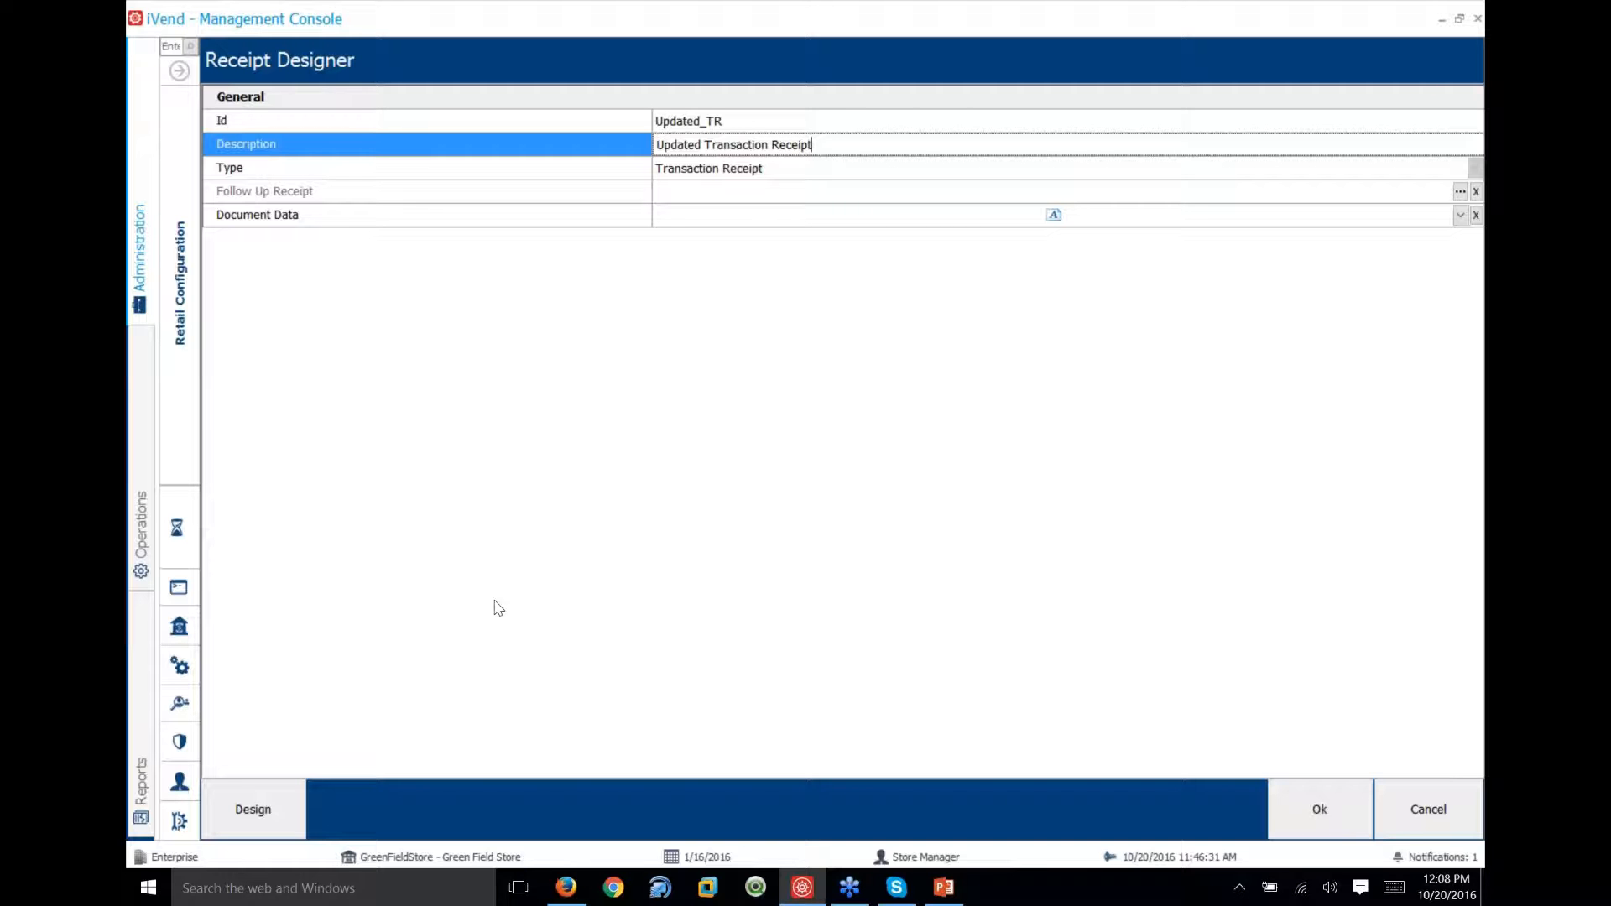
# Open the transaction receipt's design and look at its Header, SaleItems, ExchangeItems and OrderItems sections
pyautogui.click(264, 813)
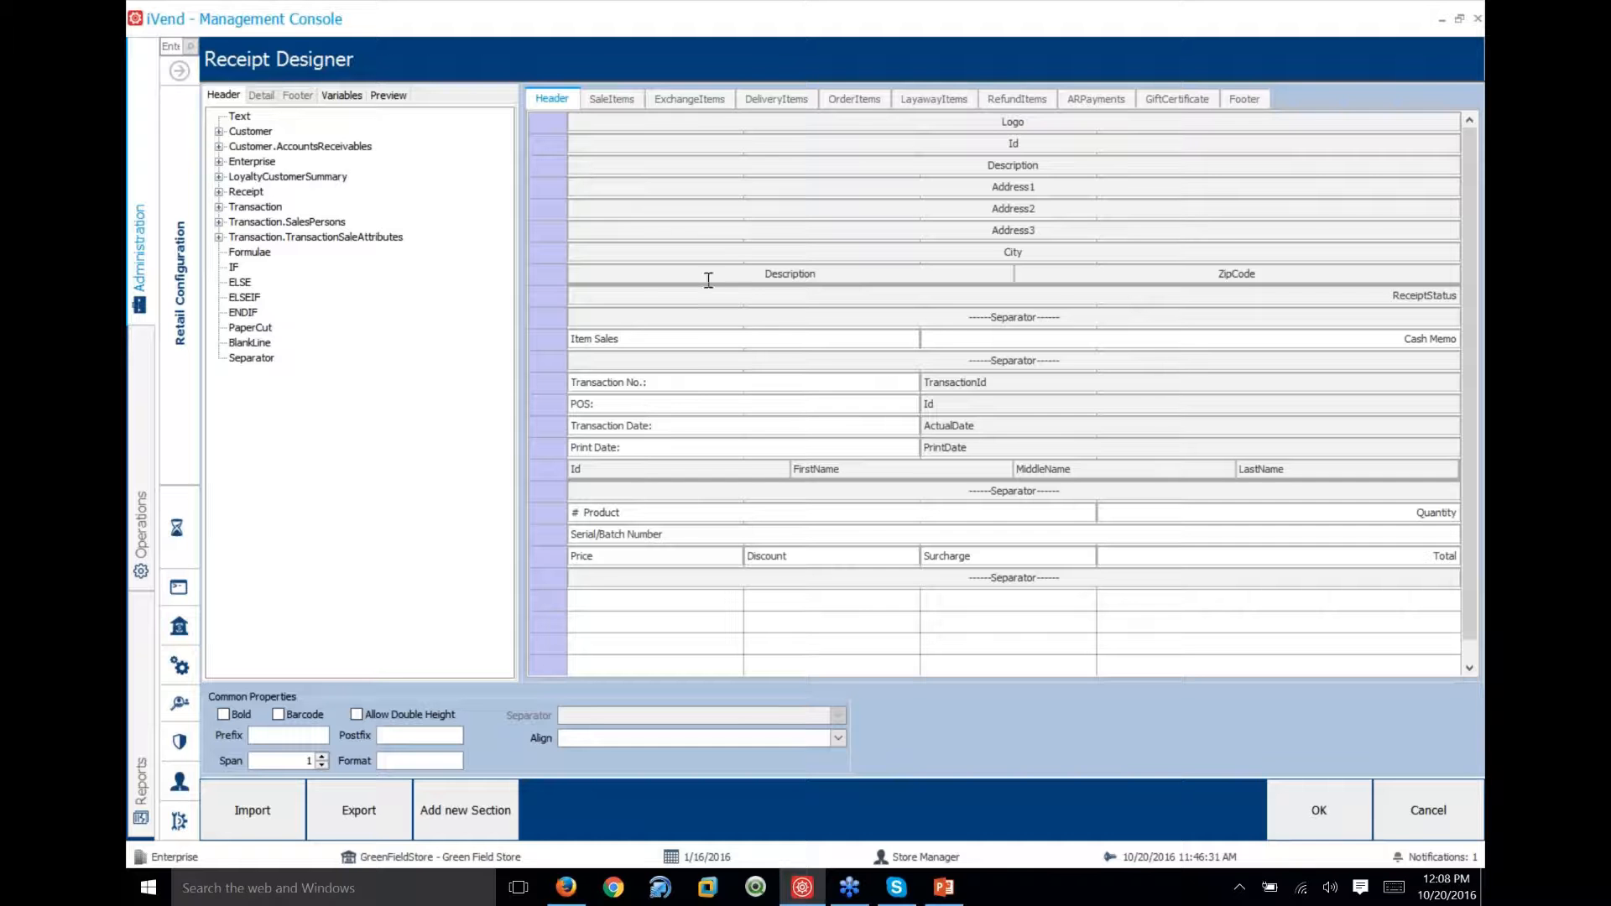
pyautogui.click(612, 103)
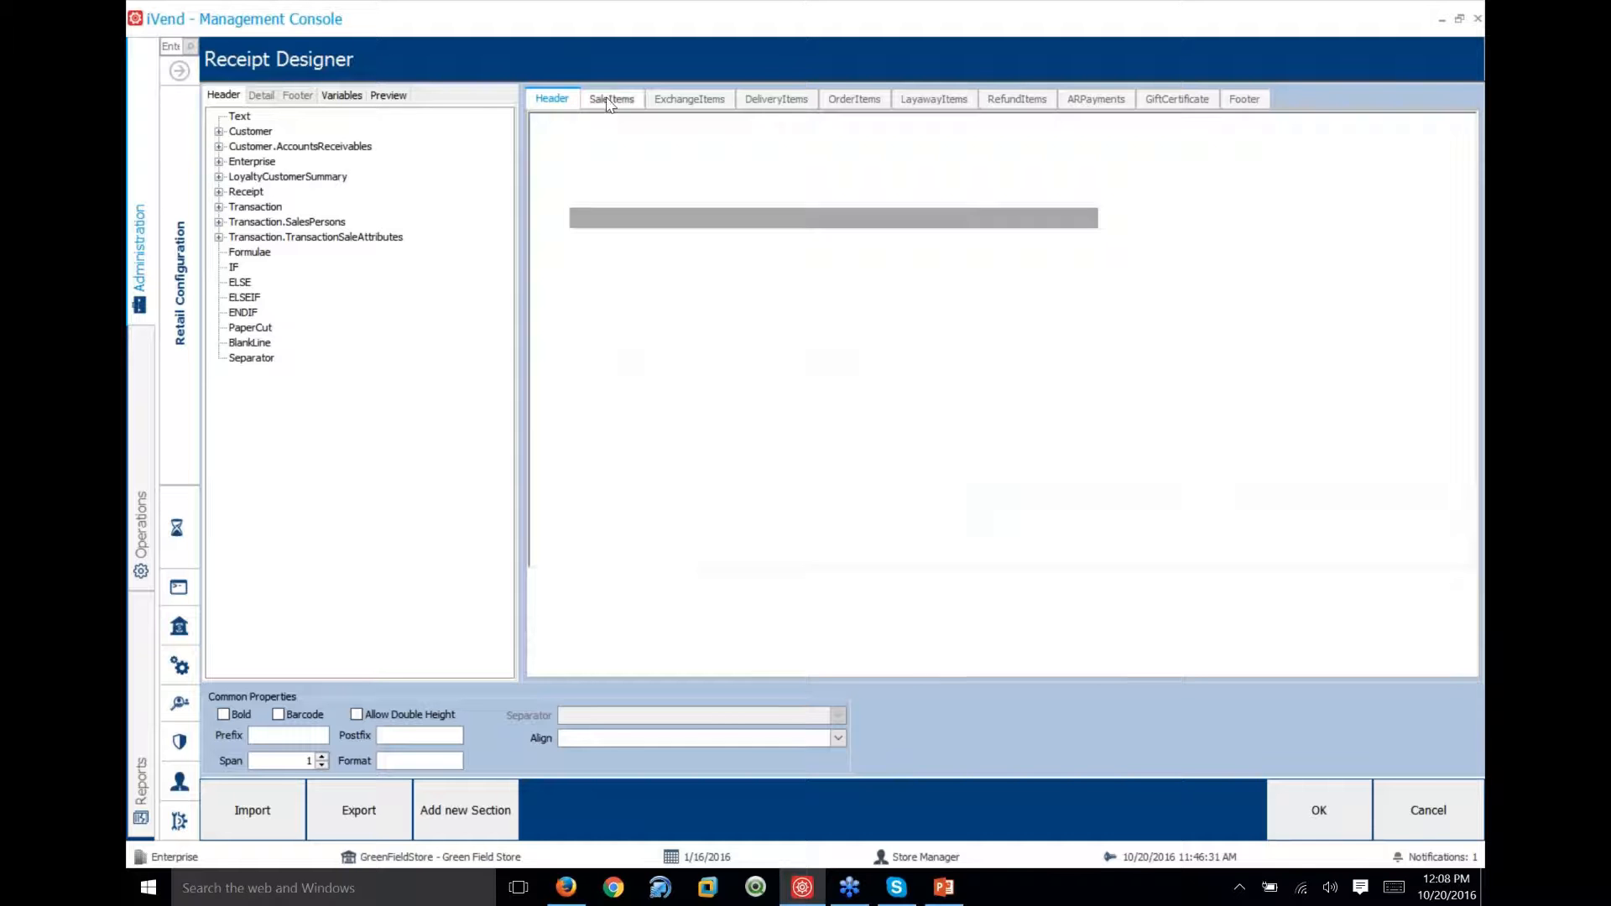
pyautogui.click(683, 105)
pyautogui.click(854, 101)
pyautogui.click(562, 100)
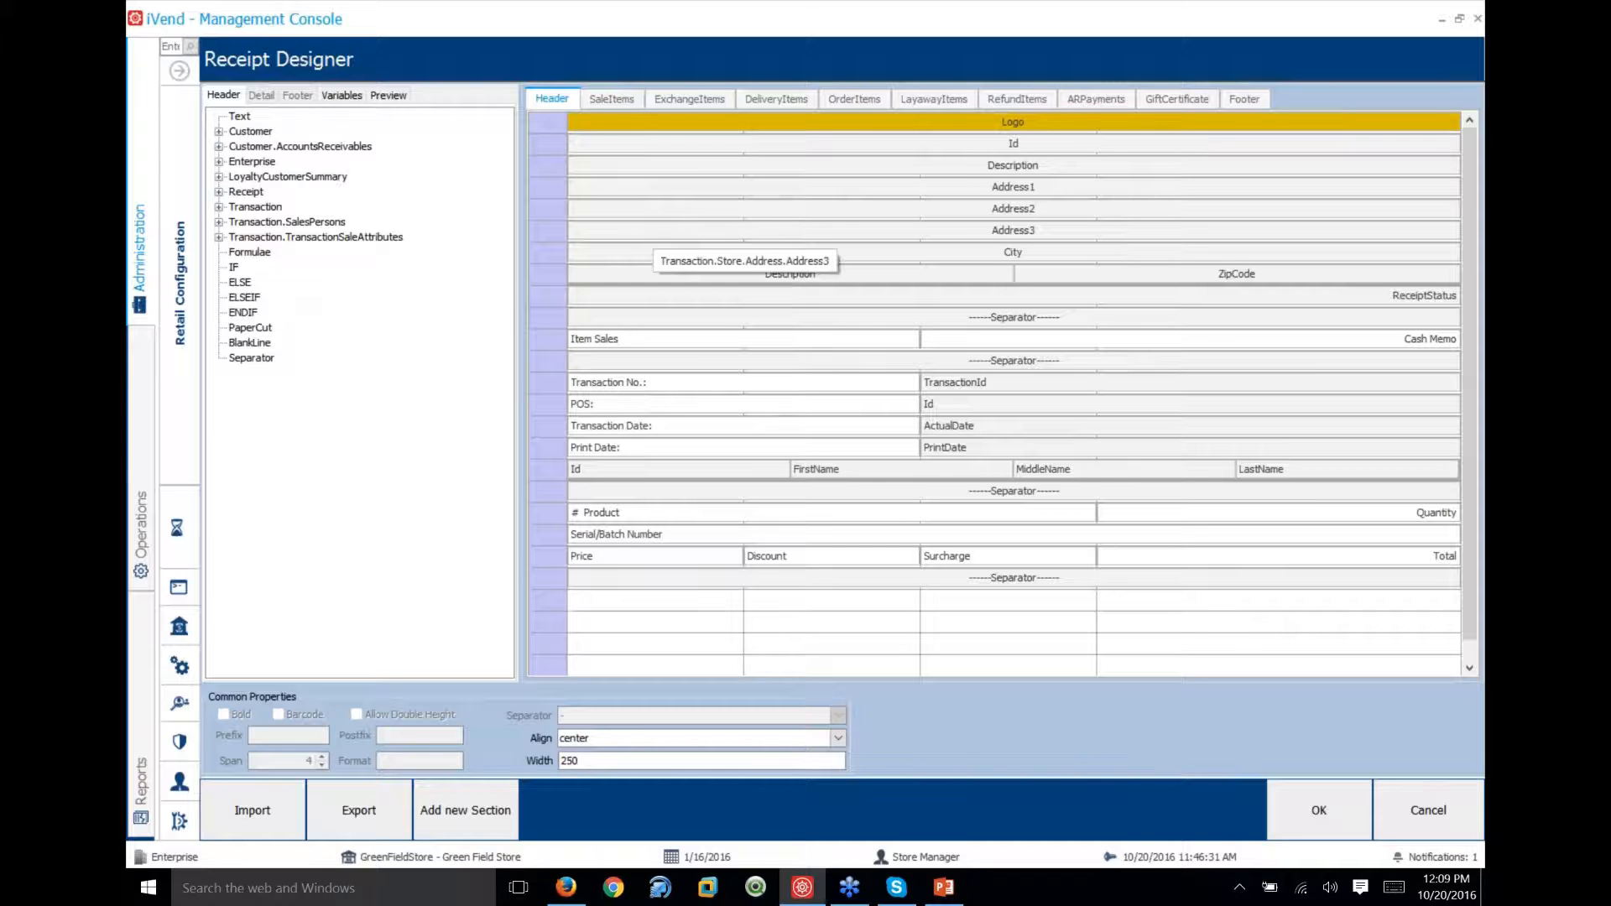
# Go through the design's detail sections in order, from SaleItems to ARPayments
pyautogui.click(611, 100)
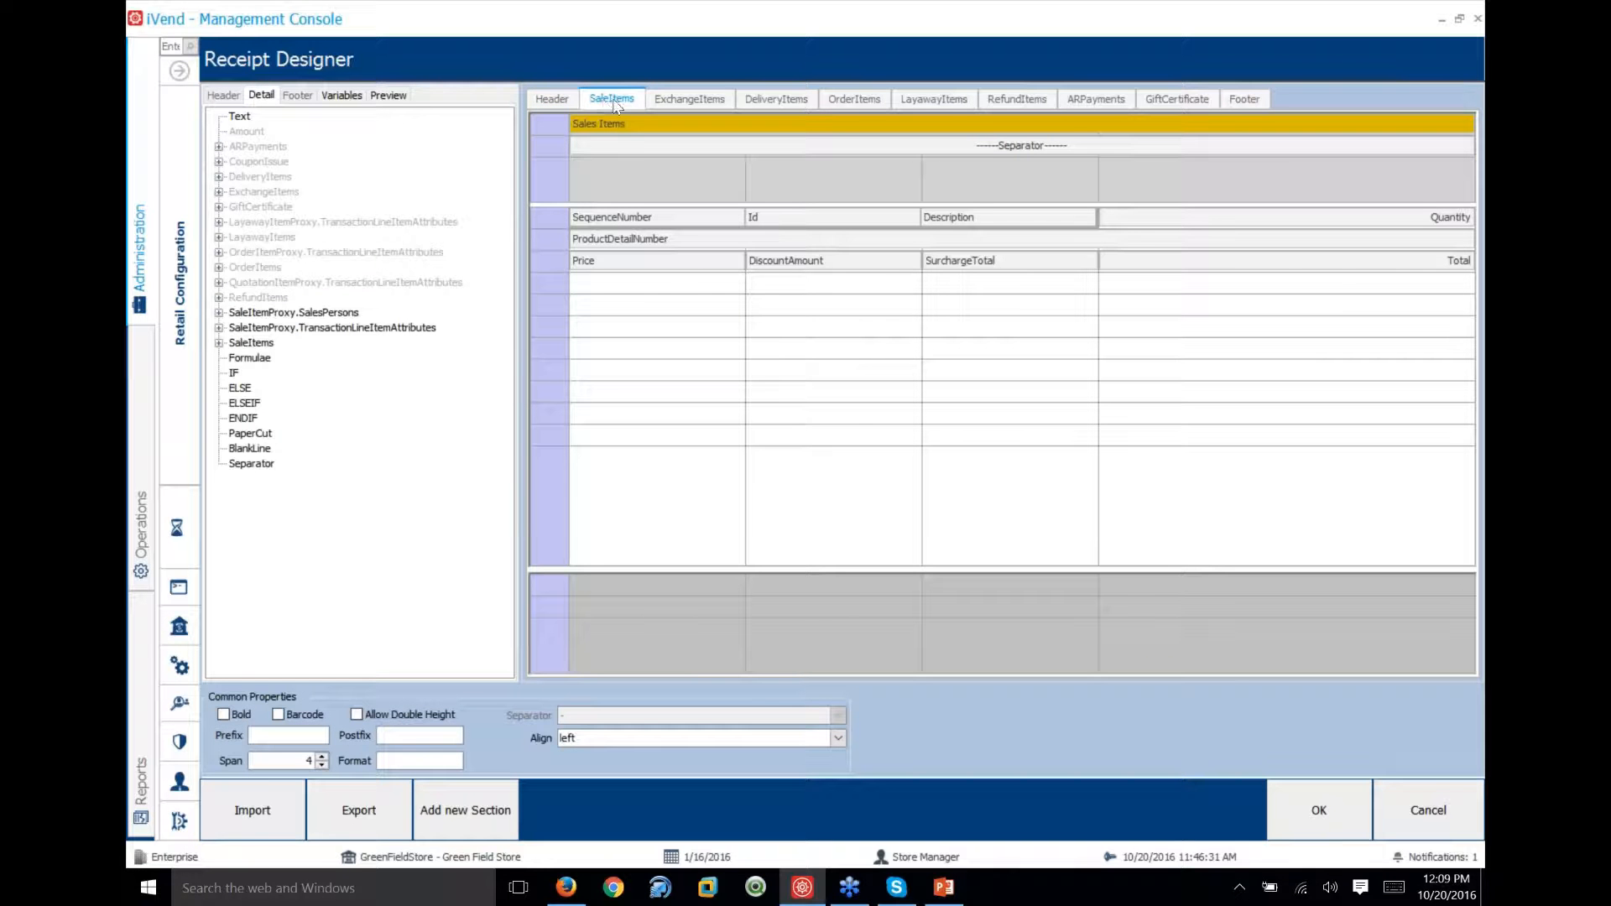
pyautogui.click(677, 99)
pyautogui.click(776, 100)
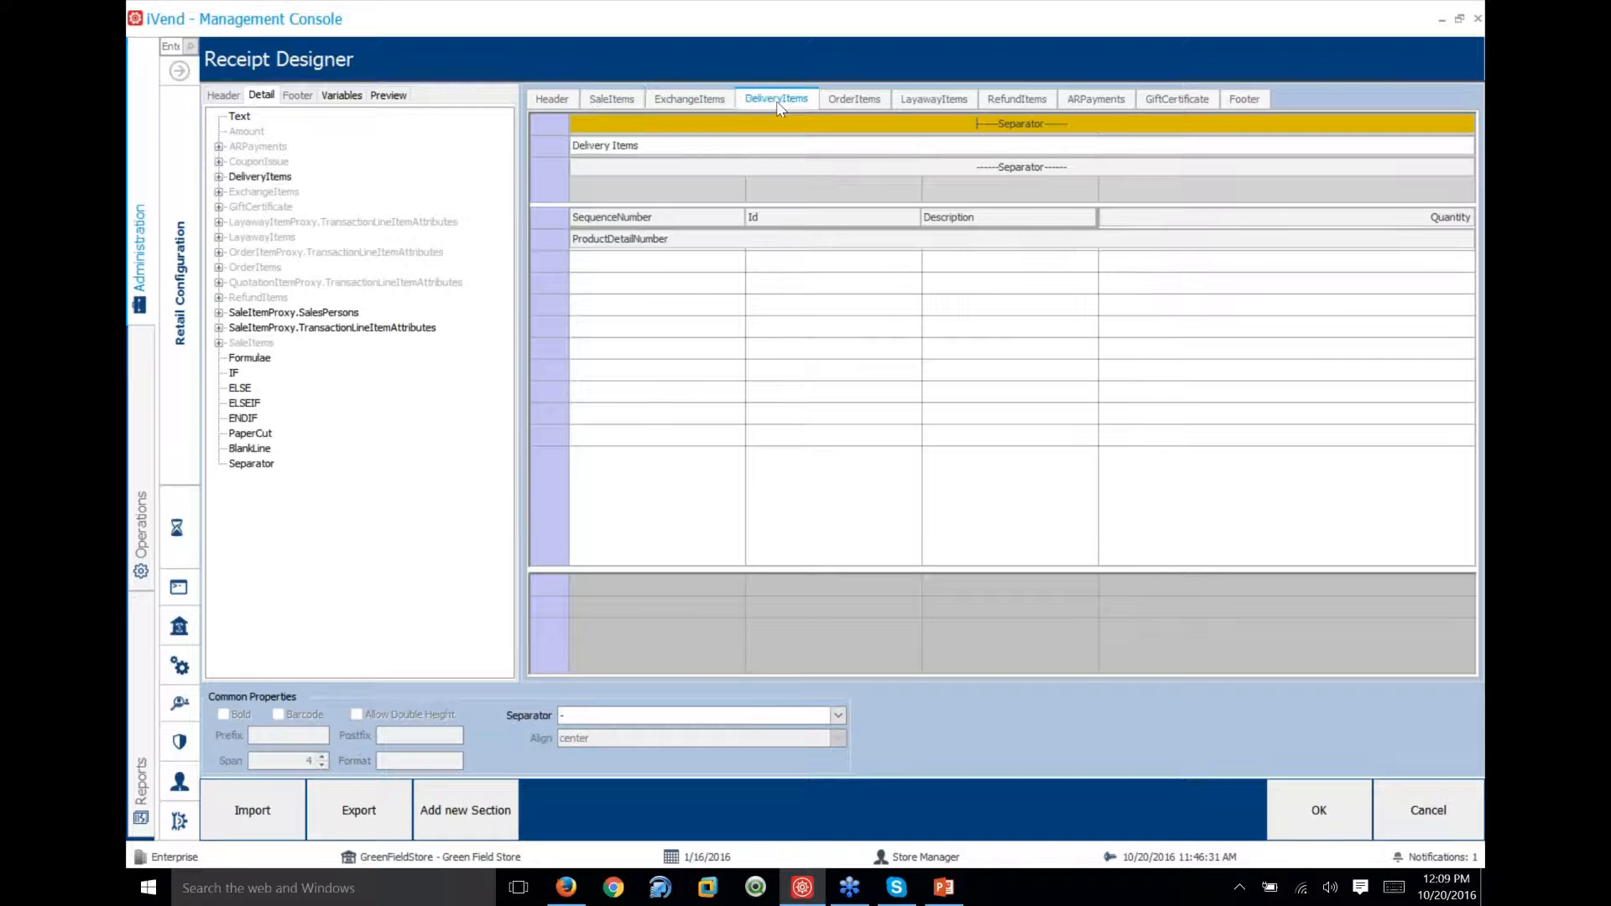
pyautogui.click(844, 97)
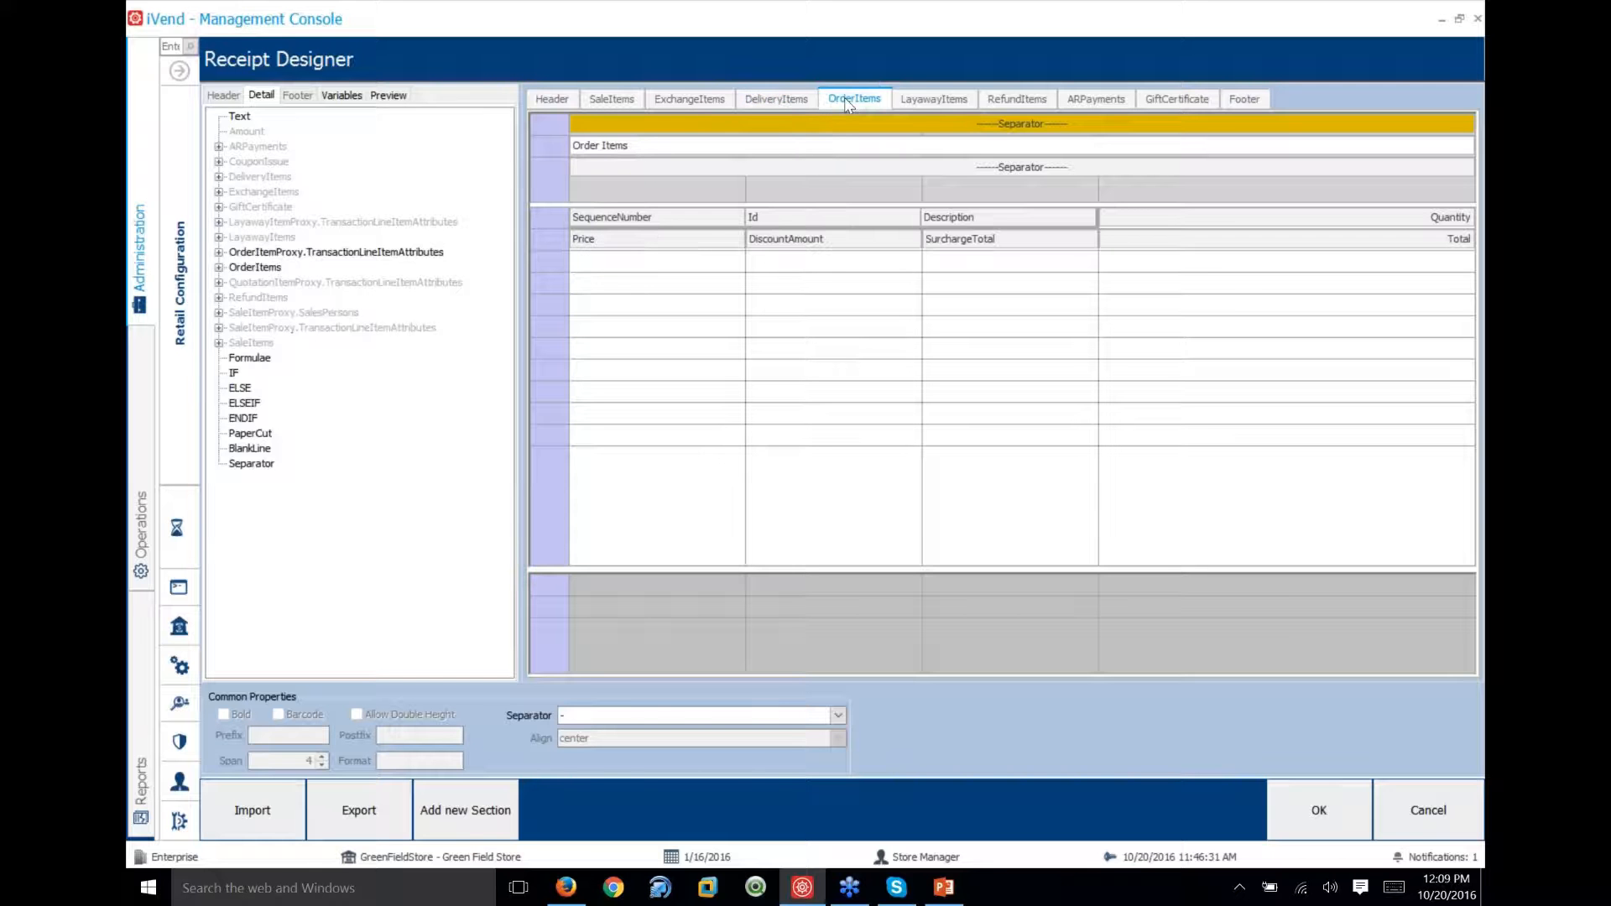
pyautogui.click(928, 97)
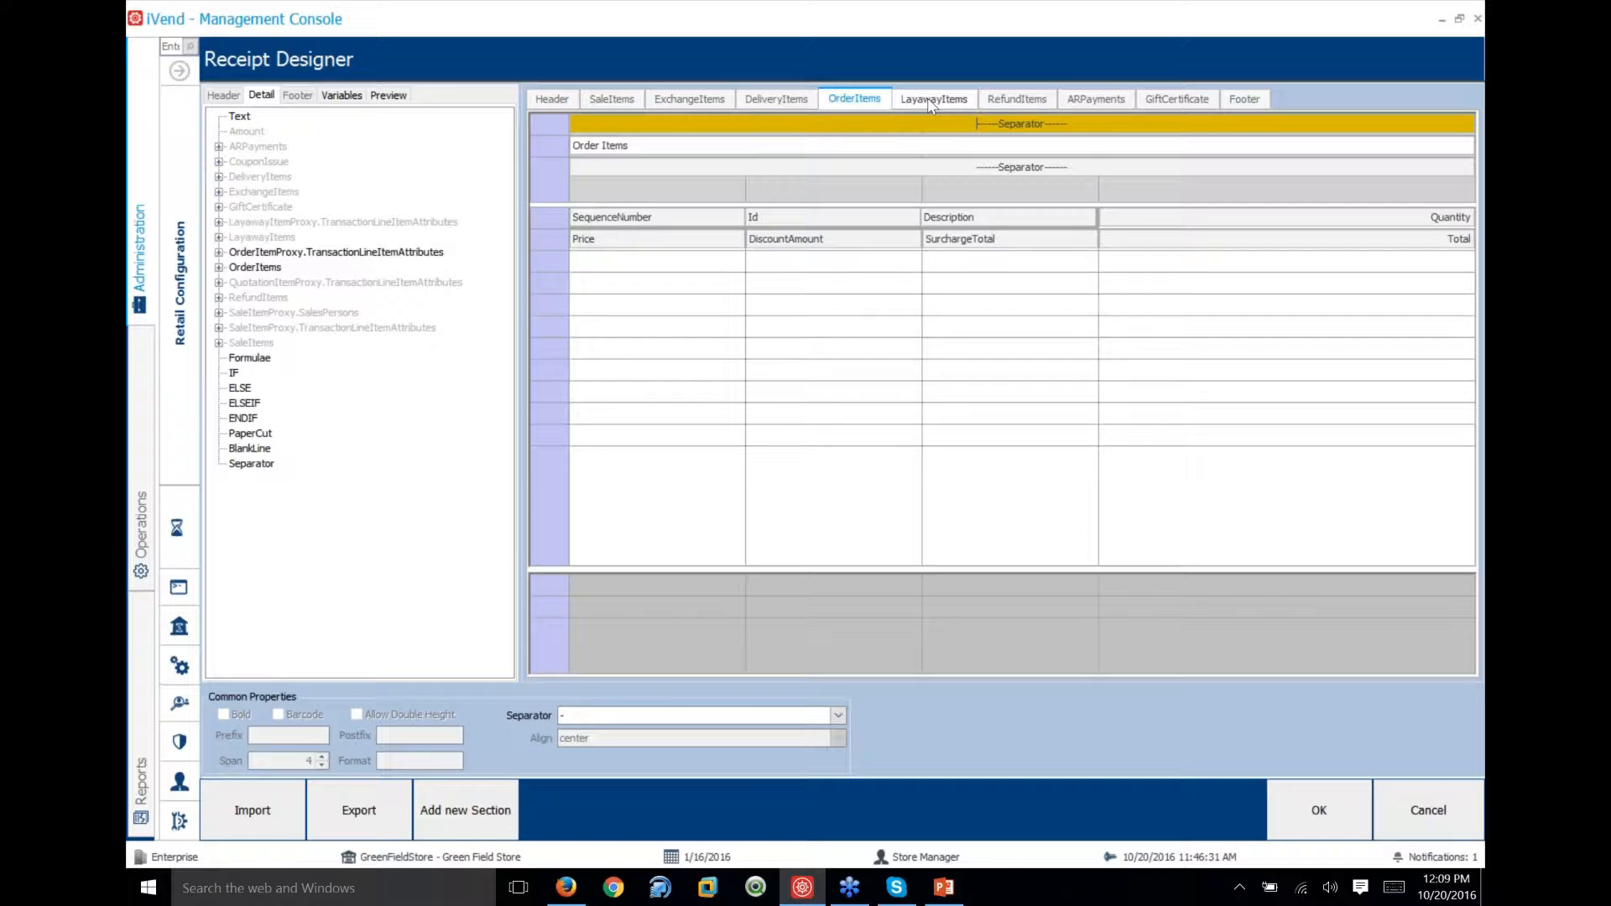
pyautogui.click(1020, 99)
pyautogui.click(1075, 98)
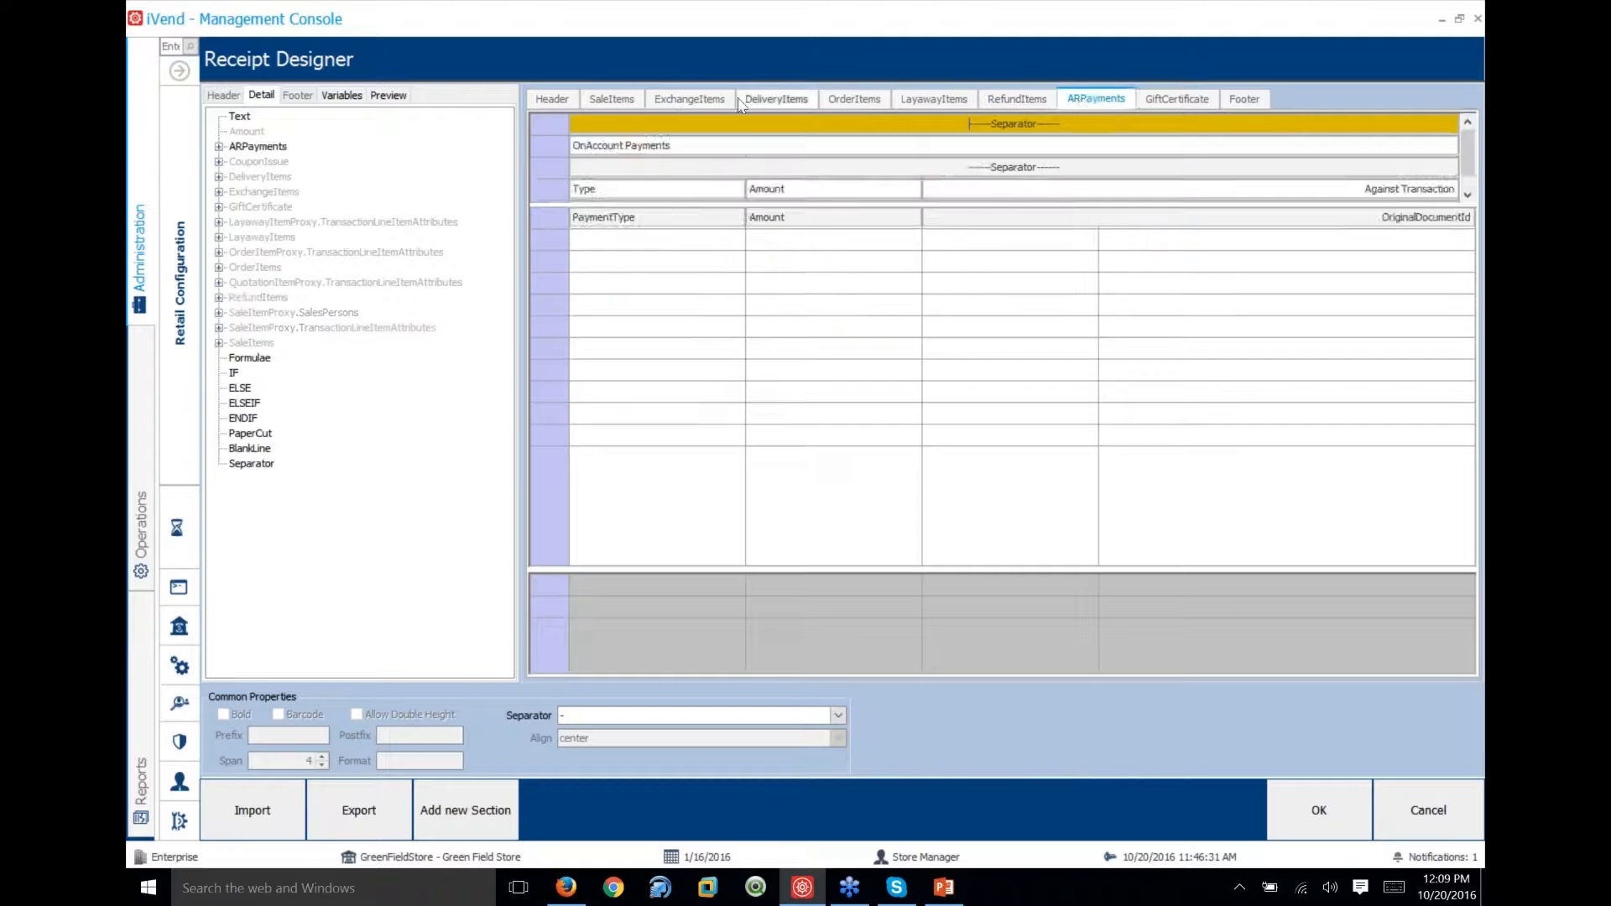
# Review the design's Header and the full Footer section, ending back on the Header
pyautogui.click(554, 99)
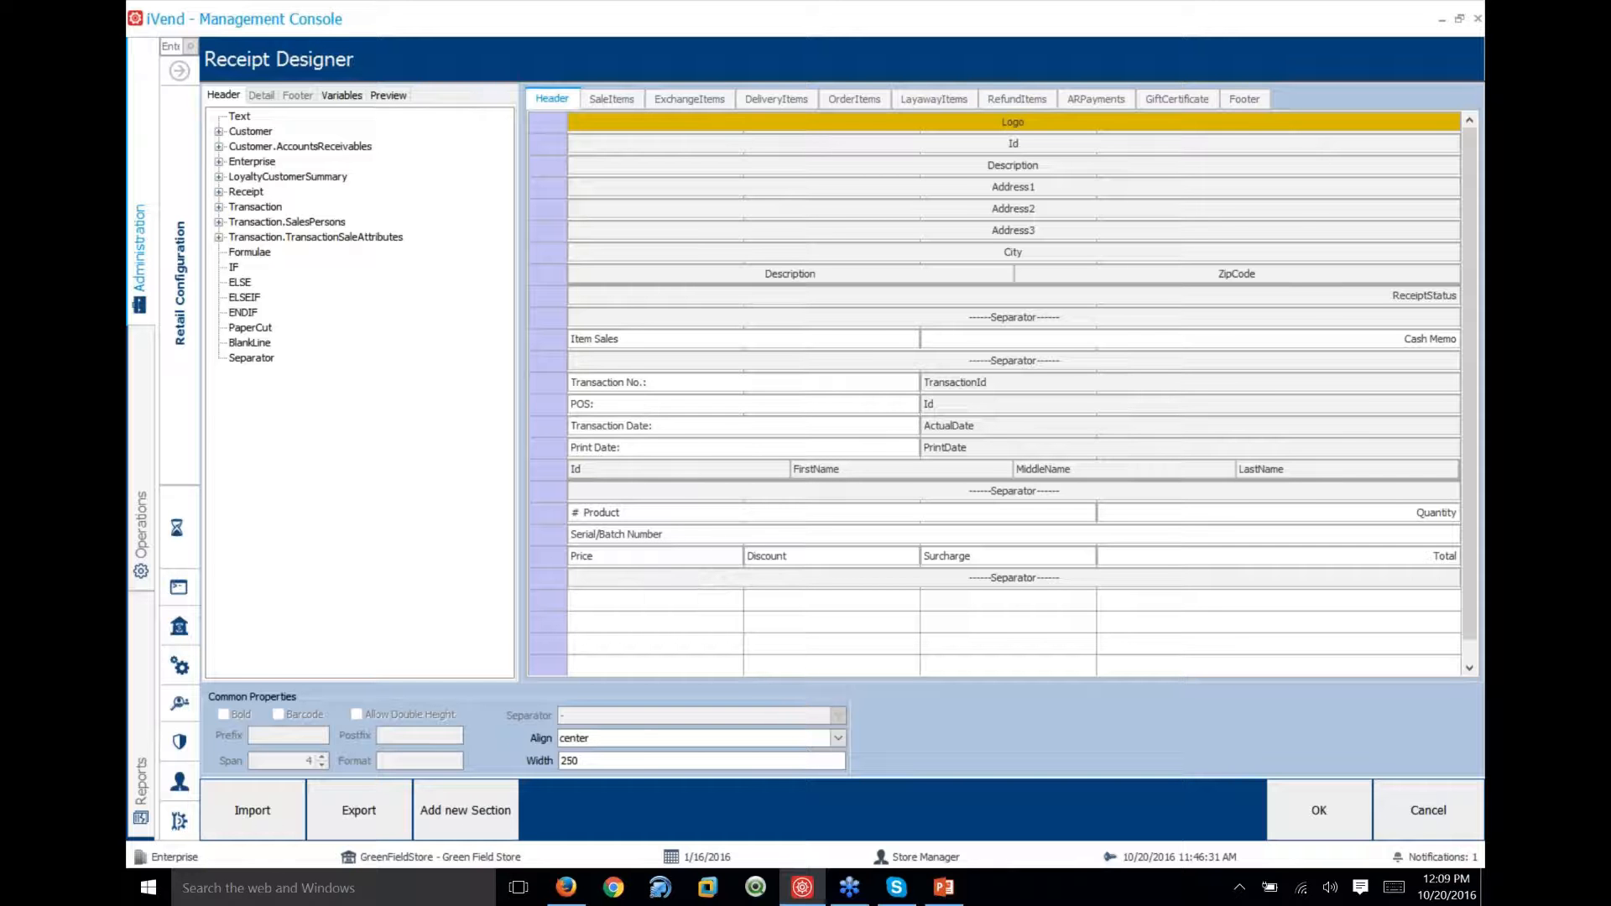
pyautogui.click(1250, 101)
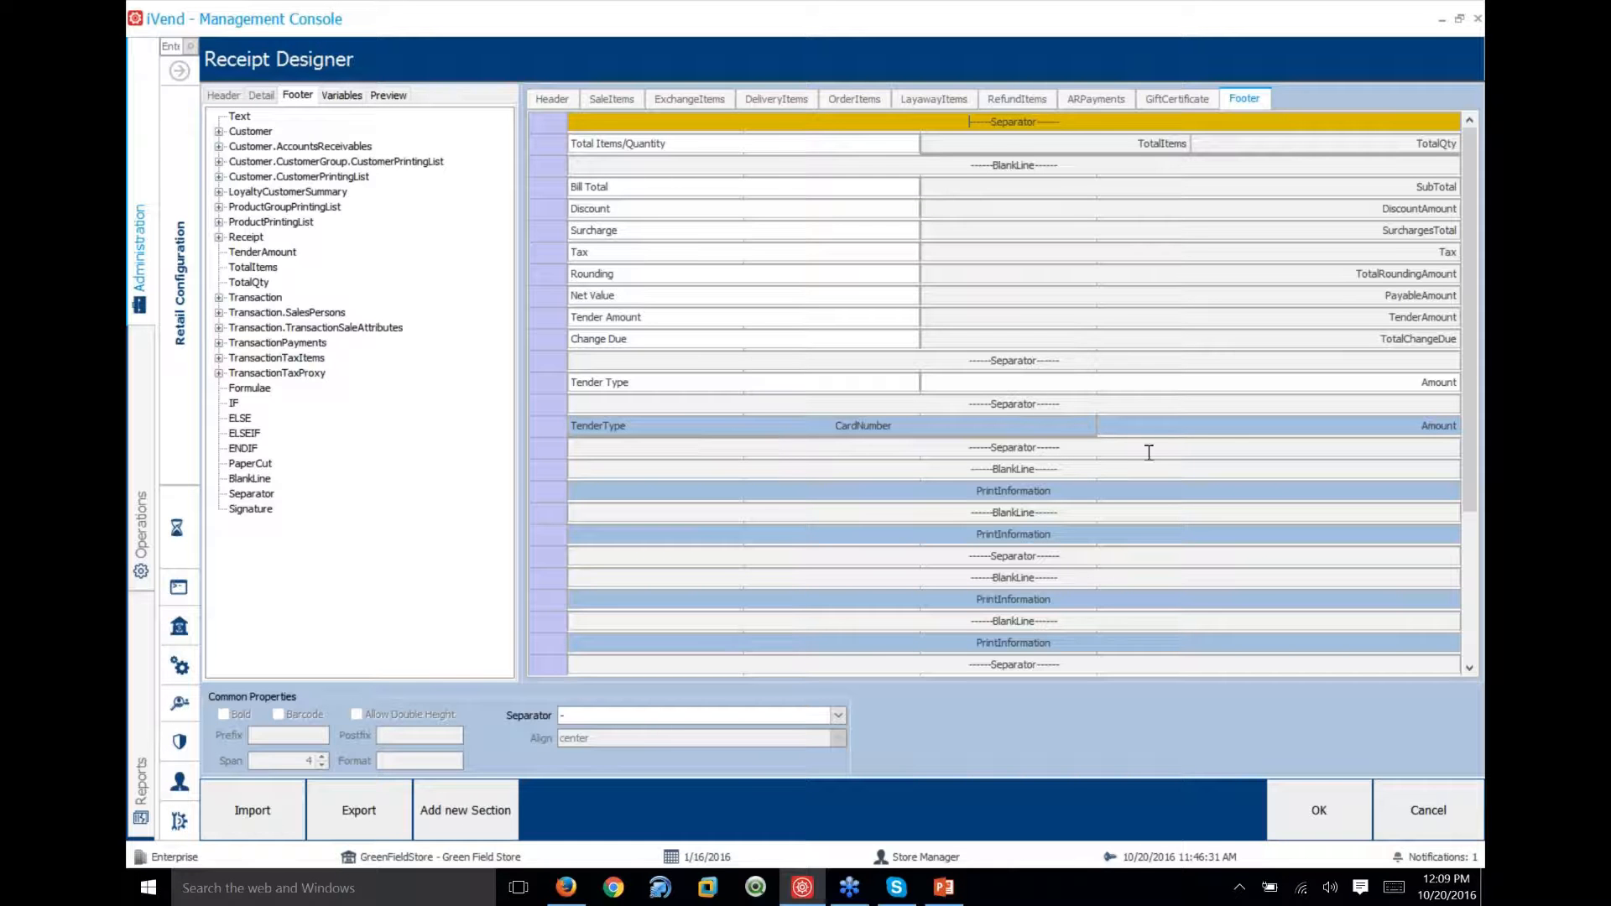
pyautogui.moveTo(1467, 317); pyautogui.dragTo(1465, 456)
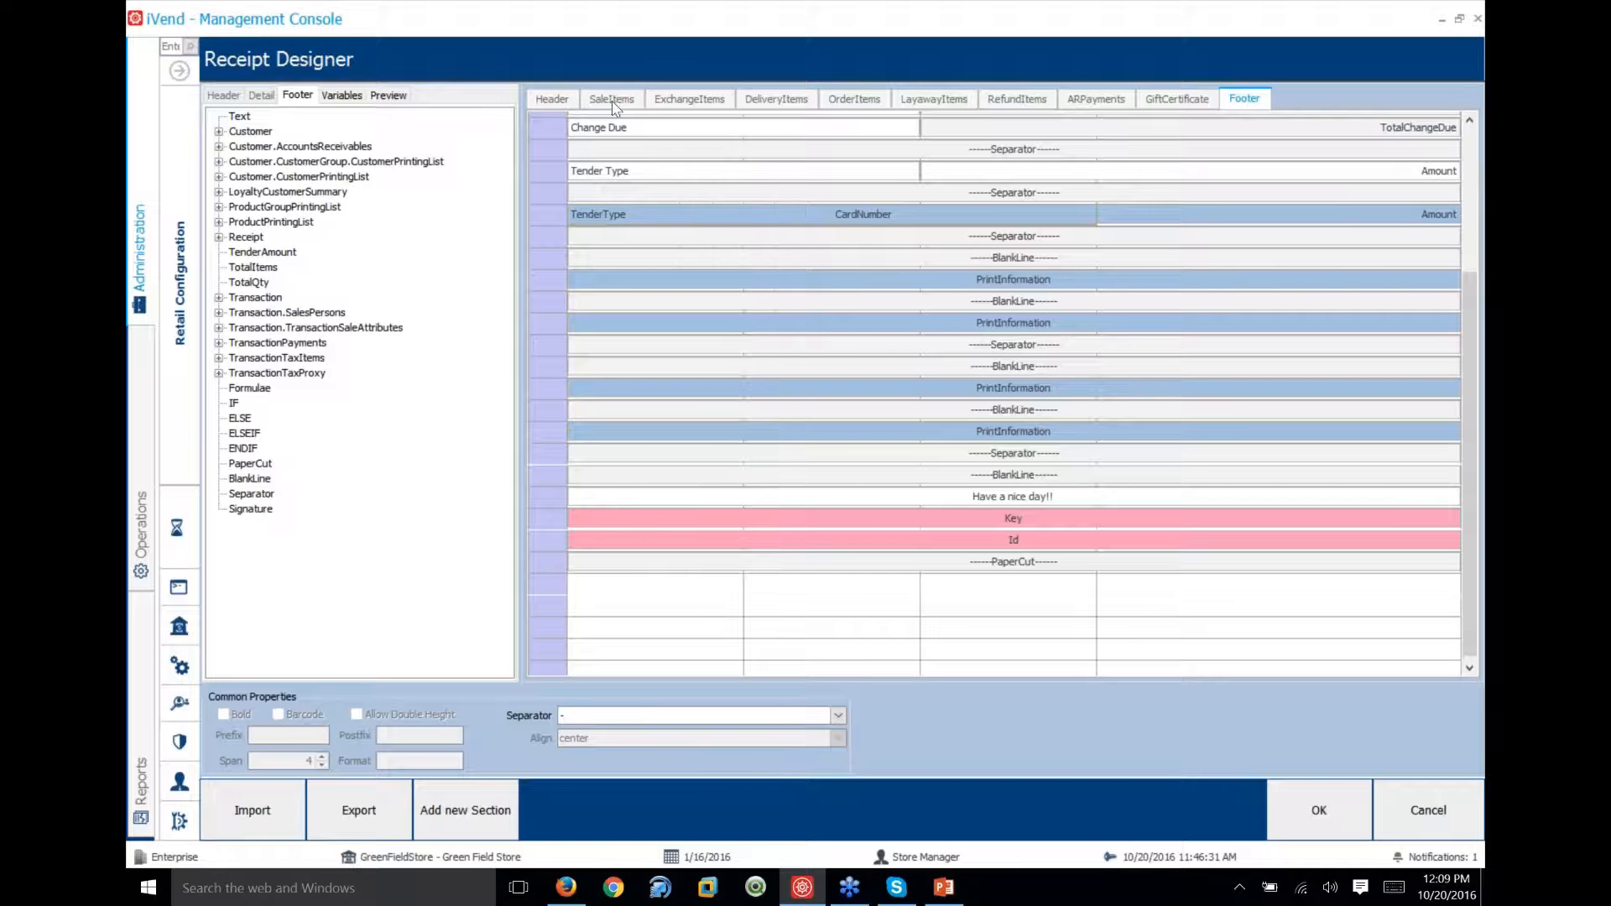
pyautogui.click(558, 99)
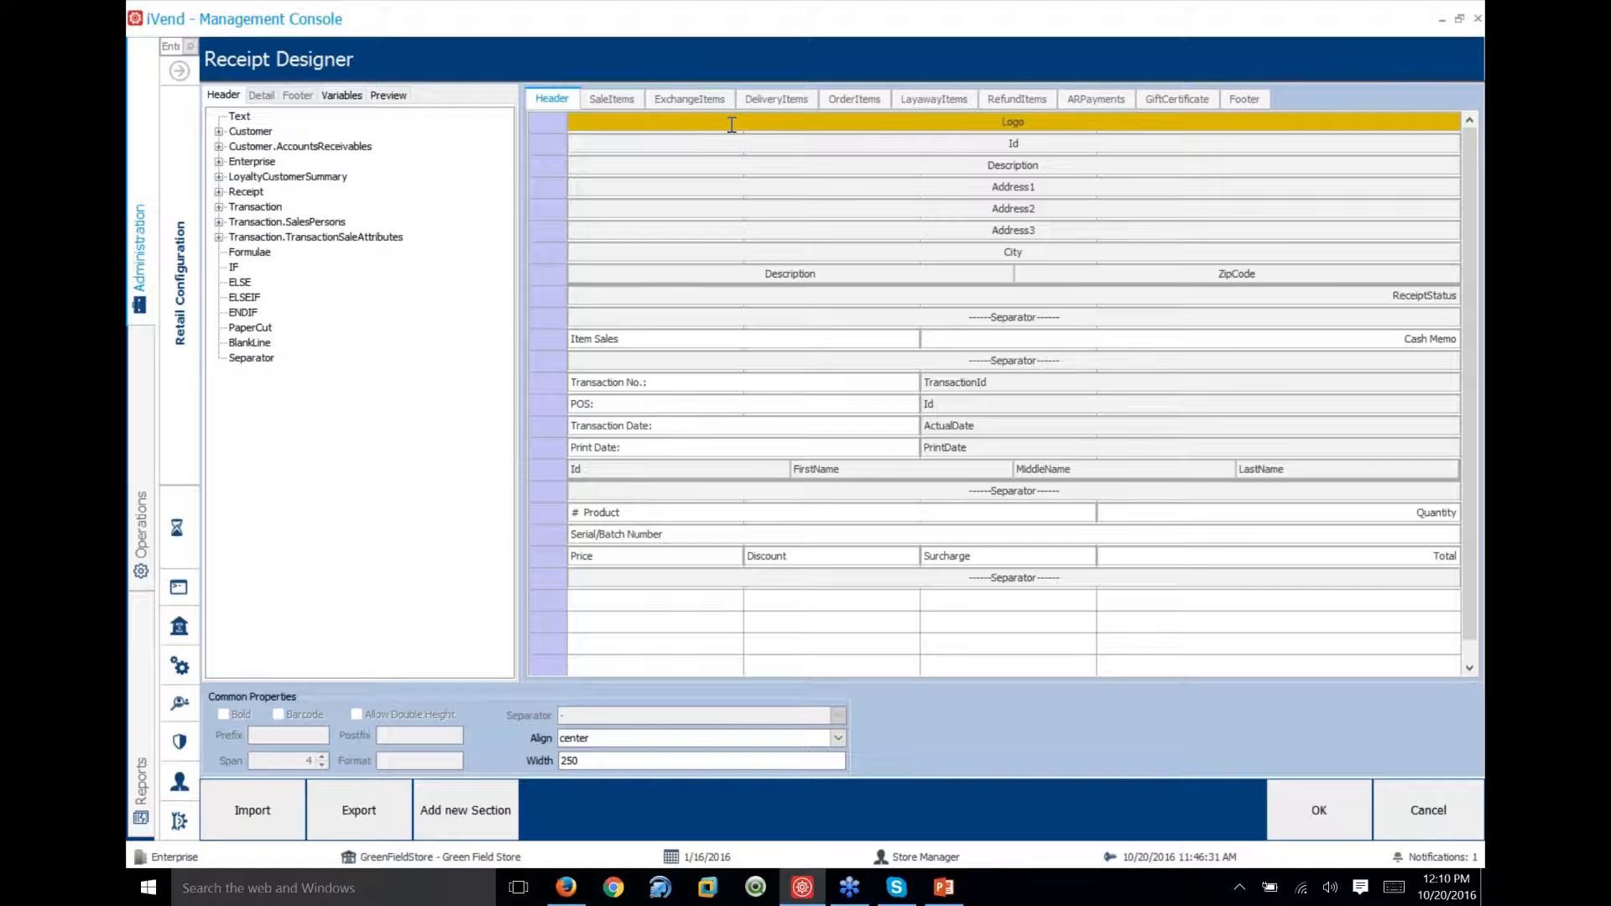
# Leave the receipt design and the Updated_TR record without saving, and close the receipt search
pyautogui.click(1438, 822)
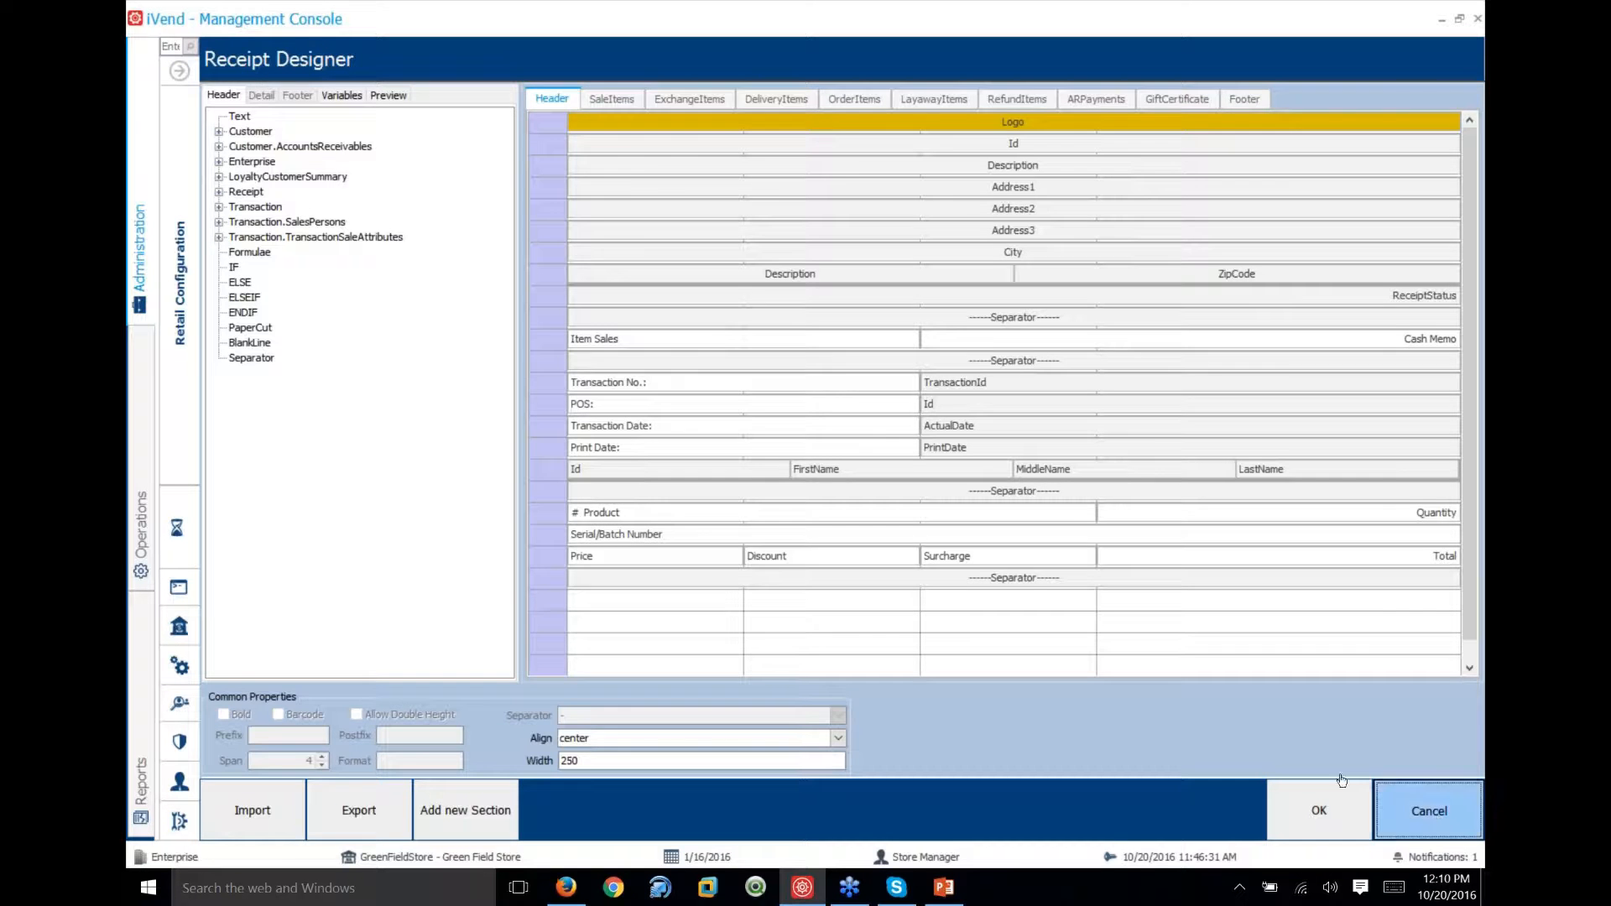
pyautogui.click(922, 447)
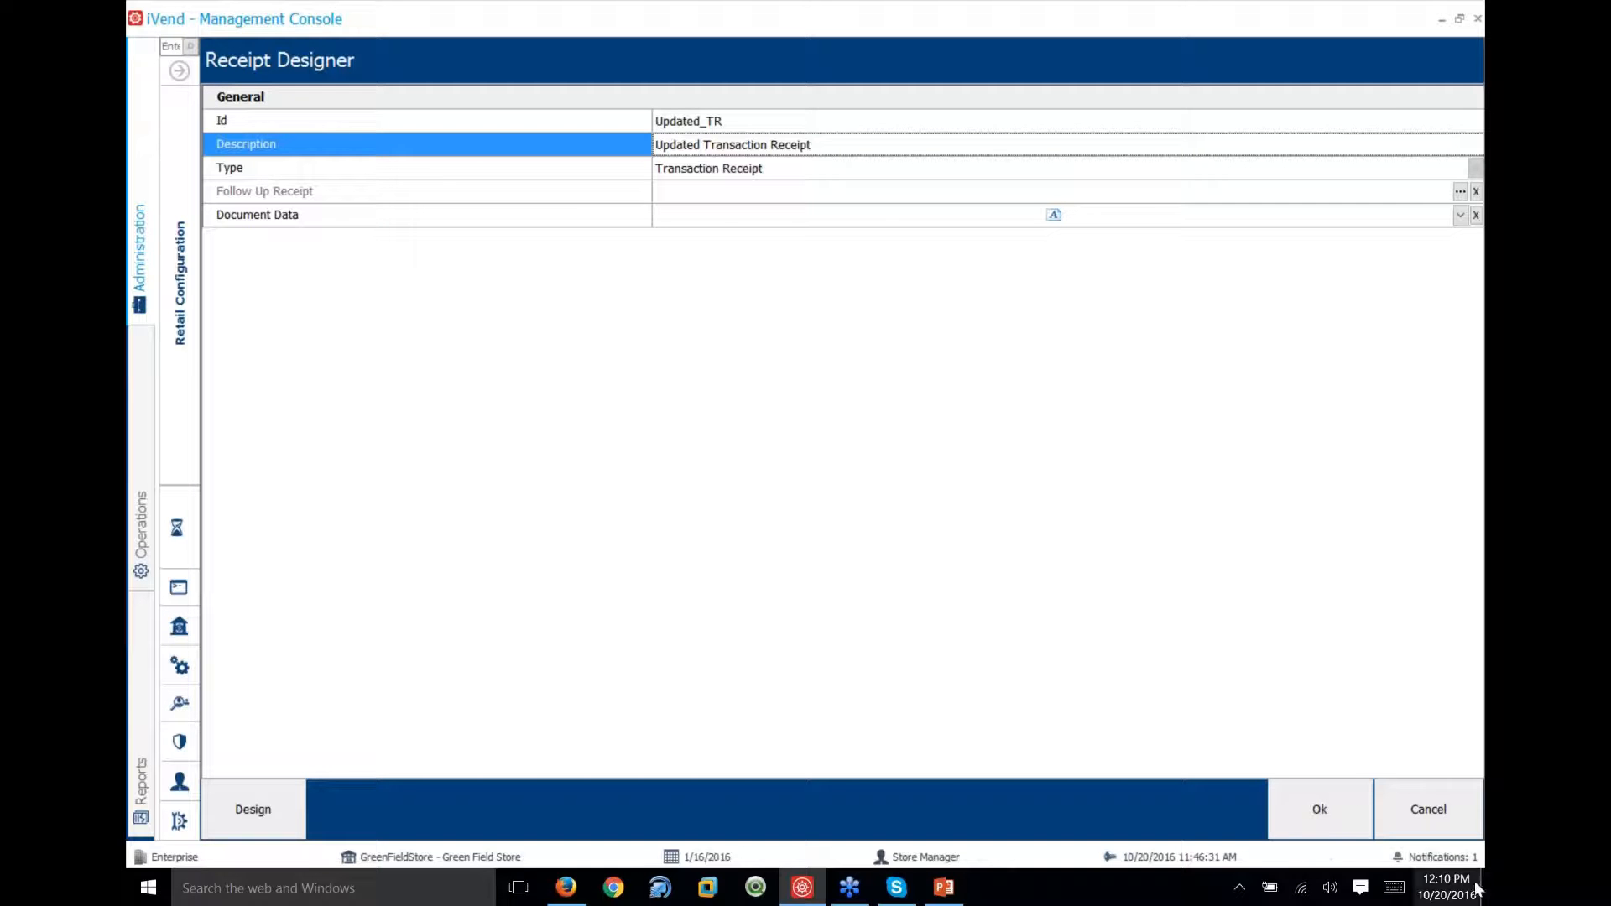
pyautogui.click(1426, 813)
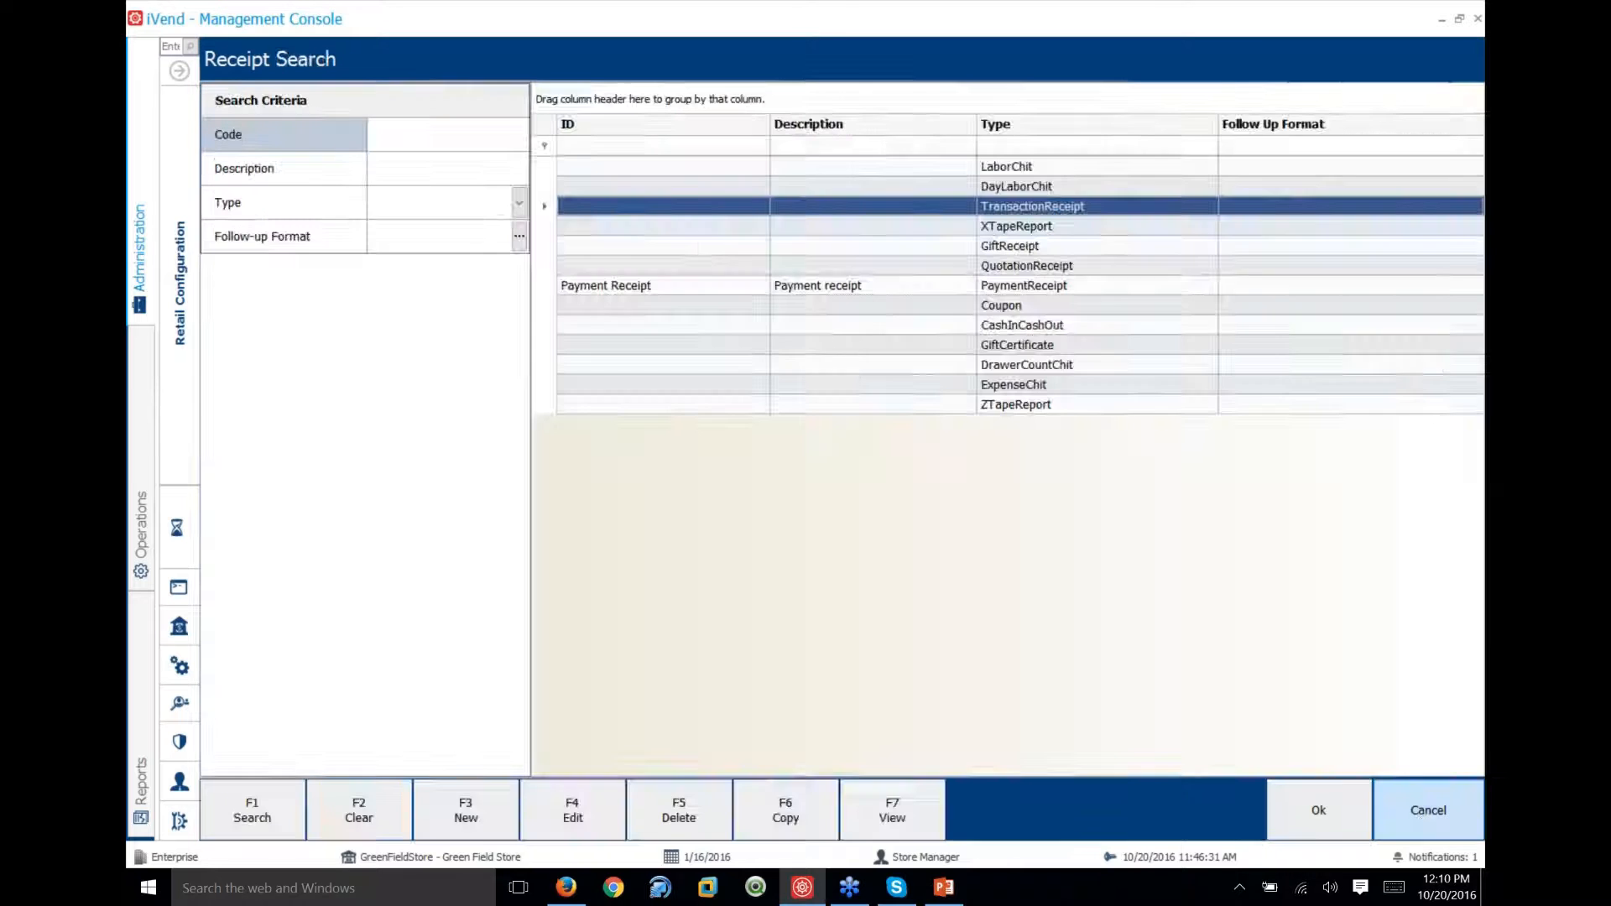
pyautogui.click(1428, 808)
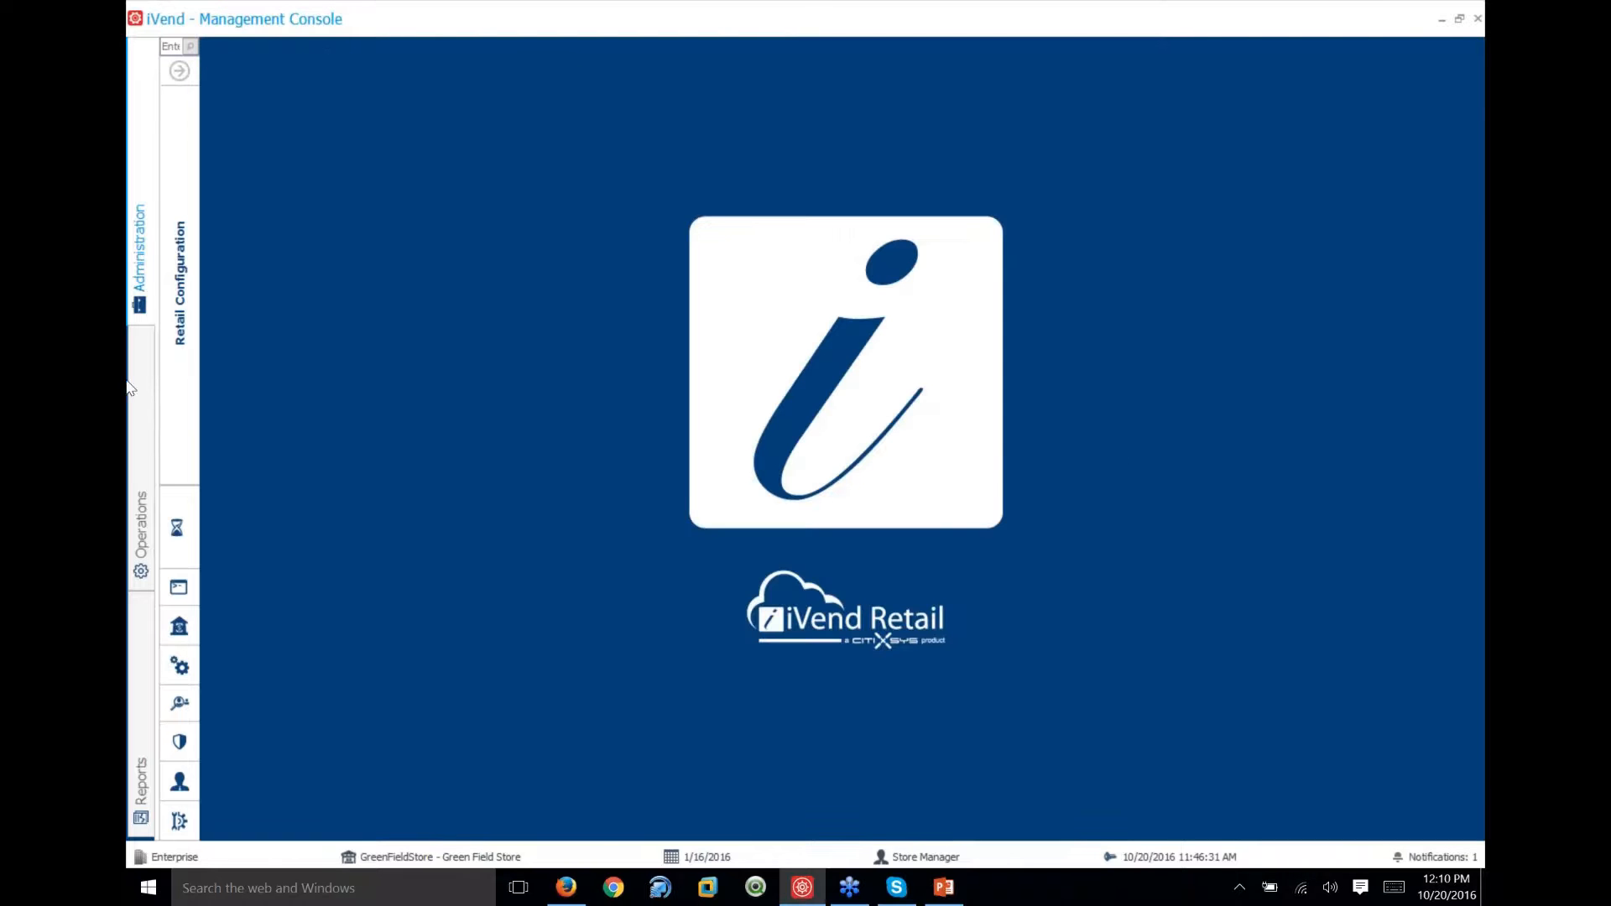
# Reopen Receipt Print Formats from Retail Configuration and open the TransactionReceipt format
pyautogui.click(178, 300)
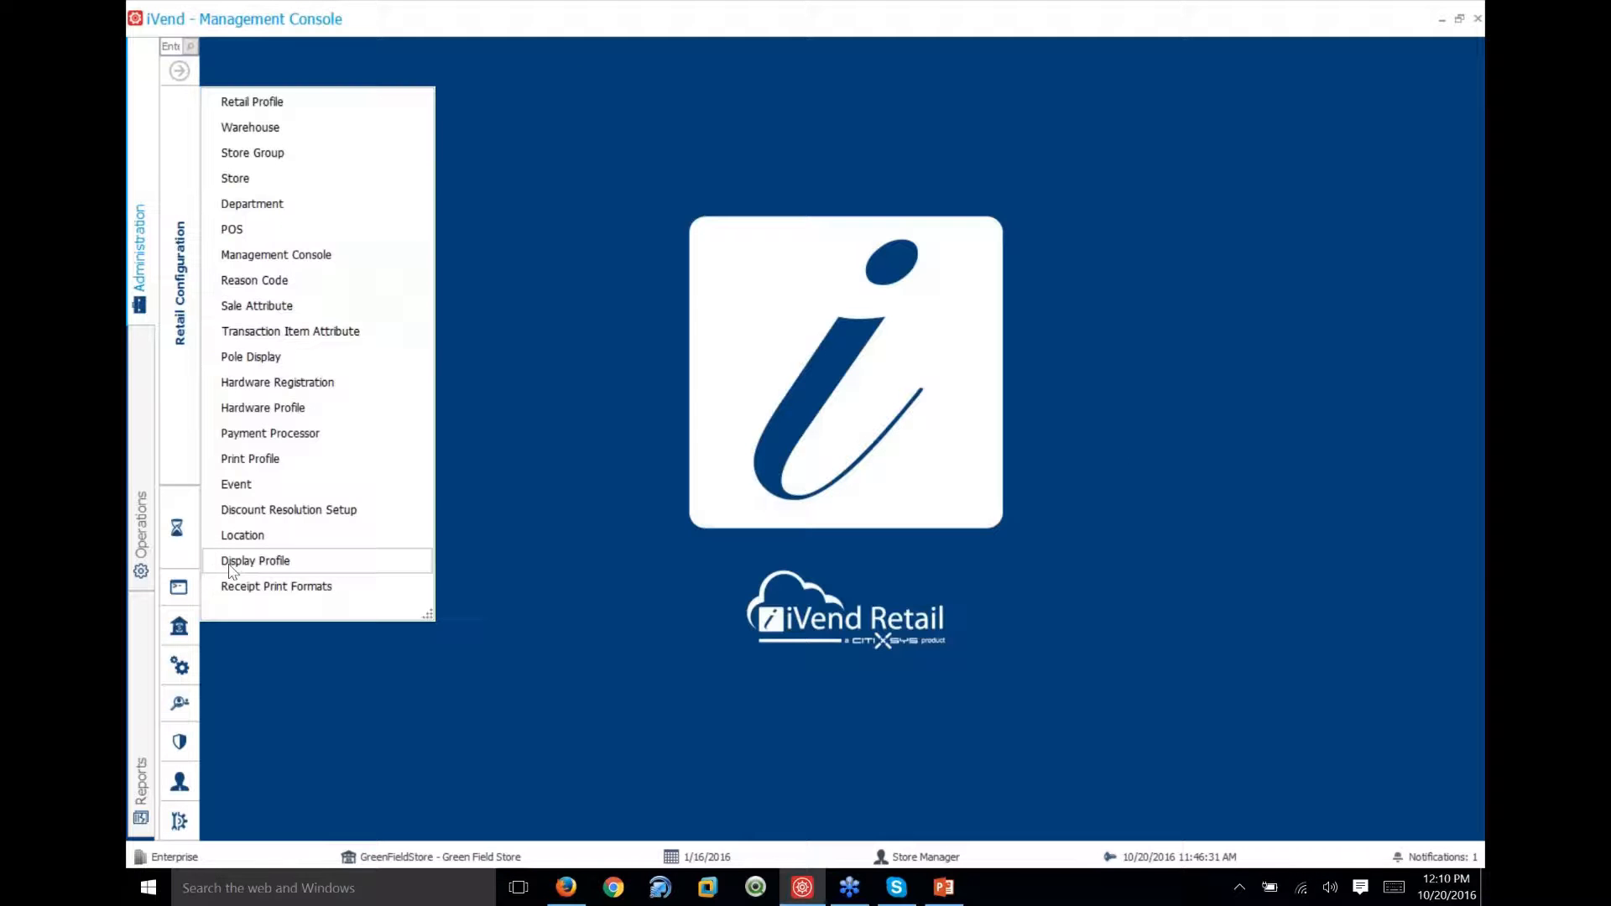
pyautogui.click(268, 588)
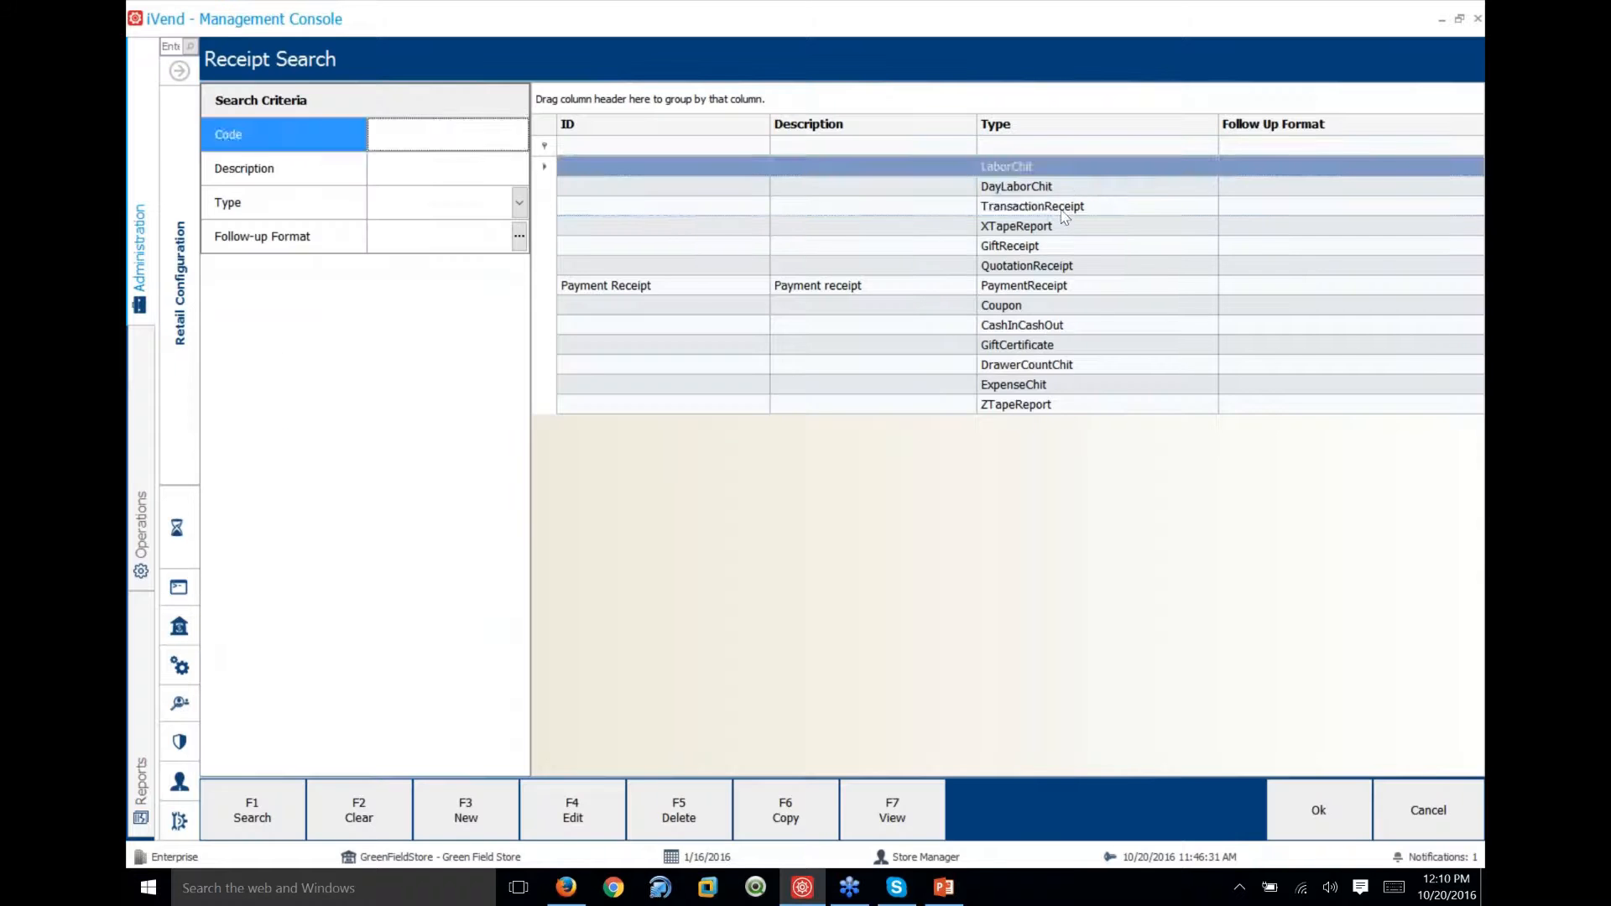
pyautogui.doubleClick(1066, 207)
# Set the receipt's Id to New TR and its description to New Transaction Receipt
pyautogui.click(722, 117)
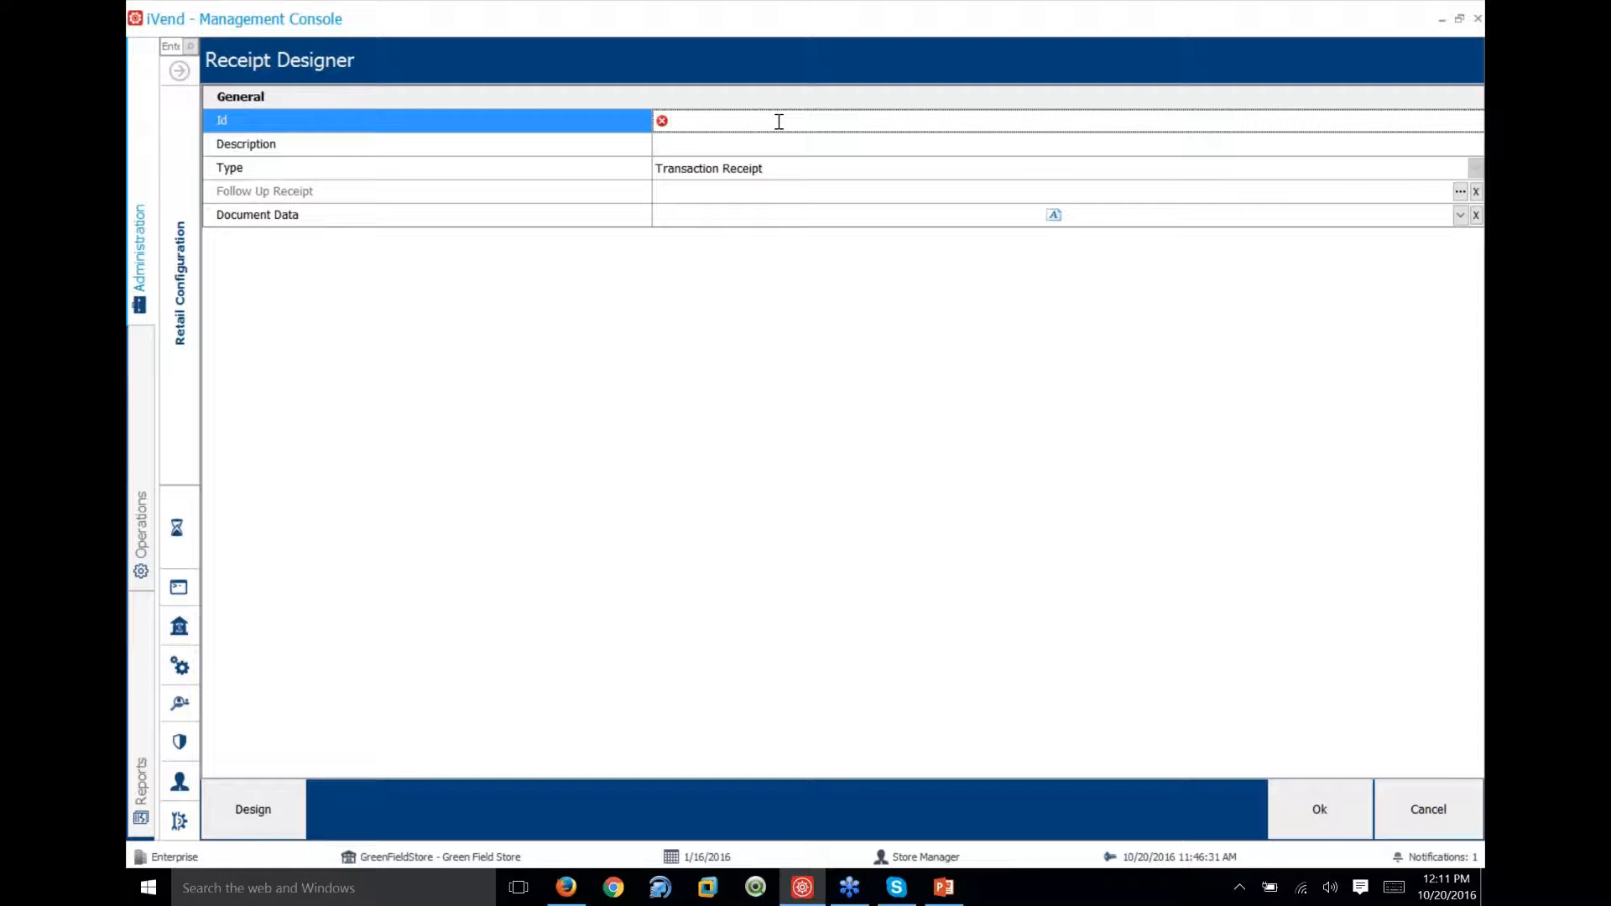
pyautogui.write('New TR')
pyautogui.press('Tab')
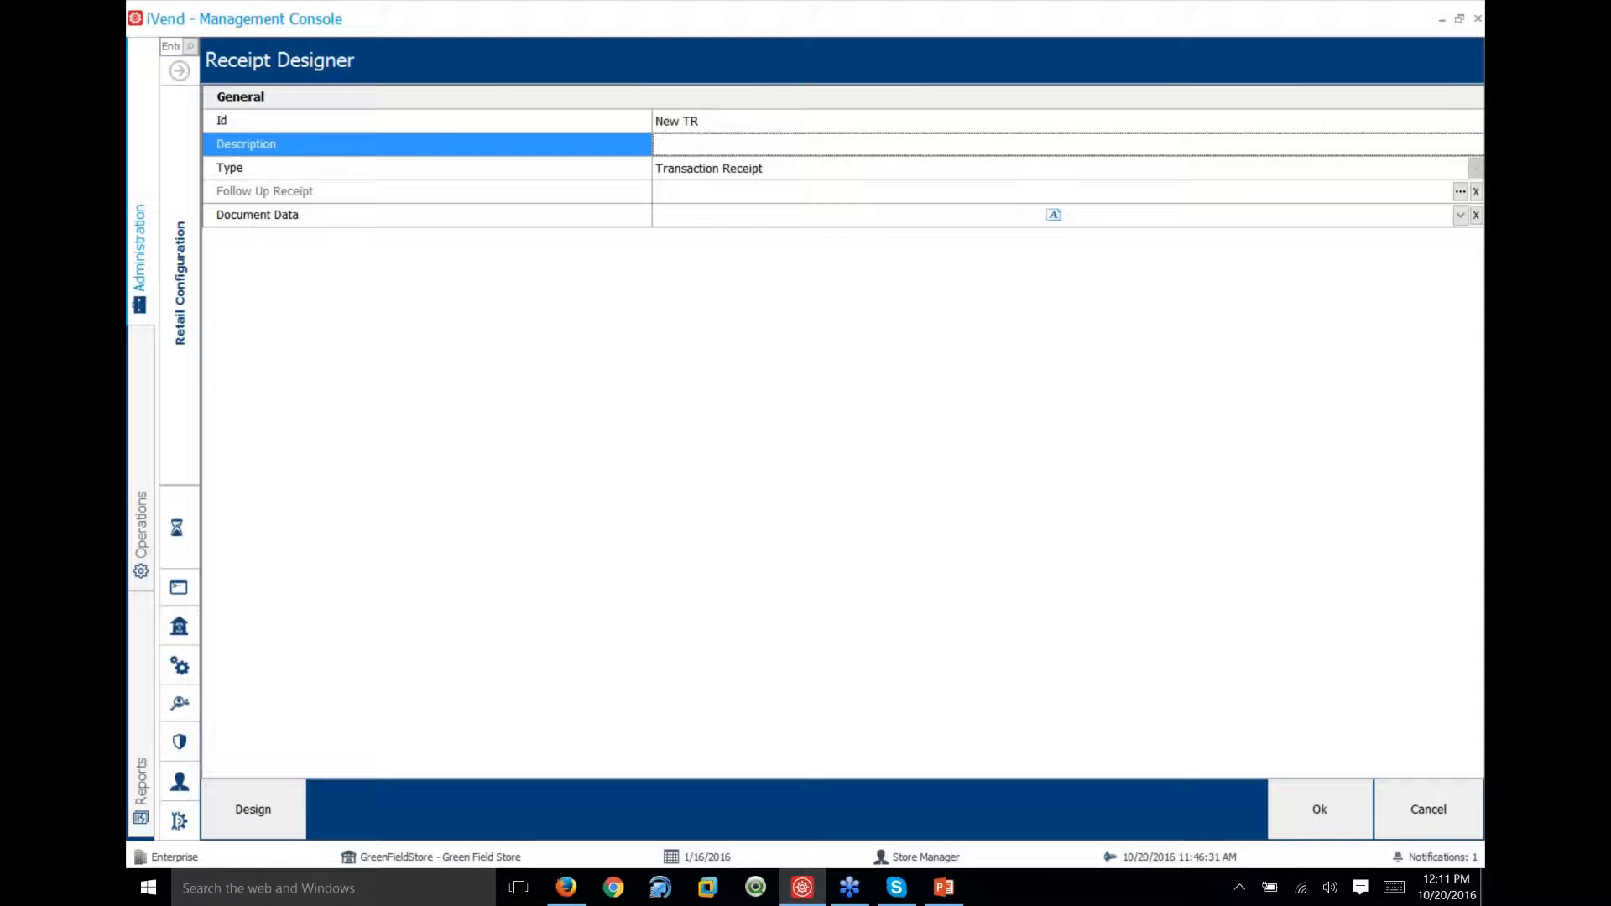
pyautogui.write('Nwe Transact')
pyautogui.press('BackSpace')
pyautogui.press('BackSpace')
pyautogui.press('BackSpace')
pyautogui.press('BackSpace')
pyautogui.press('BackSpace')
pyautogui.press('BackSpace')
pyautogui.press('BackSpace')
pyautogui.press('BackSpace')
pyautogui.press('BackSpace')
pyautogui.press('BackSpace')
pyautogui.press('BackSpace')
pyautogui.write('ew Transaction Recei')
# Open the New TR receipt's design, then discard it and return to the receipt search without saving
pyautogui.click(262, 804)
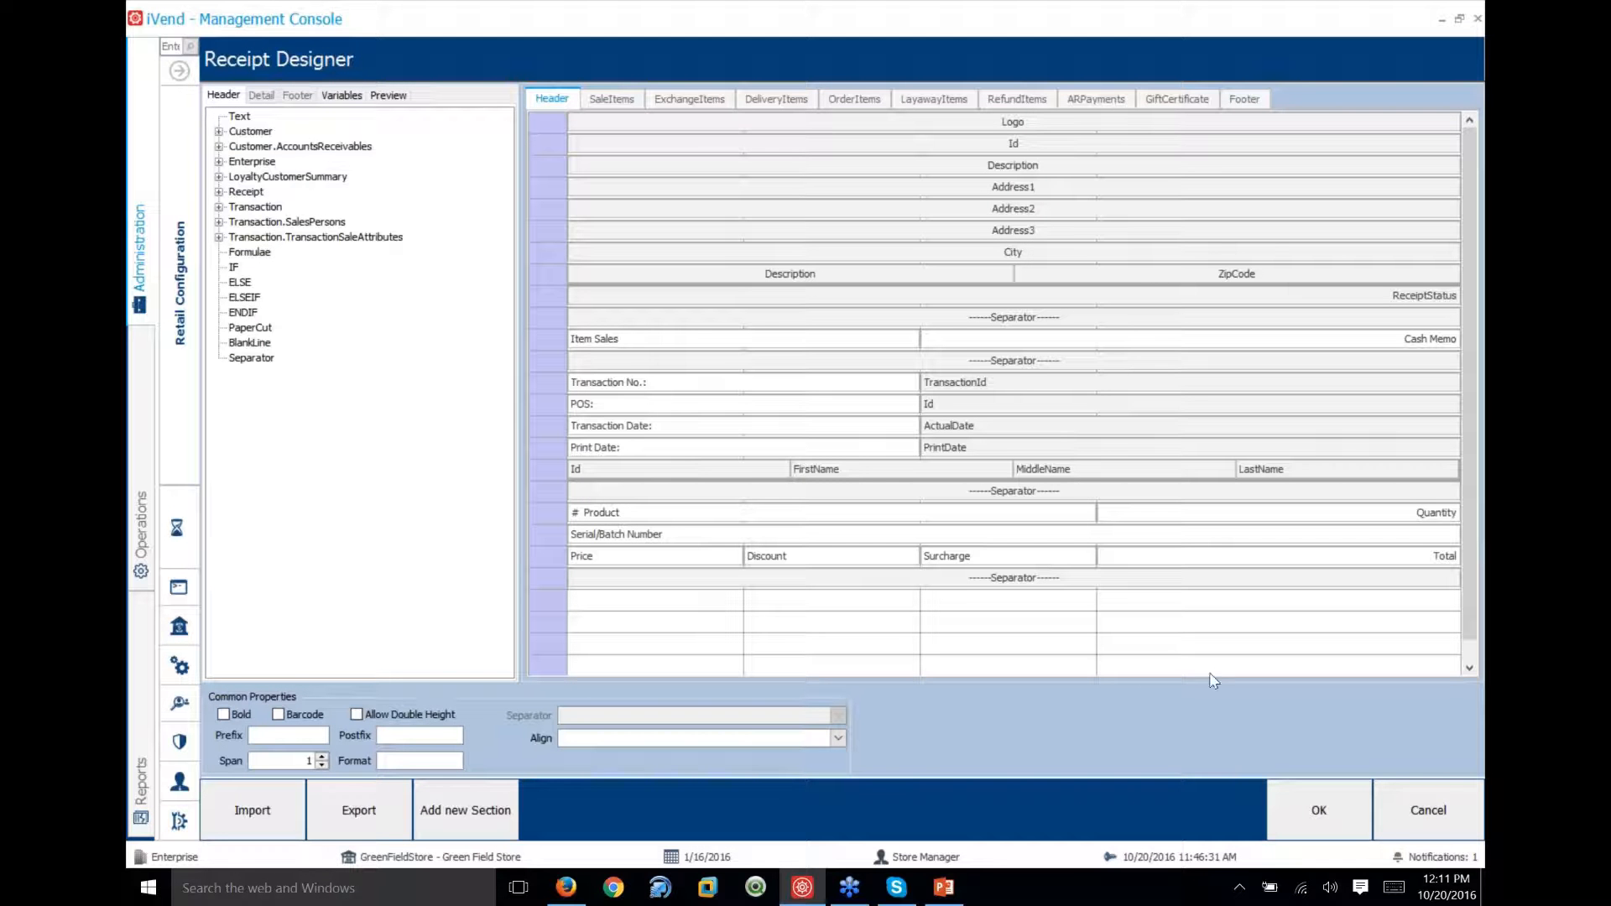
pyautogui.click(1462, 823)
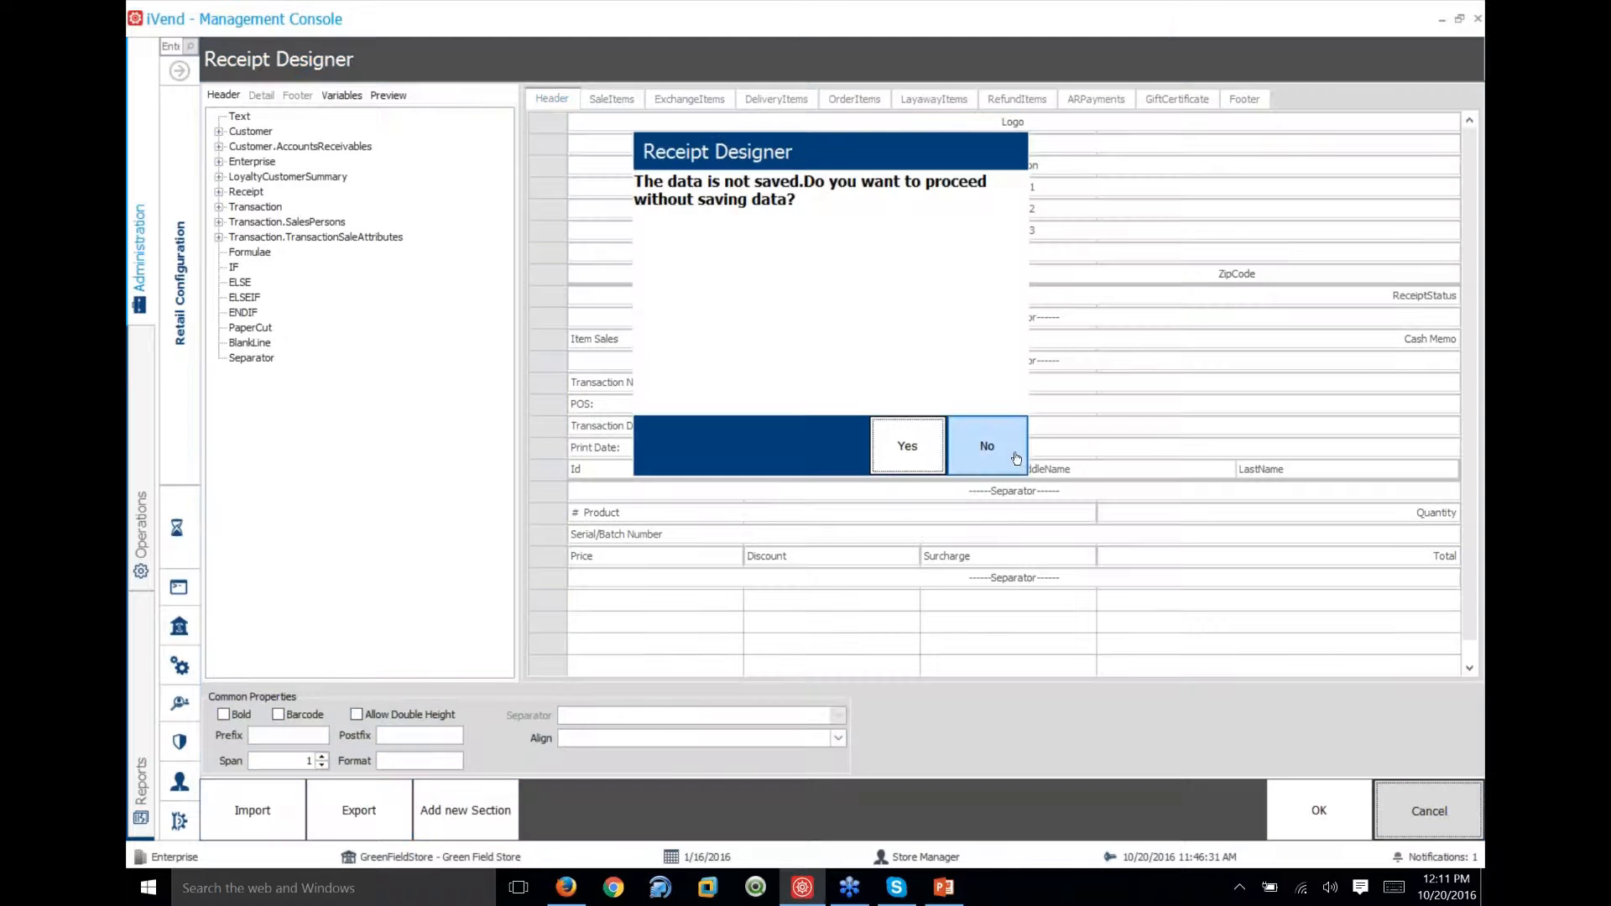
pyautogui.click(911, 445)
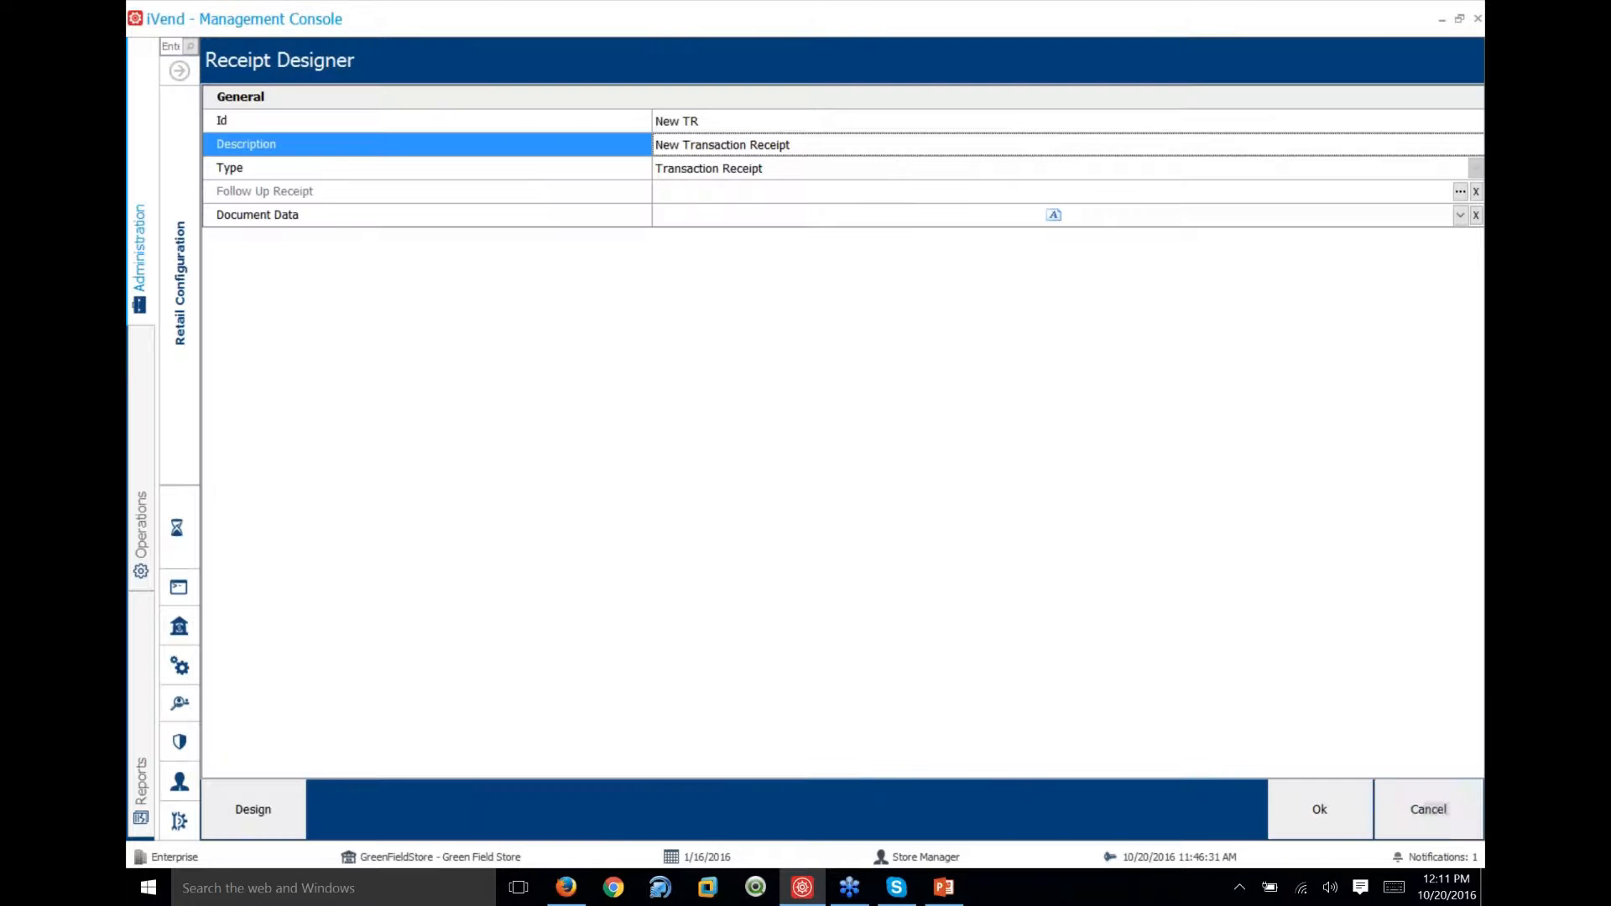
pyautogui.click(1407, 808)
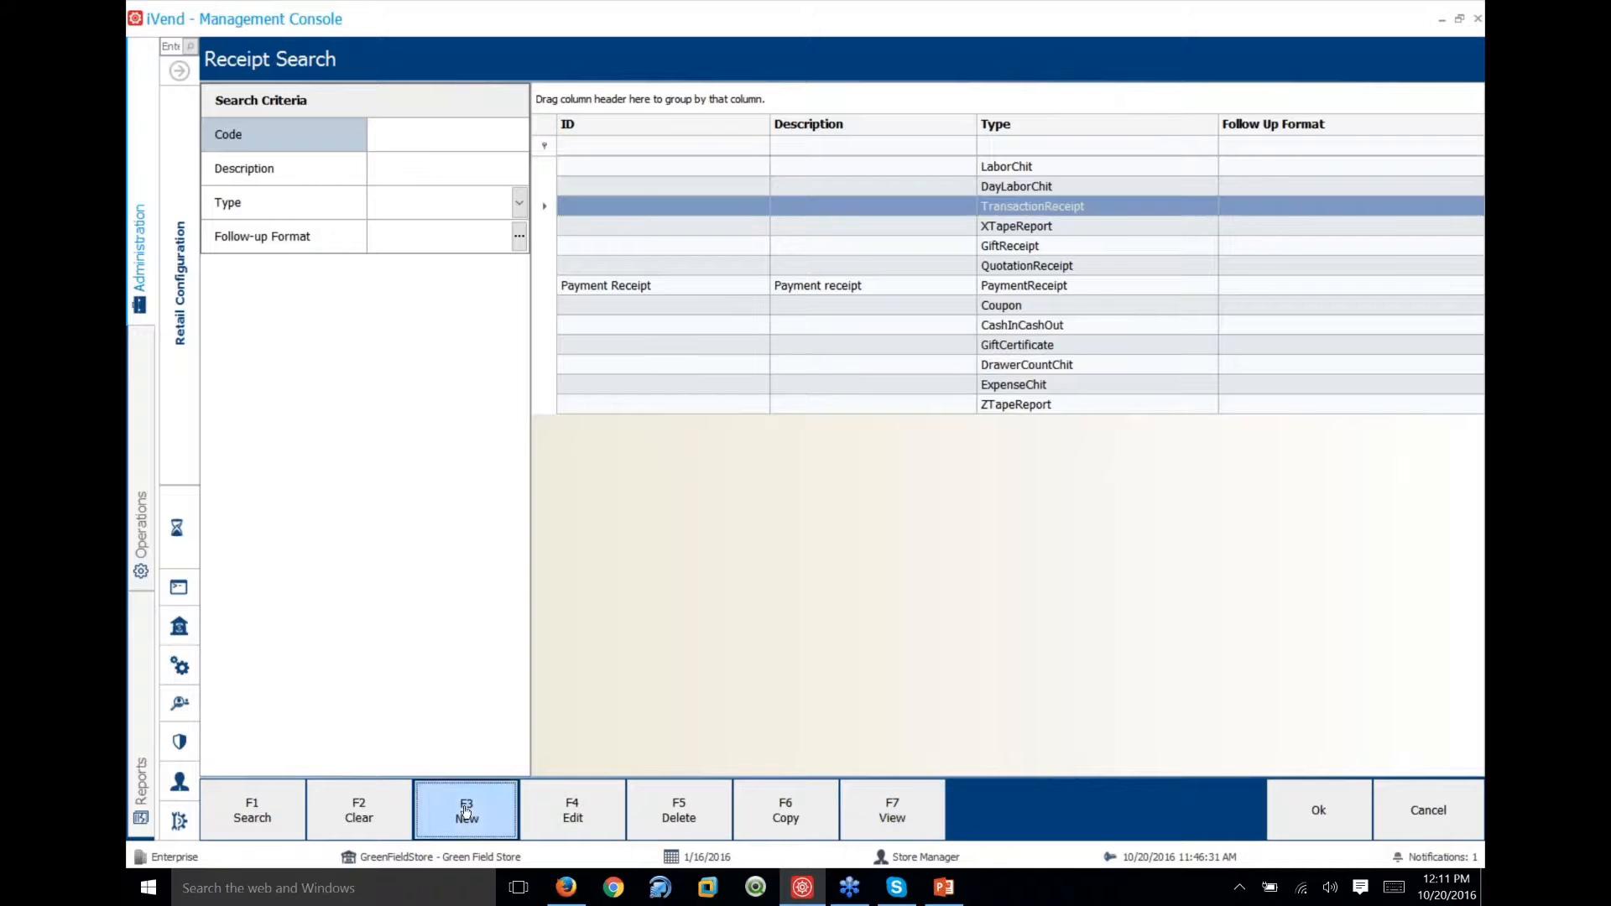
# Start a new receipt format of type Transaction Receipt with New Tr as both Id and description
pyautogui.click(463, 813)
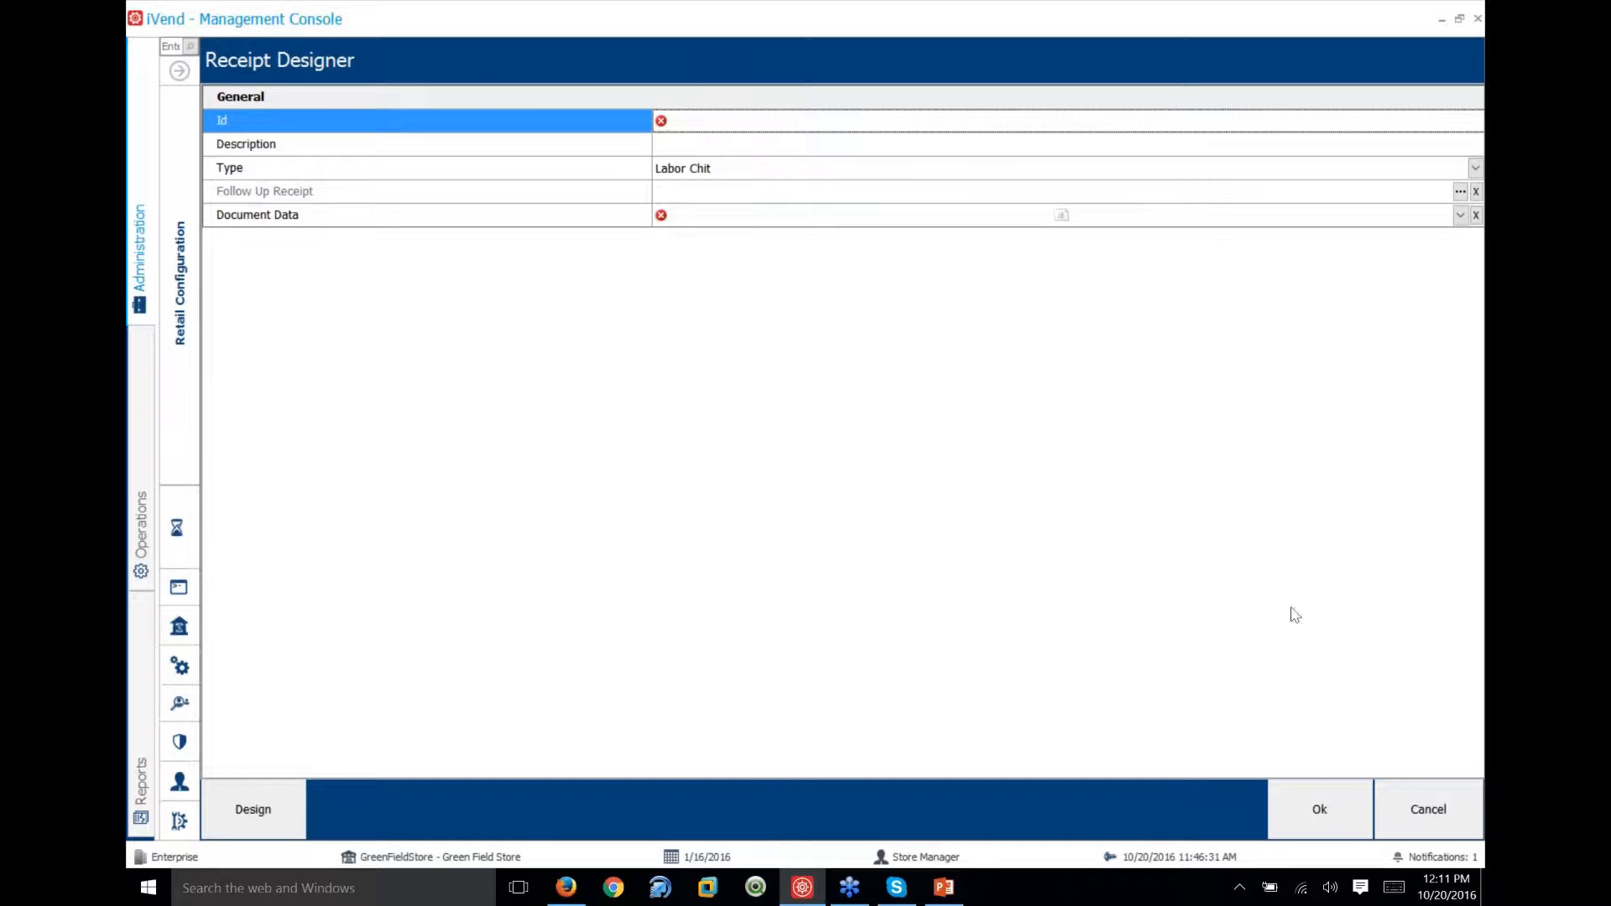
pyautogui.click(788, 122)
pyautogui.click(1141, 175)
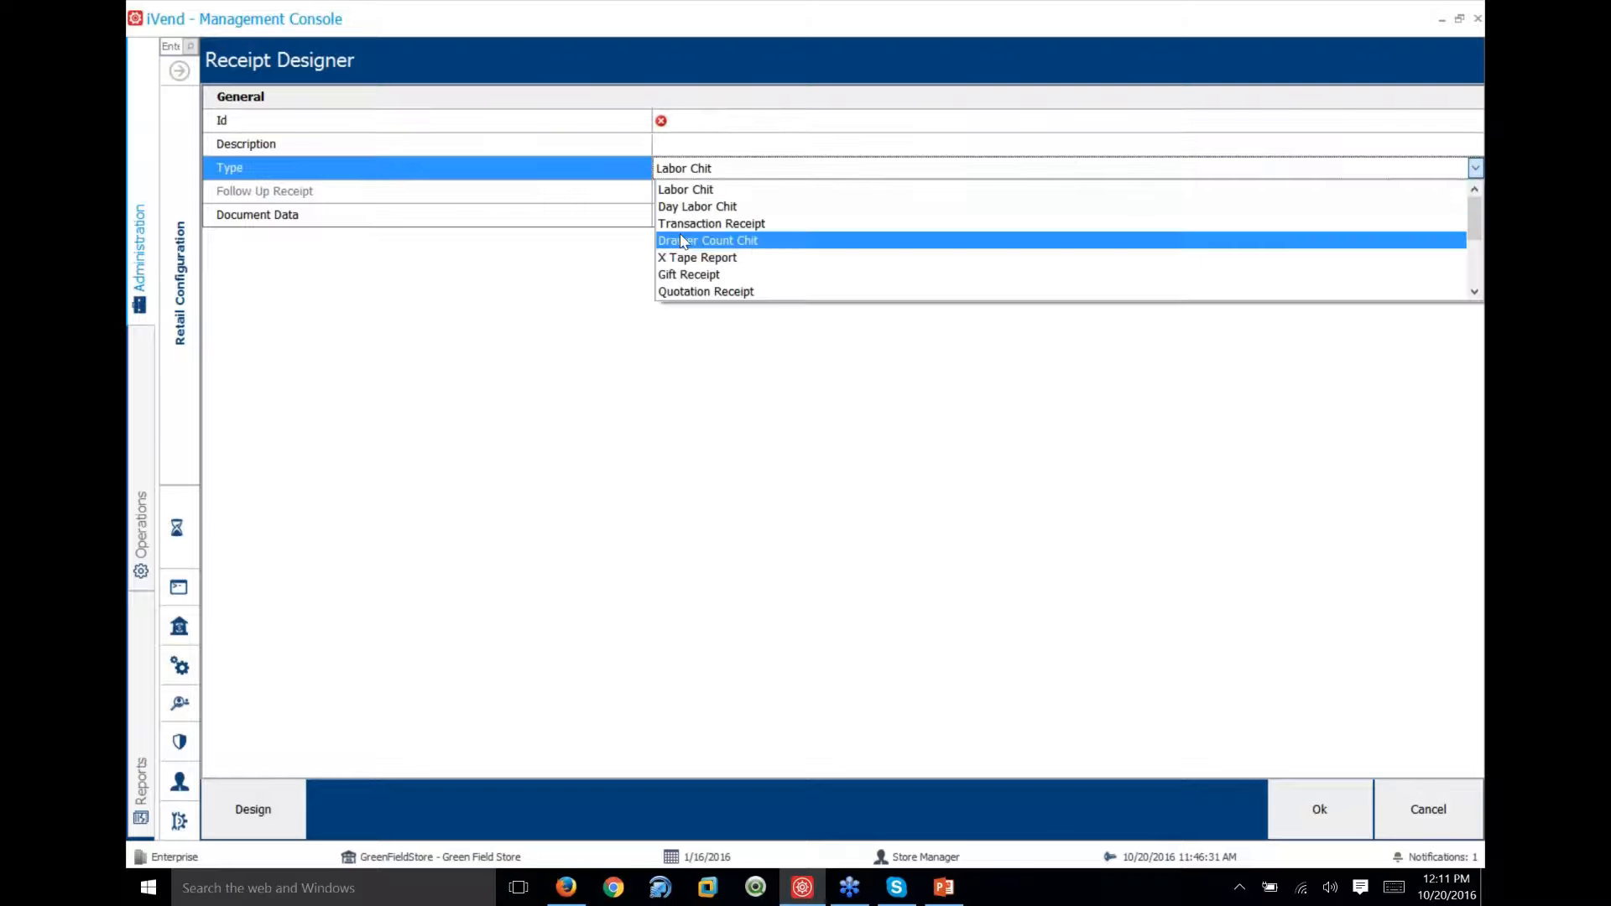
pyautogui.click(713, 223)
pyautogui.click(725, 124)
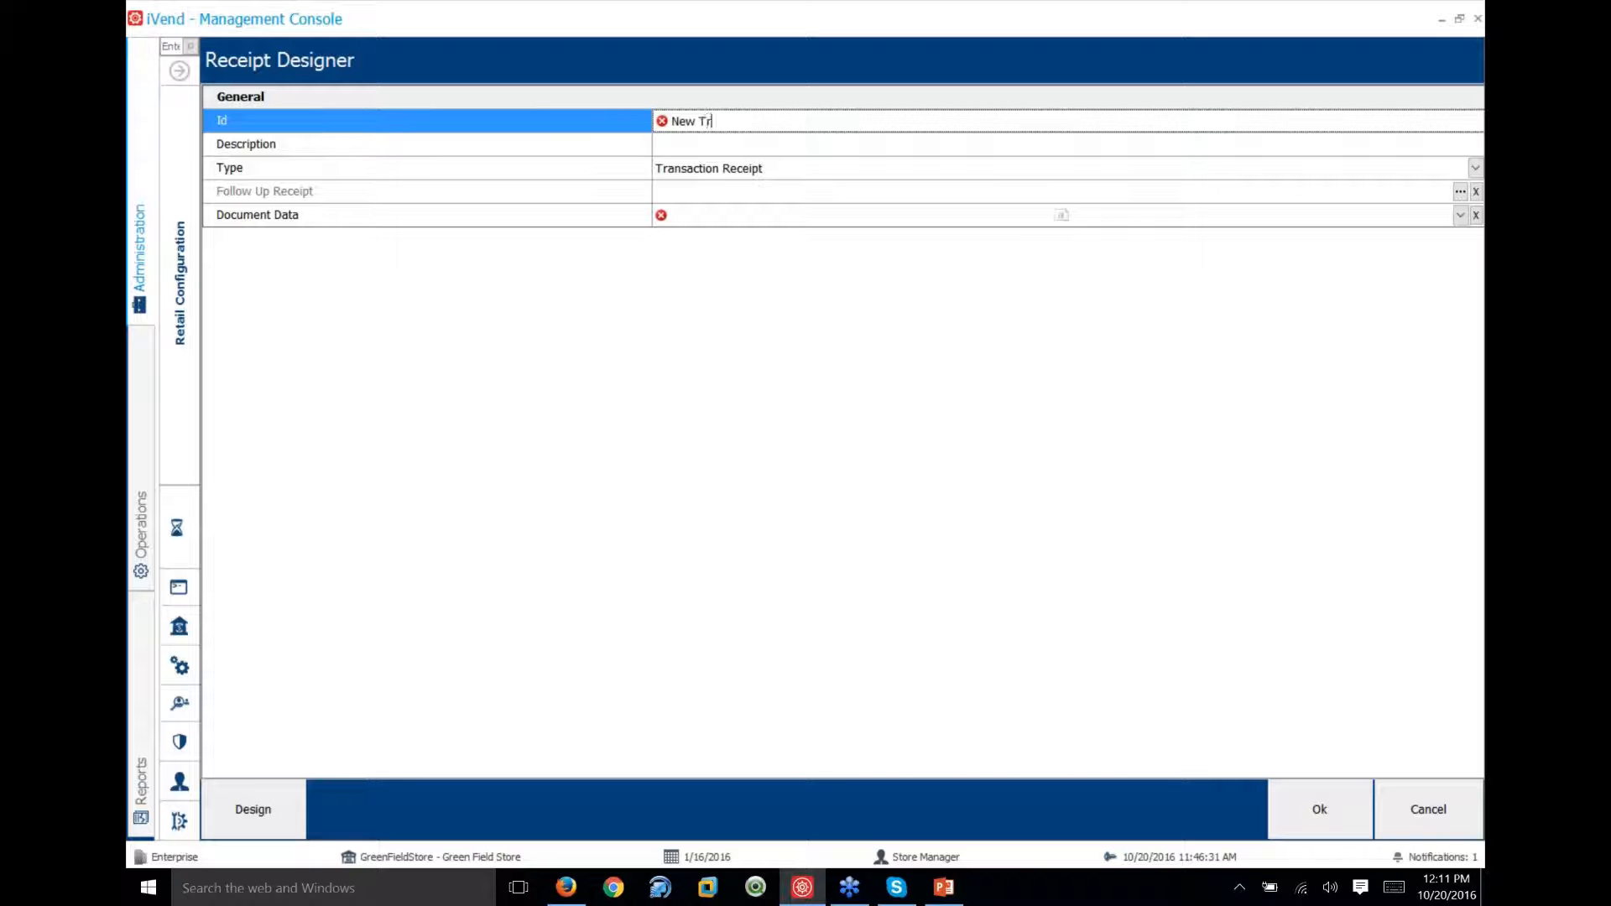
pyautogui.press('Tab')
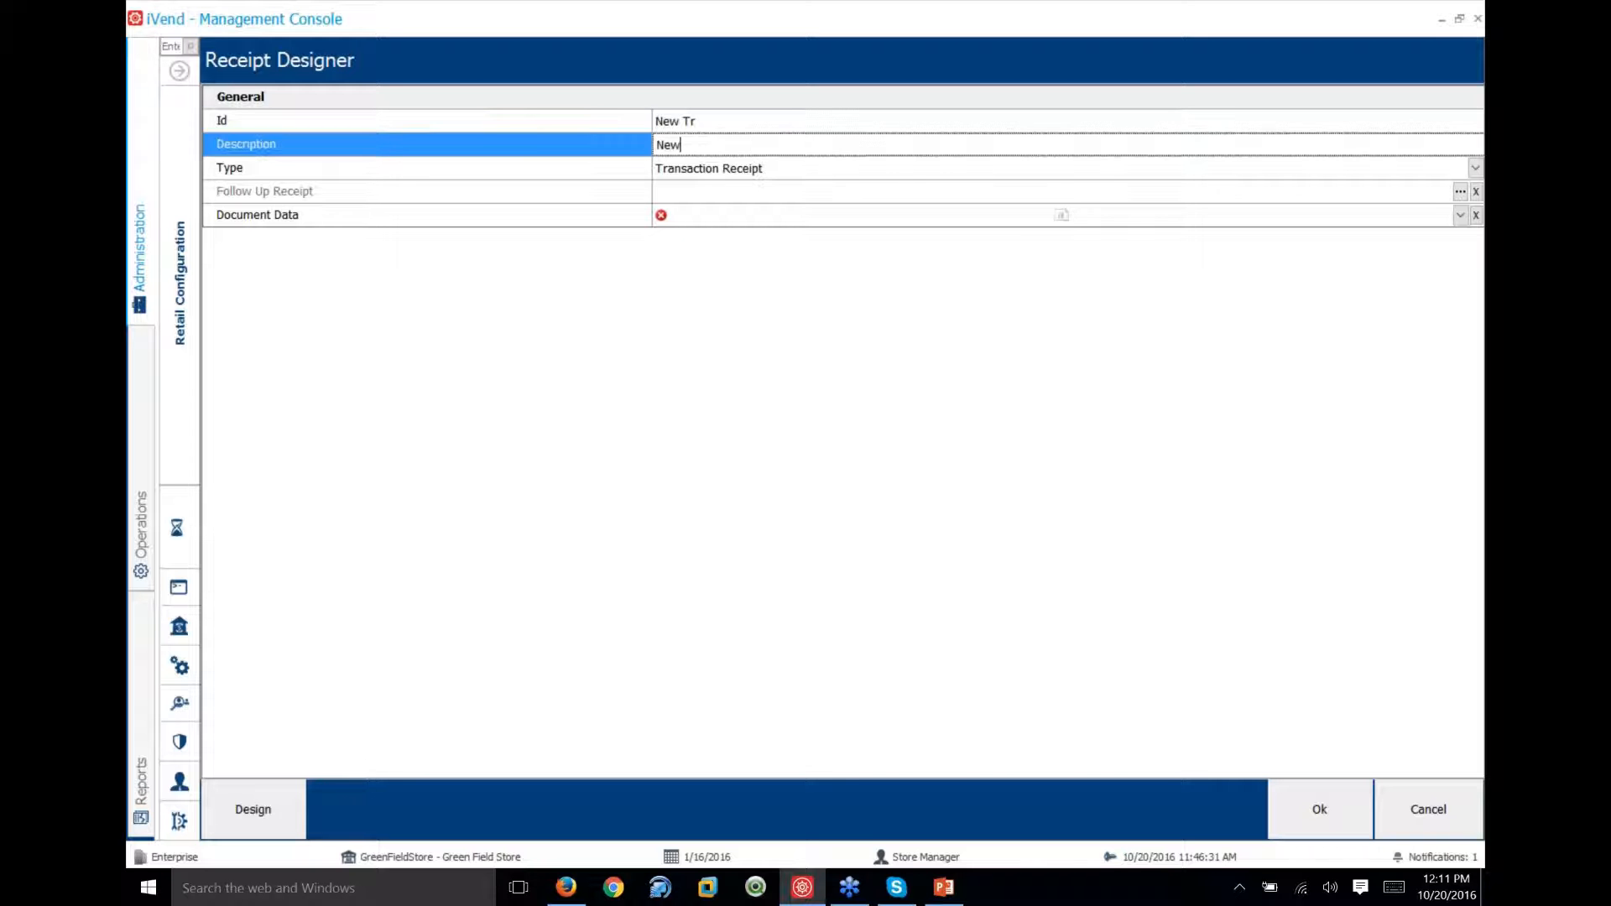
pyautogui.press('Tab')
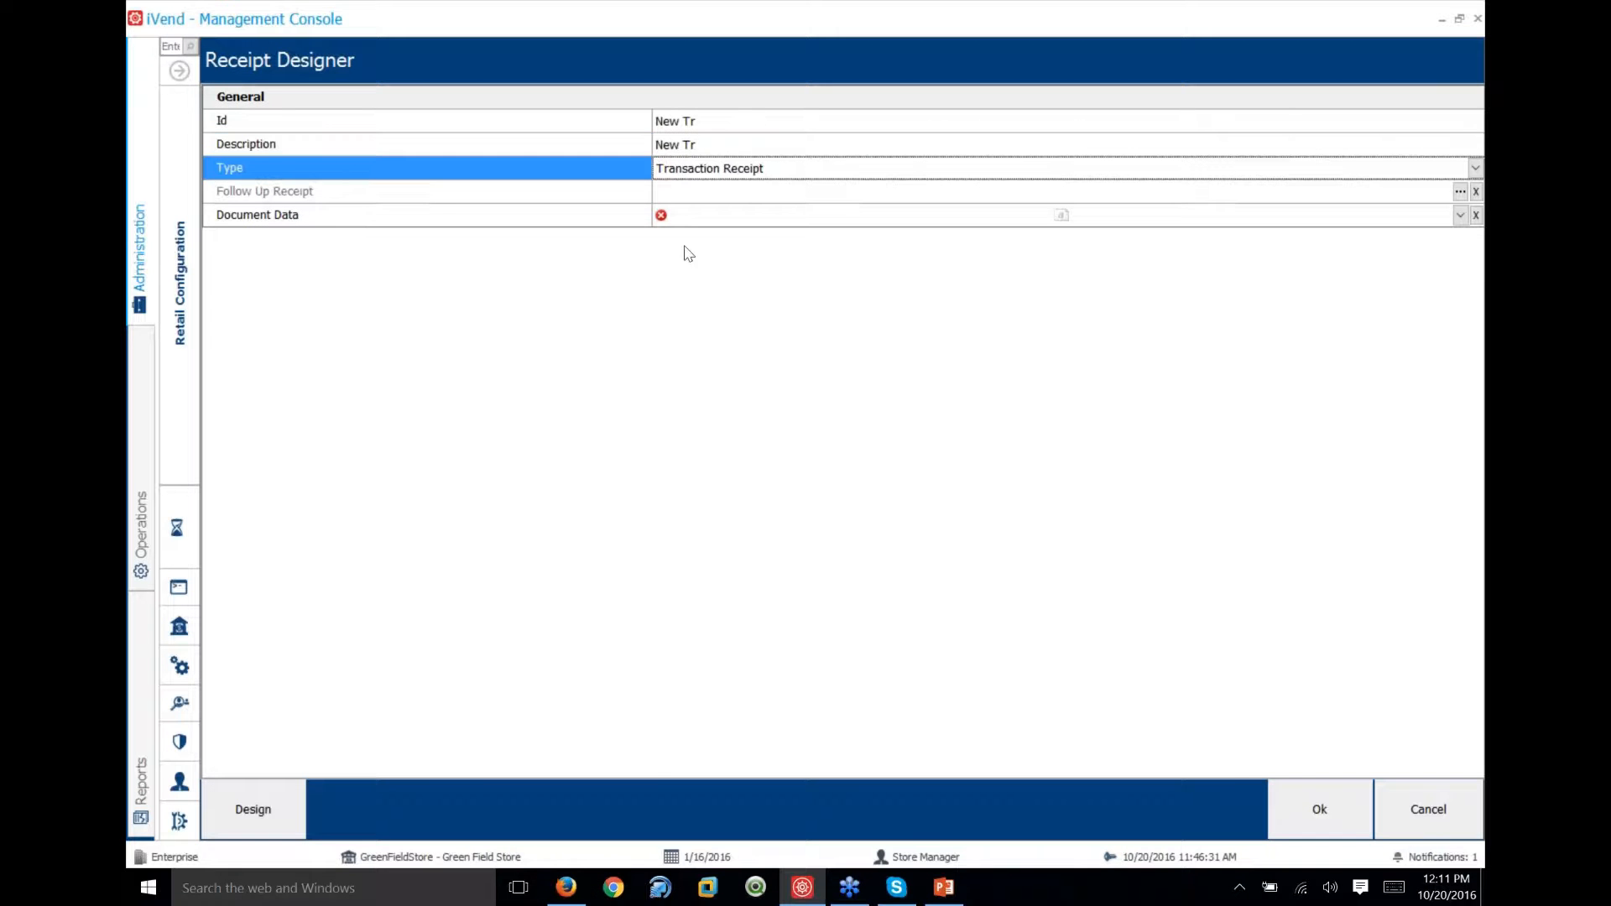
# Open the New Tr receipt's blank design, start a new section and look through the available section types
pyautogui.click(699, 222)
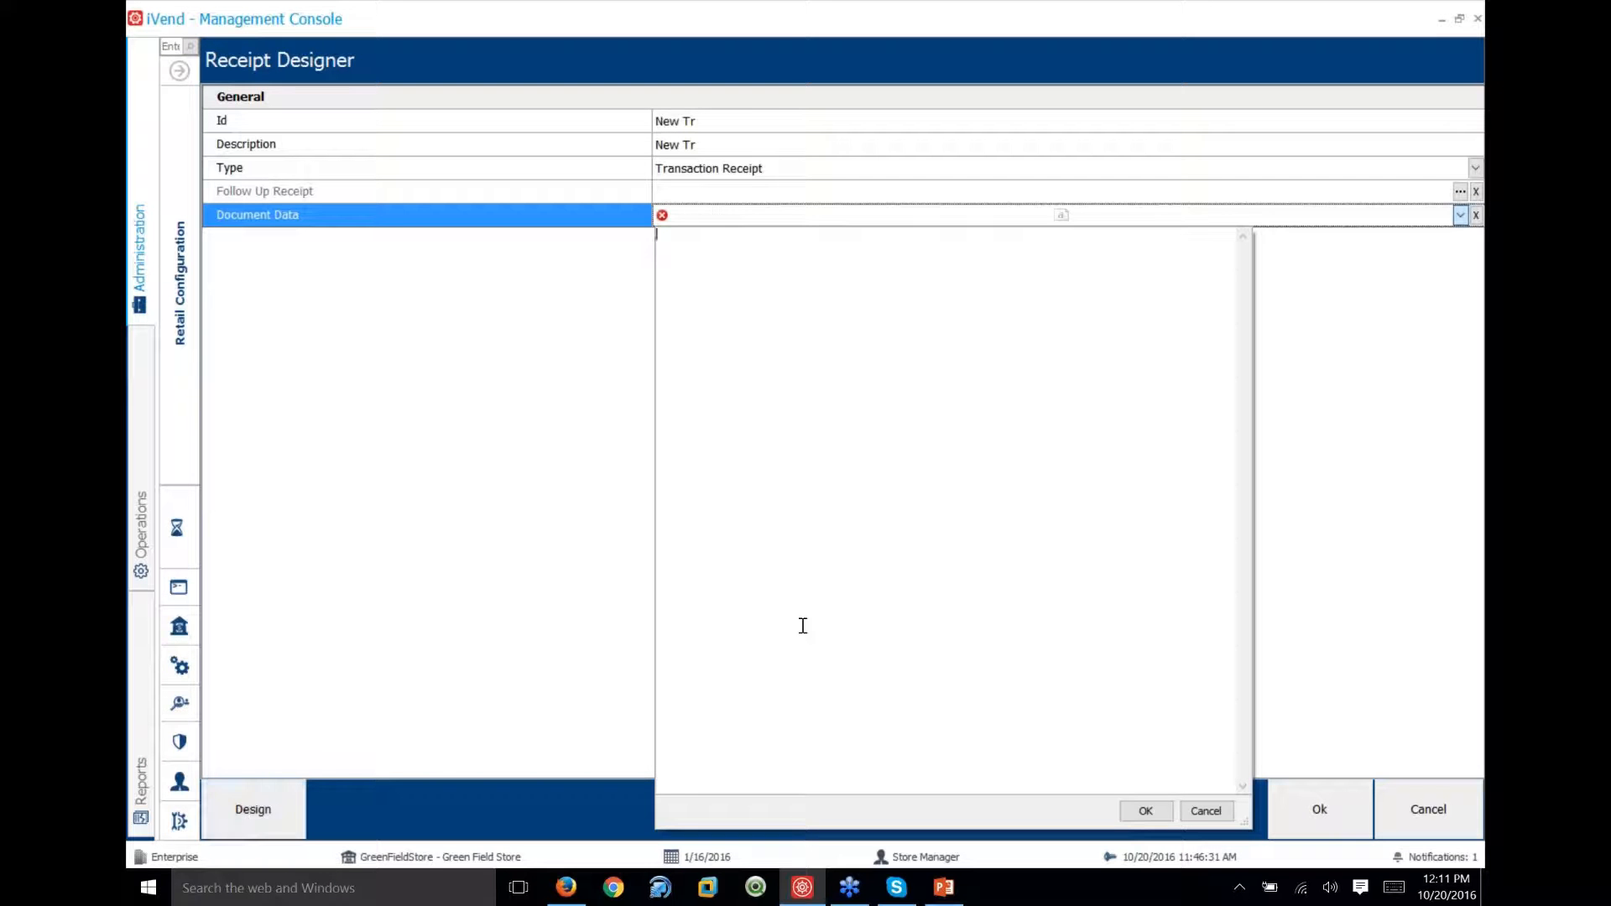
pyautogui.click(254, 811)
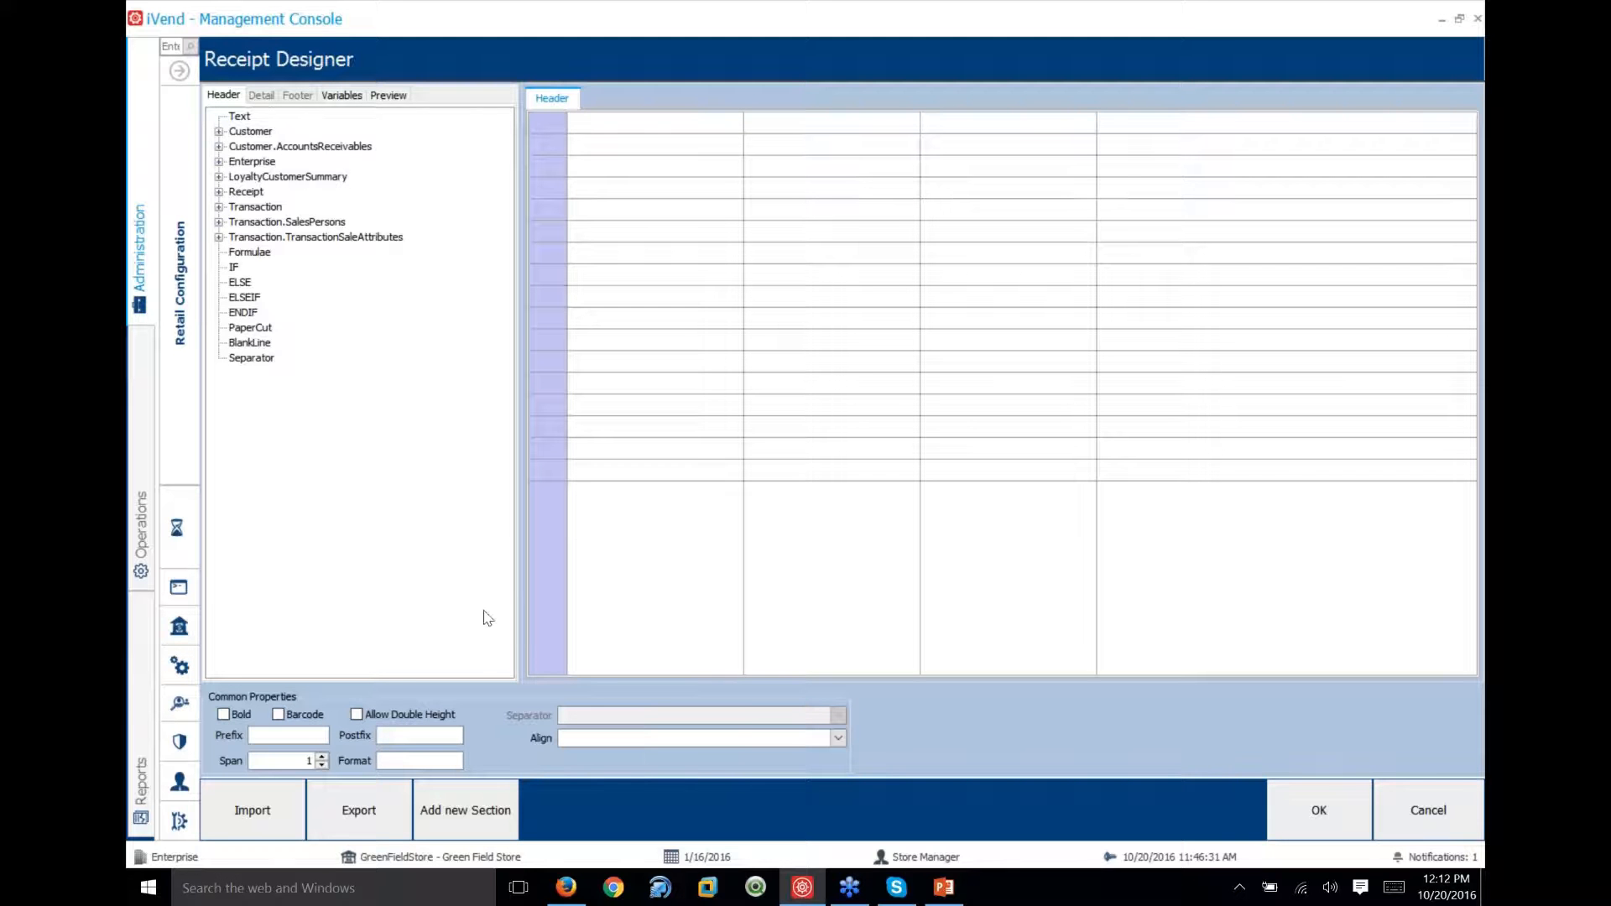
pyautogui.click(455, 818)
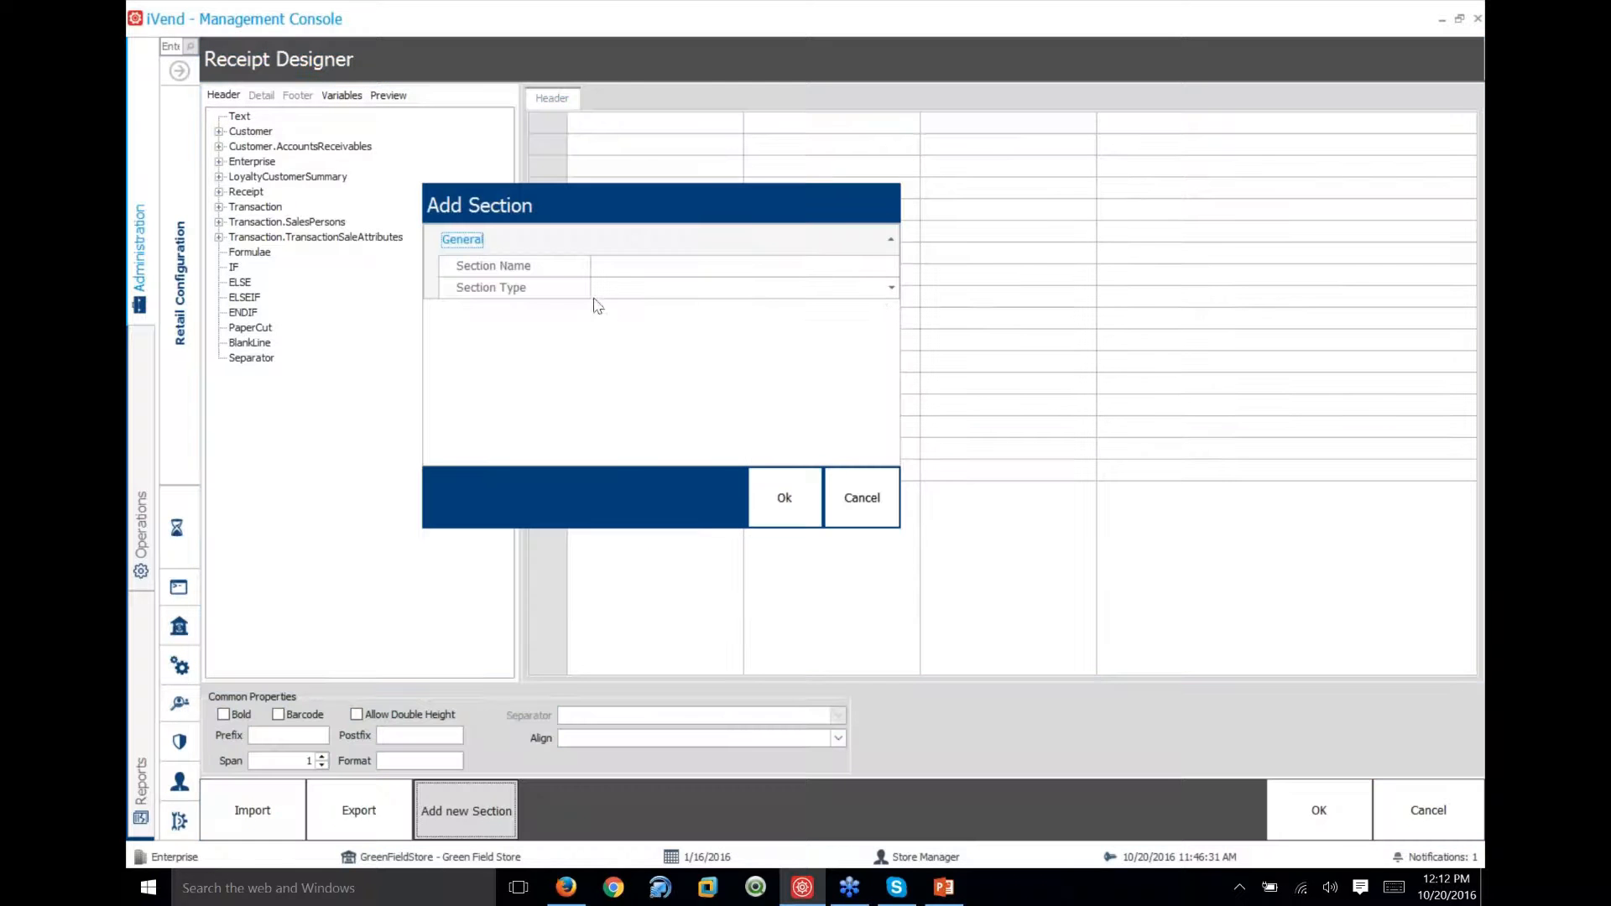
pyautogui.click(891, 288)
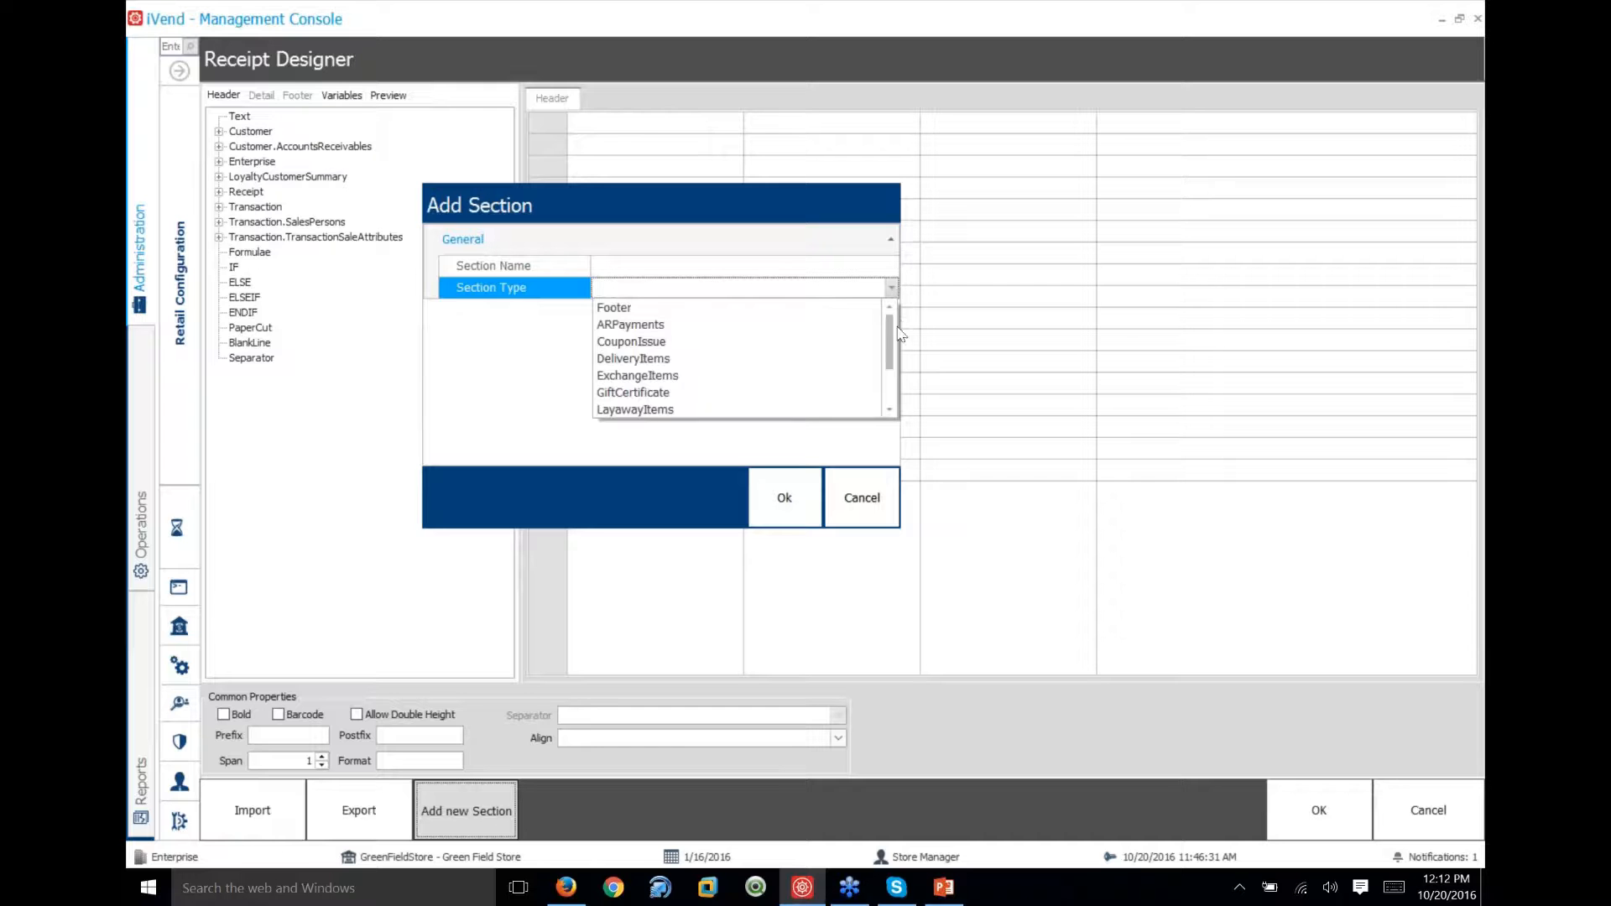
pyautogui.moveTo(893, 335); pyautogui.dragTo(892, 369)
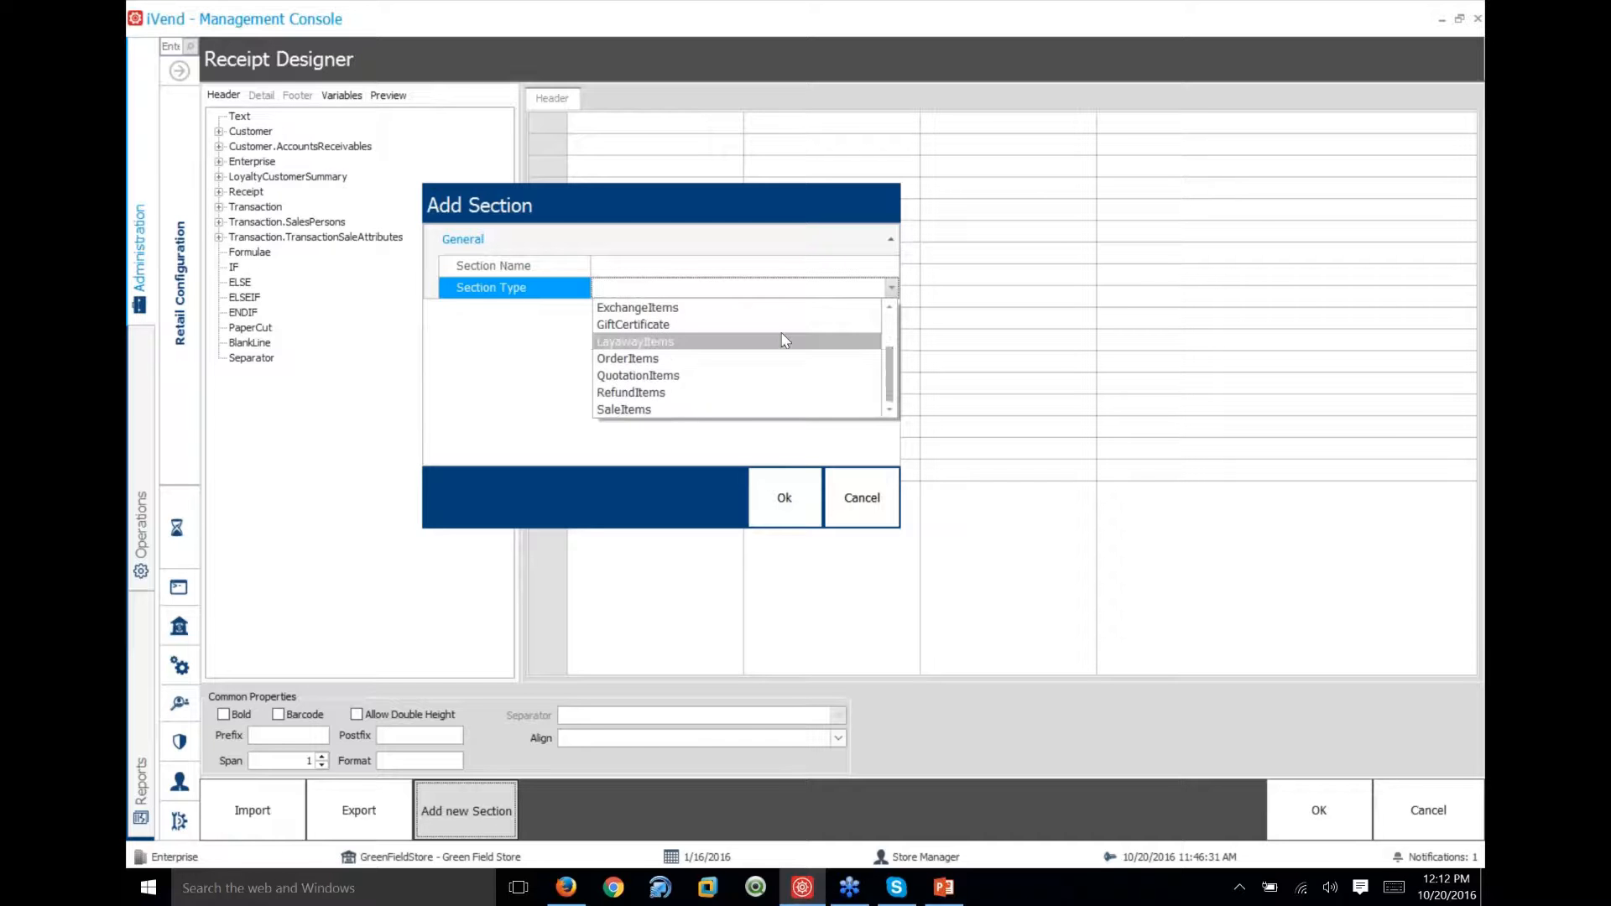
pyautogui.click(904, 385)
pyautogui.click(891, 292)
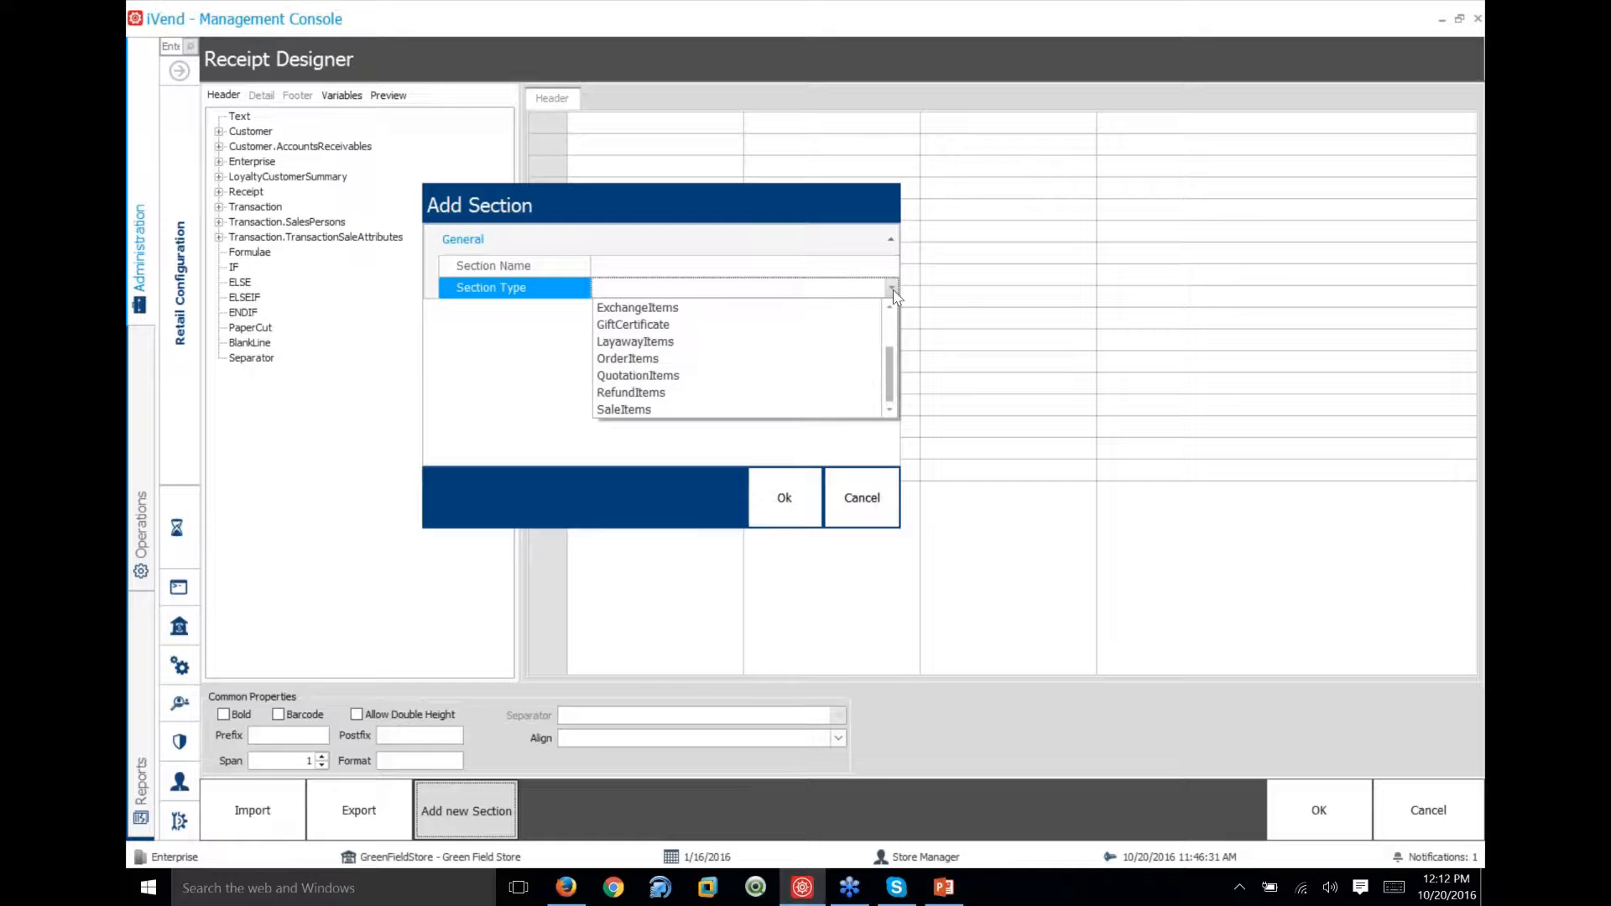
pyautogui.moveTo(891, 382); pyautogui.dragTo(892, 350)
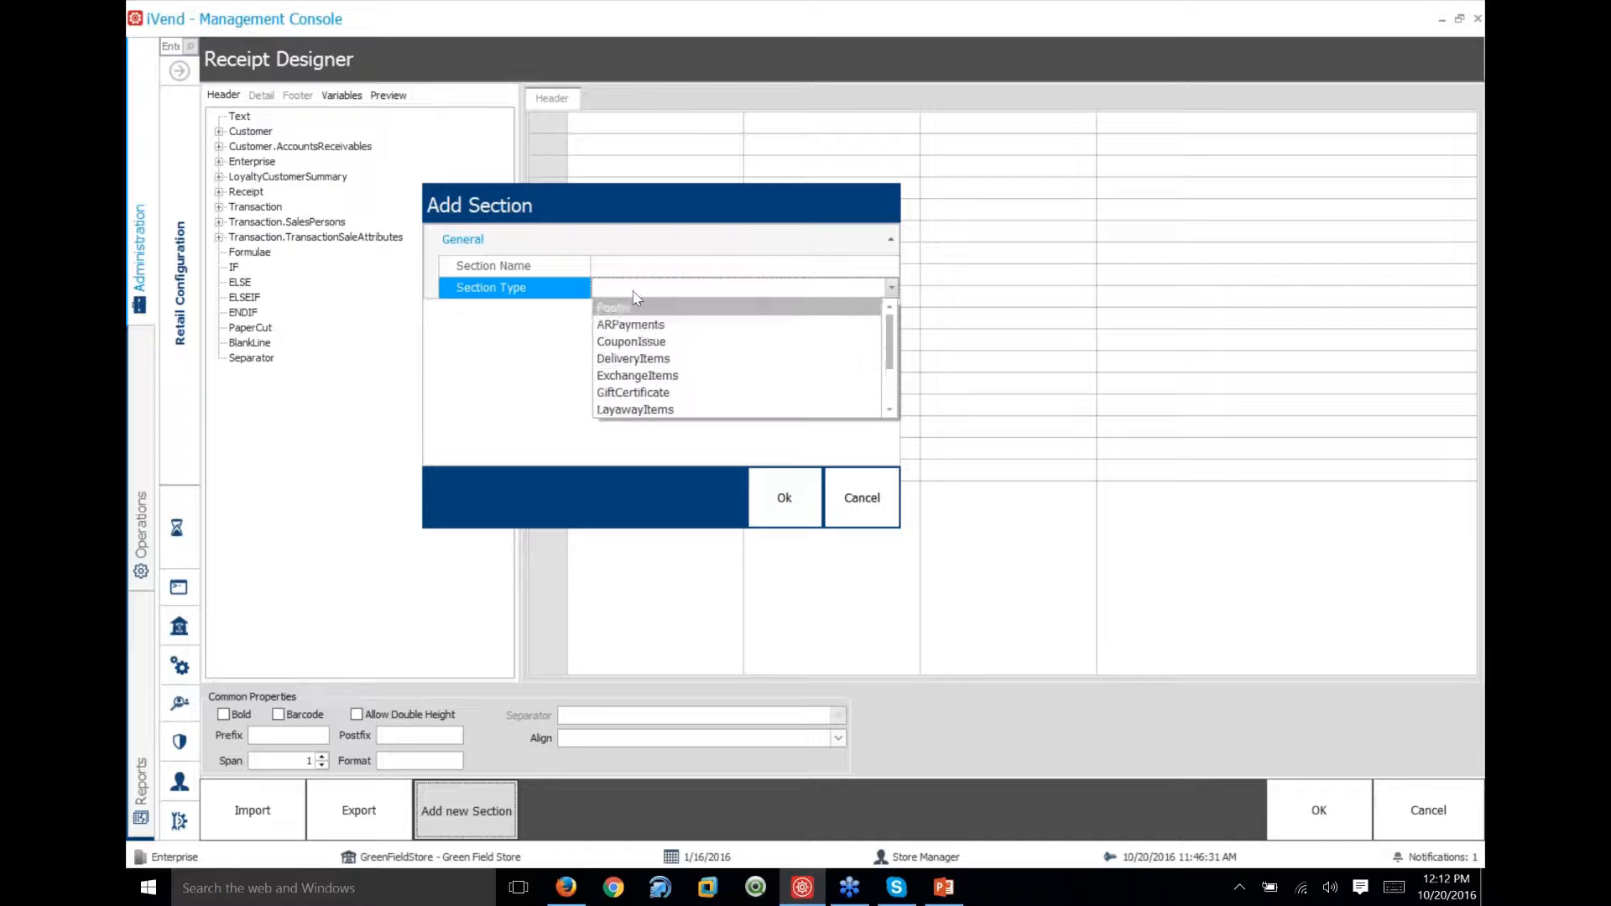
# Add the new section with type Footer and the name Footer
pyautogui.click(628, 312)
pyautogui.click(743, 266)
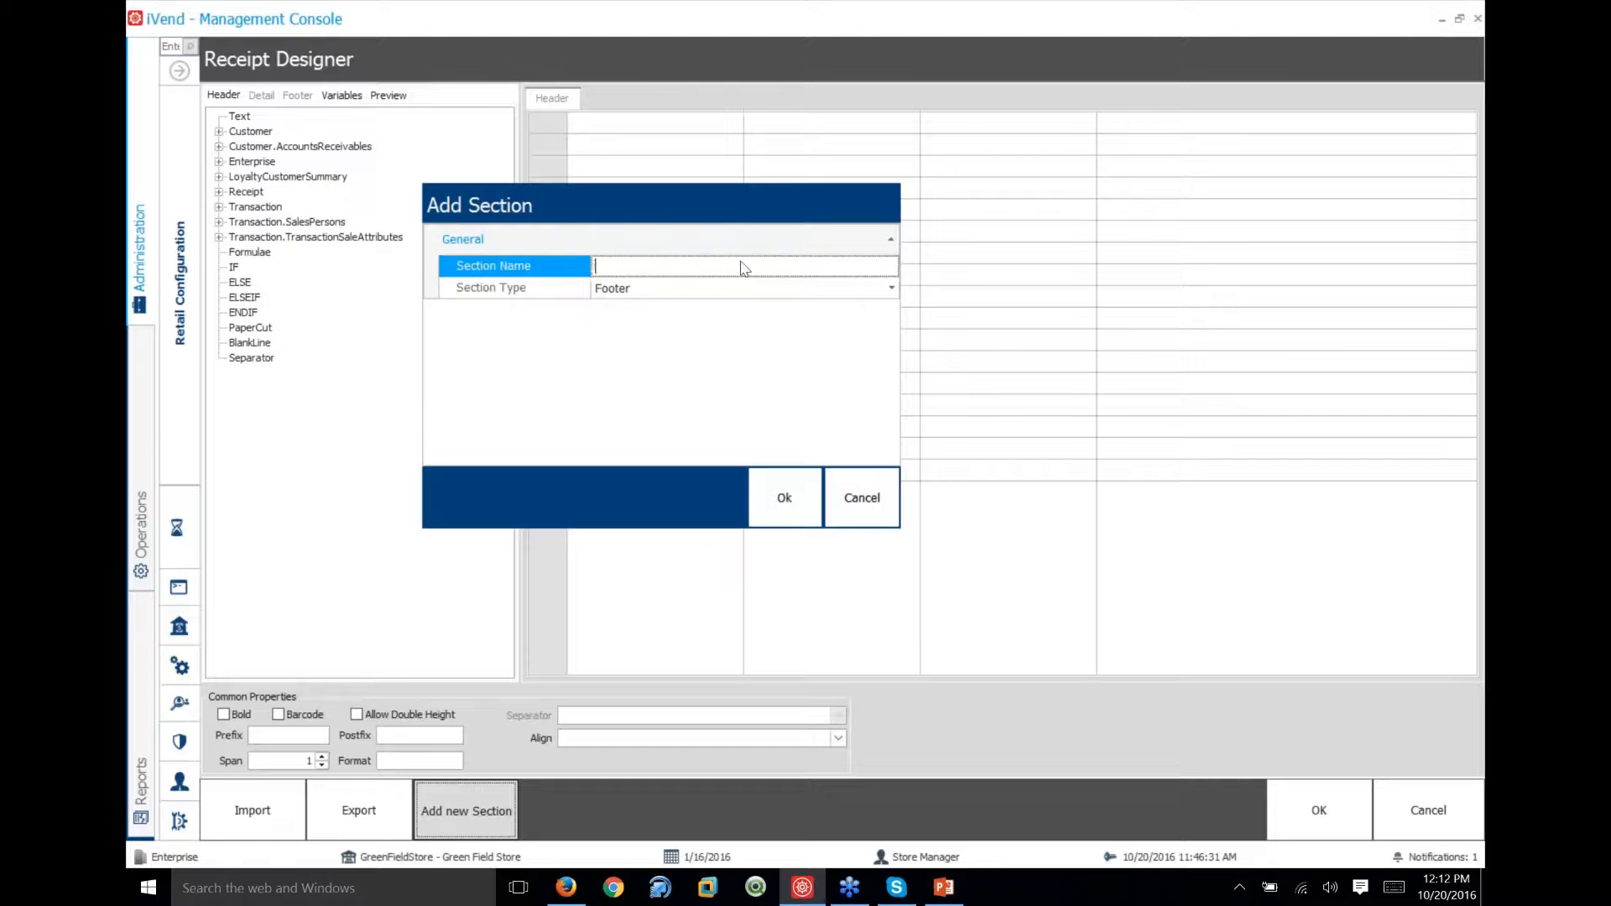
pyautogui.write('fooTER')
pyautogui.press('BackSpace')
pyautogui.press('BackSpace')
pyautogui.press('BackSpace')
pyautogui.click(795, 500)
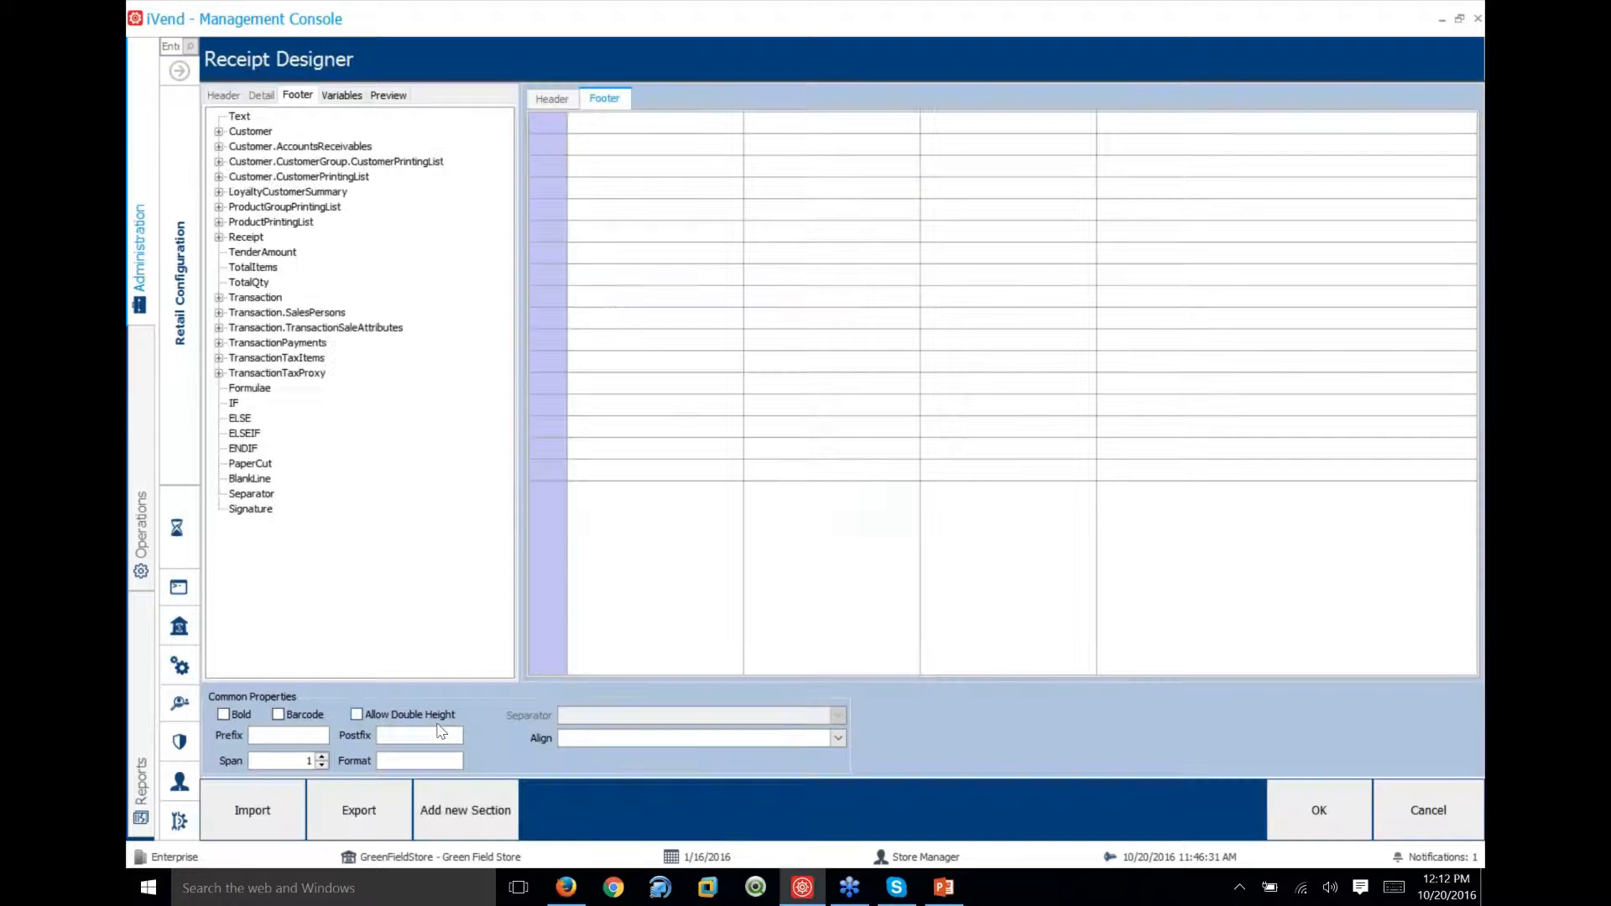
# Add a section named Sale Item with the section type SaleItems
pyautogui.click(432, 818)
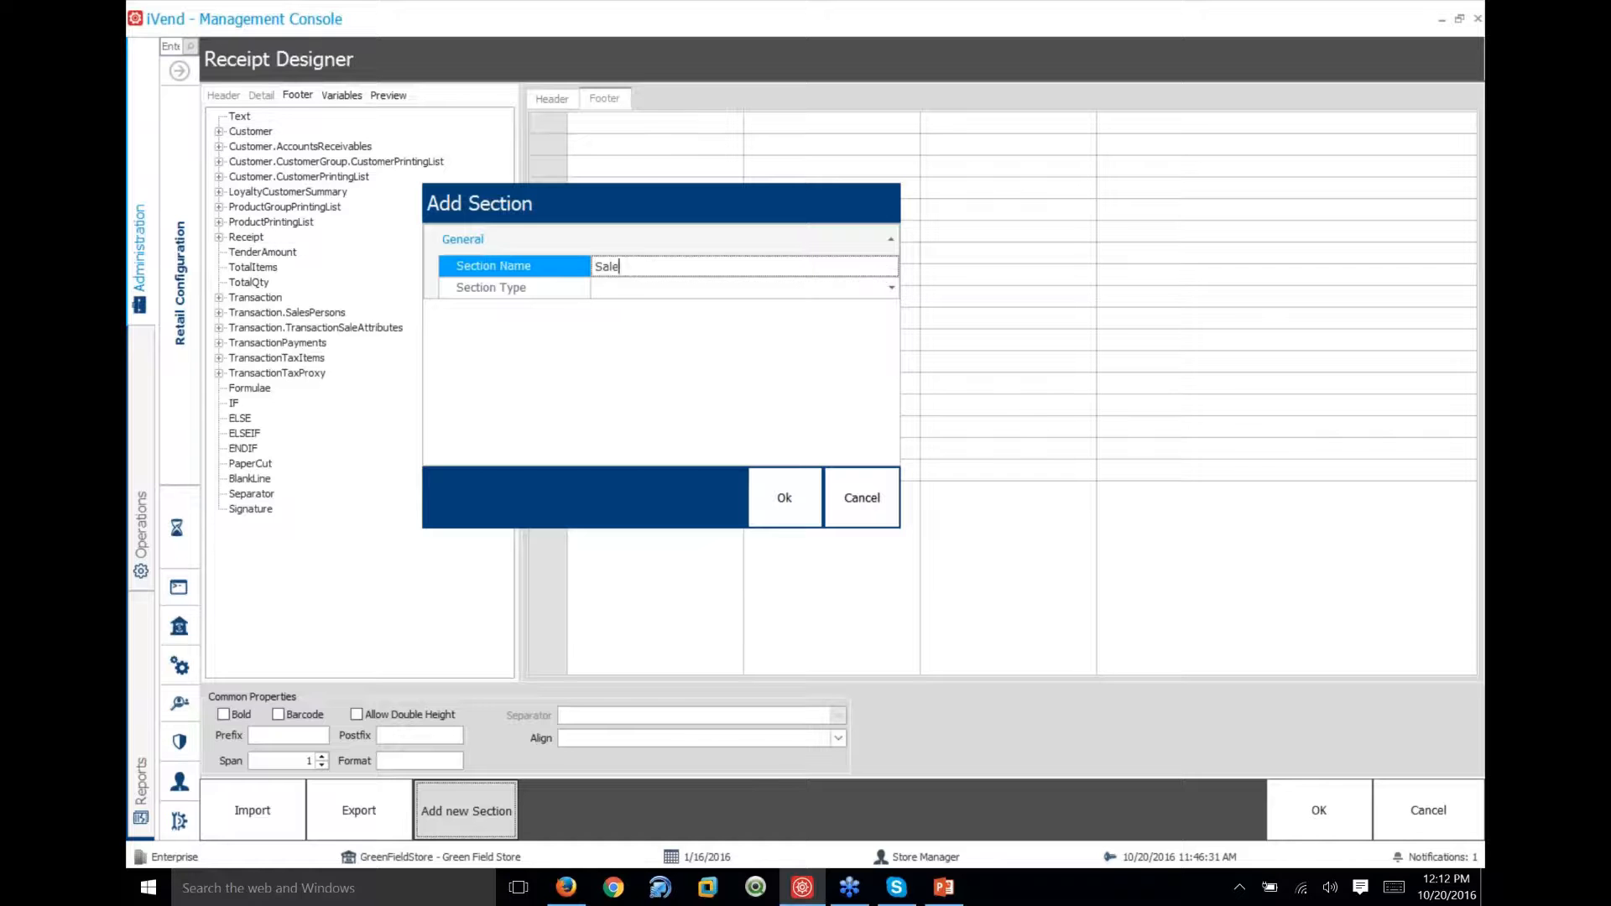
pyautogui.write('Sale Item')
pyautogui.click(828, 288)
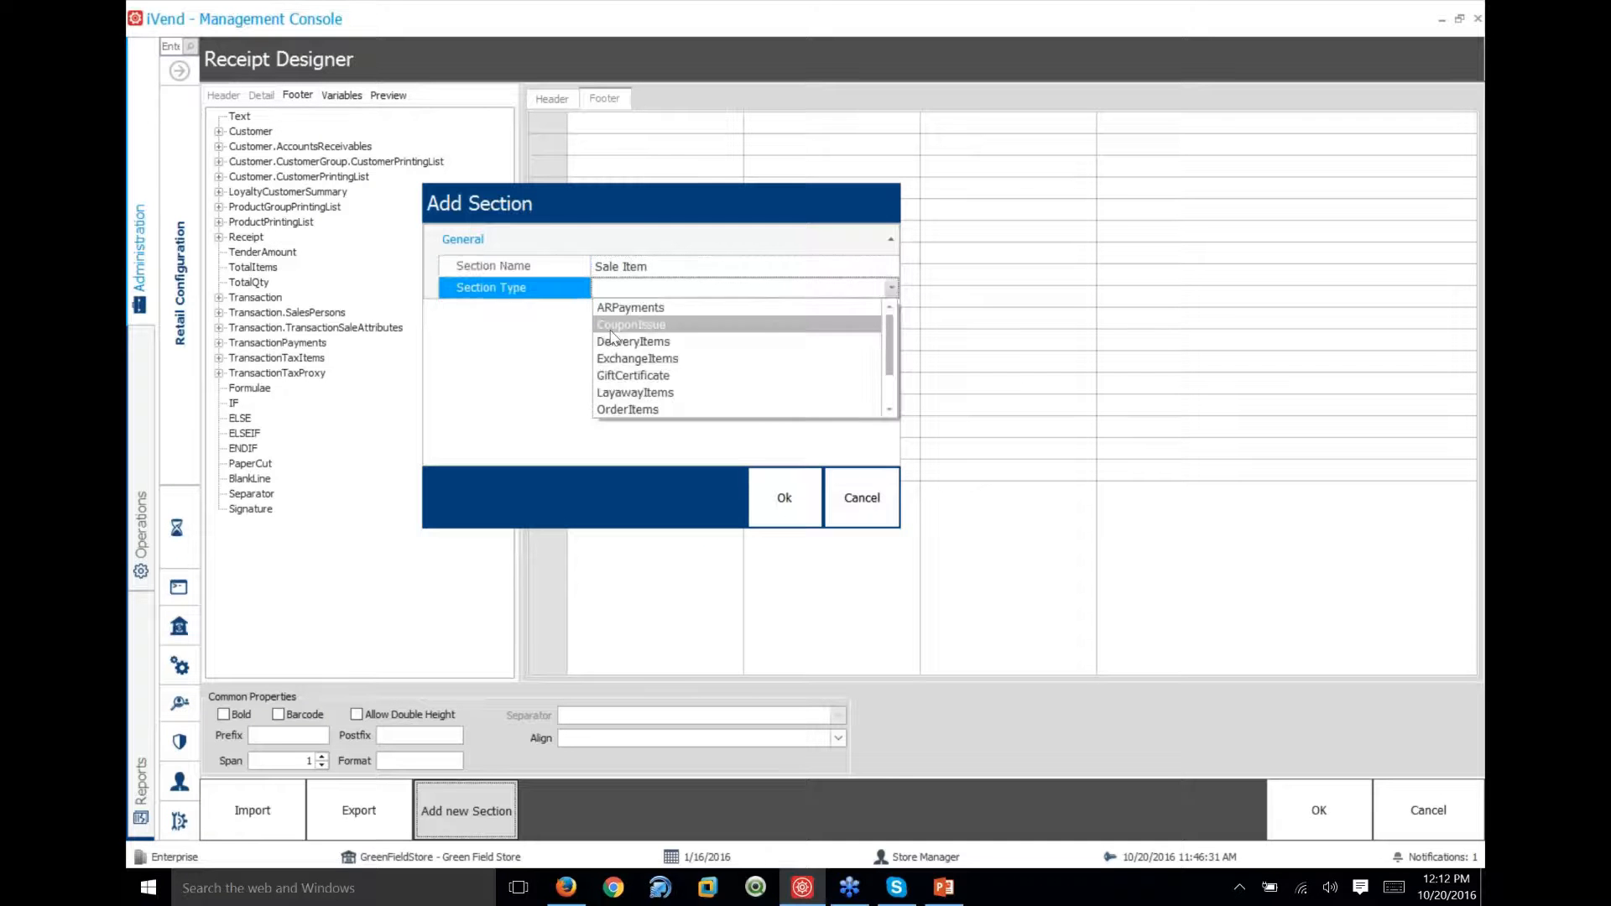
pyautogui.scroll(-2, 632, 355)
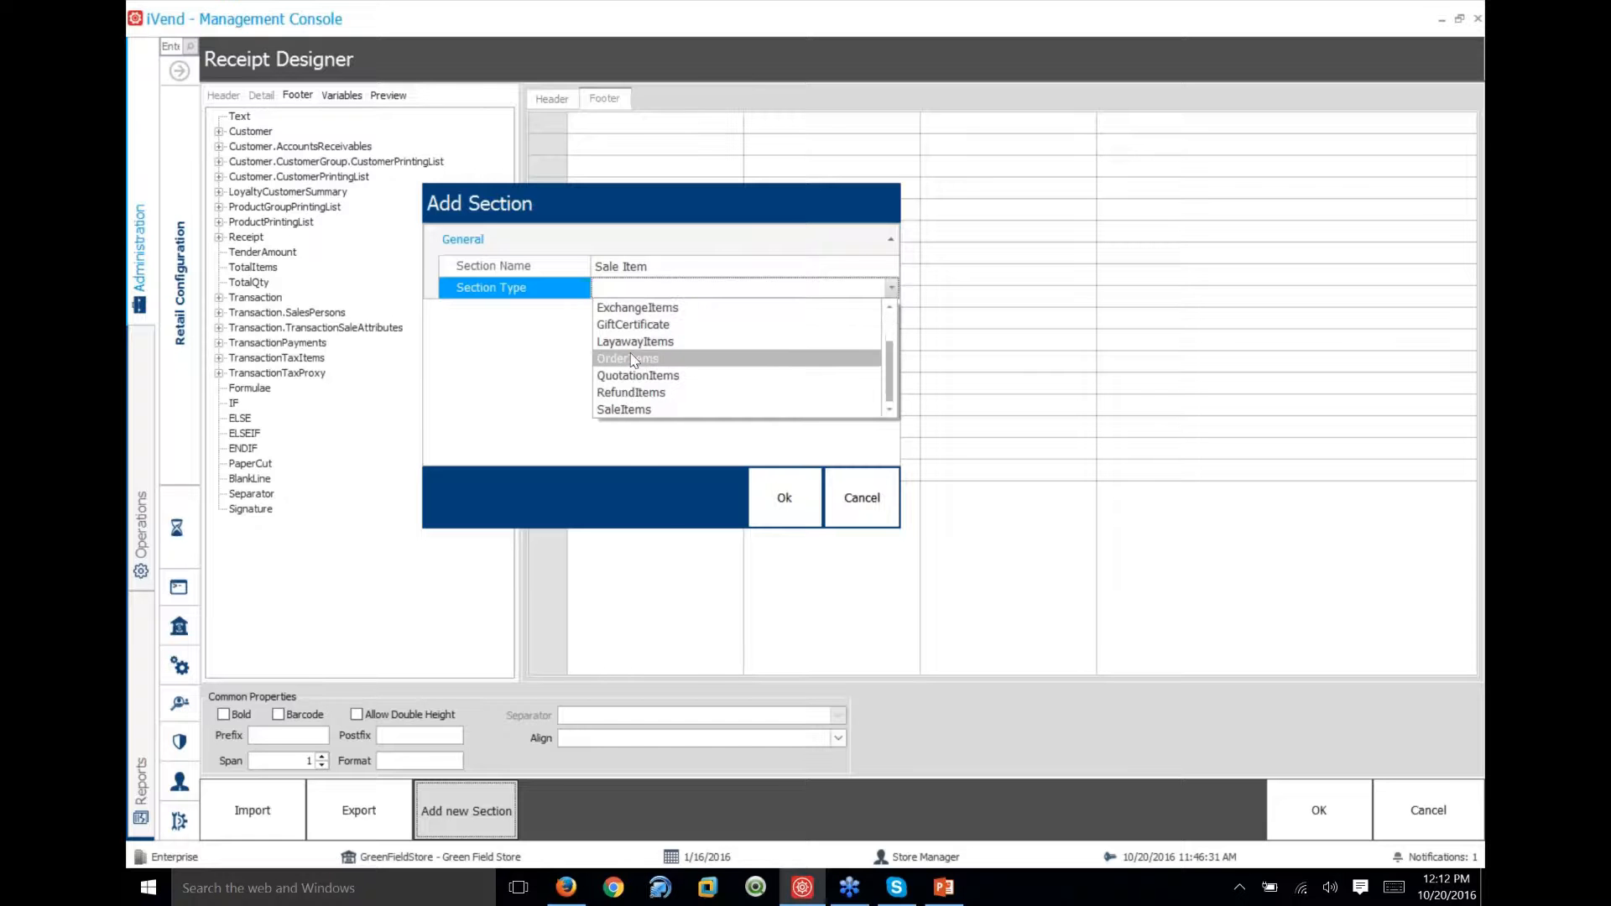
pyautogui.click(620, 411)
pyautogui.click(779, 495)
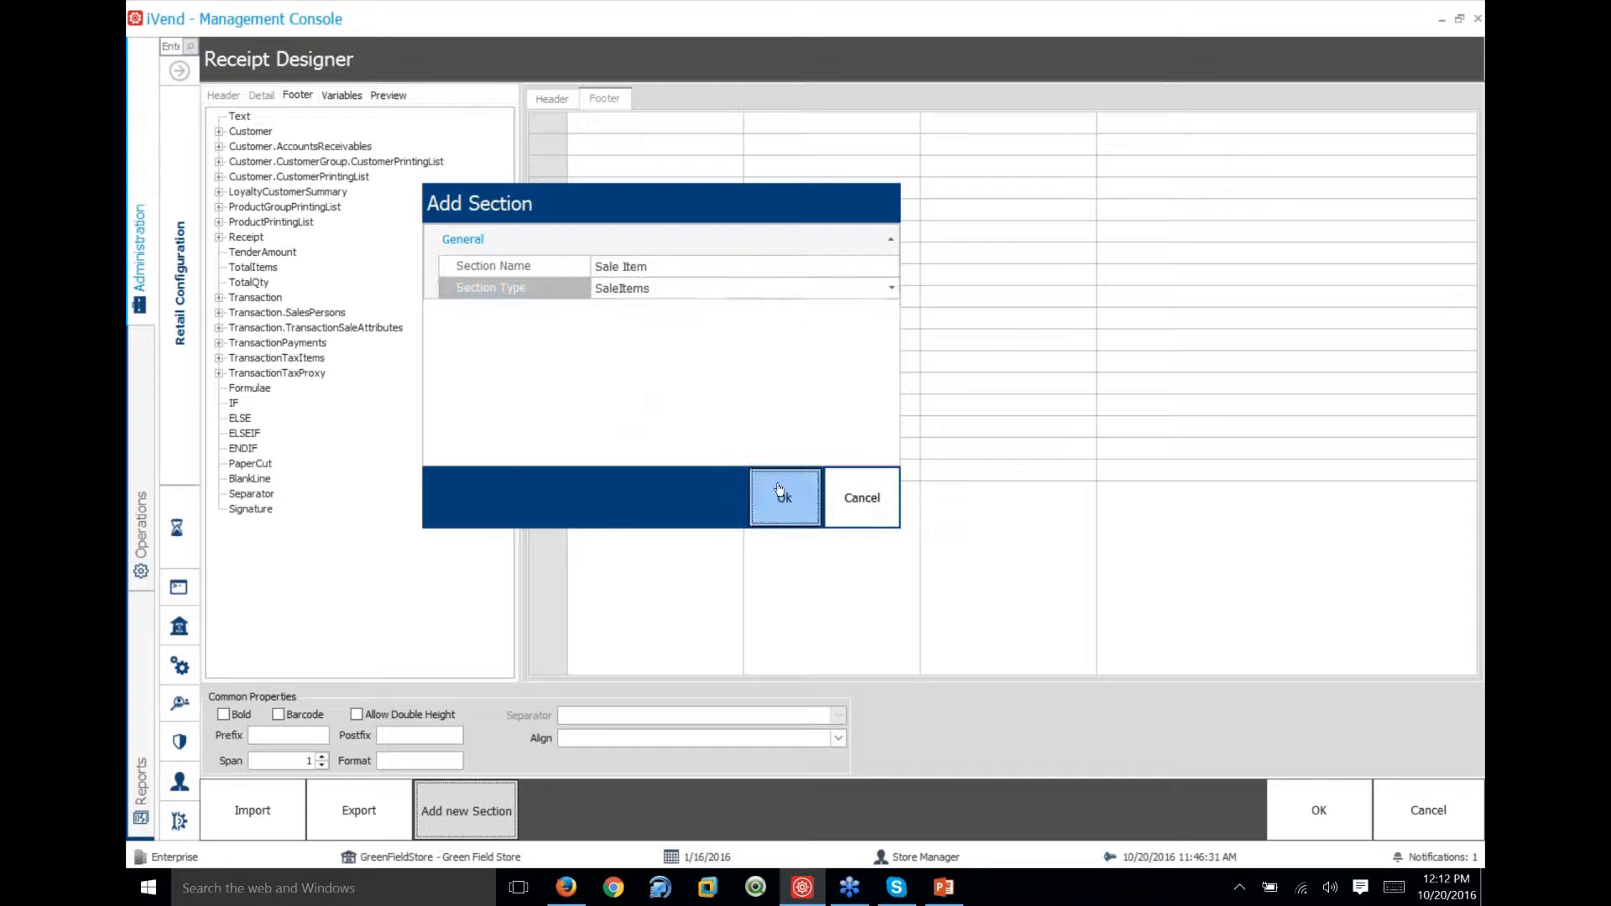
# Add a section named Refund with the section type RefundItems
pyautogui.click(459, 824)
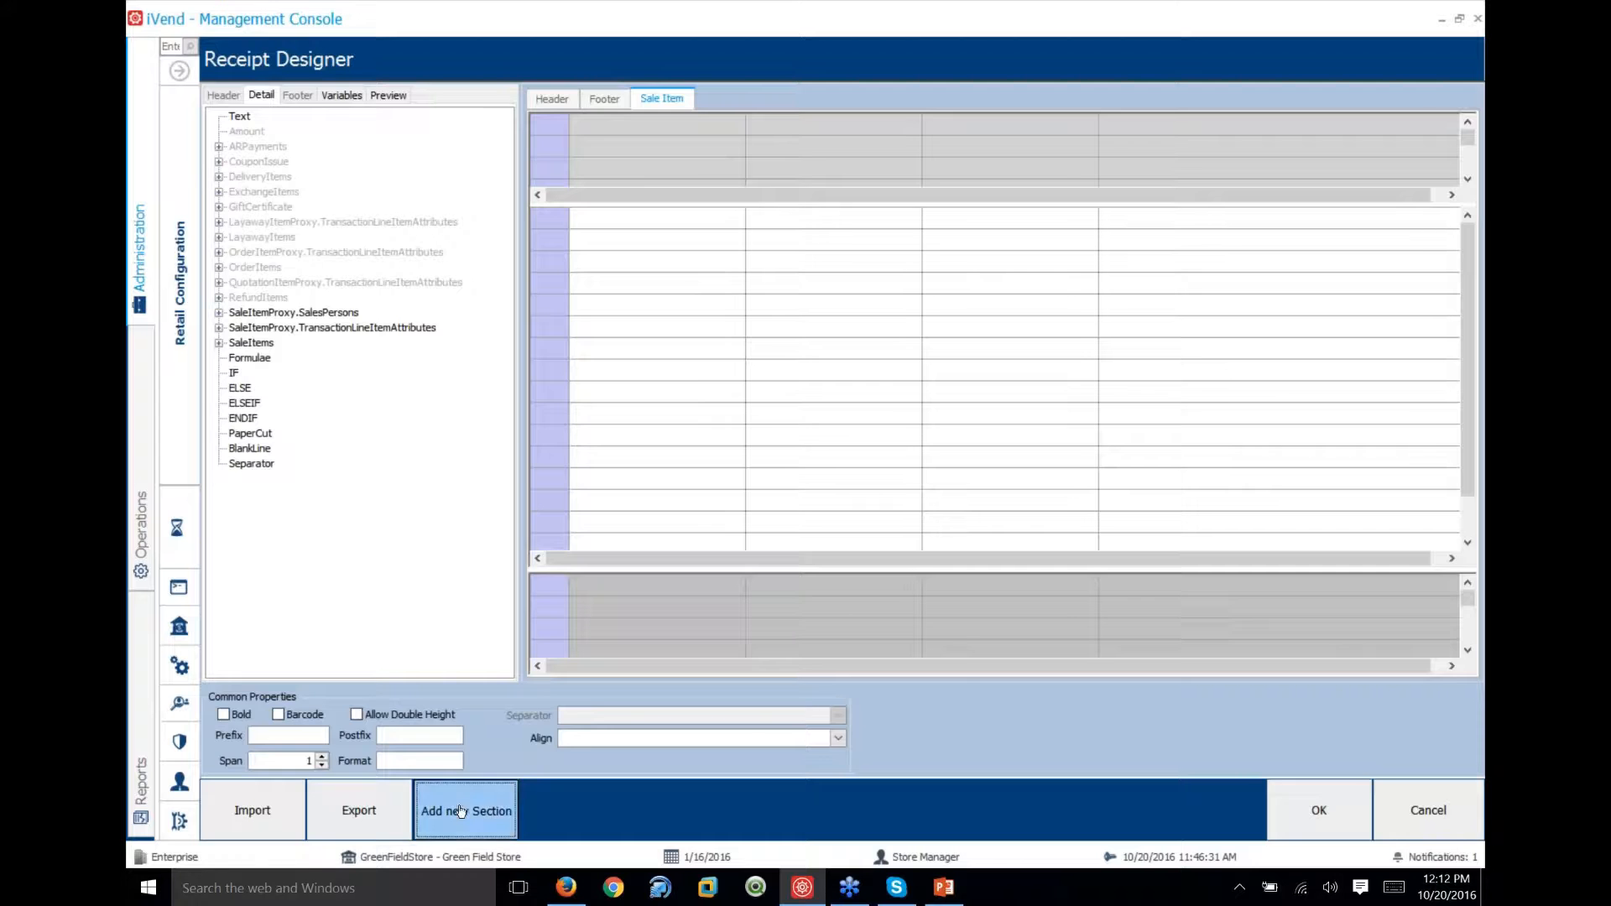
pyautogui.click(724, 269)
pyautogui.write('Refund')
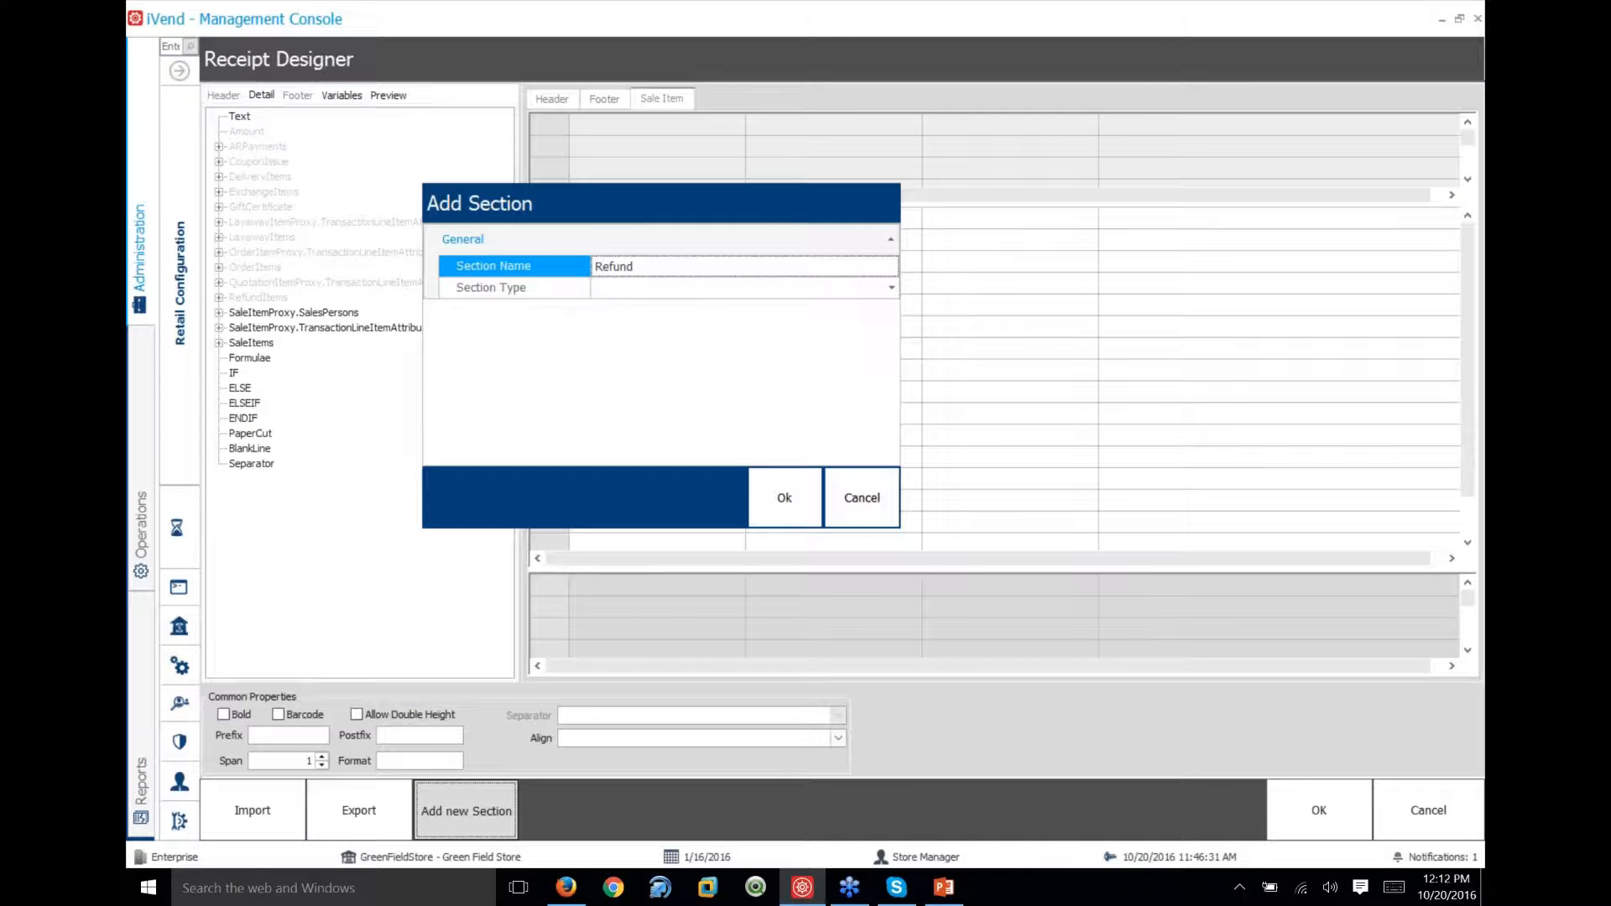
pyautogui.click(711, 290)
pyautogui.scroll(-1, 617, 395)
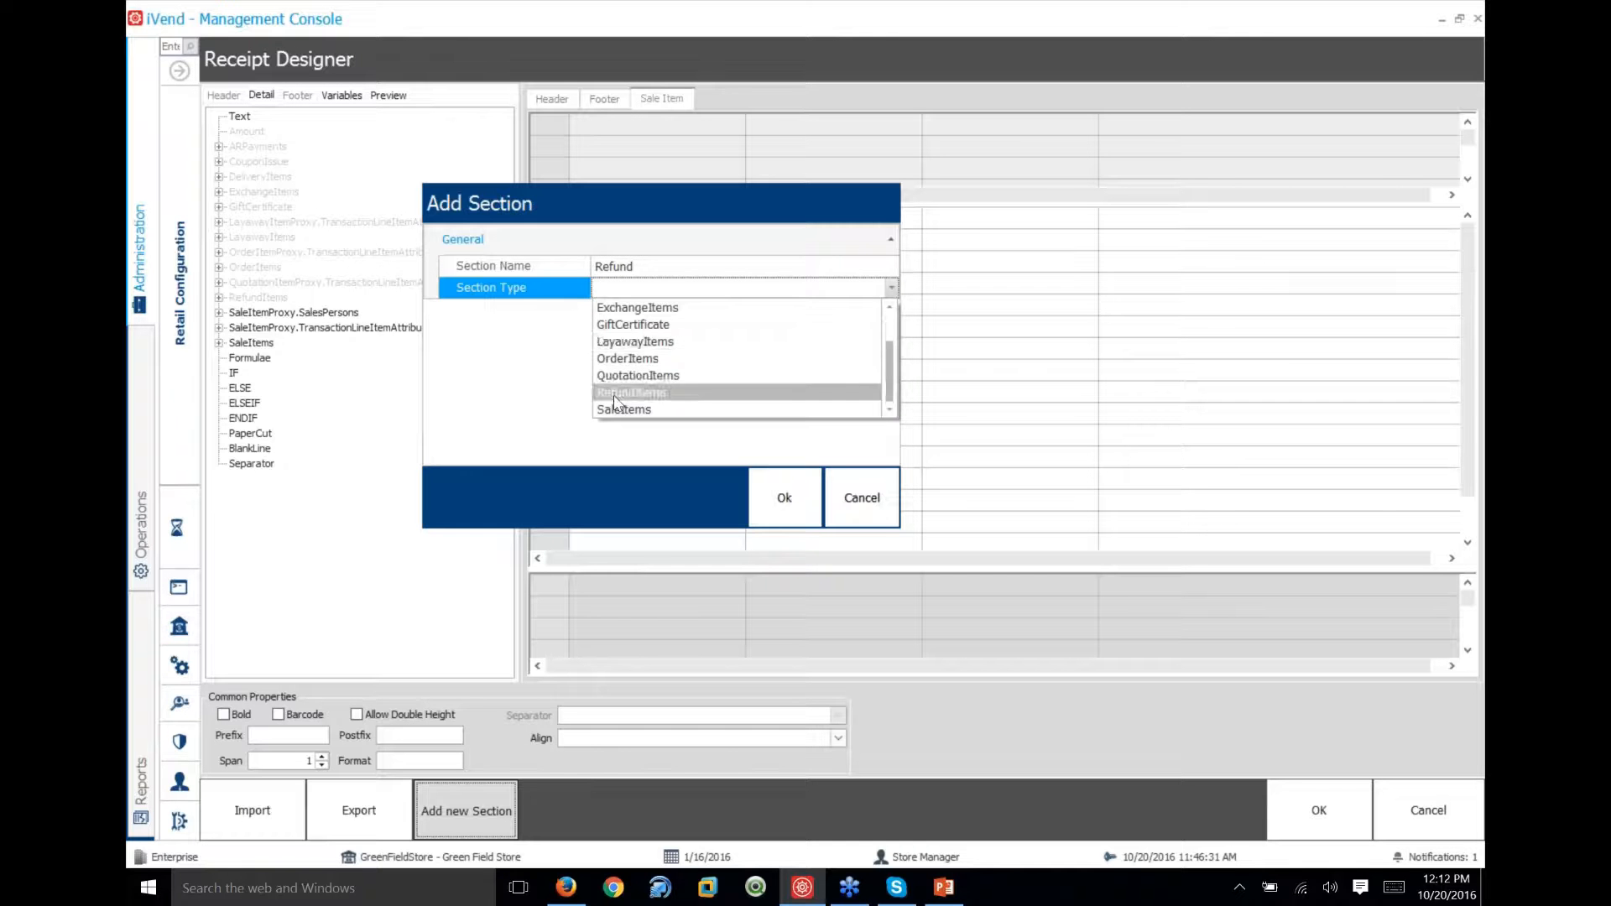
pyautogui.click(613, 393)
pyautogui.click(784, 498)
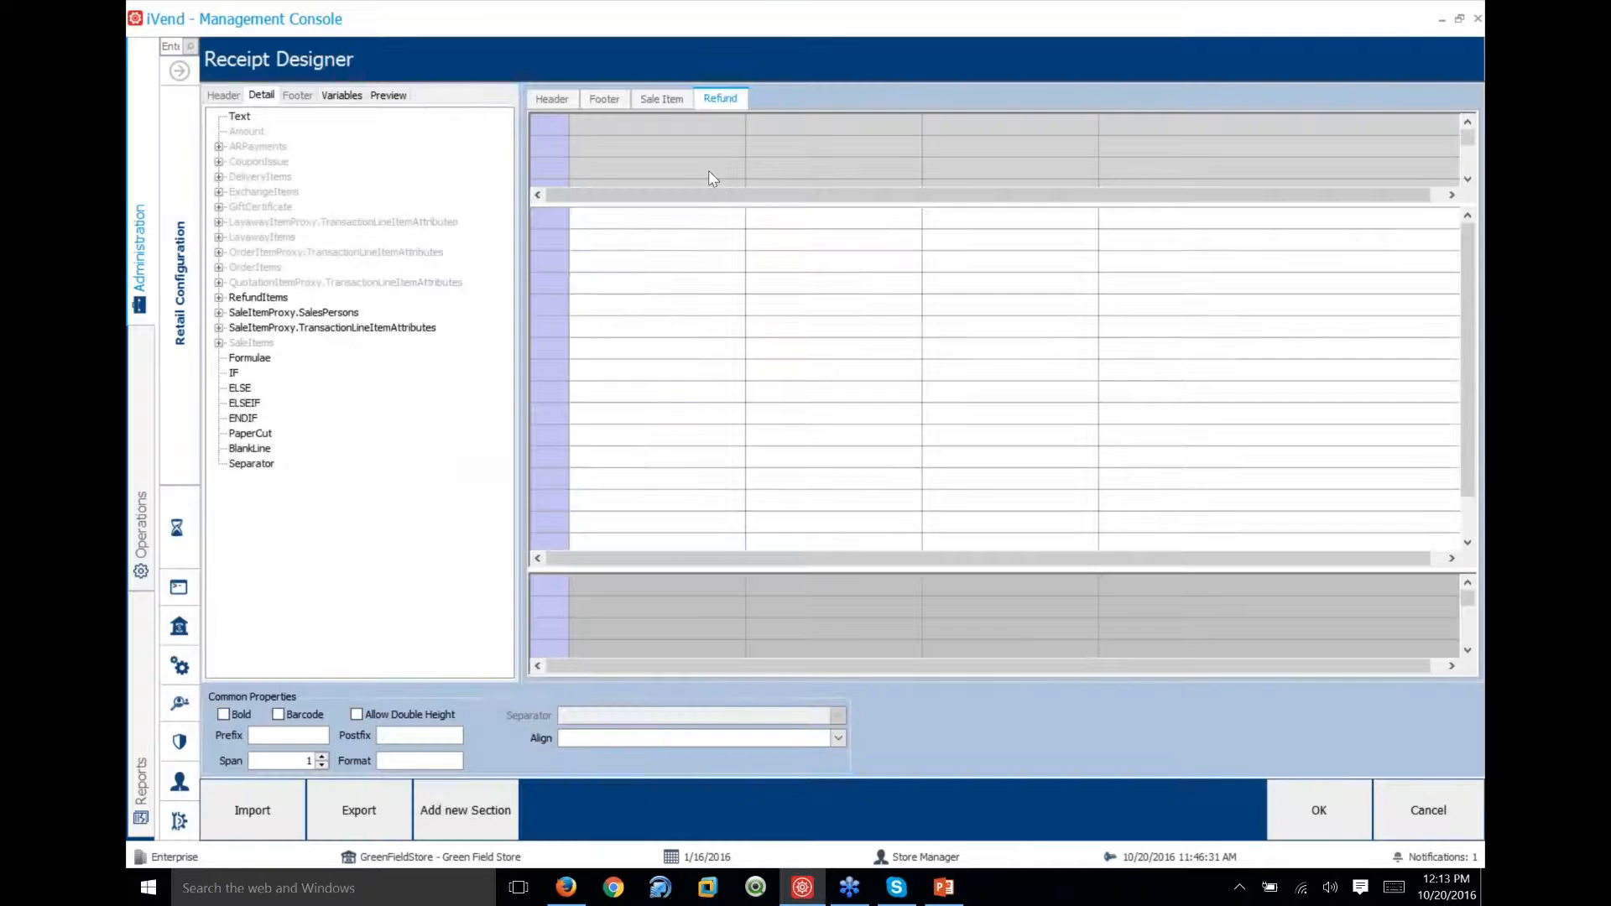
# Reorder the sections so that Sale Item and Refund come between Header and Footer
pyautogui.moveTo(659, 99); pyautogui.dragTo(592, 104)
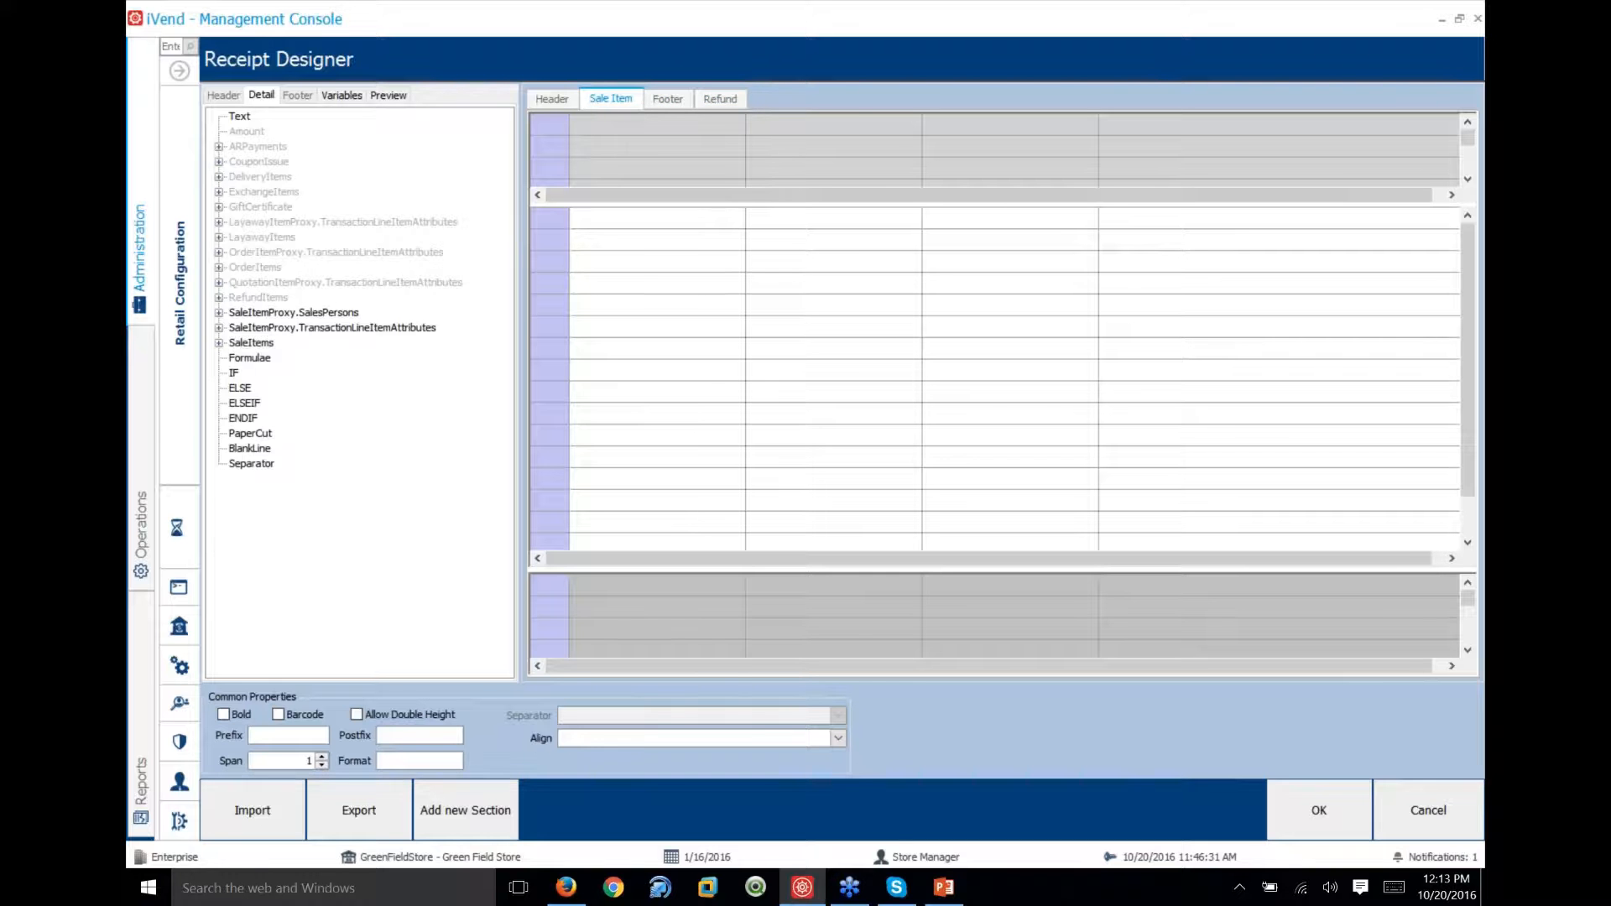
pyautogui.moveTo(721, 99); pyautogui.dragTo(676, 100)
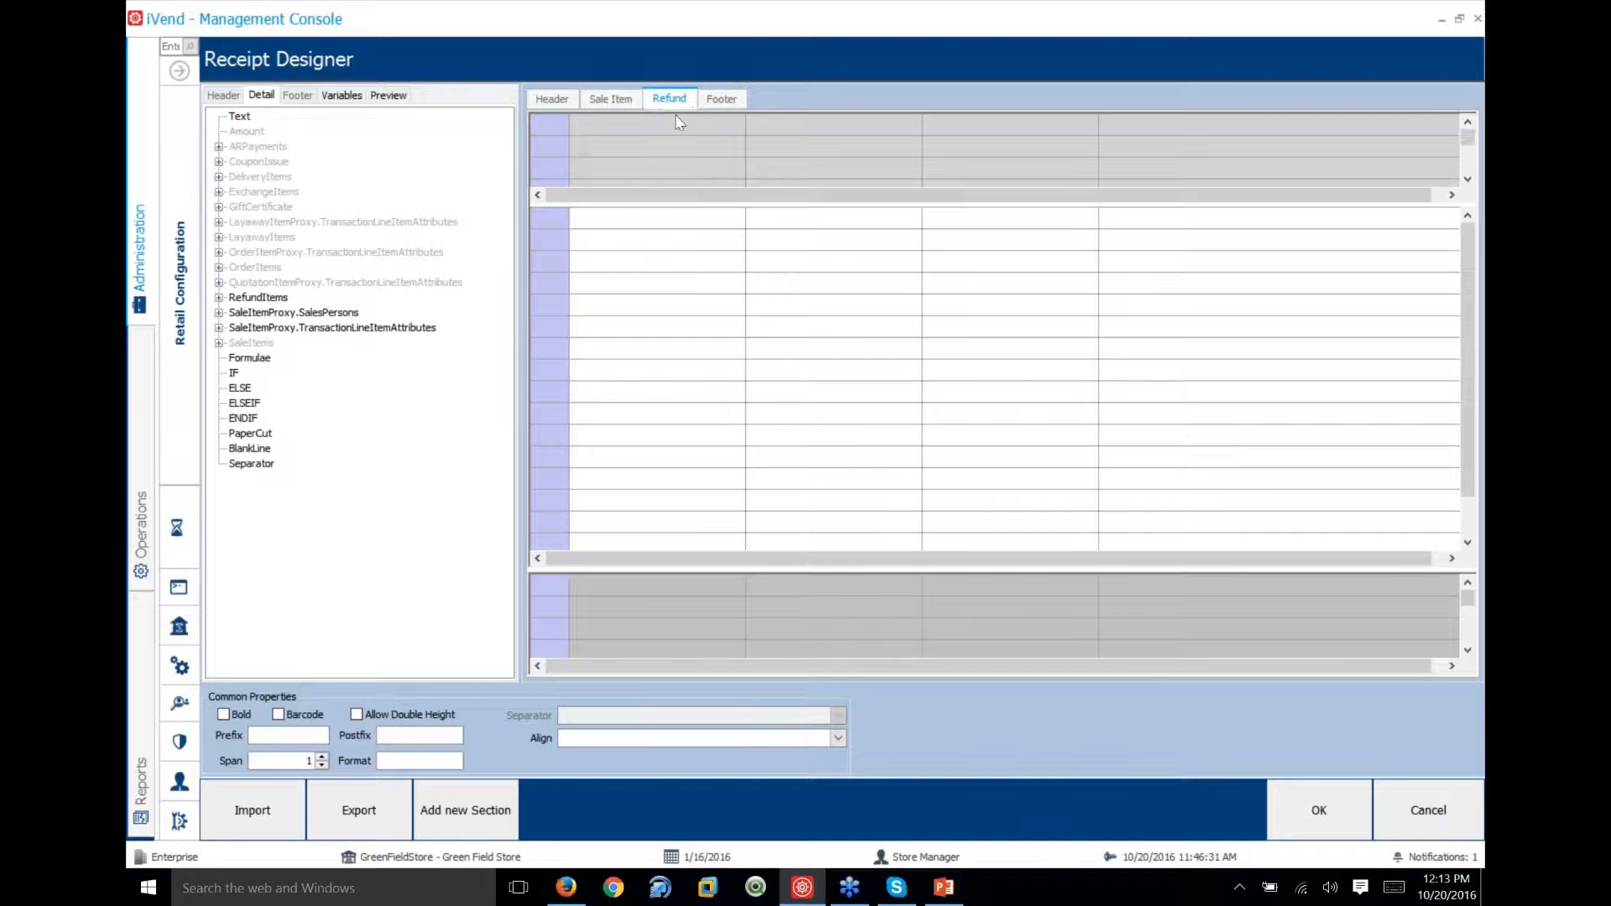
# Place the Enterprise Logo field in the Header section's first row, browse drive C for a bitmap, and cancel the image selection
pyautogui.click(555, 101)
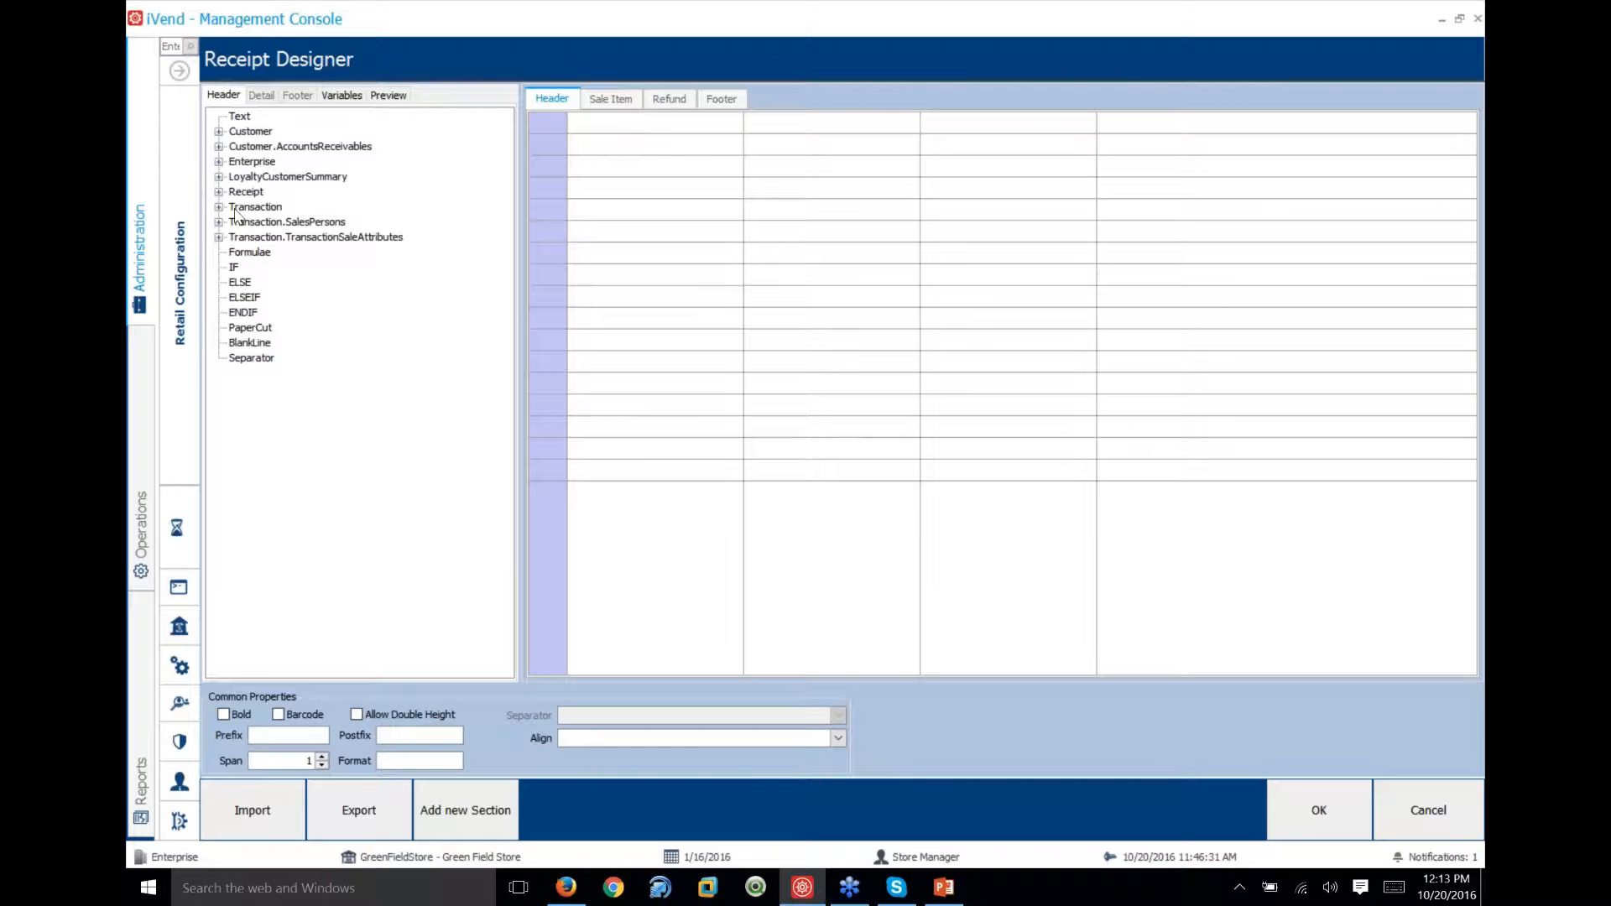
pyautogui.click(219, 162)
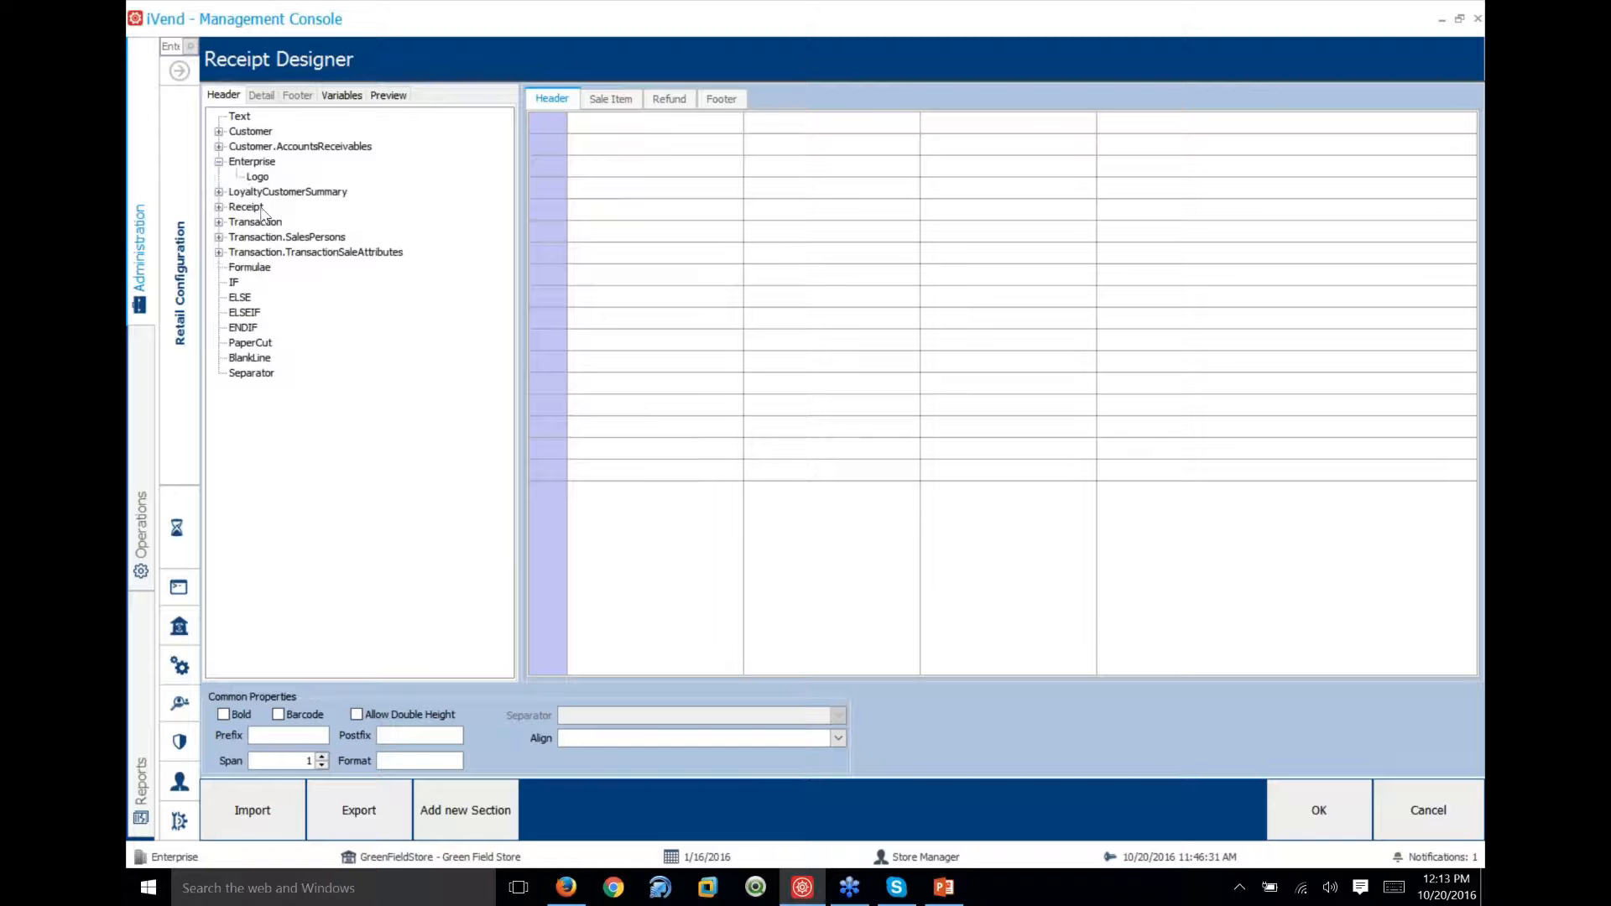
pyautogui.moveTo(265, 180); pyautogui.dragTo(617, 130)
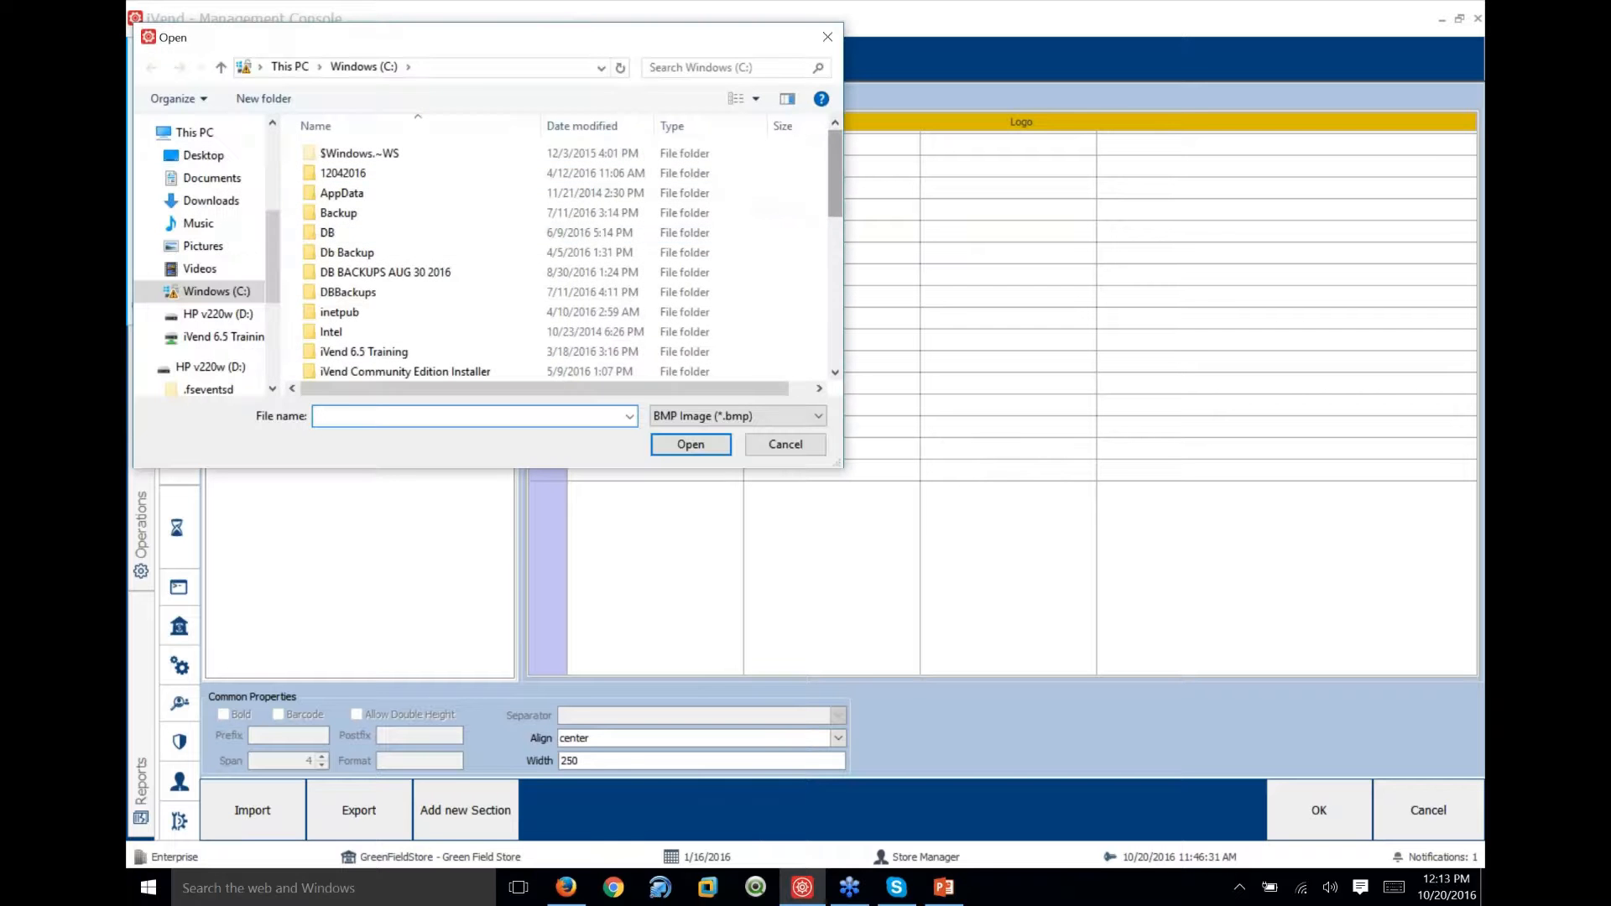
pyautogui.moveTo(834, 163); pyautogui.dragTo(831, 193)
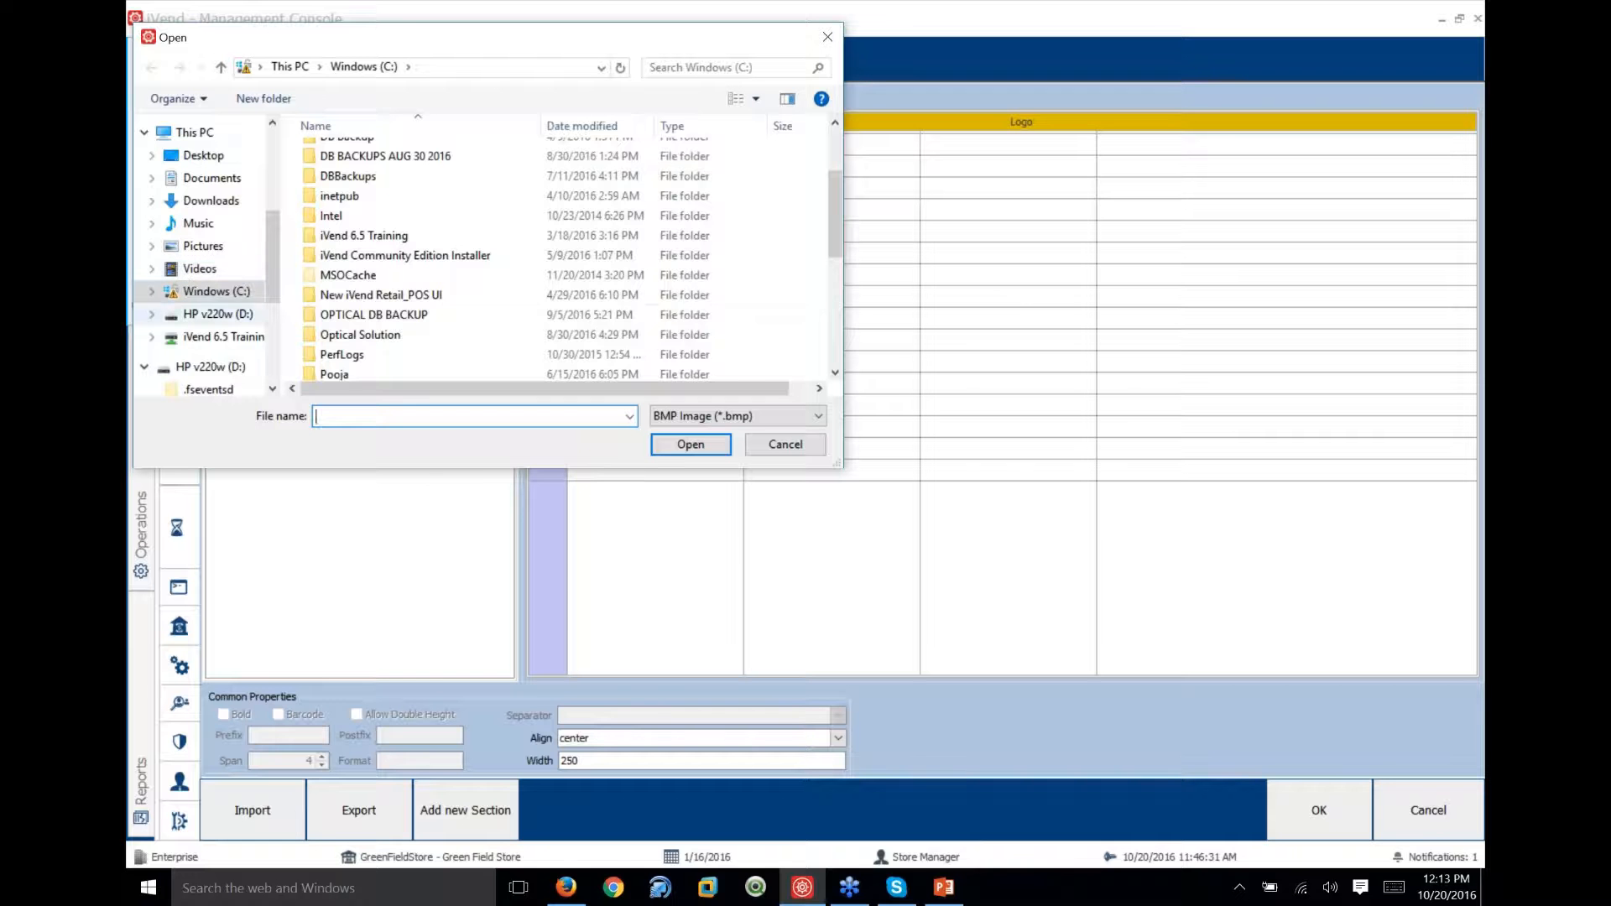
pyautogui.moveTo(839, 219); pyautogui.dragTo(827, 336)
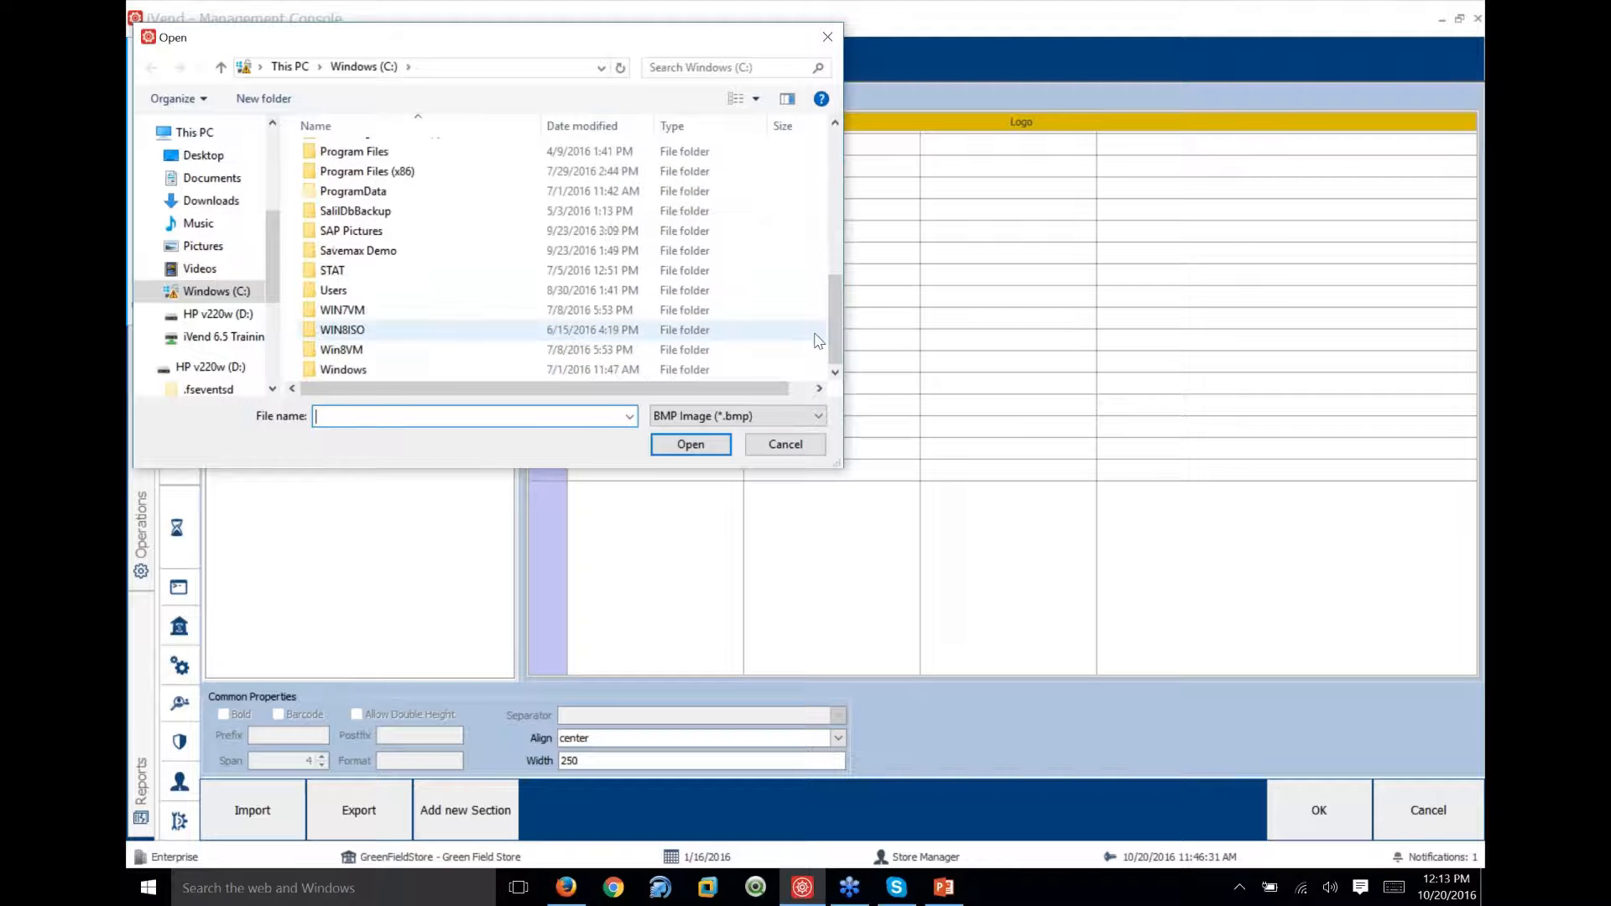
pyautogui.moveTo(833, 319); pyautogui.dragTo(860, 193)
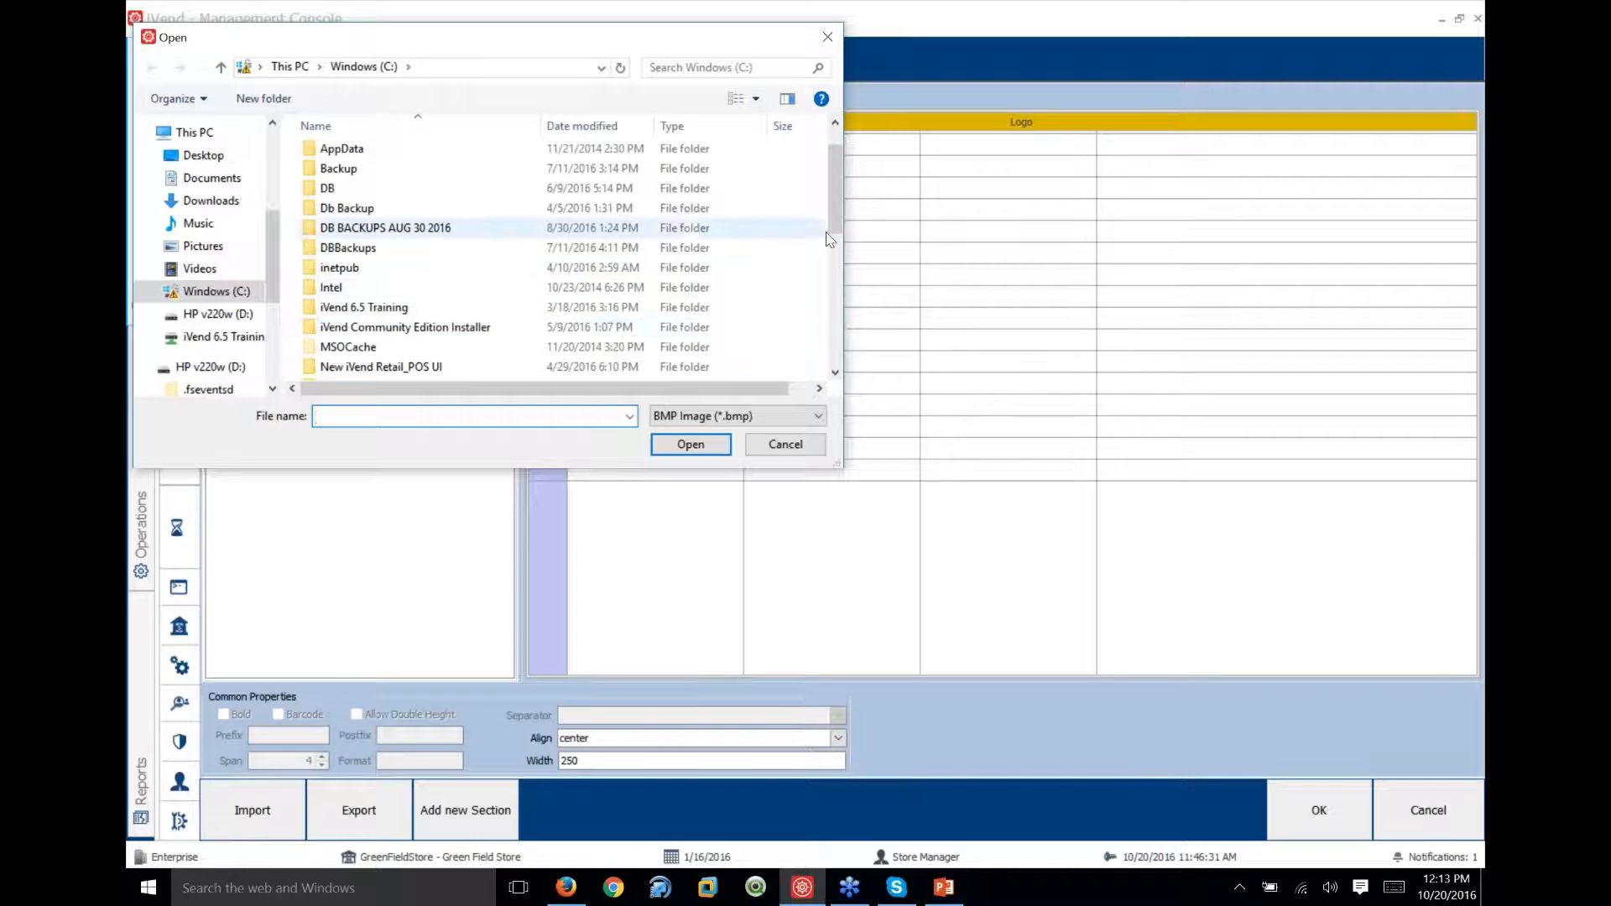
pyautogui.moveTo(835, 208); pyautogui.dragTo(820, 337)
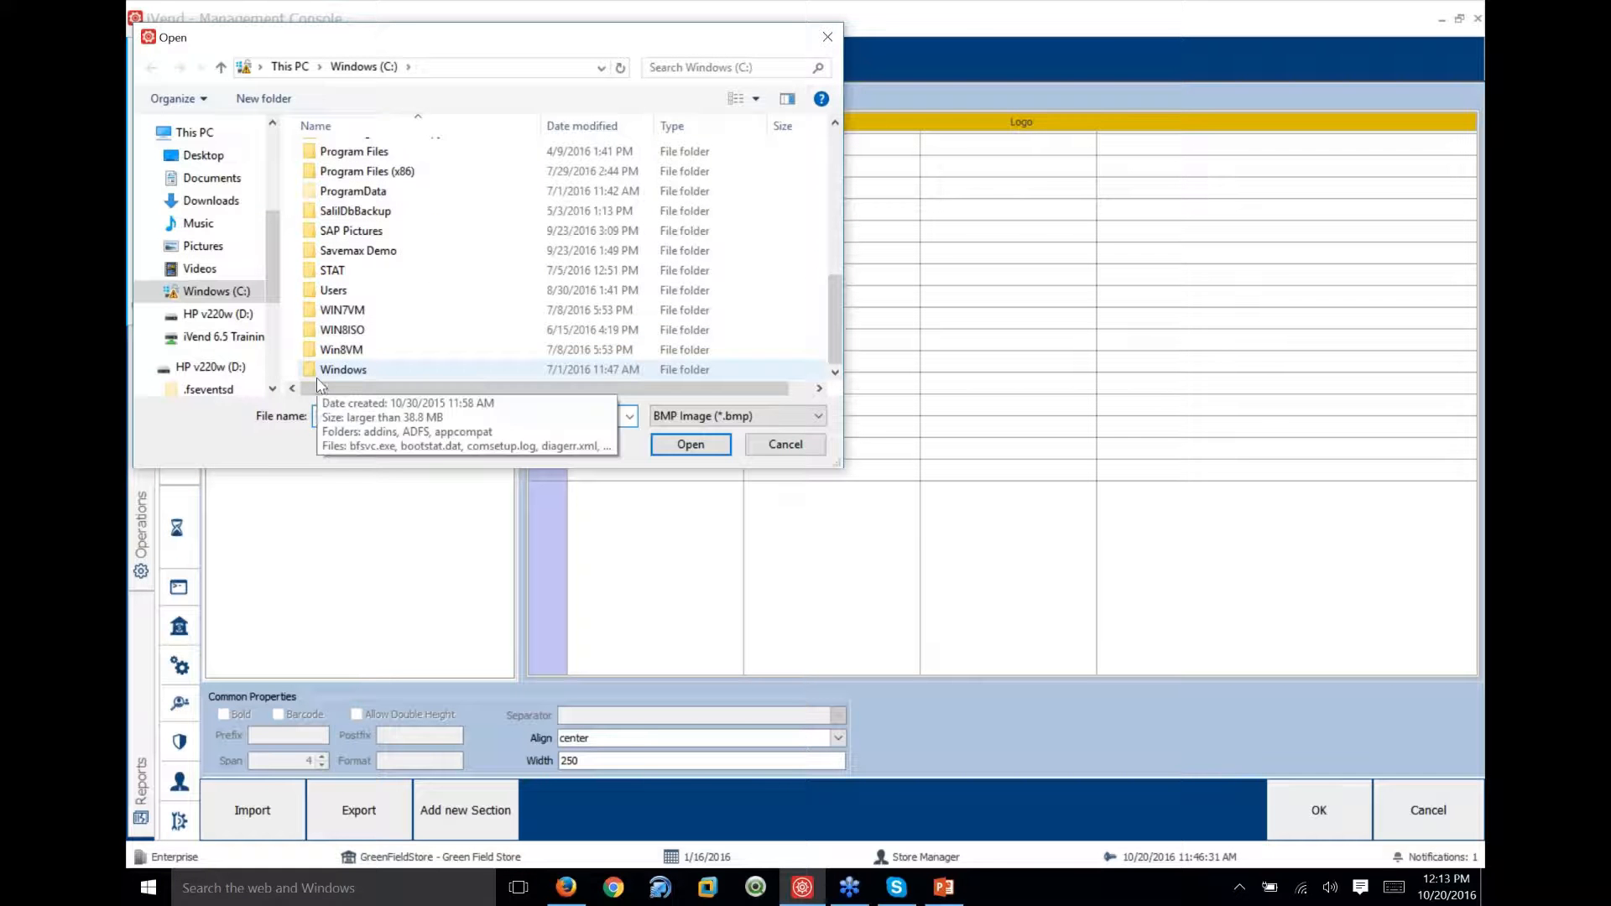
pyautogui.click(773, 451)
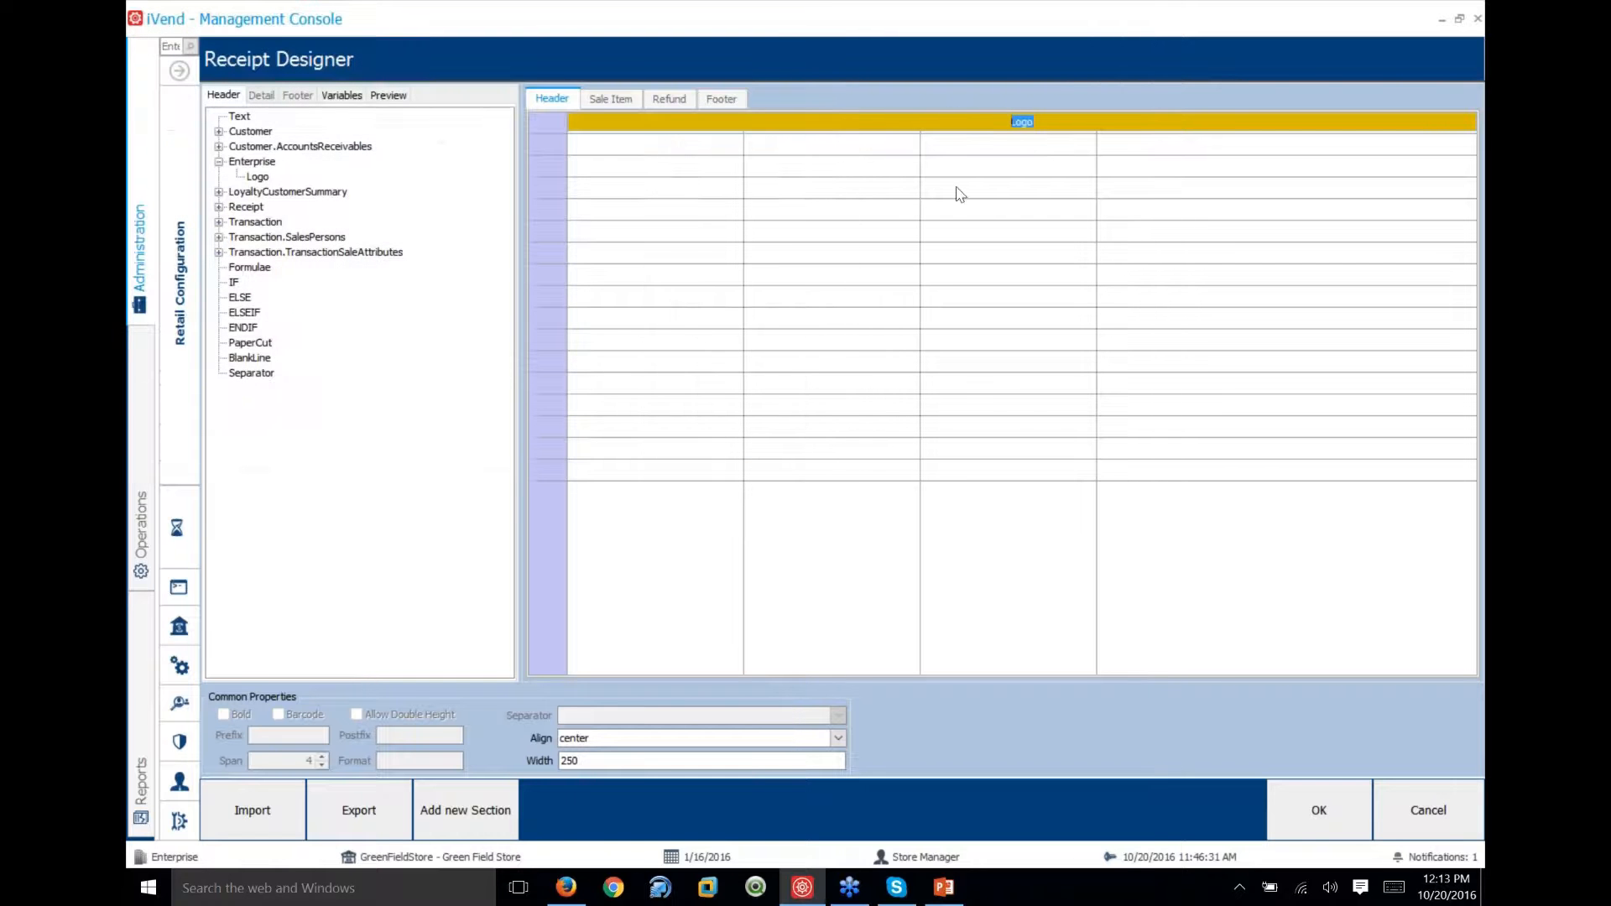
# Open Update Logo Image for the header's Logo field, then cancel without choosing a file
pyautogui.rightClick(984, 123)
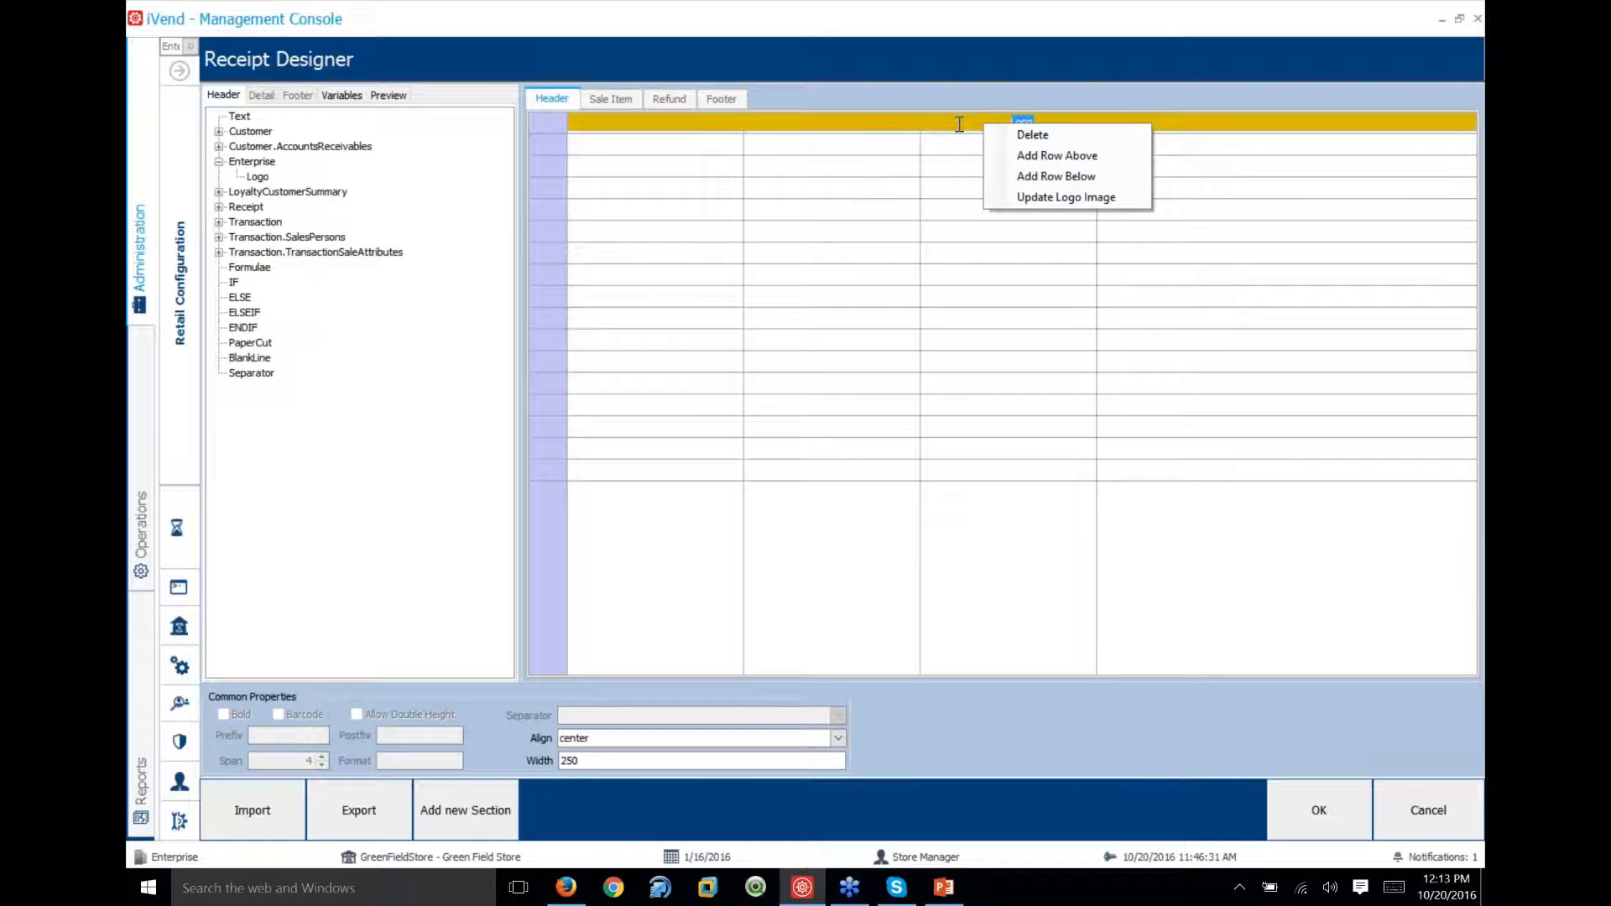
pyautogui.click(1037, 200)
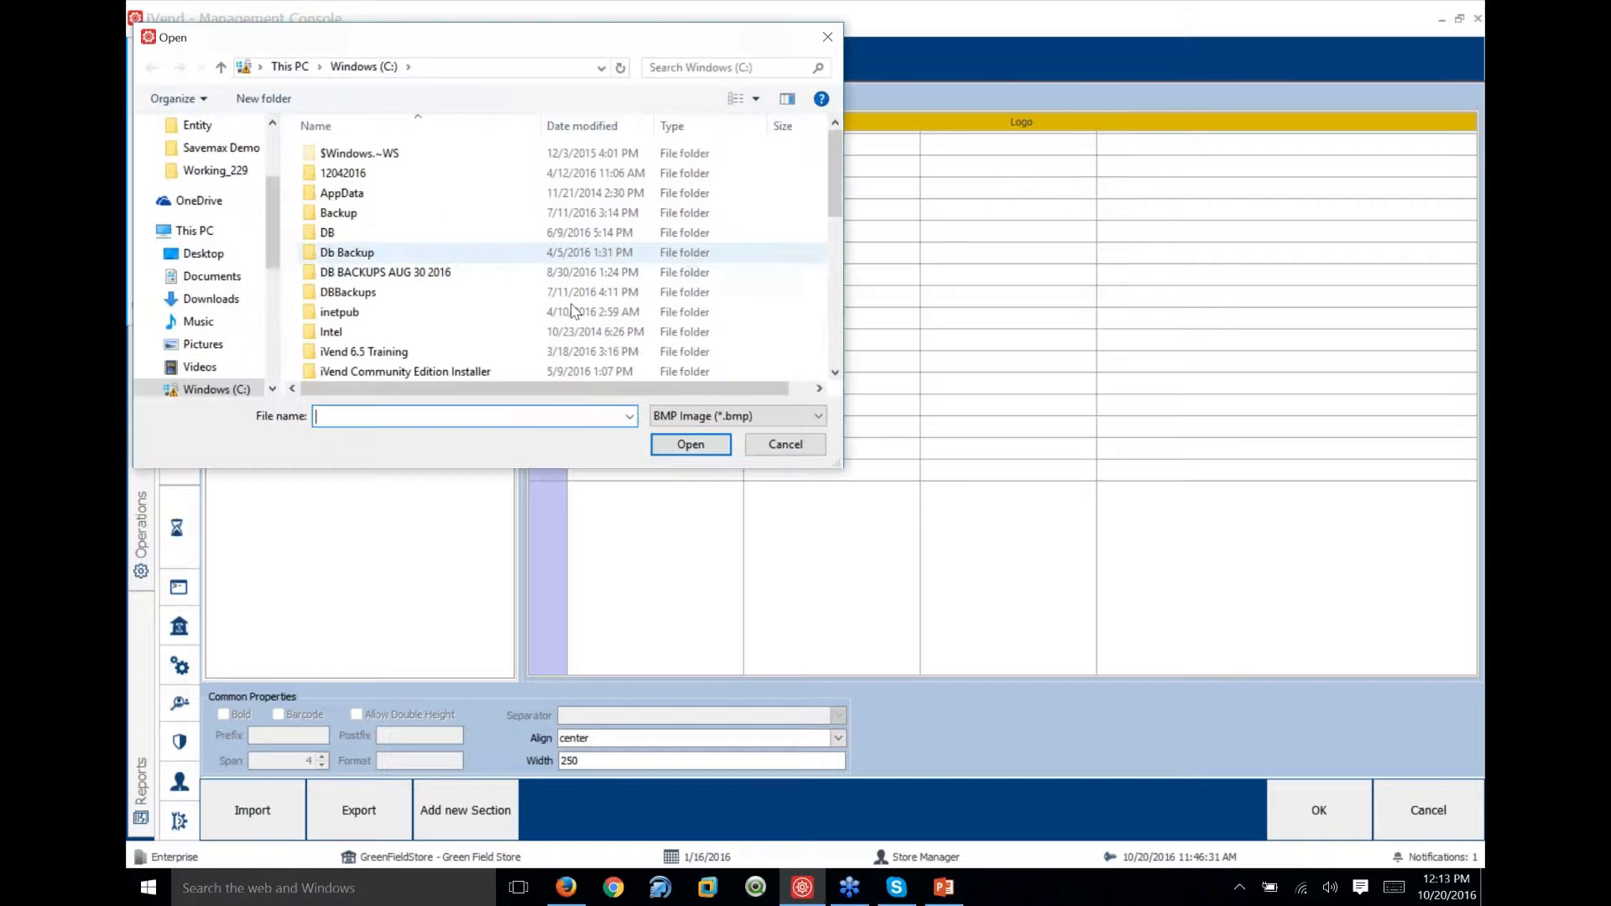
pyautogui.click(763, 445)
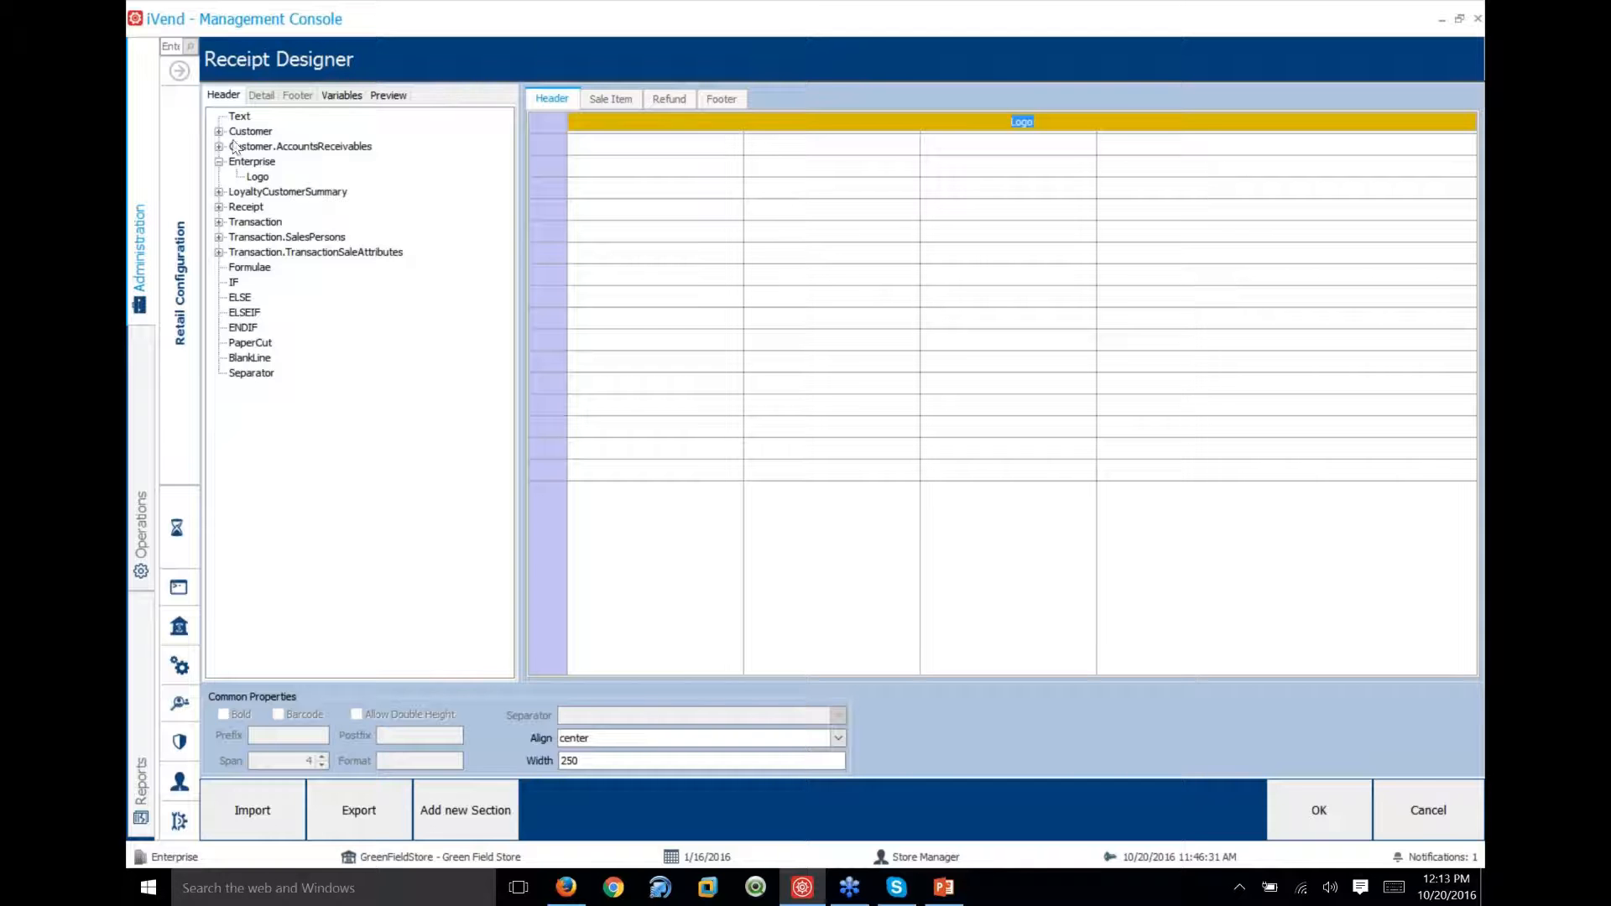
# Place the transaction's Store Description field in the header row below the Logo and set its span to 2
pyautogui.click(219, 222)
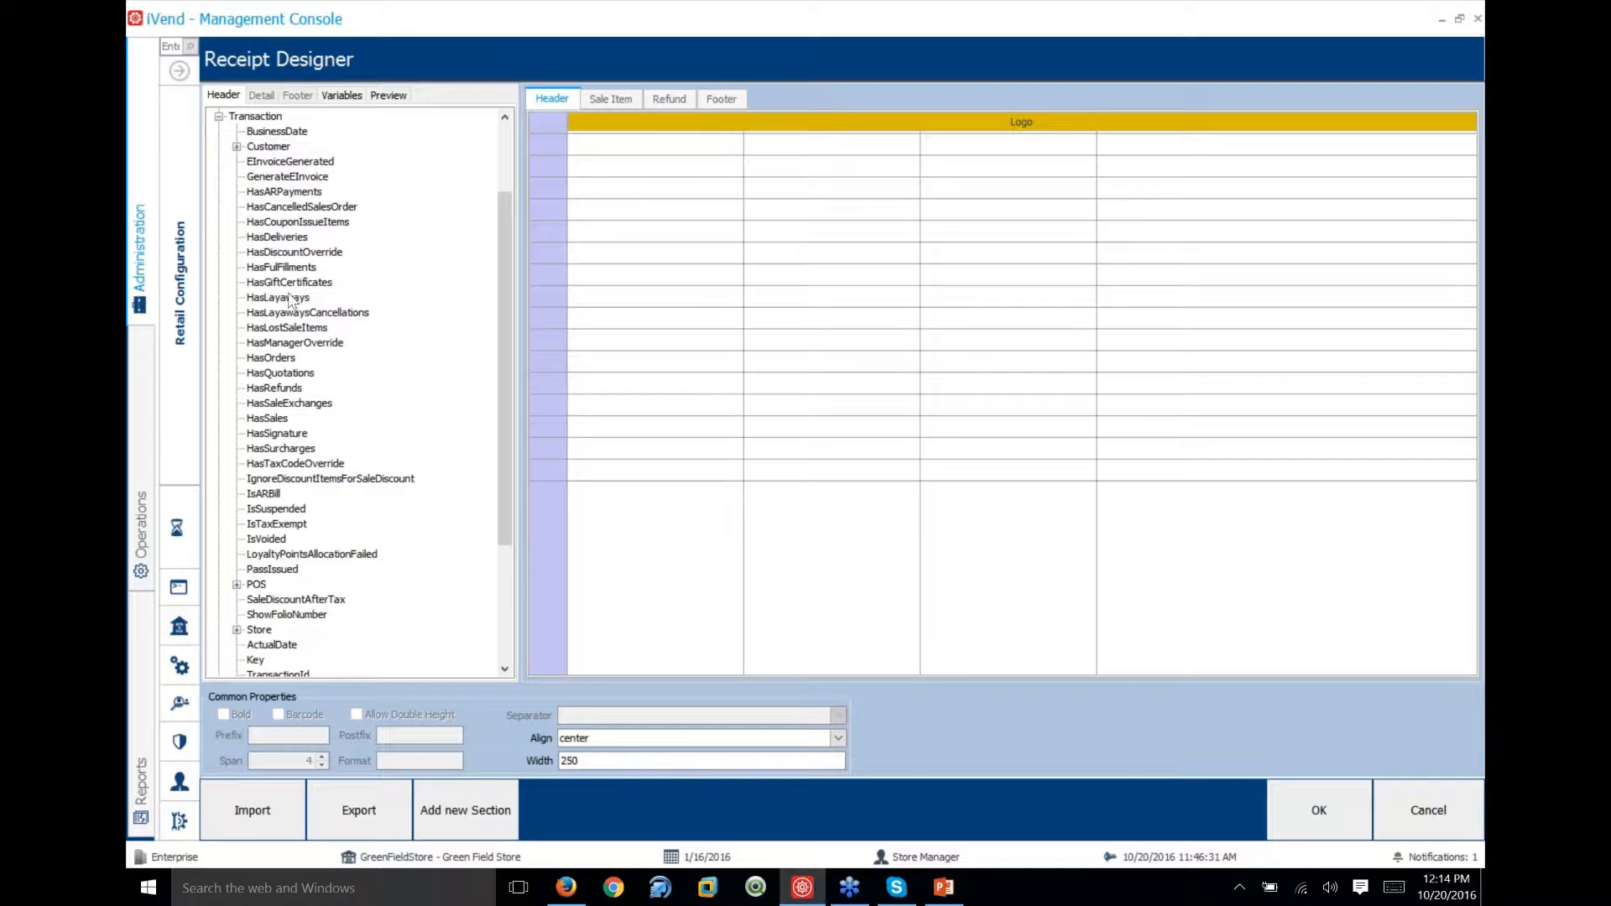
pyautogui.scroll(-1, 292, 304)
pyautogui.click(236, 584)
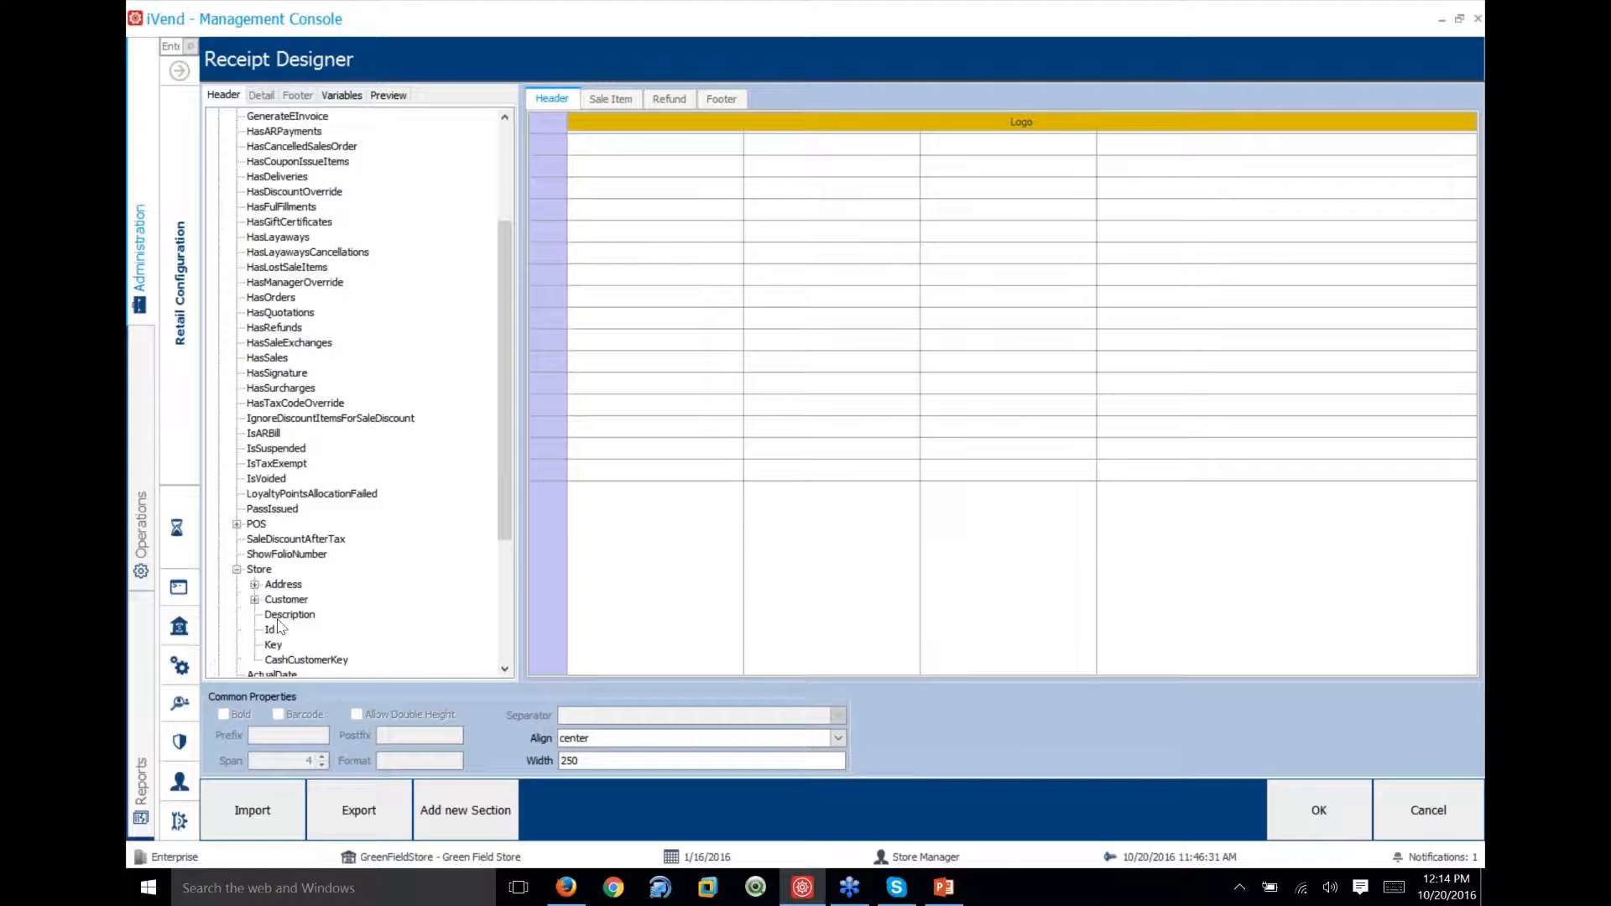
pyautogui.moveTo(290, 615); pyautogui.dragTo(859, 147)
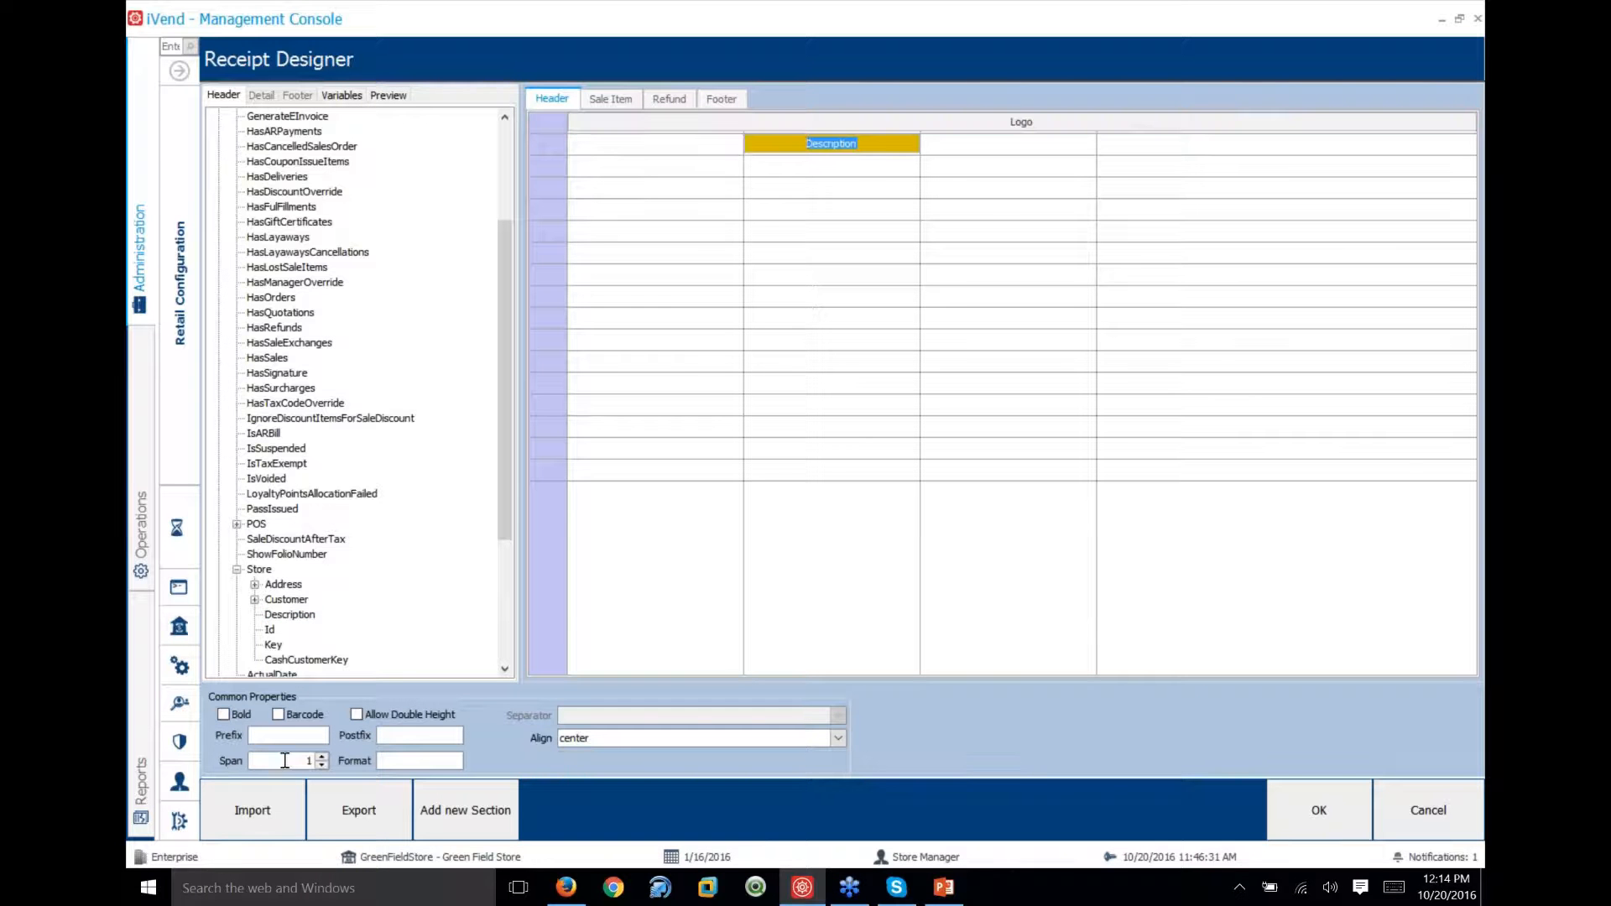
pyautogui.click(285, 760)
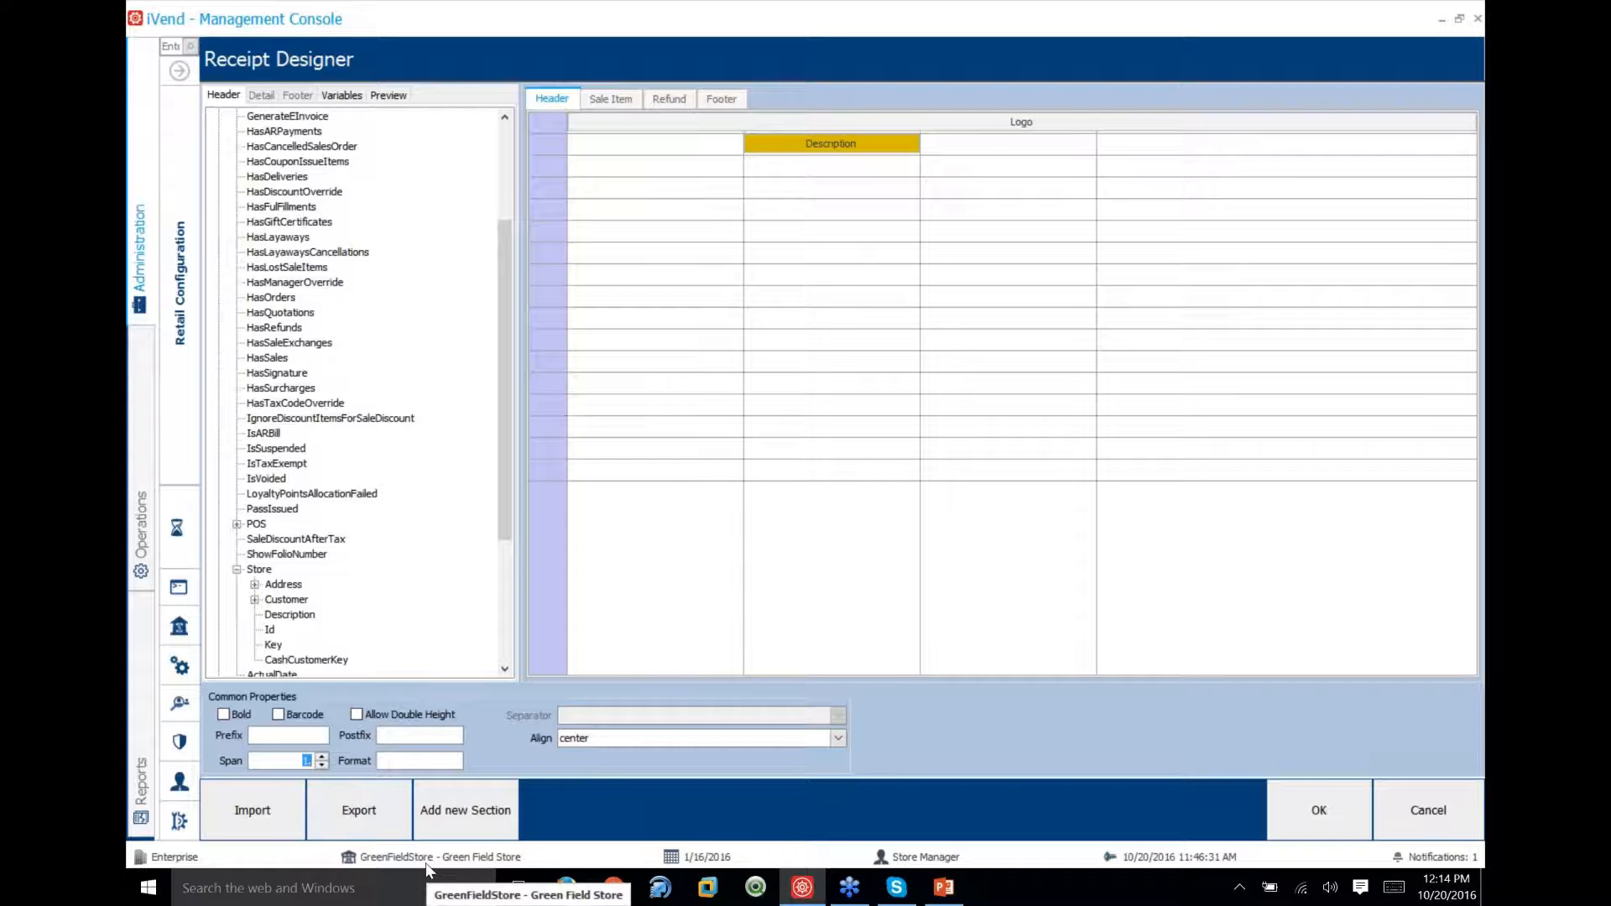
pyautogui.write('2')
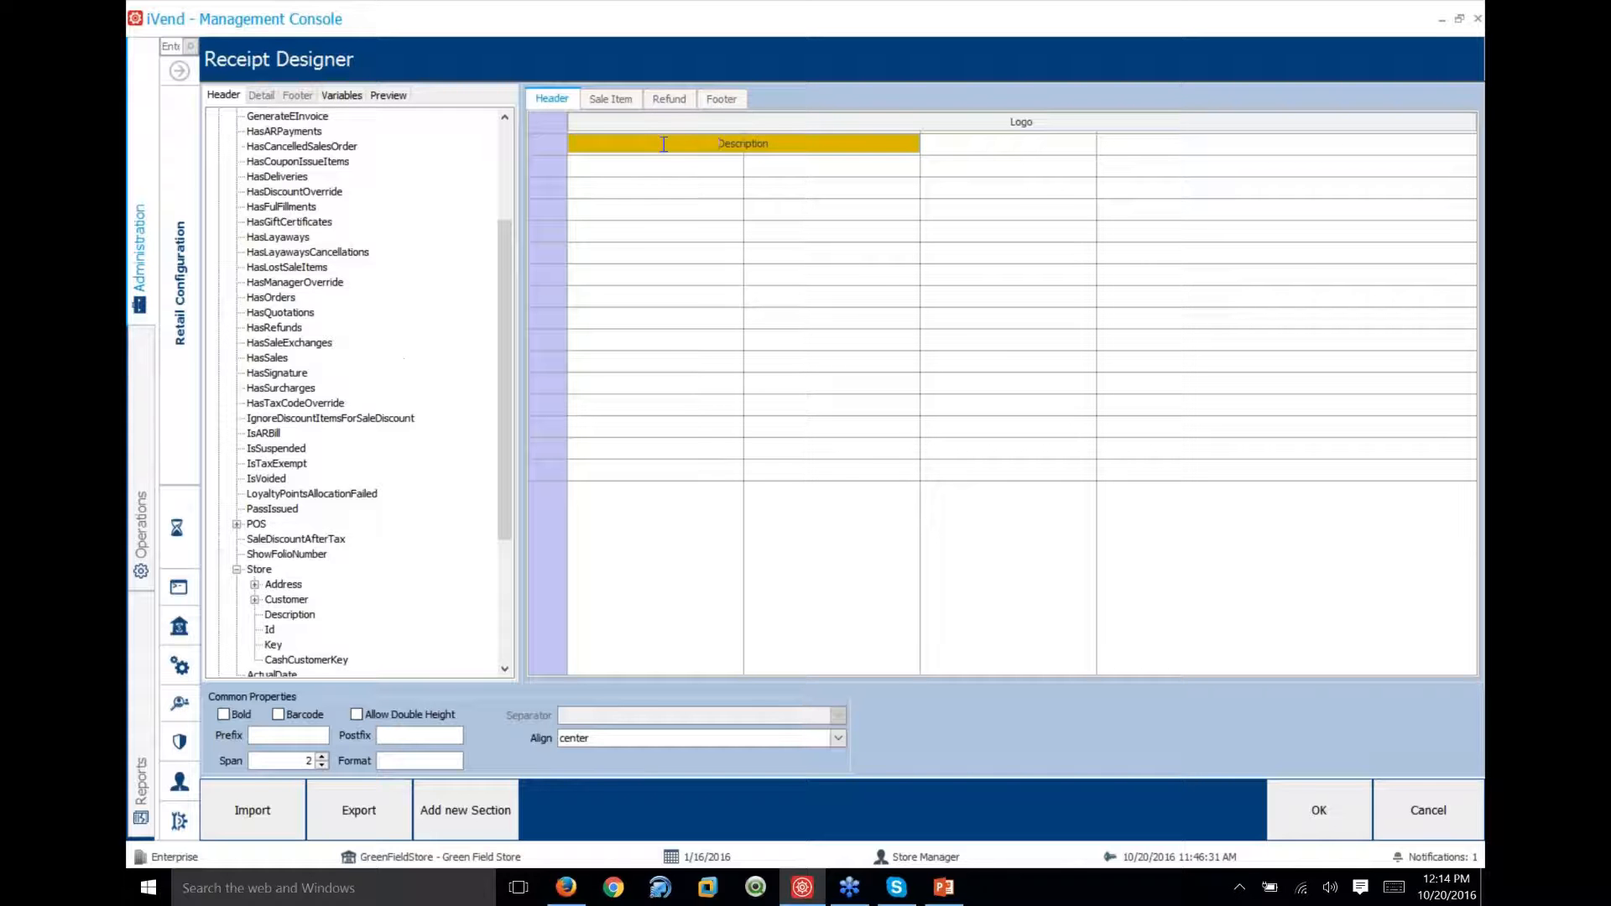
# Set the header Description field's span to 4 and place the store's Address1, Address2 and Address3 fields side by side in the row below
pyautogui.moveTo(282, 761); pyautogui.dragTo(424, 769)
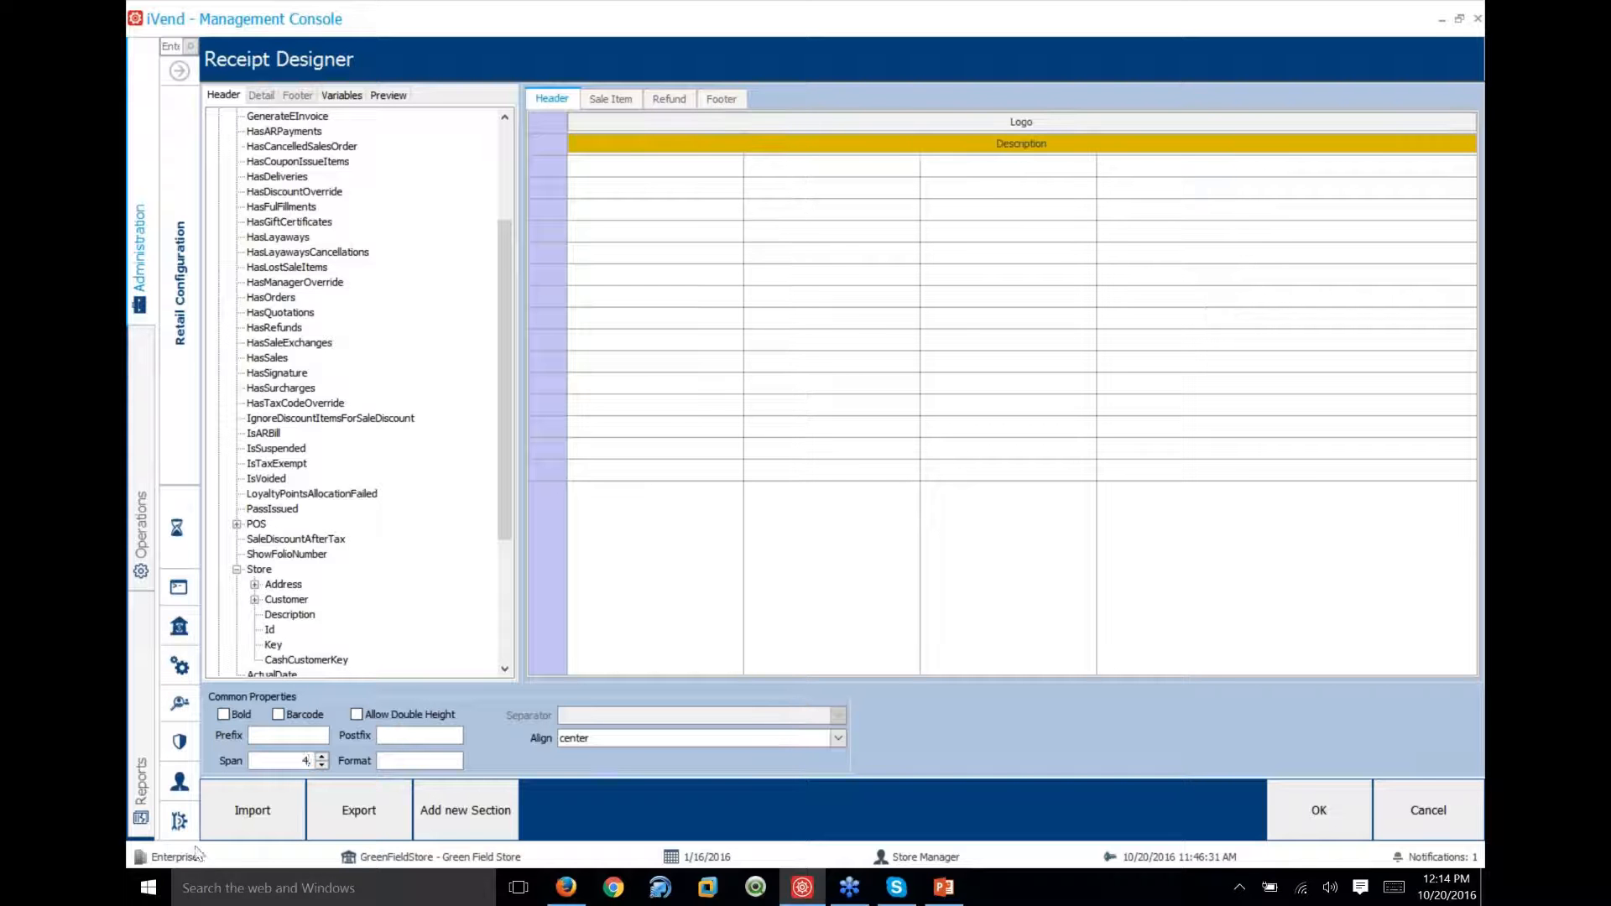
pyautogui.click(280, 585)
pyautogui.click(256, 584)
pyautogui.moveTo(308, 570); pyautogui.dragTo(669, 180)
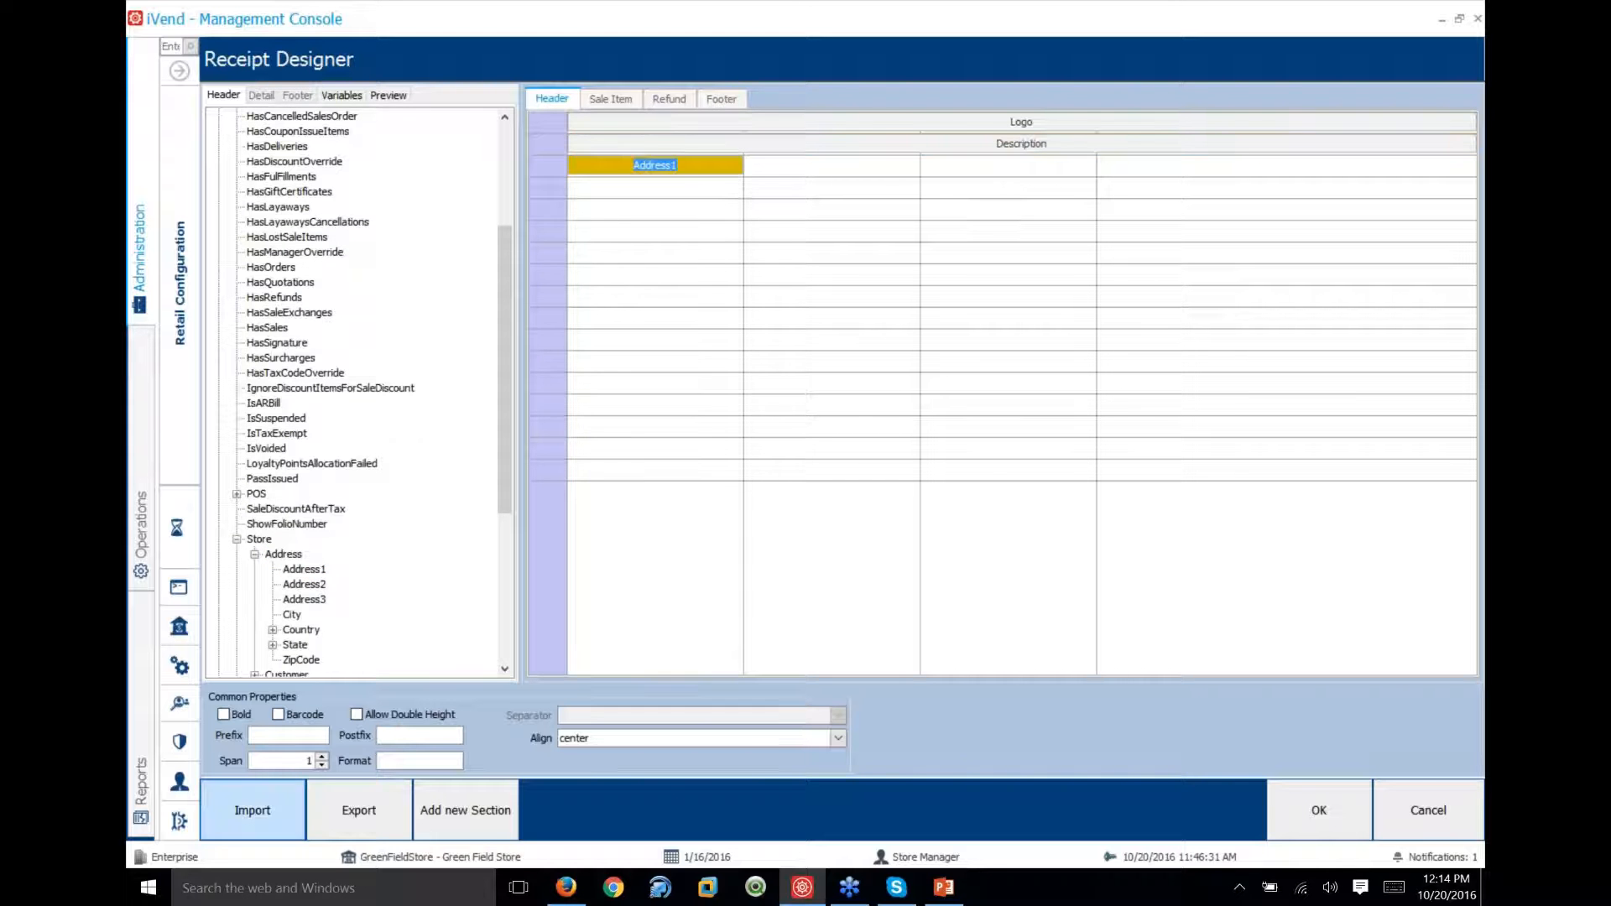
pyautogui.moveTo(312, 584); pyautogui.dragTo(862, 159)
pyautogui.click(303, 587)
pyautogui.moveTo(302, 587); pyautogui.dragTo(1028, 174)
# Place the store's City, State Description and ZipCode in the row under the address fields, and its Country Description below City
pyautogui.click(304, 585)
pyautogui.moveTo(687, 220); pyautogui.dragTo(713, 189)
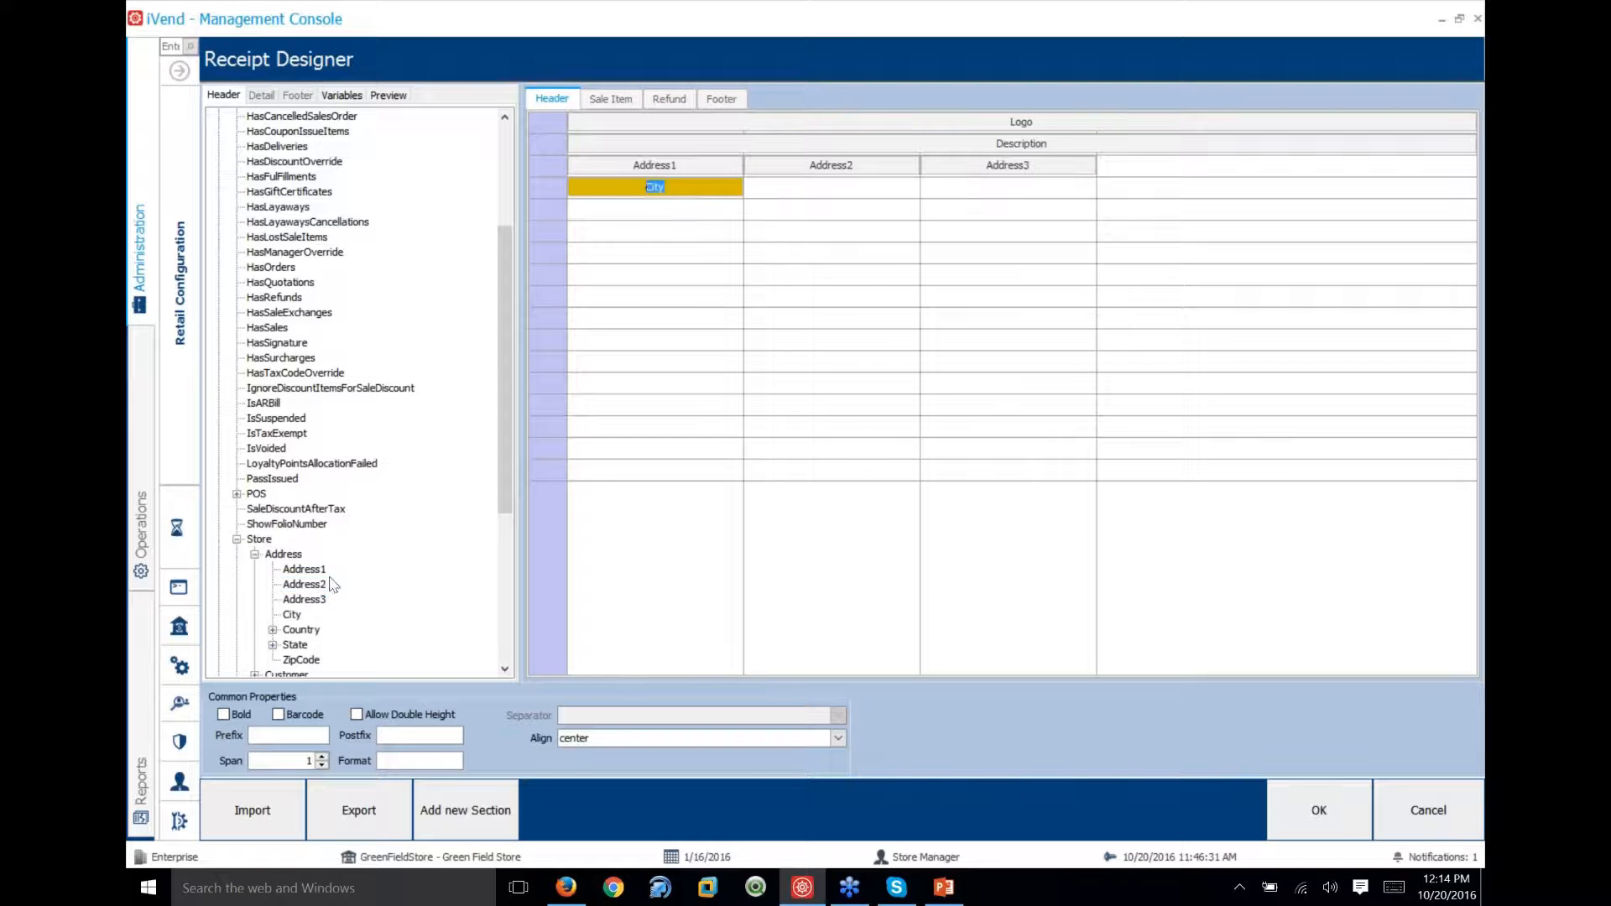
pyautogui.click(272, 630)
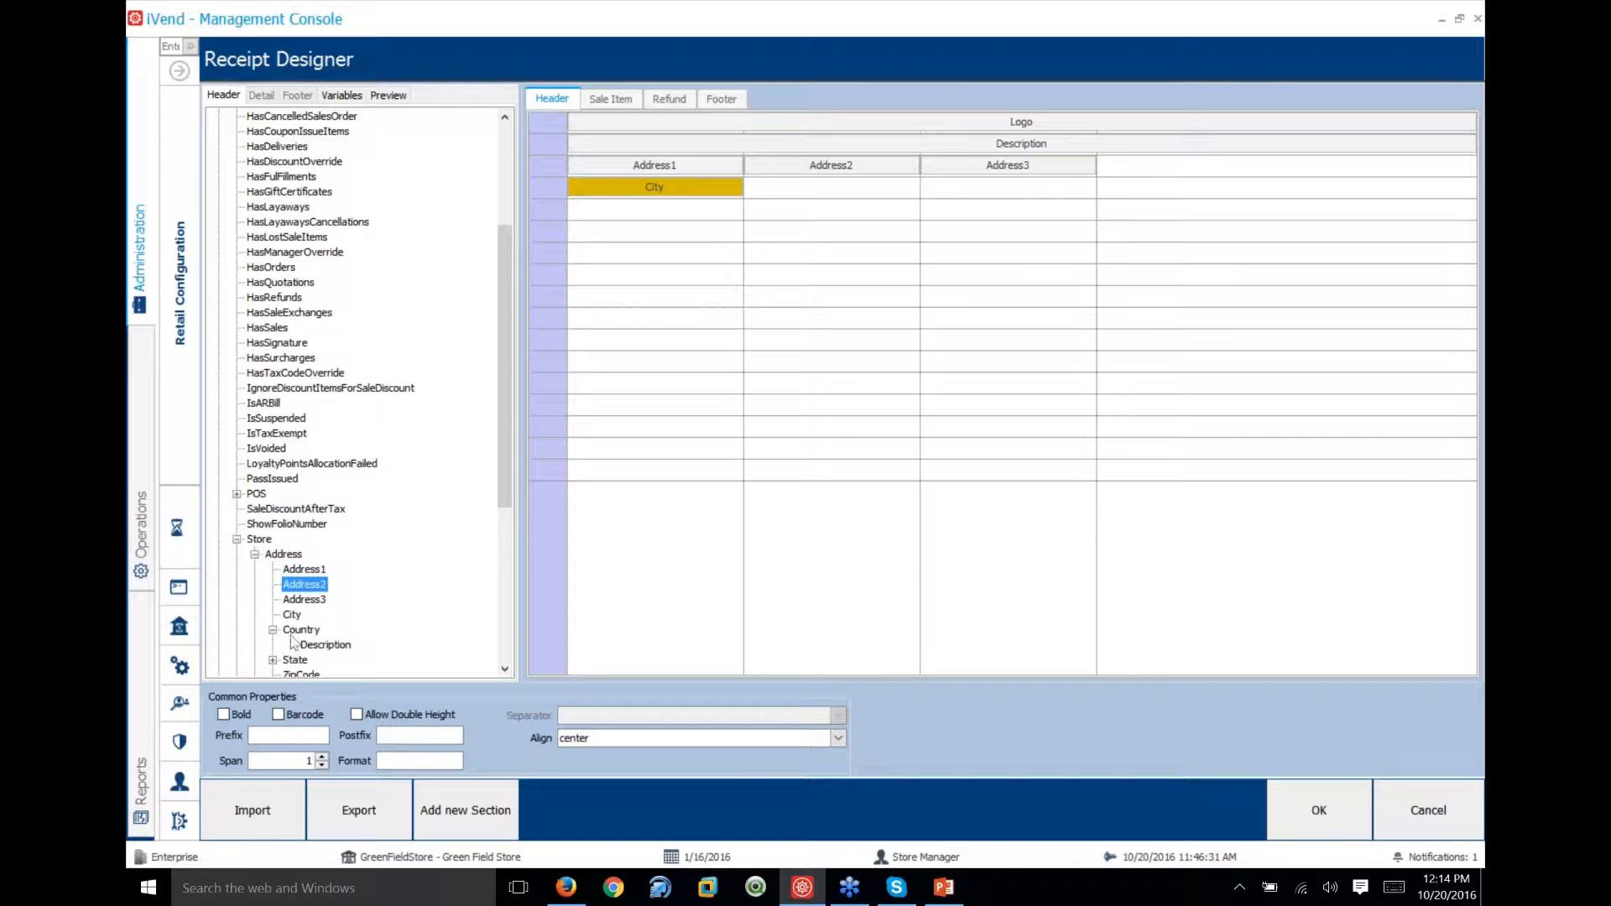
pyautogui.scroll(-1, 296, 635)
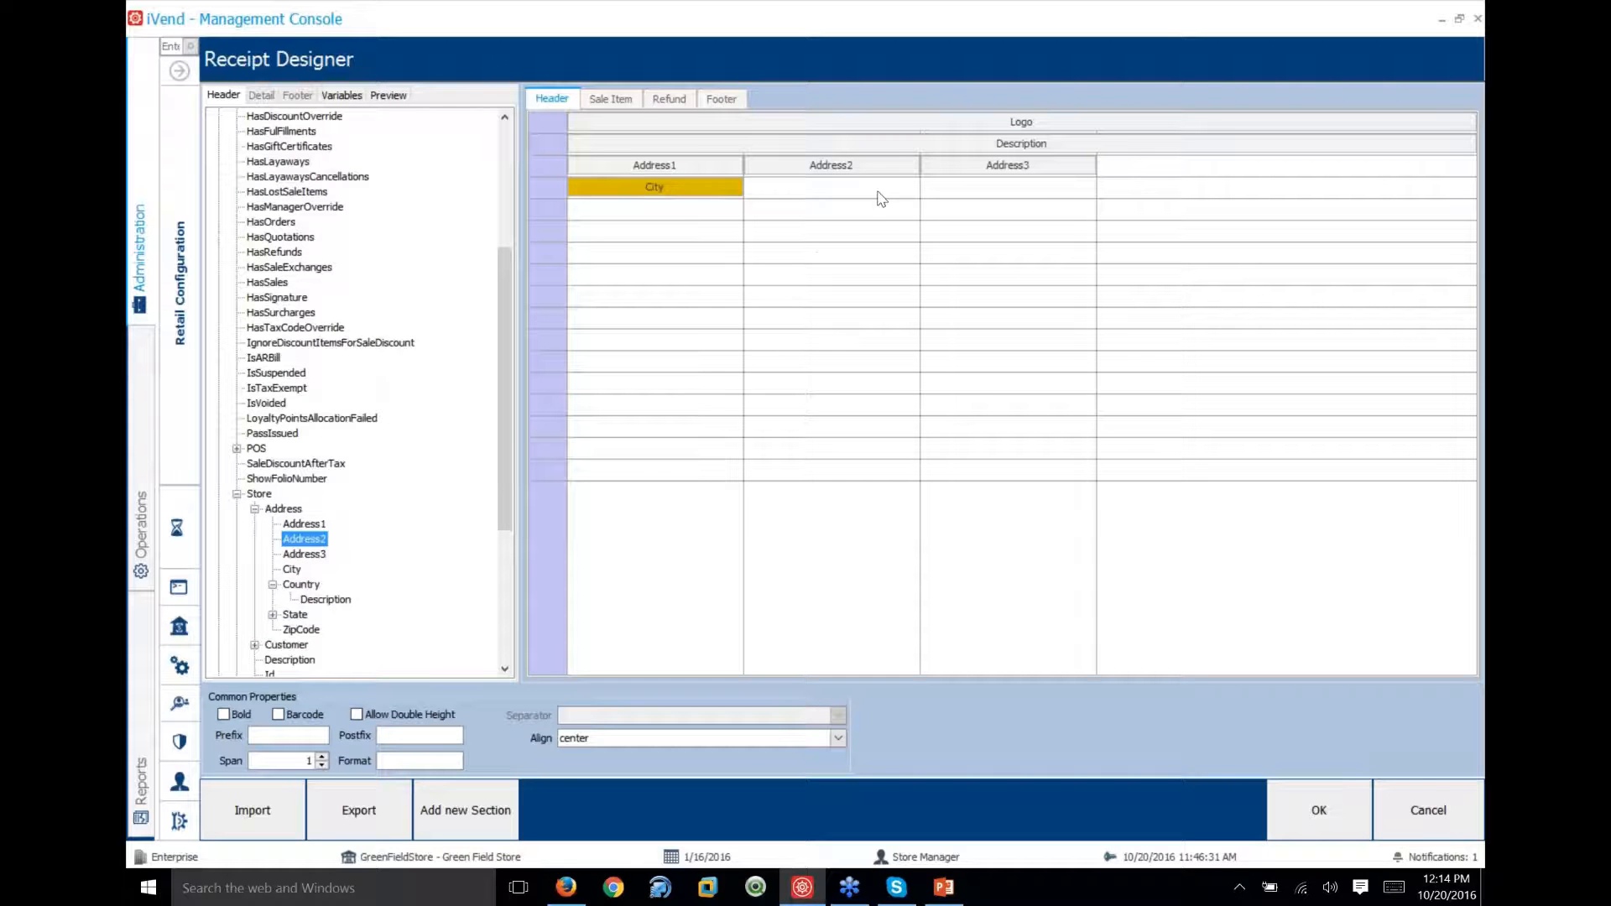
pyautogui.click(307, 618)
pyautogui.click(273, 615)
pyautogui.moveTo(316, 630); pyautogui.dragTo(865, 193)
pyautogui.moveTo(302, 645); pyautogui.dragTo(1022, 182)
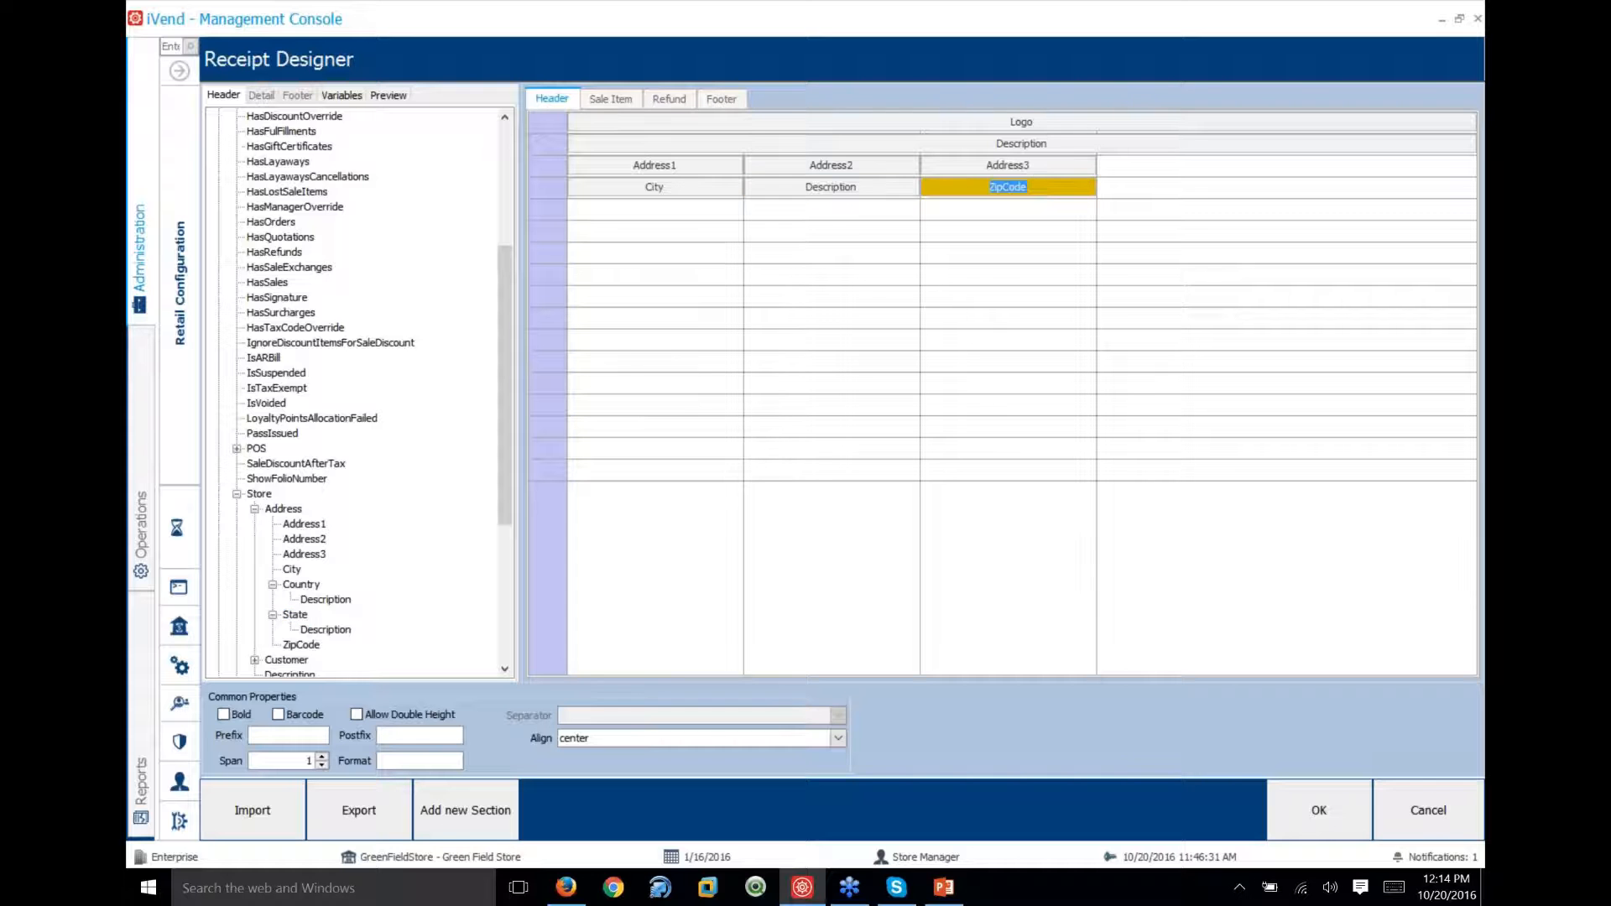
pyautogui.click(325, 599)
pyautogui.moveTo(294, 615); pyautogui.dragTo(722, 212)
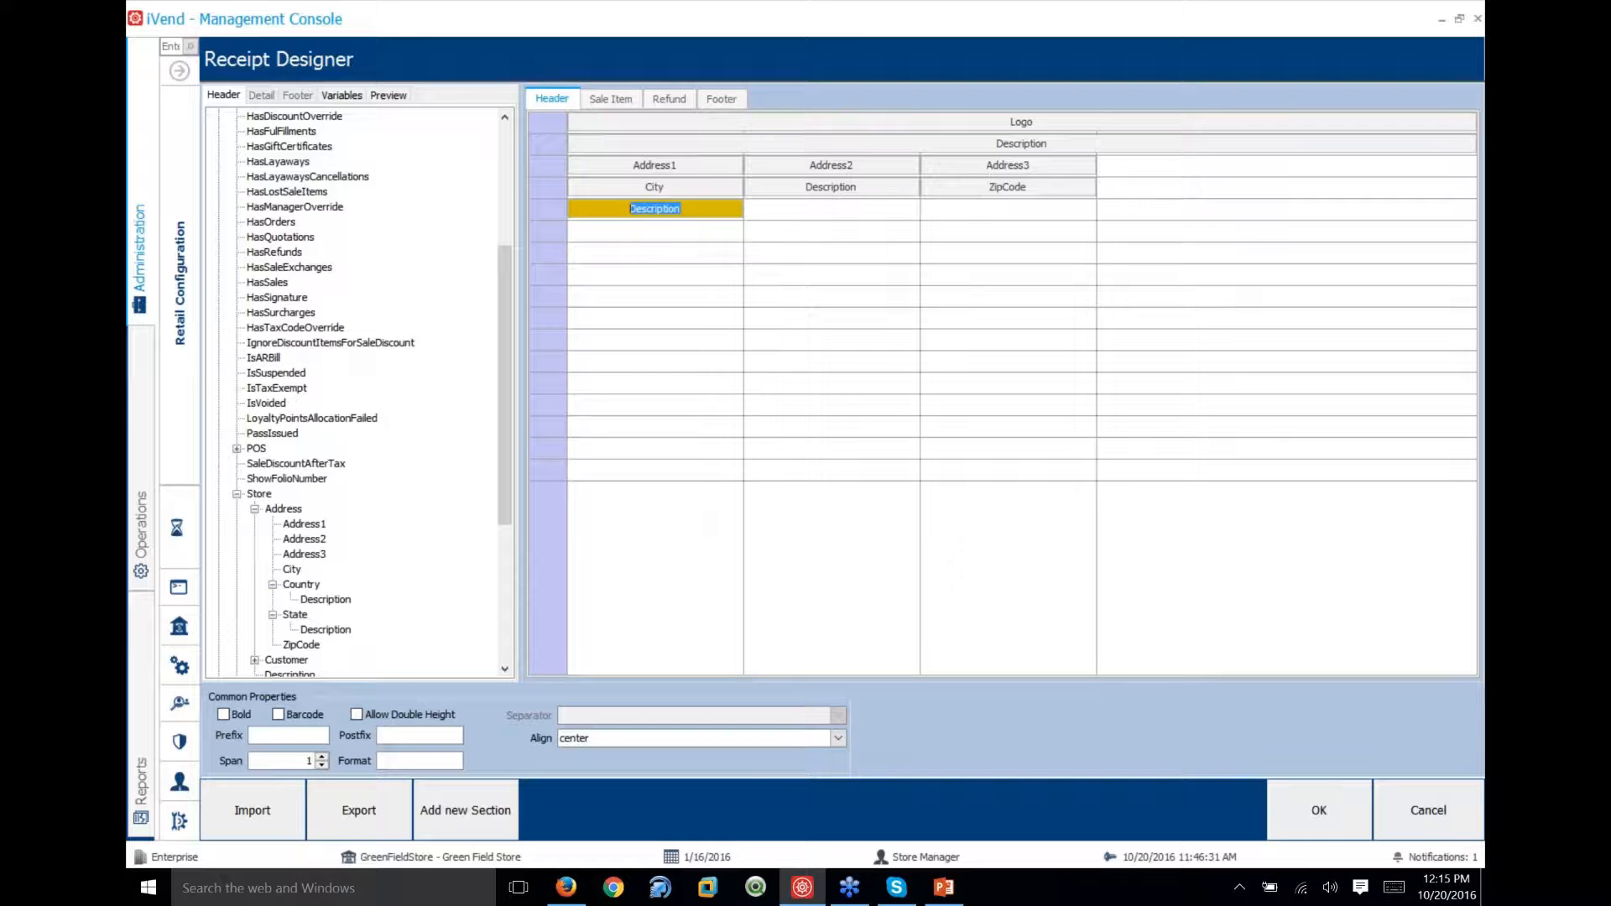
pyautogui.click(993, 144)
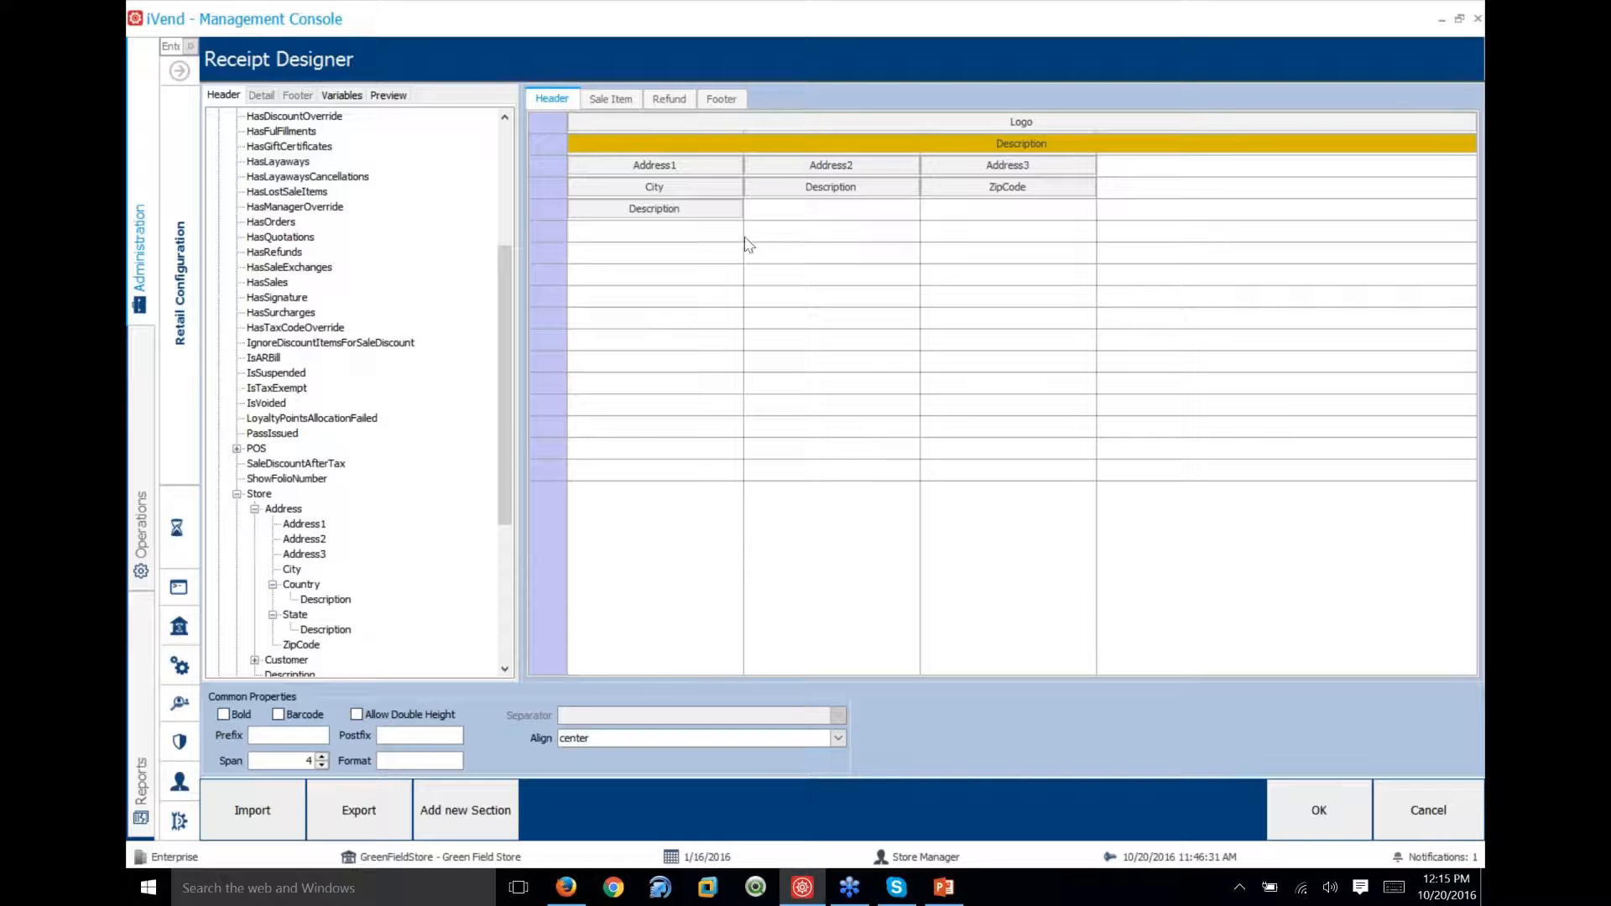
pyautogui.click(692, 168)
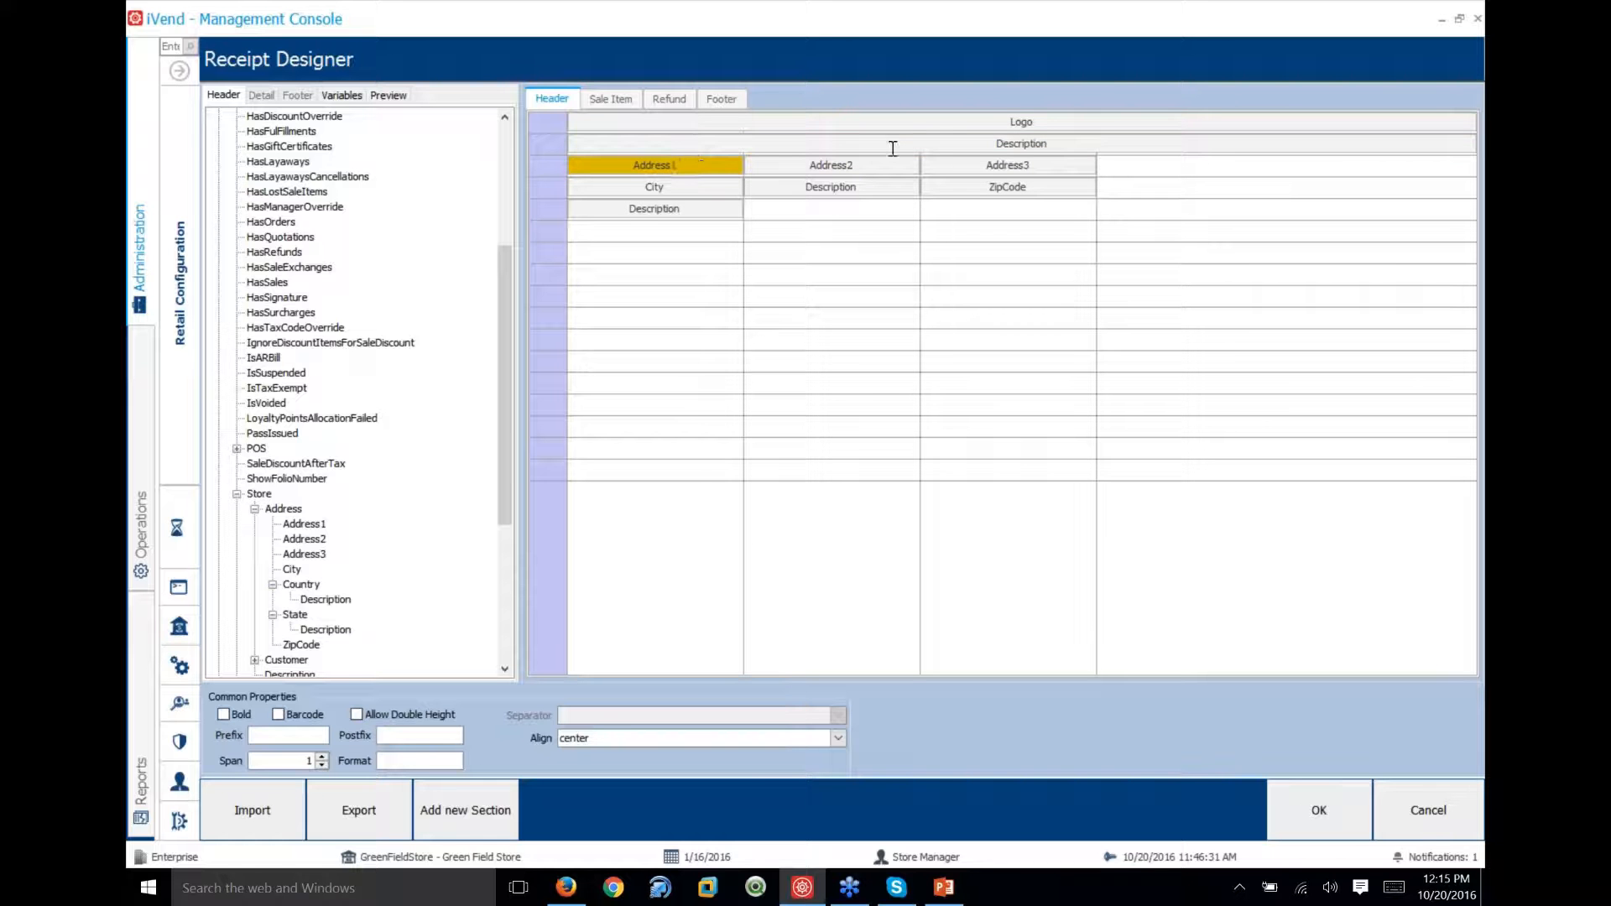
pyautogui.click(960, 151)
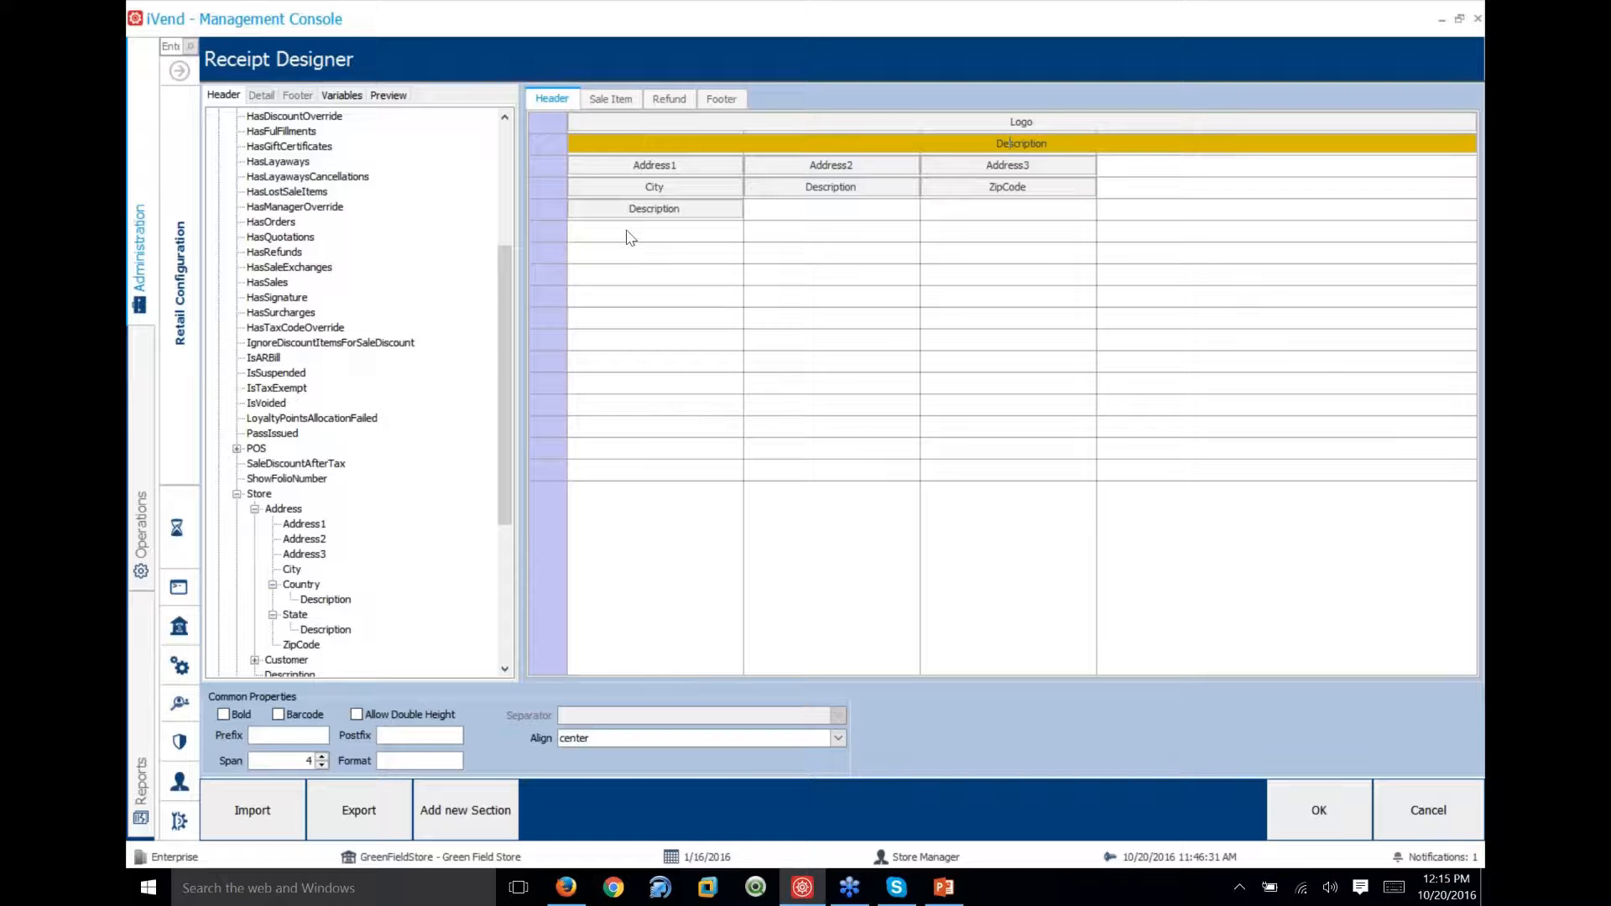
# Place the transaction's TransactionId field in the header's second column, leaving one empty row below the Country Description row
pyautogui.moveTo(504, 312); pyautogui.dragTo(535, 184)
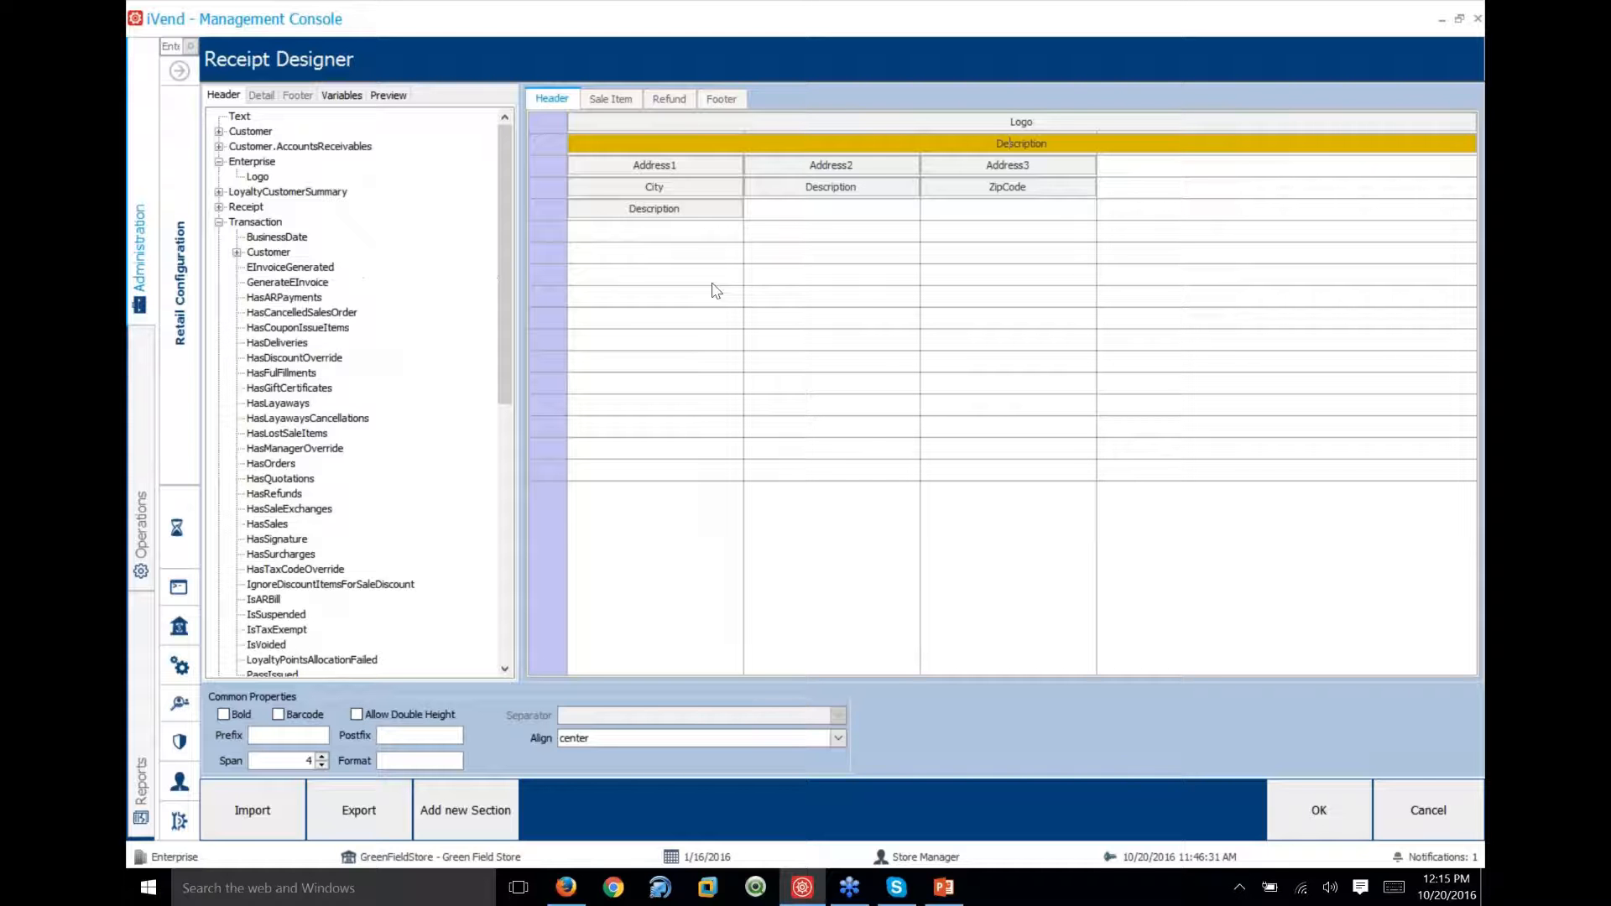
pyautogui.scroll(-6, 298, 394)
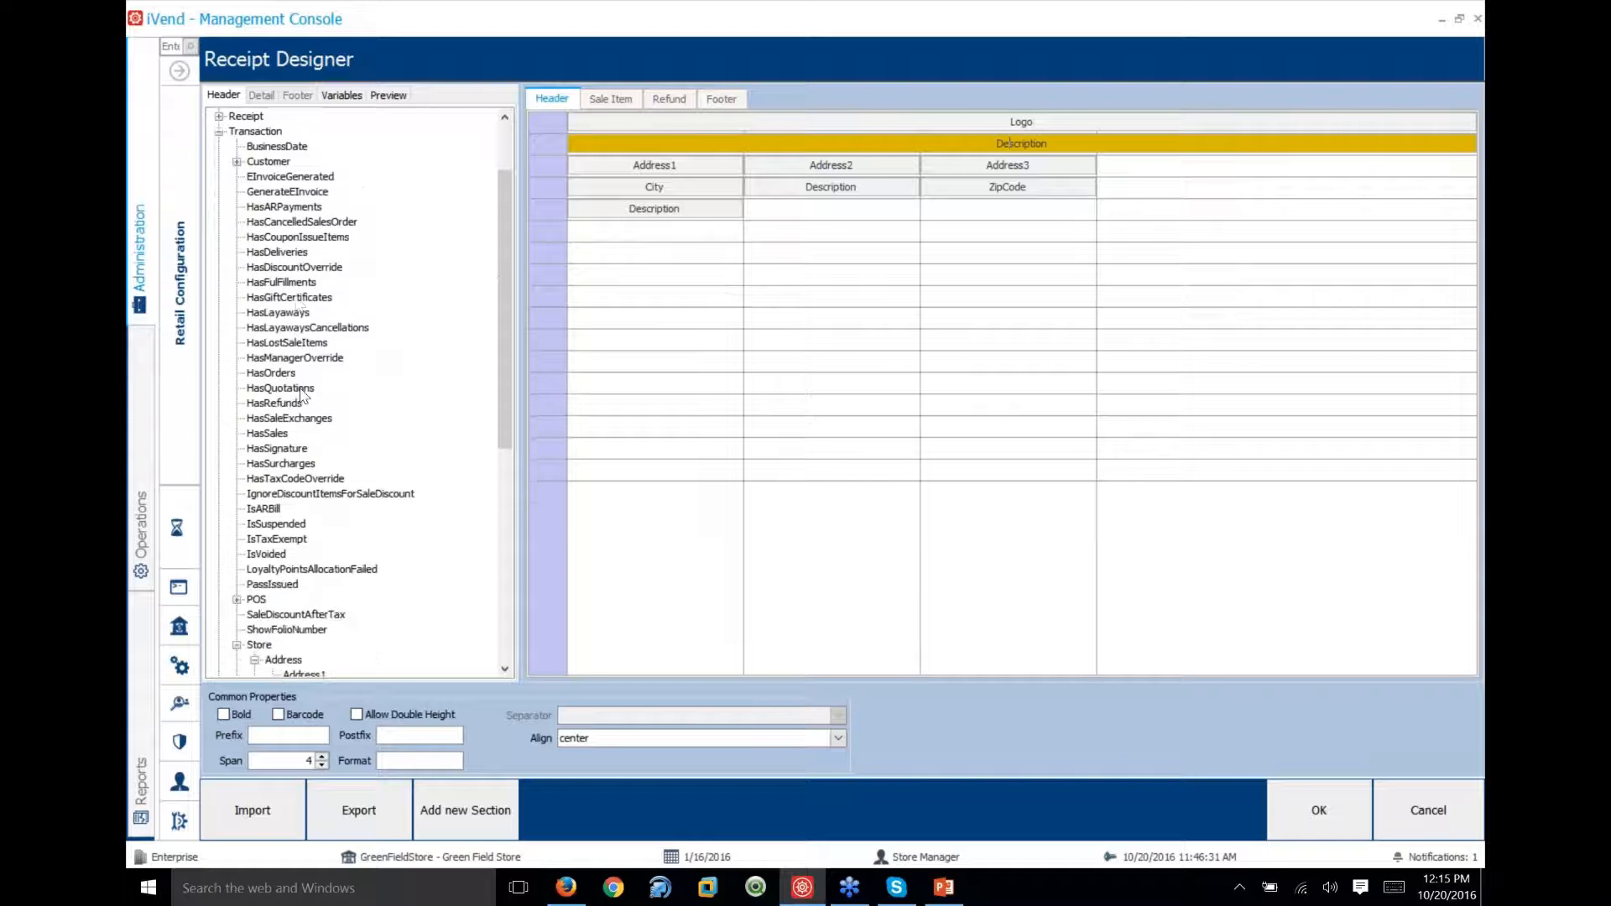
pyautogui.click(237, 464)
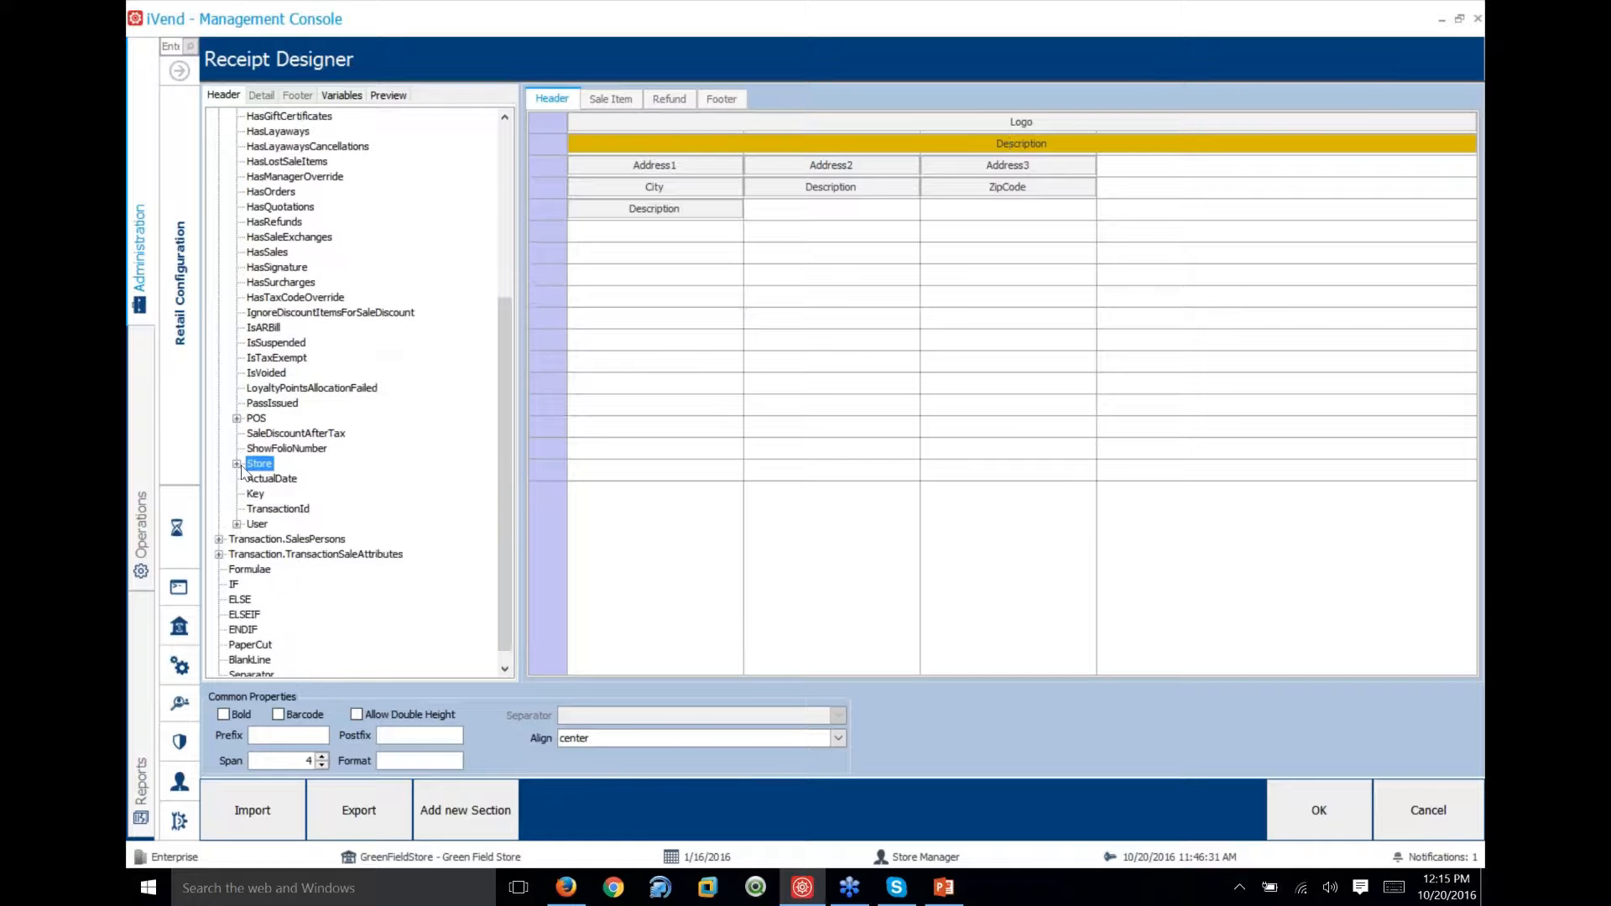
pyautogui.scroll(1, 241, 470)
pyautogui.click(287, 541)
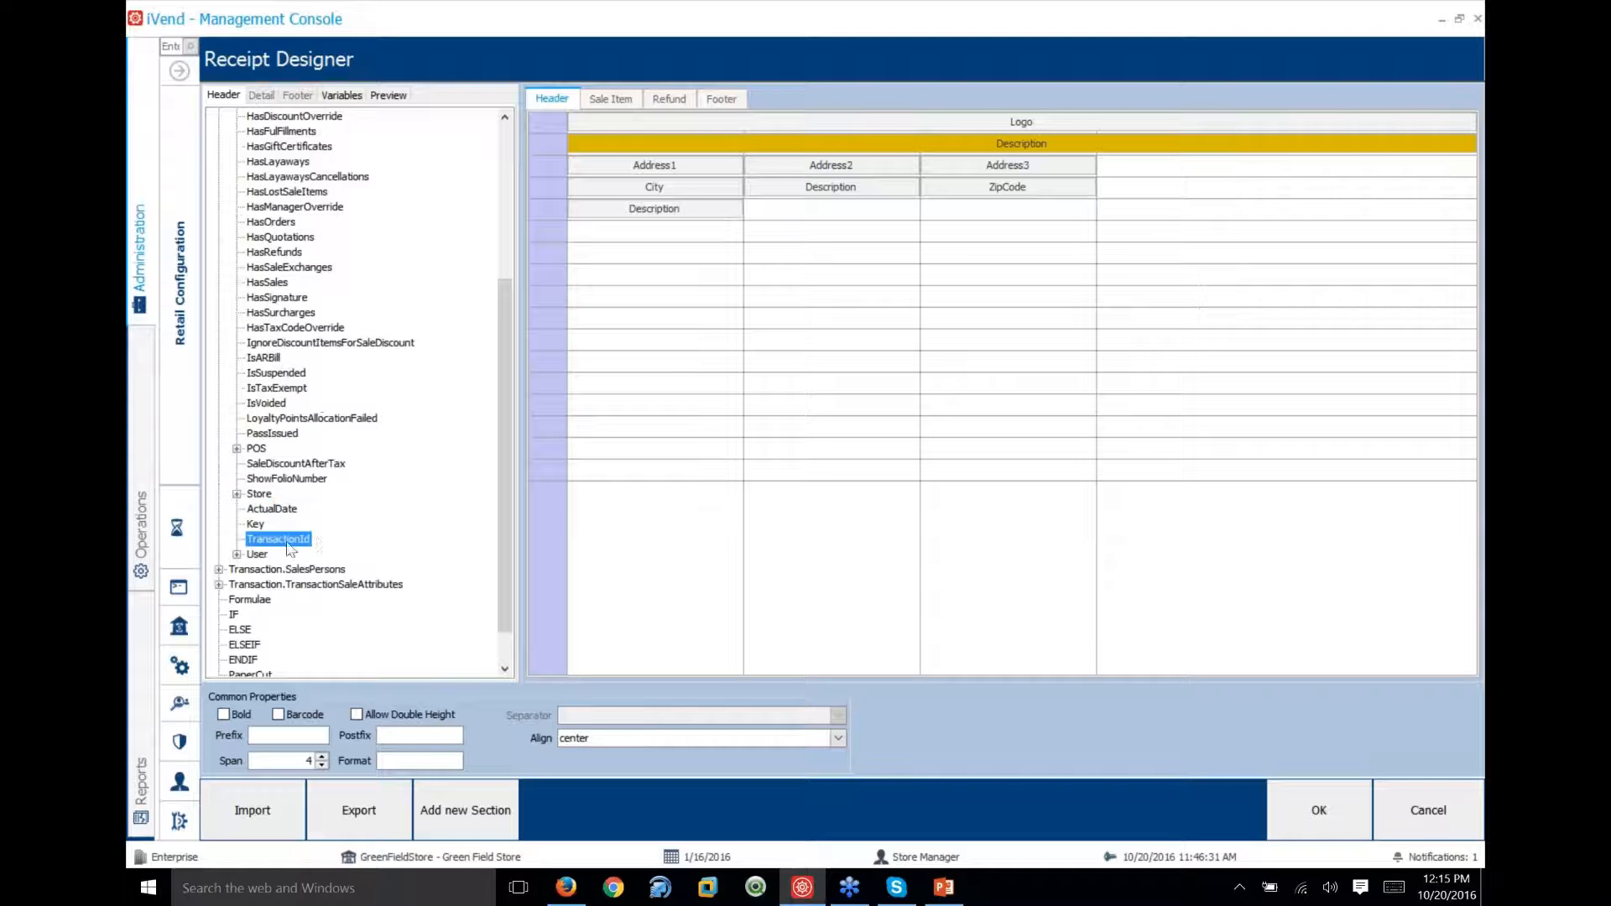
pyautogui.moveTo(290, 547); pyautogui.dragTo(818, 254)
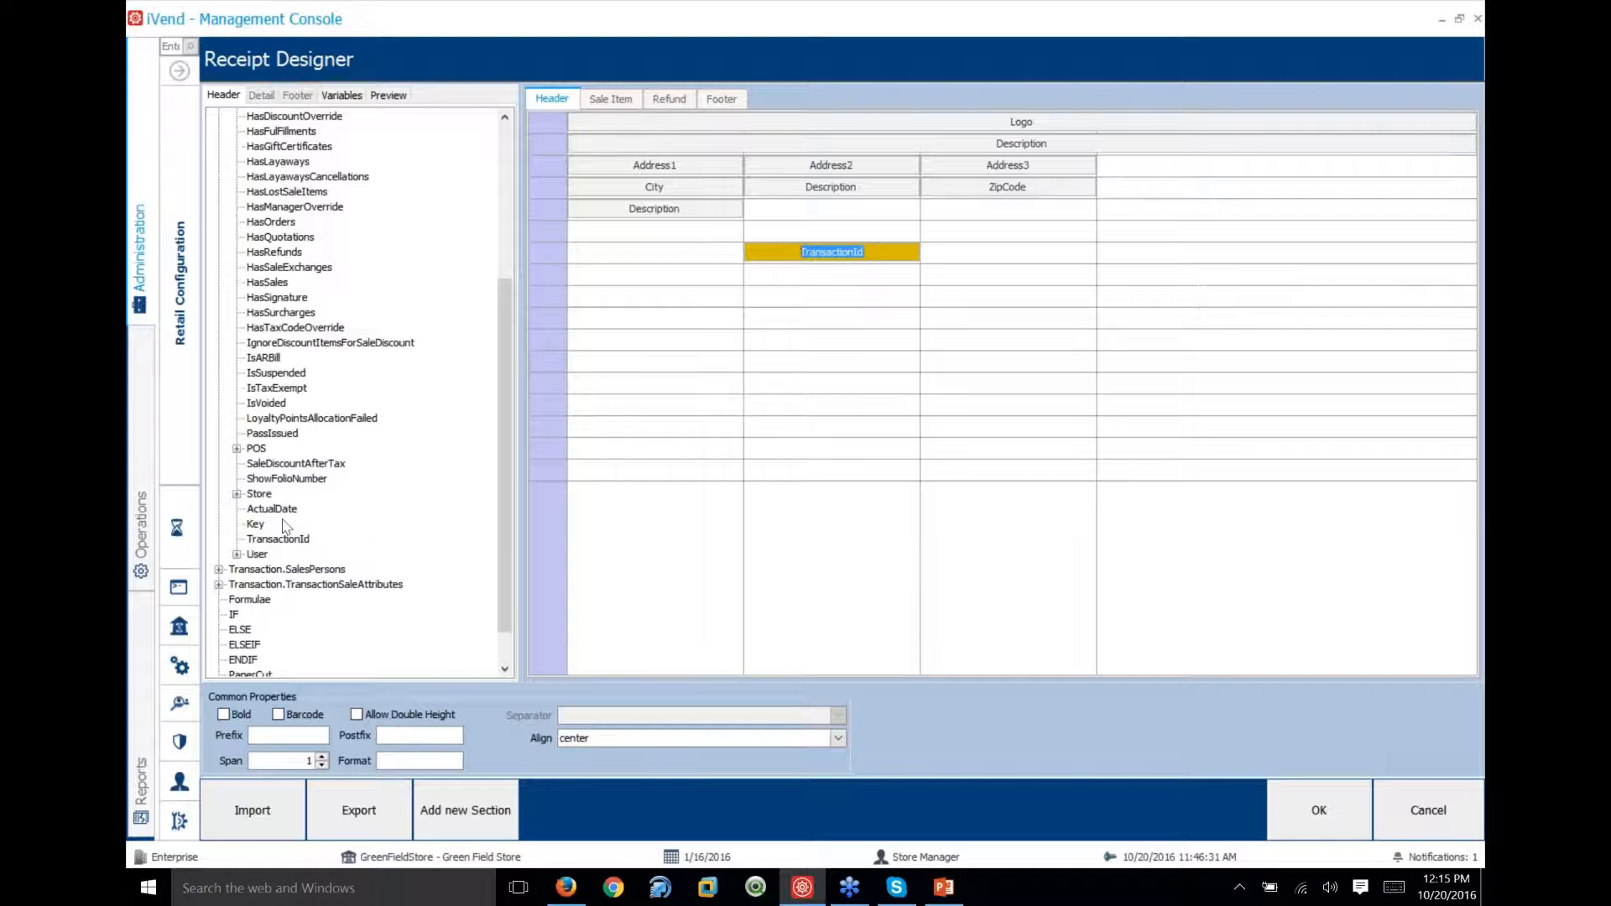
# Add a text label reading "Transction Id" in the first-column cell beside the TransactionId field
pyautogui.moveTo(503, 534); pyautogui.dragTo(529, 379)
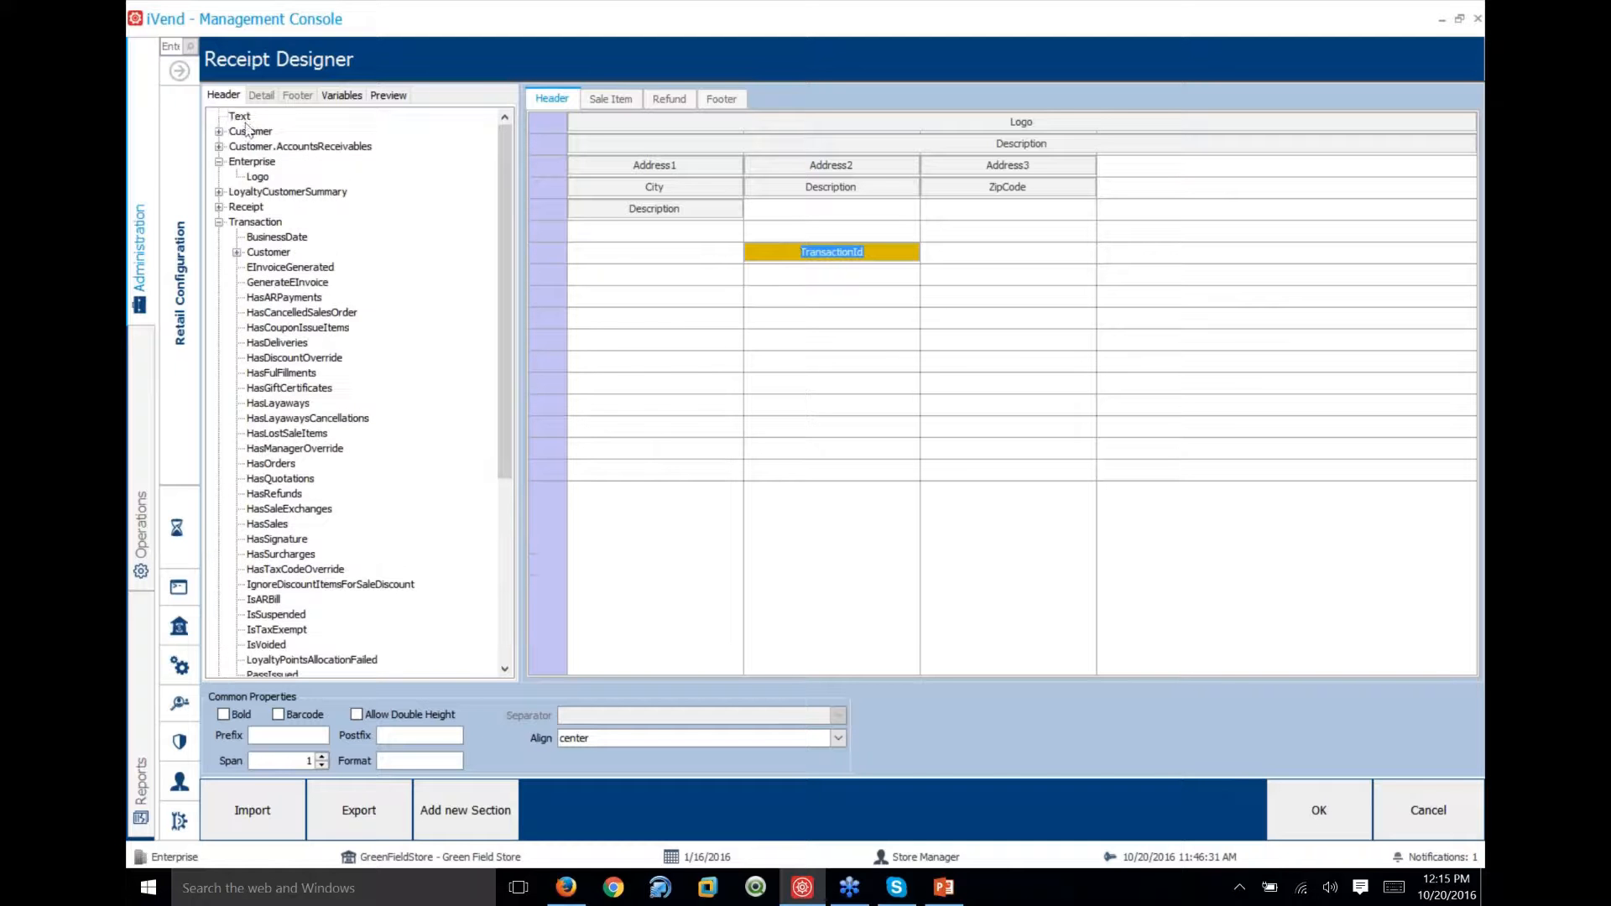
pyautogui.moveTo(244, 118); pyautogui.dragTo(251, 123)
pyautogui.moveTo(613, 257); pyautogui.dragTo(615, 254)
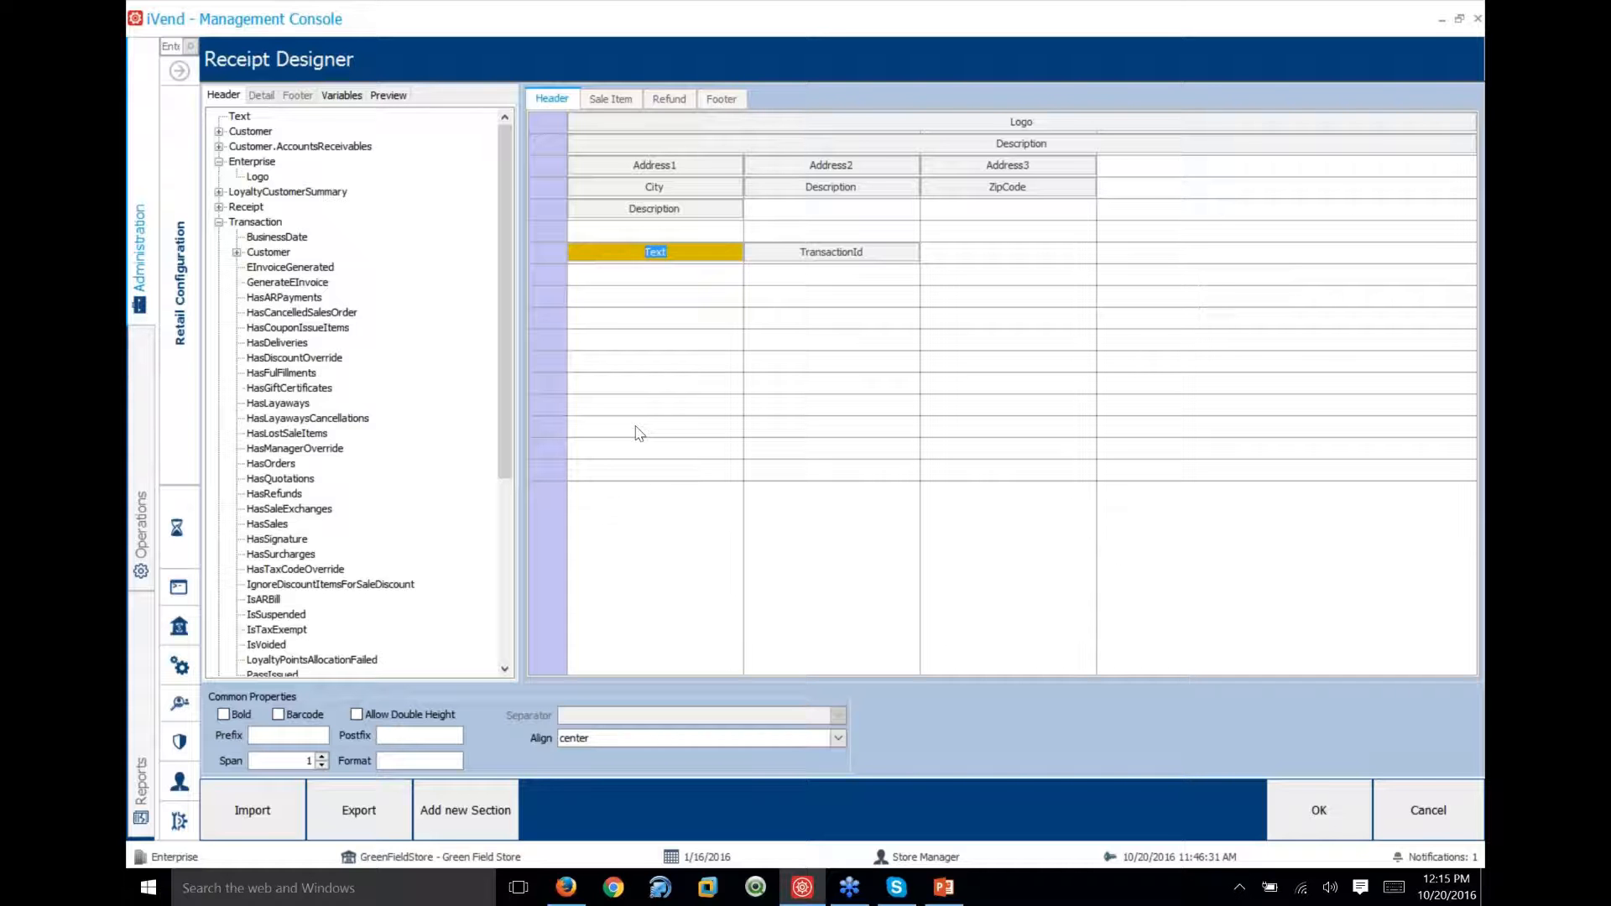
pyautogui.write('Transction Id')
pyautogui.click(792, 251)
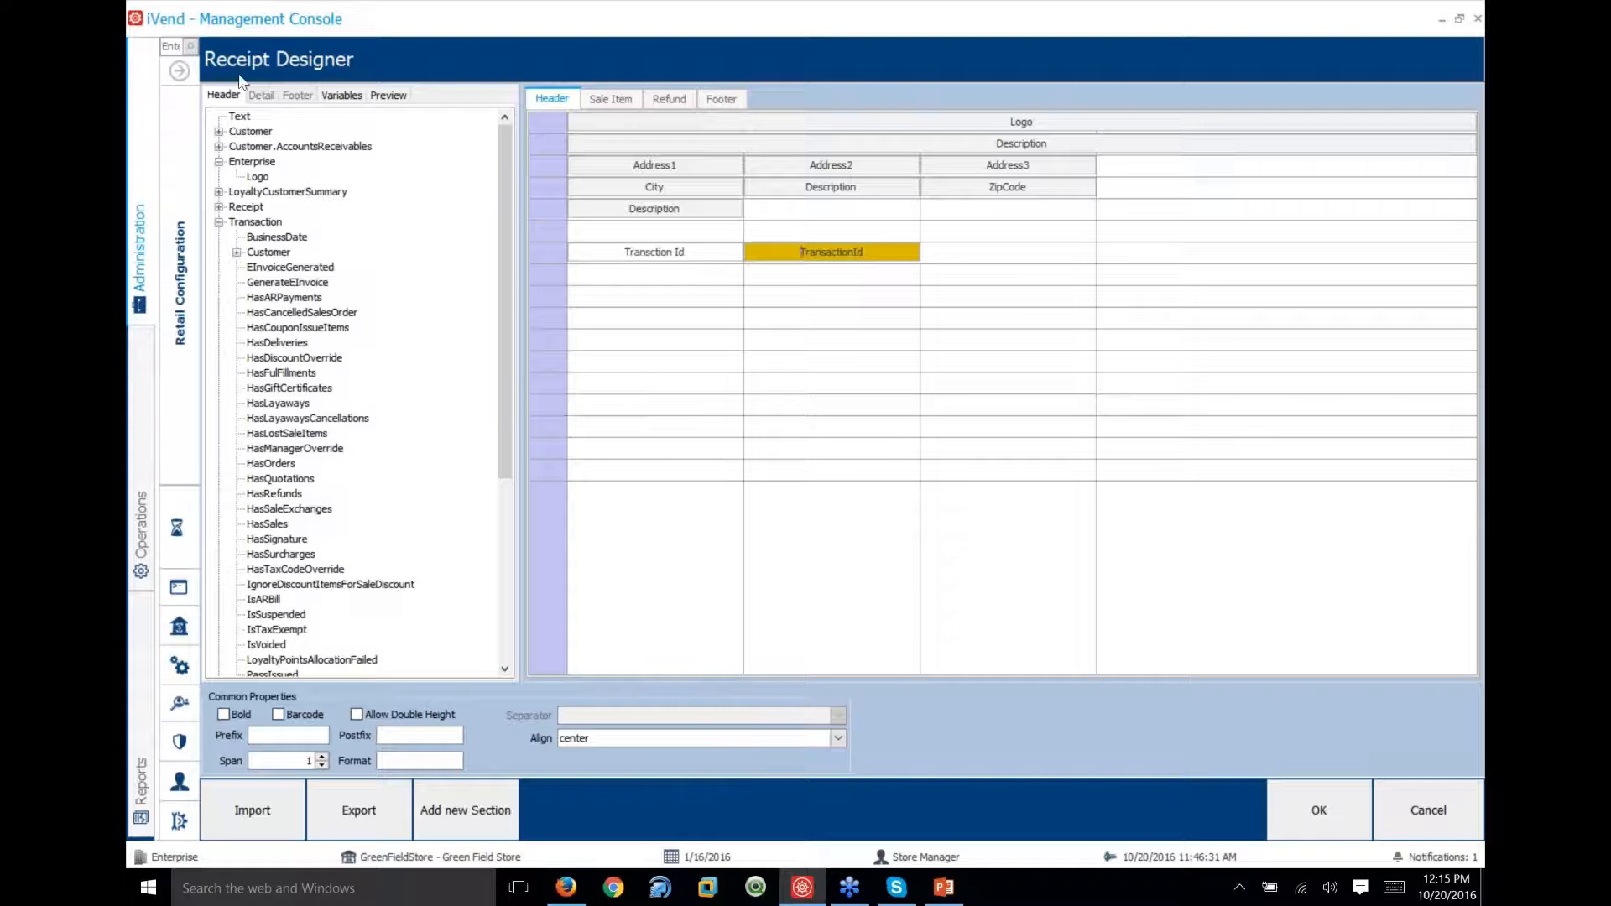
# Place the transaction's ActualDate field below TransactionId and label it with the text "Actual Date" in the first column
pyautogui.scroll(-6, 285, 461)
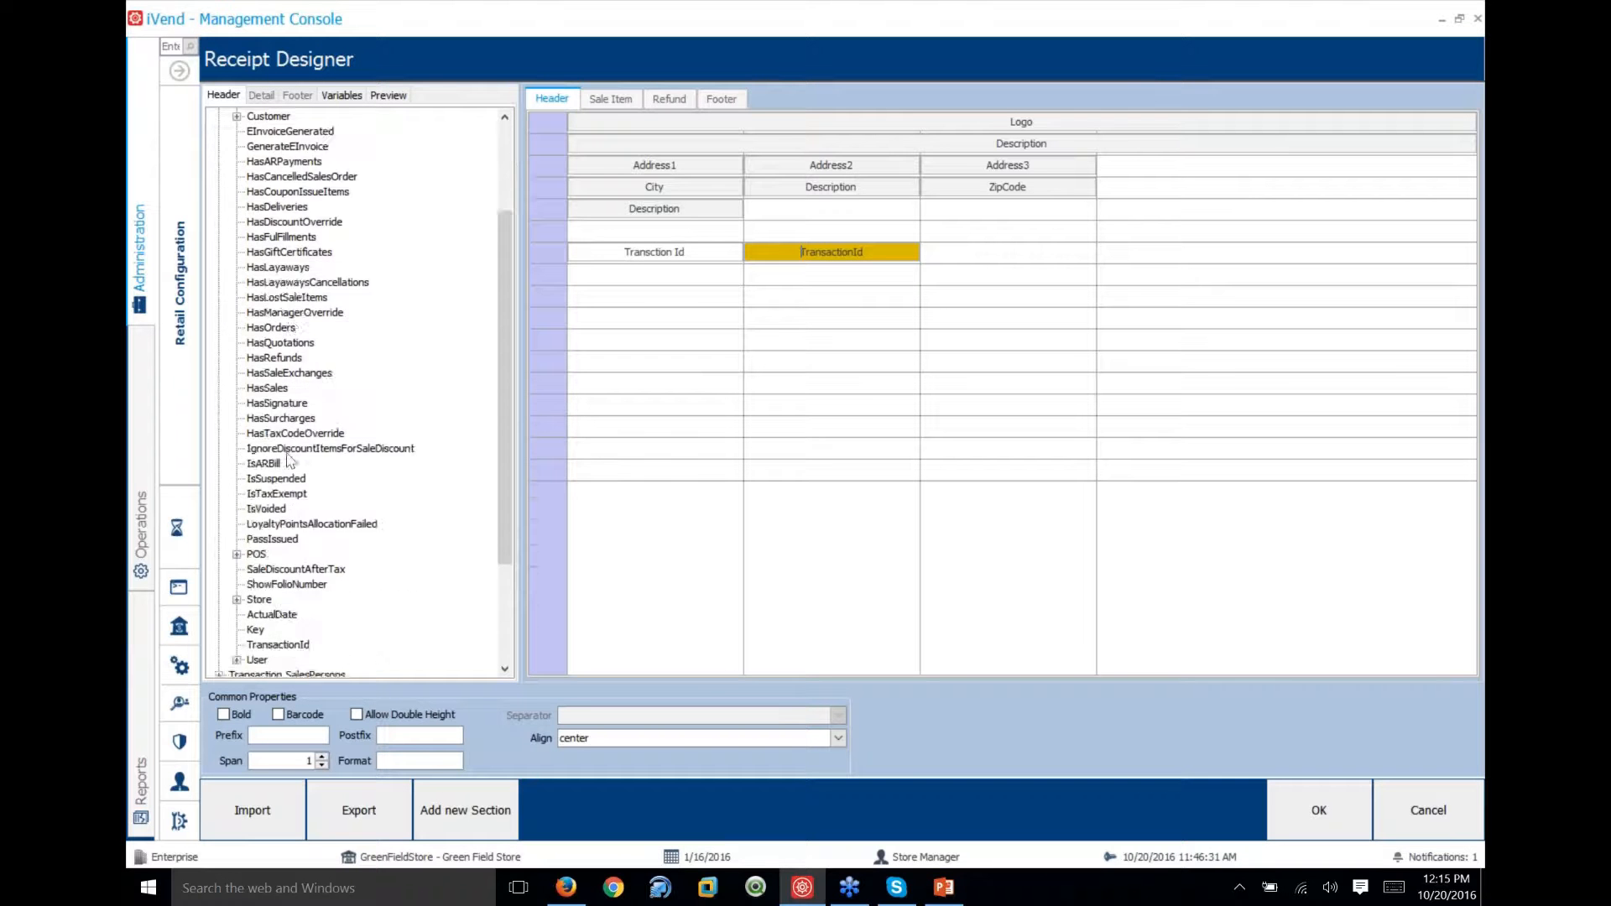
pyautogui.moveTo(285, 479); pyautogui.dragTo(797, 276)
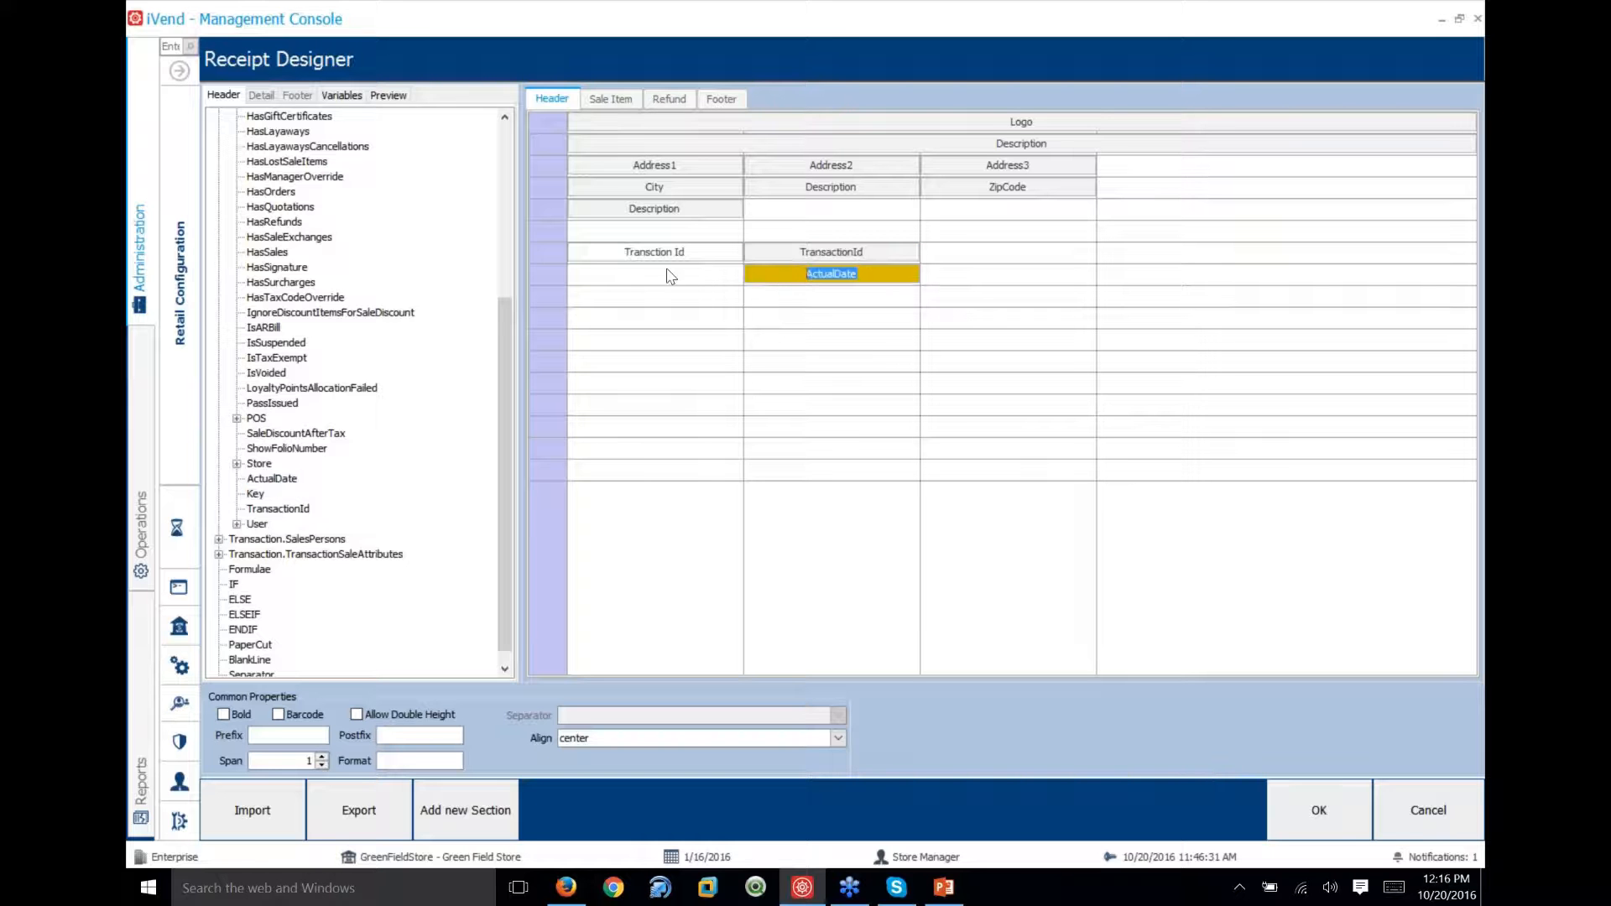
pyautogui.moveTo(505, 336); pyautogui.dragTo(527, 143)
pyautogui.click(240, 117)
pyautogui.moveTo(240, 116); pyautogui.dragTo(657, 275)
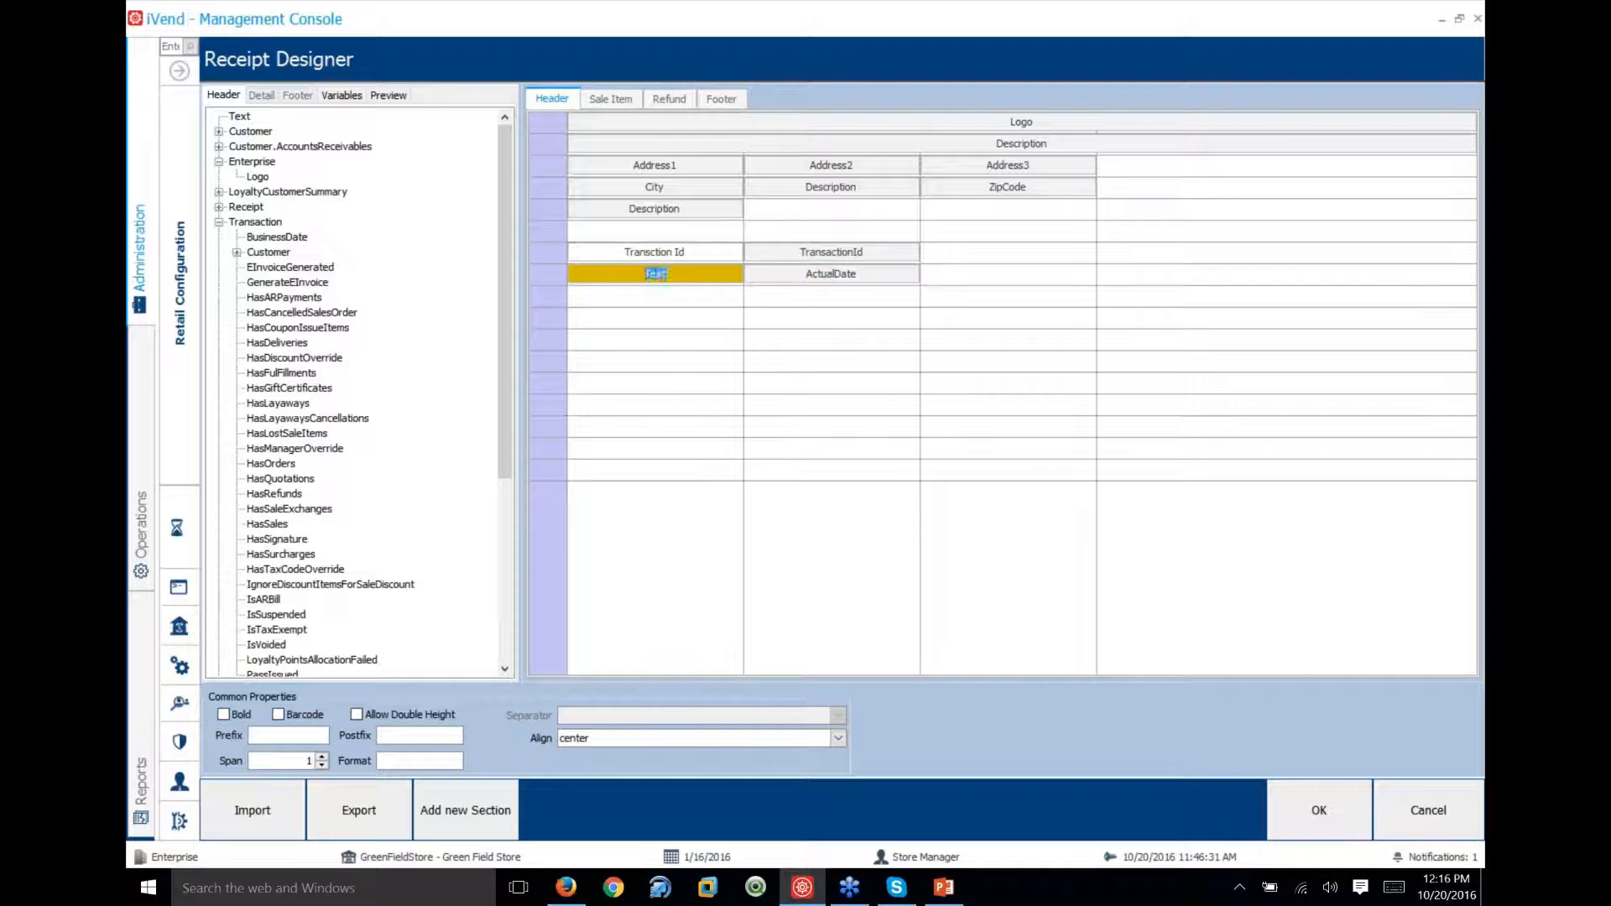
pyautogui.write('Actuas')
pyautogui.write(' Date')
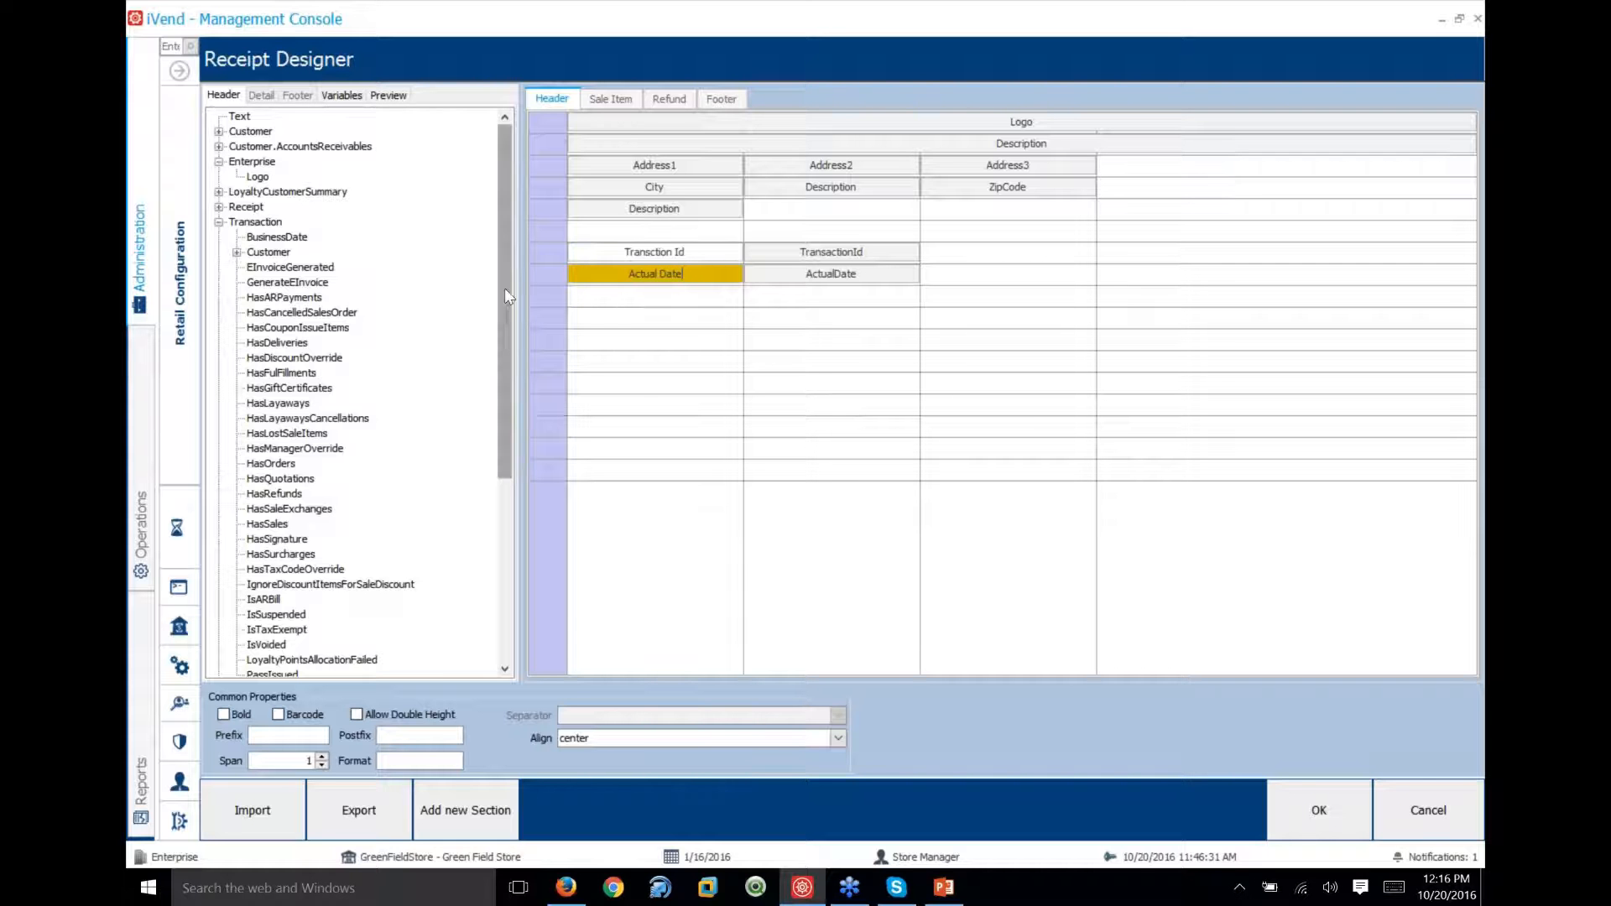
# Place the transaction's POS Description field below ActualDate and label it with the text "Pos Name" in the first column
pyautogui.scroll(-1, 507, 318)
pyautogui.scroll(1, 513, 321)
pyautogui.click(219, 221)
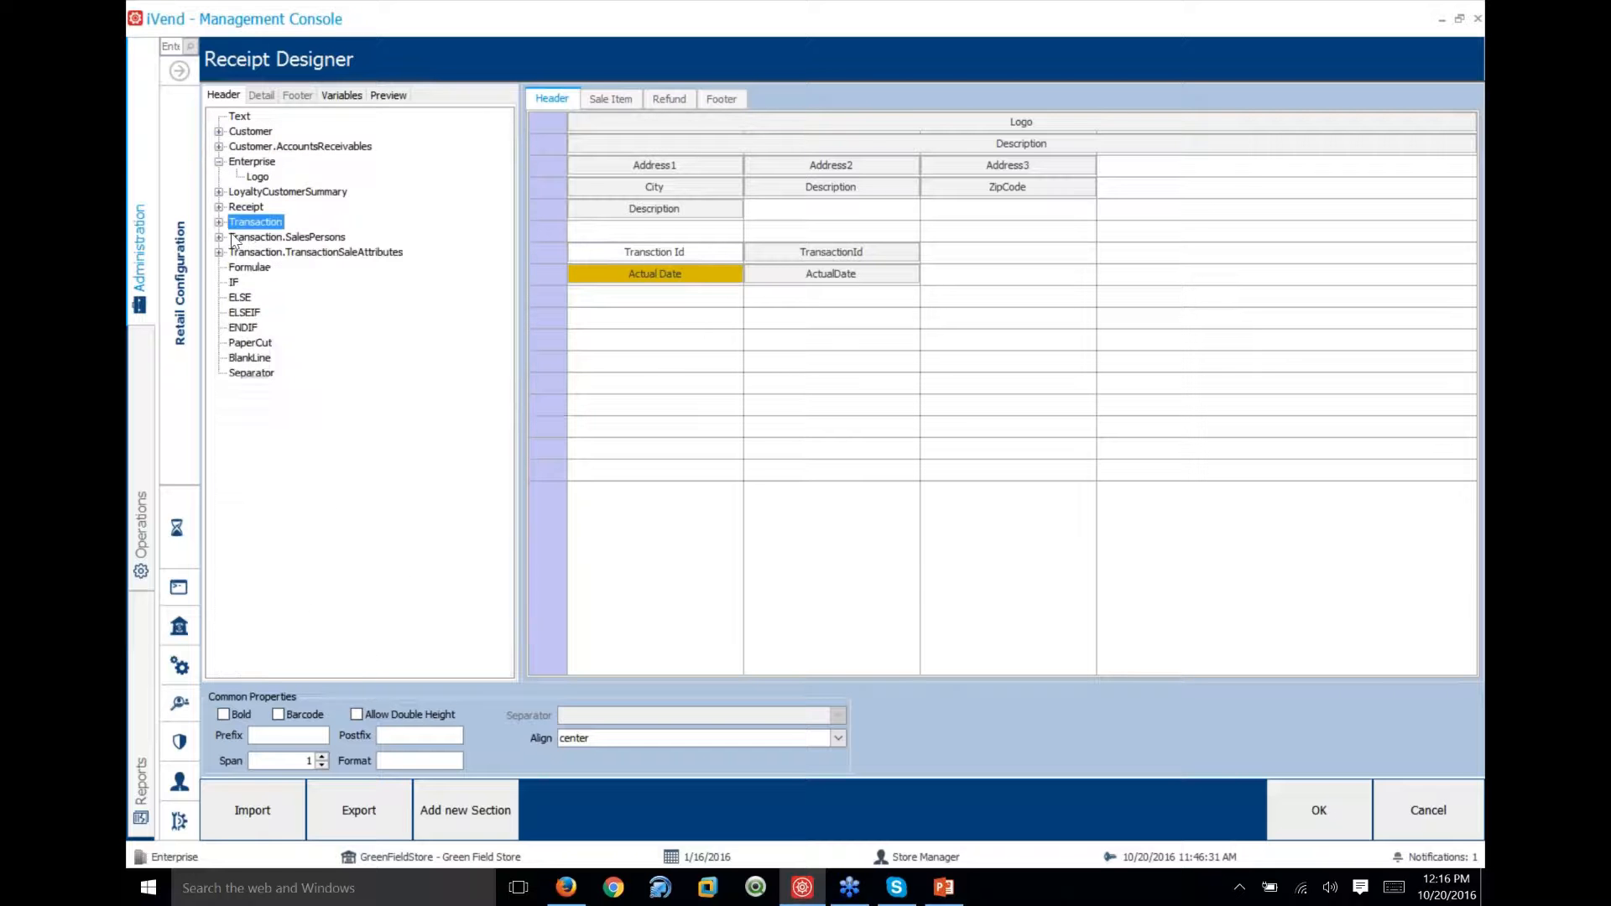
pyautogui.click(219, 221)
pyautogui.scroll(-5, 285, 307)
pyautogui.click(238, 404)
pyautogui.moveTo(288, 418); pyautogui.dragTo(789, 302)
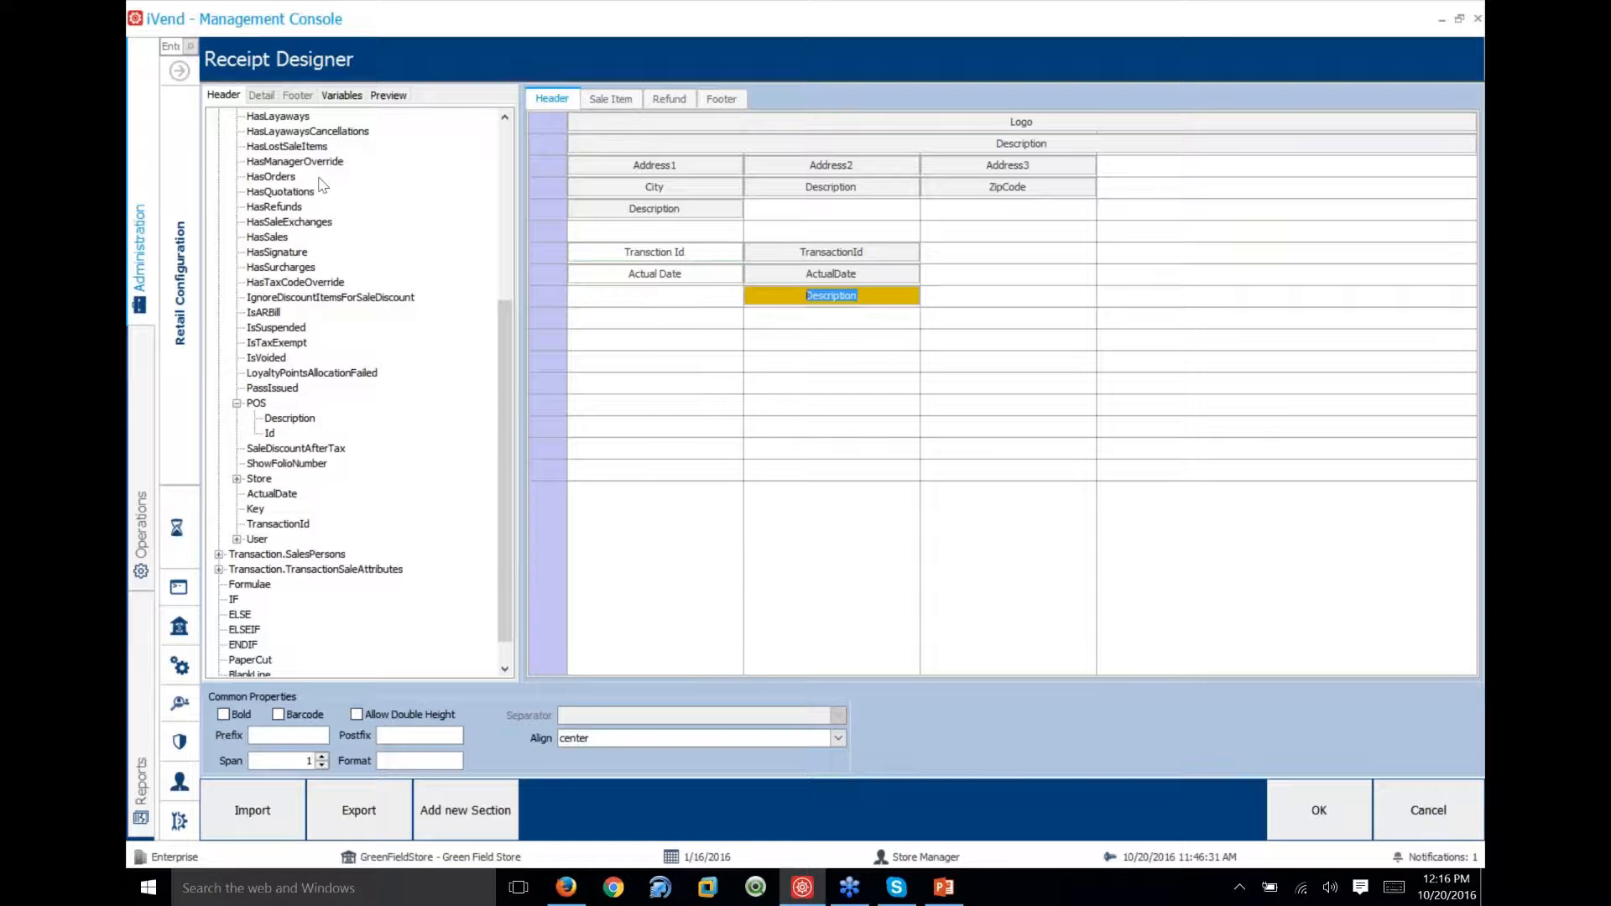
pyautogui.scroll(7, 507, 379)
pyautogui.moveTo(240, 117); pyautogui.dragTo(623, 298)
pyautogui.write('Pos Name')
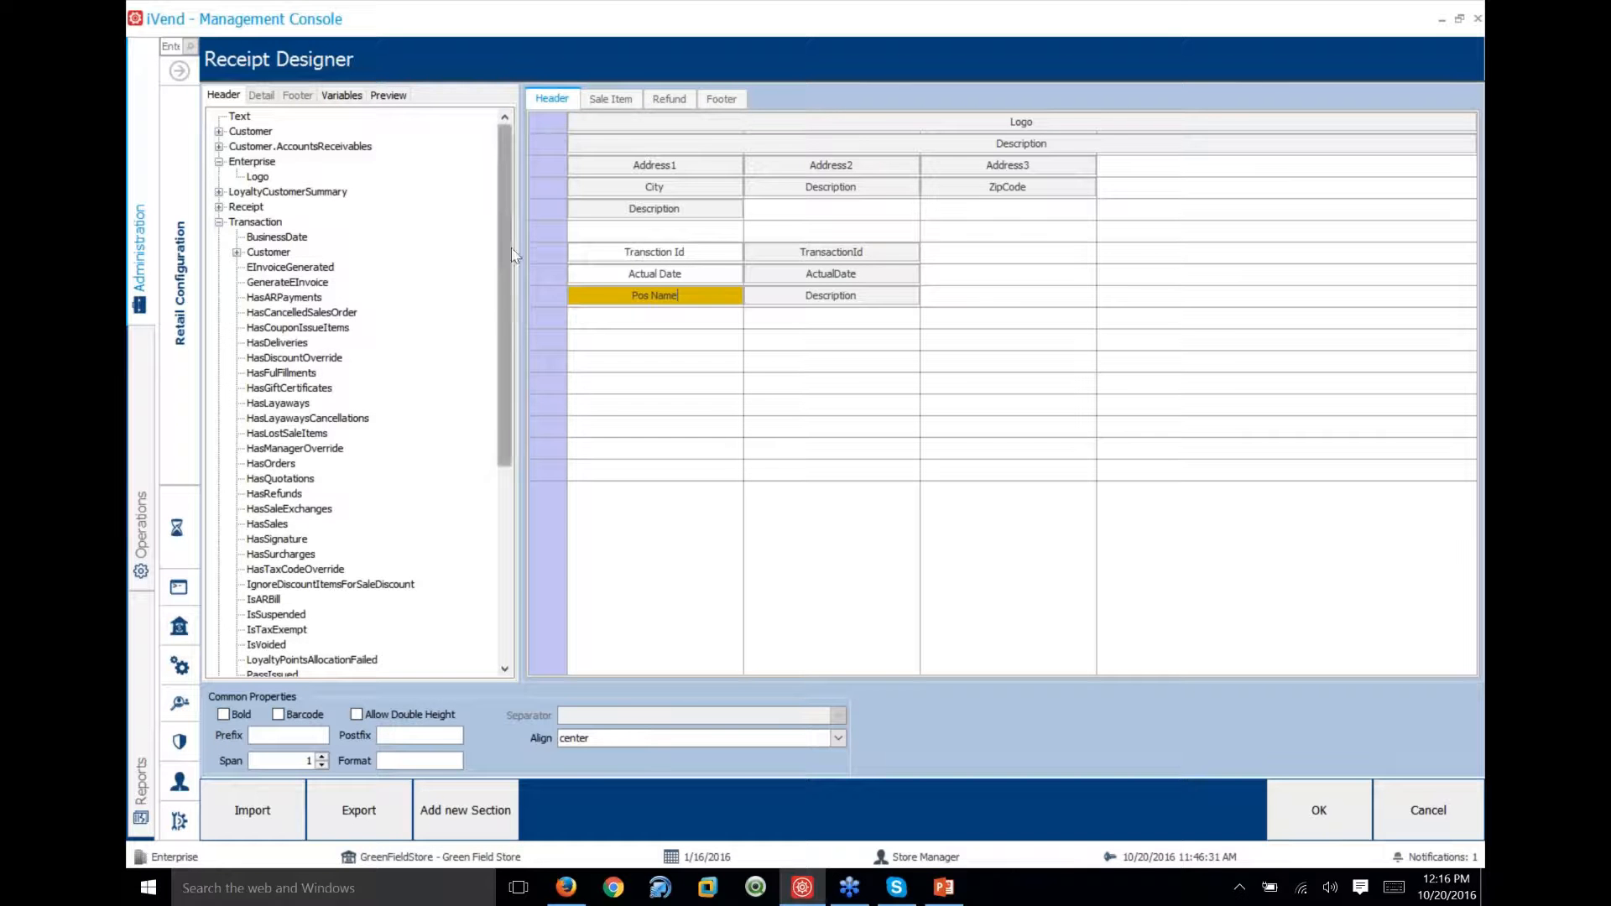
# Expand the transaction's Customer fields and add a grouping control in the empty header cell below Pos Name
pyautogui.moveTo(505, 240); pyautogui.dragTo(489, 446)
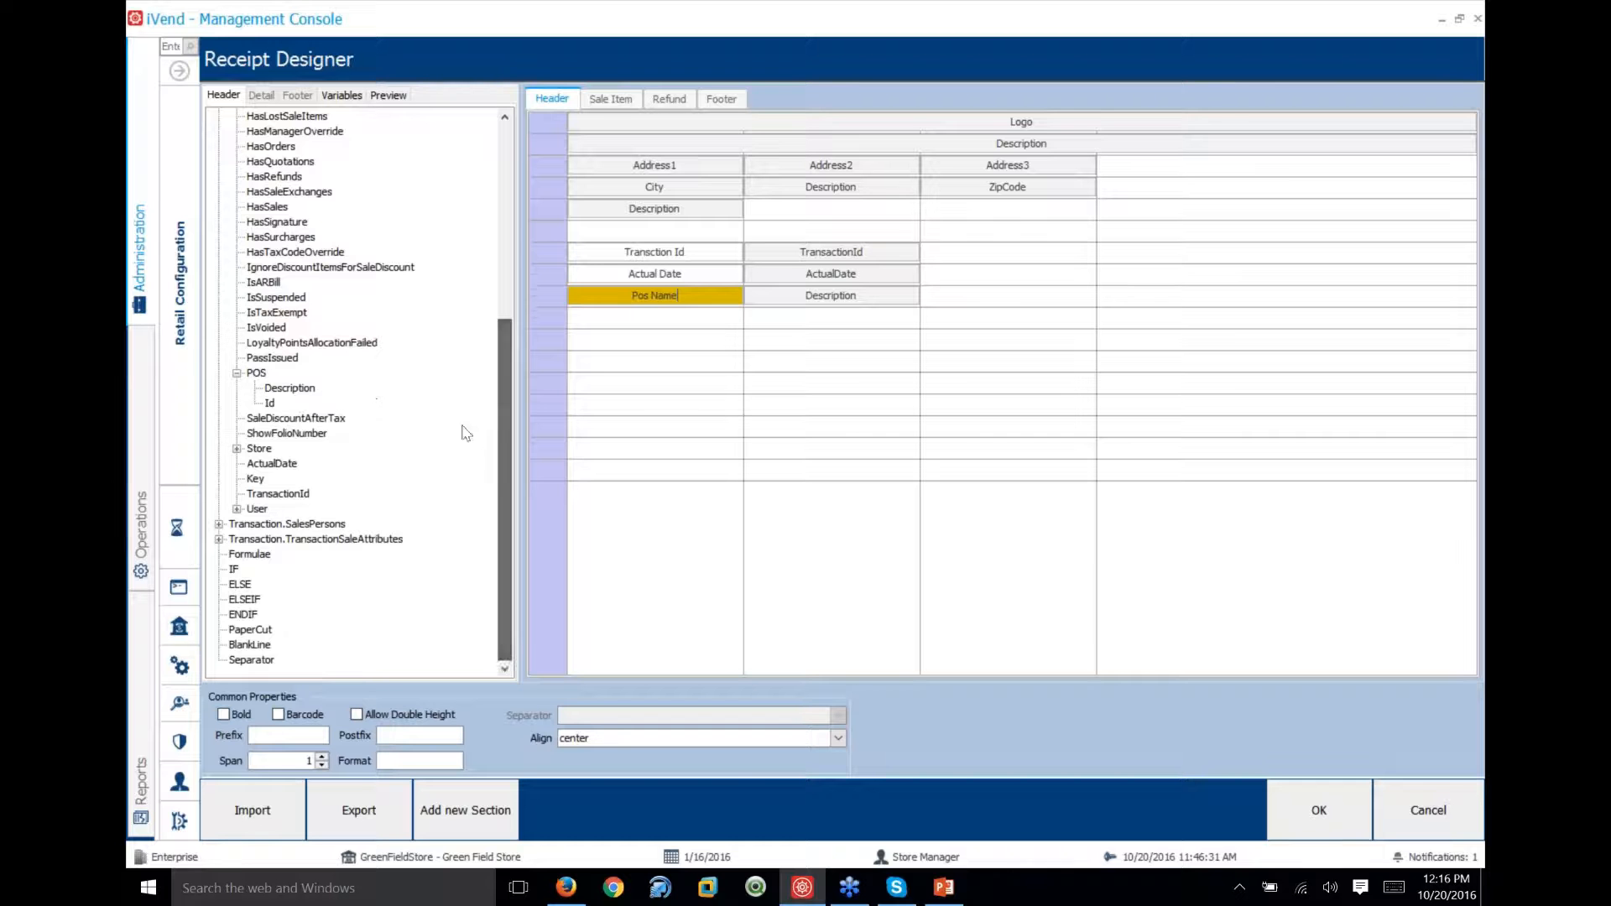
pyautogui.moveTo(504, 388); pyautogui.dragTo(521, 206)
pyautogui.click(237, 222)
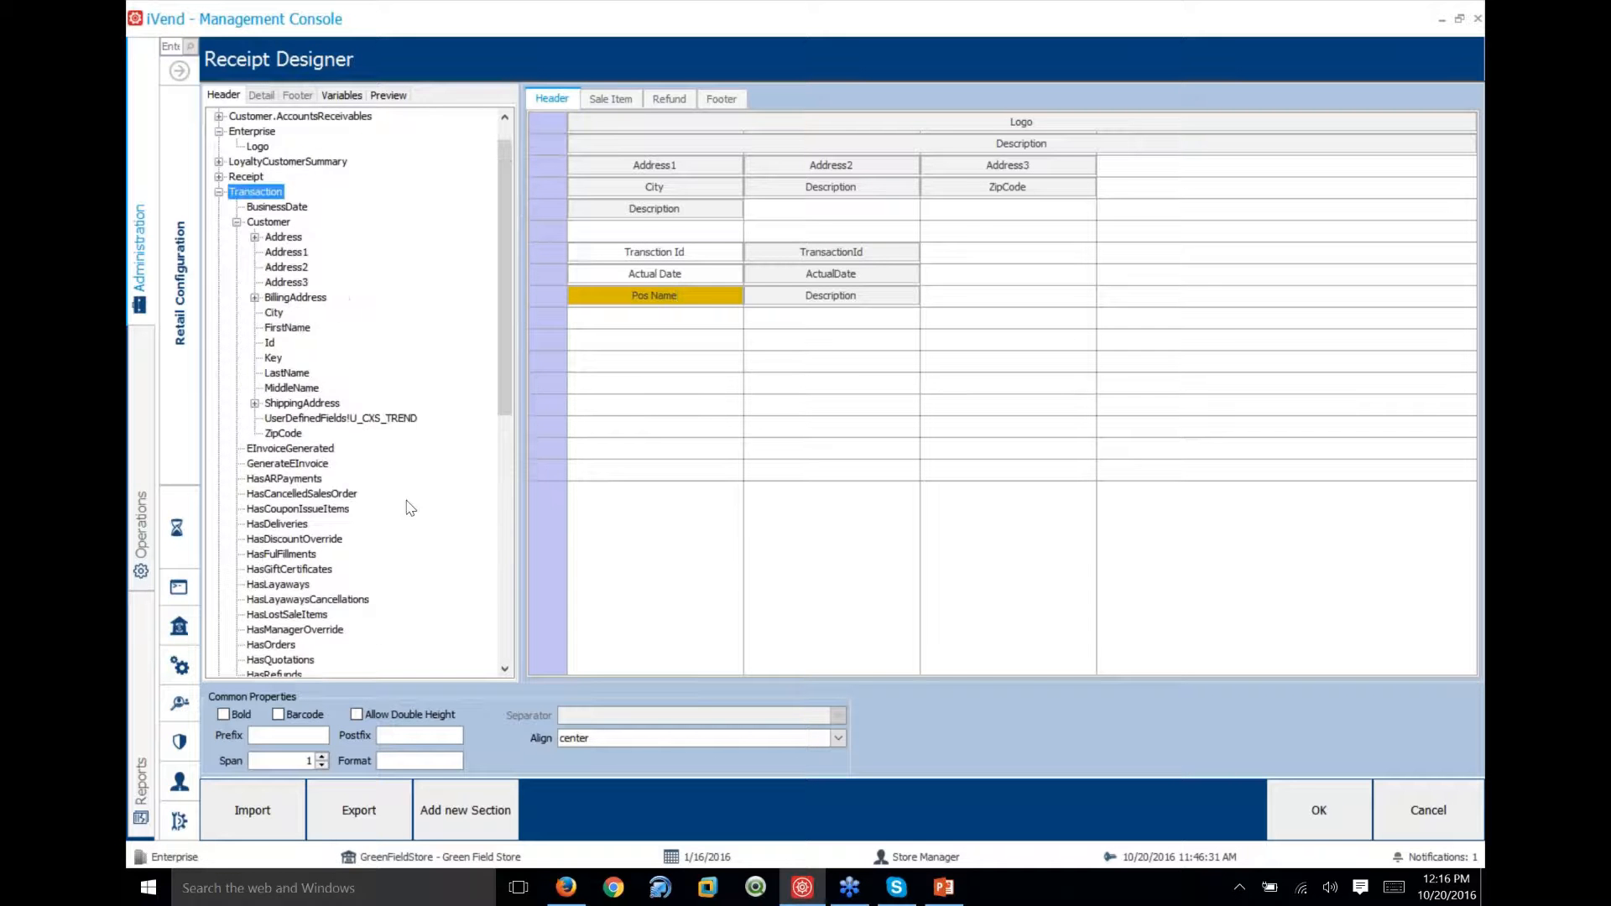
pyautogui.rightClick(618, 327)
pyautogui.click(617, 327)
pyautogui.rightClick(642, 322)
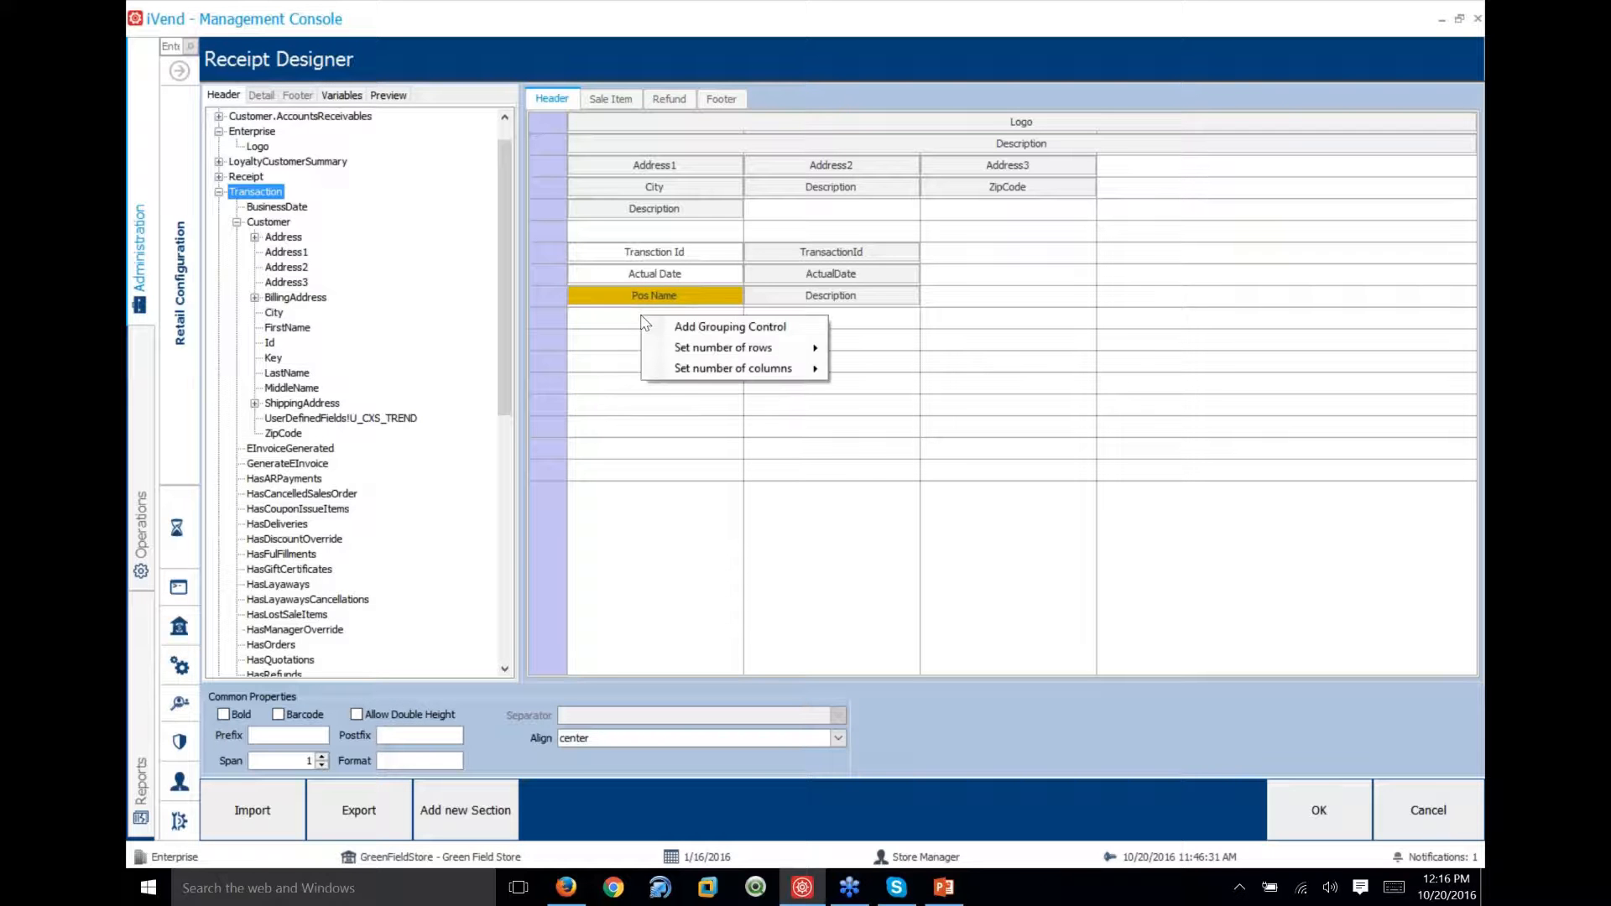
pyautogui.click(696, 329)
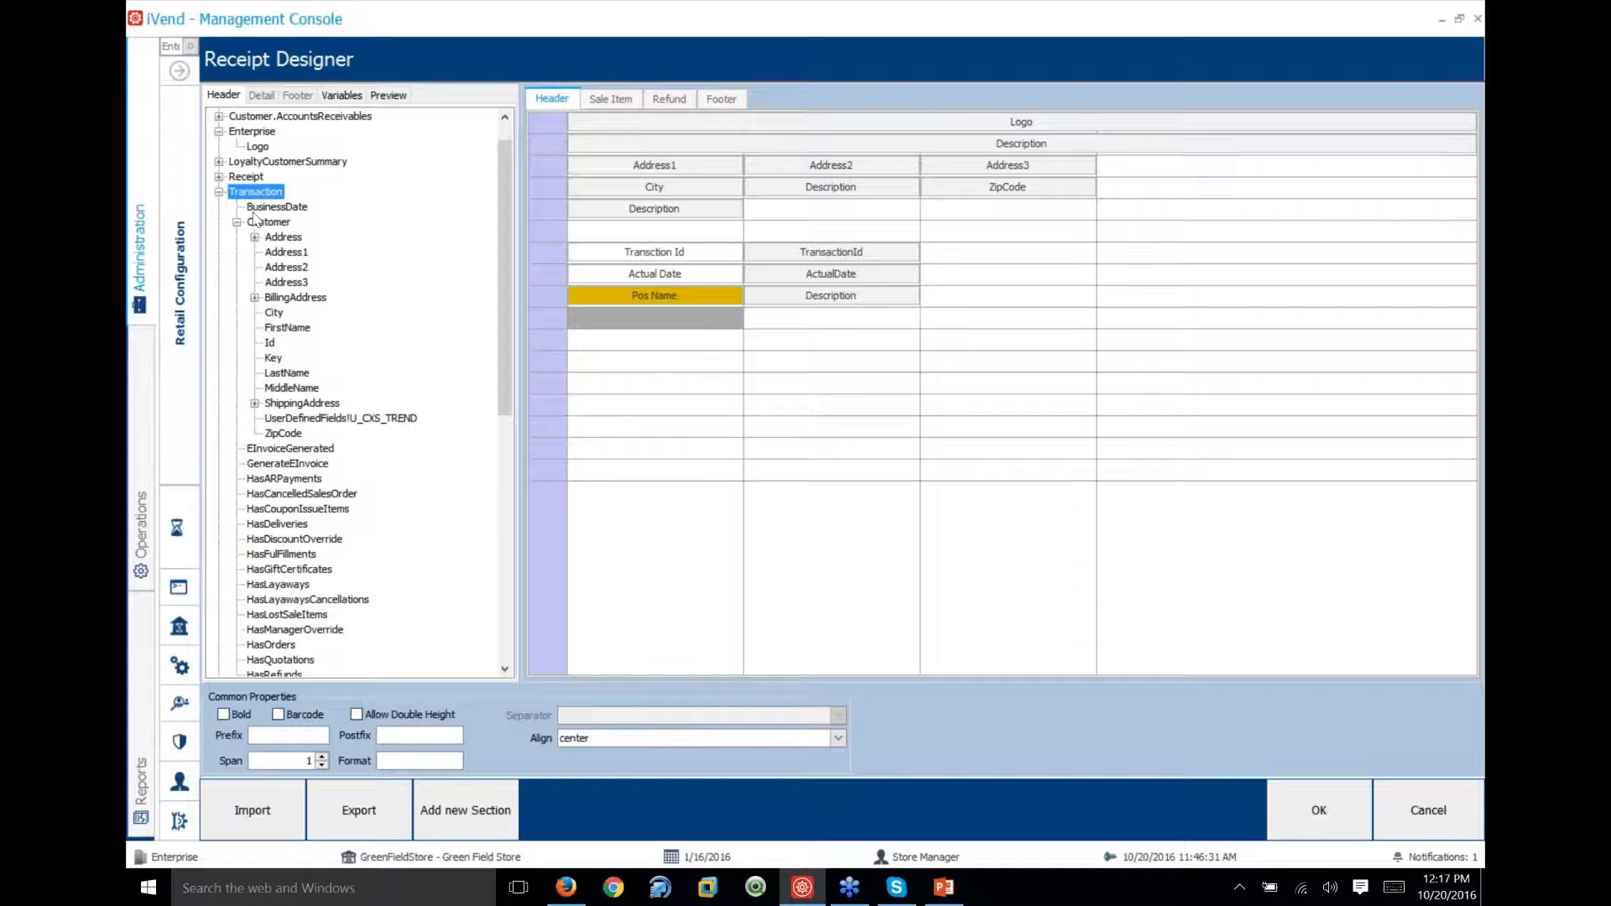
# Place the transaction customer's FirstName field in the grouping control below Pos Name
pyautogui.click(238, 223)
pyautogui.click(238, 223)
pyautogui.moveTo(282, 333); pyautogui.dragTo(621, 319)
# Place the customer's MiddleName field beside FirstName in the grouping control and the LastName field in the adjacent second-column cell
pyautogui.moveTo(302, 388); pyautogui.dragTo(344, 386)
pyautogui.moveTo(729, 323); pyautogui.dragTo(752, 323)
pyautogui.click(684, 320)
pyautogui.moveTo(287, 374); pyautogui.dragTo(811, 318)
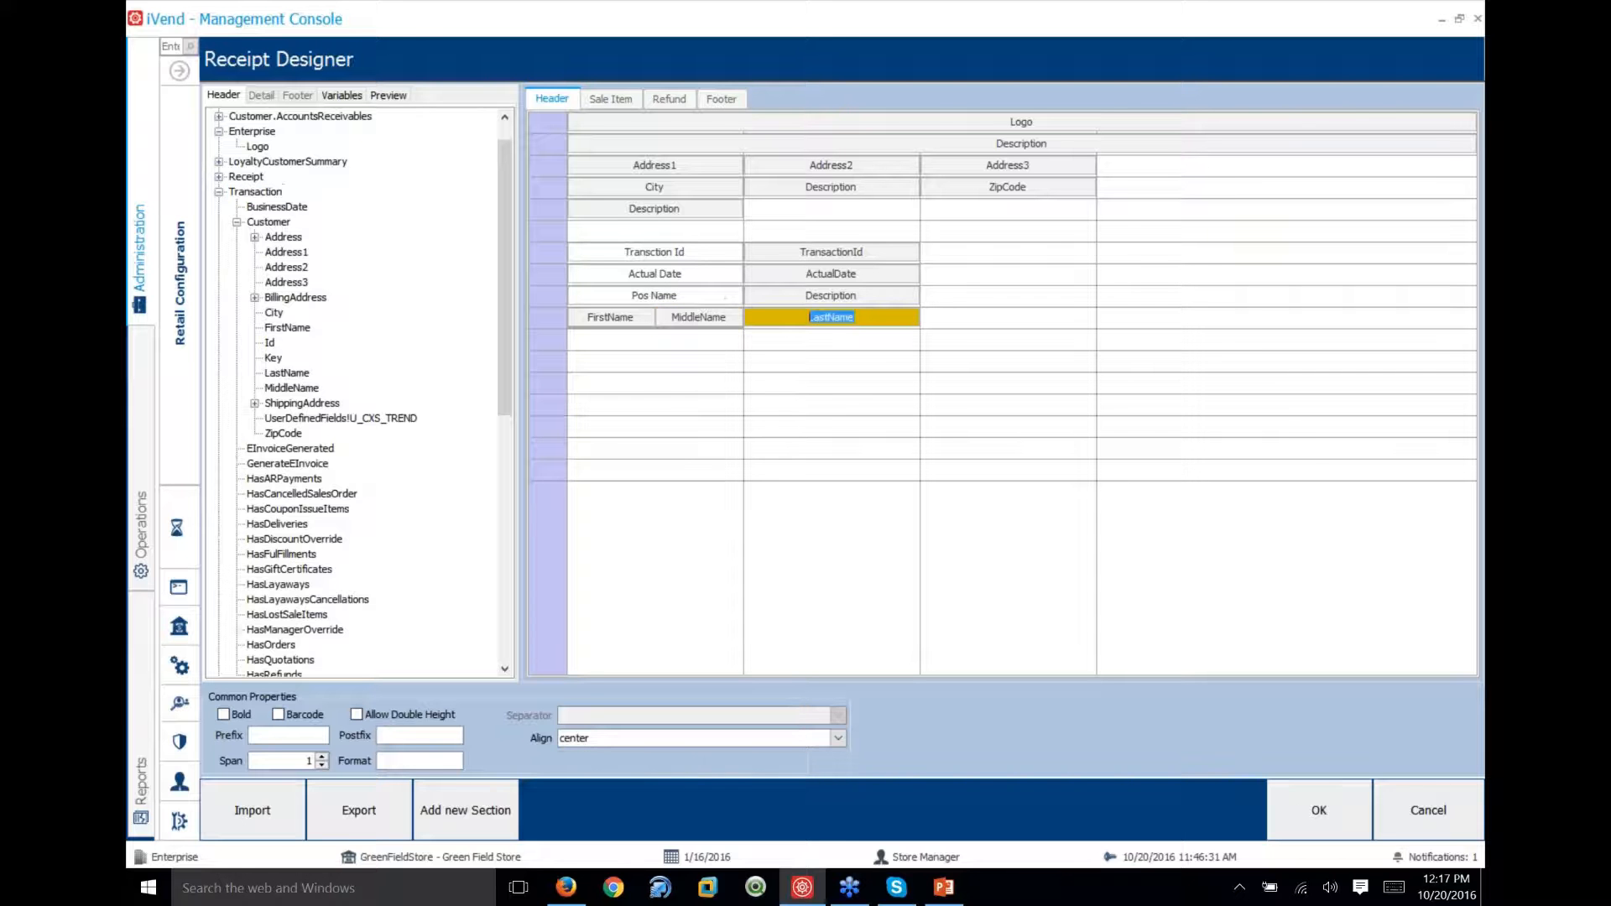
# Delete the LastName and MiddleName fields from the header's customer name row
pyautogui.click(715, 319)
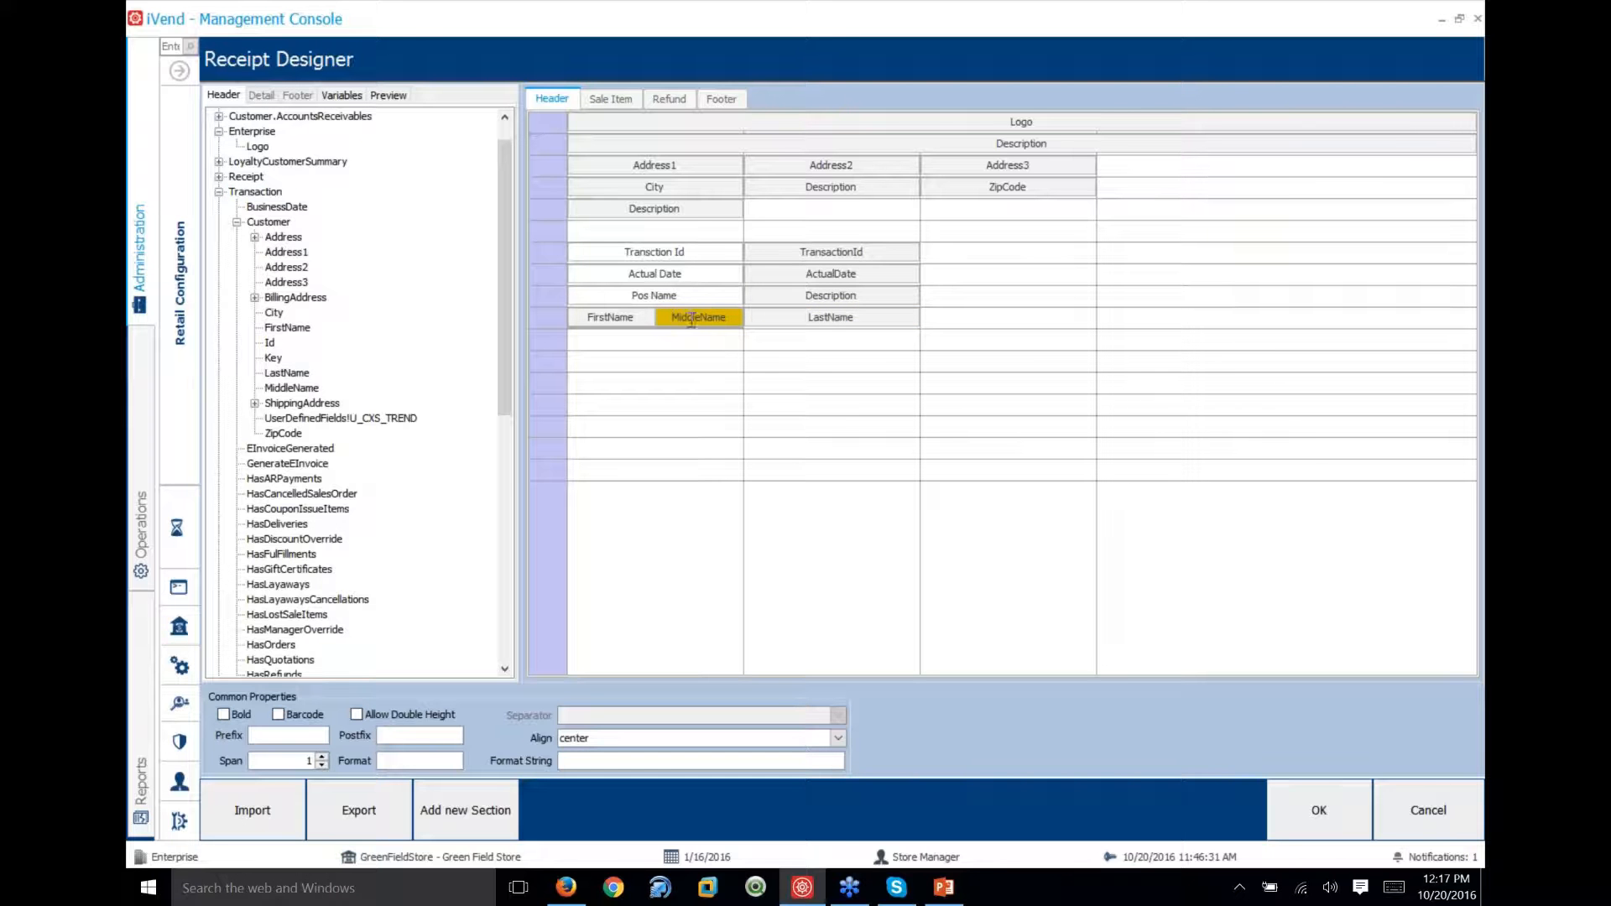
pyautogui.click(772, 323)
pyautogui.rightClick(773, 323)
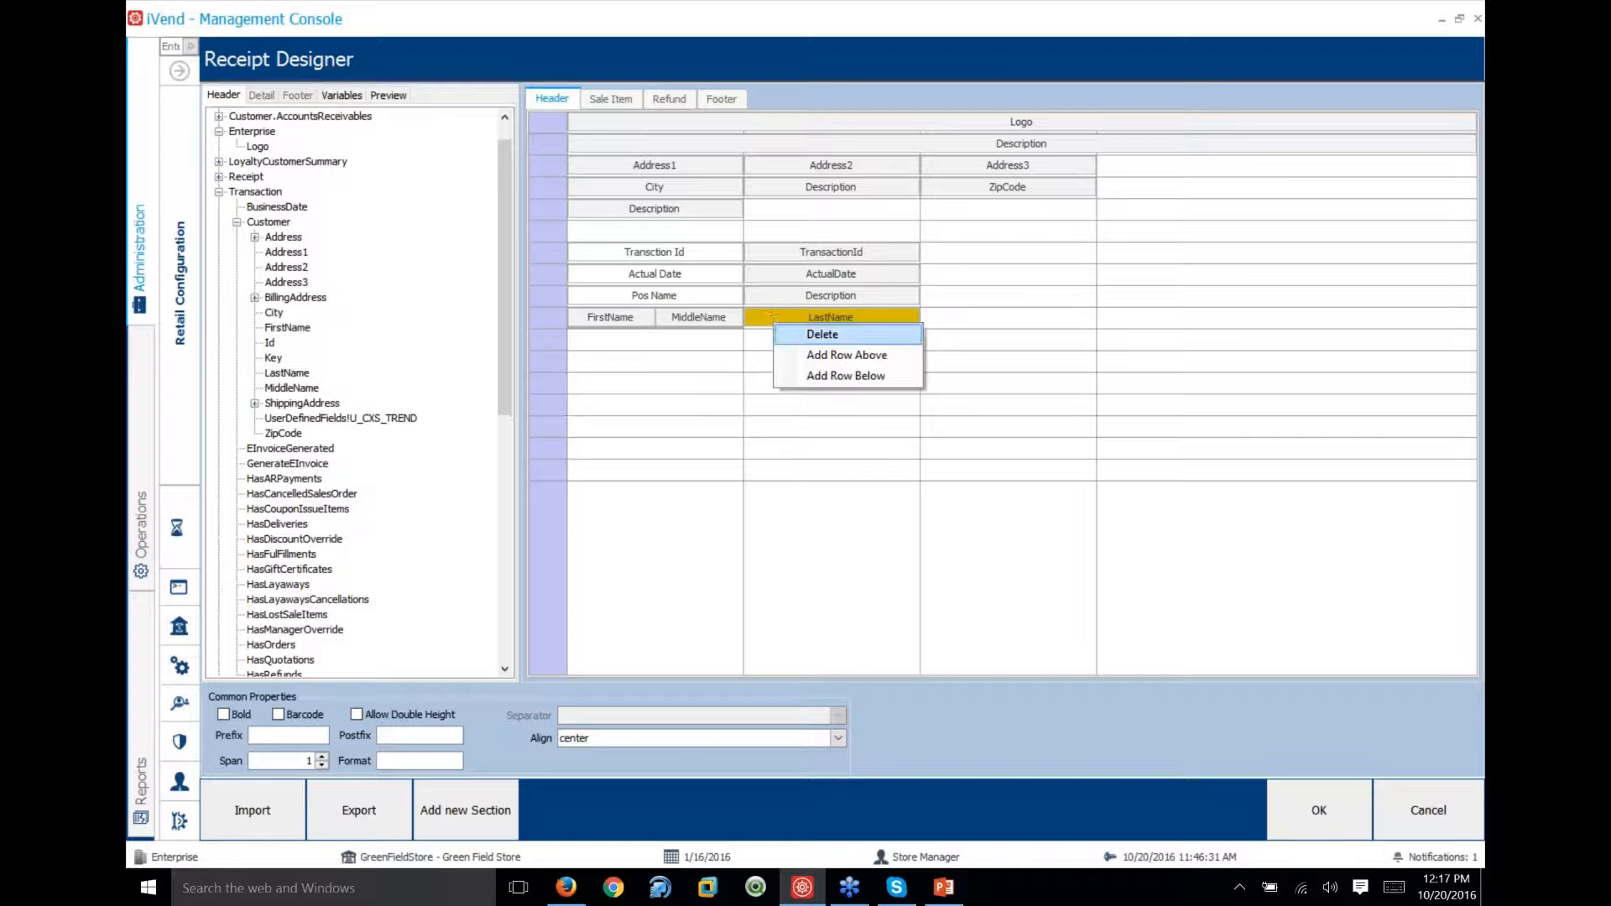
pyautogui.click(801, 334)
pyautogui.click(718, 316)
pyautogui.click(618, 320)
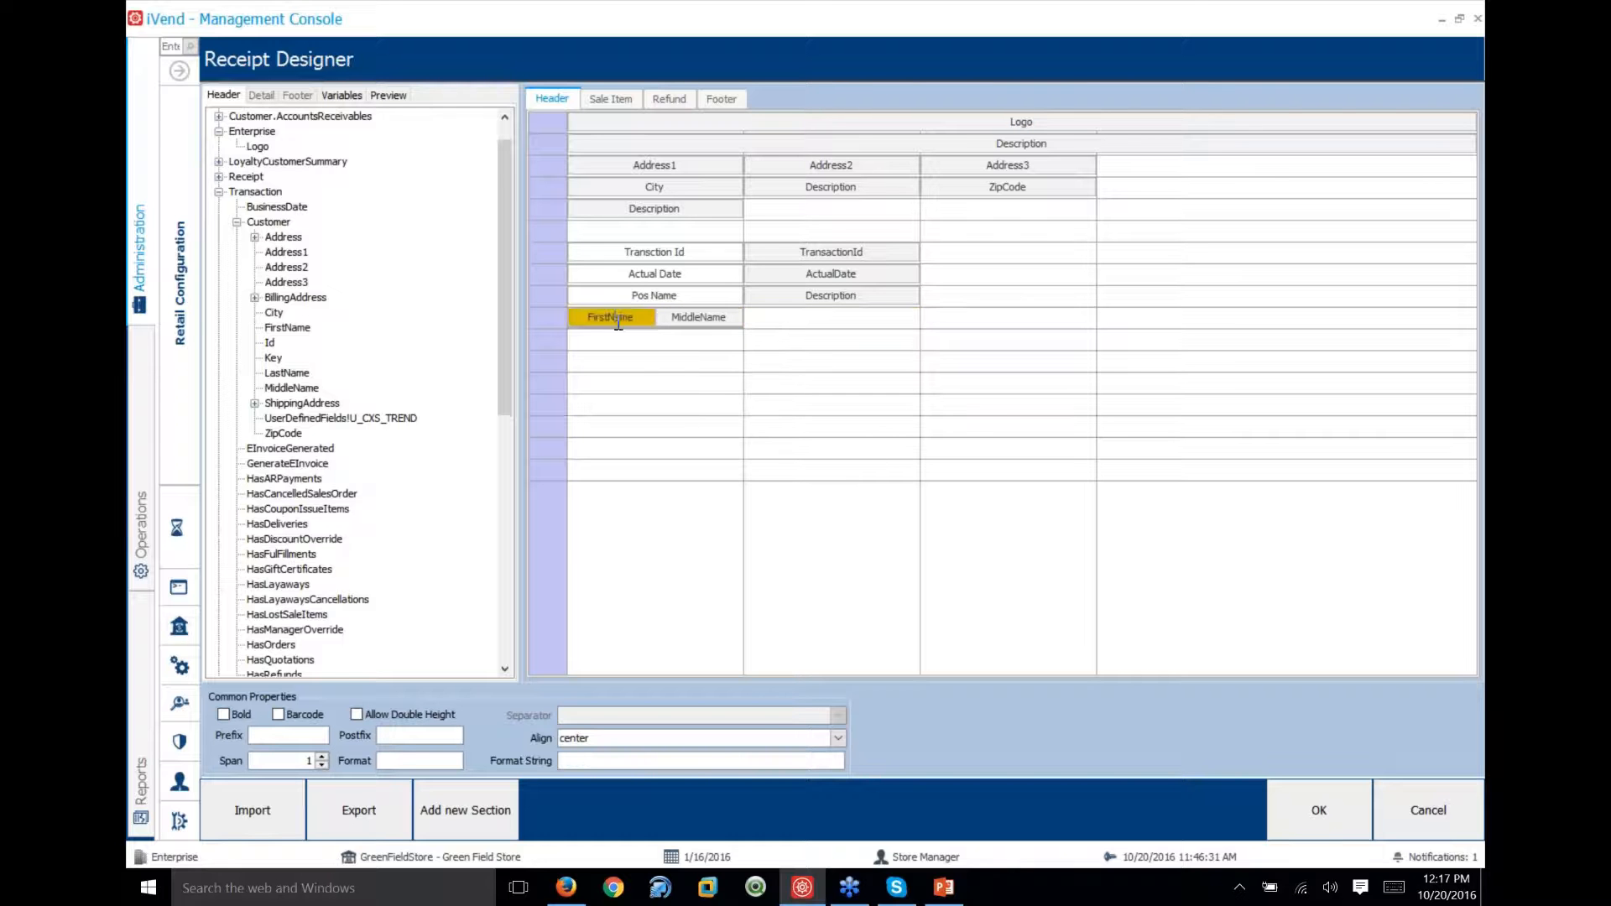
pyautogui.click(682, 318)
pyautogui.rightClick(689, 320)
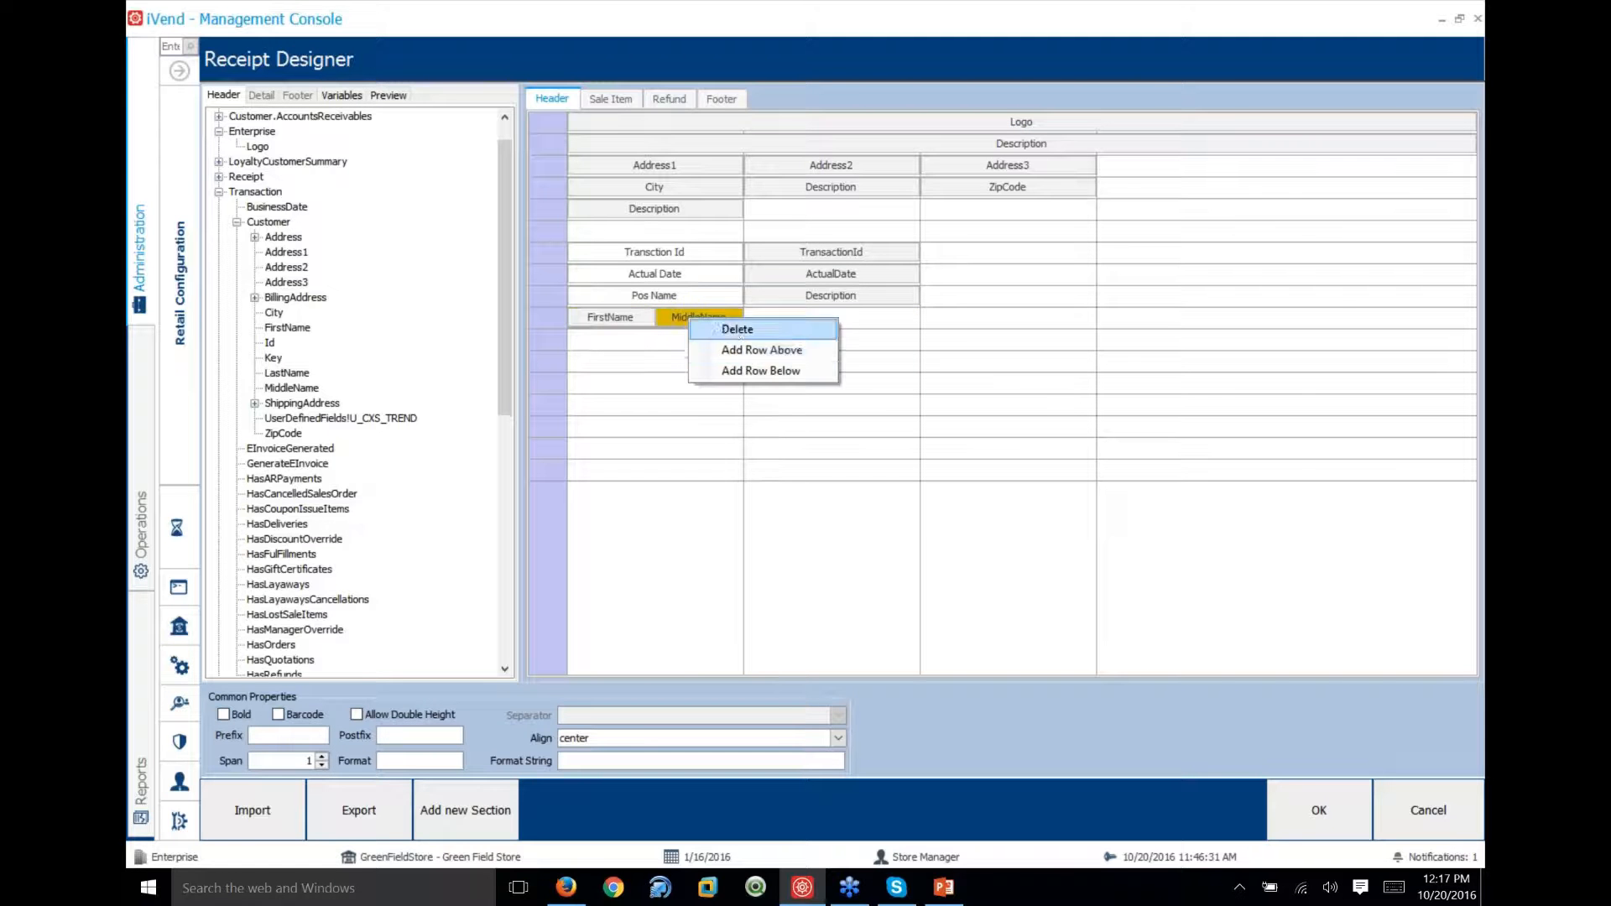
pyautogui.click(739, 334)
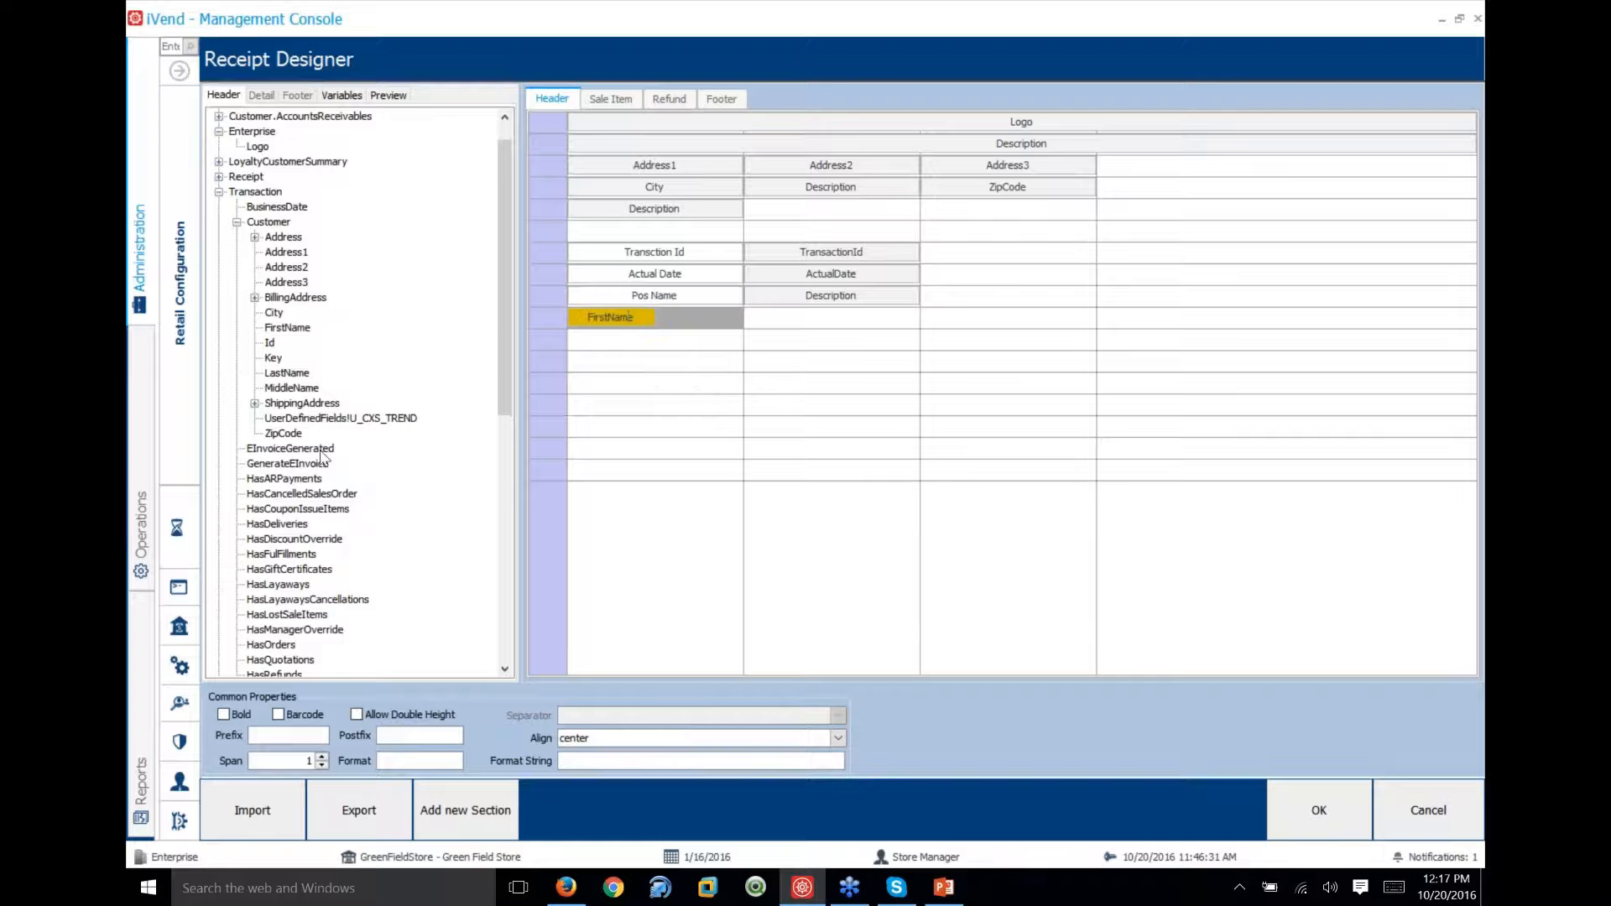
# Place the transaction customer's MiddleName and LastName fields in the second and third columns of the FirstName header row
pyautogui.moveTo(283, 375); pyautogui.dragTo(746, 323)
pyautogui.moveTo(292, 387); pyautogui.dragTo(927, 326)
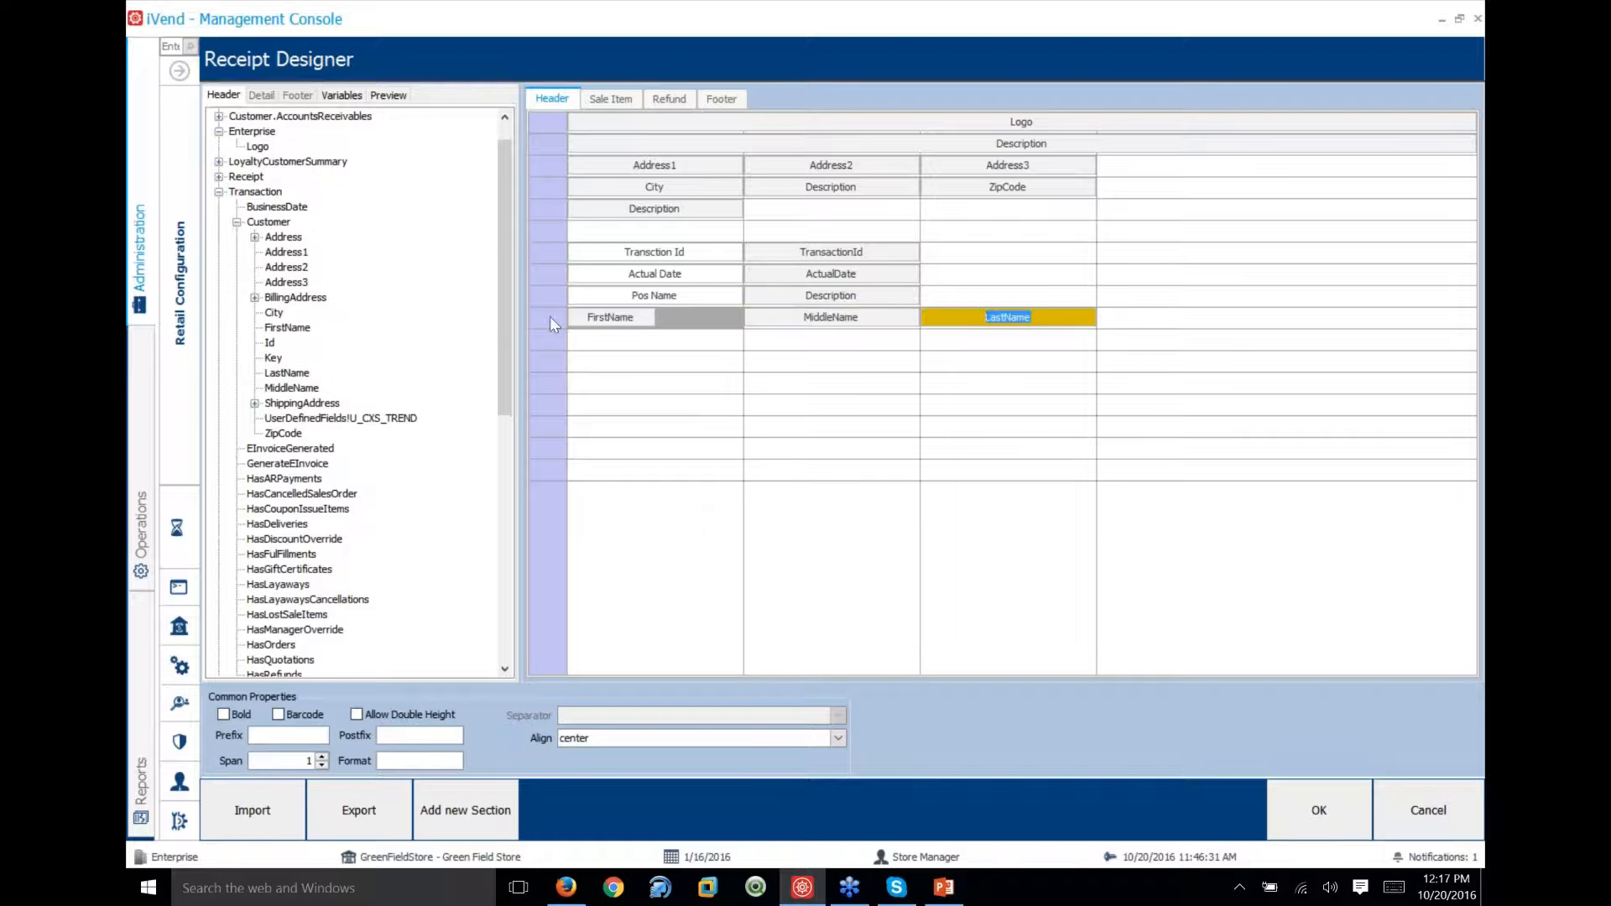
pyautogui.click(238, 224)
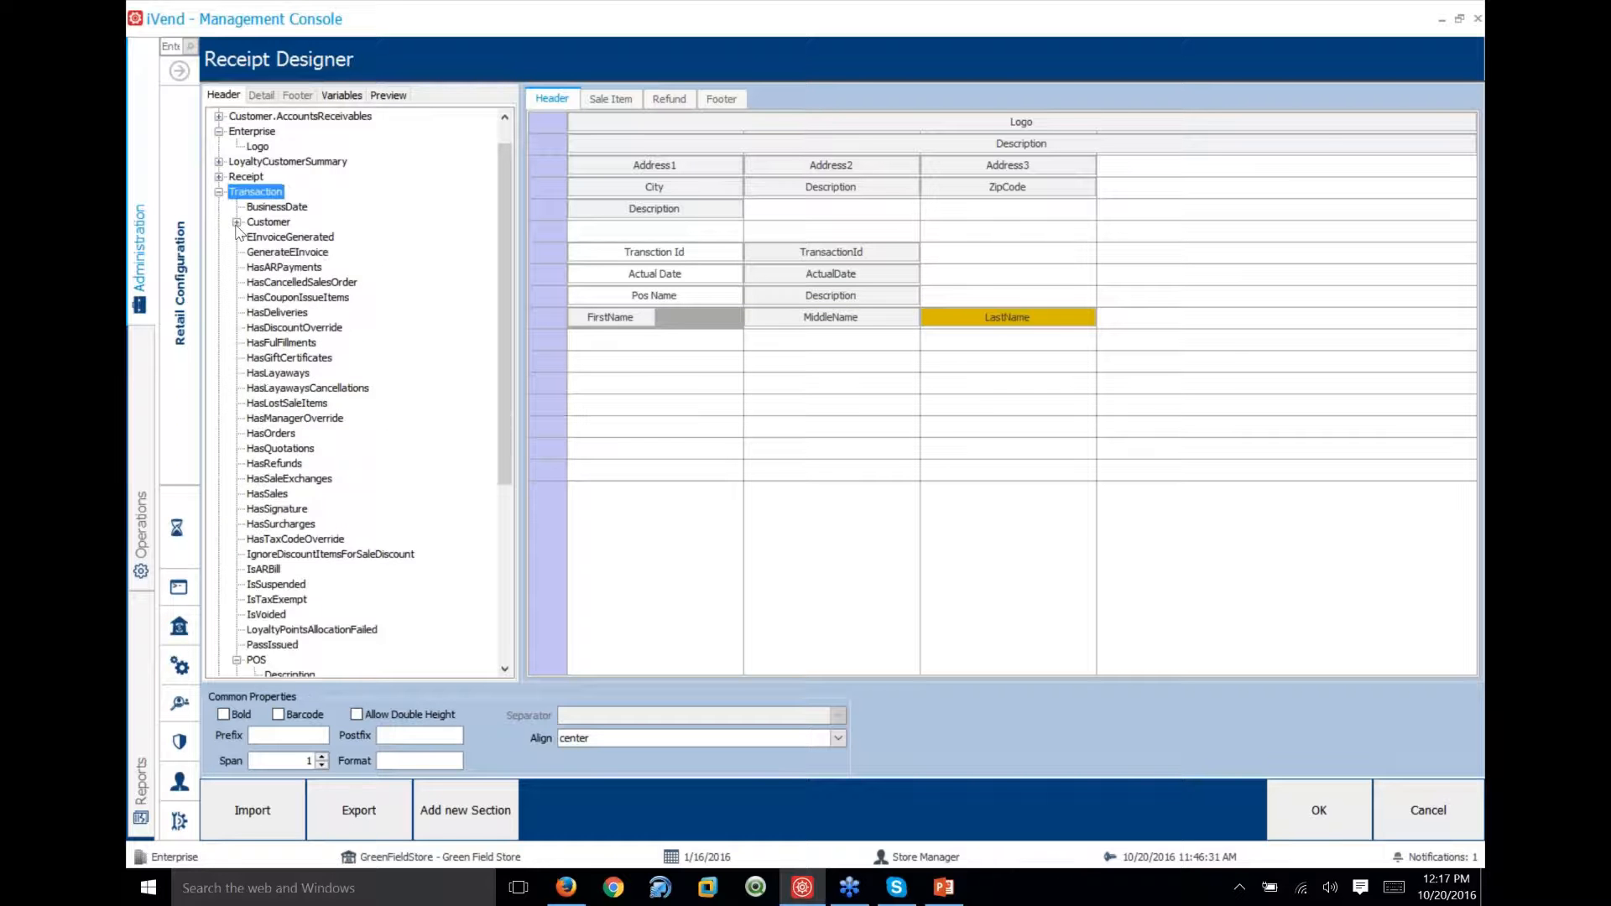
# Expand the User fields under Transaction in the header field tree
pyautogui.scroll(-4, 265, 318)
pyautogui.scroll(-2, 265, 317)
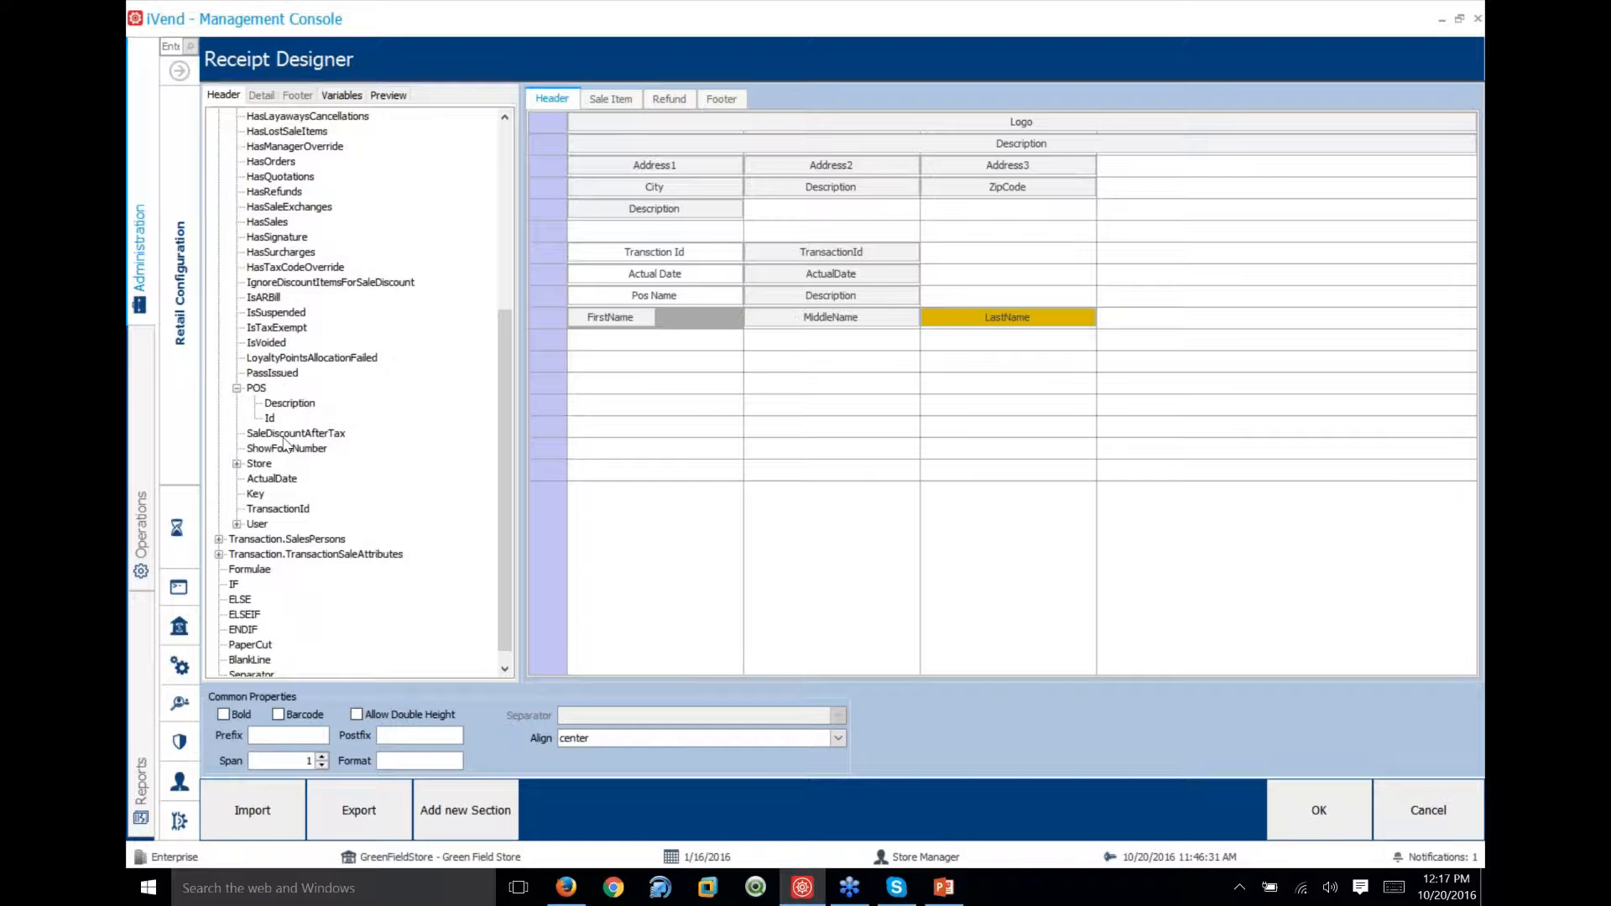
pyautogui.click(237, 524)
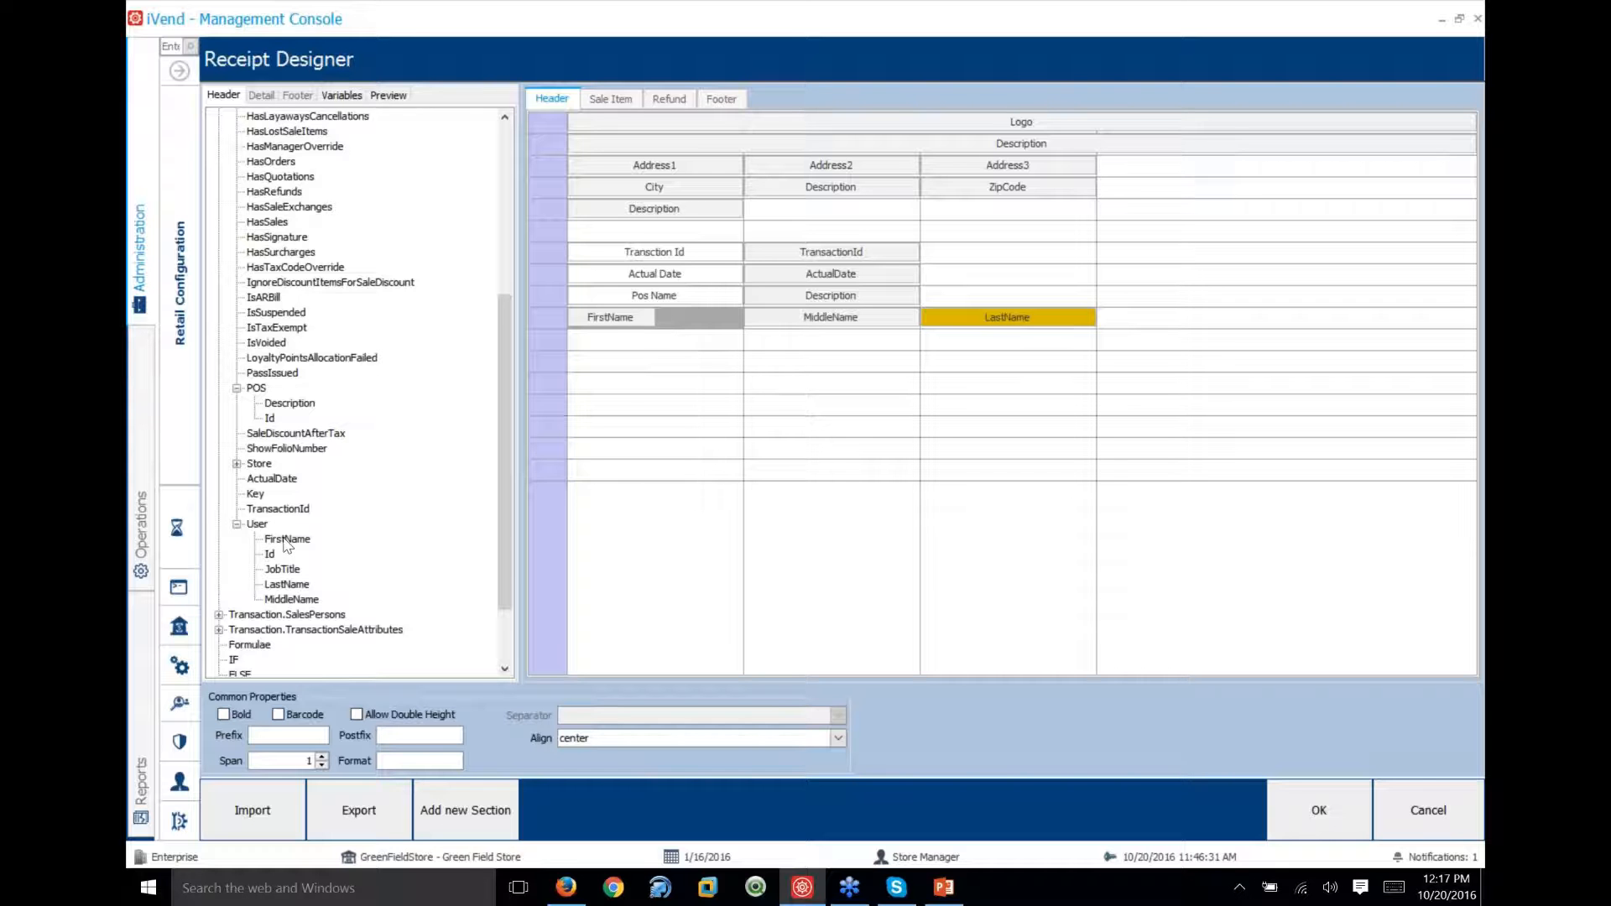
# Add a "User Info" text label in the first column, two rows below the customer name row
pyautogui.rightClick(605, 367)
pyautogui.click(596, 346)
pyautogui.scroll(7, 336, 378)
pyautogui.moveTo(239, 117); pyautogui.dragTo(601, 360)
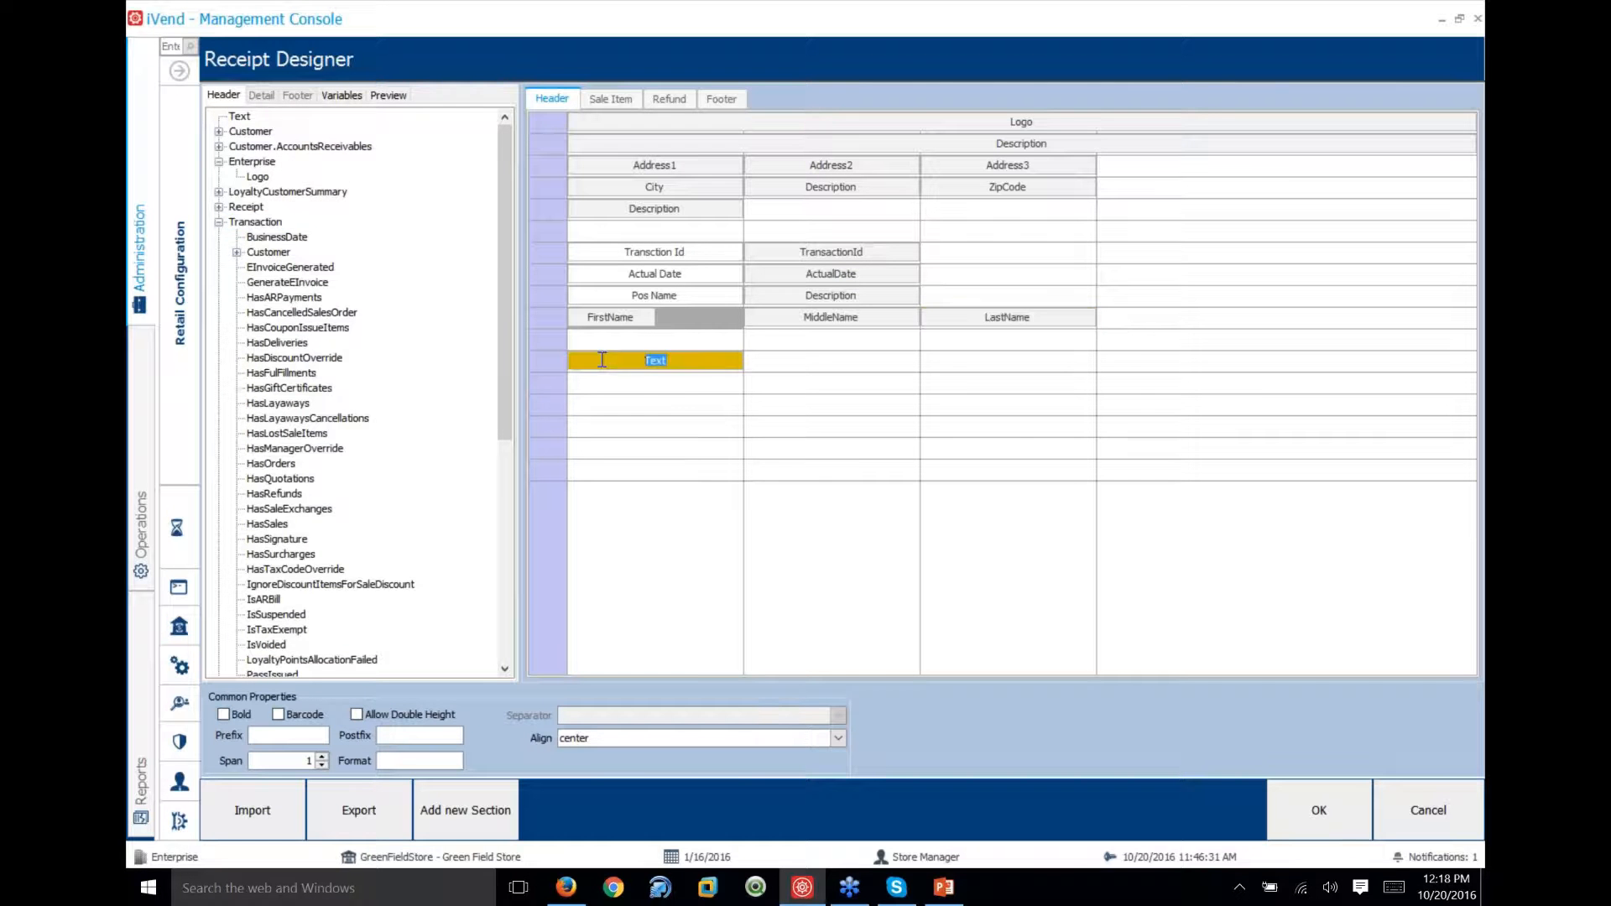
pyautogui.write('We')
pyautogui.write('nf')
pyautogui.press('BackSpace')
pyautogui.press('BackSpace')
pyautogui.write('nfo')
# Place the transaction user's FirstName, LastName and Id fields across the row below User Info and collapse the Transaction fields
pyautogui.moveTo(510, 335); pyautogui.dragTo(510, 525)
pyautogui.moveTo(272, 514); pyautogui.dragTo(643, 379)
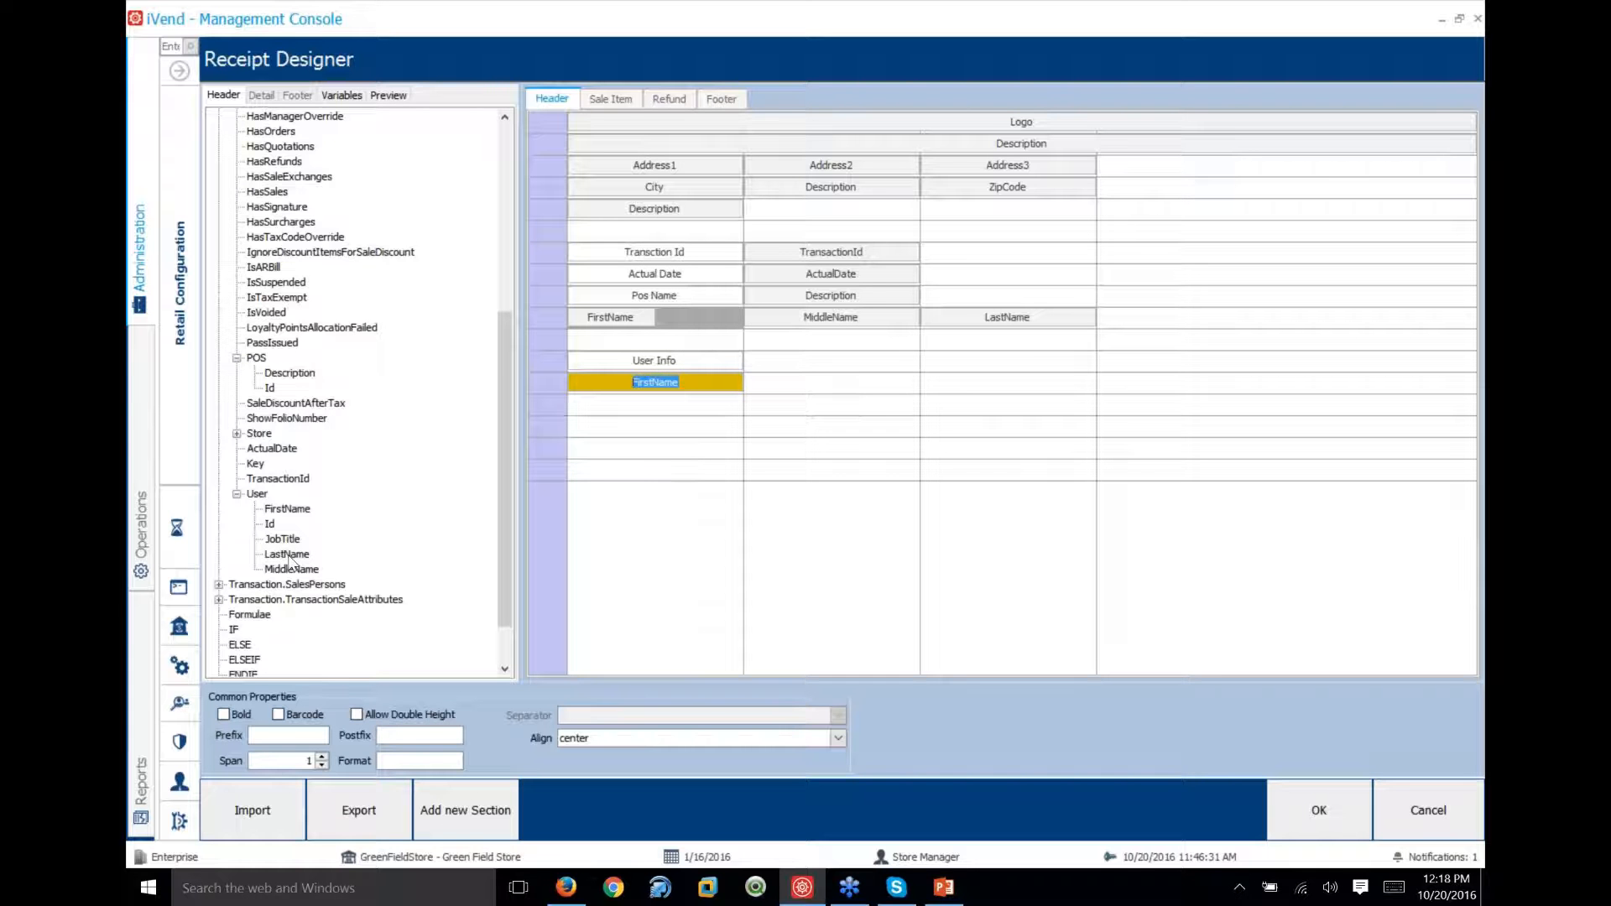
pyautogui.moveTo(288, 557); pyautogui.dragTo(805, 383)
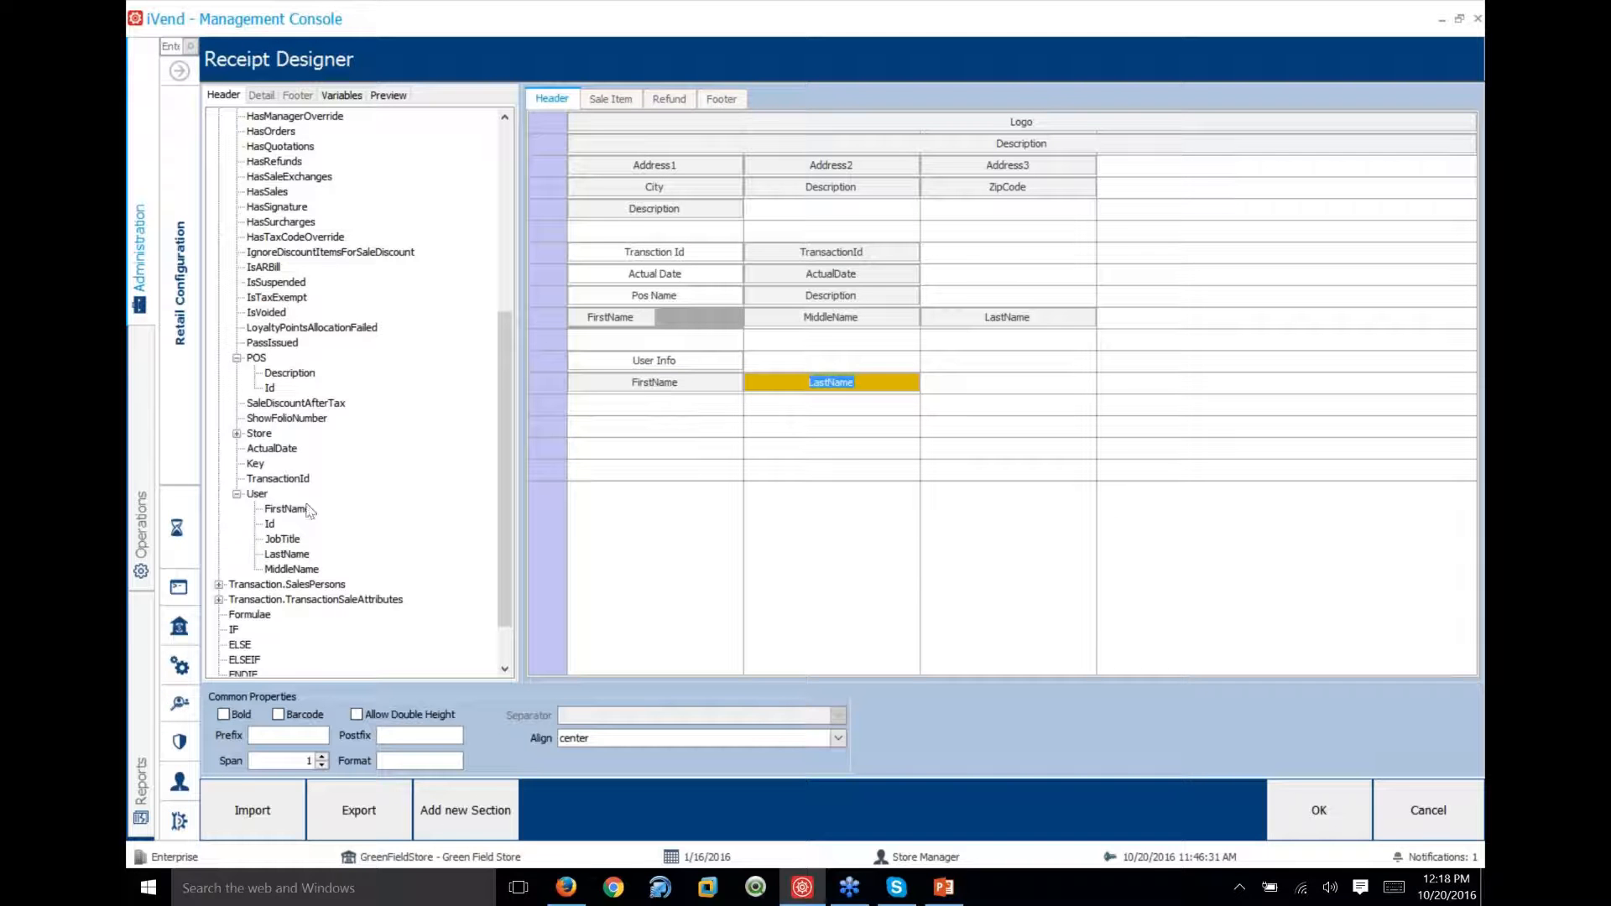
pyautogui.moveTo(269, 523); pyautogui.dragTo(967, 383)
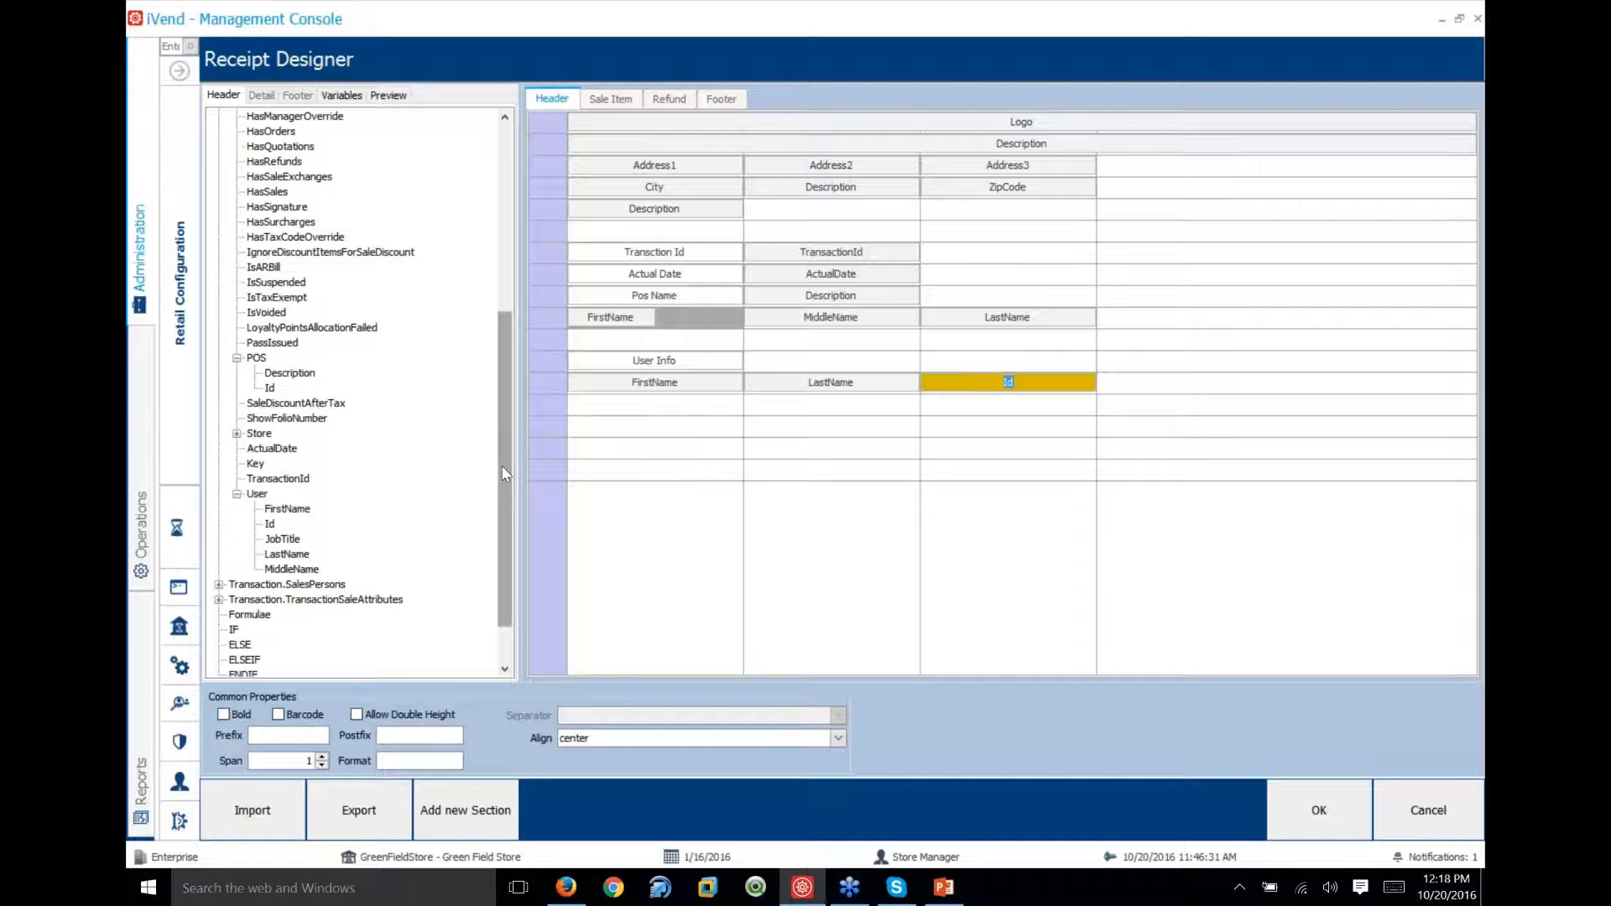
pyautogui.moveTo(505, 398); pyautogui.dragTo(513, 212)
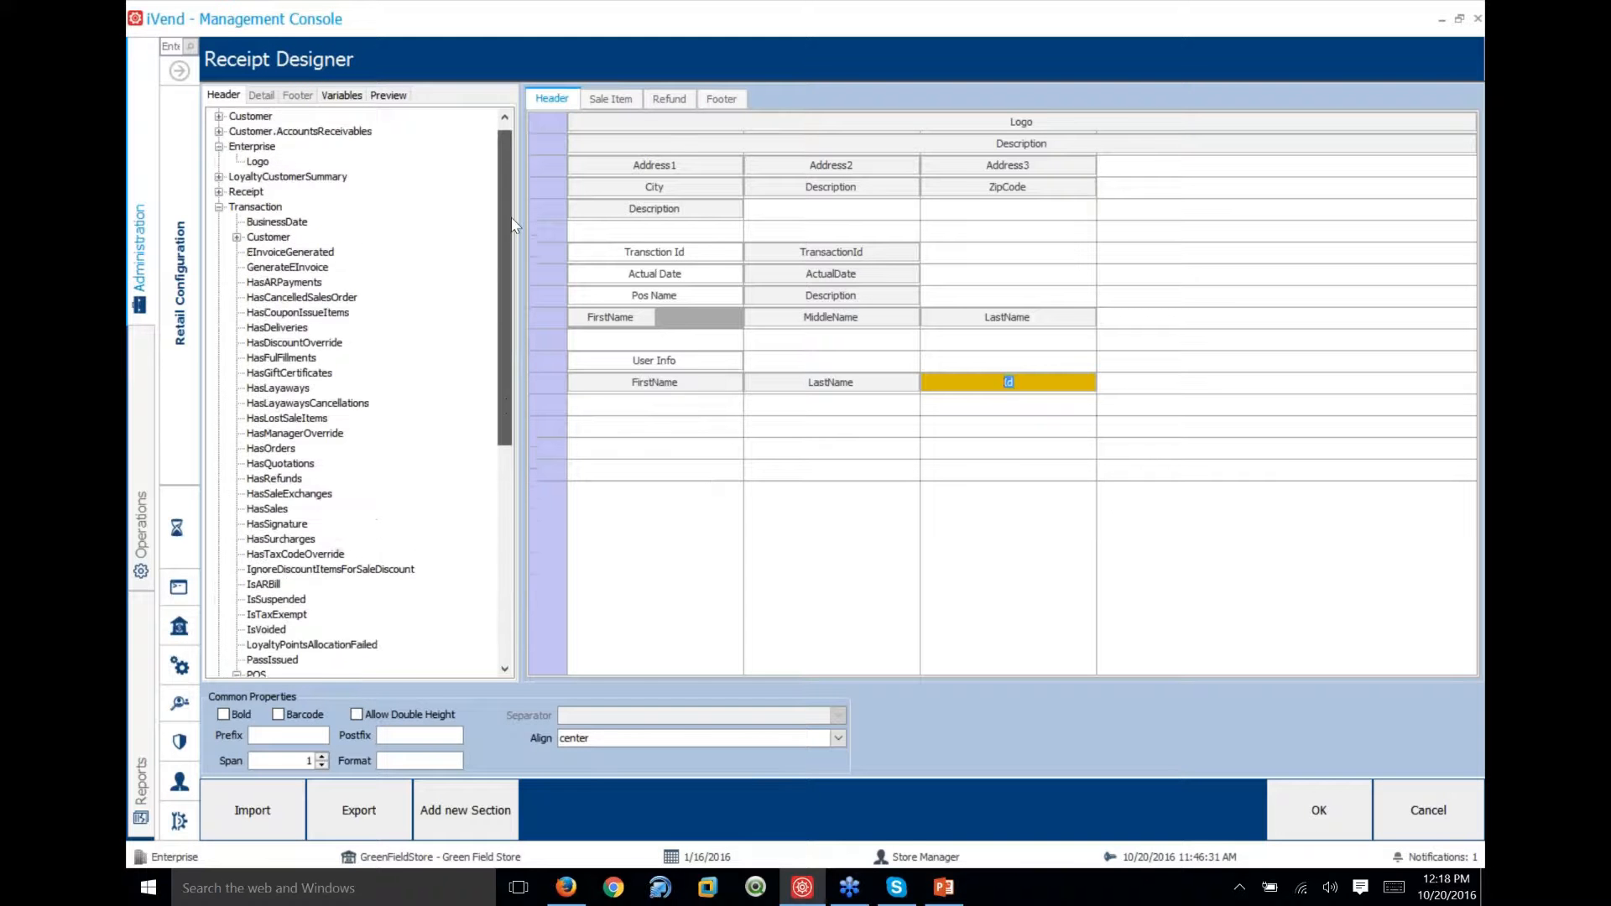
pyautogui.click(219, 221)
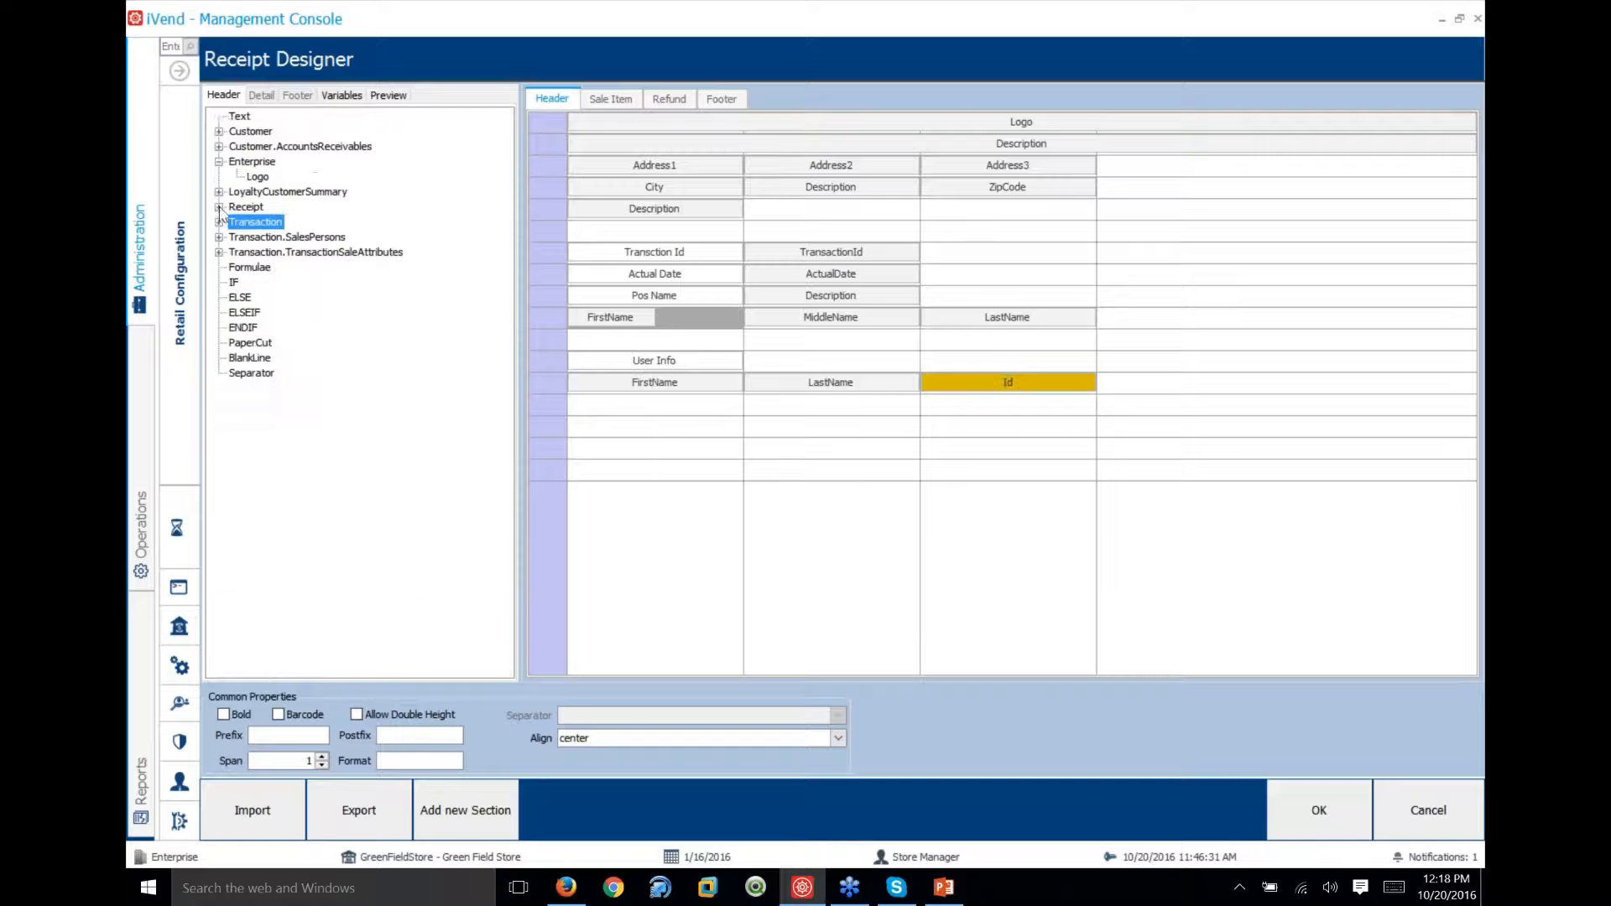
pyautogui.click(246, 120)
pyautogui.moveTo(246, 120); pyautogui.dragTo(588, 423)
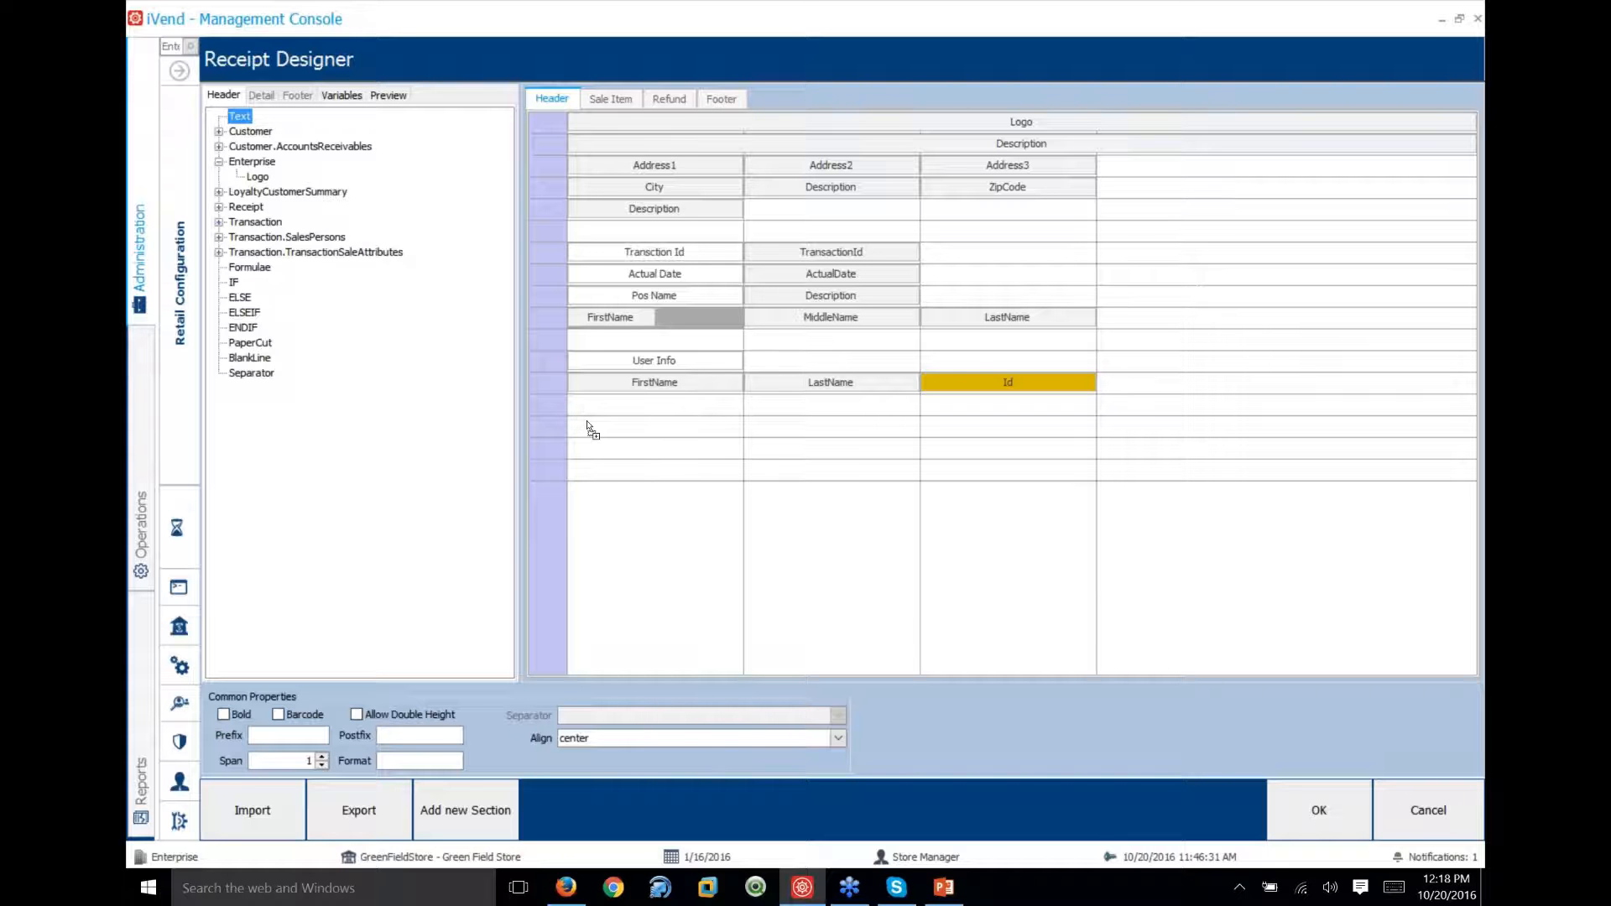
pyautogui.moveTo(588, 423); pyautogui.dragTo(587, 424)
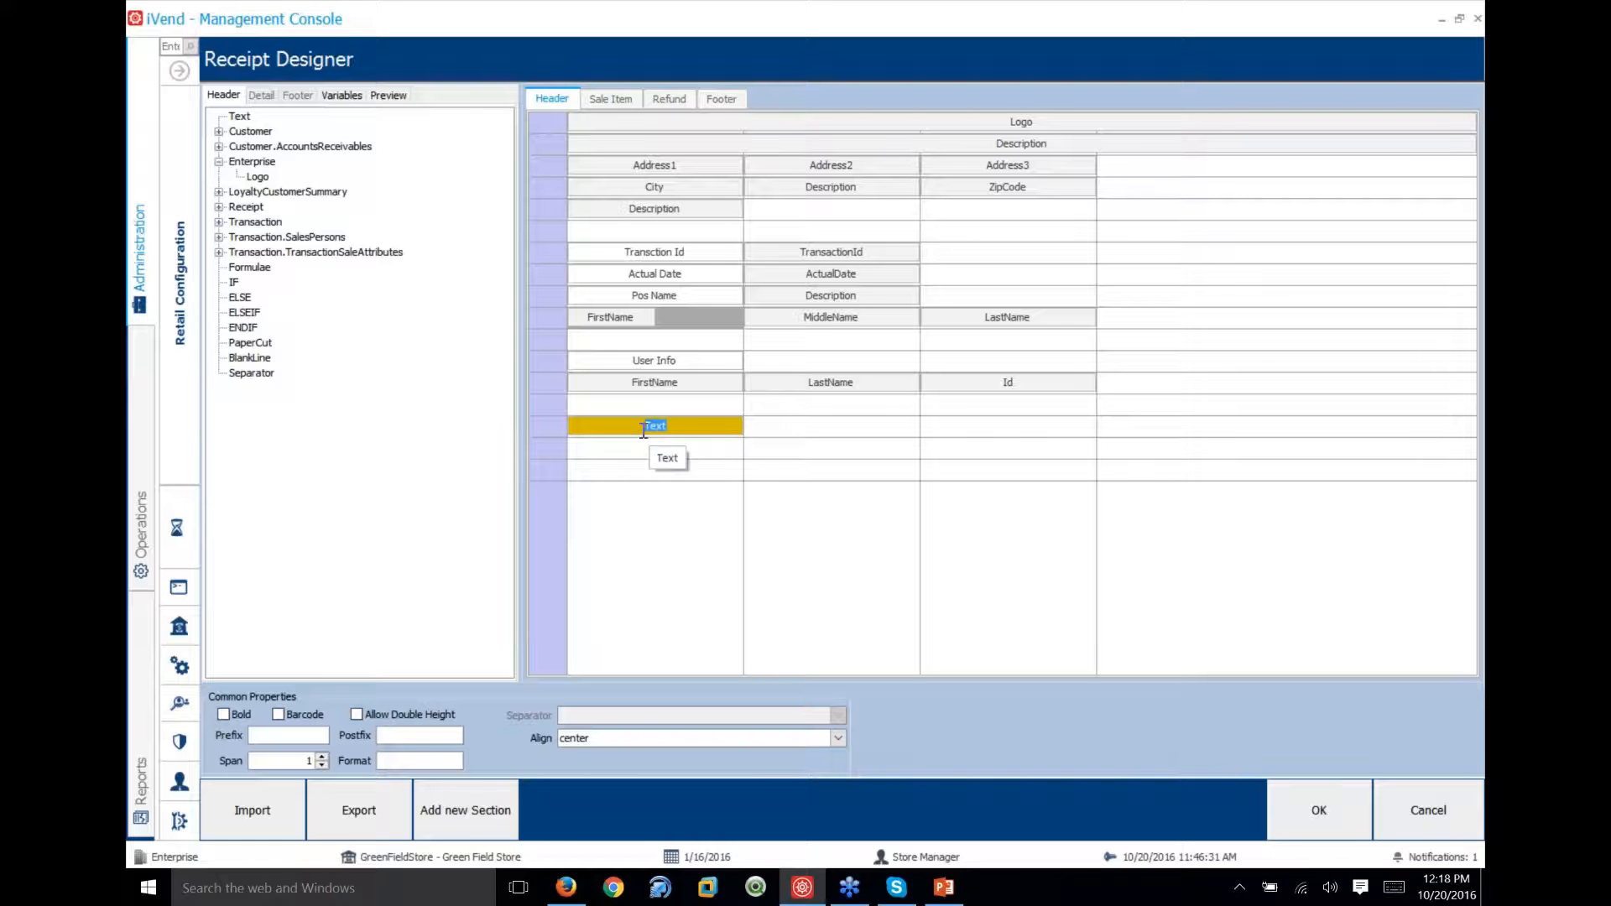
pyautogui.rightClick(621, 421)
pyautogui.click(651, 435)
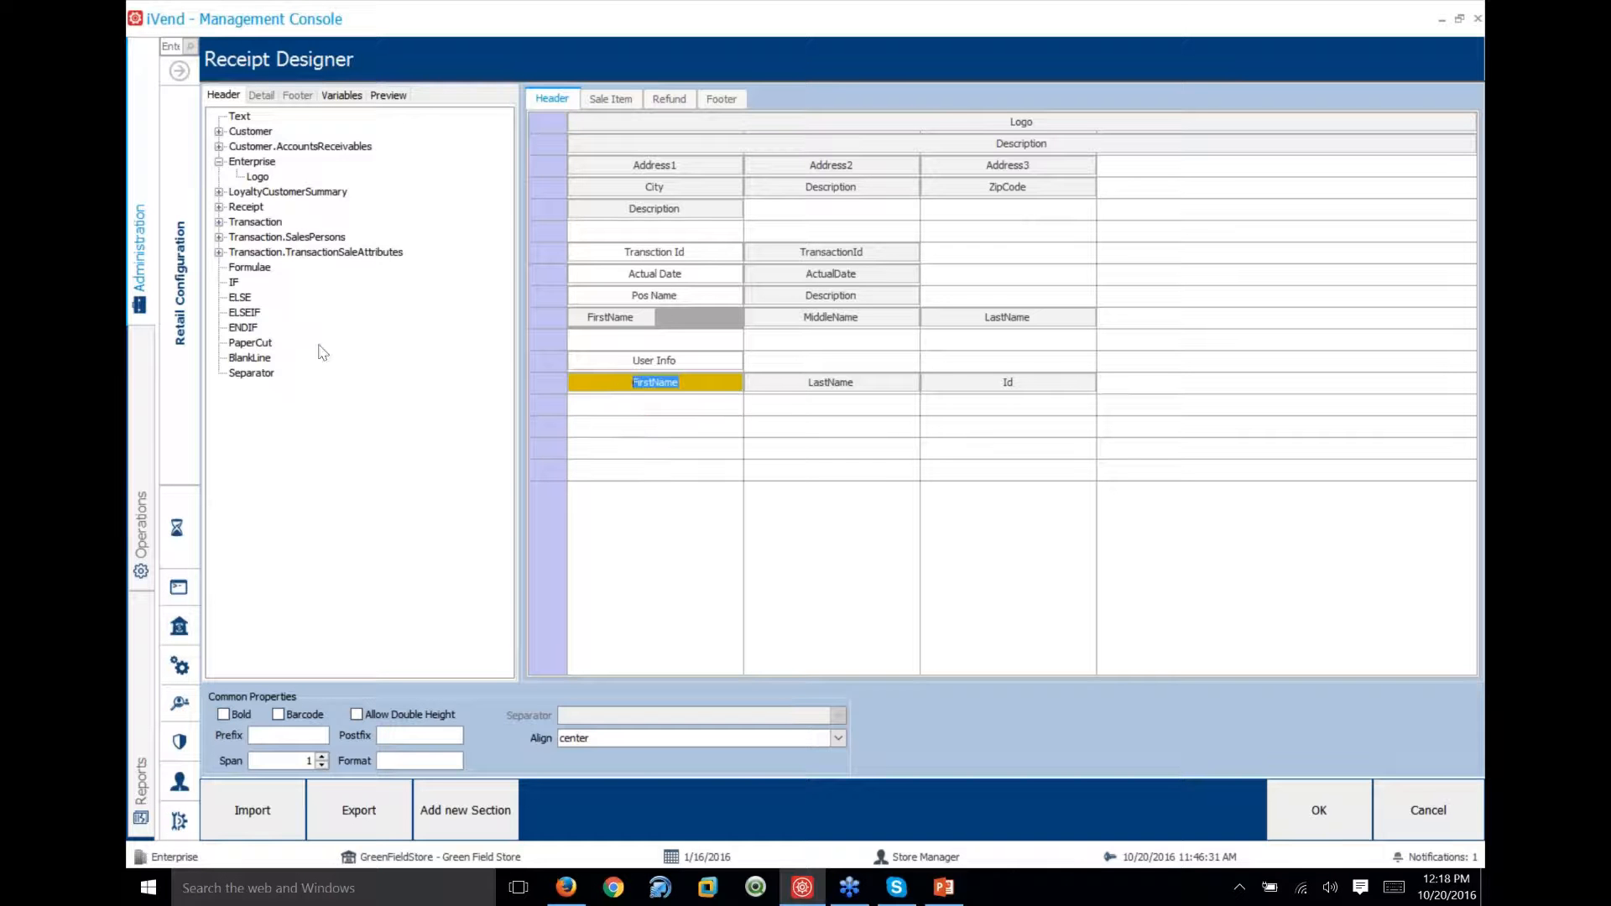
# Add a separator line below the user name row and set its separator character to *
pyautogui.click(249, 360)
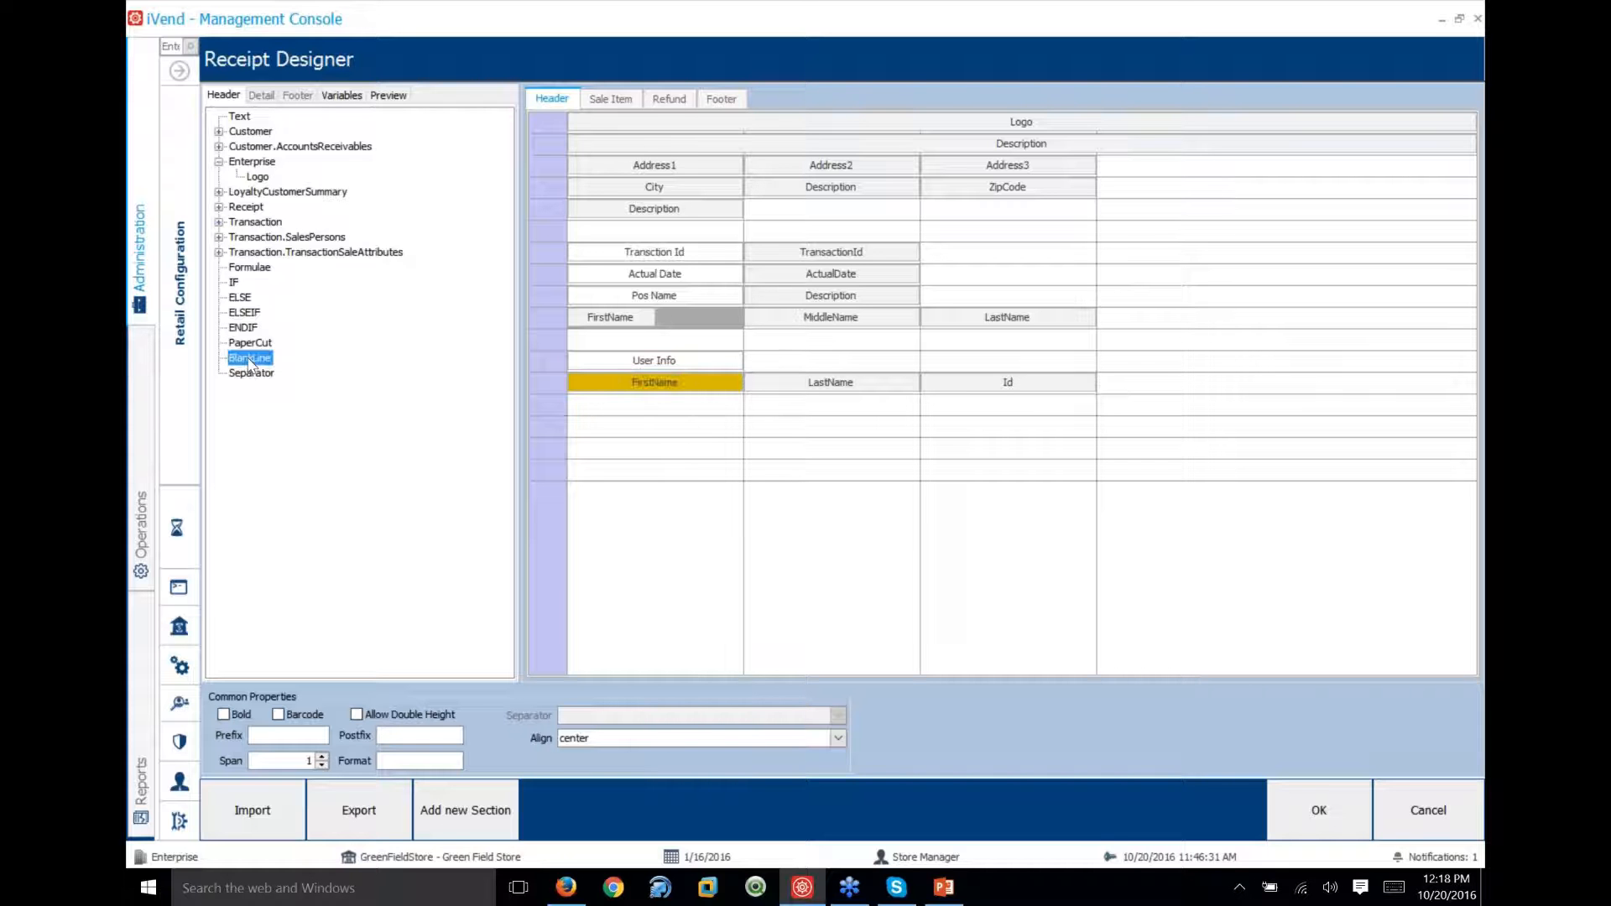
pyautogui.click(247, 375)
pyautogui.moveTo(249, 378); pyautogui.dragTo(602, 404)
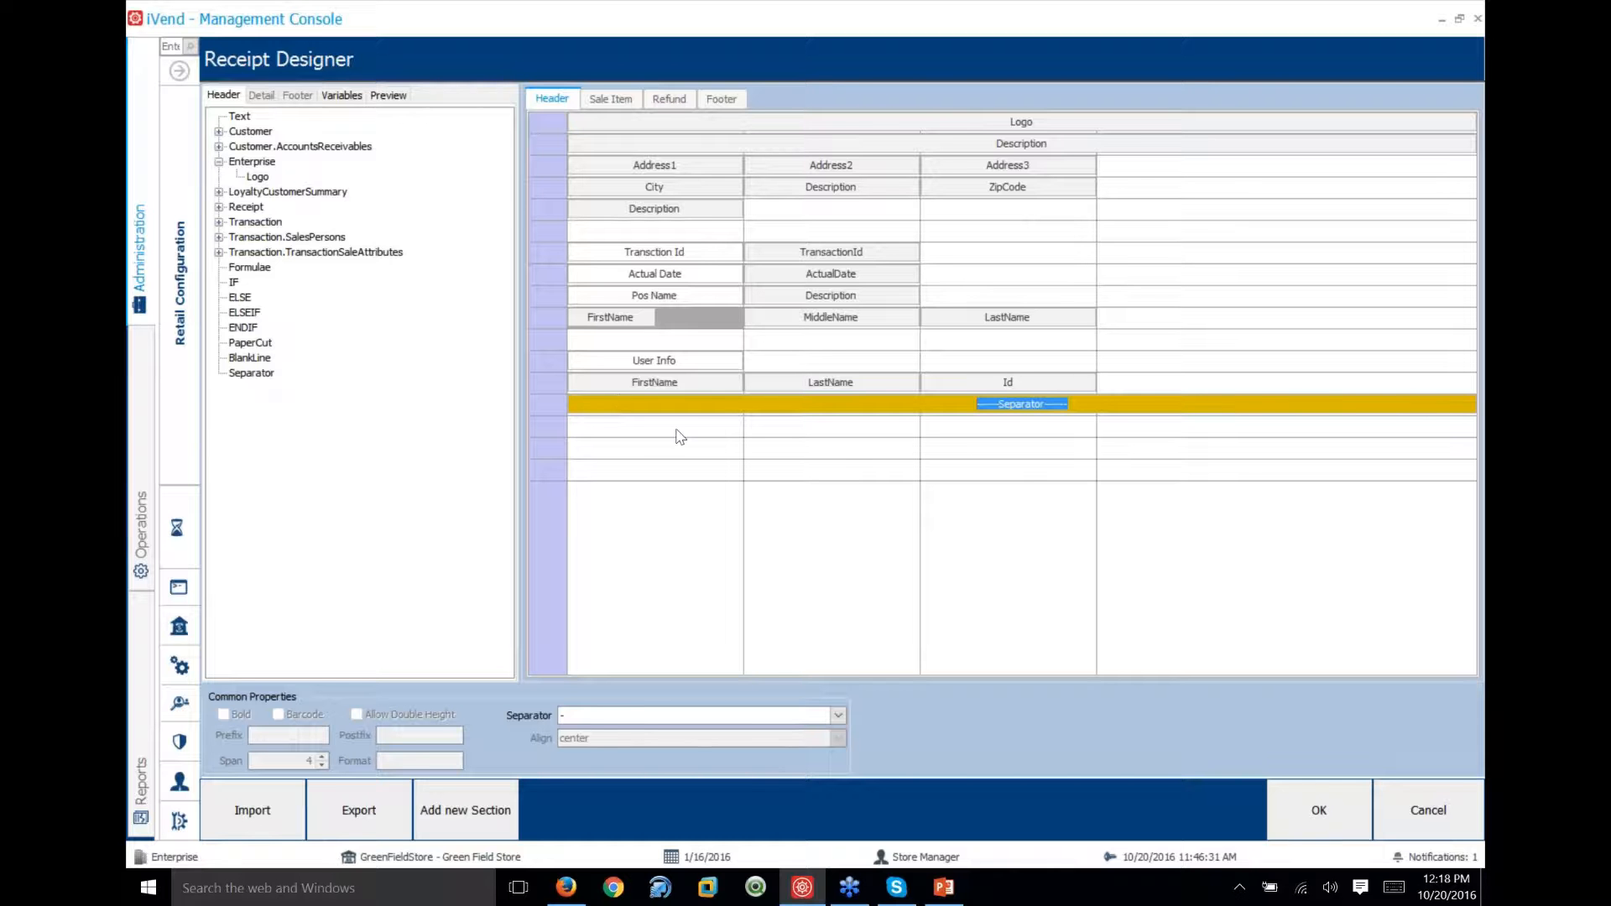
pyautogui.click(615, 718)
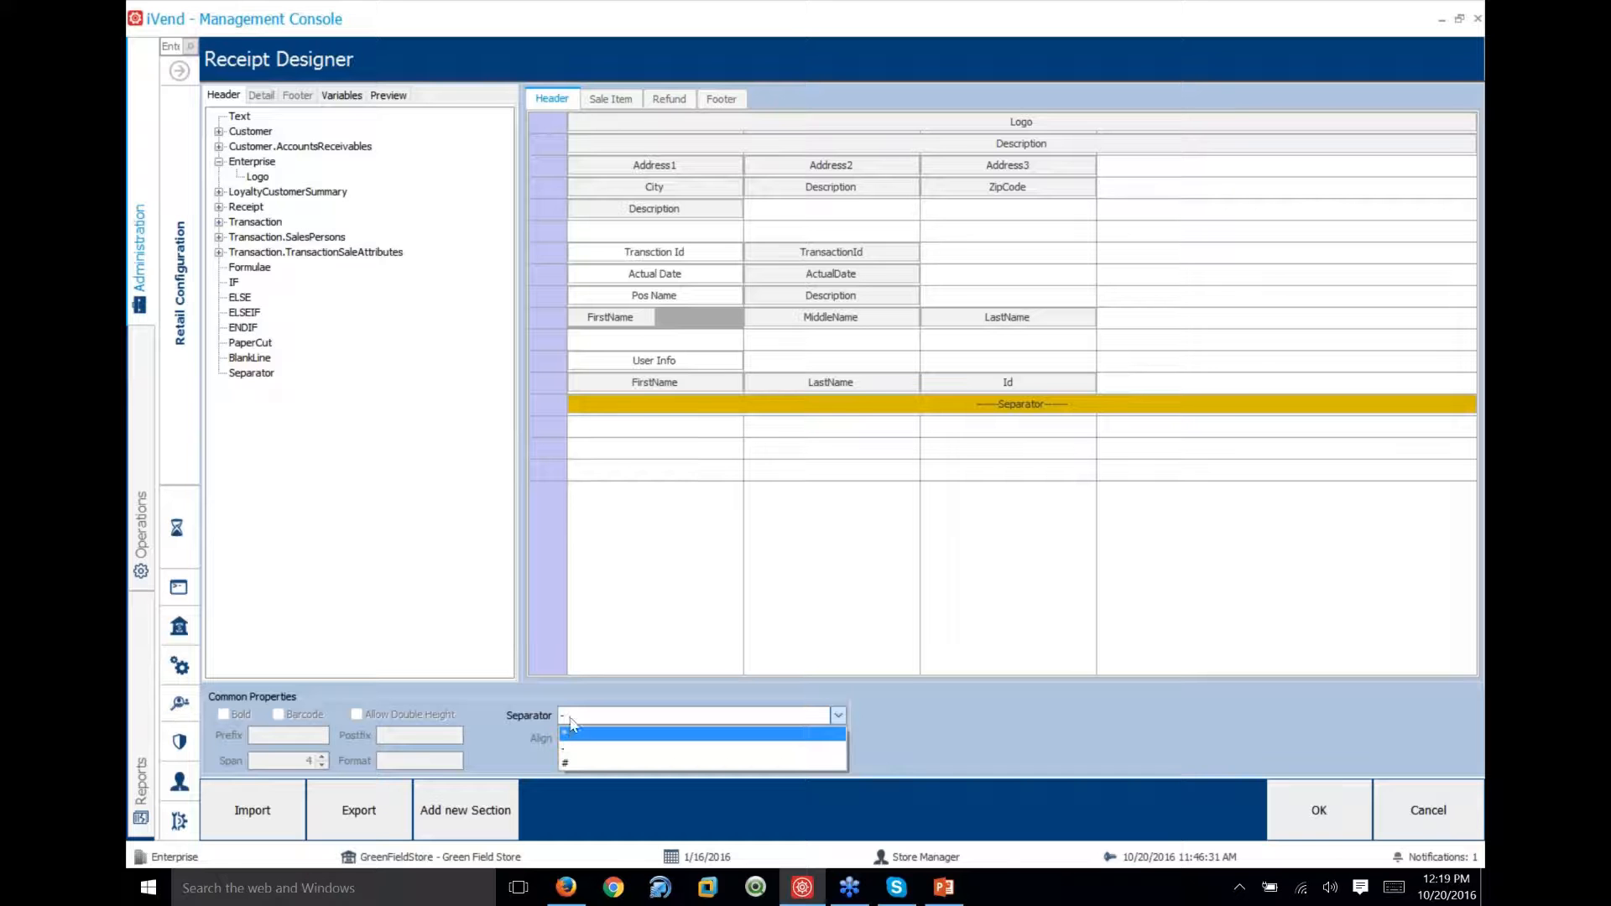
pyautogui.click(573, 734)
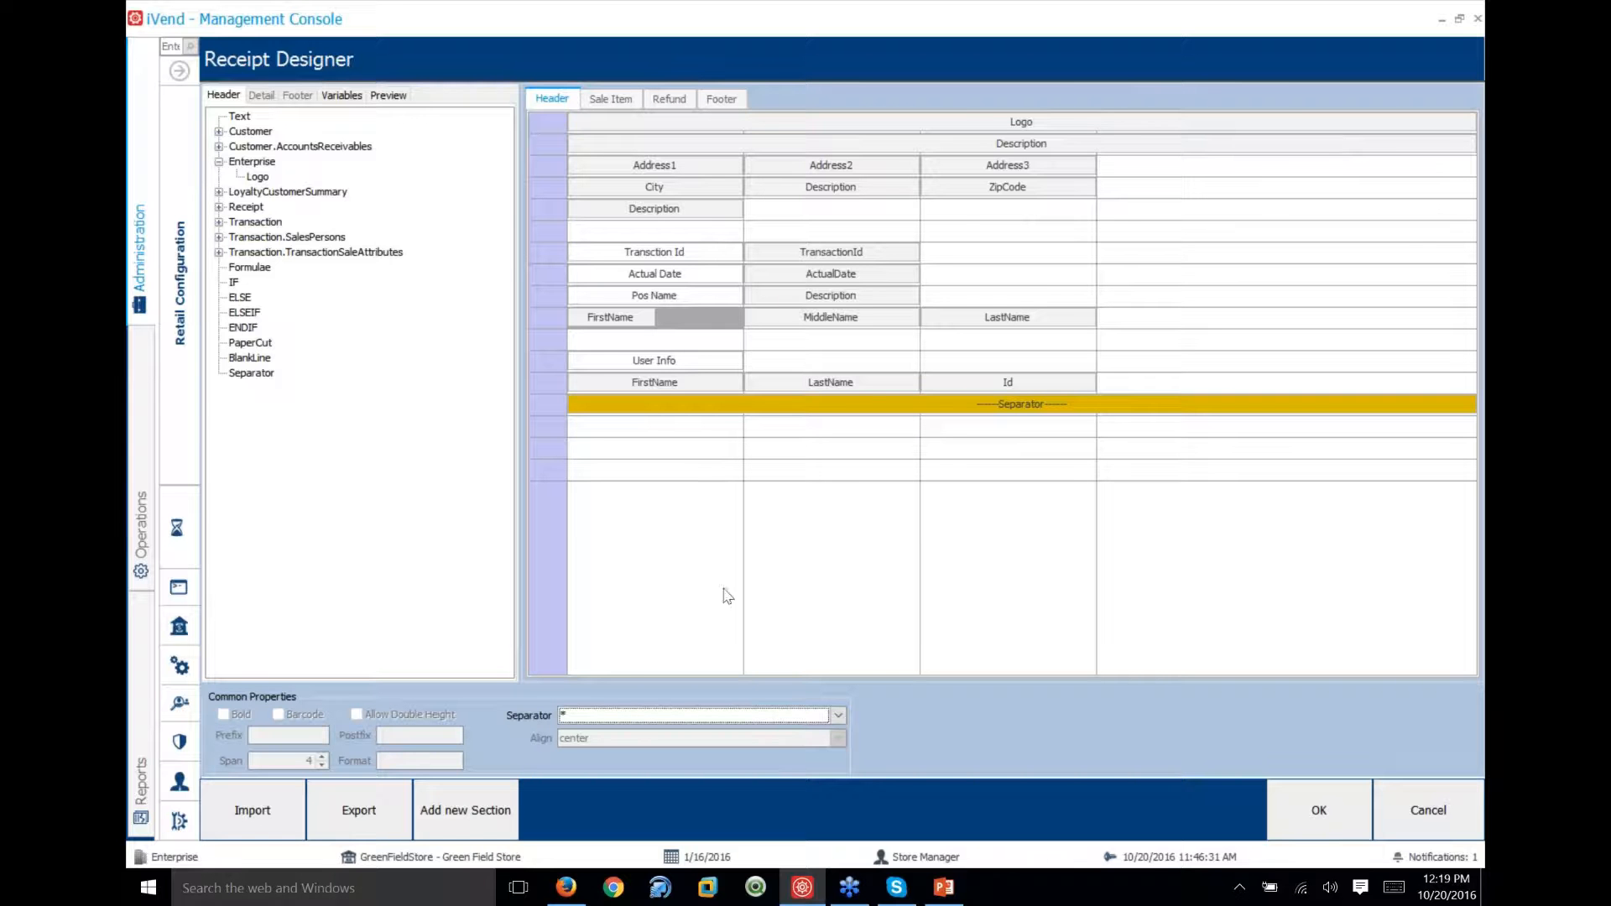
# In the Sale Item section, add "Item" and "Description" text labels in the first two columns of the upper heading area
pyautogui.click(615, 99)
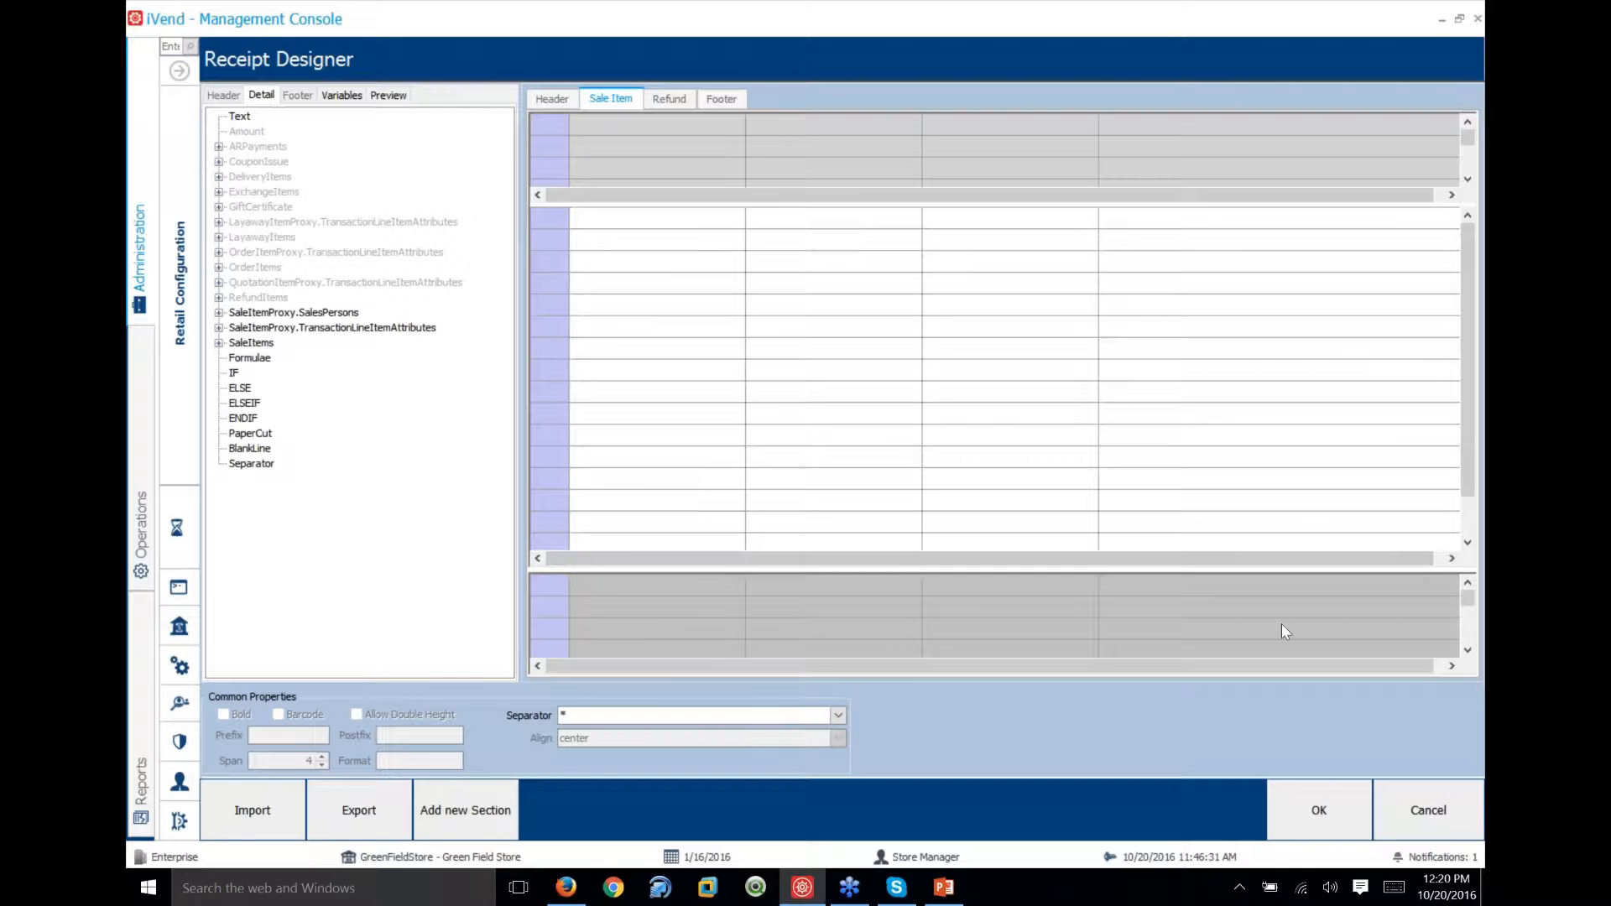
pyautogui.click(218, 312)
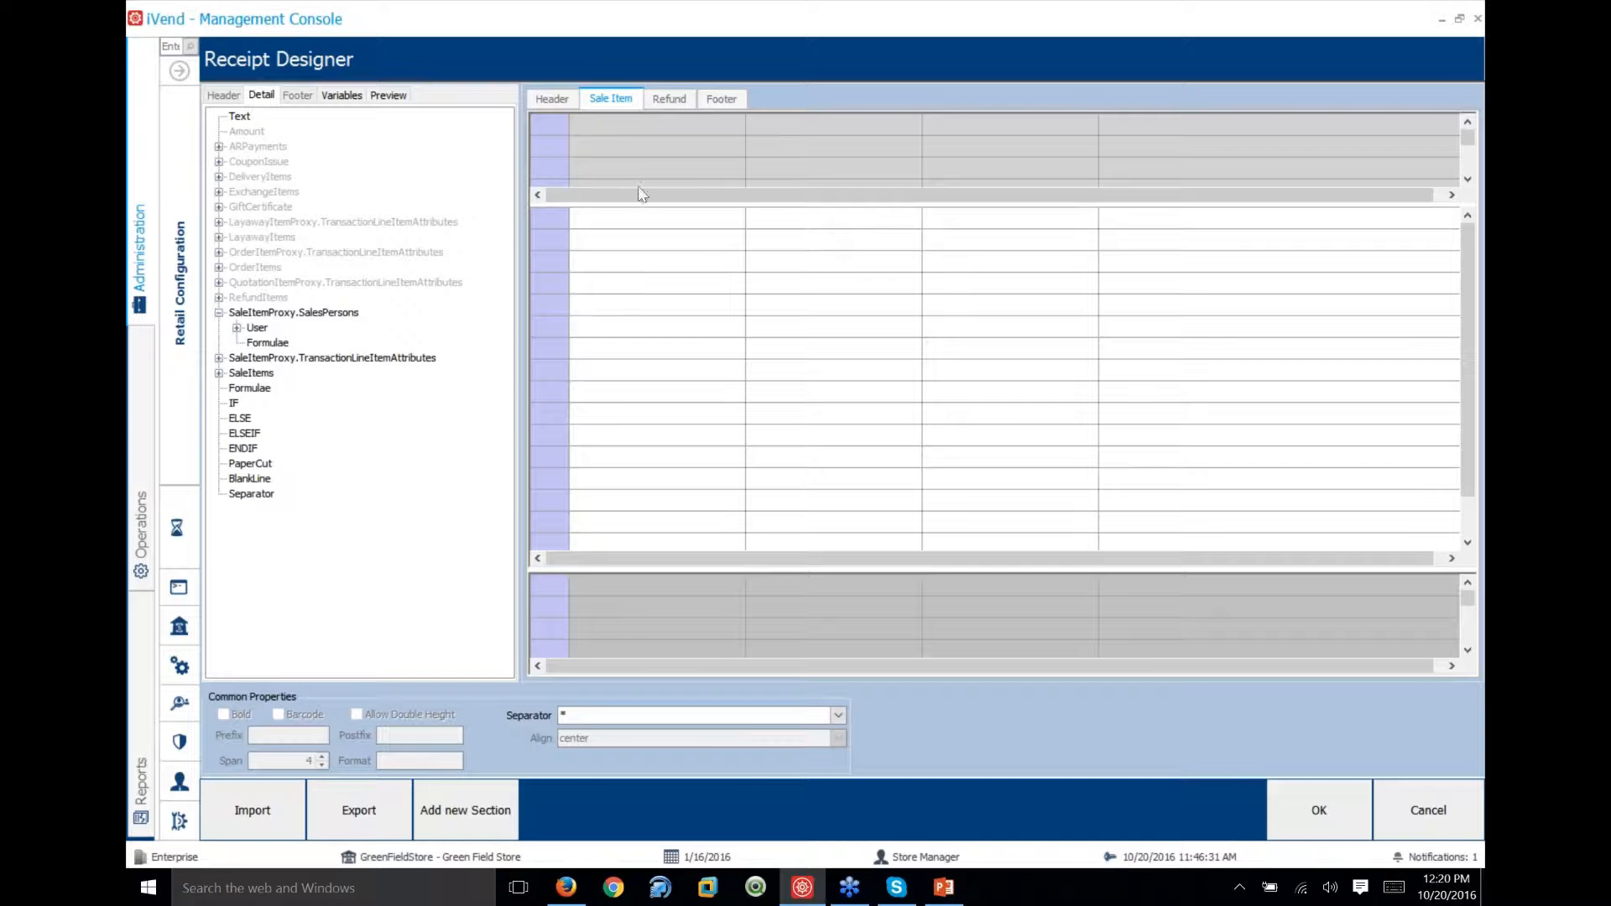
pyautogui.moveTo(216, 115); pyautogui.dragTo(663, 167)
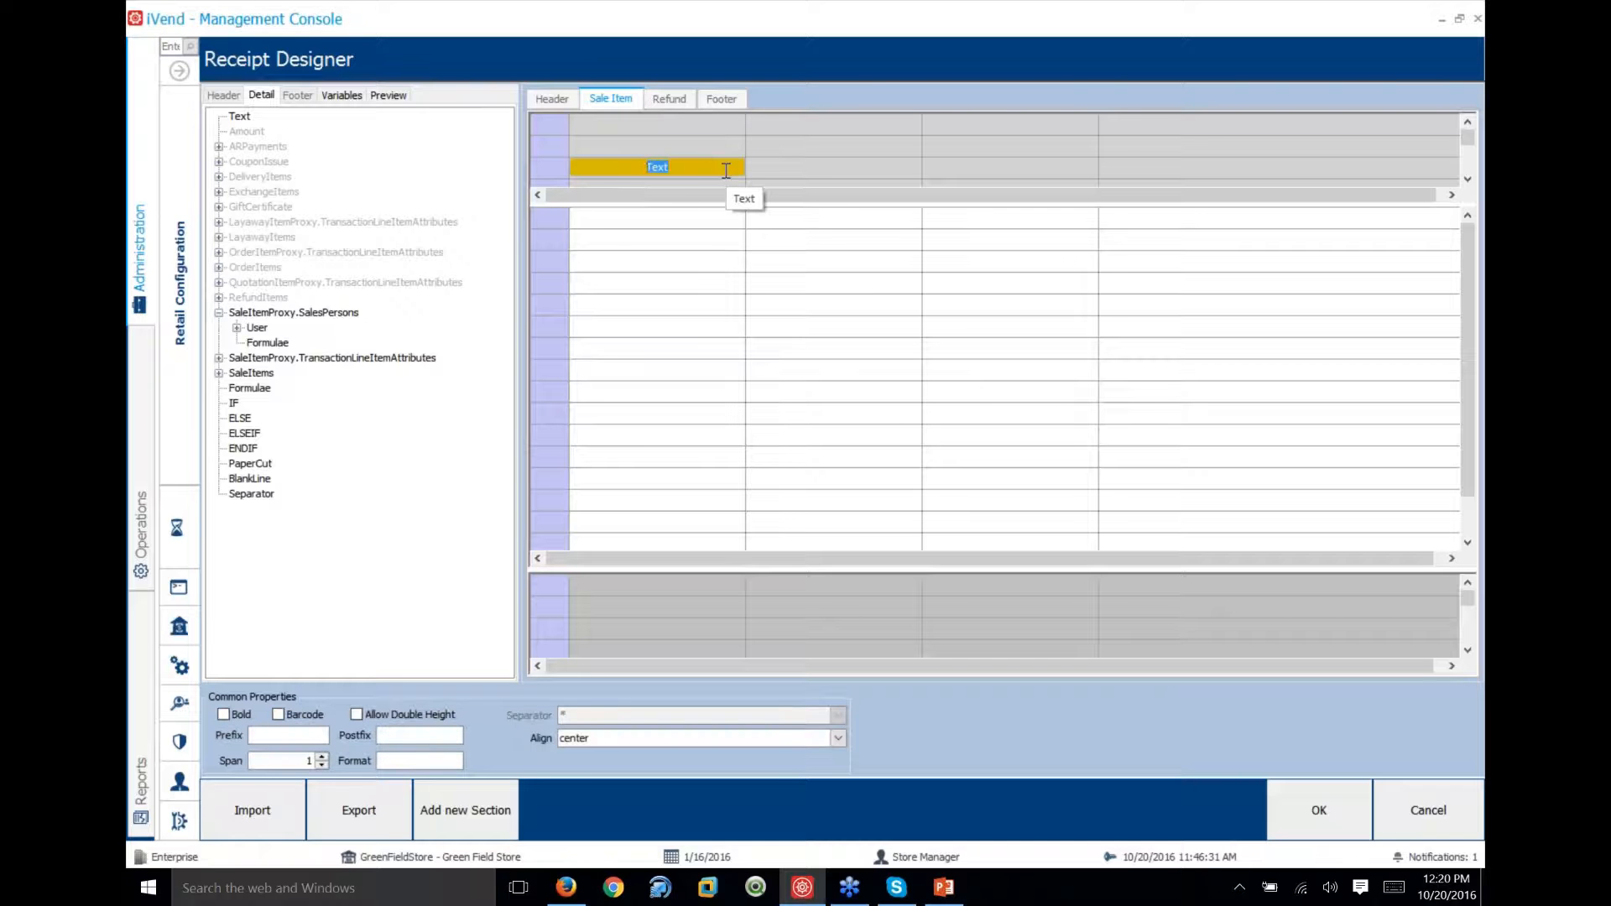
pyautogui.write('Item')
pyautogui.moveTo(239, 117); pyautogui.dragTo(846, 172)
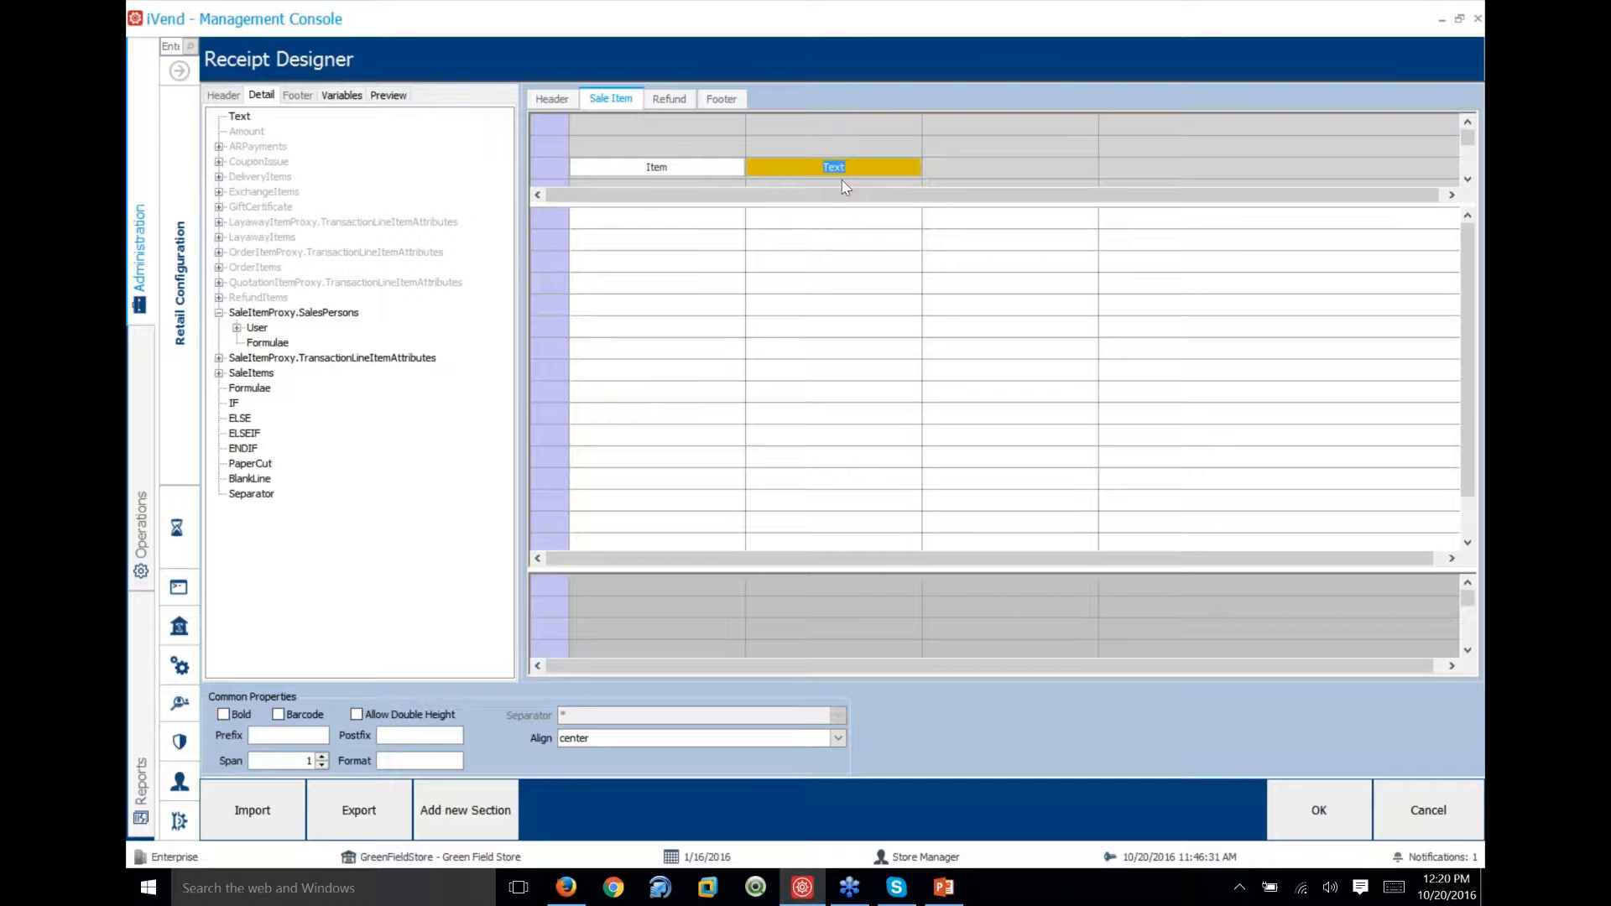
pyautogui.write('Description')
# Add "Price" and "Quantity" text labels in the third and fourth columns of the sale item heading row
pyautogui.moveTo(239, 116); pyautogui.dragTo(1018, 165)
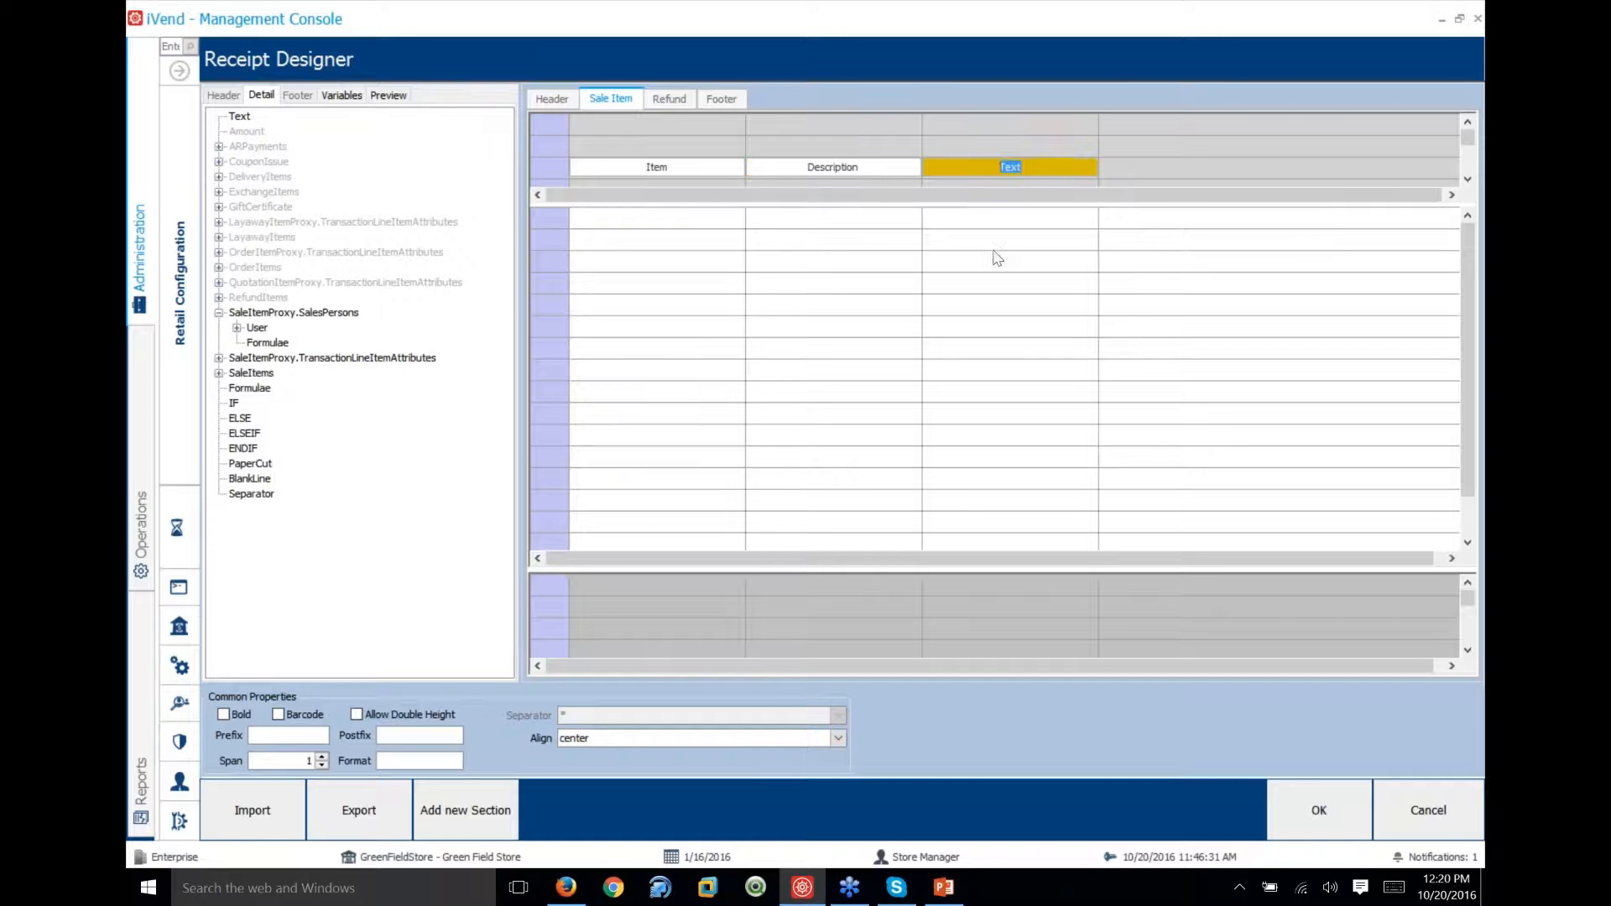
pyautogui.write('Price')
pyautogui.moveTo(239, 117); pyautogui.dragTo(1183, 174)
pyautogui.write('Q')
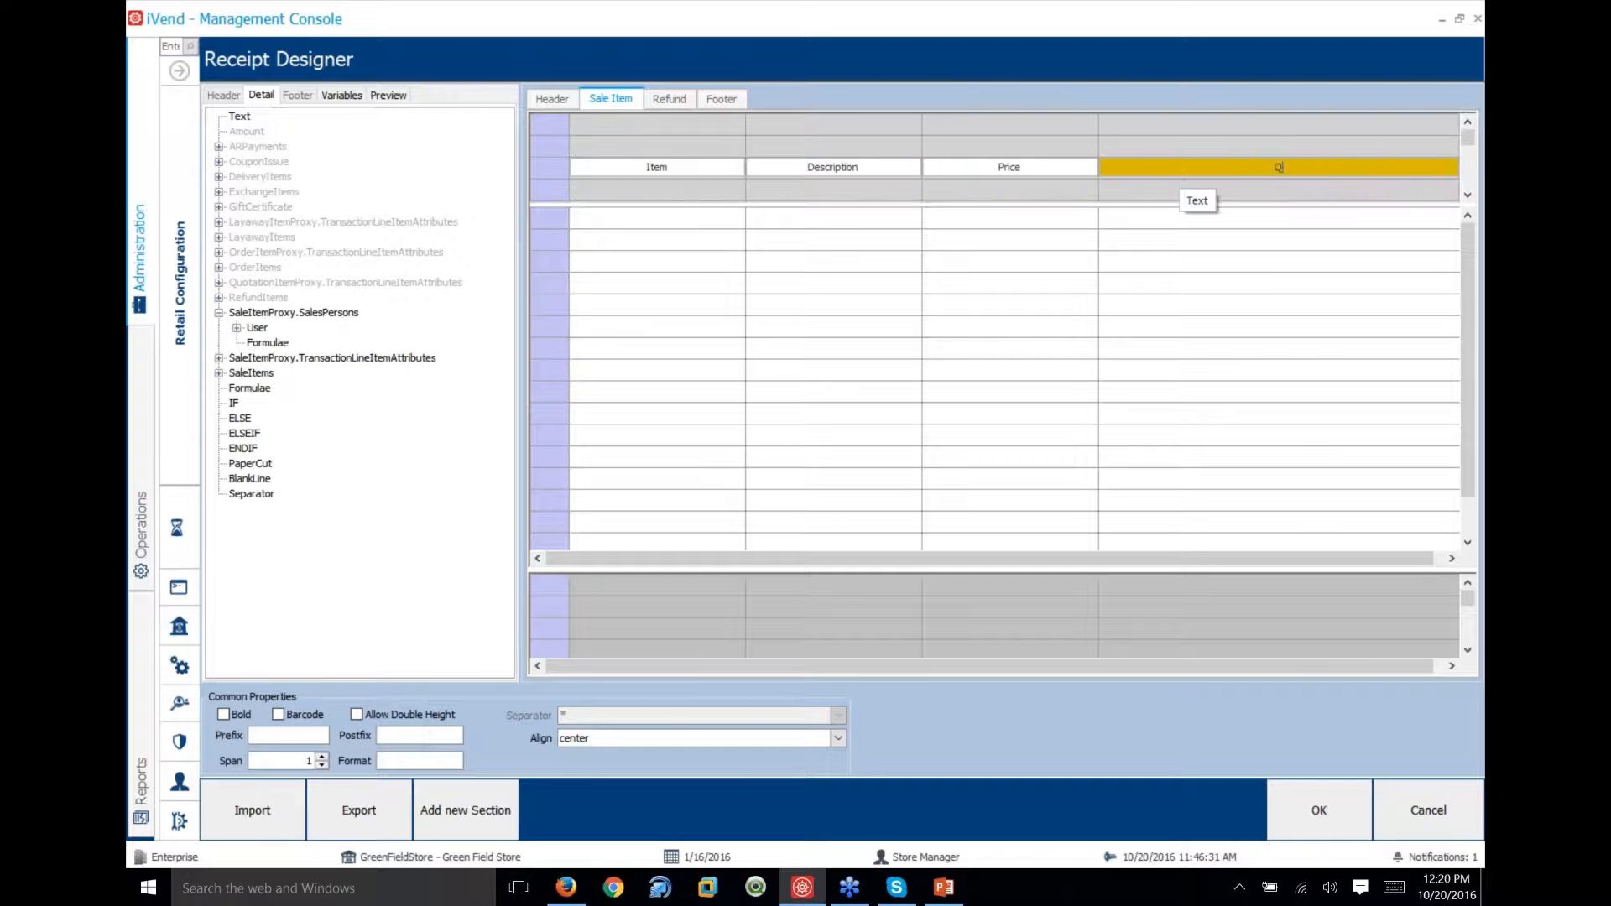
pyautogui.write('uantity')
# Add a text label below the Quantity heading, preview the receipt, and set the label's text to "Total"
pyautogui.moveTo(239, 117); pyautogui.dragTo(1208, 189)
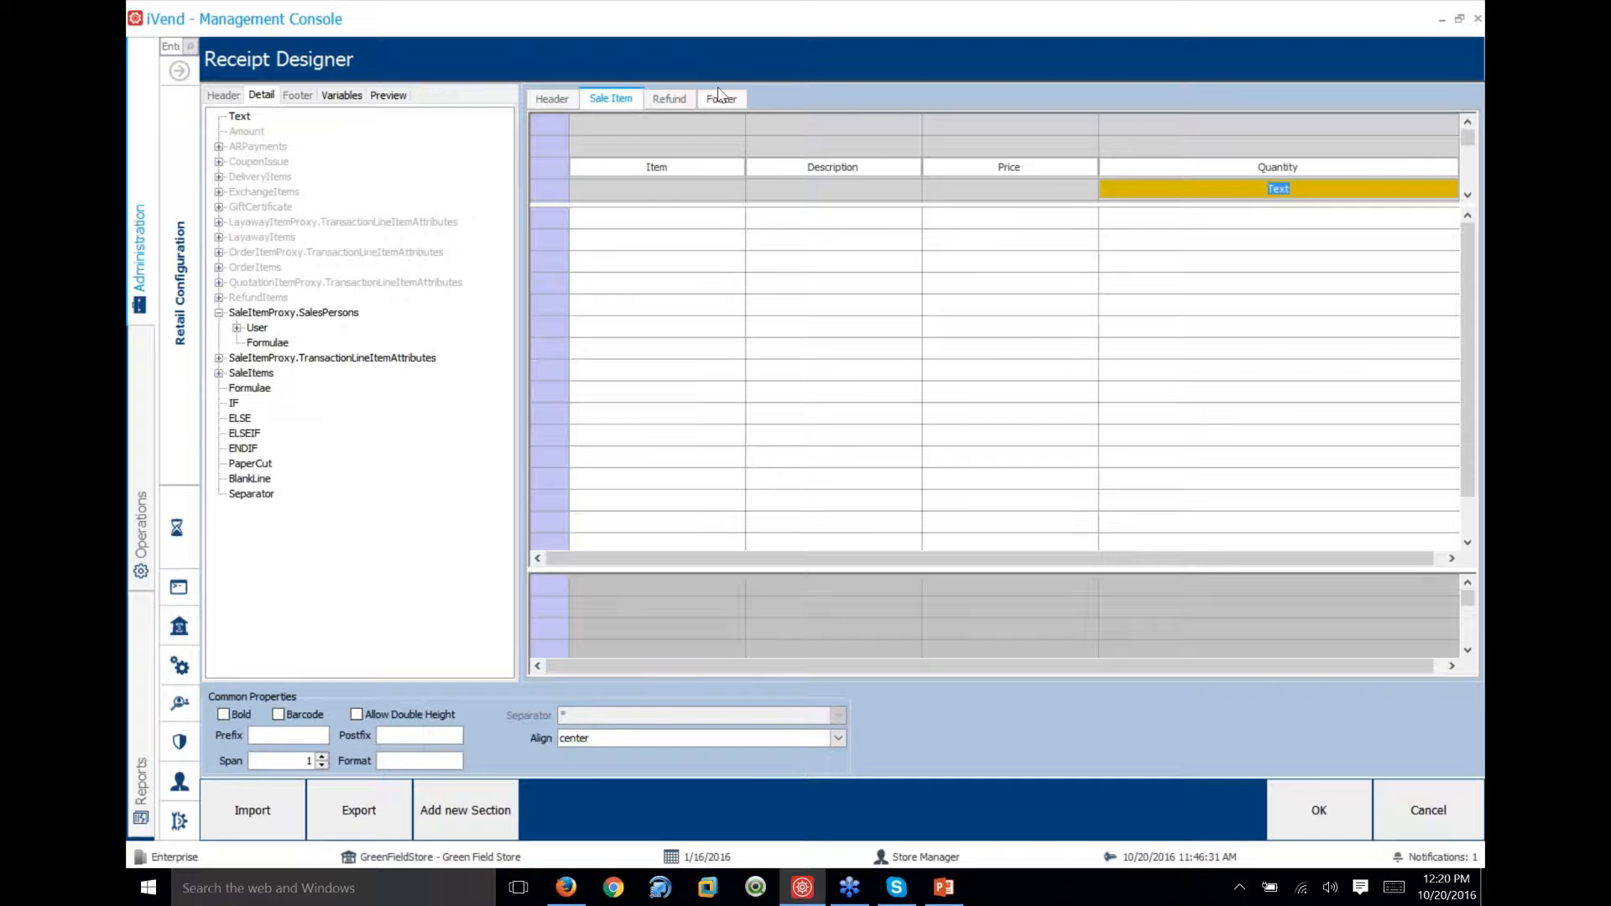
pyautogui.click(384, 96)
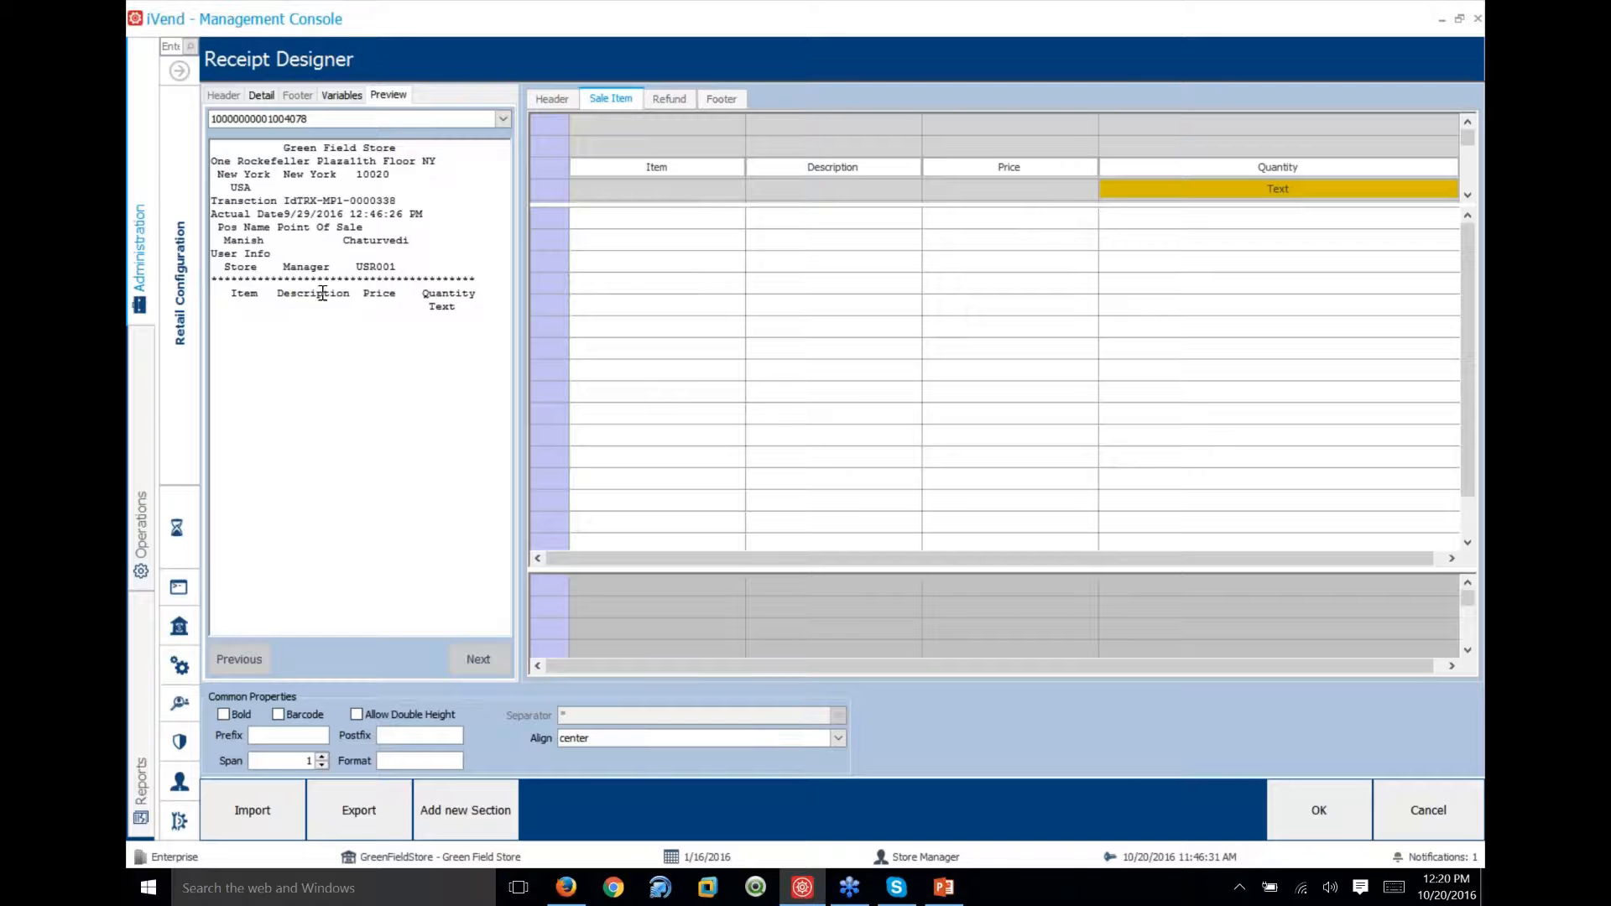
pyautogui.click(257, 95)
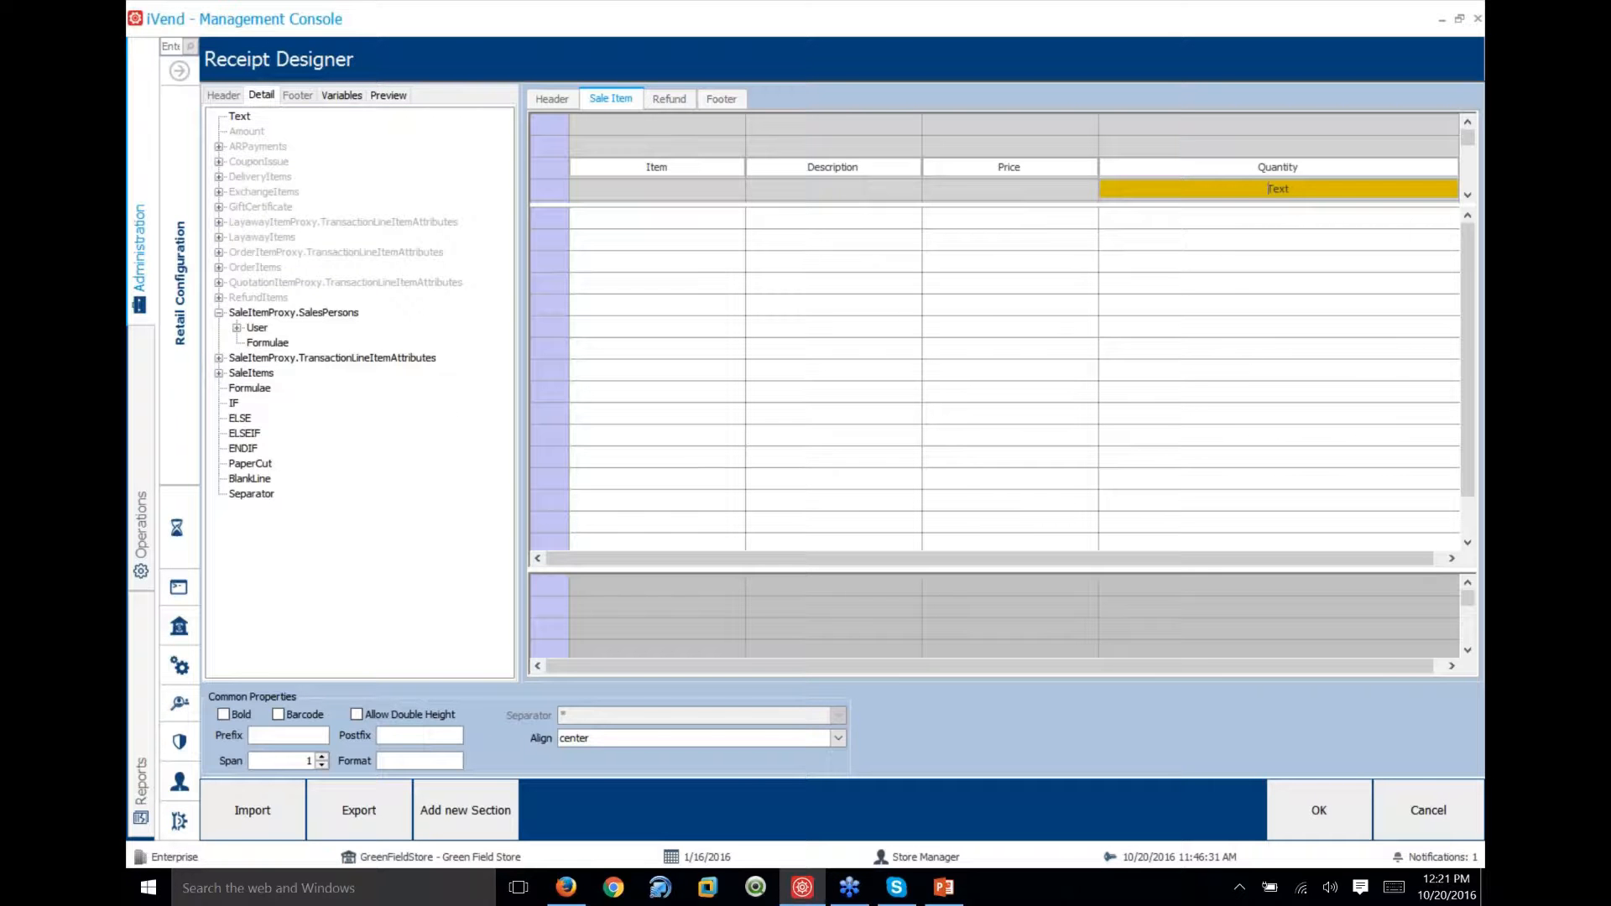
pyautogui.hotkey('shift', 'End')
pyautogui.write('T')
# Place the sale item product's Id and Description fields in the first two columns of the first detail row
pyautogui.click(219, 374)
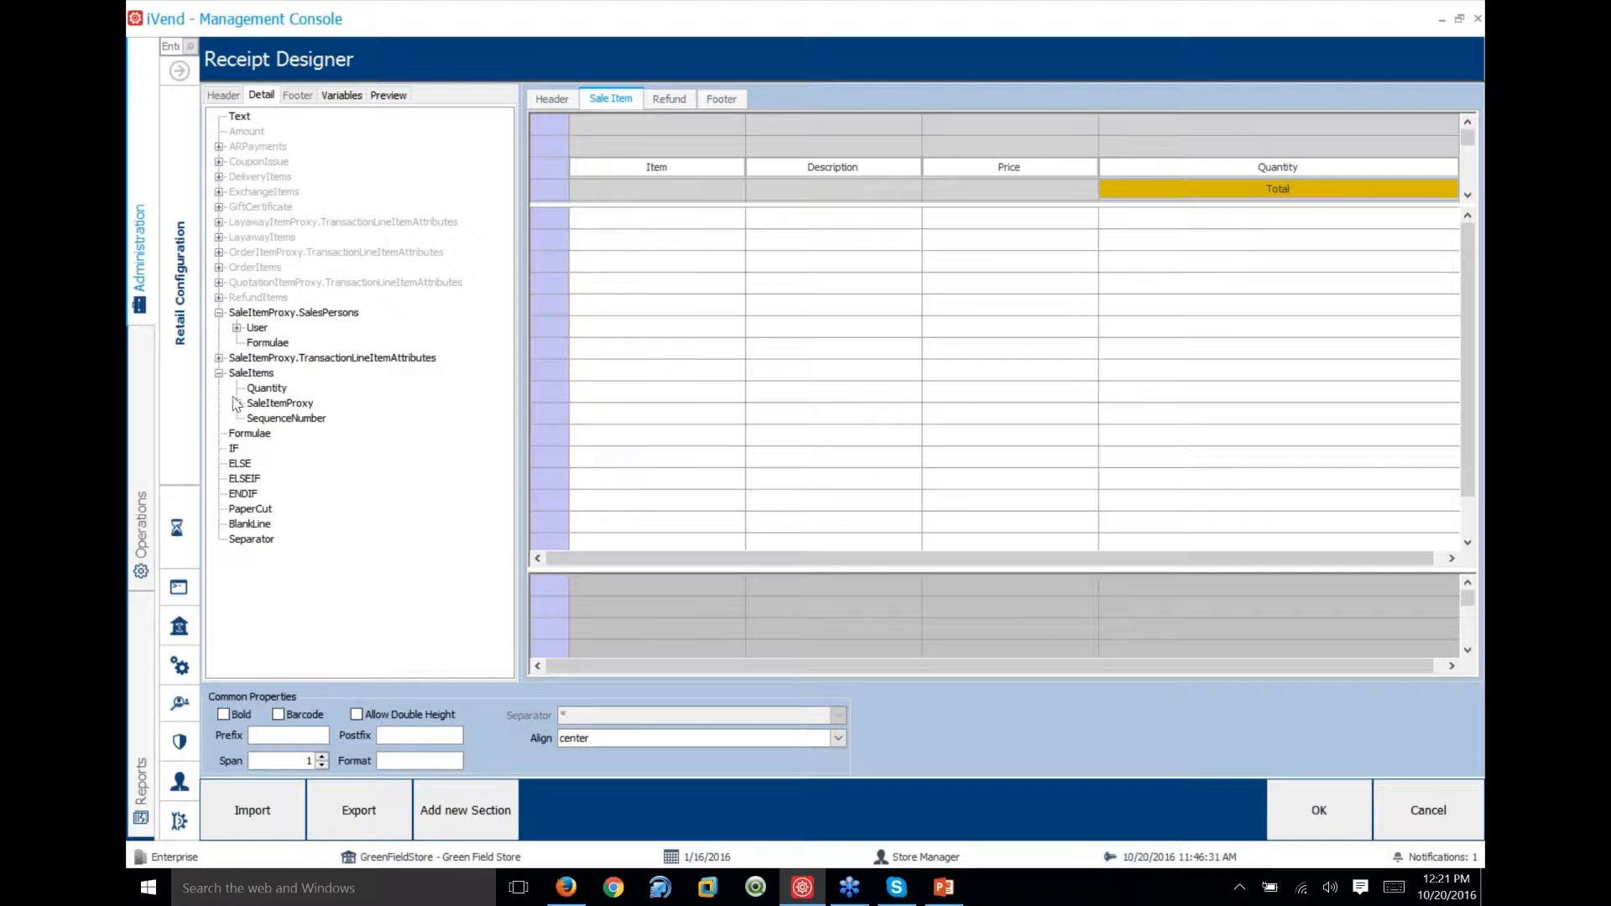
pyautogui.click(237, 404)
pyautogui.click(265, 390)
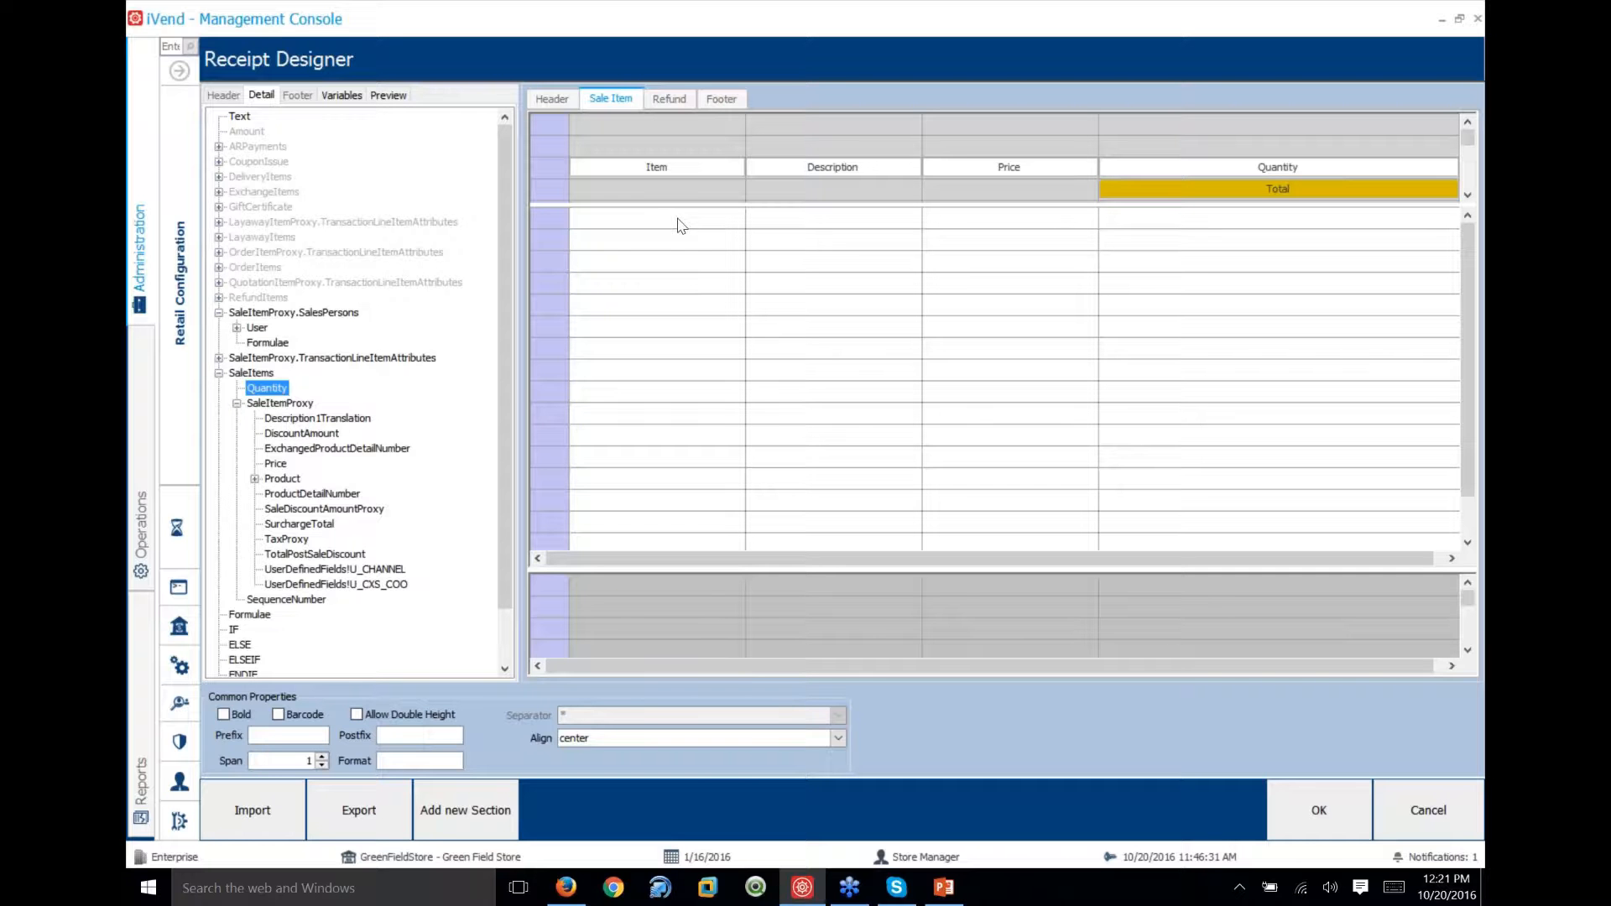
pyautogui.click(254, 479)
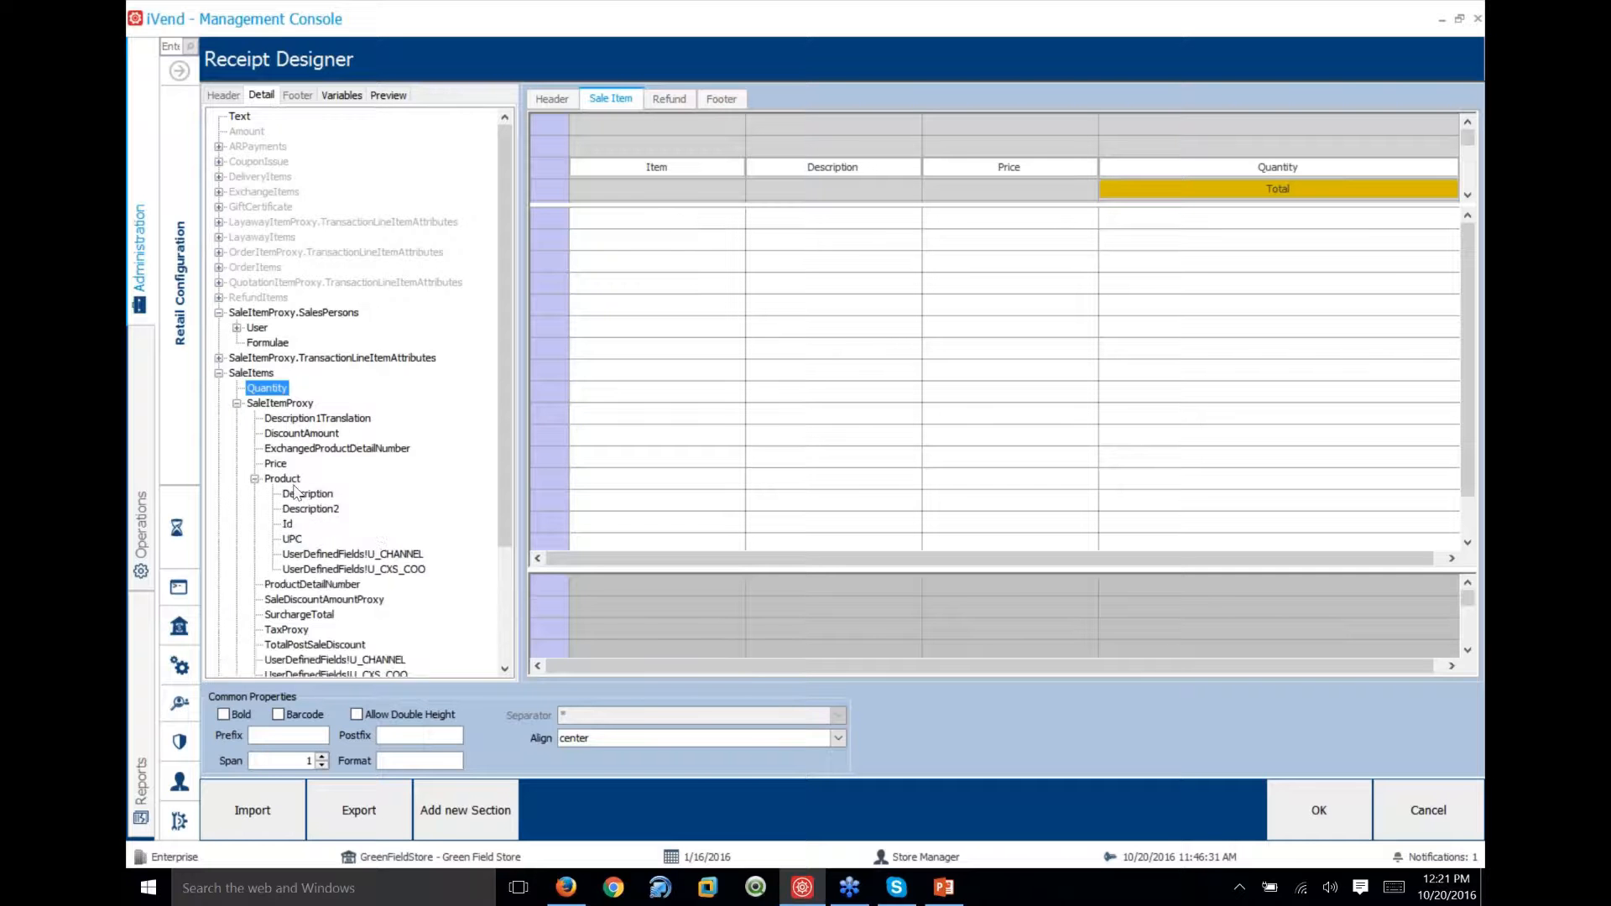
pyautogui.moveTo(289, 525); pyautogui.dragTo(660, 219)
pyautogui.moveTo(309, 495); pyautogui.dragTo(852, 221)
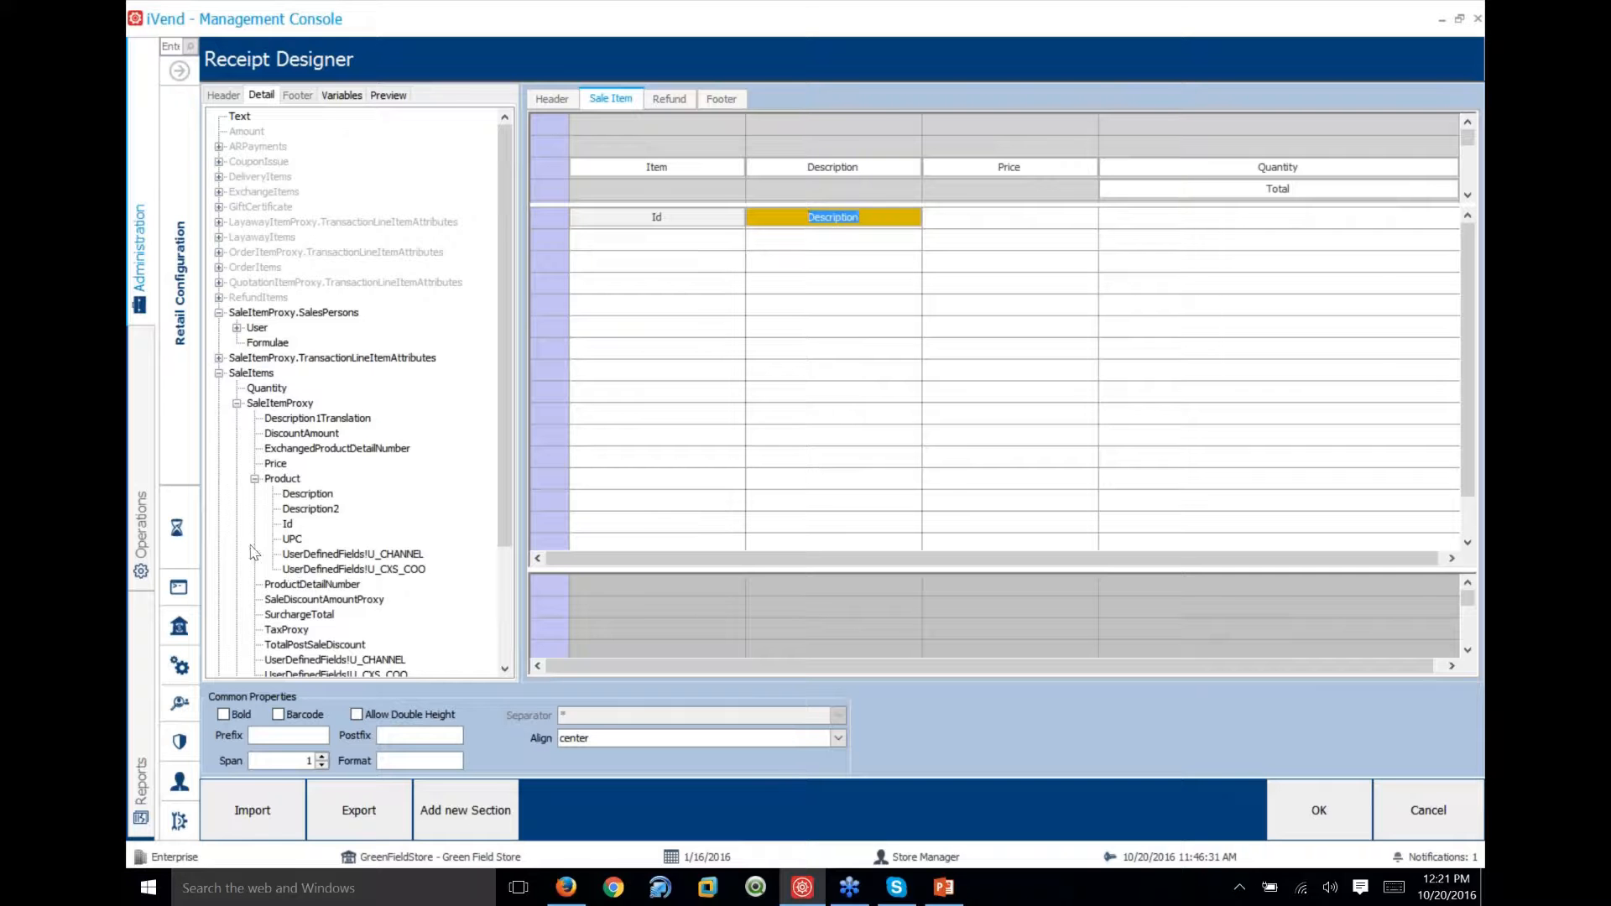
# Place the sale item's Price and Quantity fields in the third and fourth detail columns, with TotalPostSaleDiscount below Quantity
pyautogui.scroll(-1, 256, 564)
pyautogui.click(254, 433)
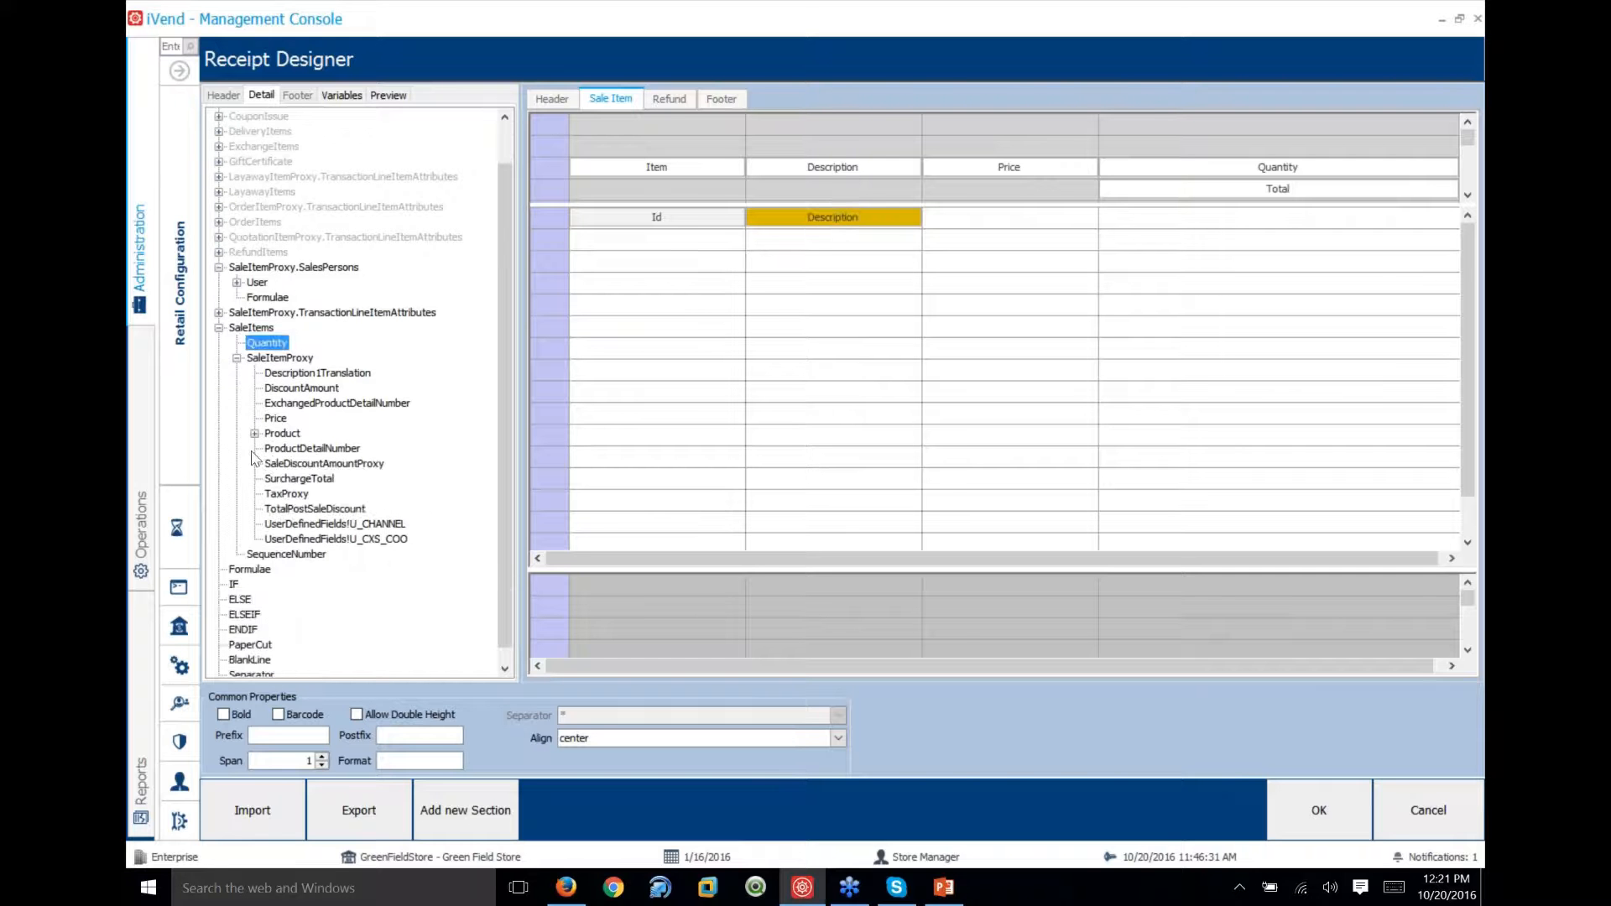
pyautogui.click(277, 419)
pyautogui.moveTo(280, 422); pyautogui.dragTo(999, 220)
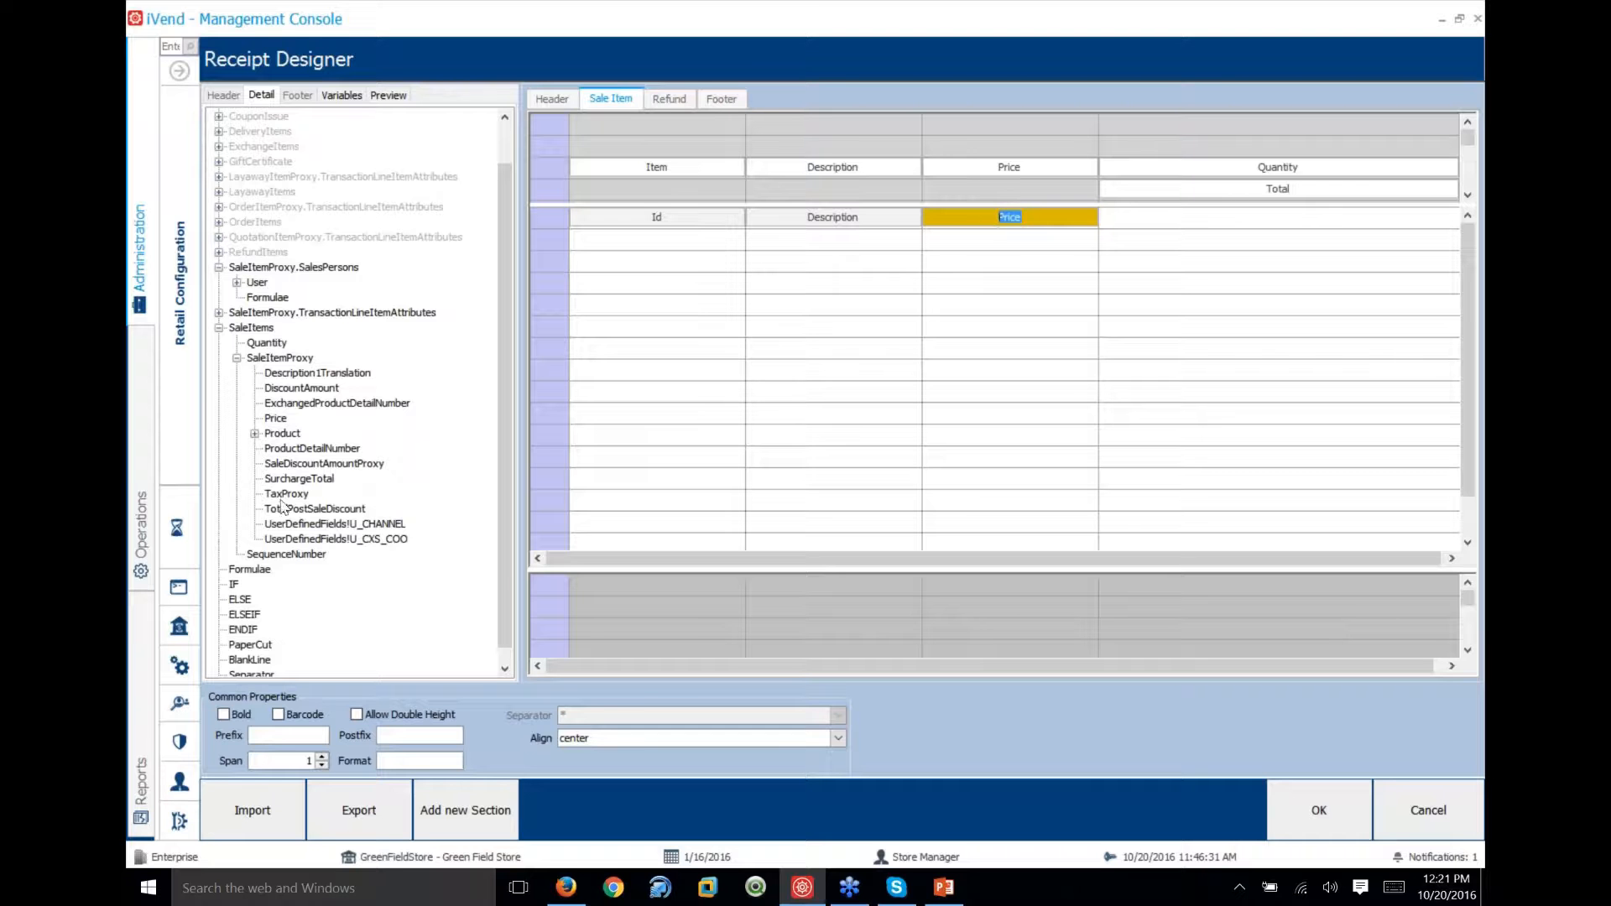
pyautogui.click(272, 345)
pyautogui.moveTo(272, 349); pyautogui.dragTo(1238, 216)
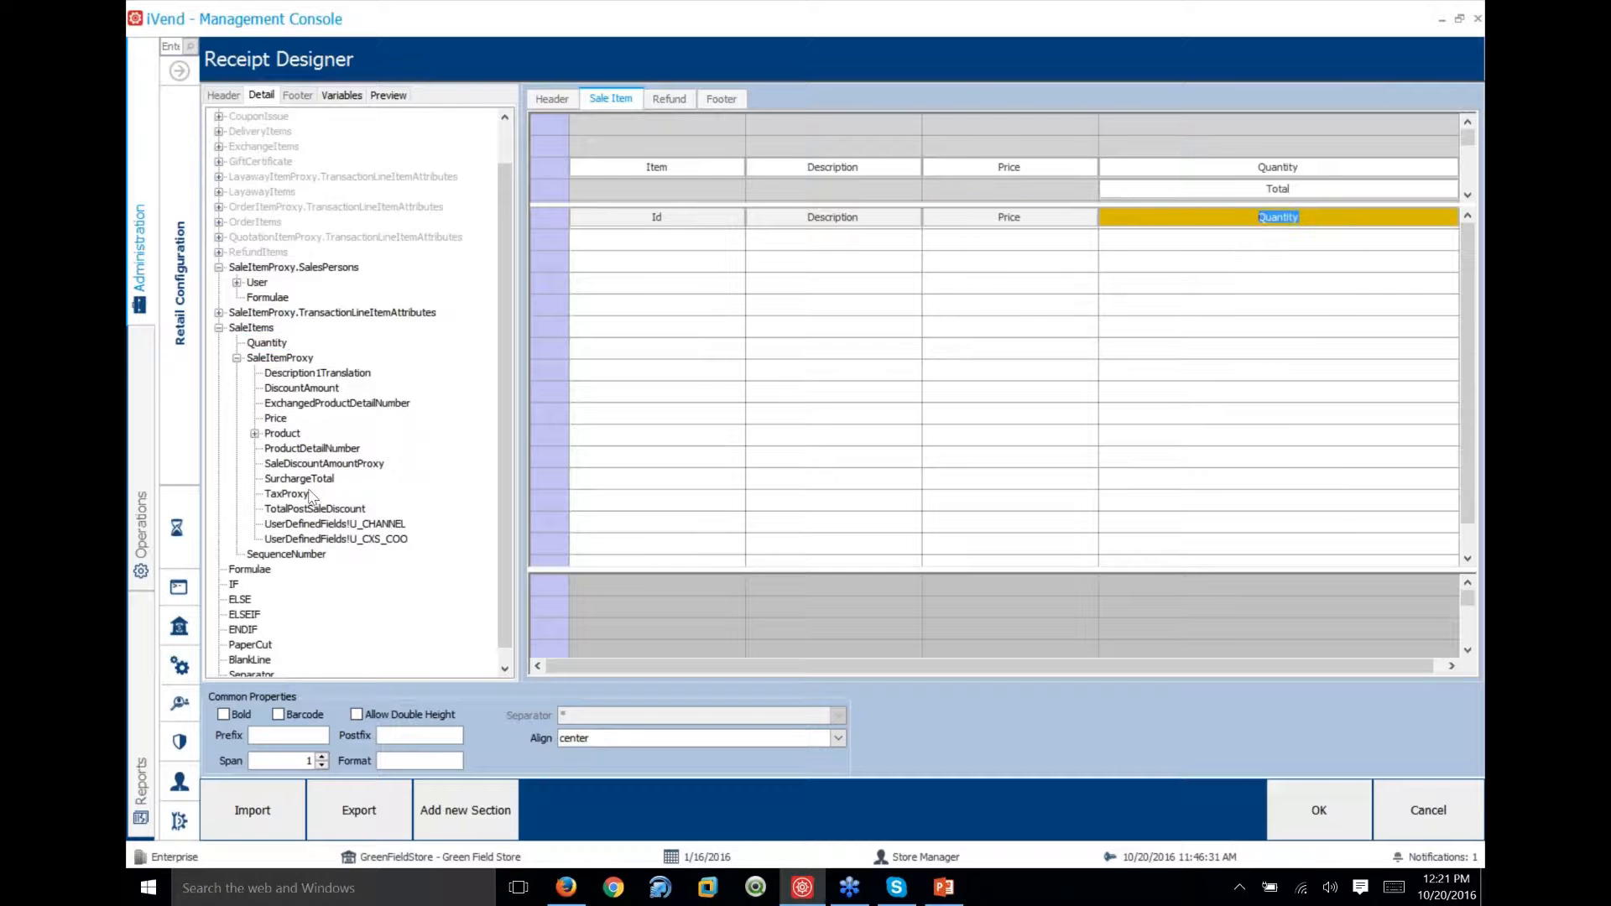
pyautogui.moveTo(315, 509); pyautogui.dragTo(1259, 242)
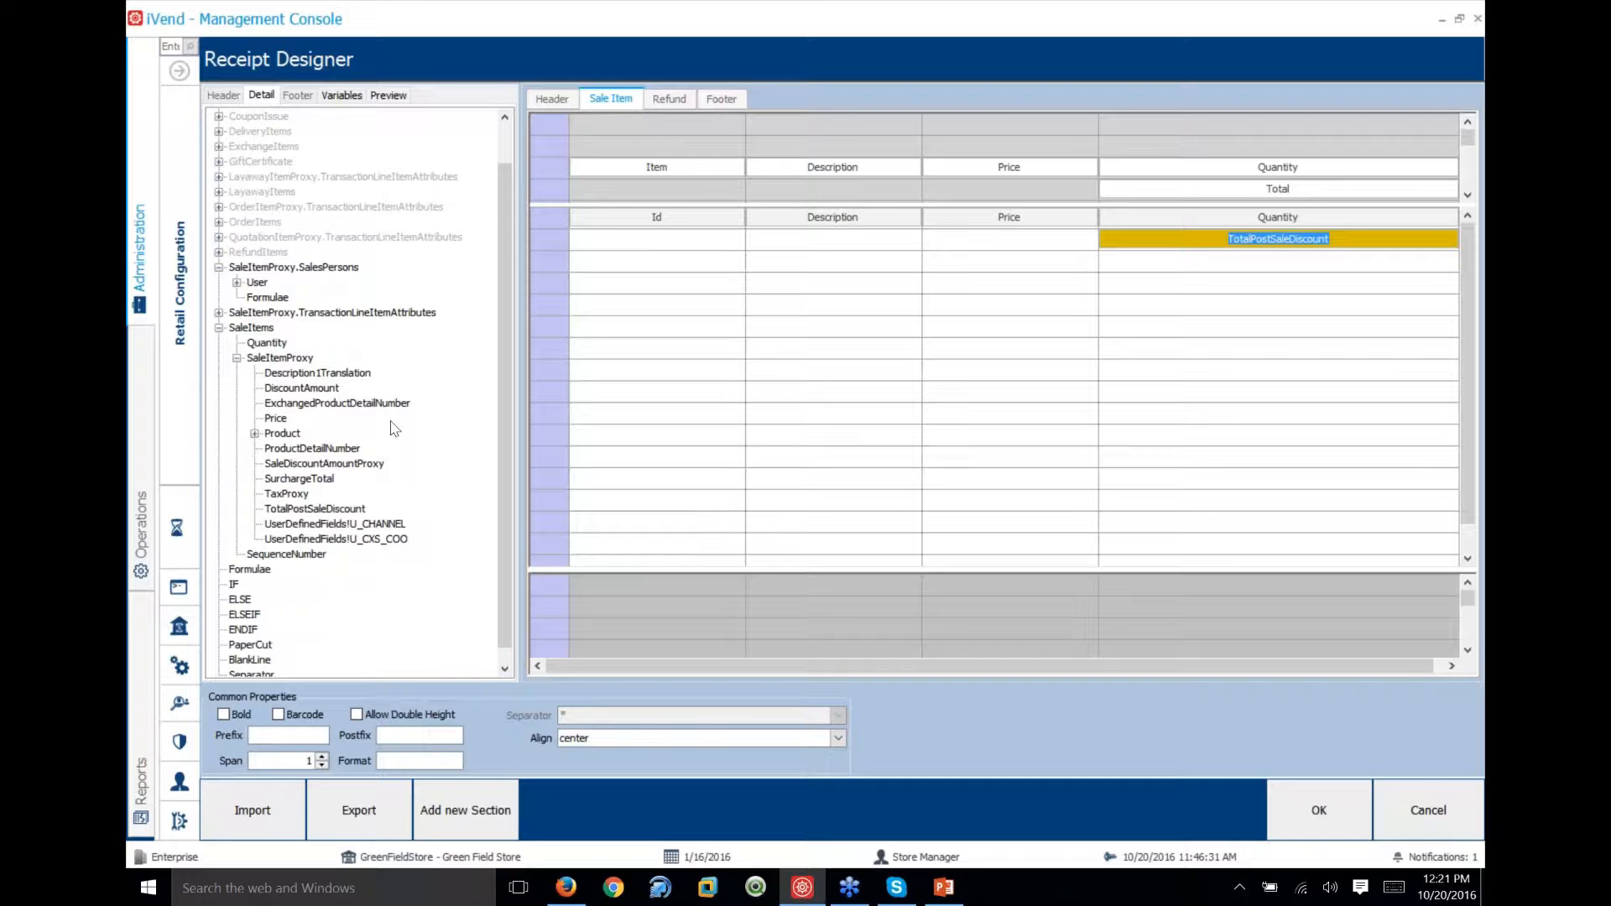
pyautogui.click(218, 328)
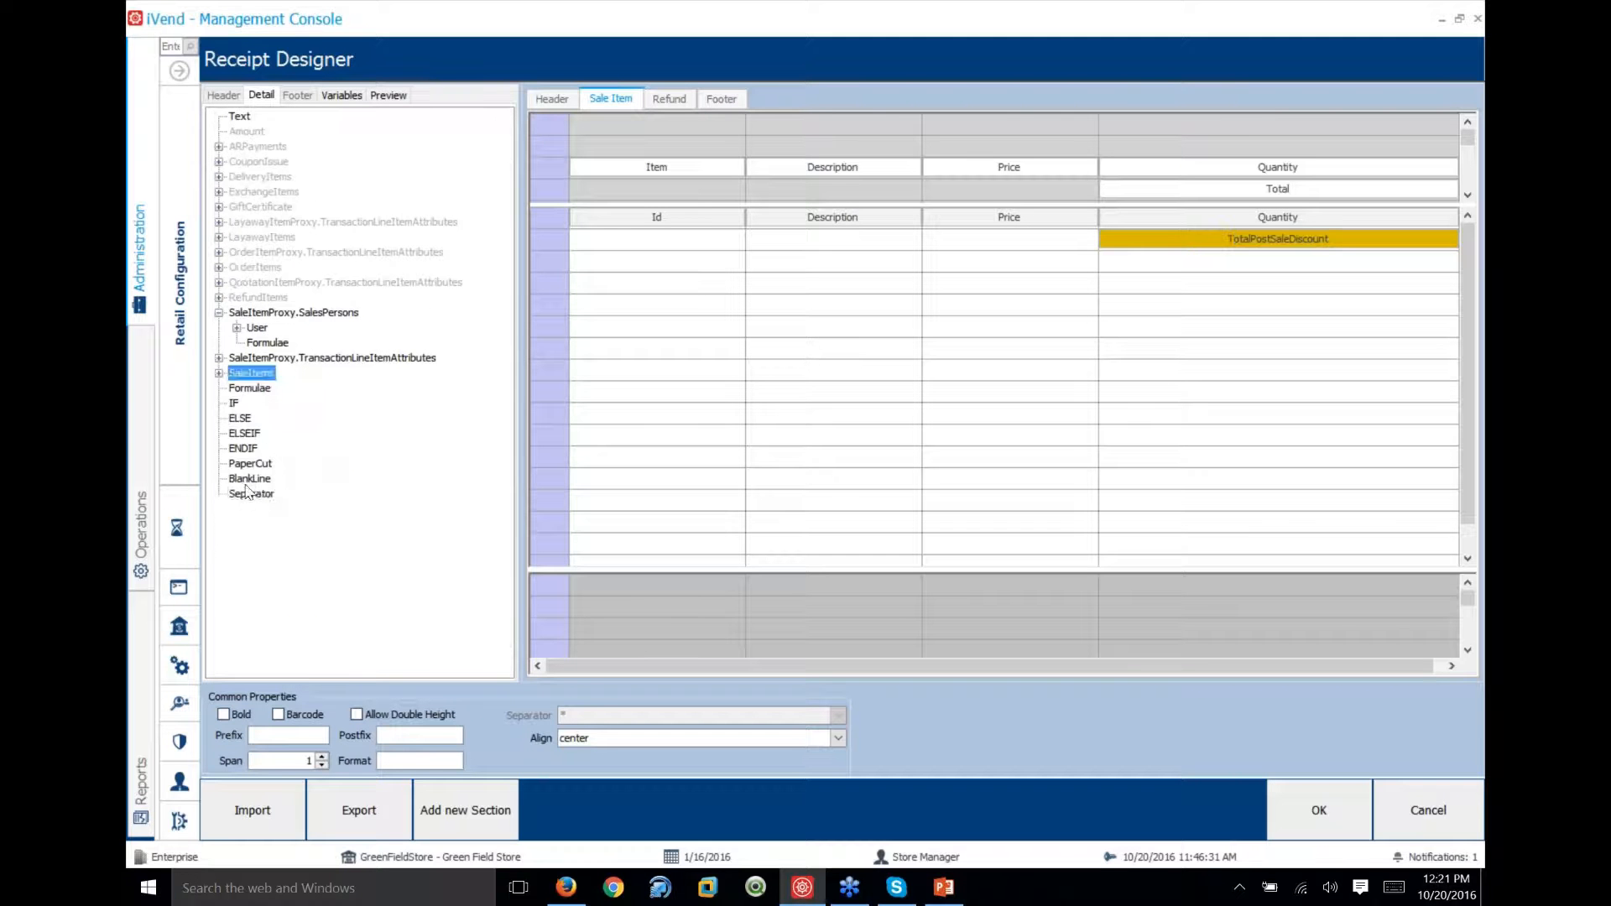
pyautogui.moveTo(248, 494); pyautogui.dragTo(559, 190)
pyautogui.click(926, 453)
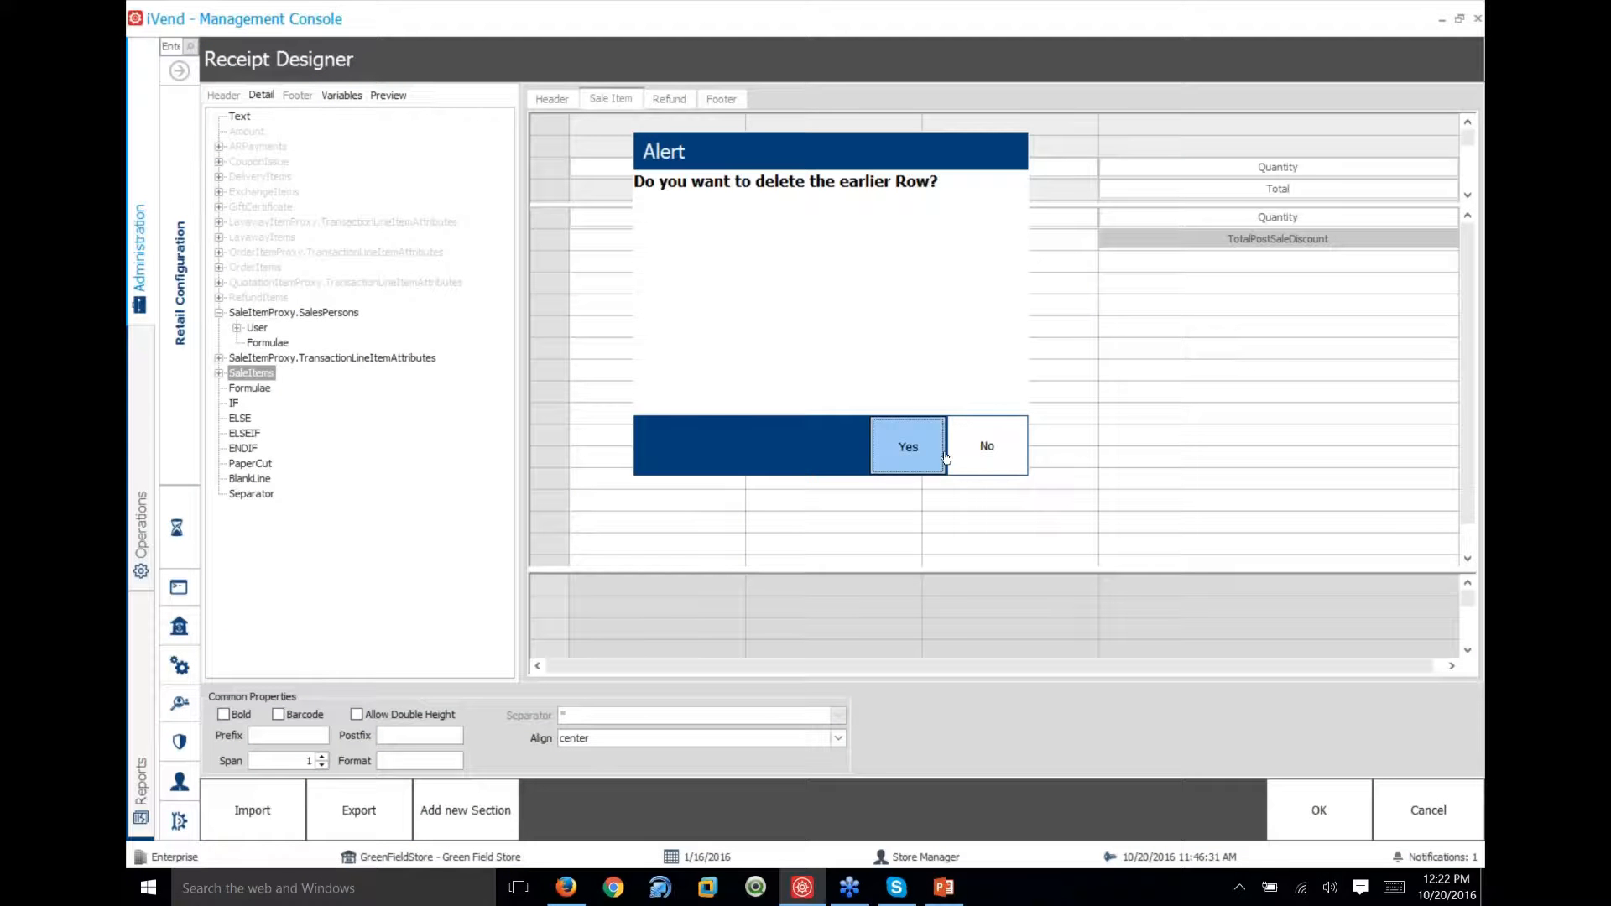
pyautogui.click(1013, 432)
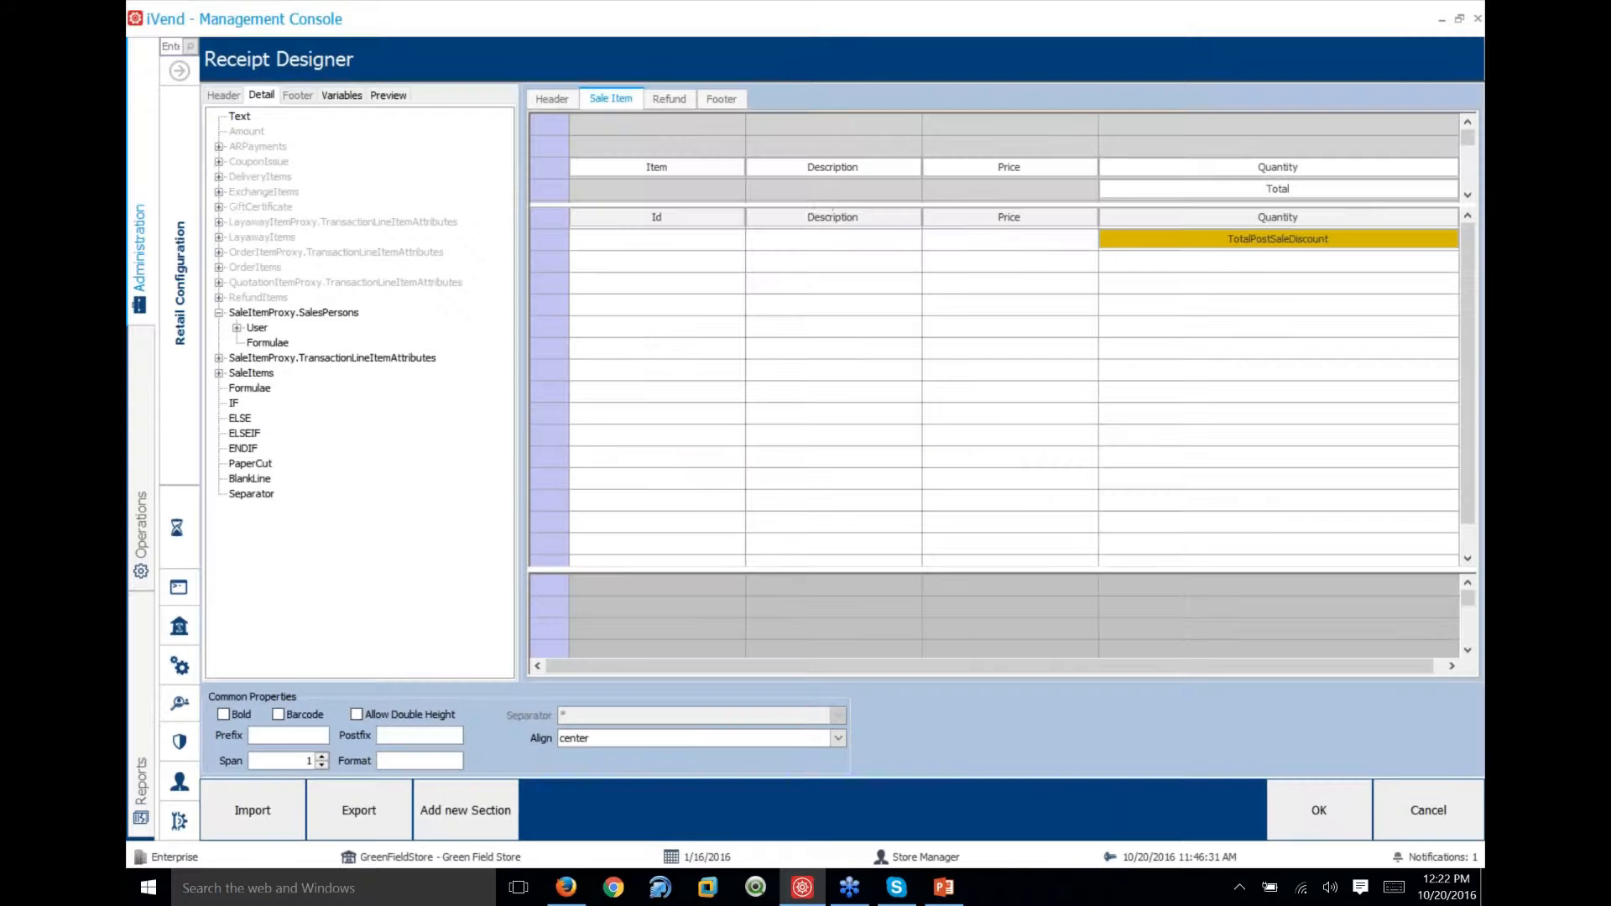
# Enlarge the sale item heading area by one row and place a Separator in the row below the Total label
pyautogui.click(1104, 193)
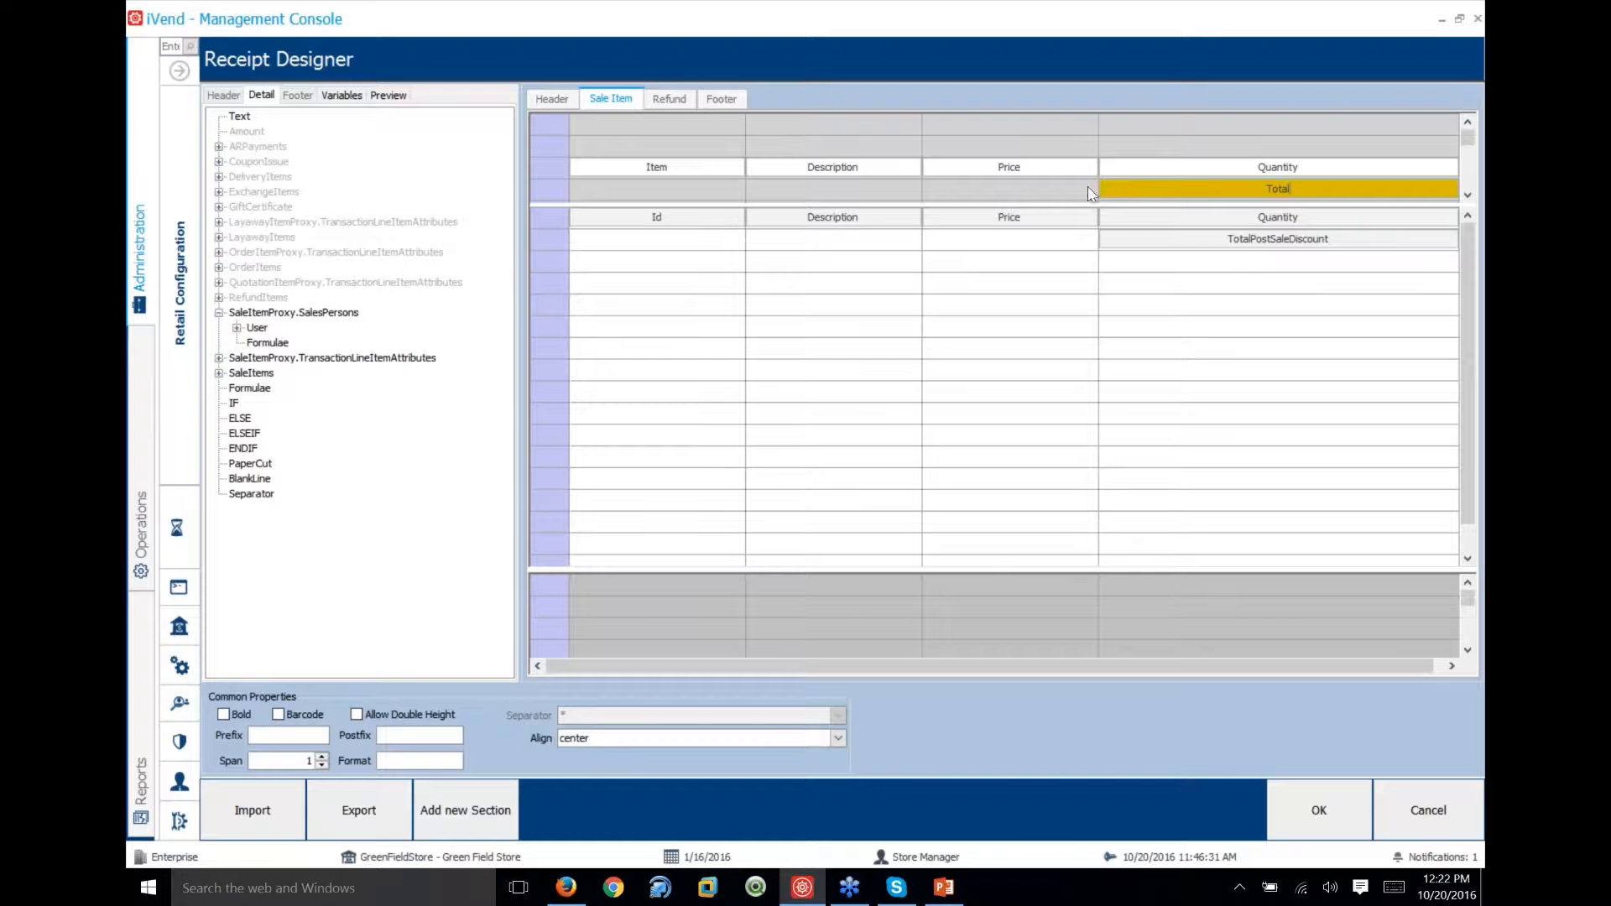
pyautogui.rightClick(1116, 188)
pyautogui.click(1167, 240)
pyautogui.moveTo(681, 203); pyautogui.dragTo(682, 225)
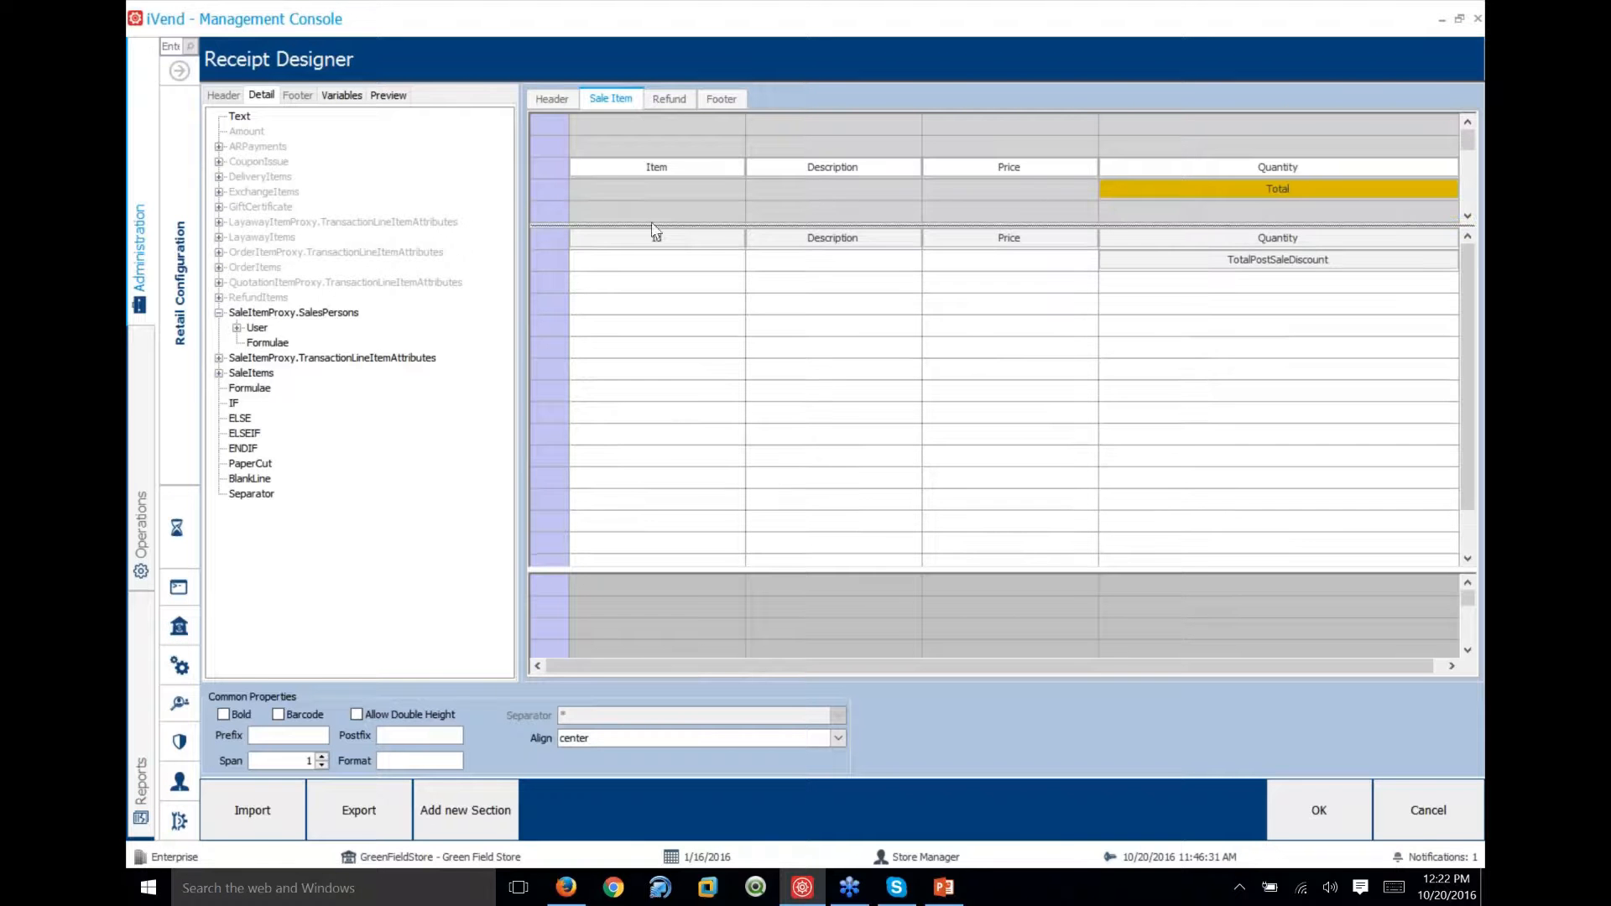
pyautogui.moveTo(262, 495); pyautogui.dragTo(560, 207)
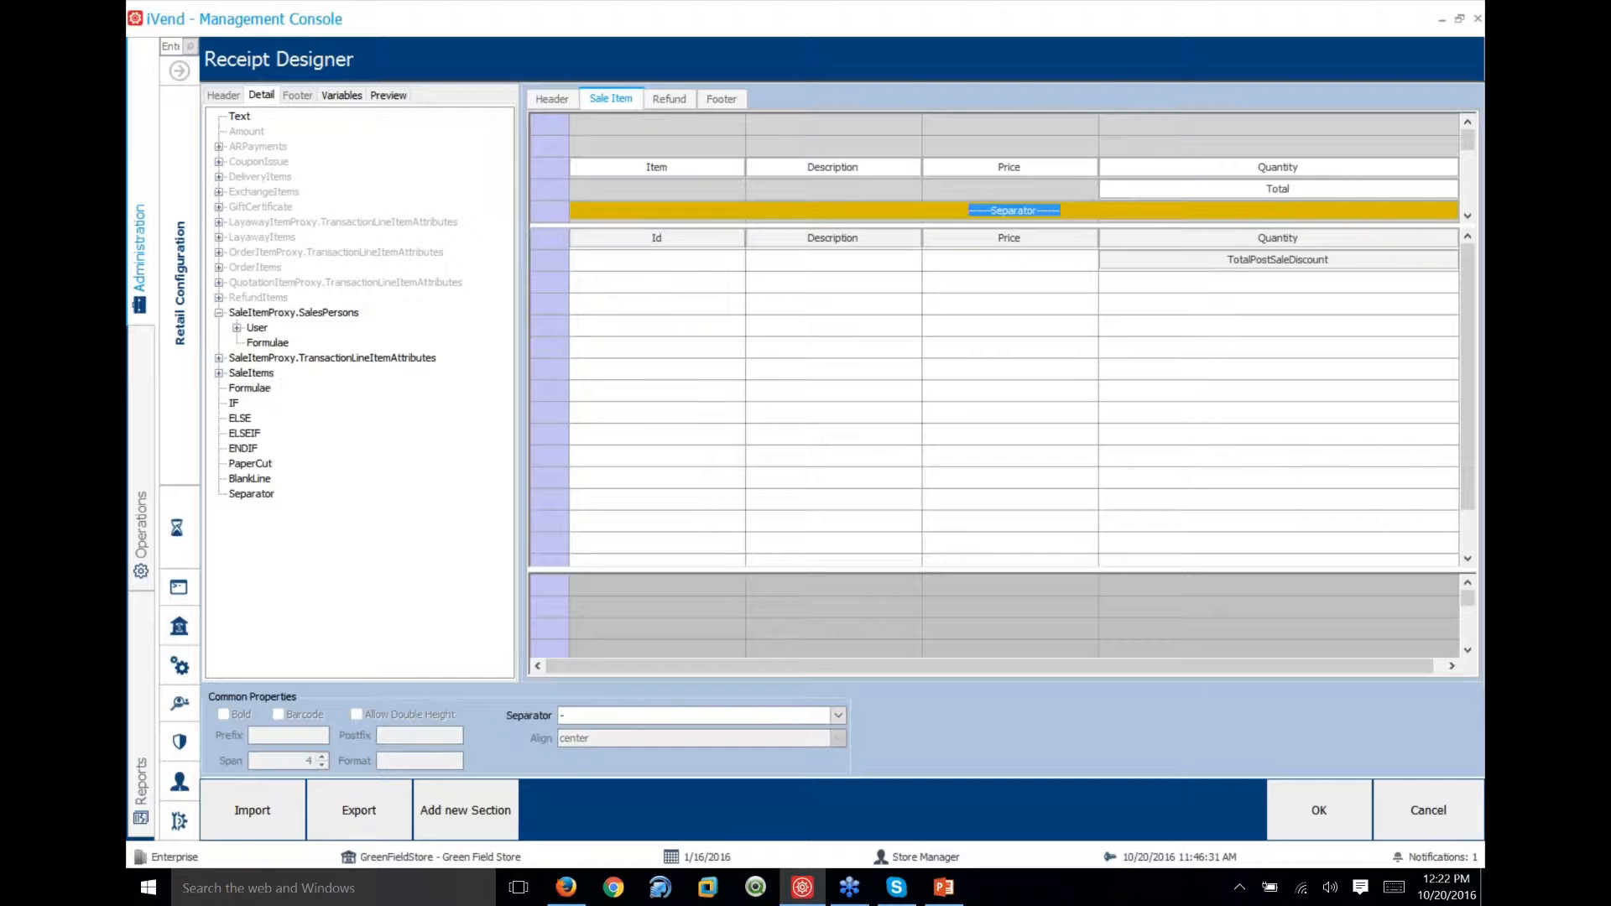
# Preview the receipt and examine its store and transaction header, column headings and sale item lines
pyautogui.click(388, 95)
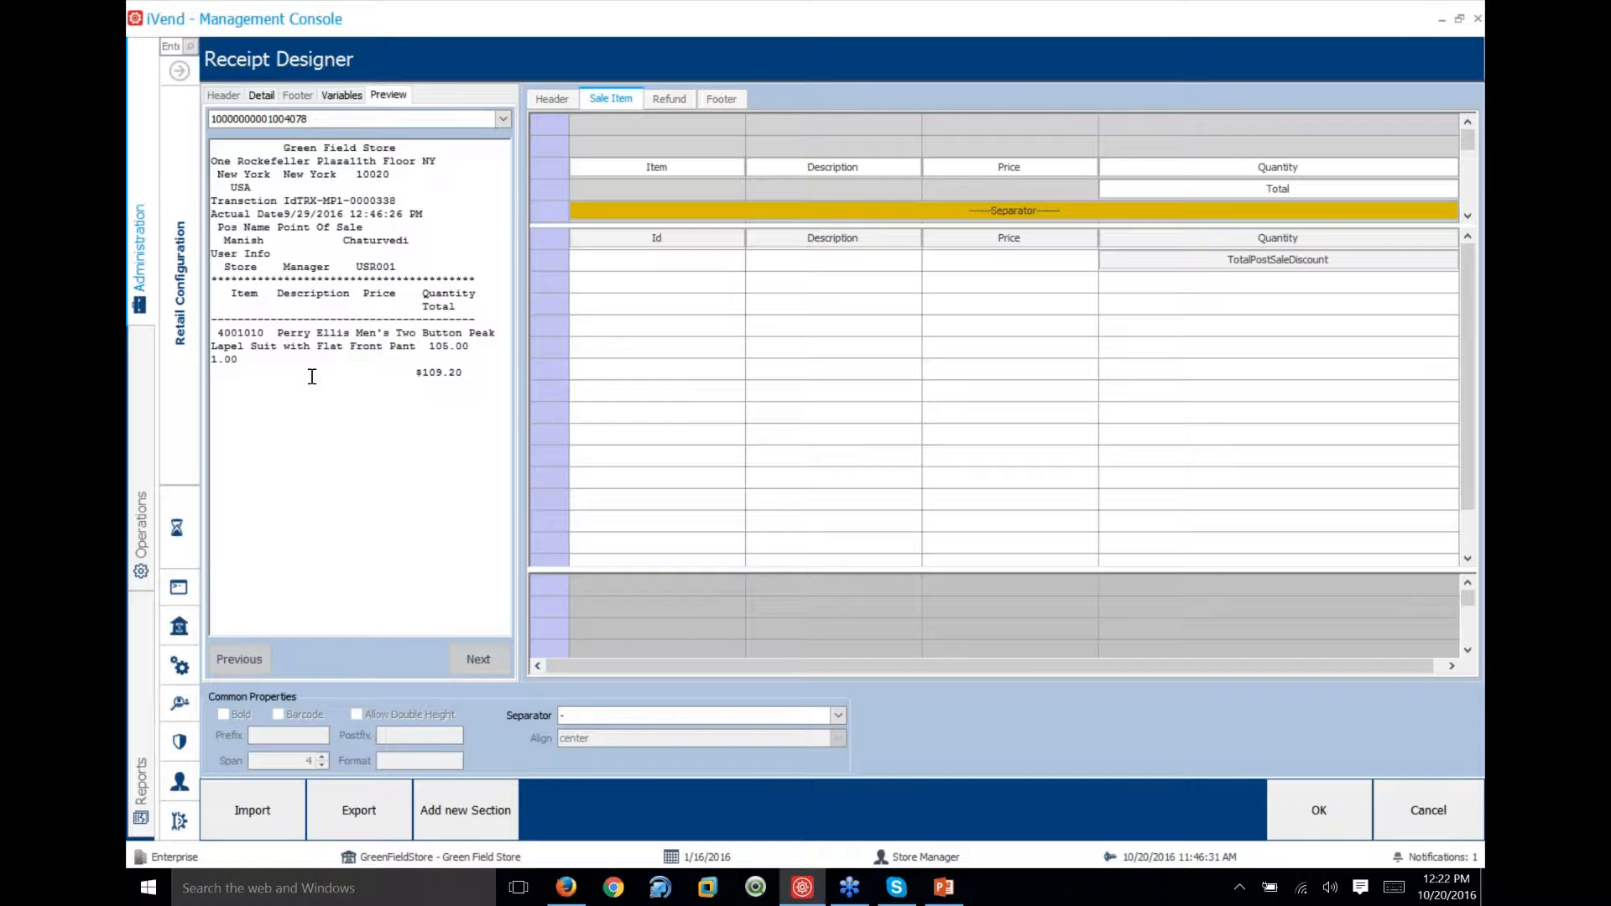
pyautogui.moveTo(217, 332); pyautogui.dragTo(224, 332)
pyautogui.moveTo(258, 146); pyautogui.dragTo(440, 212)
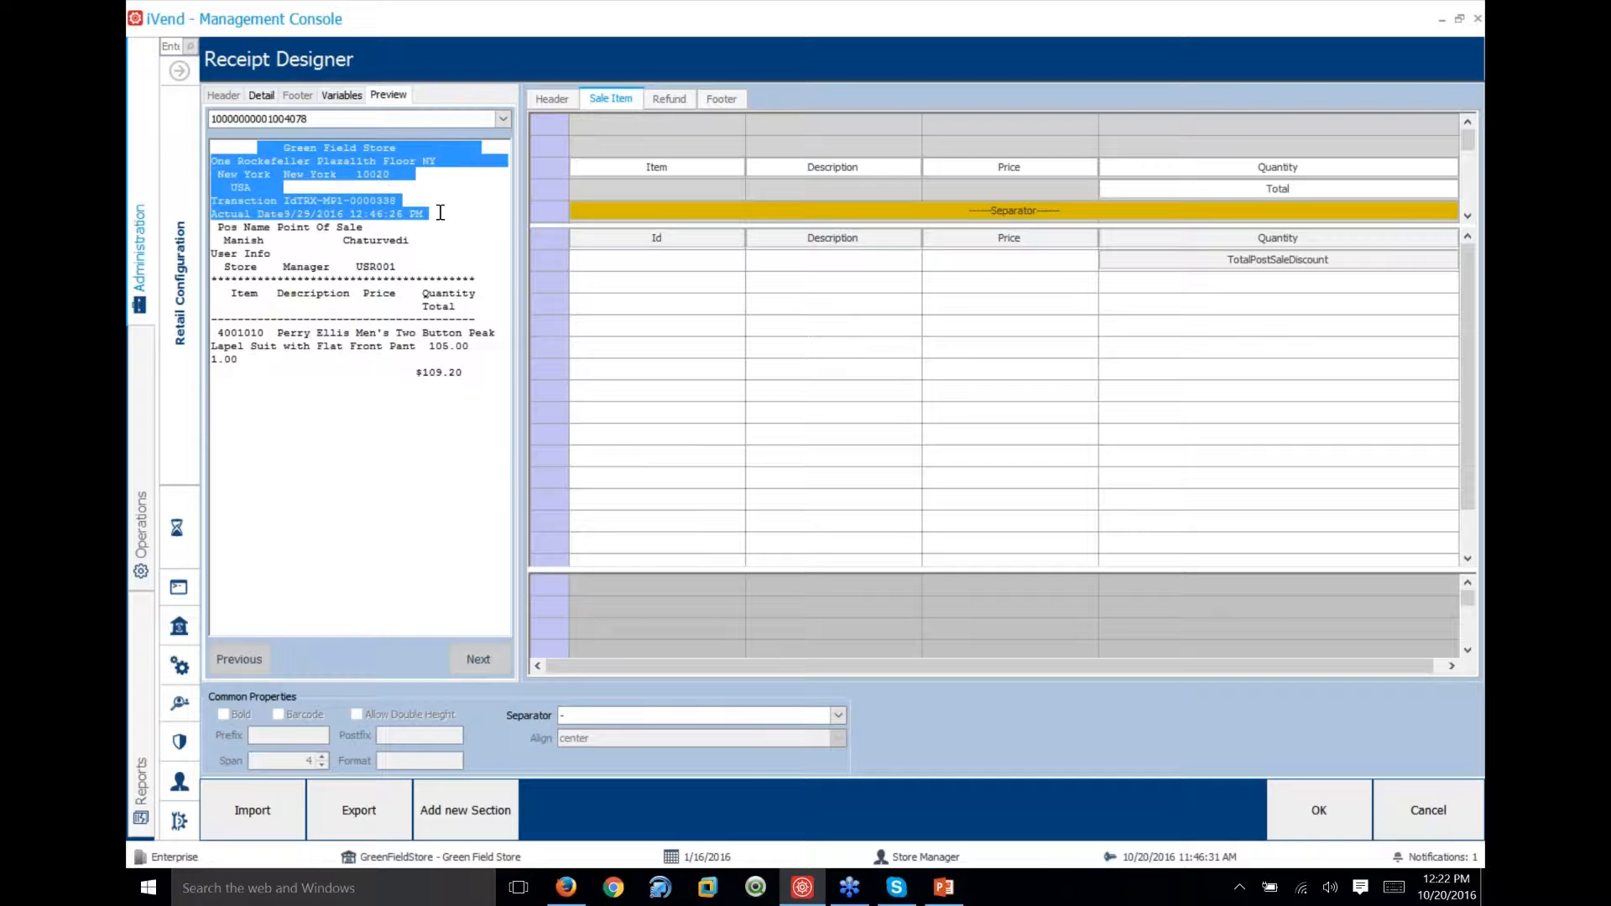
pyautogui.click(245, 201)
pyautogui.moveTo(271, 245); pyautogui.dragTo(409, 235)
pyautogui.moveTo(215, 293); pyautogui.dragTo(478, 298)
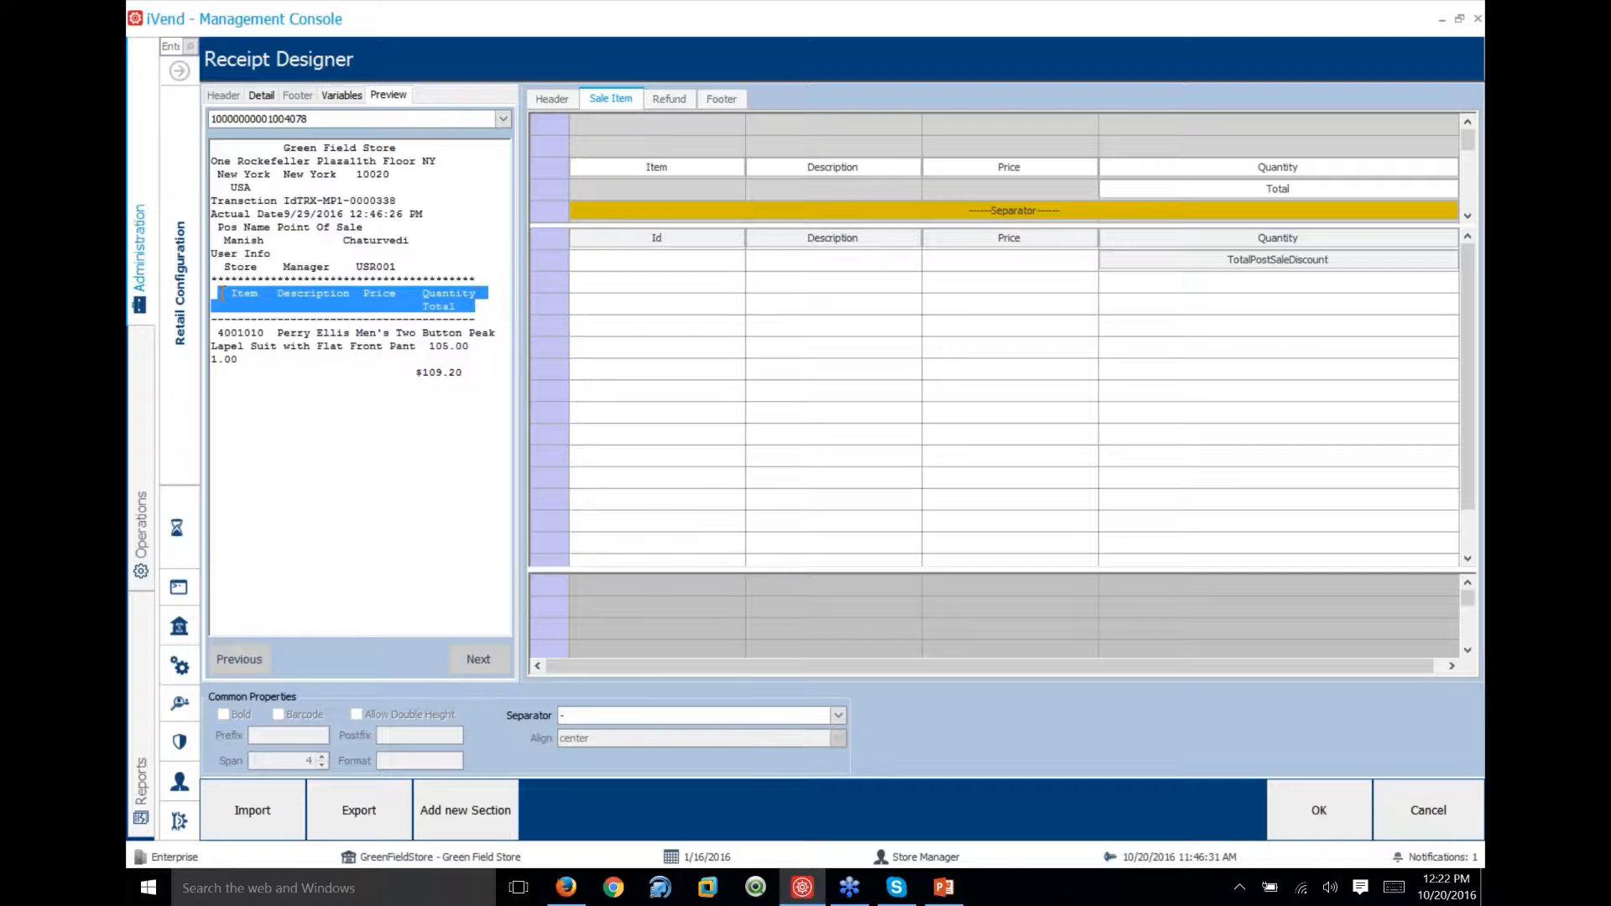
pyautogui.click(224, 293)
pyautogui.moveTo(218, 330); pyautogui.dragTo(471, 389)
pyautogui.click(471, 393)
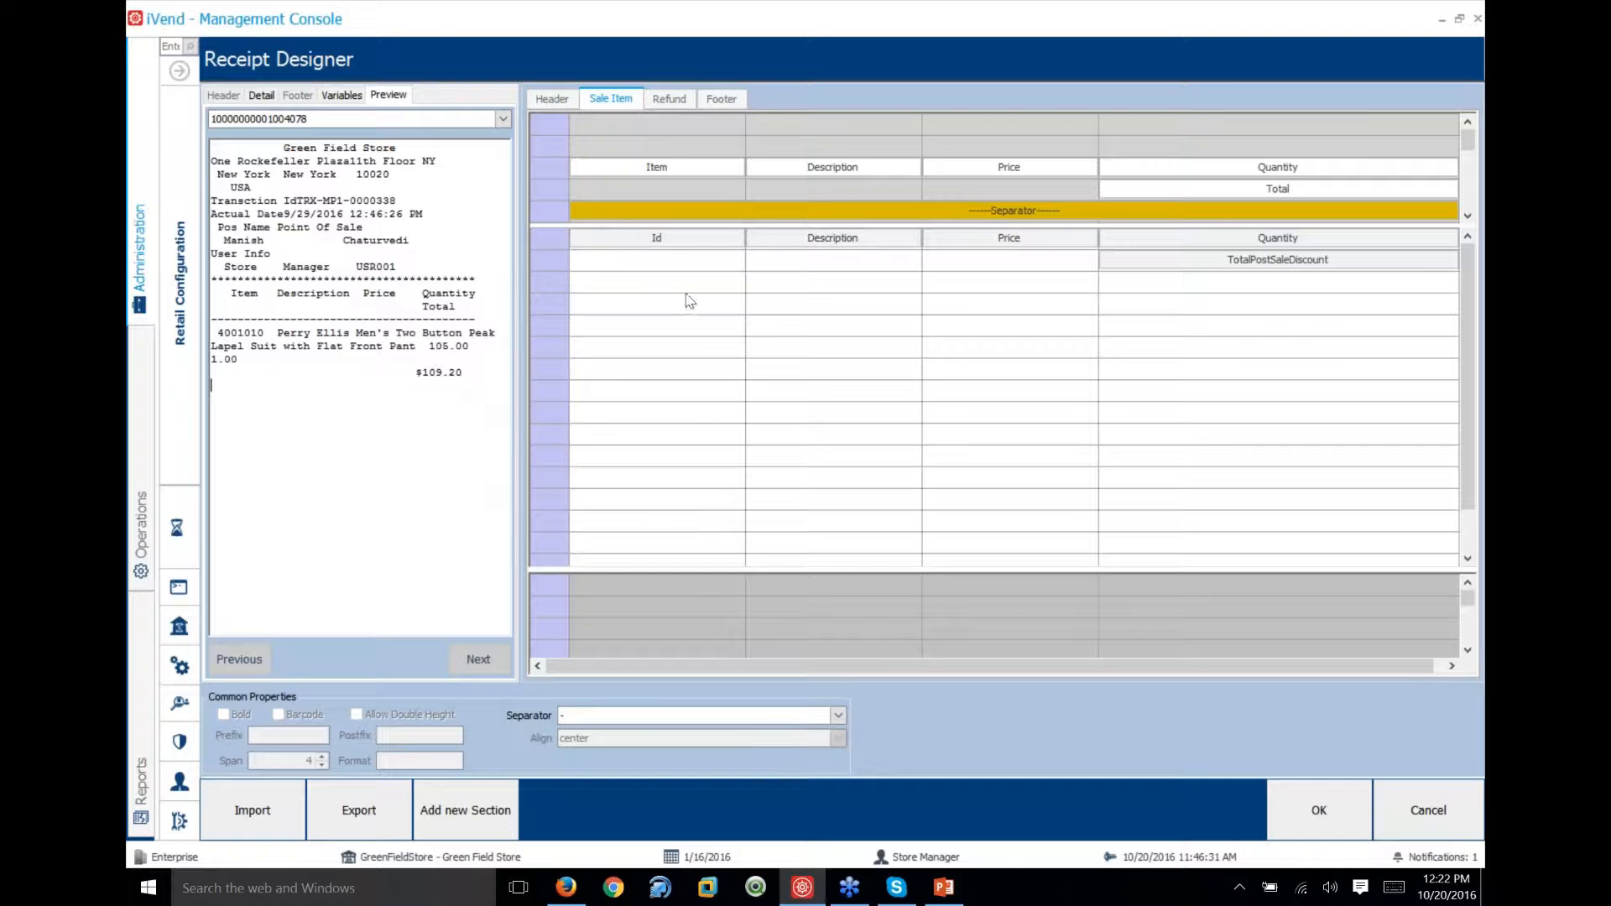
pyautogui.click(676, 101)
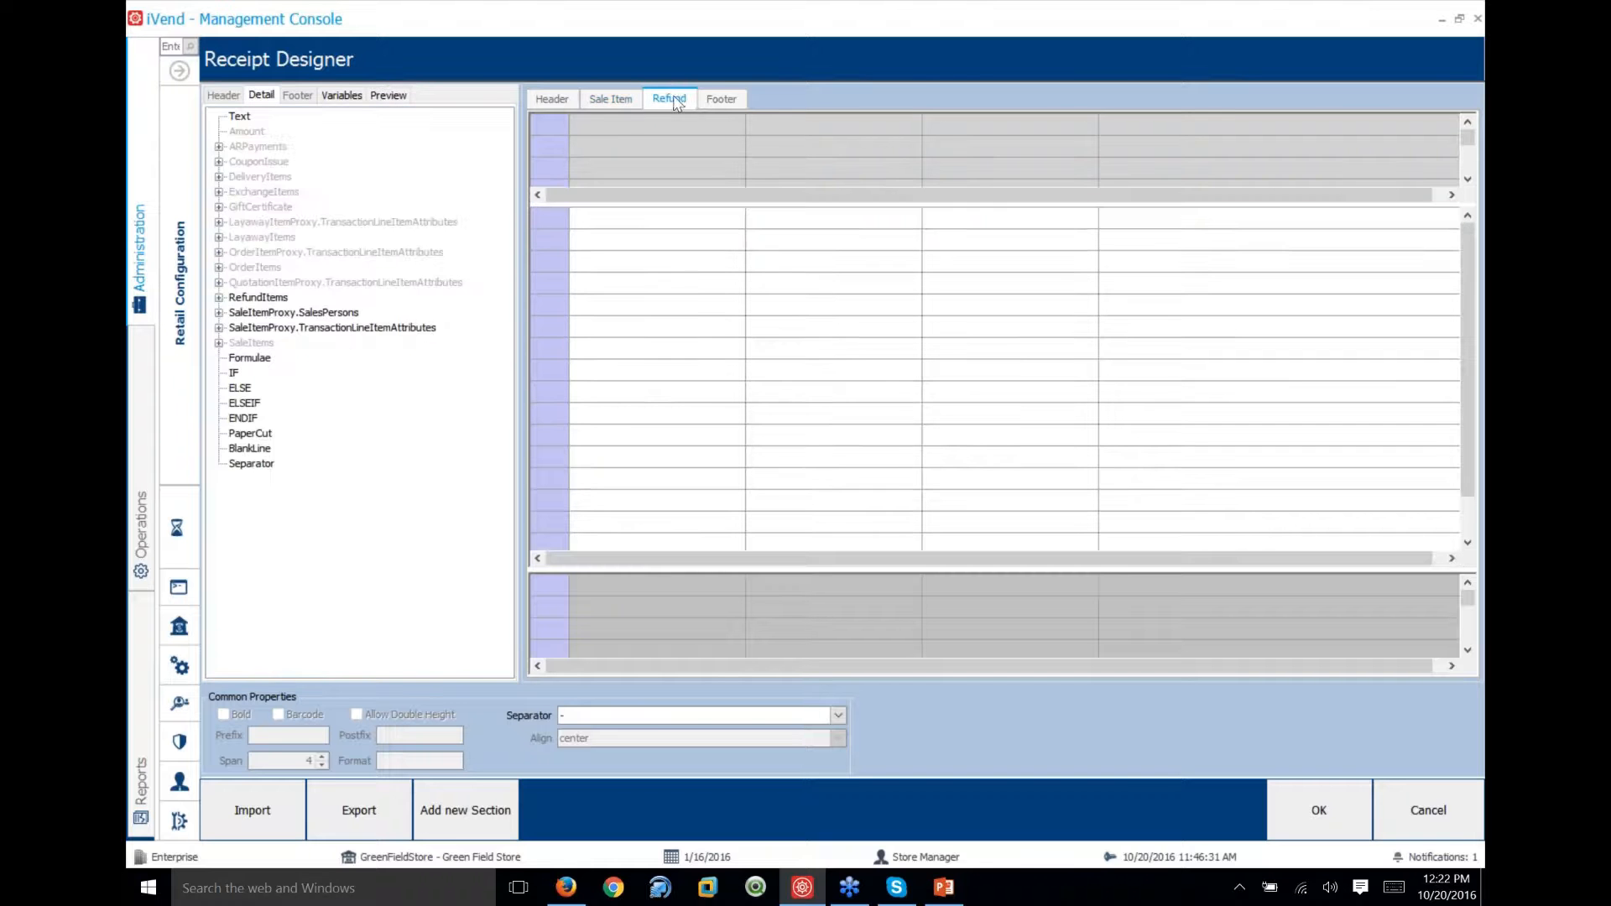
pyautogui.click(606, 109)
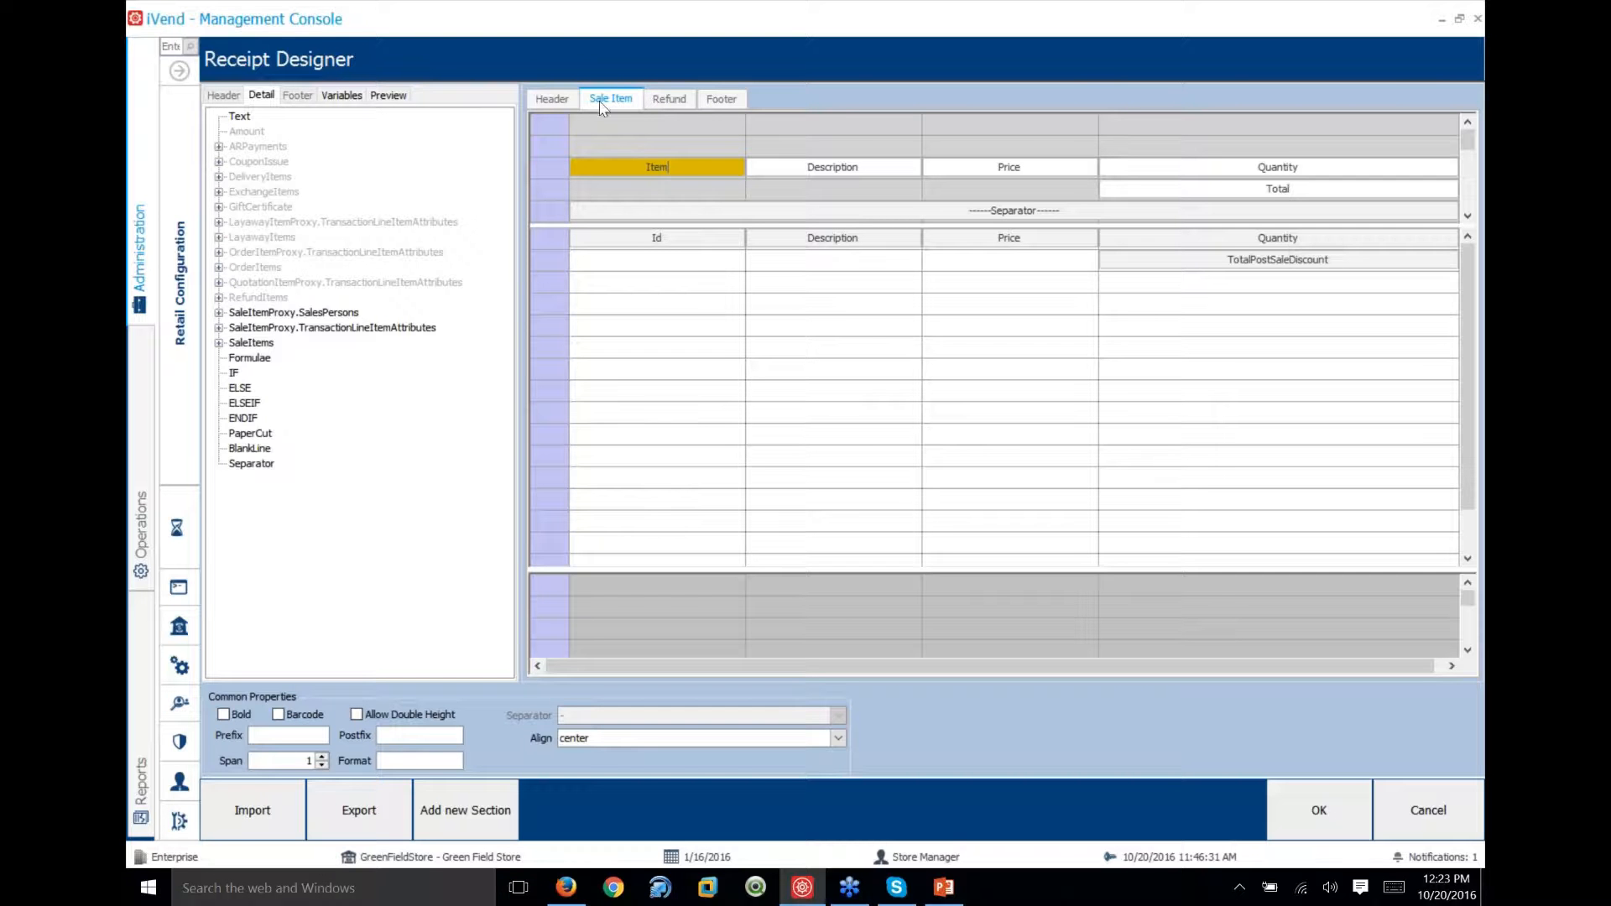
pyautogui.click(676, 102)
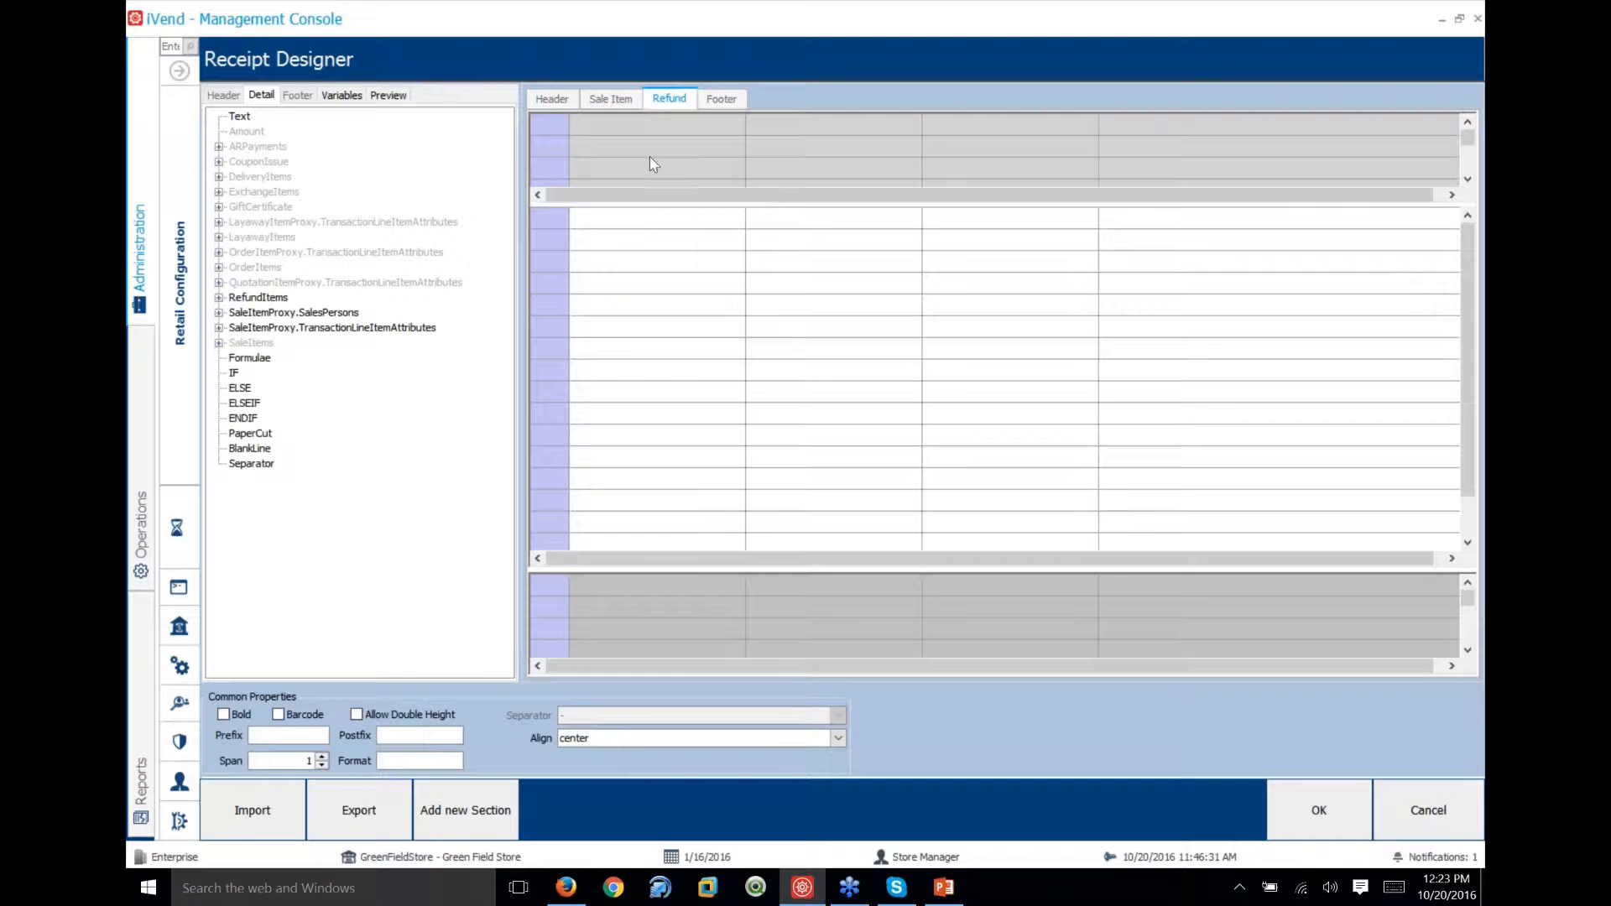
pyautogui.rightClick(605, 105)
pyautogui.click(600, 104)
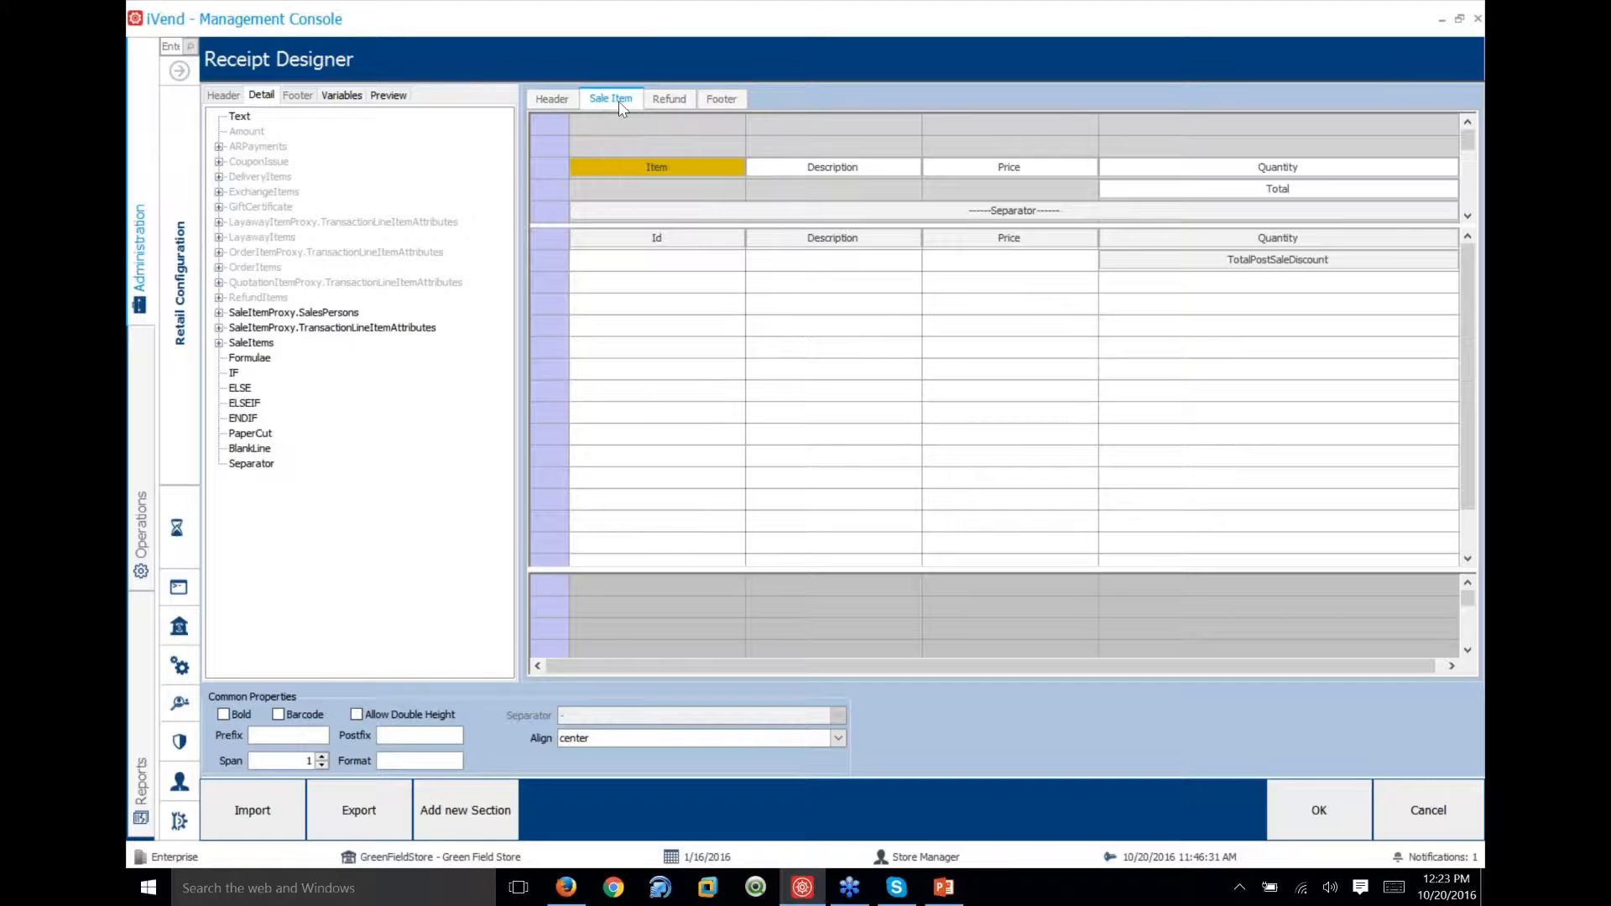
pyautogui.rightClick(622, 101)
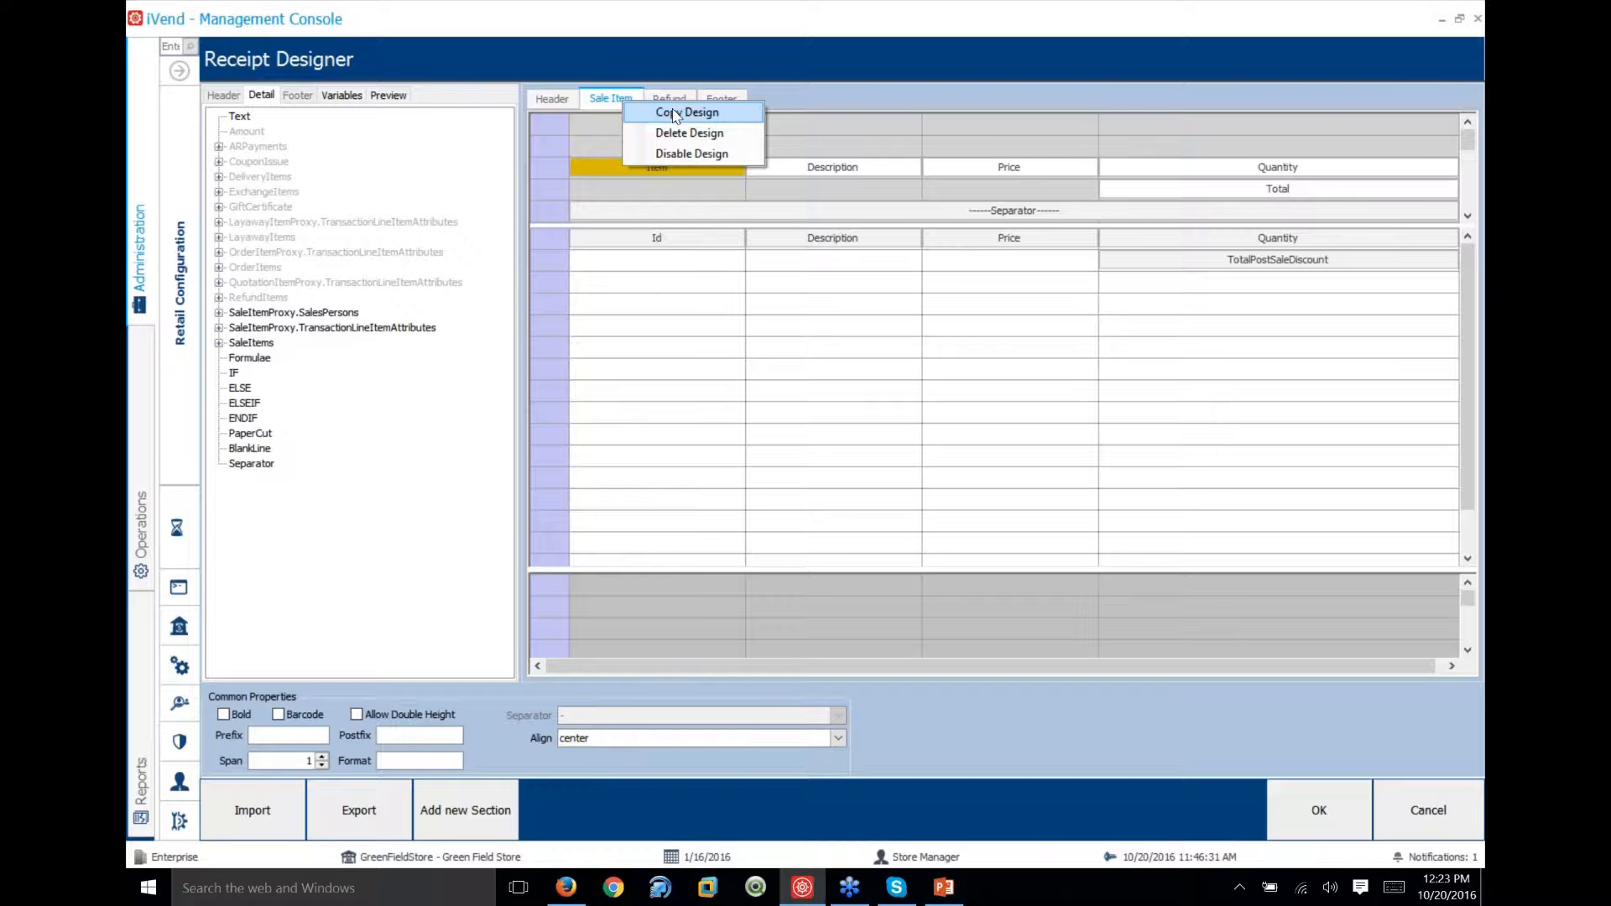
pyautogui.click(619, 107)
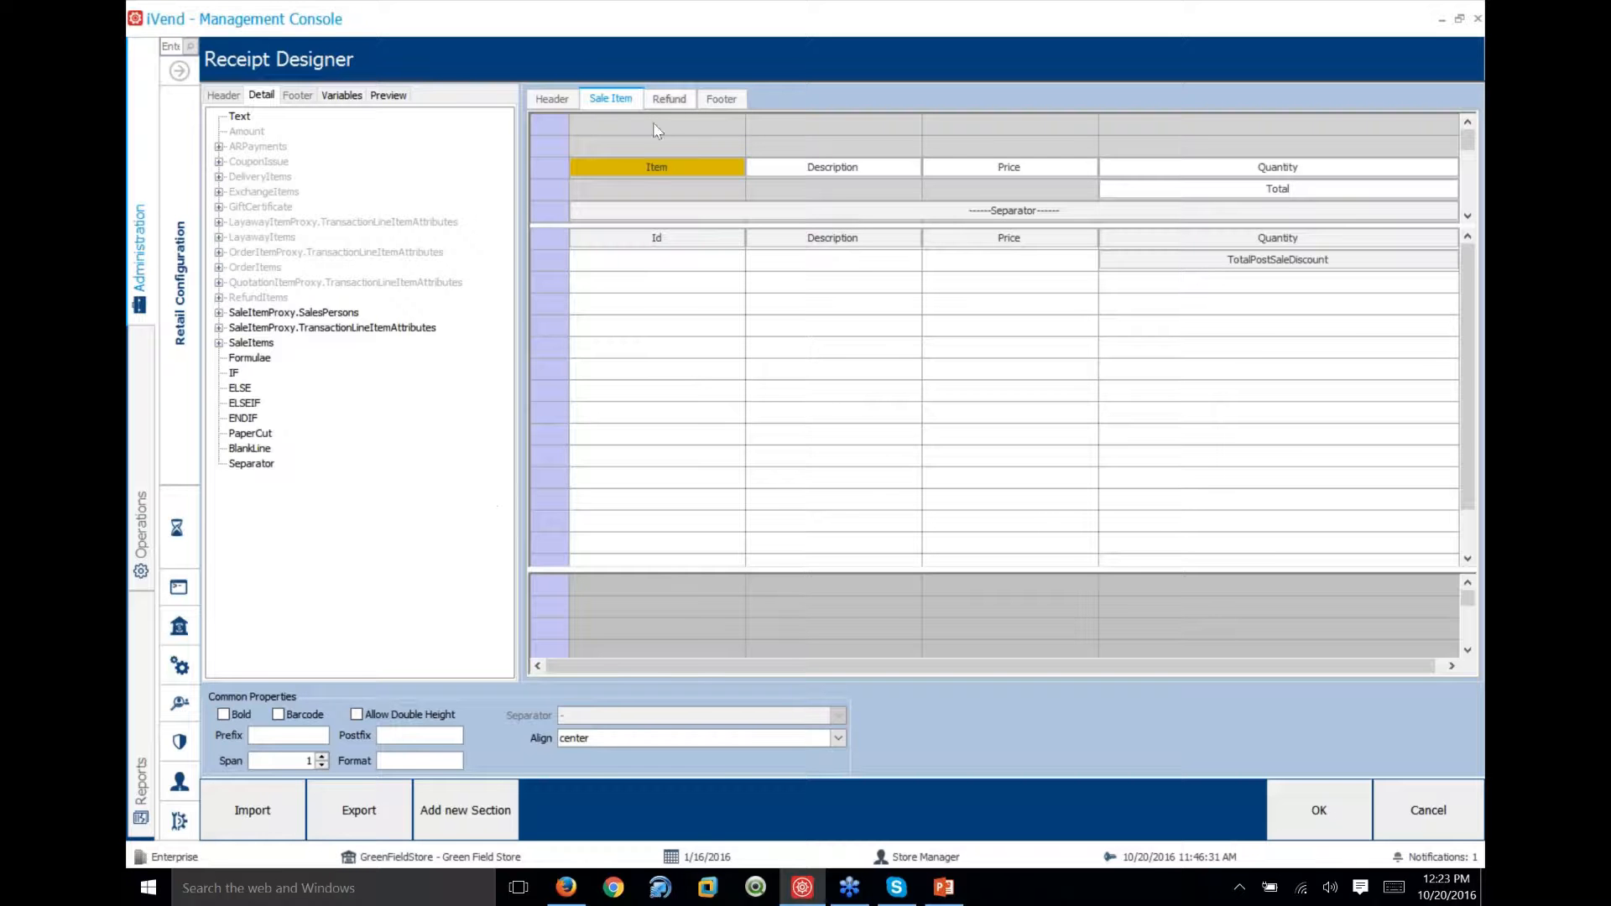
pyautogui.click(466, 809)
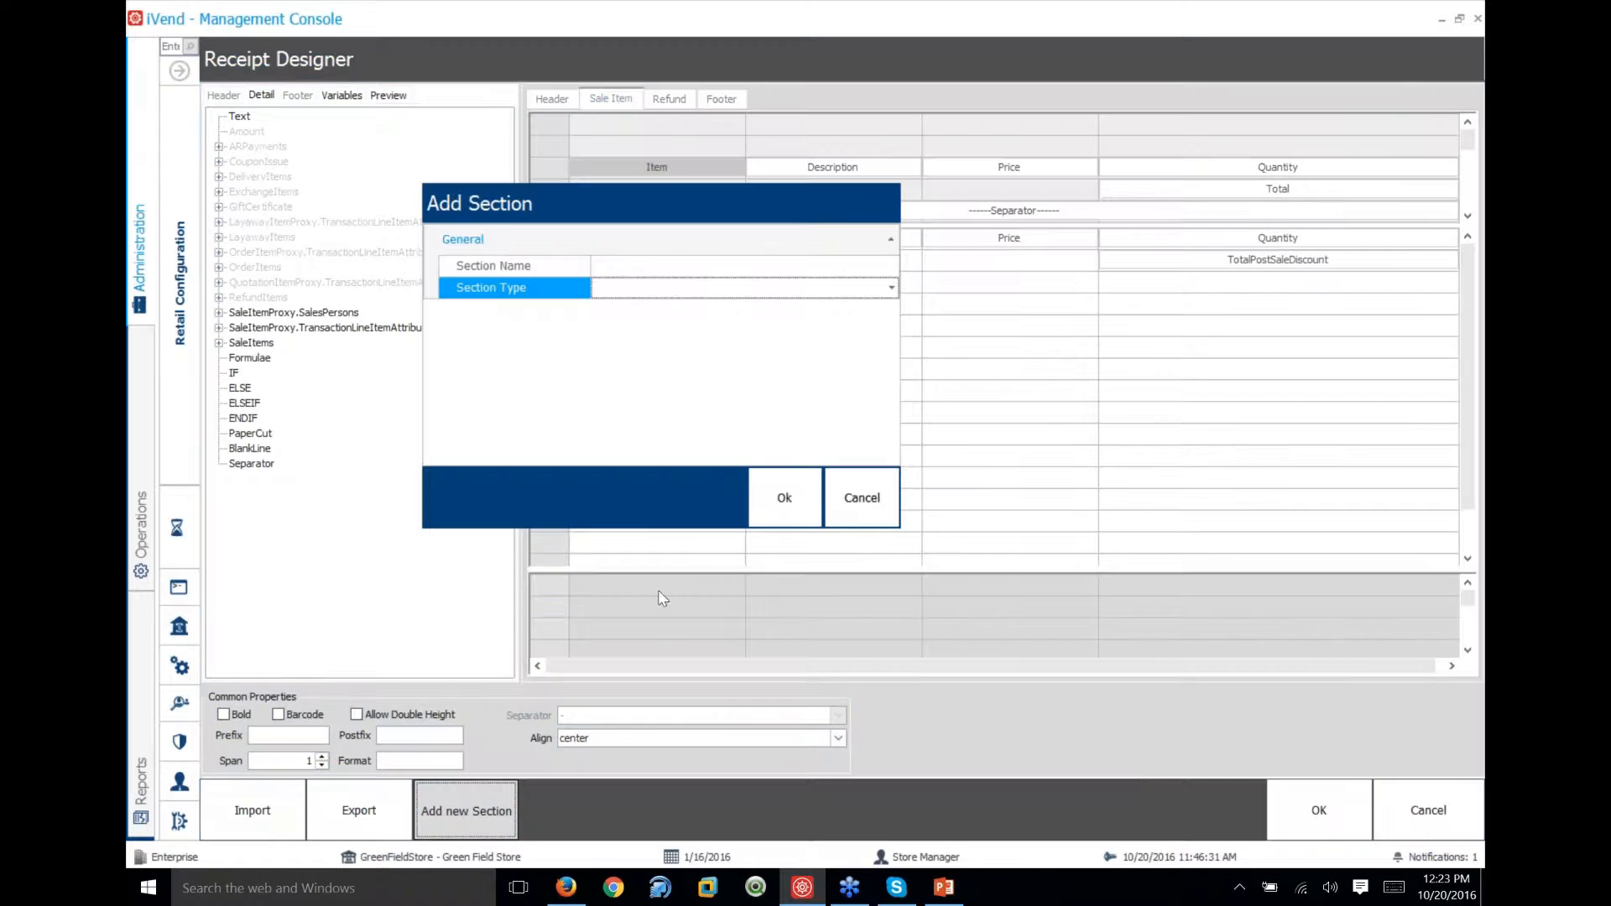
pyautogui.click(716, 289)
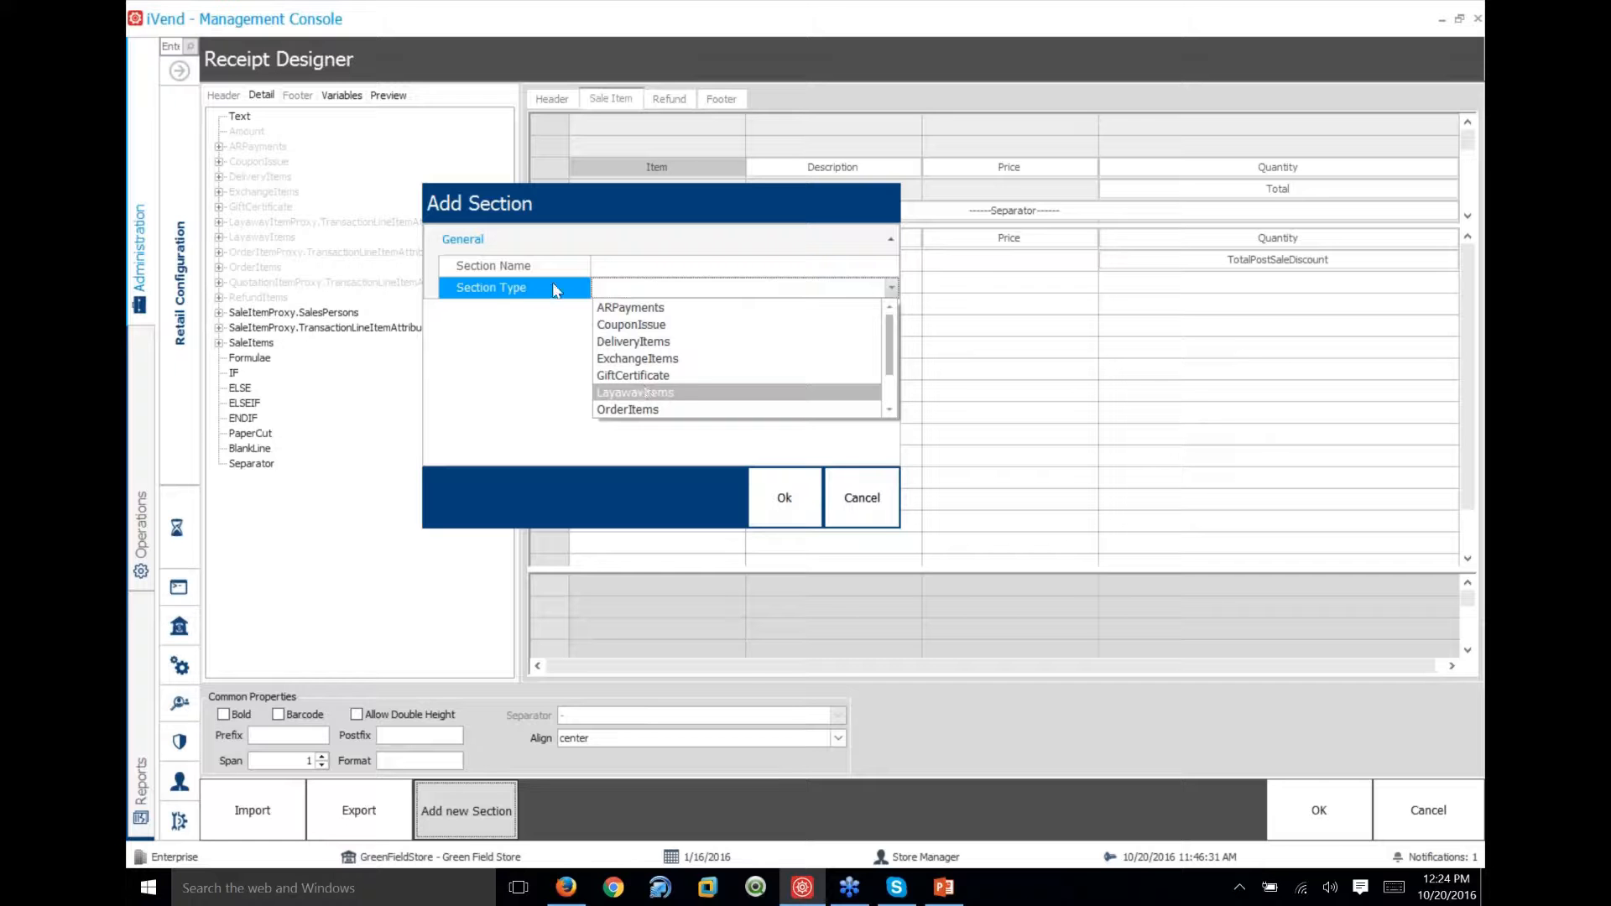
pyautogui.click(865, 495)
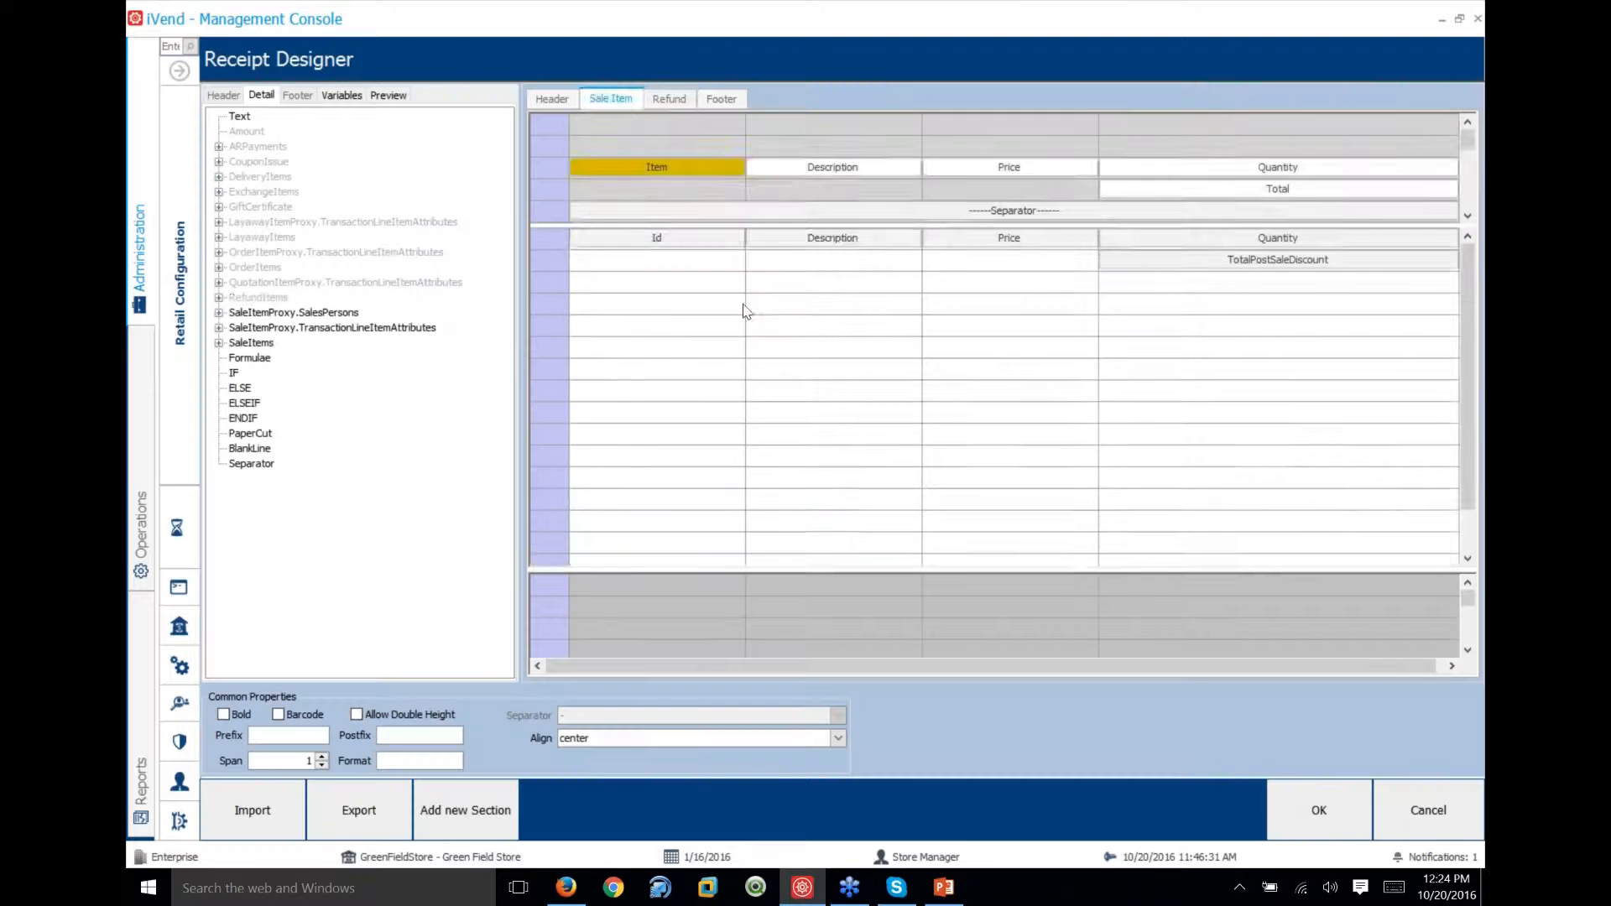
# Copy the Sale Item design into a new section named "Refund Sale" with section type RefundItems
pyautogui.click(658, 101)
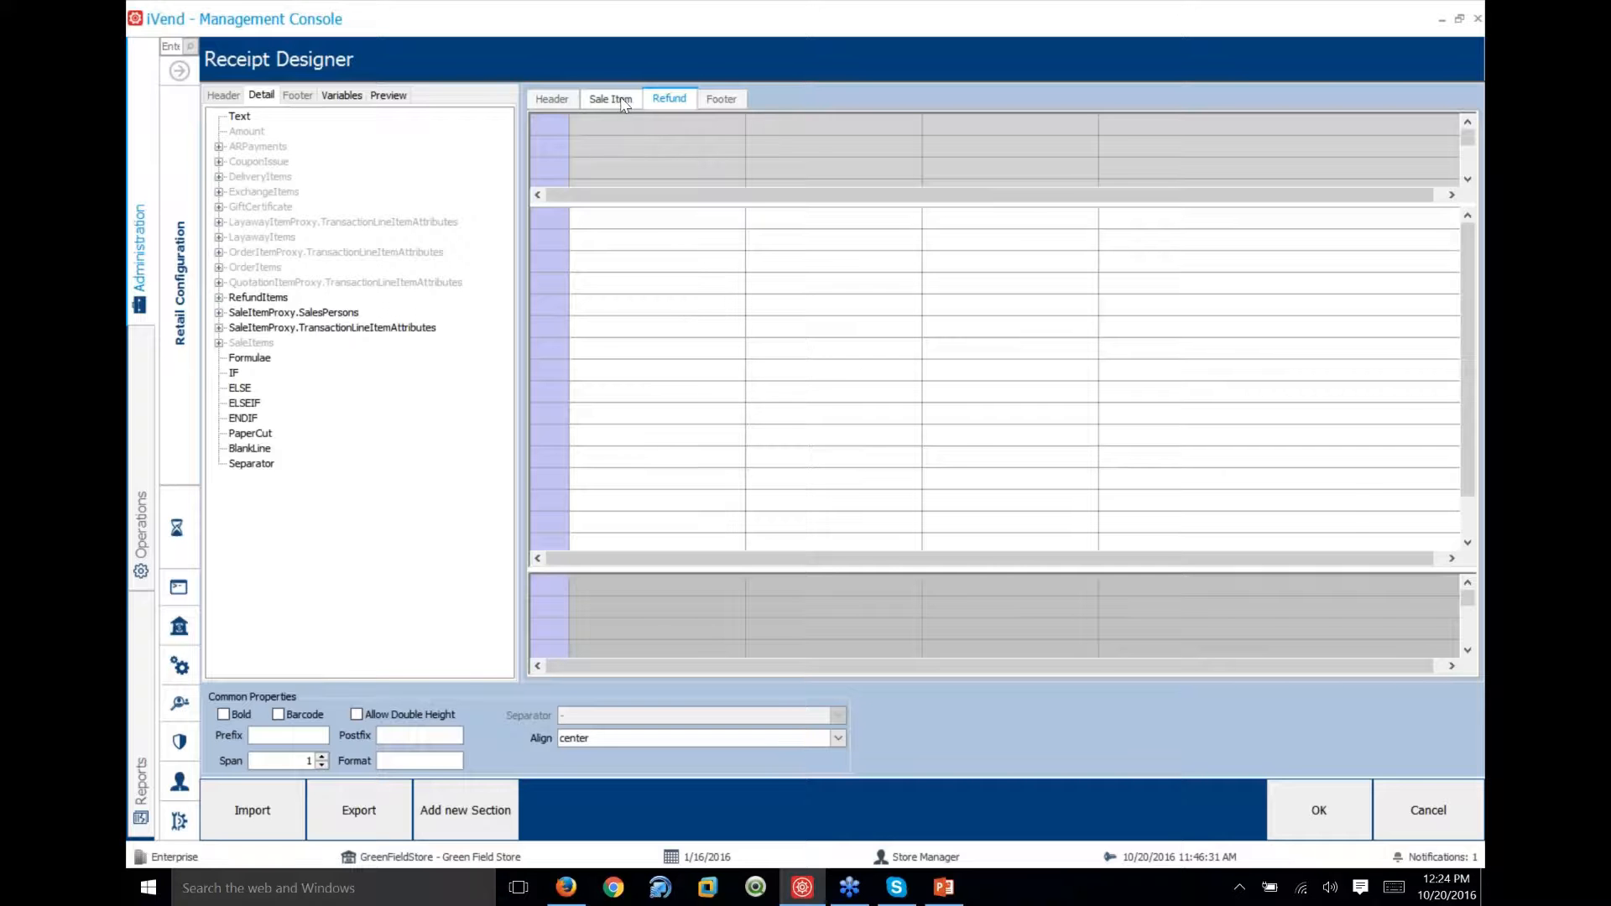
pyautogui.rightClick(621, 98)
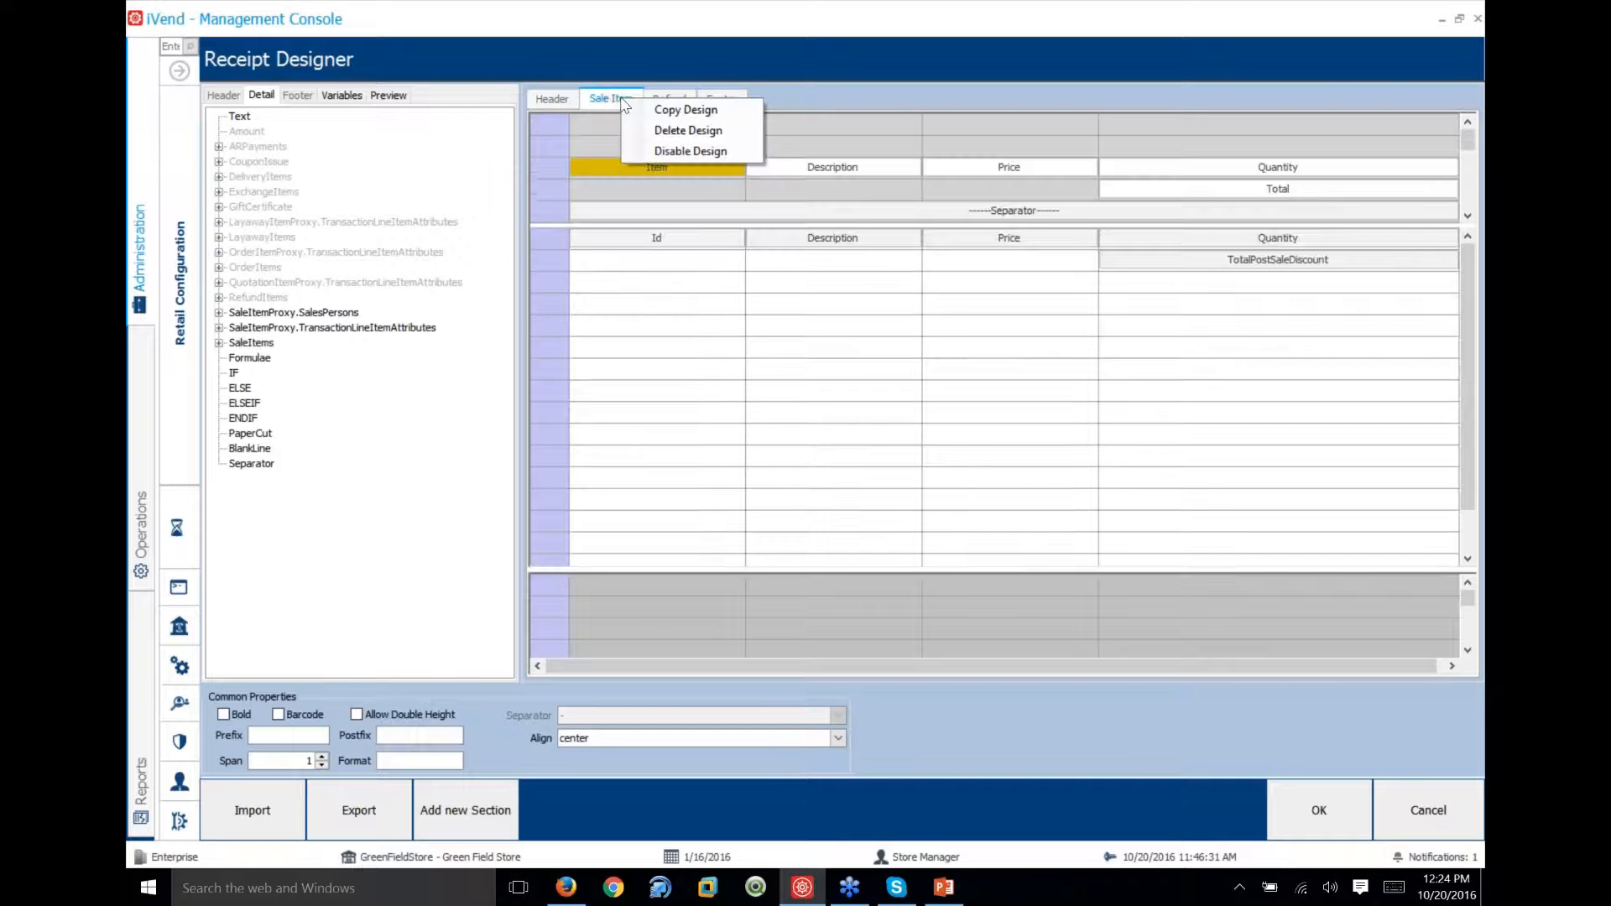
pyautogui.click(679, 113)
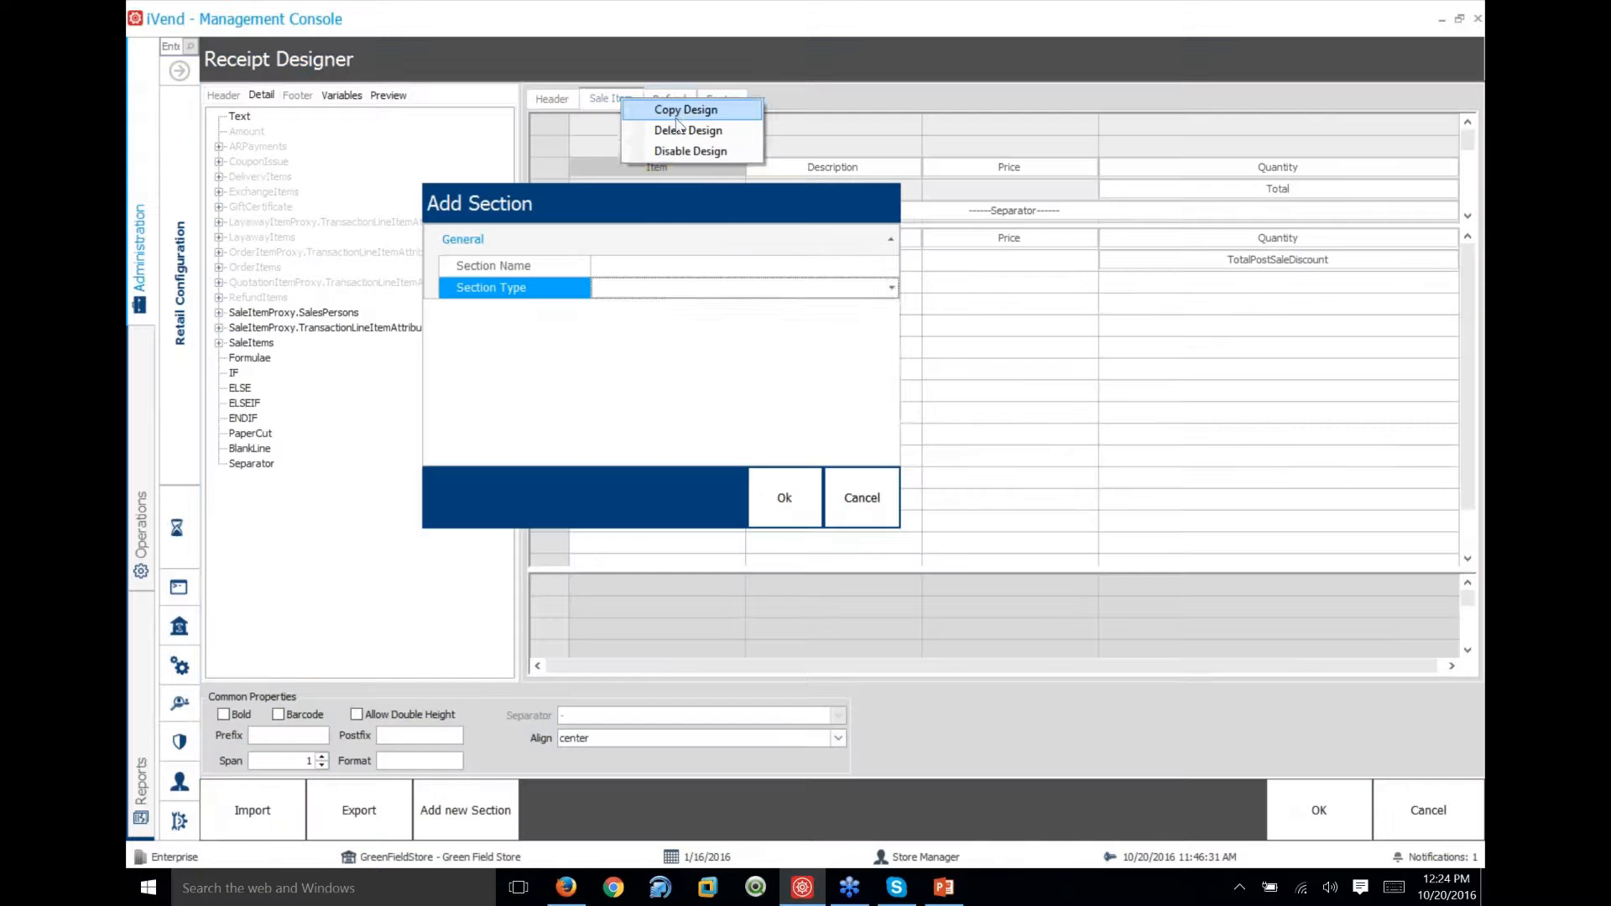
pyautogui.click(892, 288)
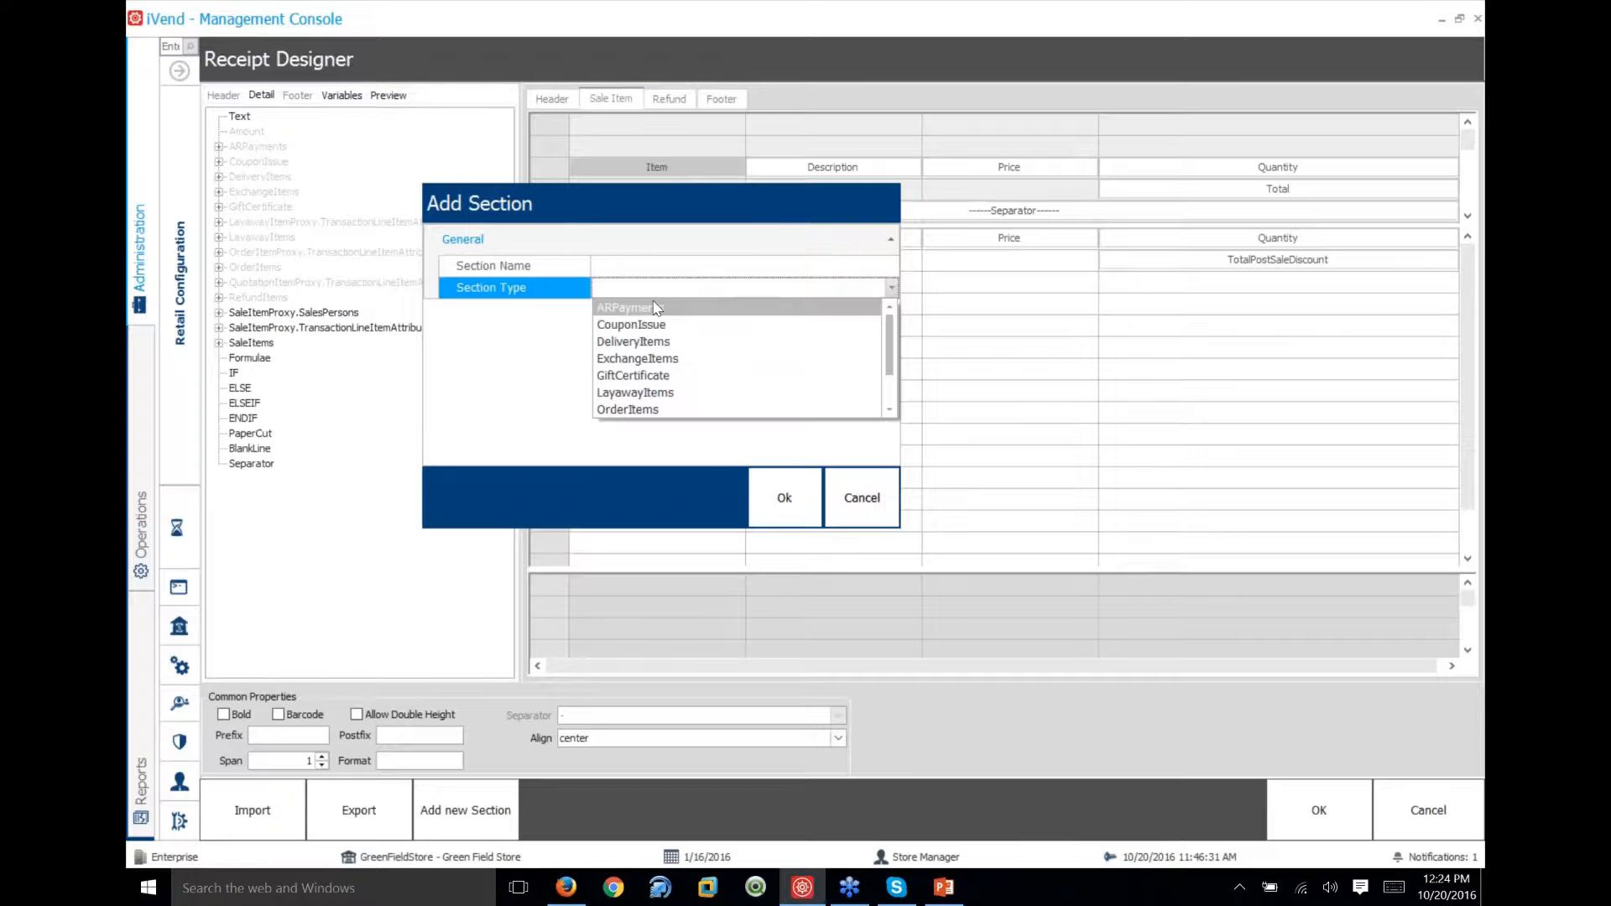
pyautogui.scroll(-1, 644, 347)
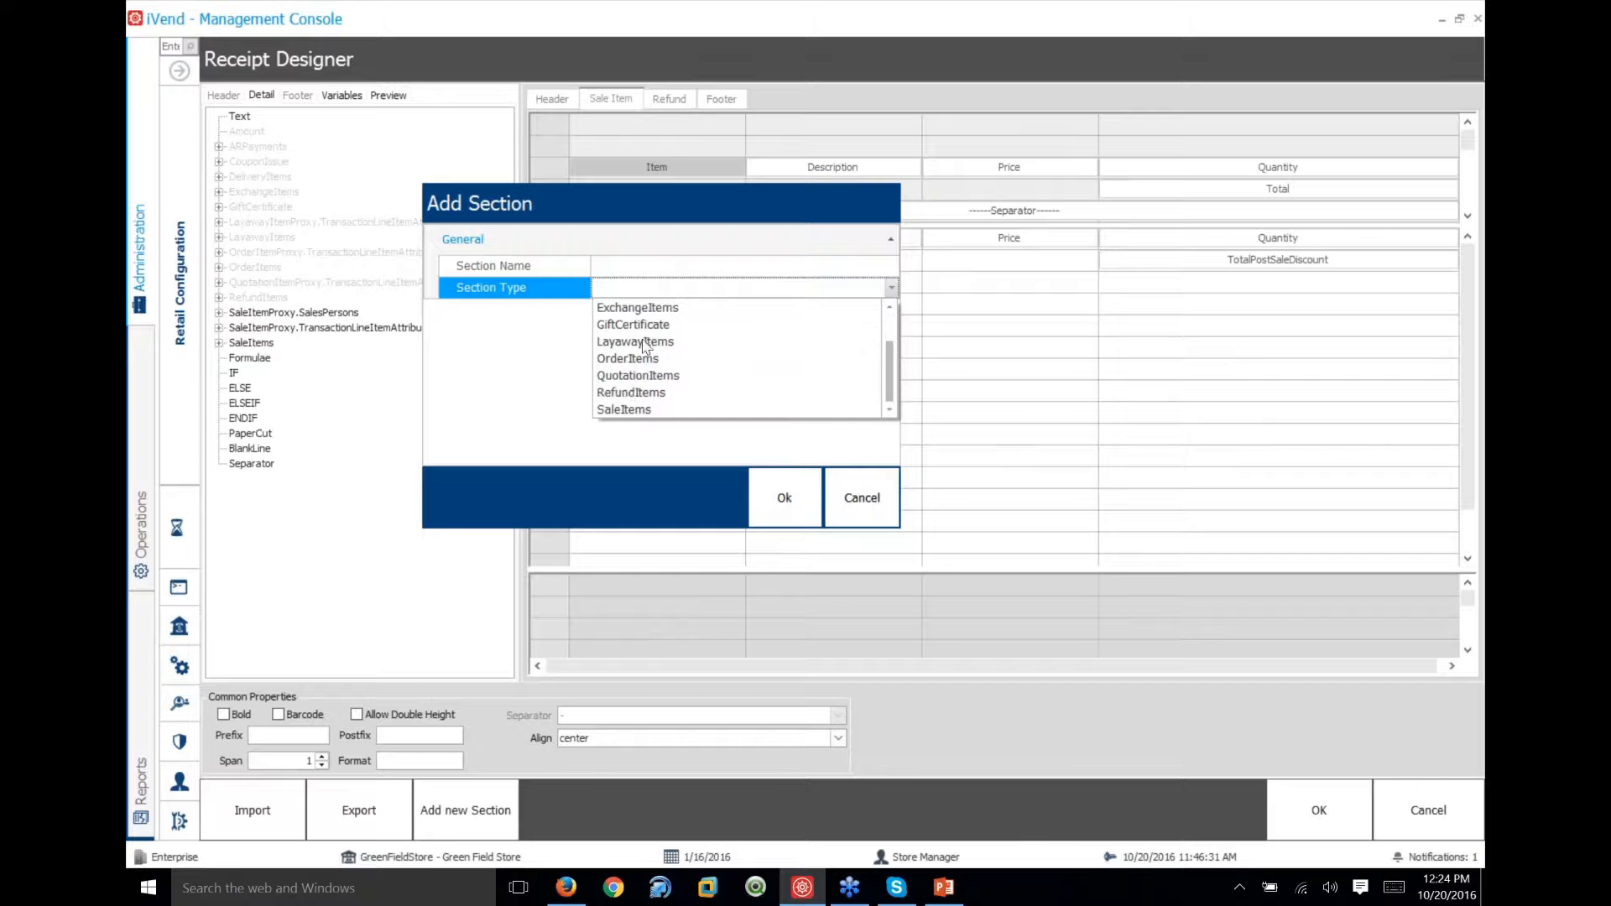
pyautogui.click(638, 392)
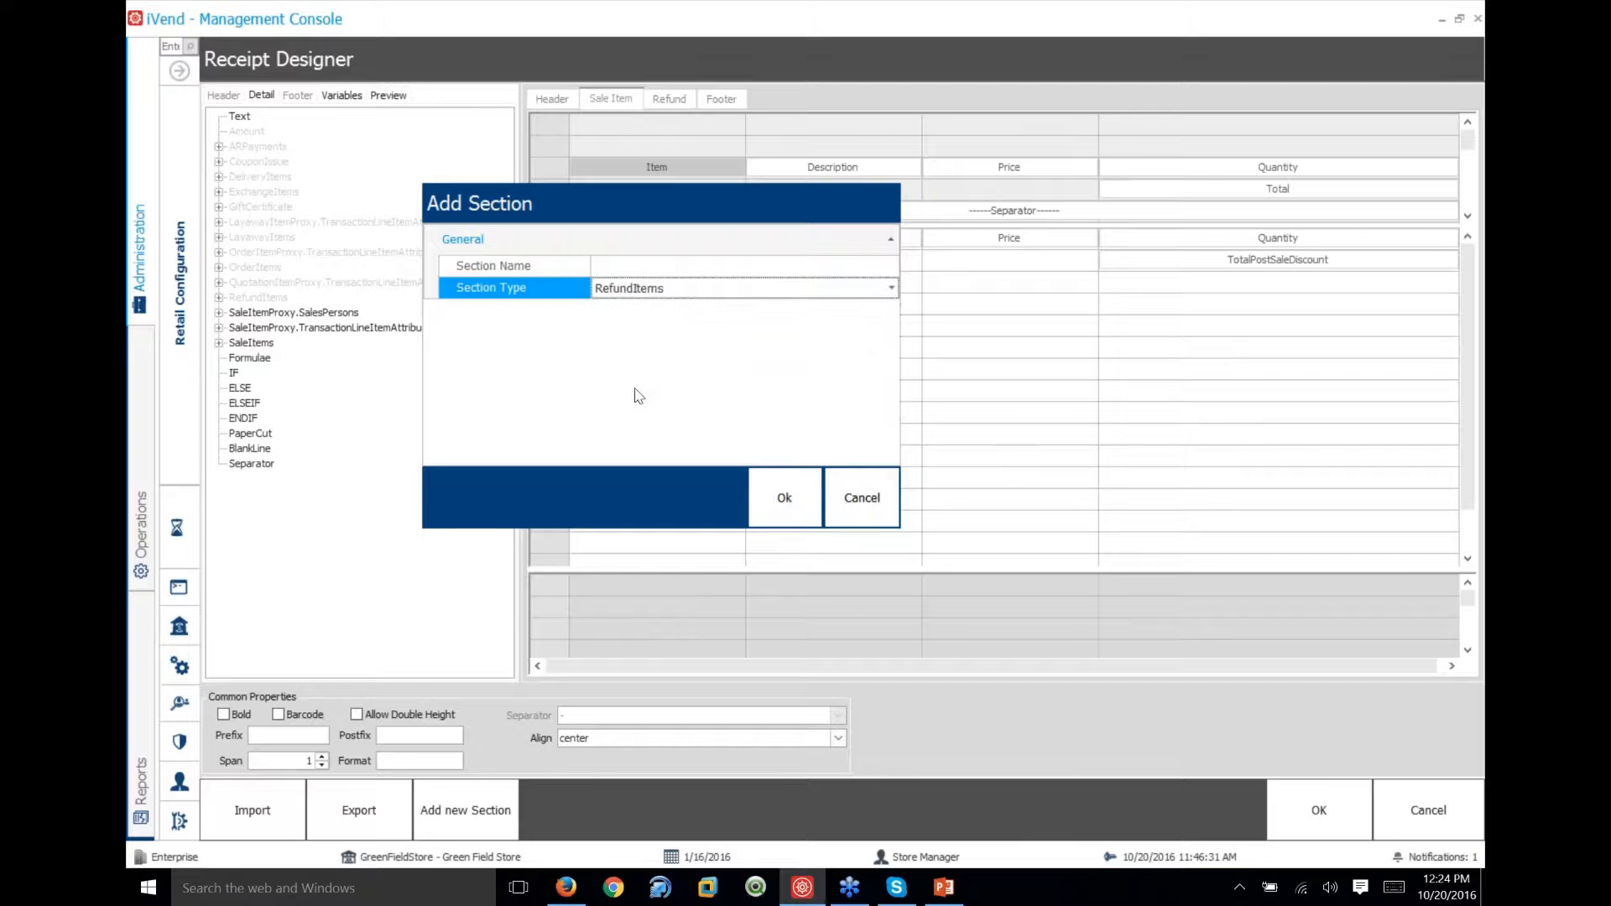
pyautogui.click(696, 267)
pyautogui.write('Reund')
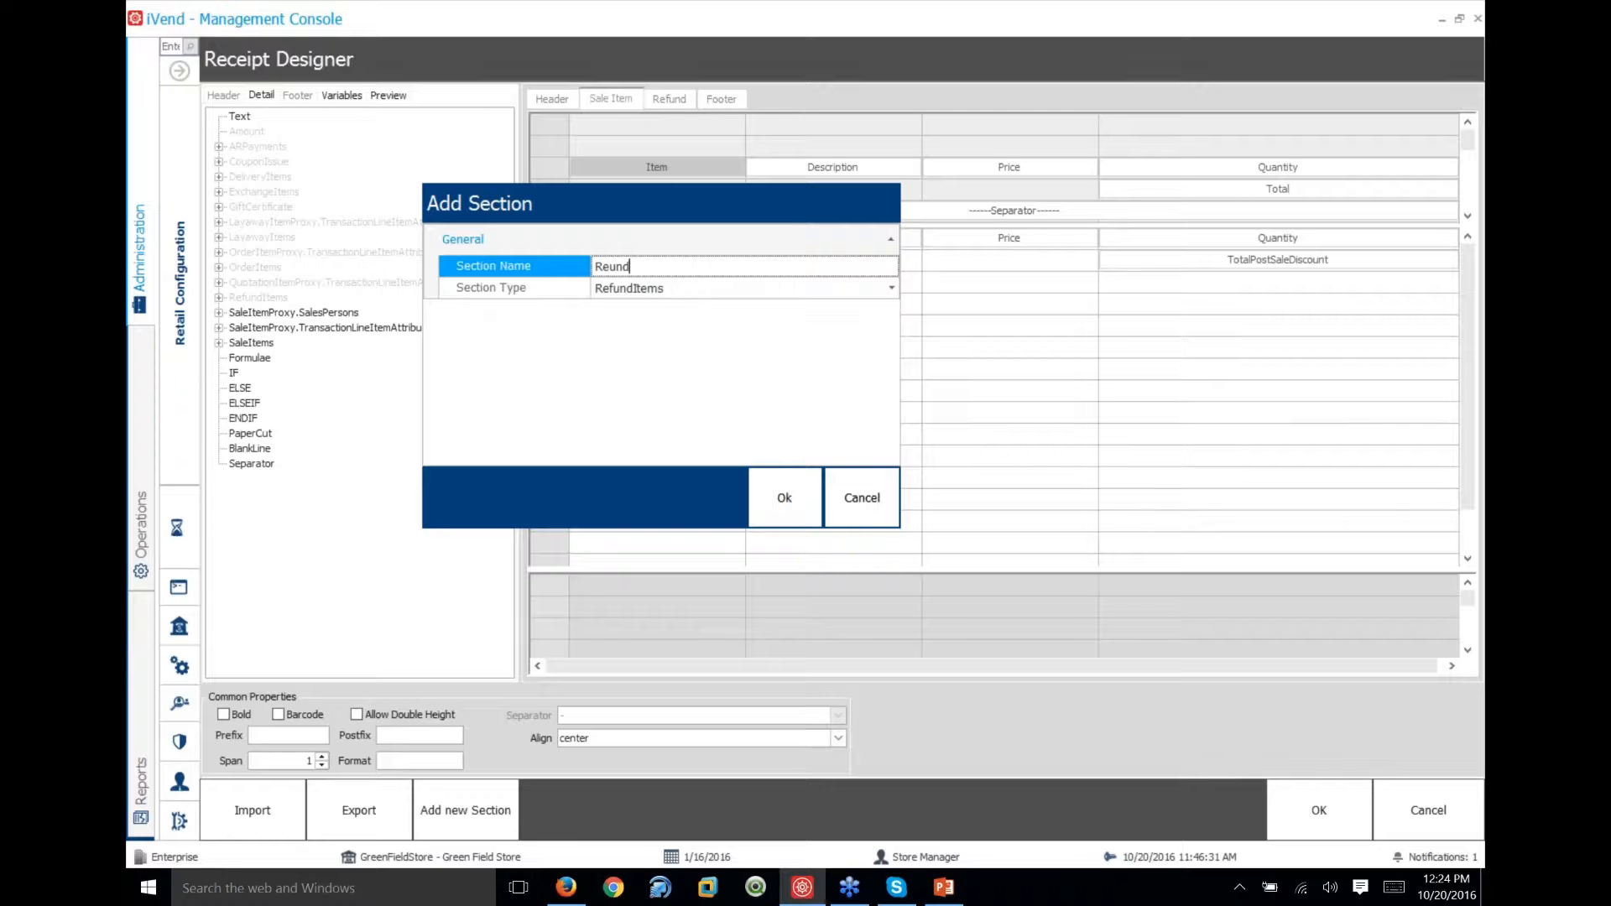
pyautogui.press('BackSpace')
pyautogui.press('BackSpace')
pyautogui.write('fund Sale')
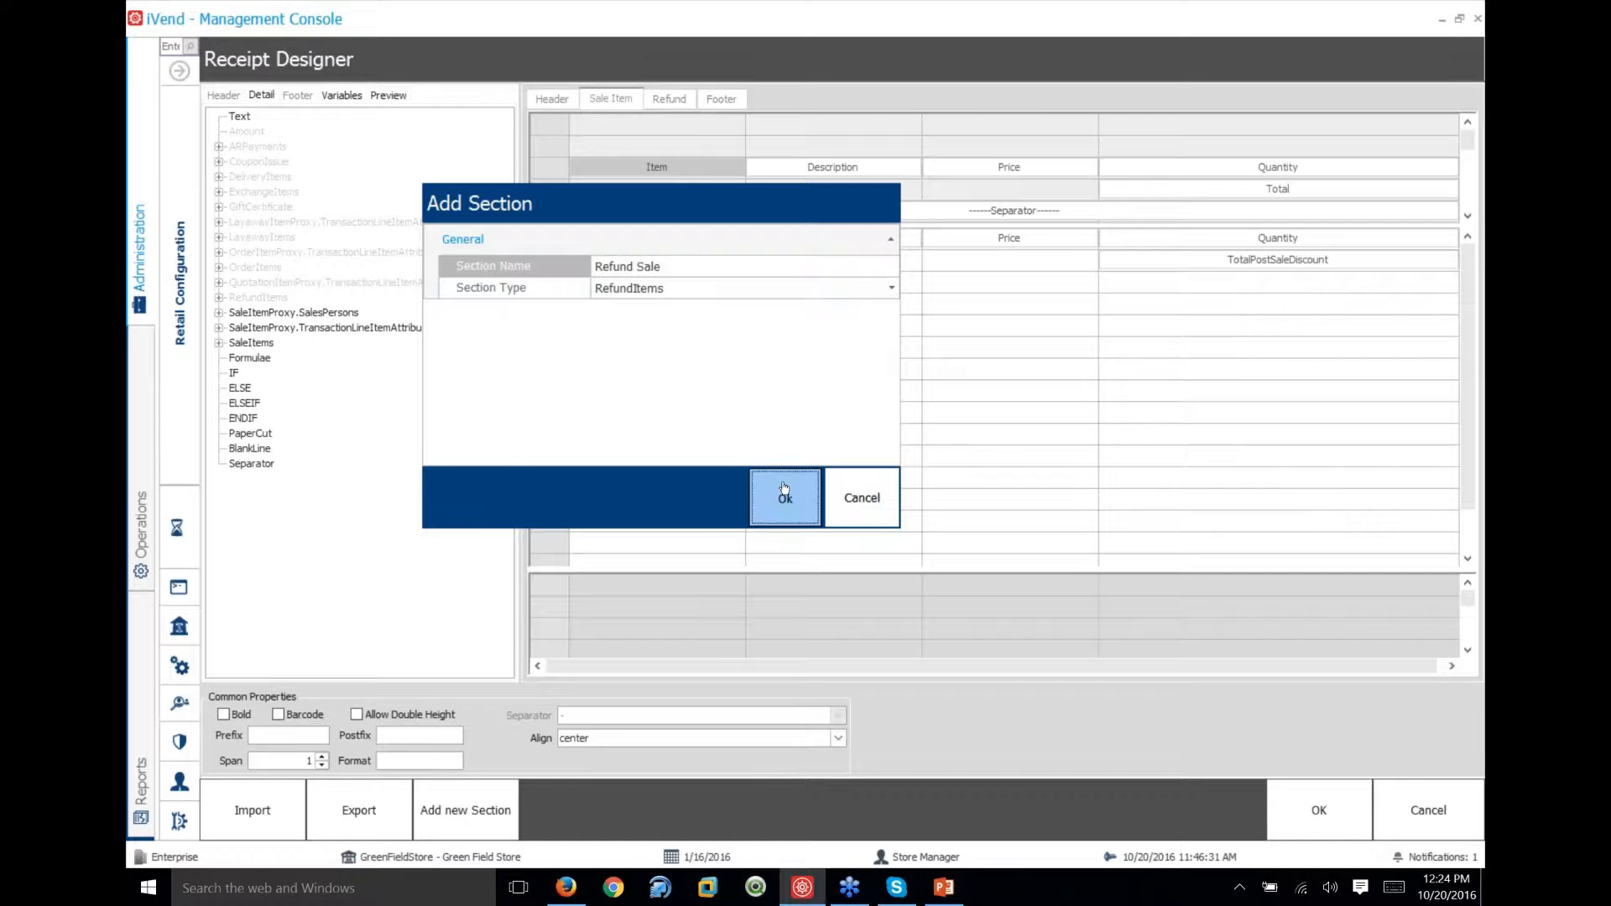
pyautogui.click(784, 497)
# Delete the empty Refund section's design and move the Refund Sale section ahead of Footer
pyautogui.click(668, 99)
pyautogui.rightClick(666, 99)
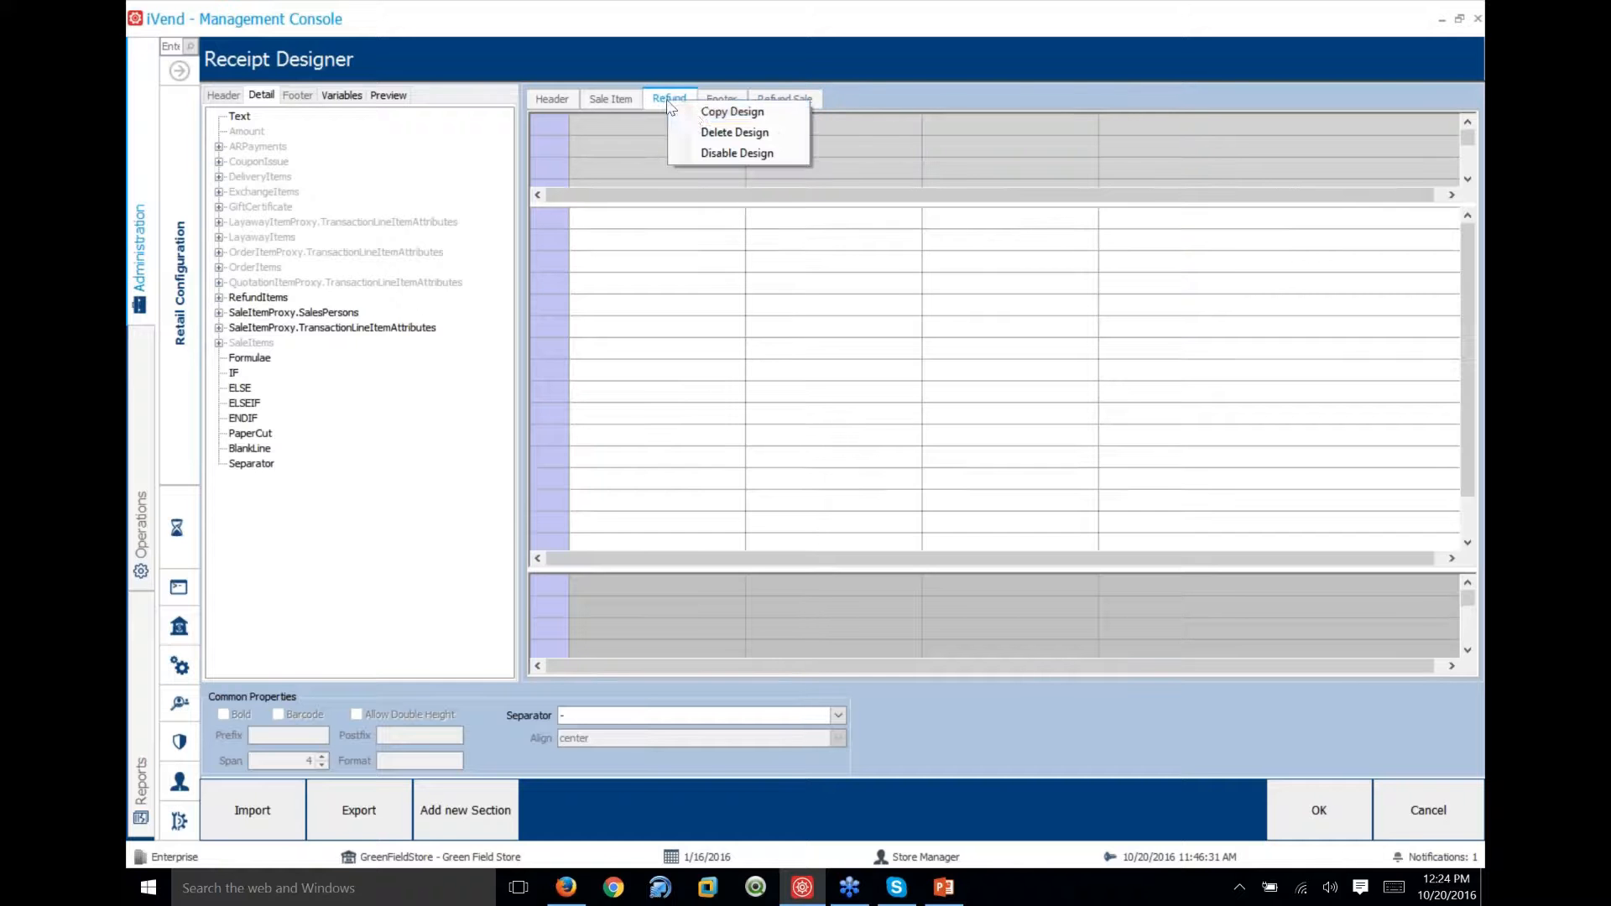
pyautogui.click(710, 137)
pyautogui.moveTo(731, 101); pyautogui.dragTo(678, 104)
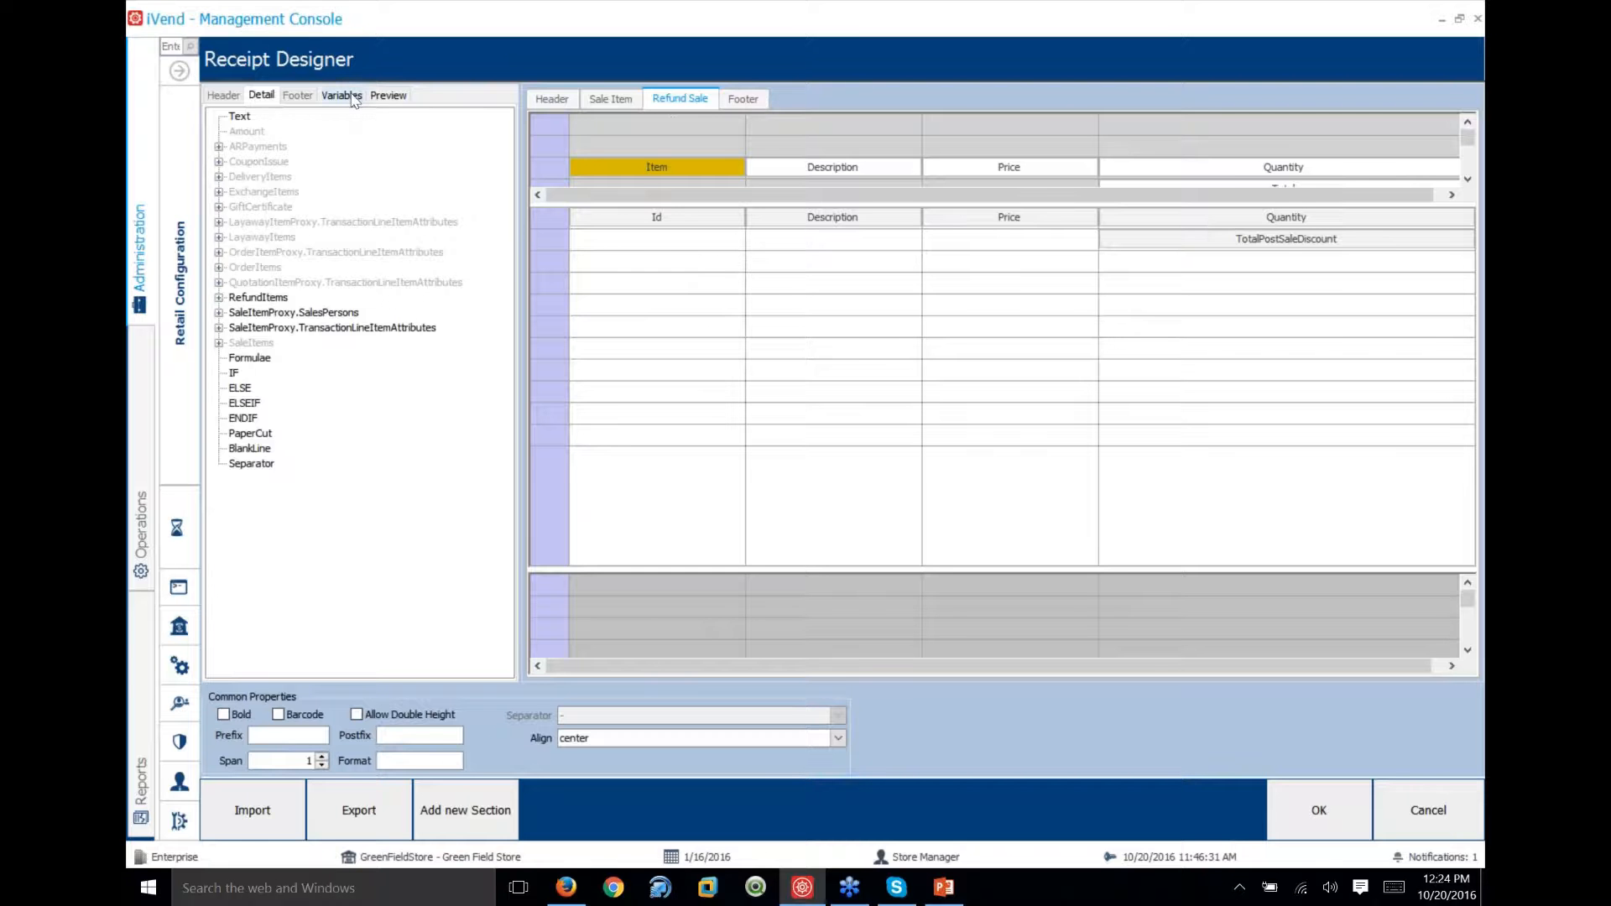
# Add a text label reading "Refund" above the Item heading in the Refund Sale section
pyautogui.click(244, 118)
pyautogui.moveTo(239, 118); pyautogui.dragTo(629, 147)
pyautogui.write('refund')
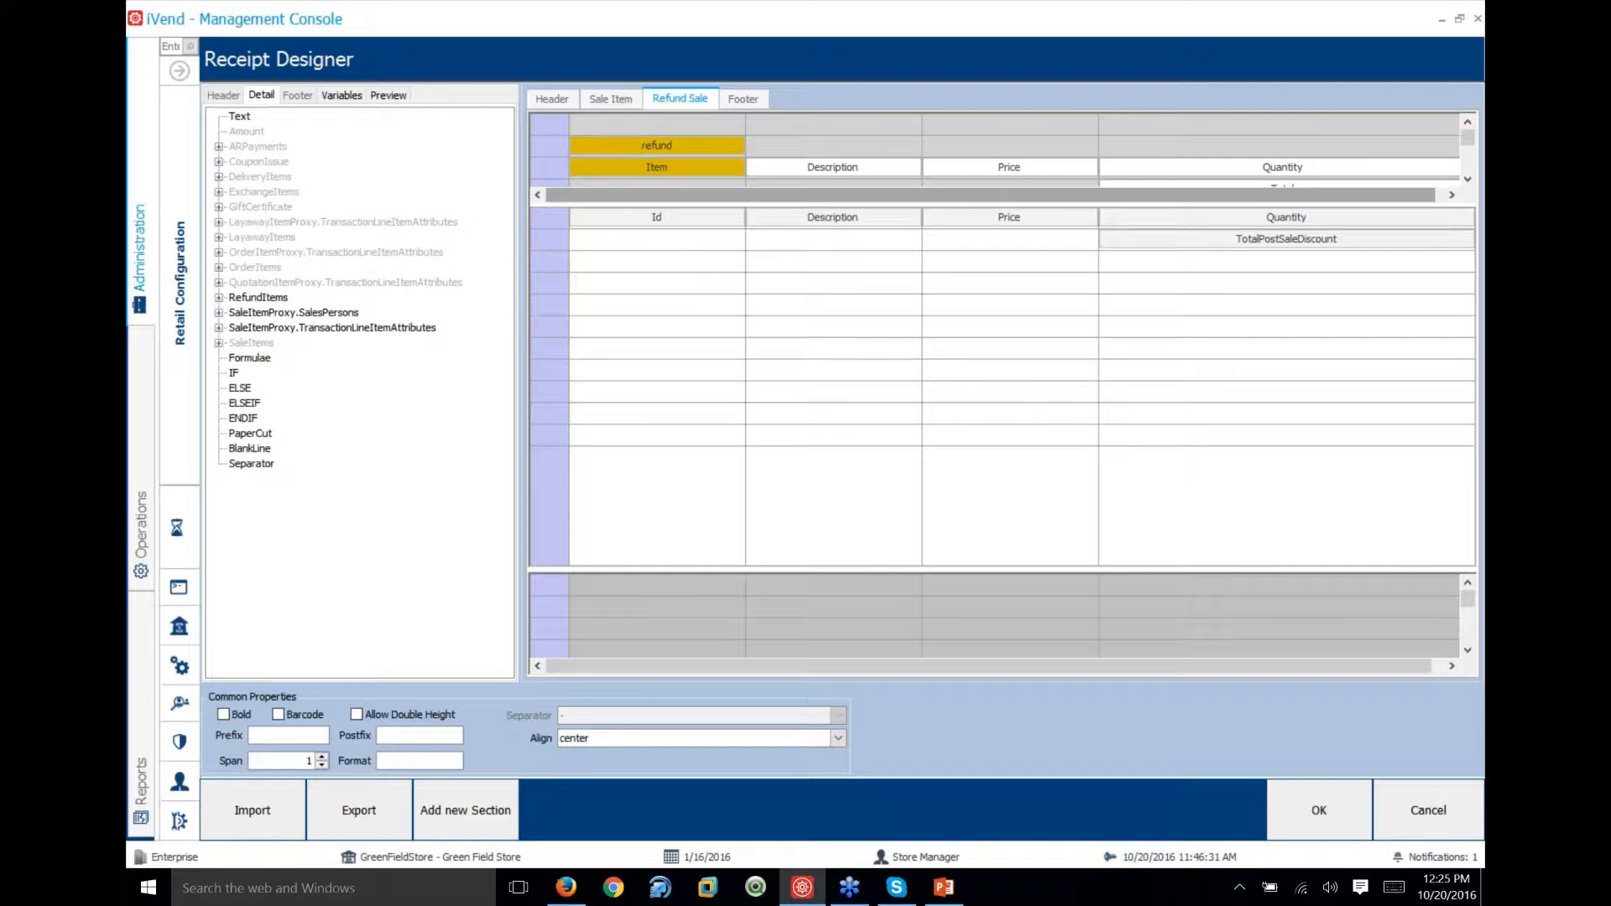
pyautogui.press('BackSpace')
pyautogui.press('BackSpace')
pyautogui.press('BackSpace')
pyautogui.press('BackSpace')
pyautogui.press('BackSpace')
pyautogui.press('BackSpace')
pyautogui.write('Refun')
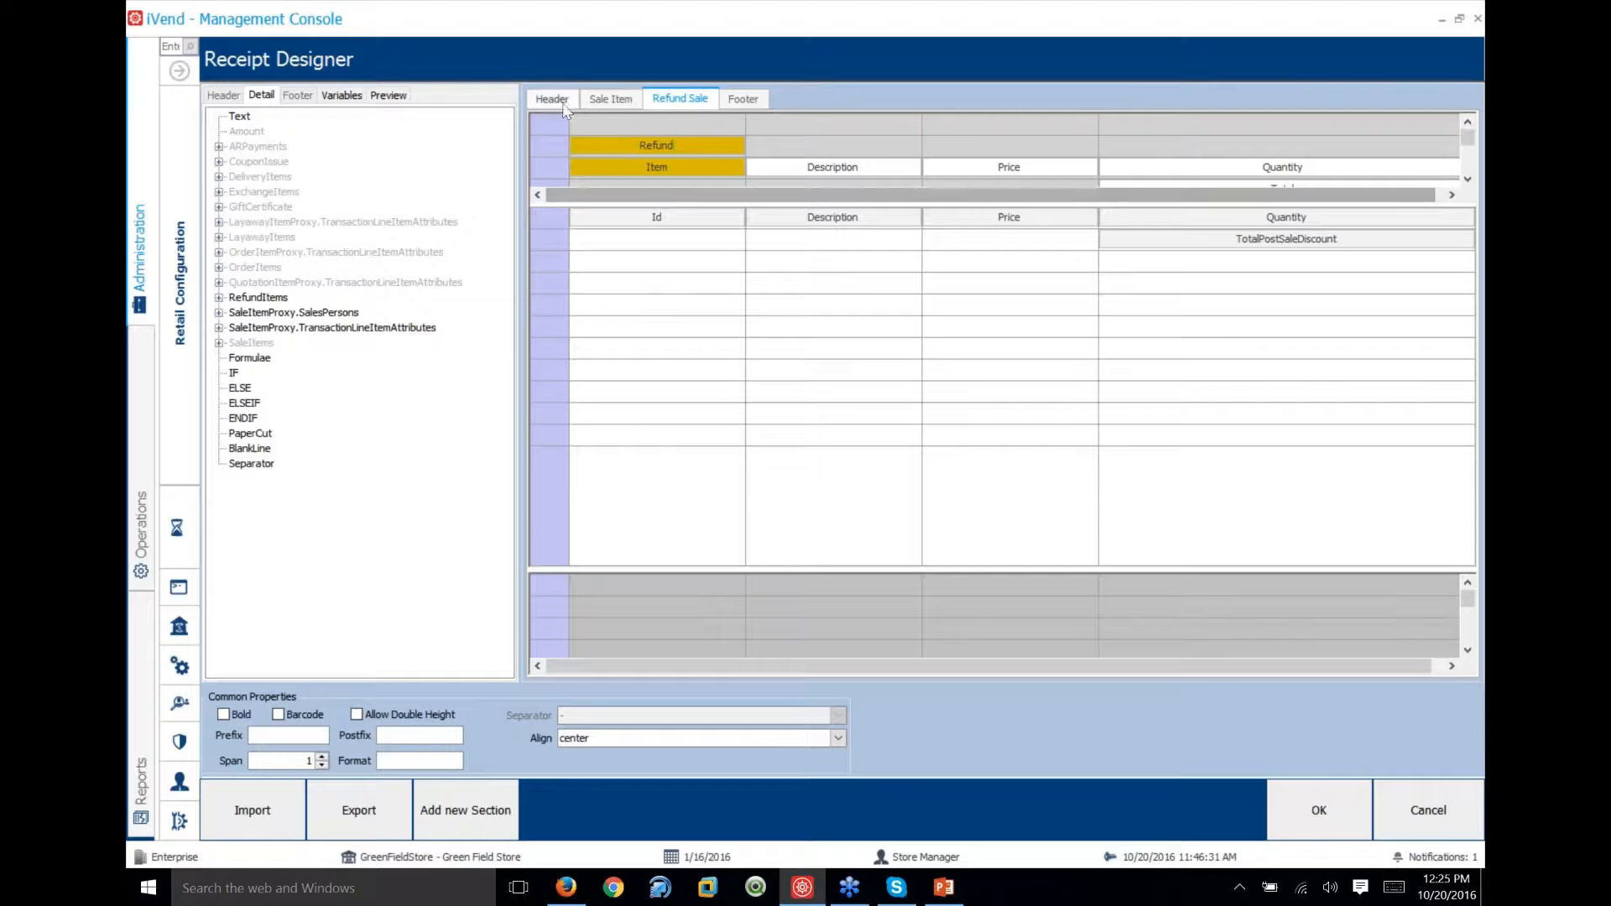
# Add a text label reading "Sale Item" above the Item heading in the Sale Item section
pyautogui.click(611, 98)
pyautogui.moveTo(240, 116); pyautogui.dragTo(608, 146)
pyautogui.write('Sale Item')
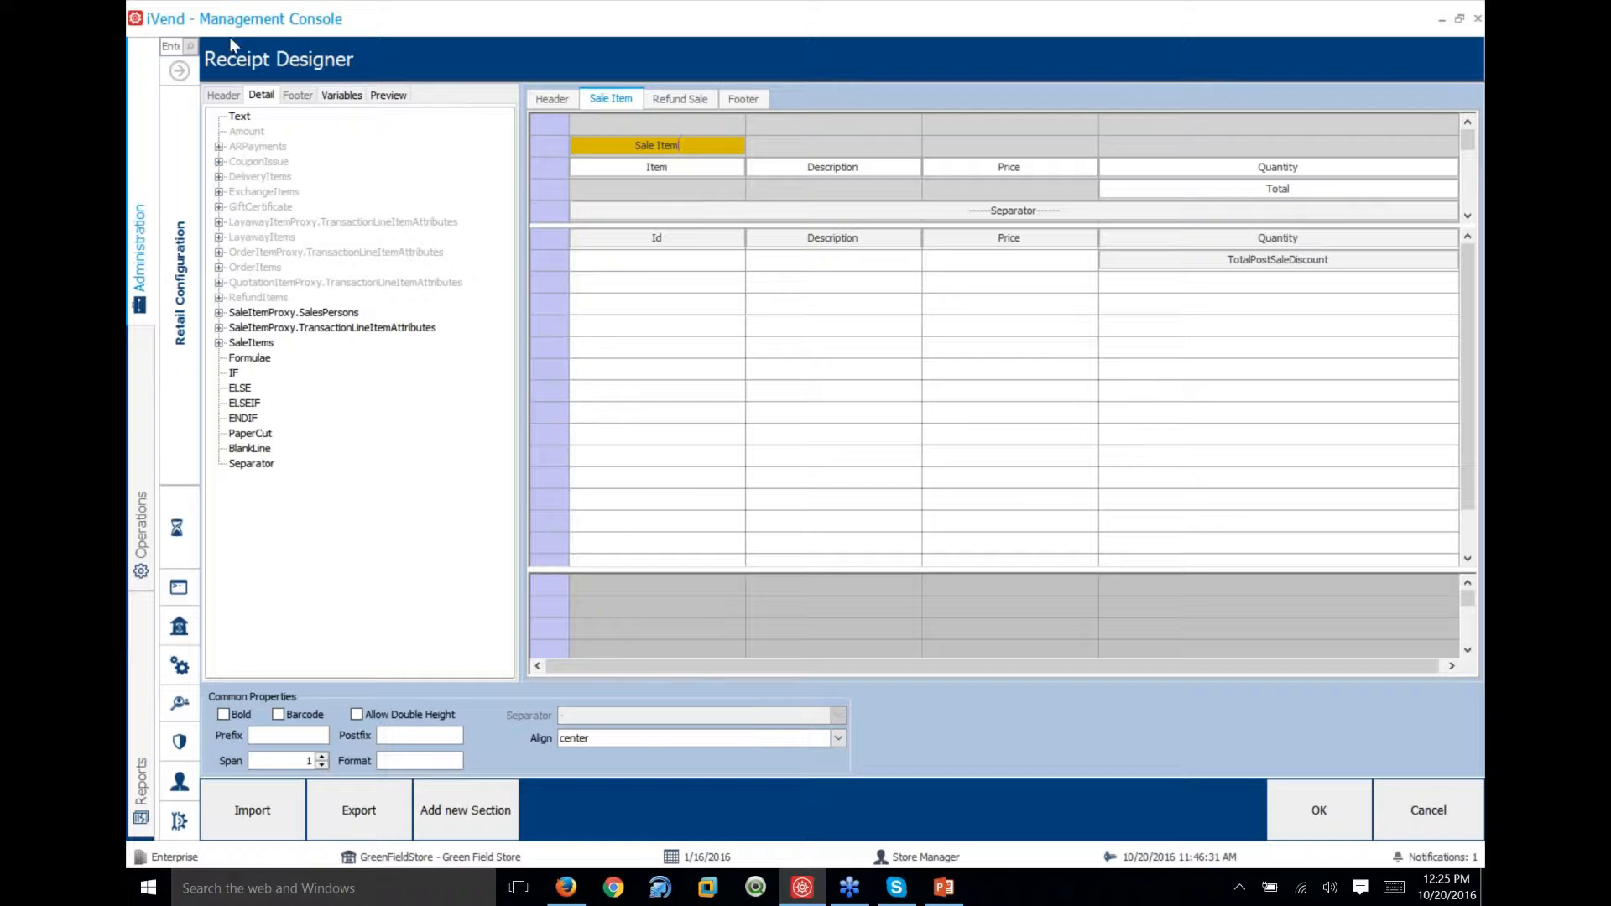
# Preview the receipt, examine the transaction key and Sale Item block, and return to the Refund Sale section
pyautogui.click(382, 99)
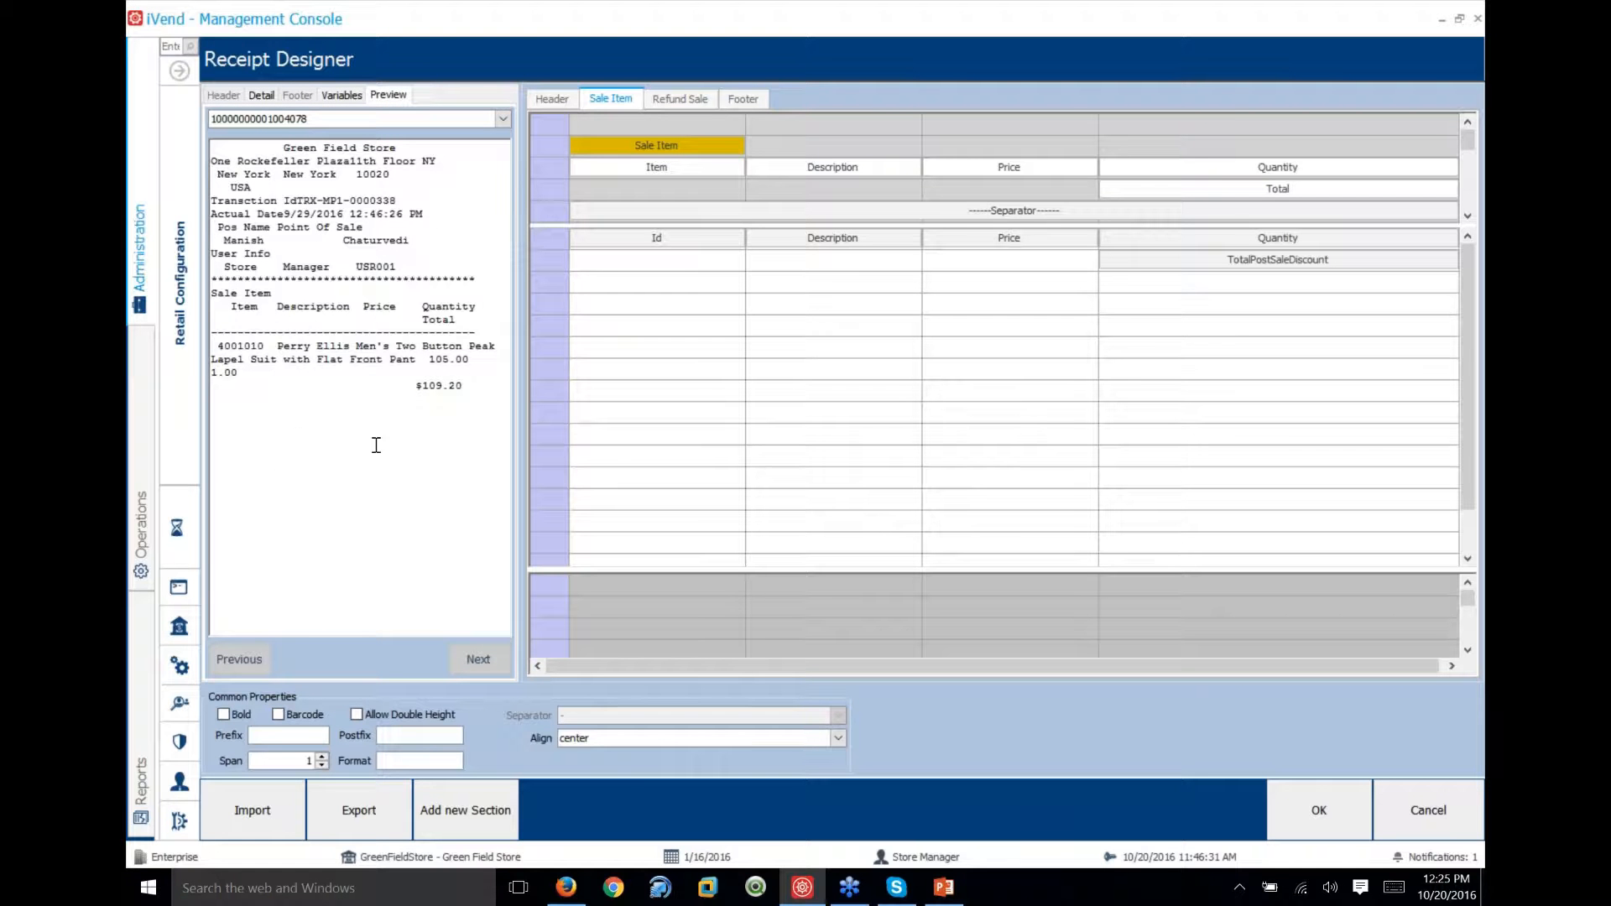
pyautogui.moveTo(317, 119); pyautogui.dragTo(199, 115)
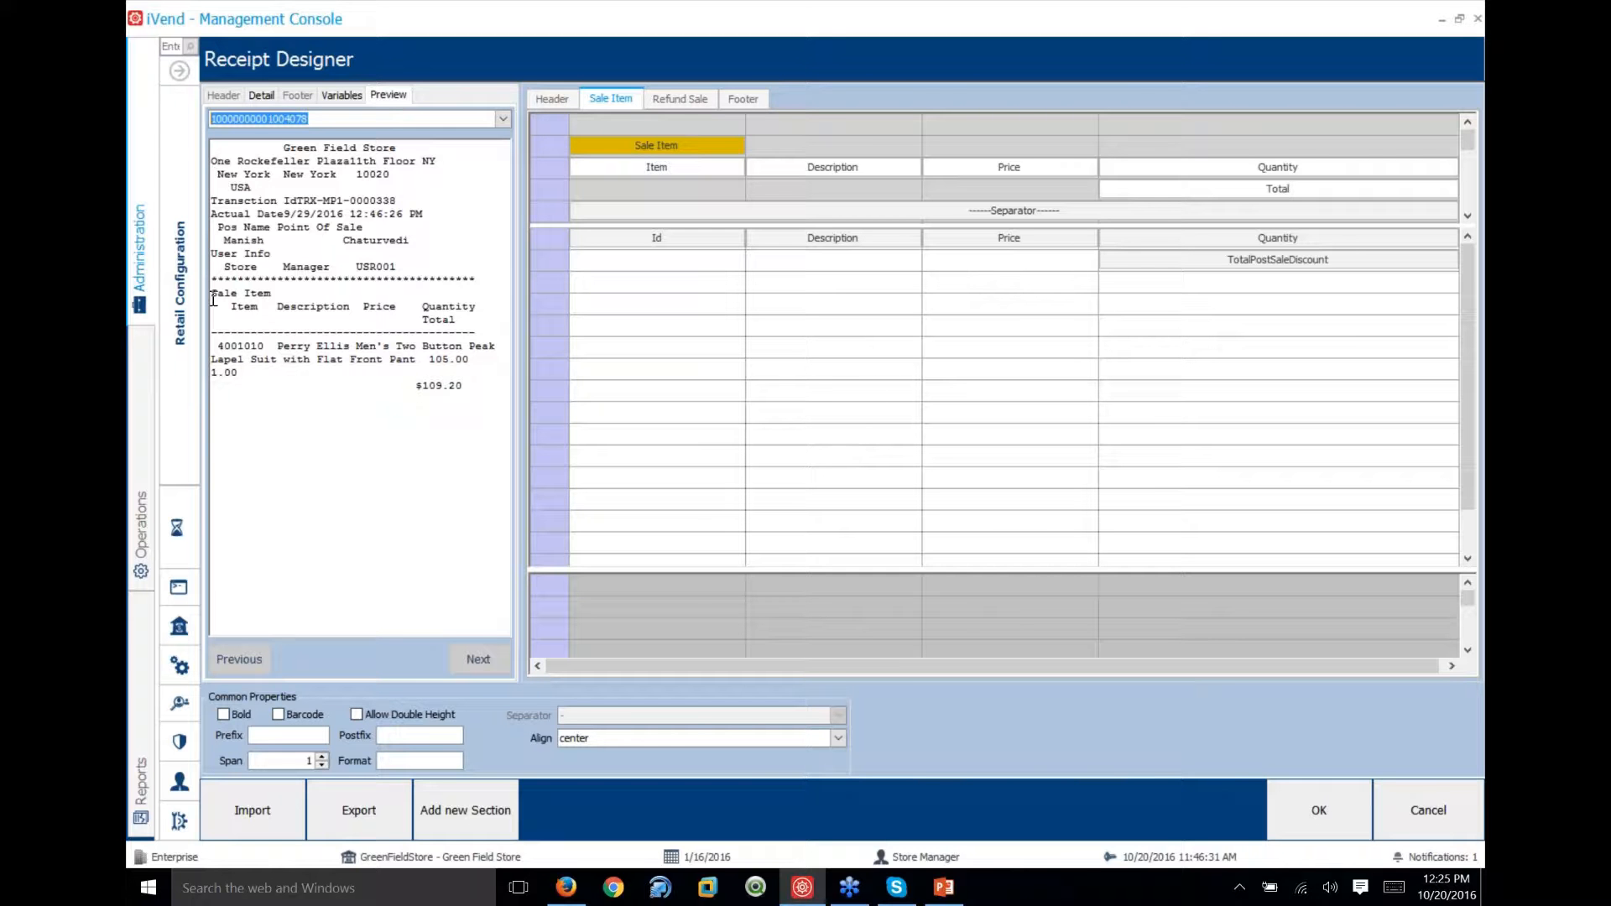
pyautogui.moveTo(213, 294); pyautogui.dragTo(472, 398)
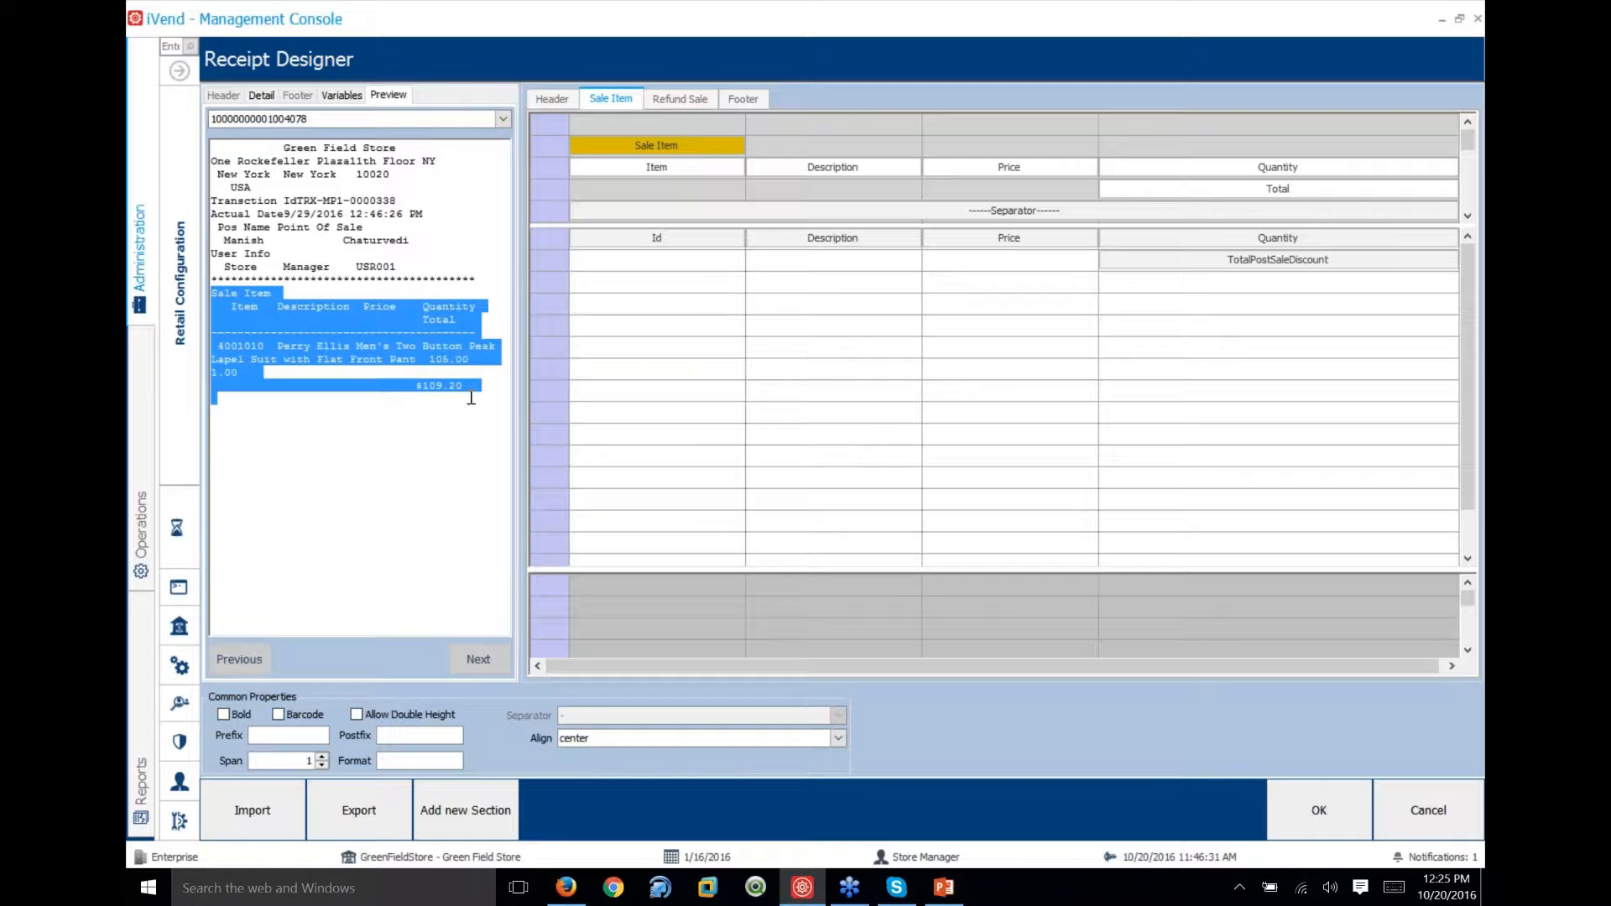
pyautogui.click(679, 99)
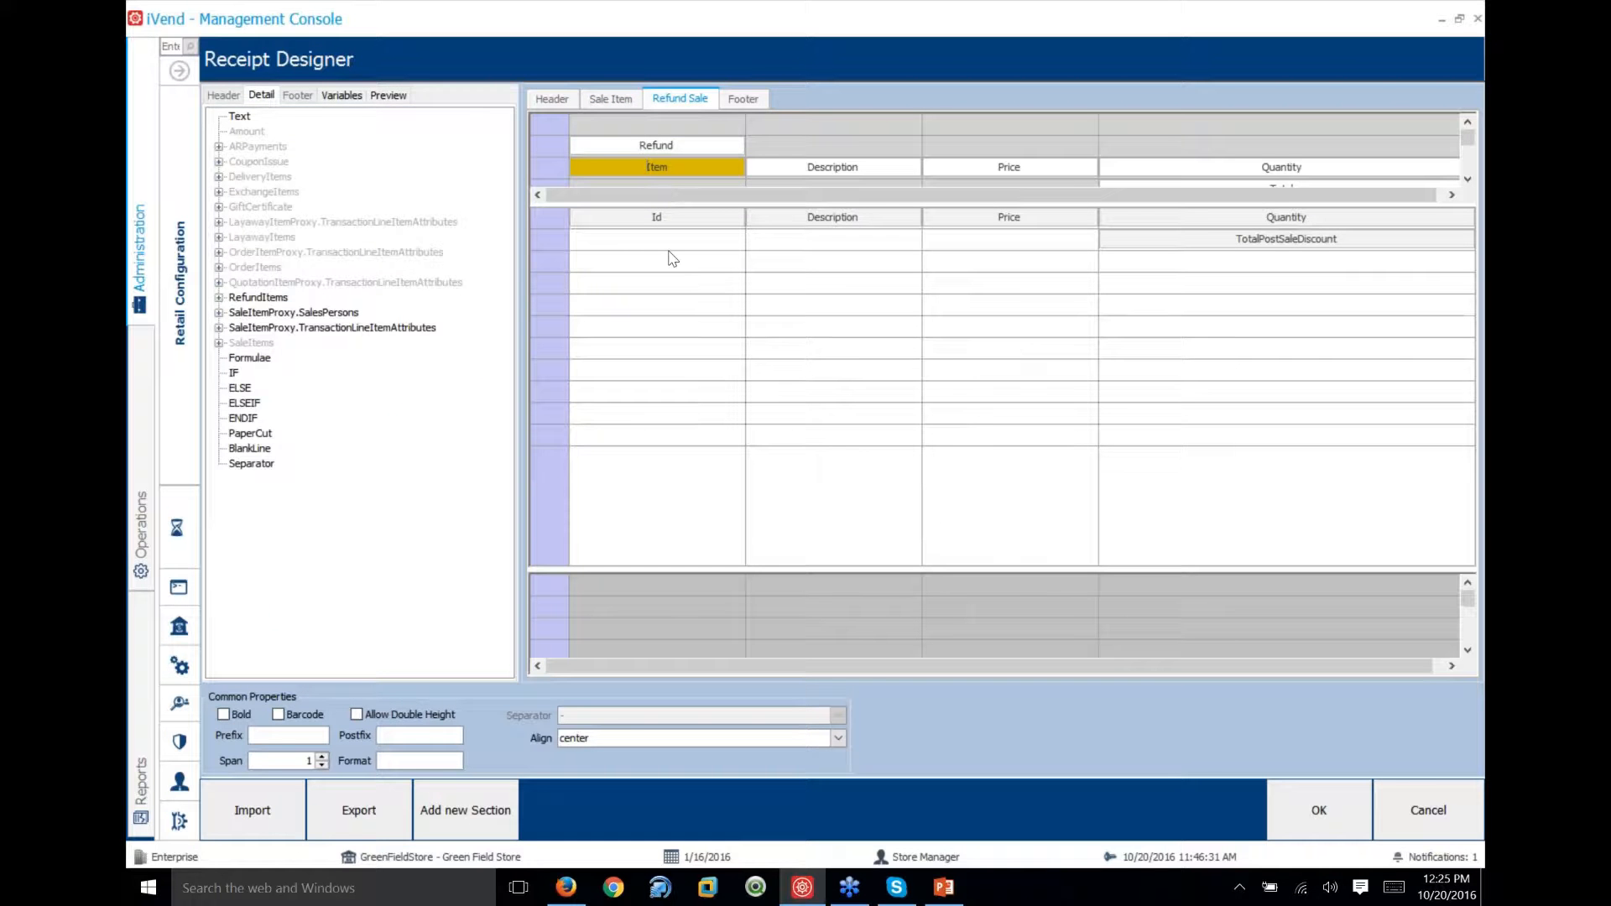
# Preview the receipt using the first transaction in the transaction list
pyautogui.click(401, 94)
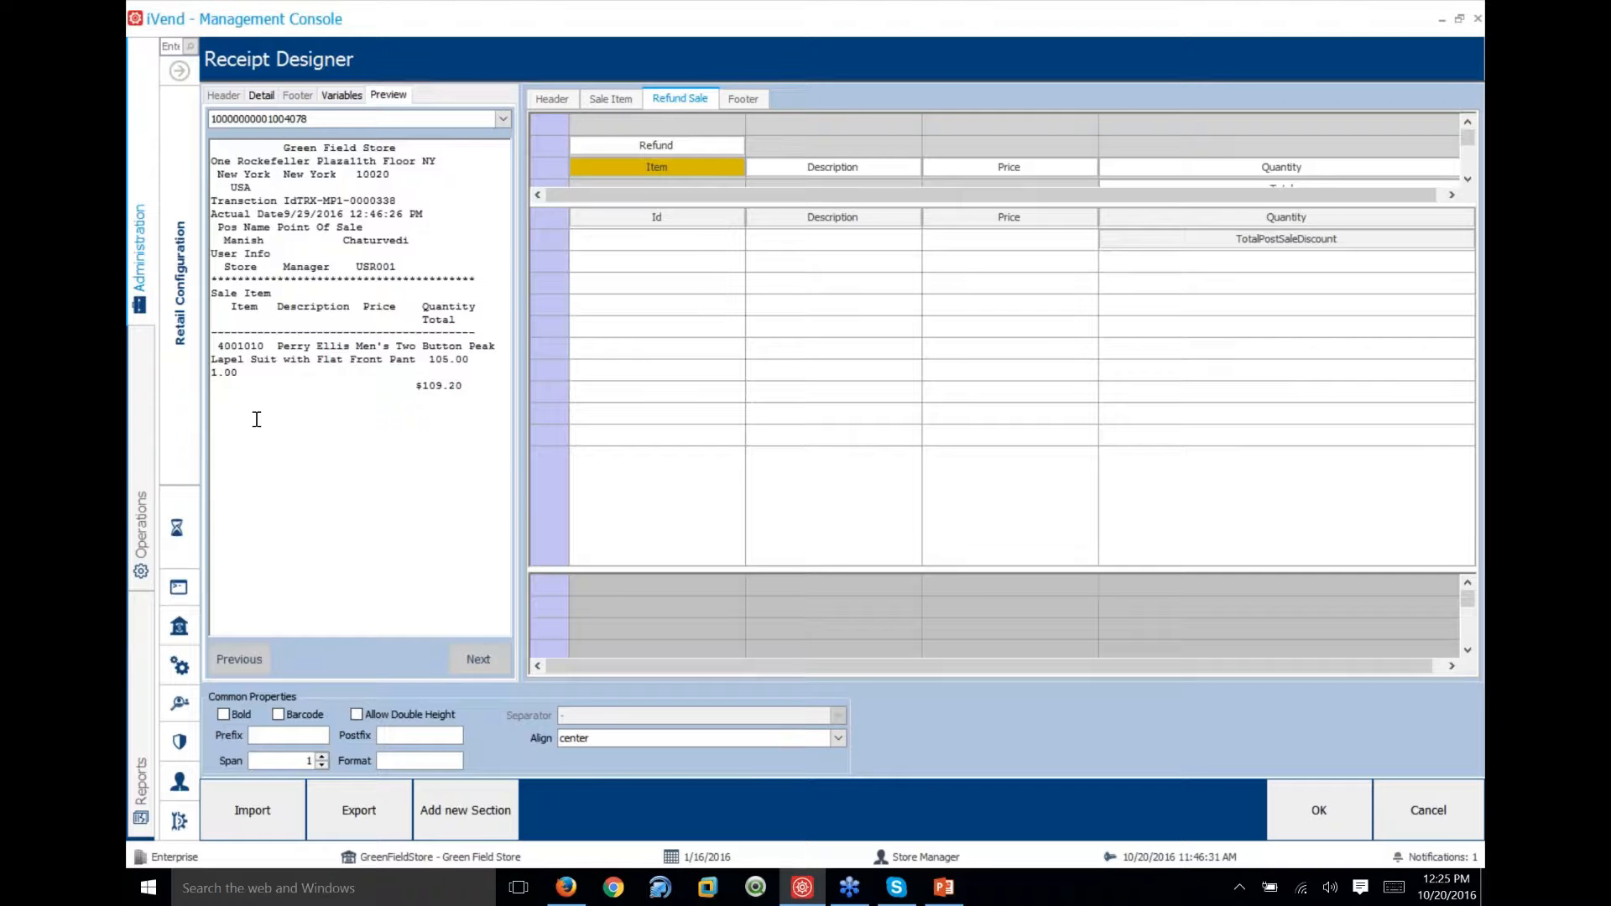
pyautogui.click(504, 120)
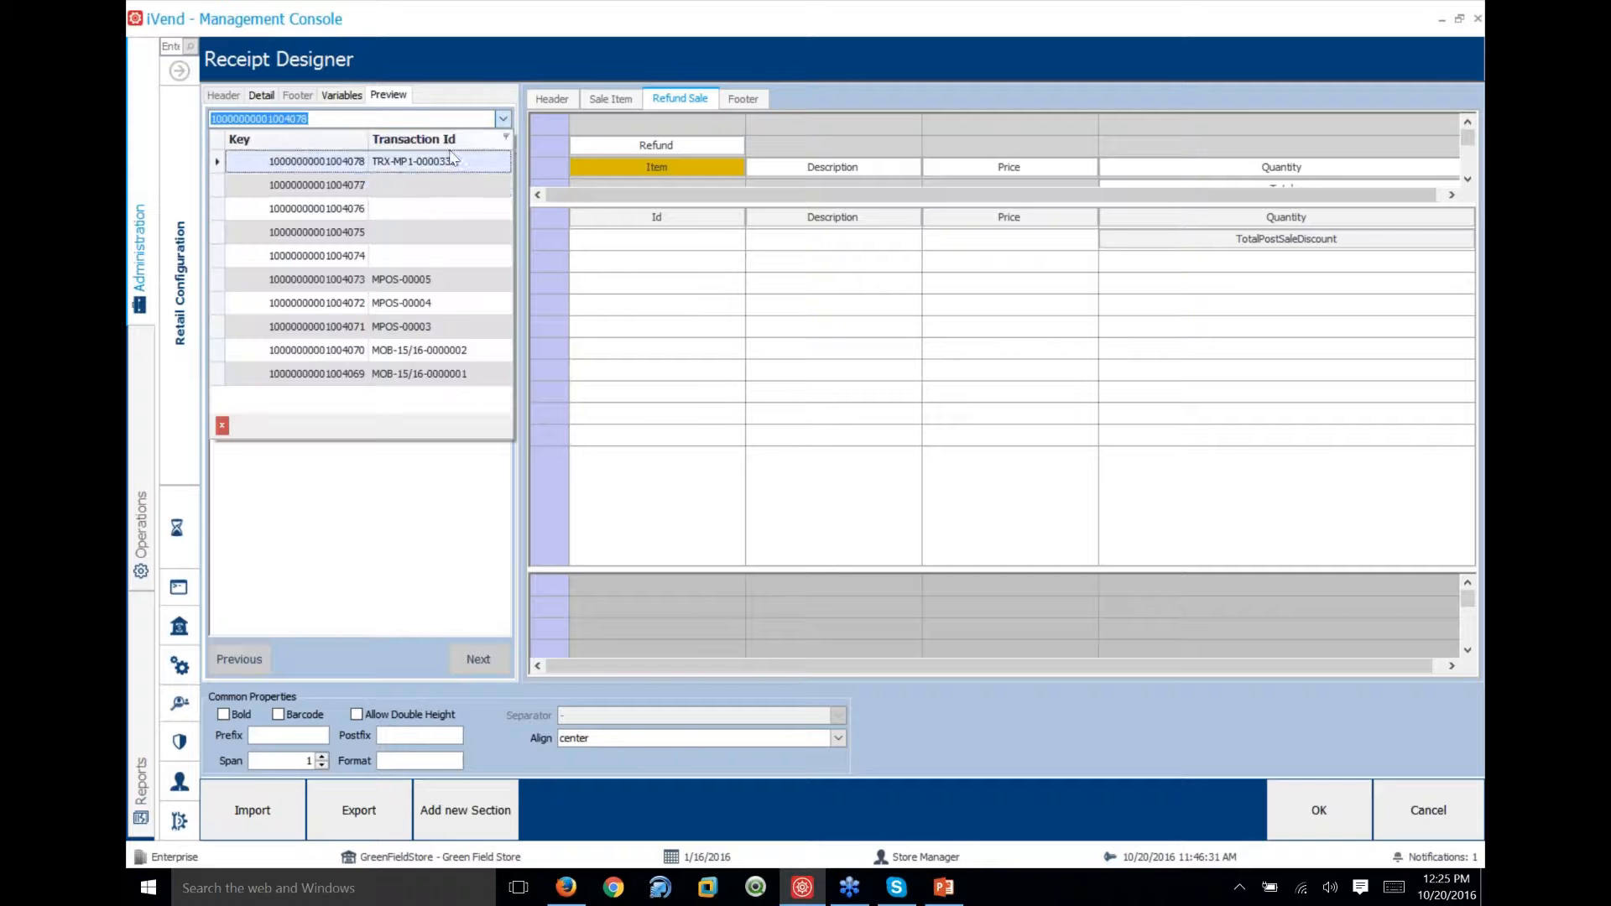
pyautogui.click(401, 161)
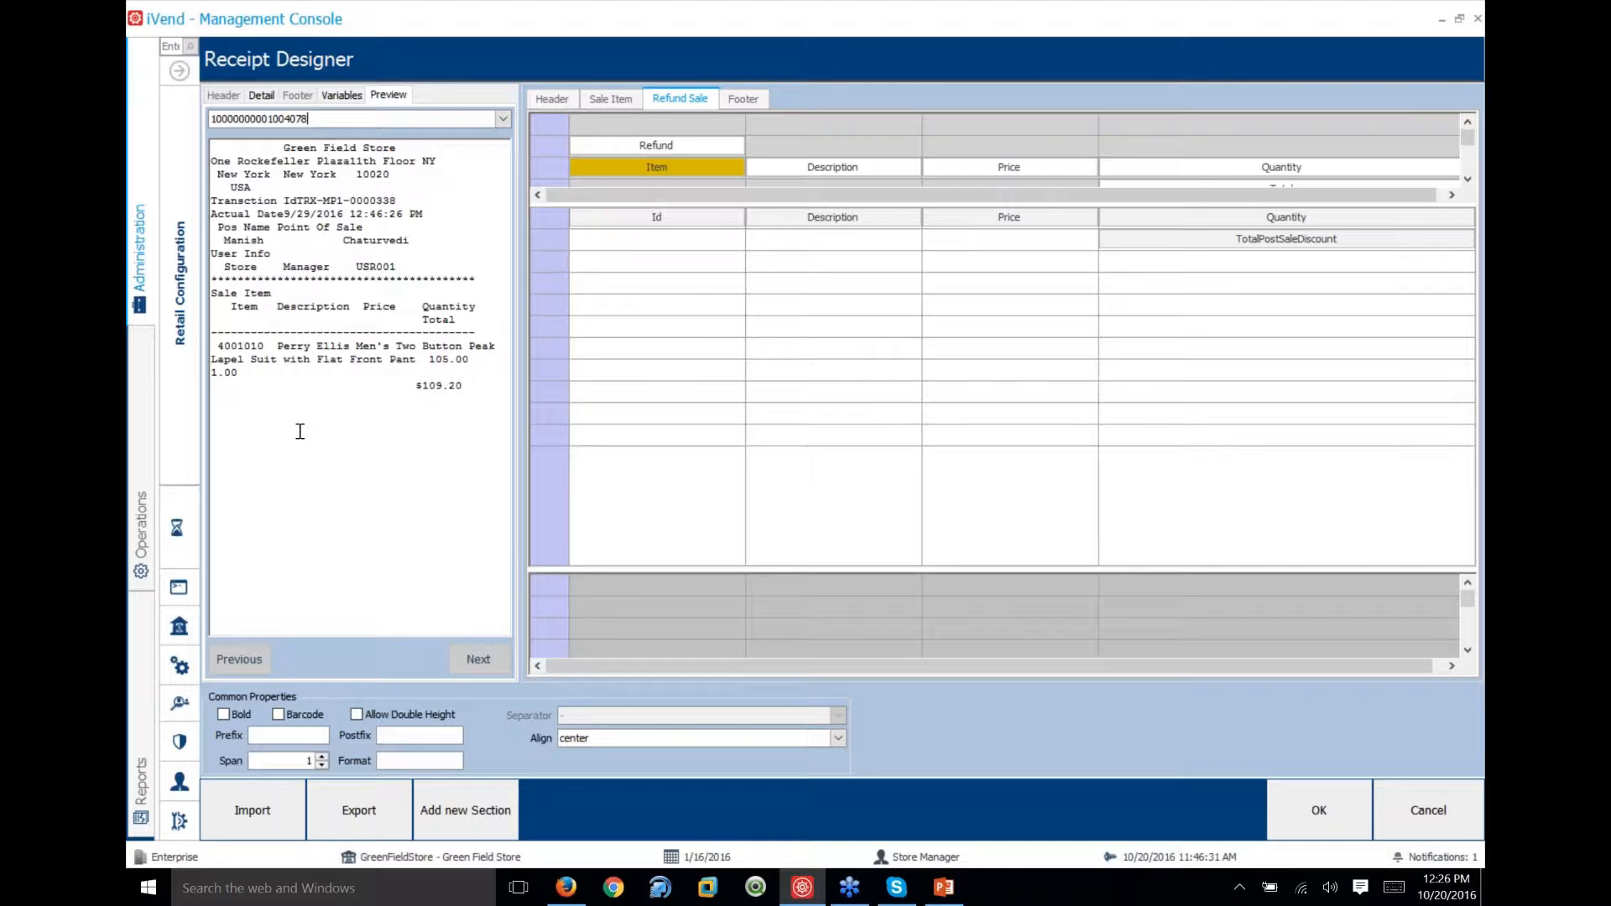
# In the Footer section, add a separator in the first row and a text label reading "Total Amount" directly below it
pyautogui.click(743, 99)
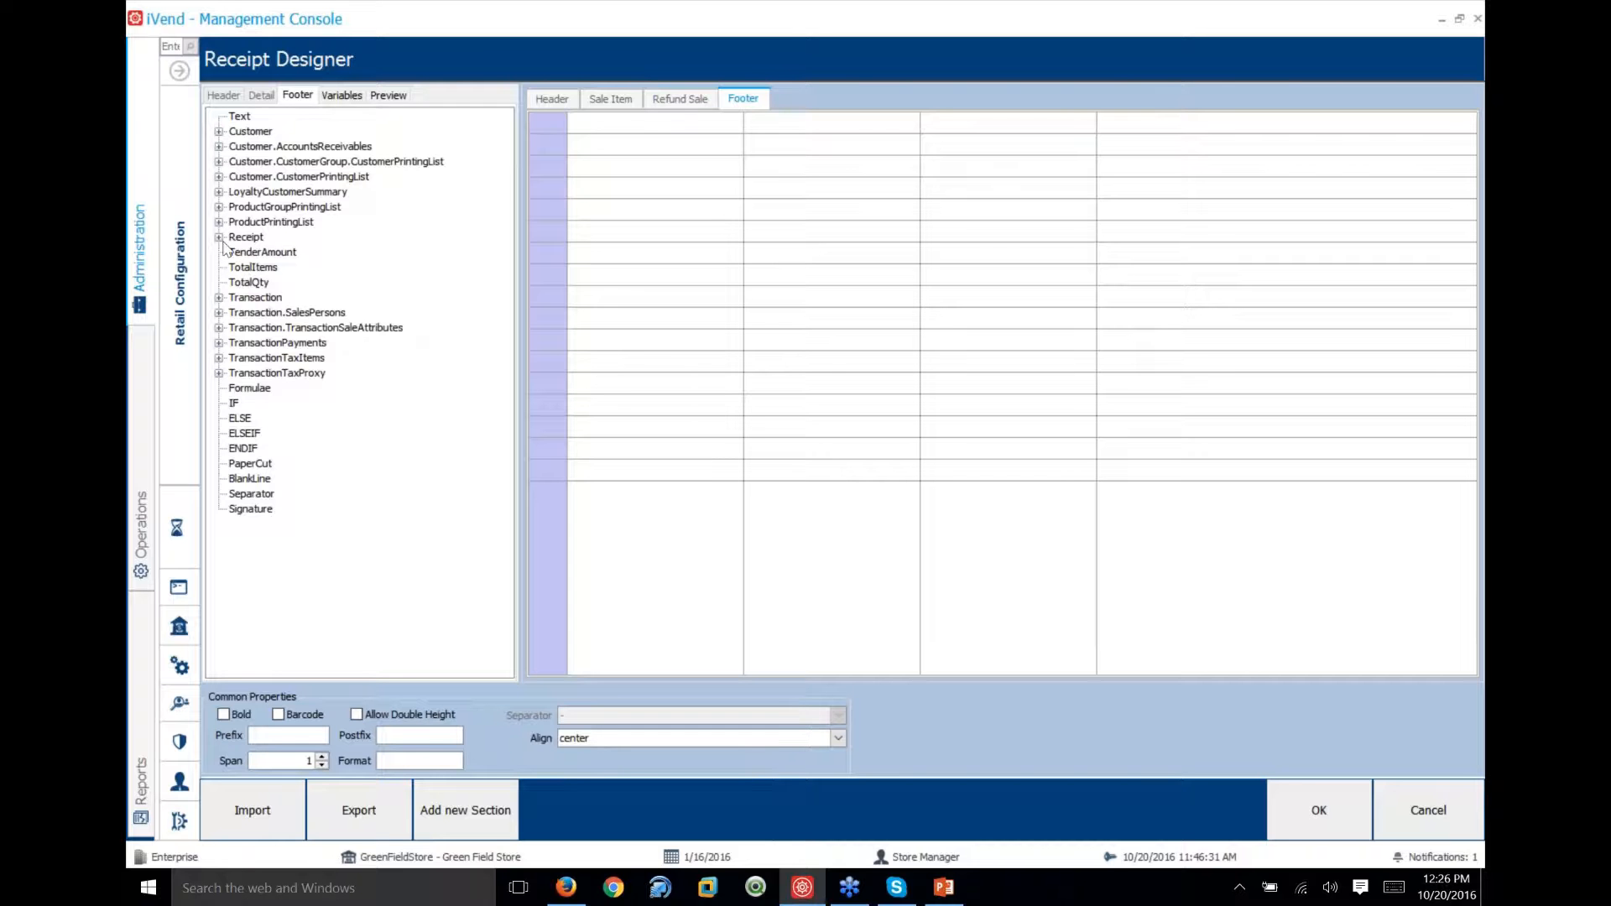
pyautogui.click(238, 118)
pyautogui.moveTo(238, 119); pyautogui.dragTo(621, 148)
pyautogui.moveTo(253, 490); pyautogui.dragTo(583, 122)
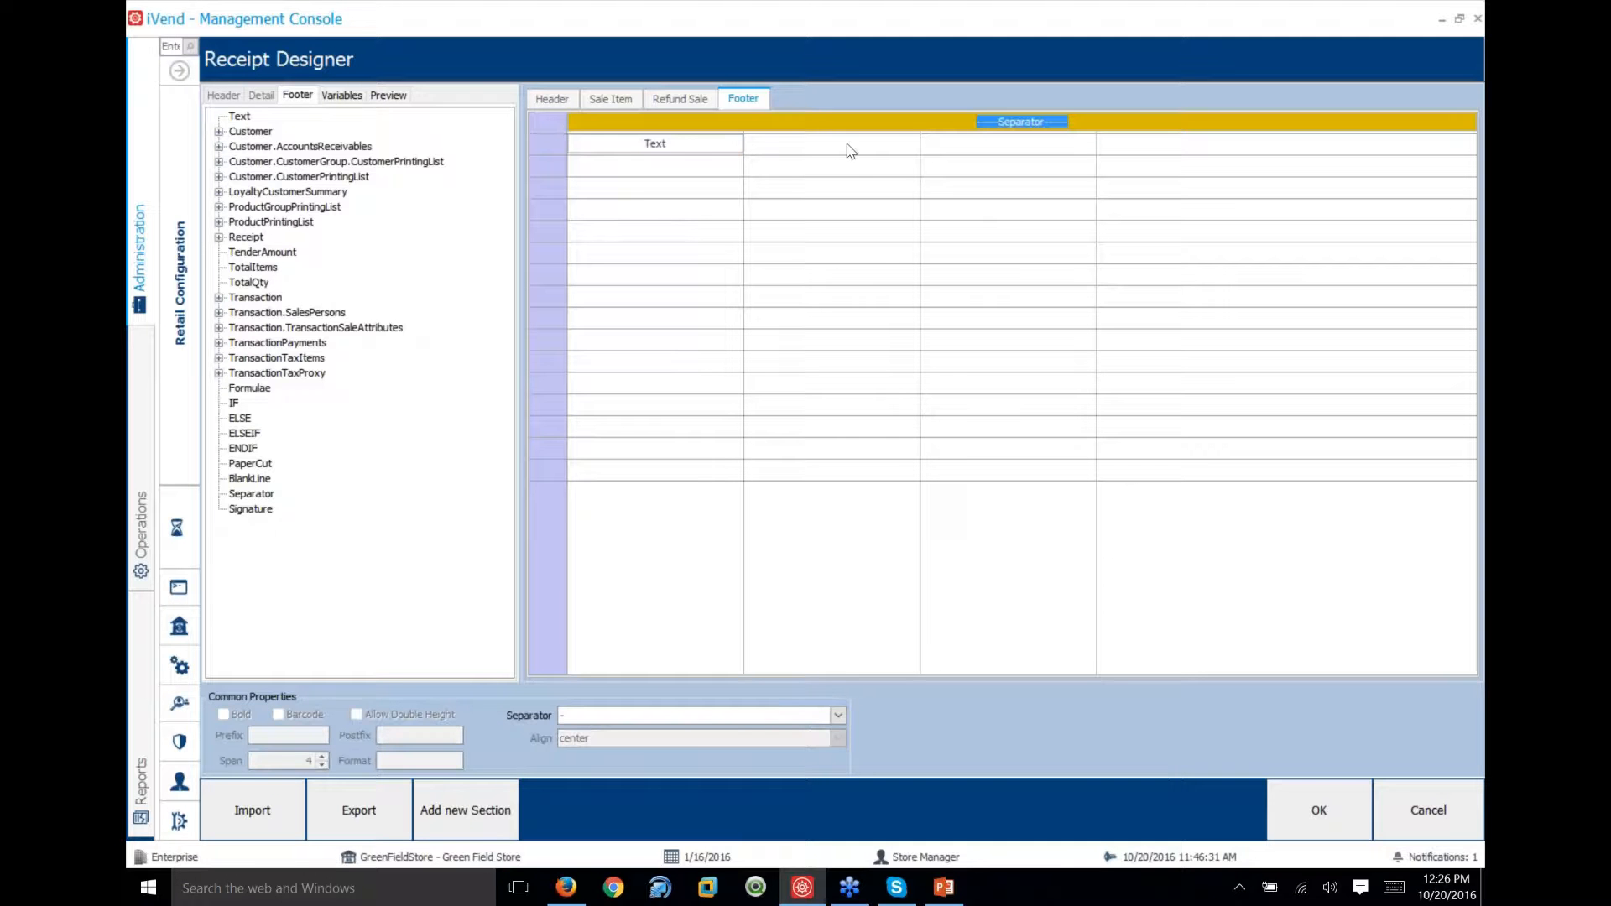
pyautogui.click(685, 145)
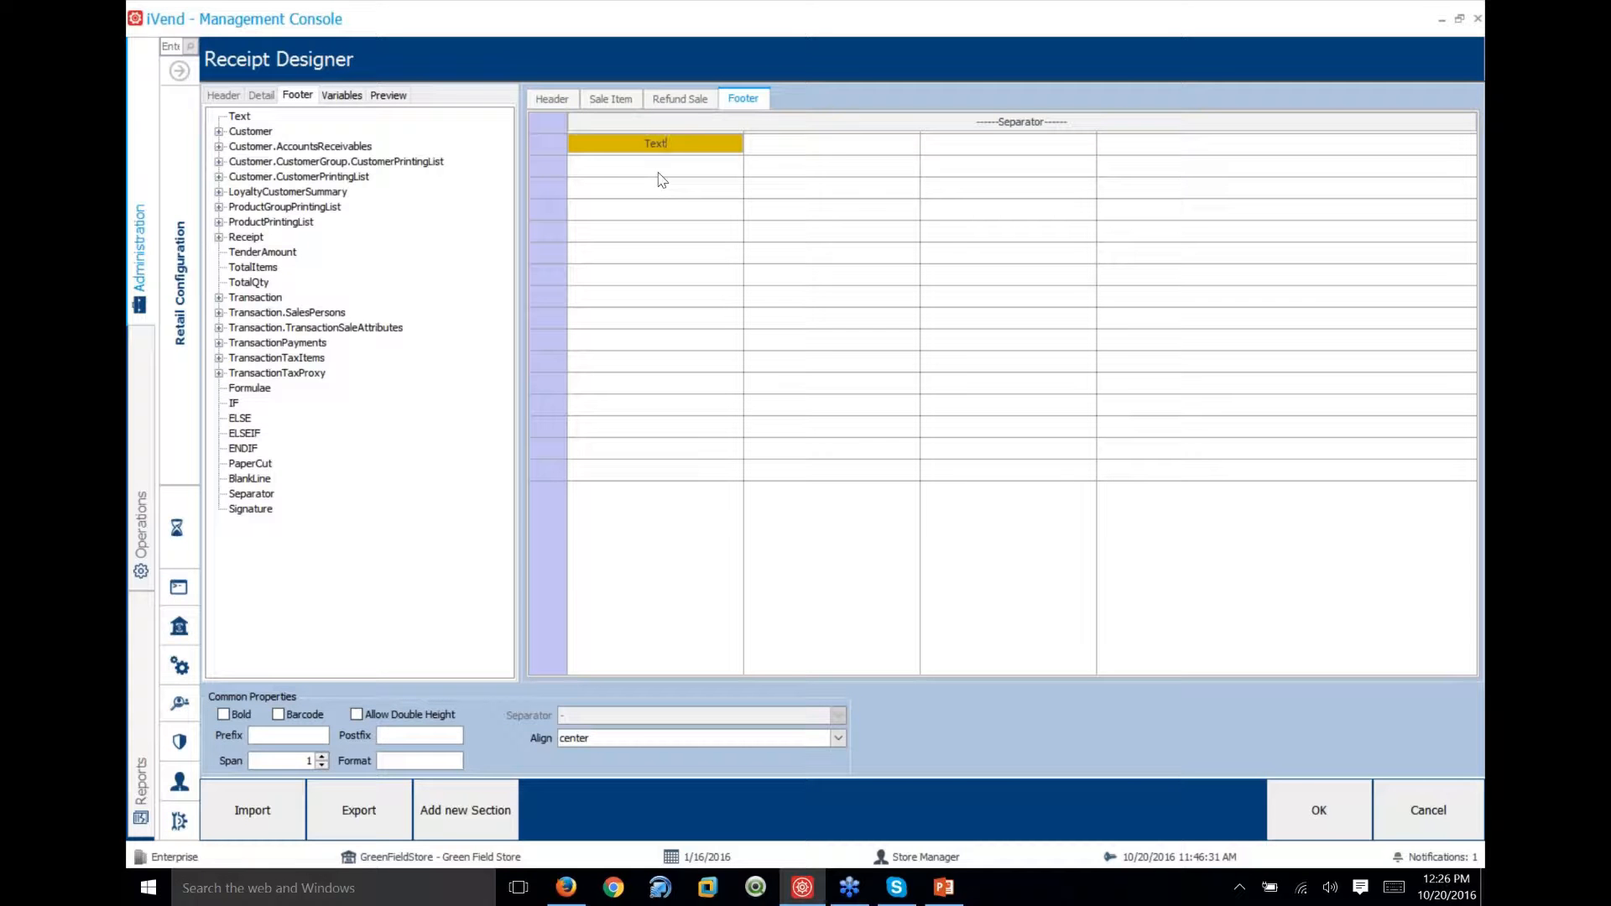
pyautogui.hotkey('ctrl', 'a')
pyautogui.write('Total Amount')
# Add text labels reading "Discount" and "Total Item" below Total Amount, plus one more default text label beneath them
pyautogui.moveTo(244, 119); pyautogui.dragTo(616, 178)
pyautogui.write('Discount')
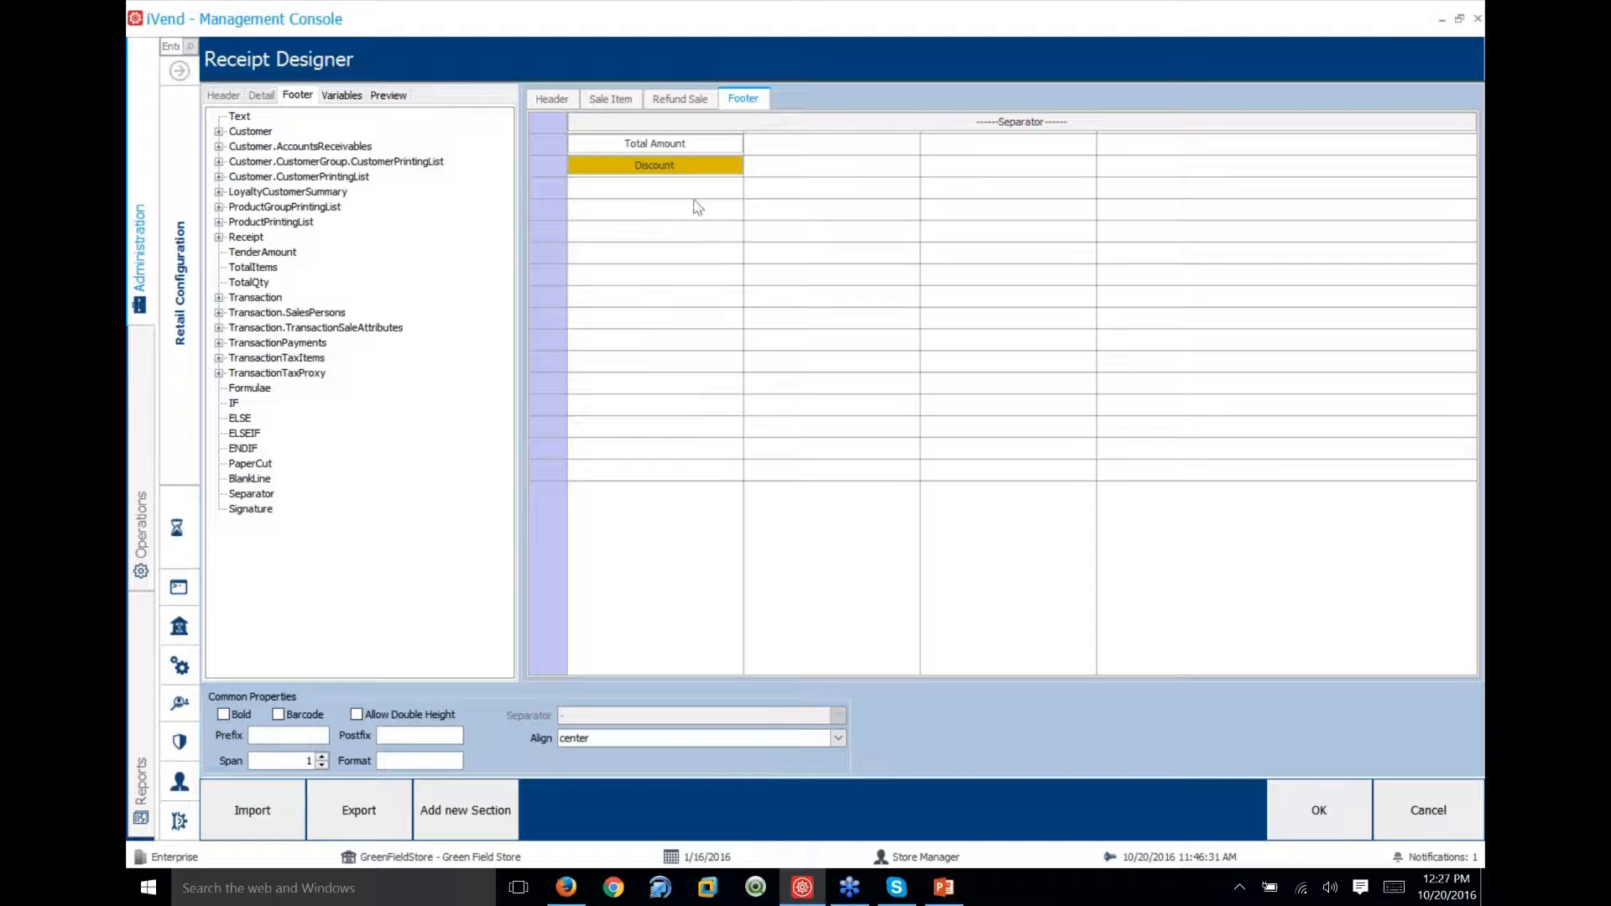
pyautogui.moveTo(238, 122); pyautogui.dragTo(669, 187)
pyautogui.write('Total Item')
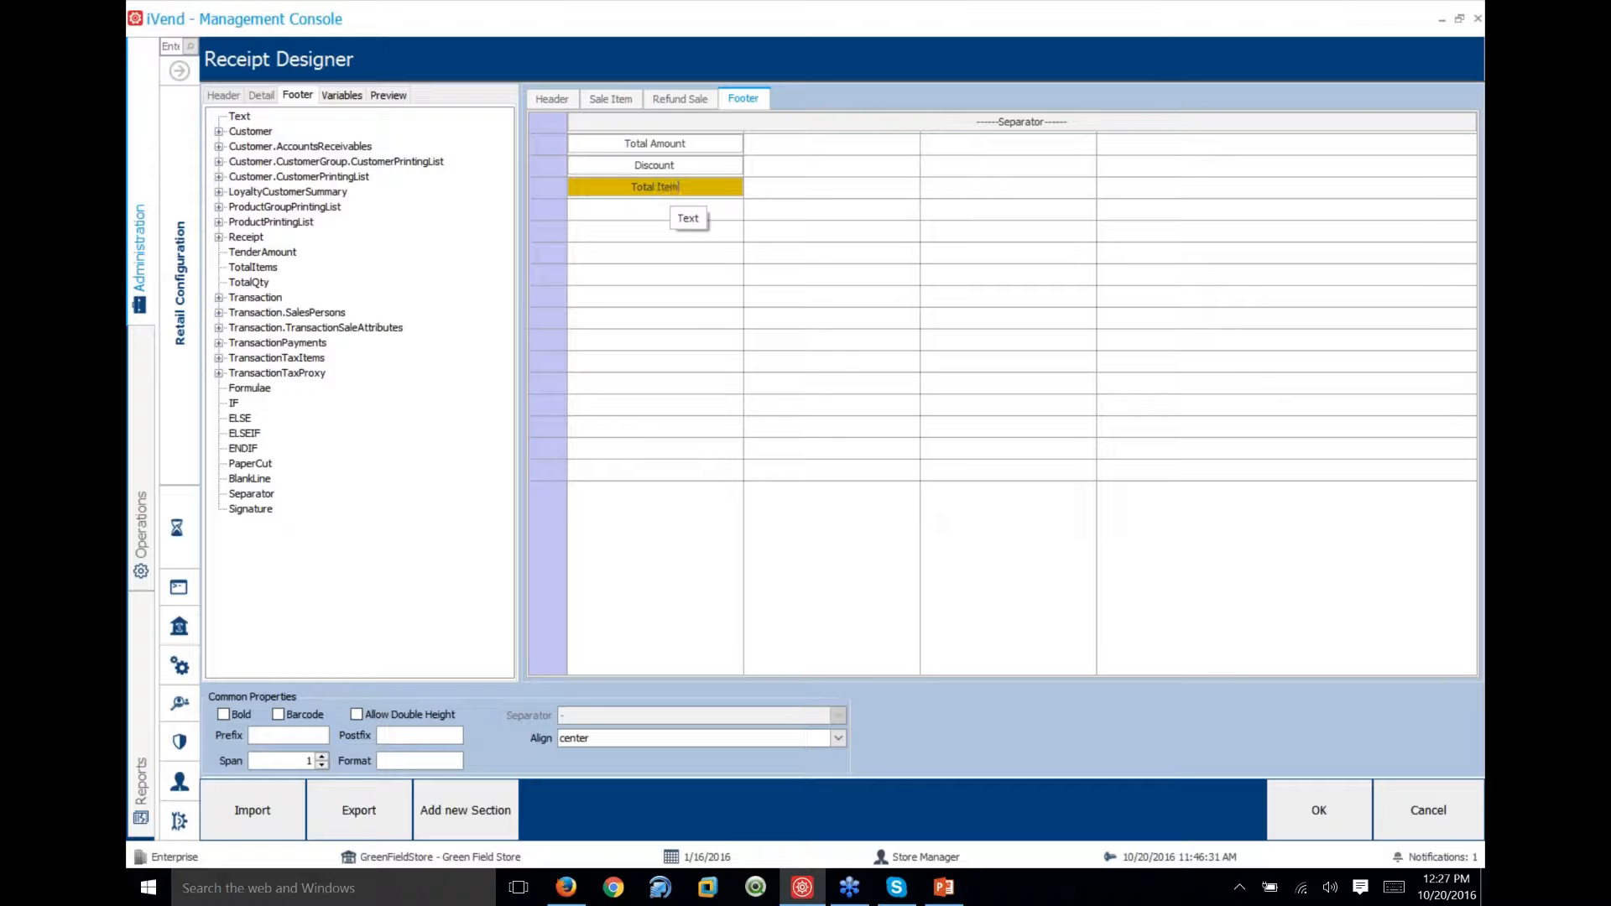
pyautogui.click(237, 117)
pyautogui.moveTo(239, 117); pyautogui.dragTo(643, 210)
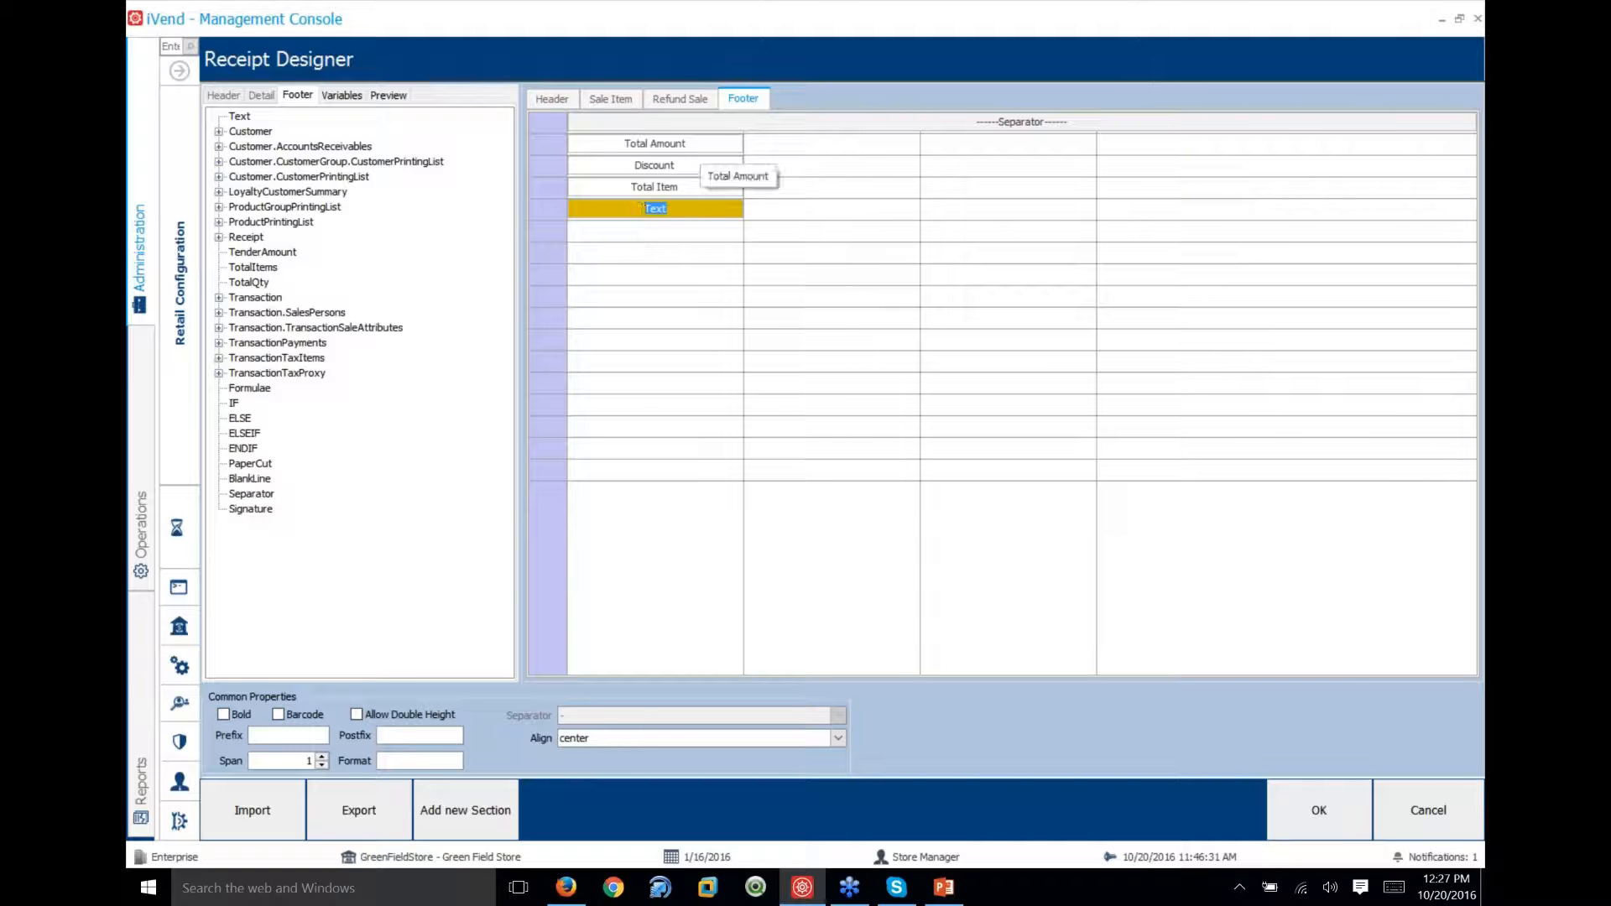
# Examine the discount fields under SaleItemProxy for the Sale Item section and return to the Footer section
pyautogui.click(679, 165)
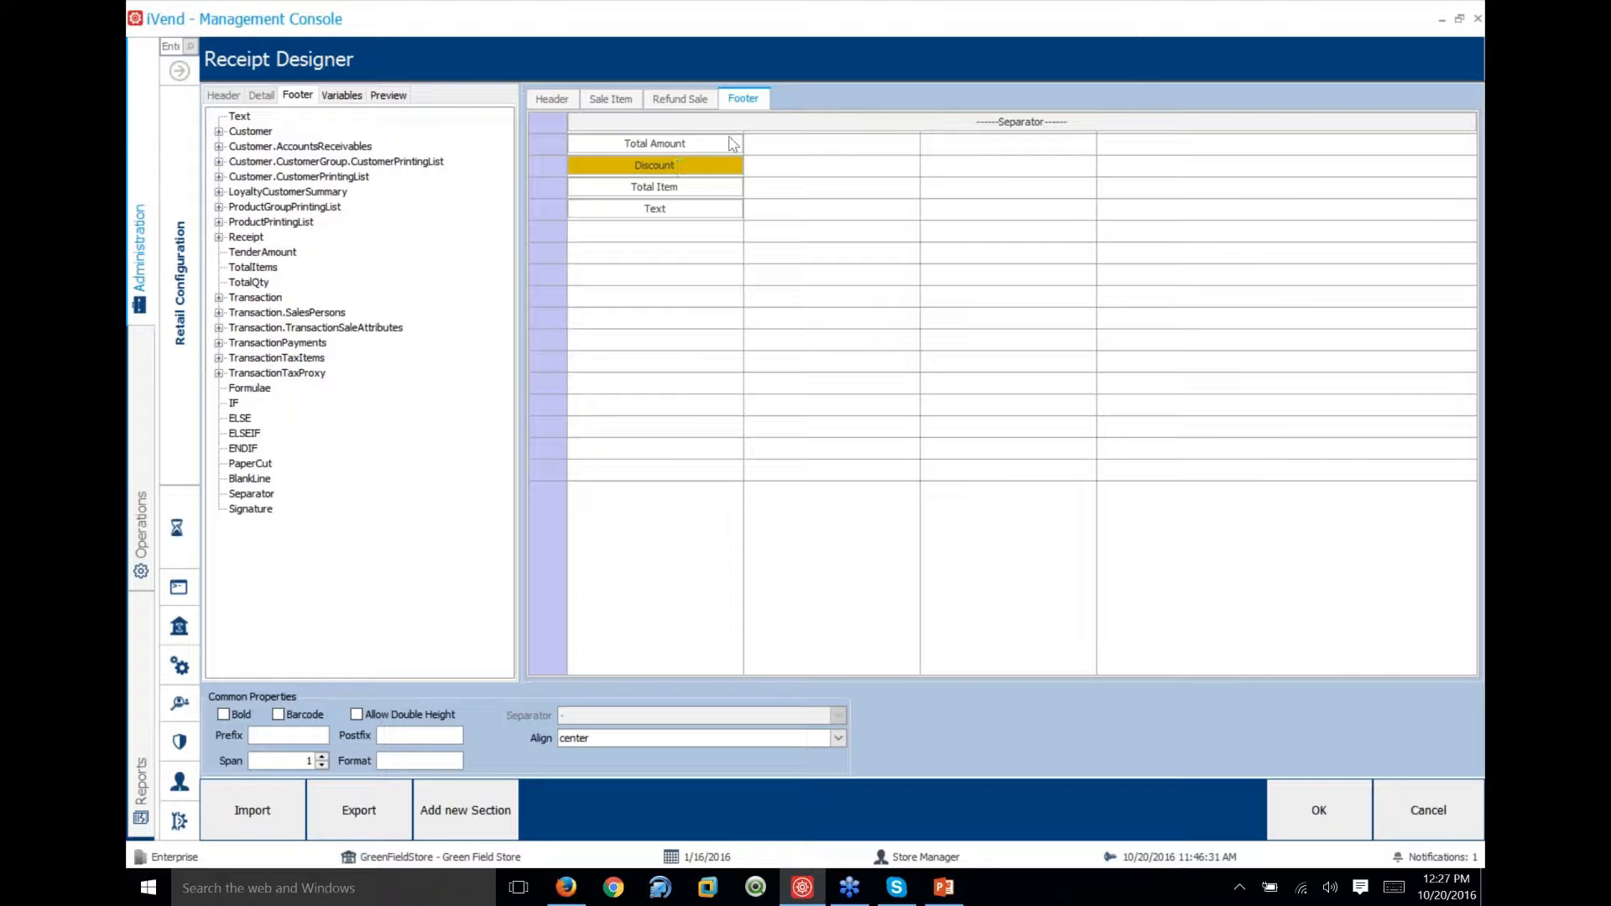
pyautogui.doubleClick(667, 167)
pyautogui.click(619, 103)
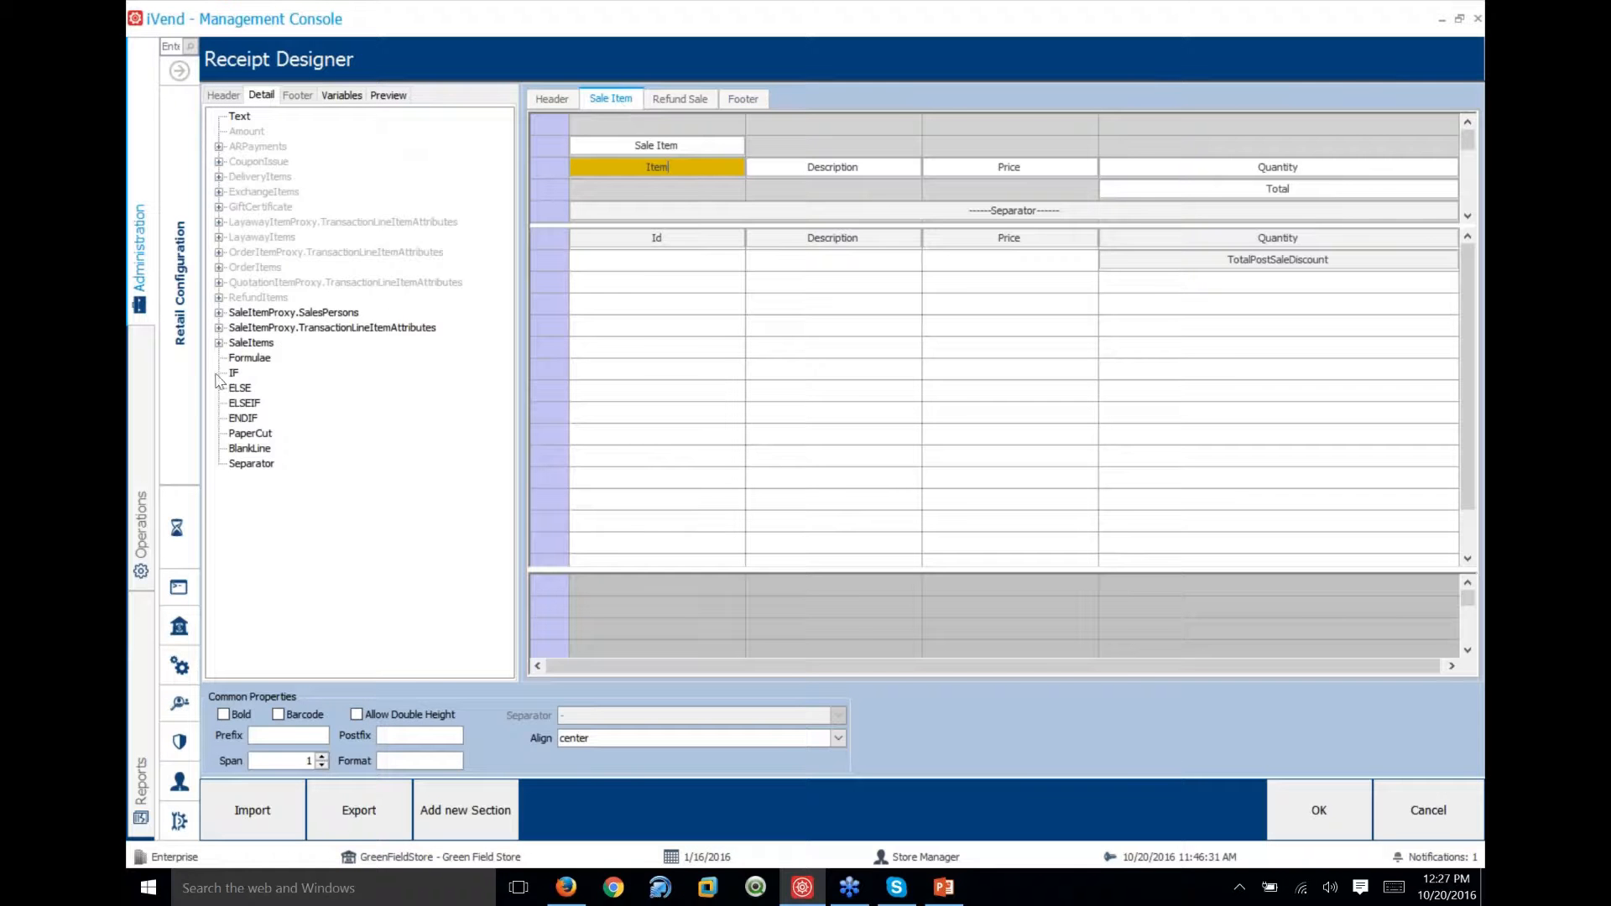
pyautogui.click(219, 343)
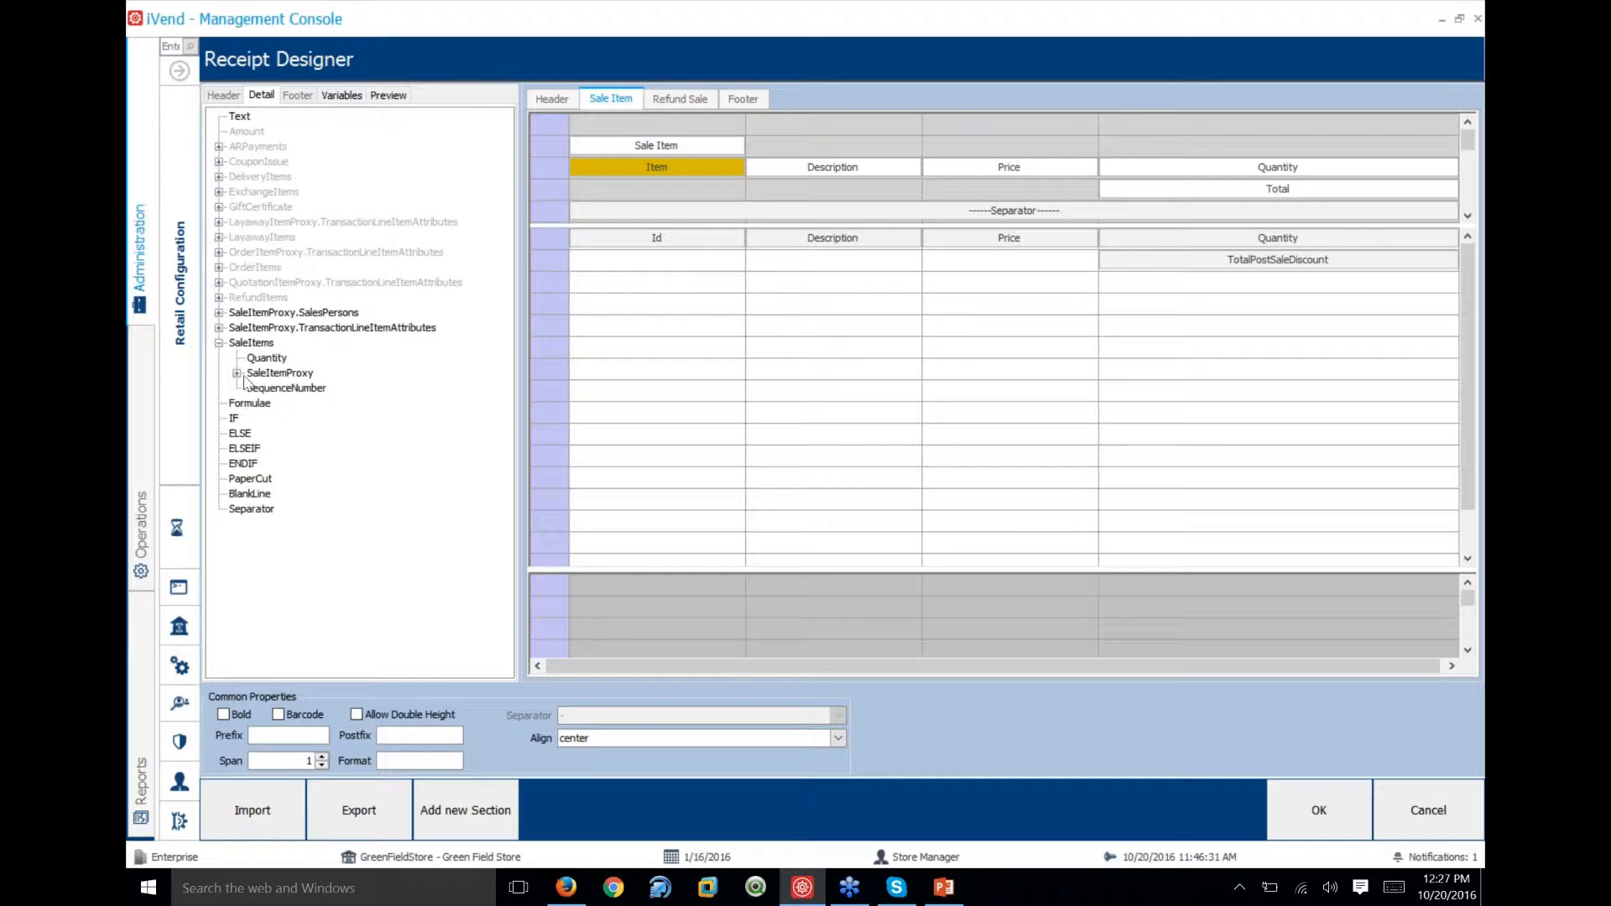
pyautogui.click(236, 374)
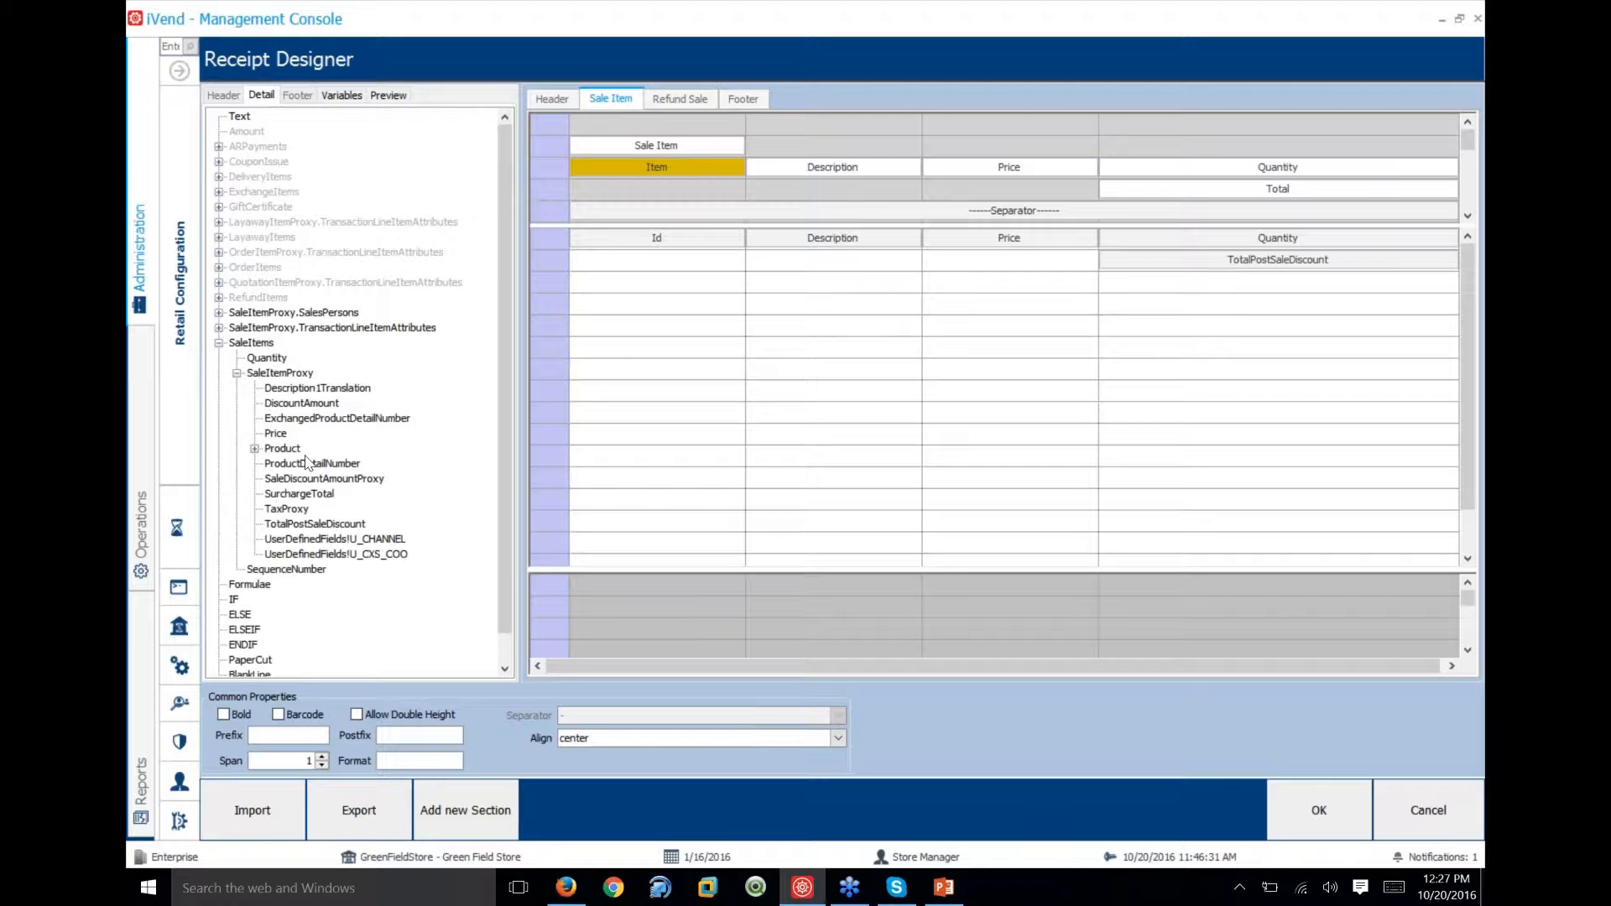
pyautogui.click(310, 406)
pyautogui.click(388, 95)
pyautogui.click(297, 94)
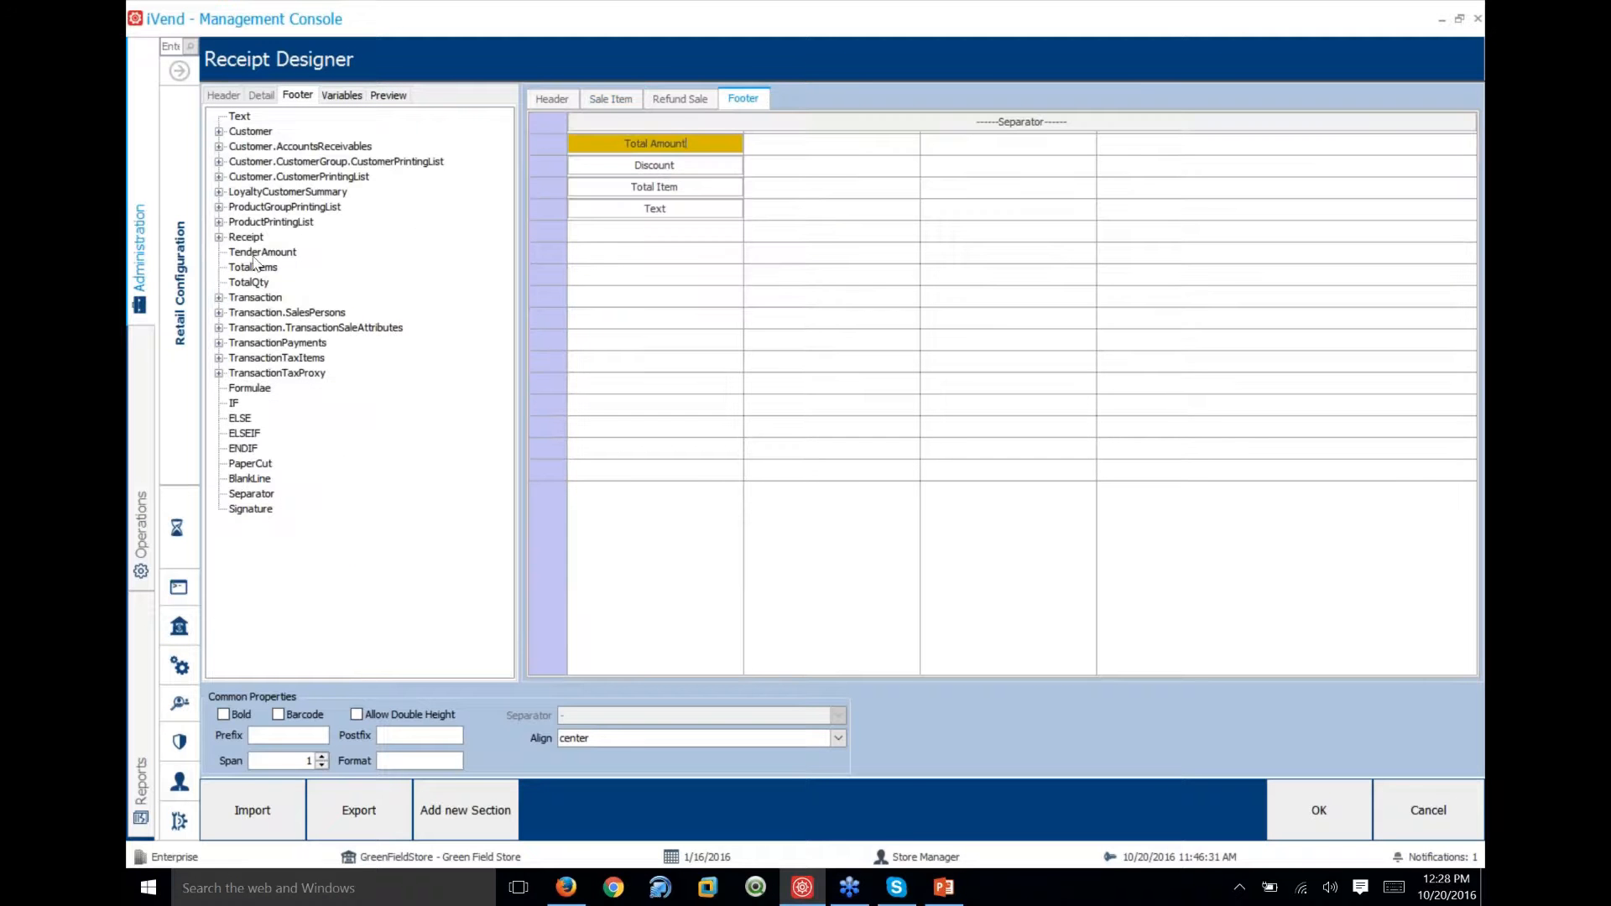
# Change the default text label below Total Item to read "Total Quantity"
pyautogui.click(674, 167)
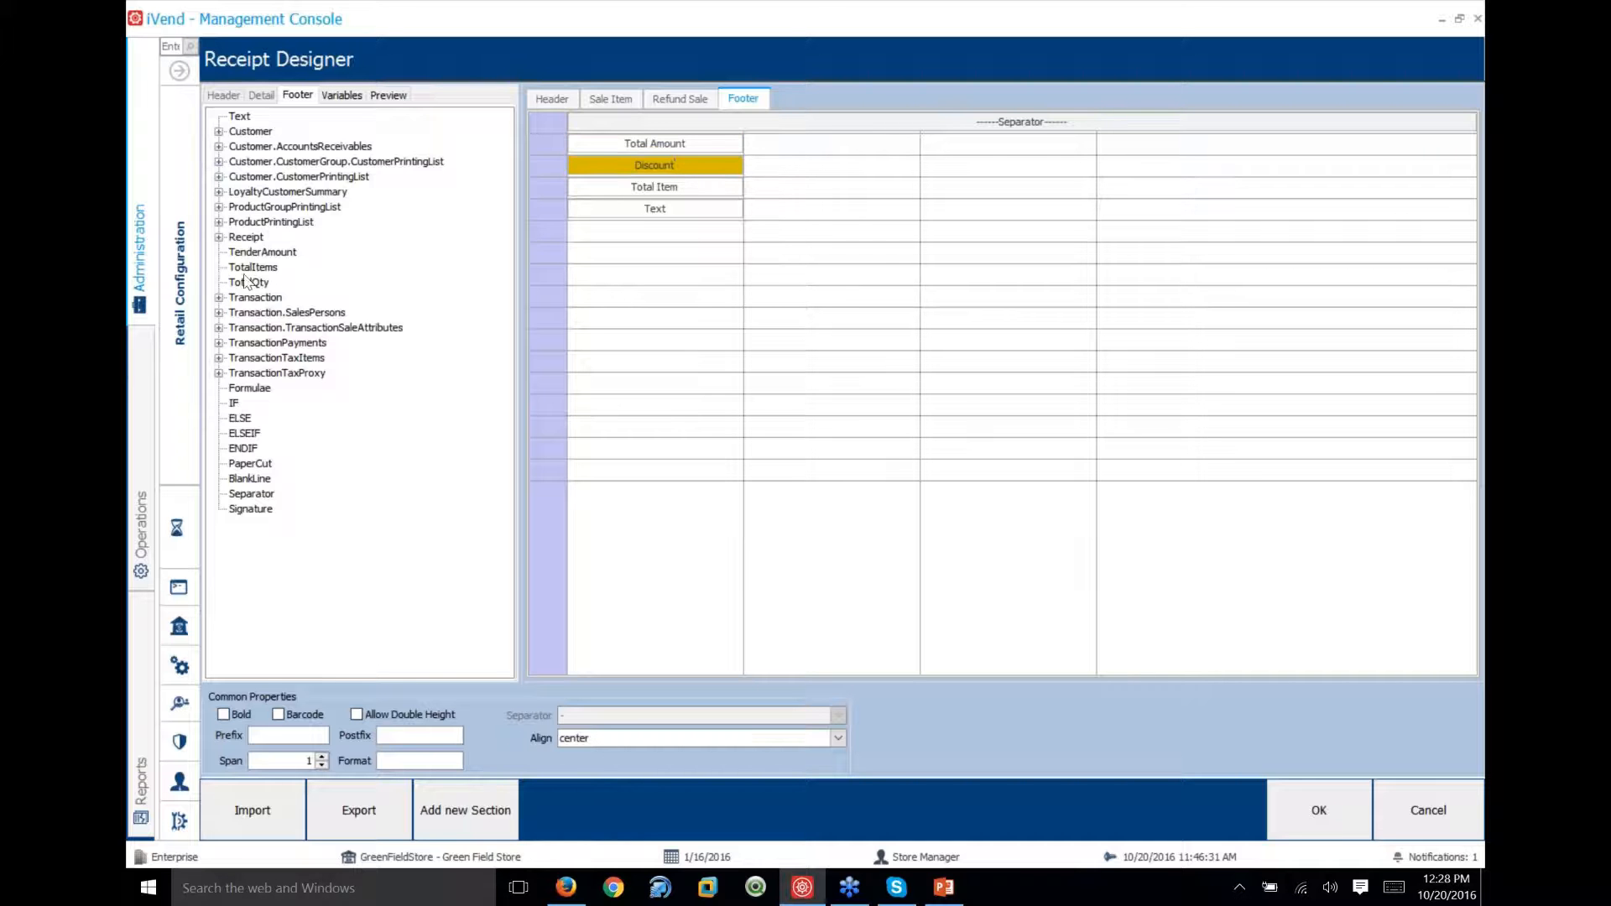
pyautogui.click(672, 216)
pyautogui.write('Total Q')
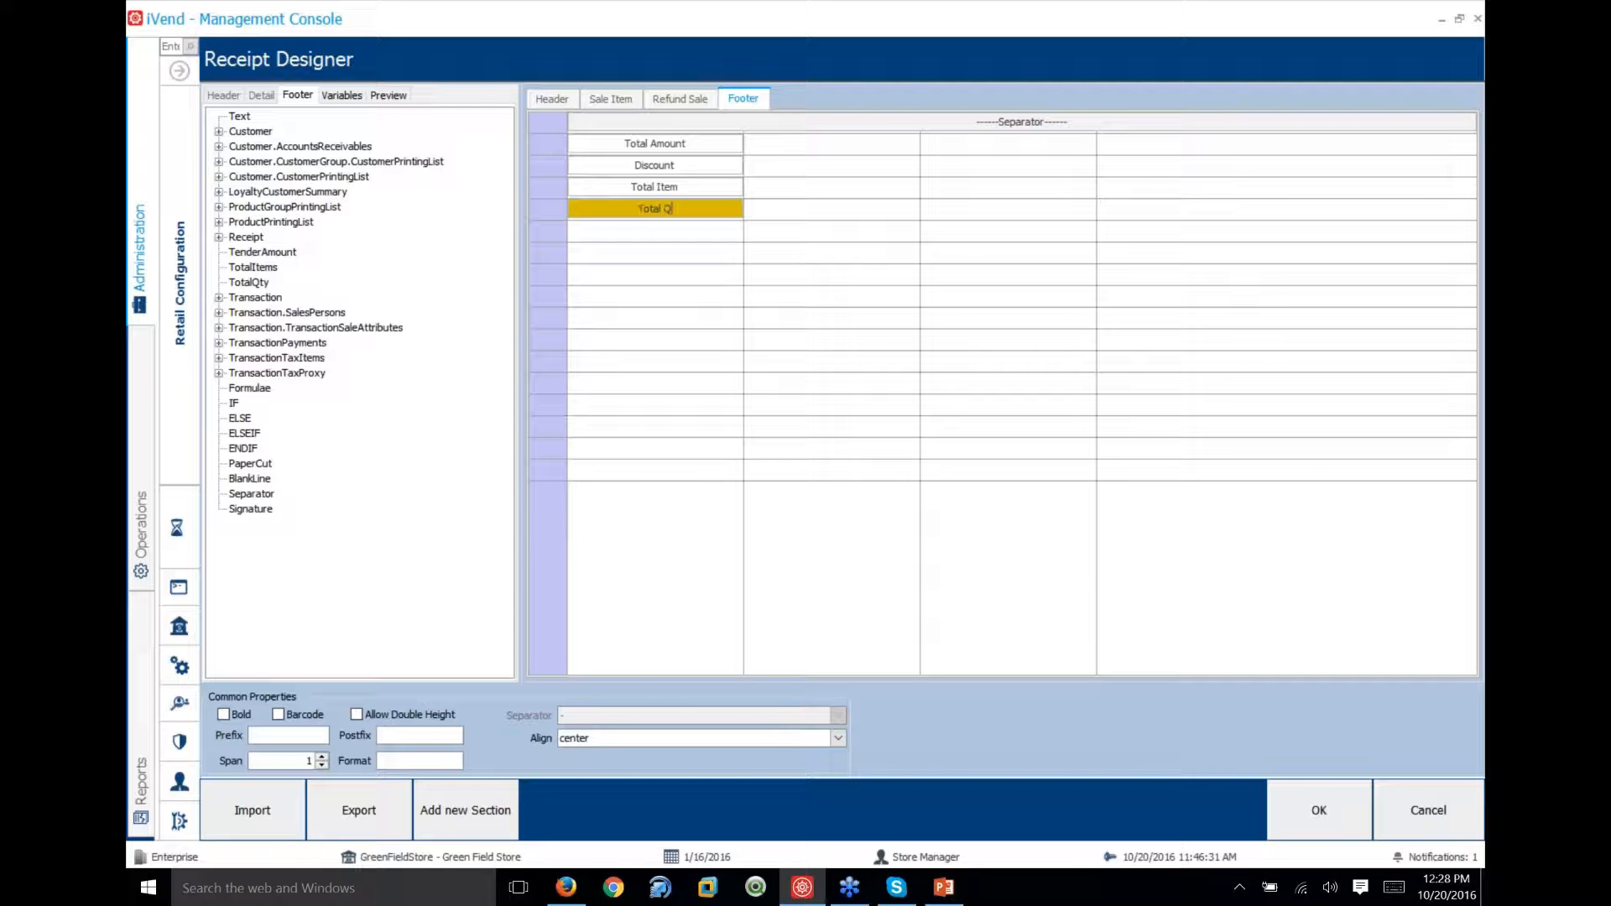
pyautogui.write('uantity')
# Place the TotalItems field beside the Total Item label and the TotalQty field beside Total Quantity
pyautogui.moveTo(251, 268); pyautogui.dragTo(827, 188)
pyautogui.moveTo(250, 266); pyautogui.dragTo(650, 251)
pyautogui.moveTo(252, 284); pyautogui.dragTo(816, 212)
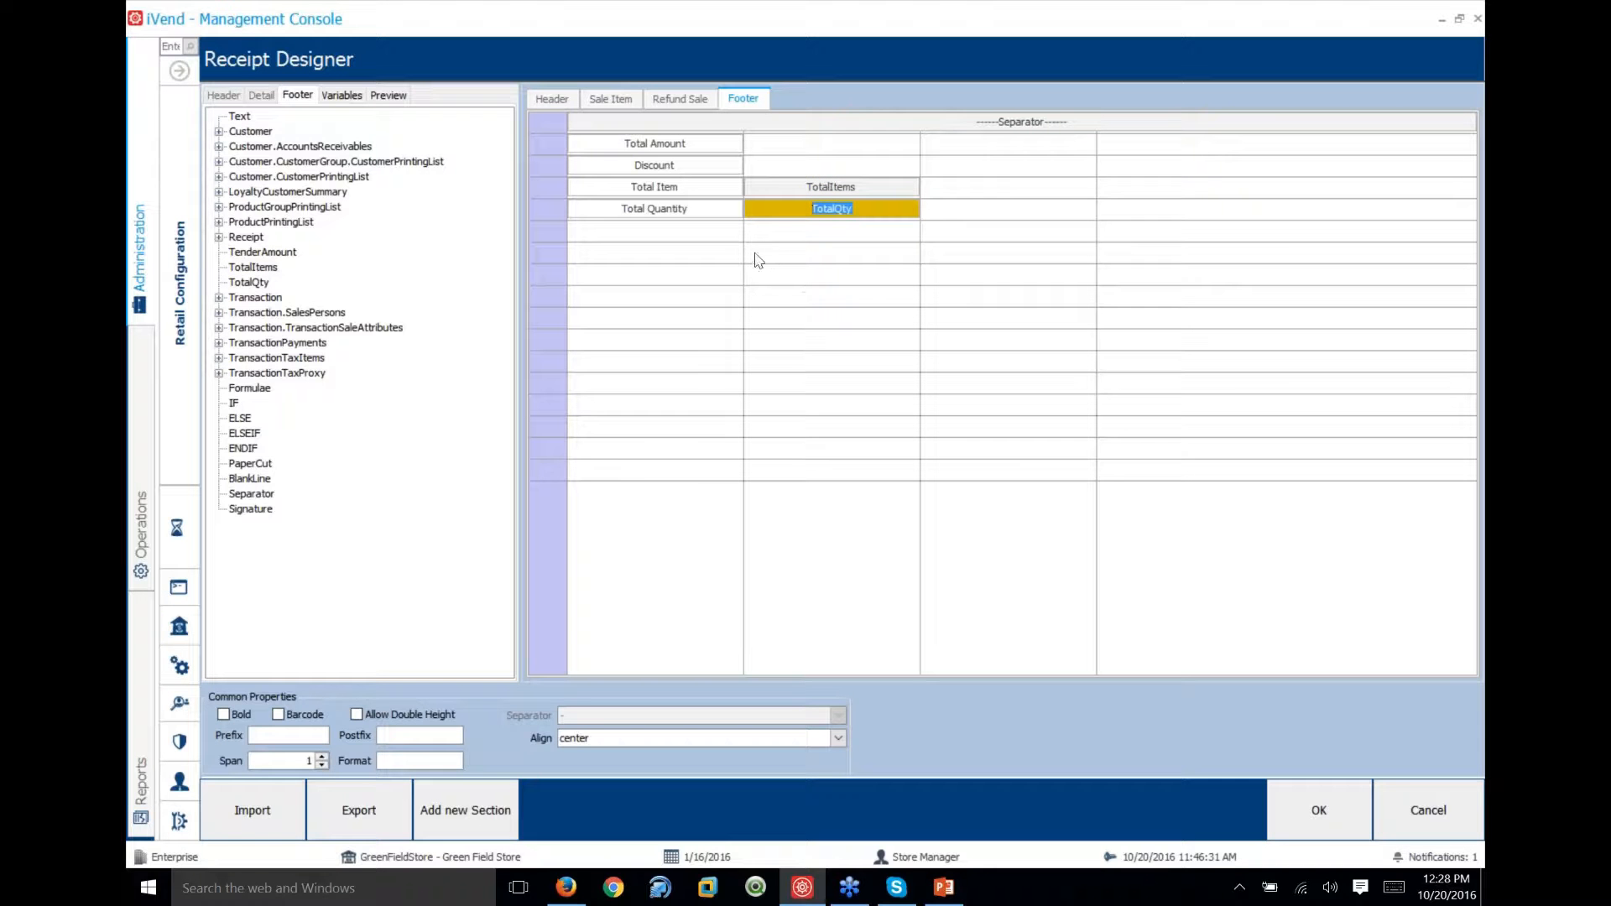
# Place the Transaction fields PayableAmount beside the Total Amount label and DiscountAmount beside the Discount label
pyautogui.click(218, 297)
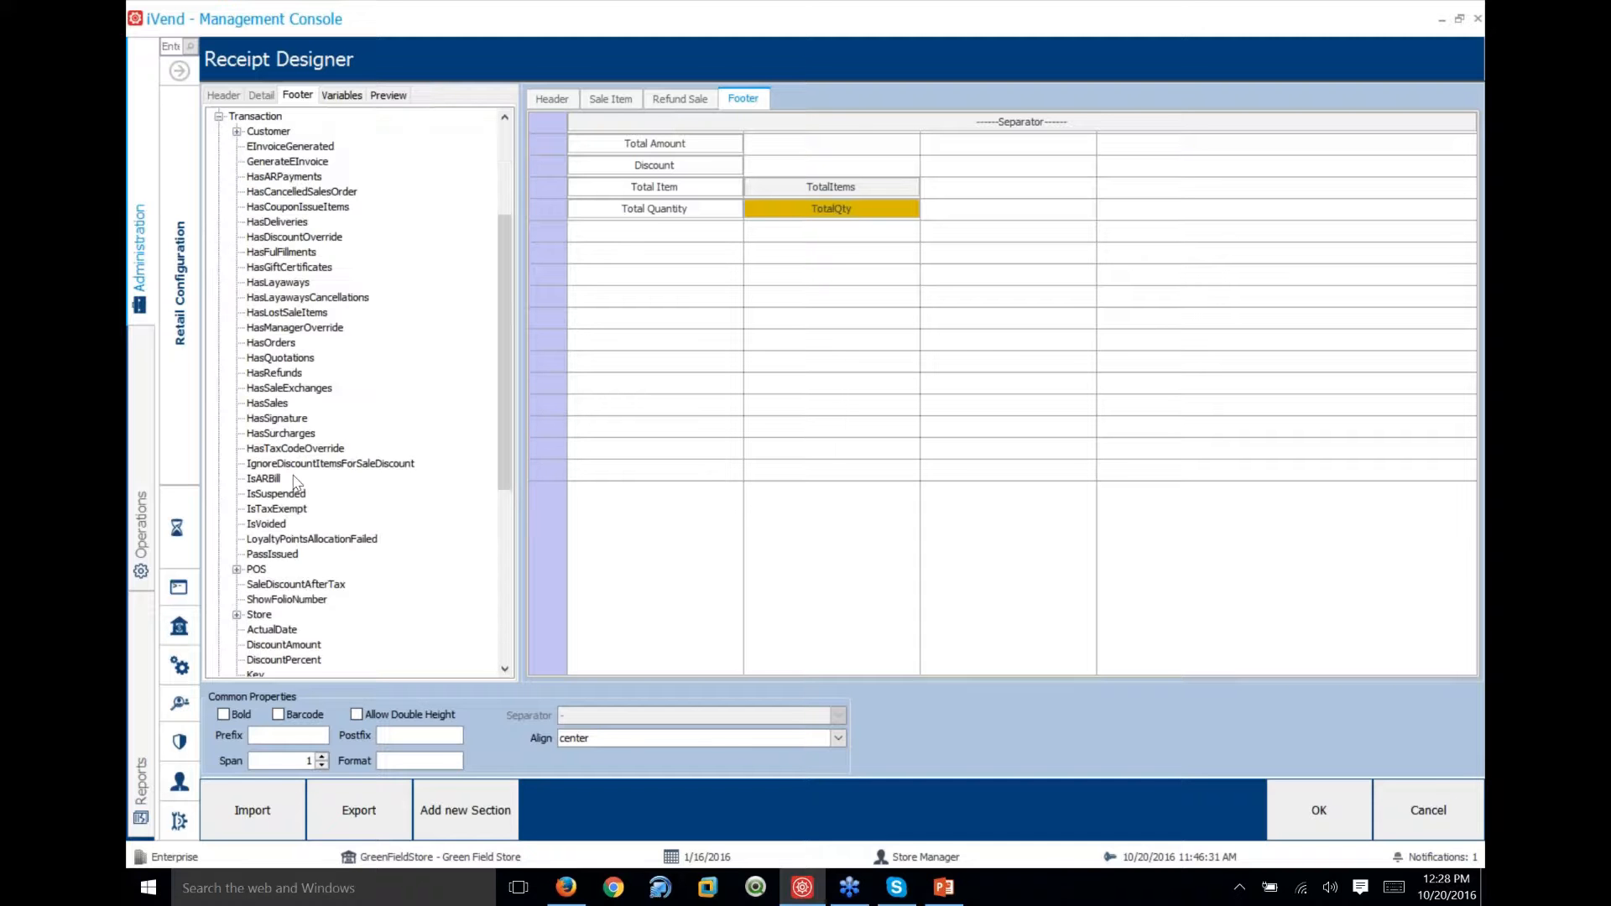
pyautogui.scroll(-1, 298, 497)
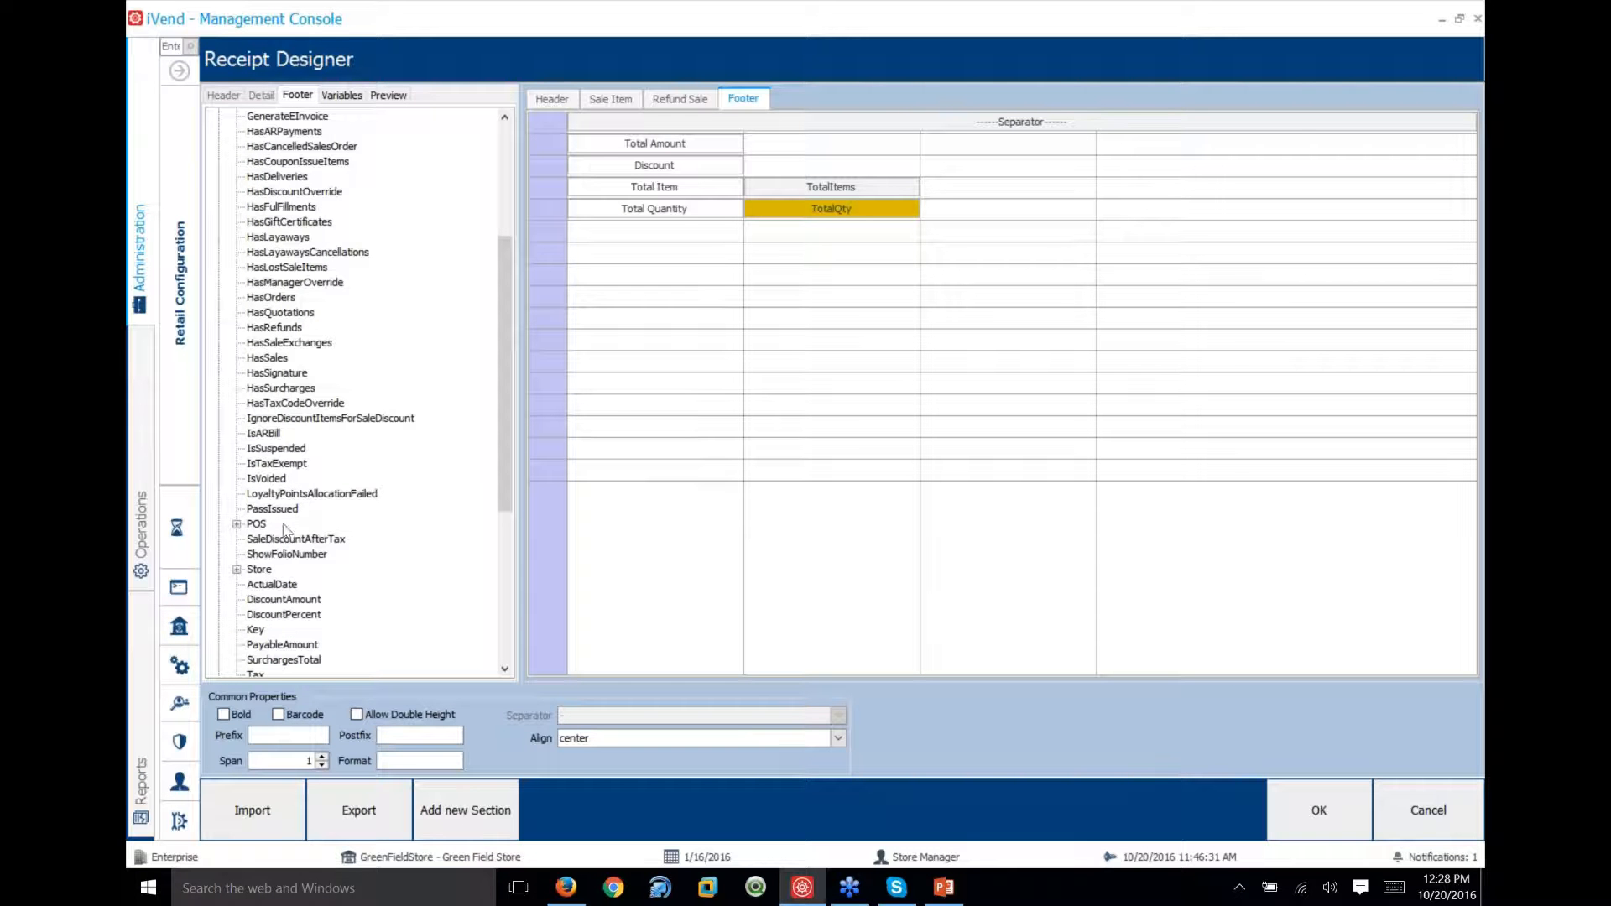
pyautogui.scroll(-1, 290, 545)
pyautogui.scroll(-2, 290, 558)
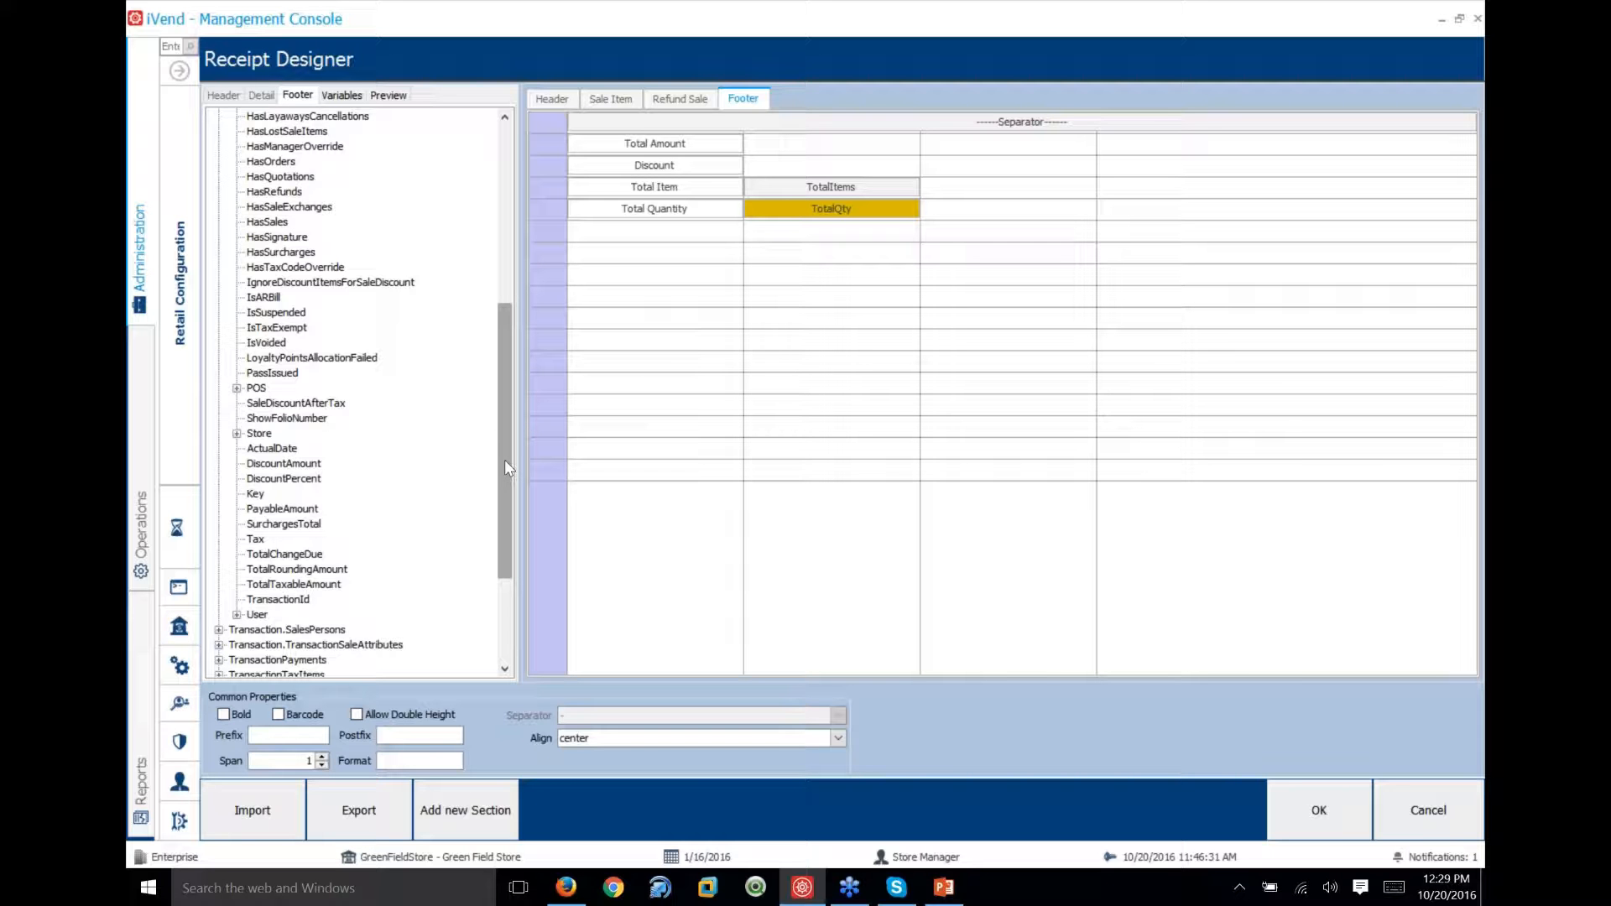
pyautogui.moveTo(500, 446); pyautogui.dragTo(520, 249)
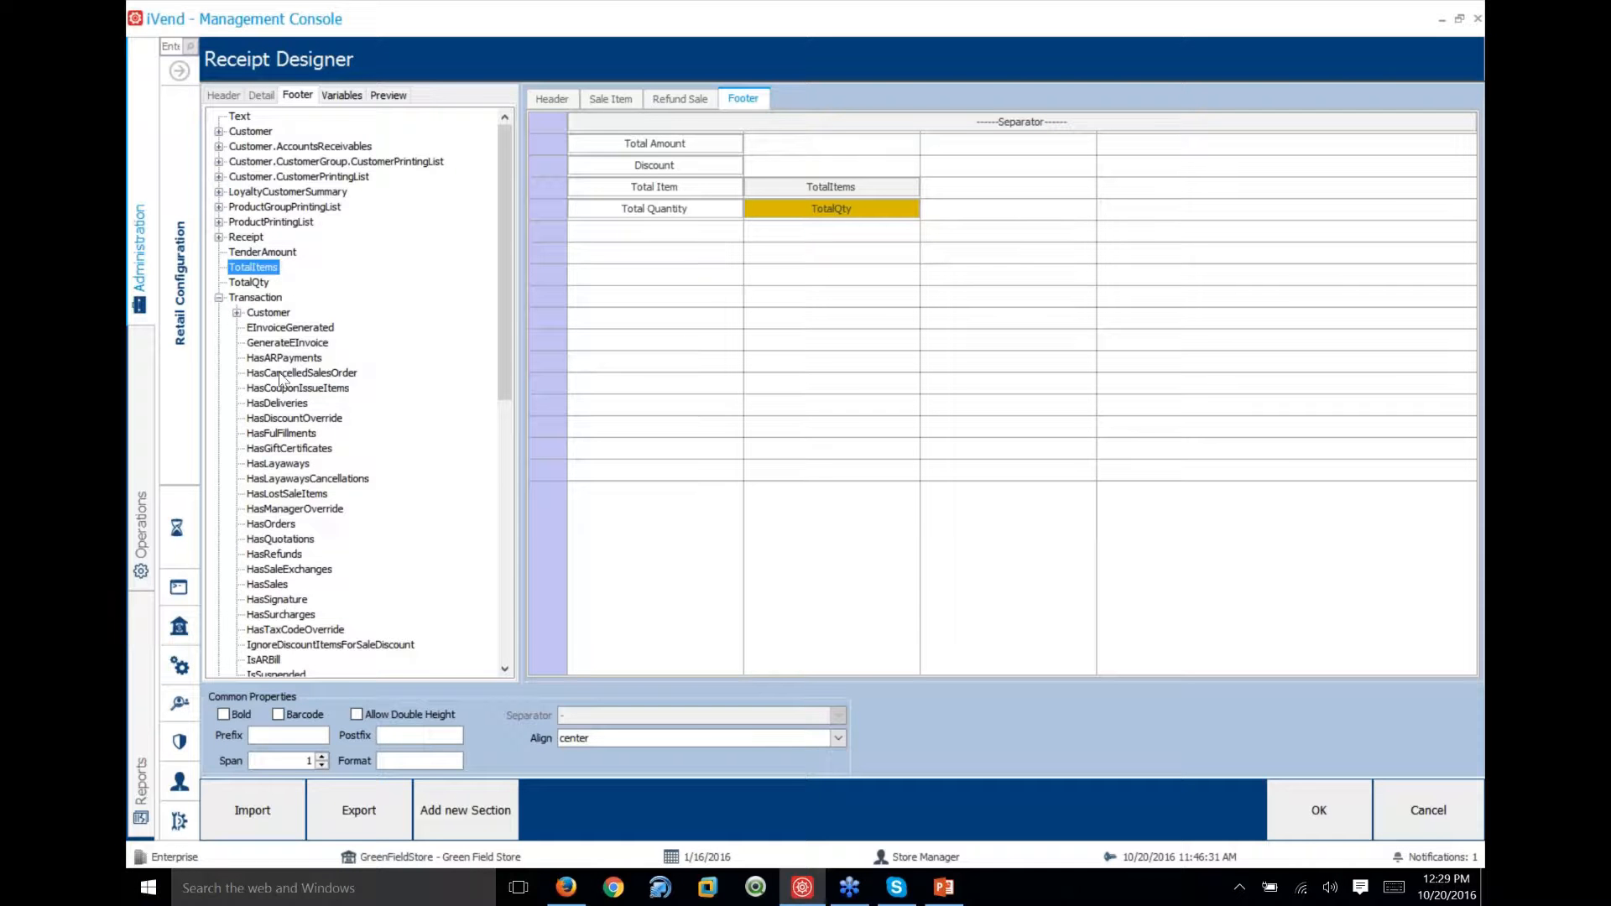
pyautogui.scroll(-8, 289, 555)
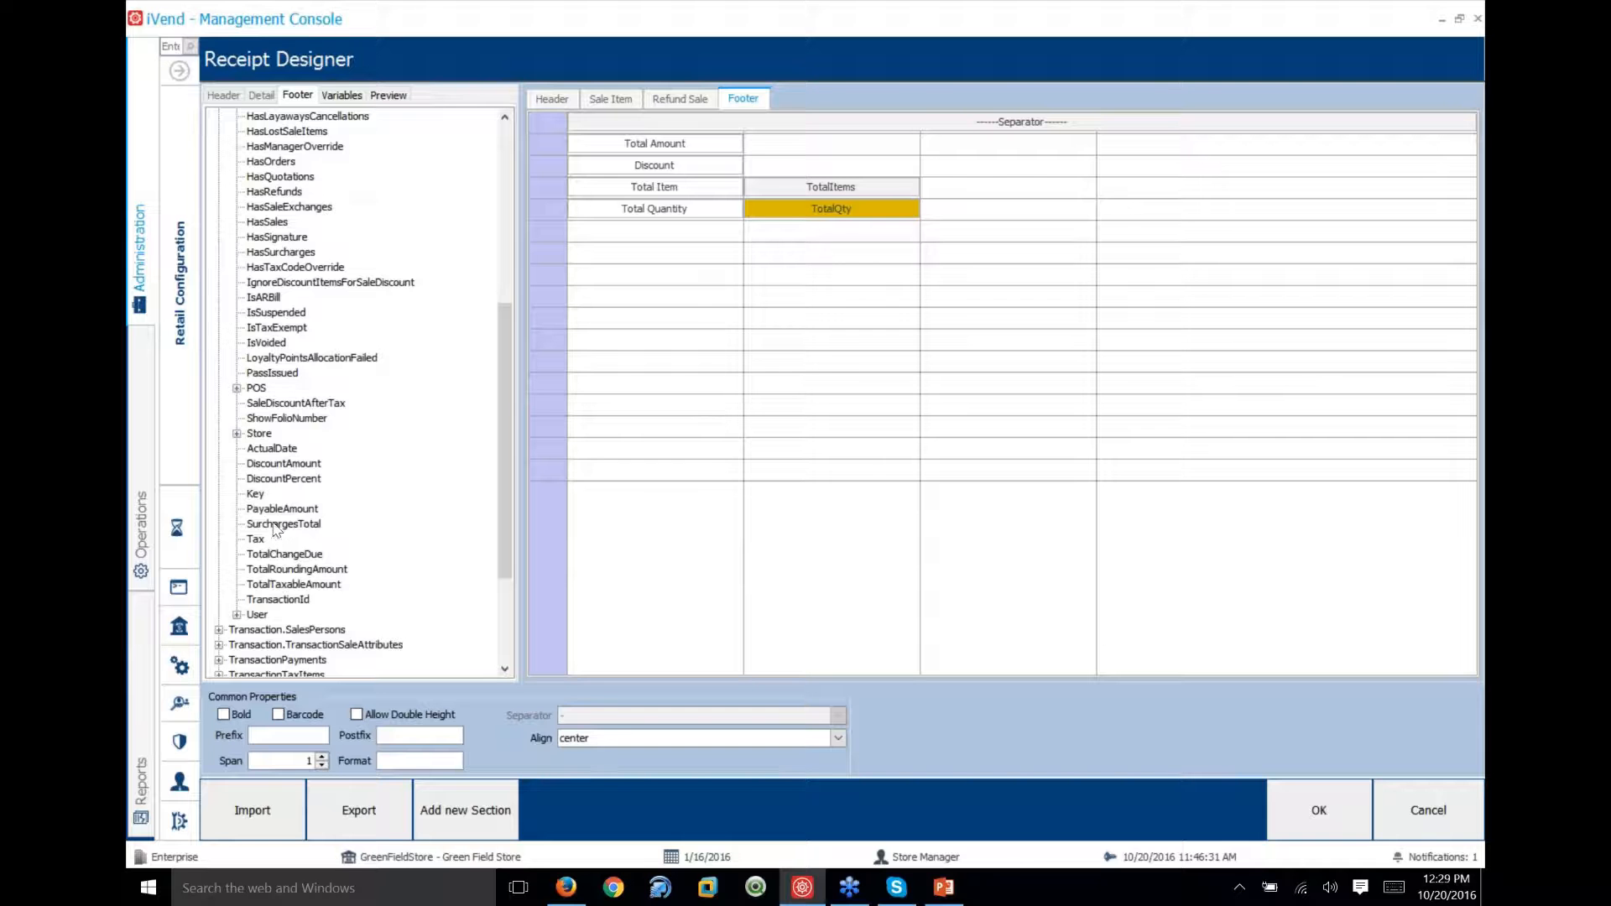
pyautogui.click(275, 526)
pyautogui.moveTo(268, 511); pyautogui.dragTo(793, 144)
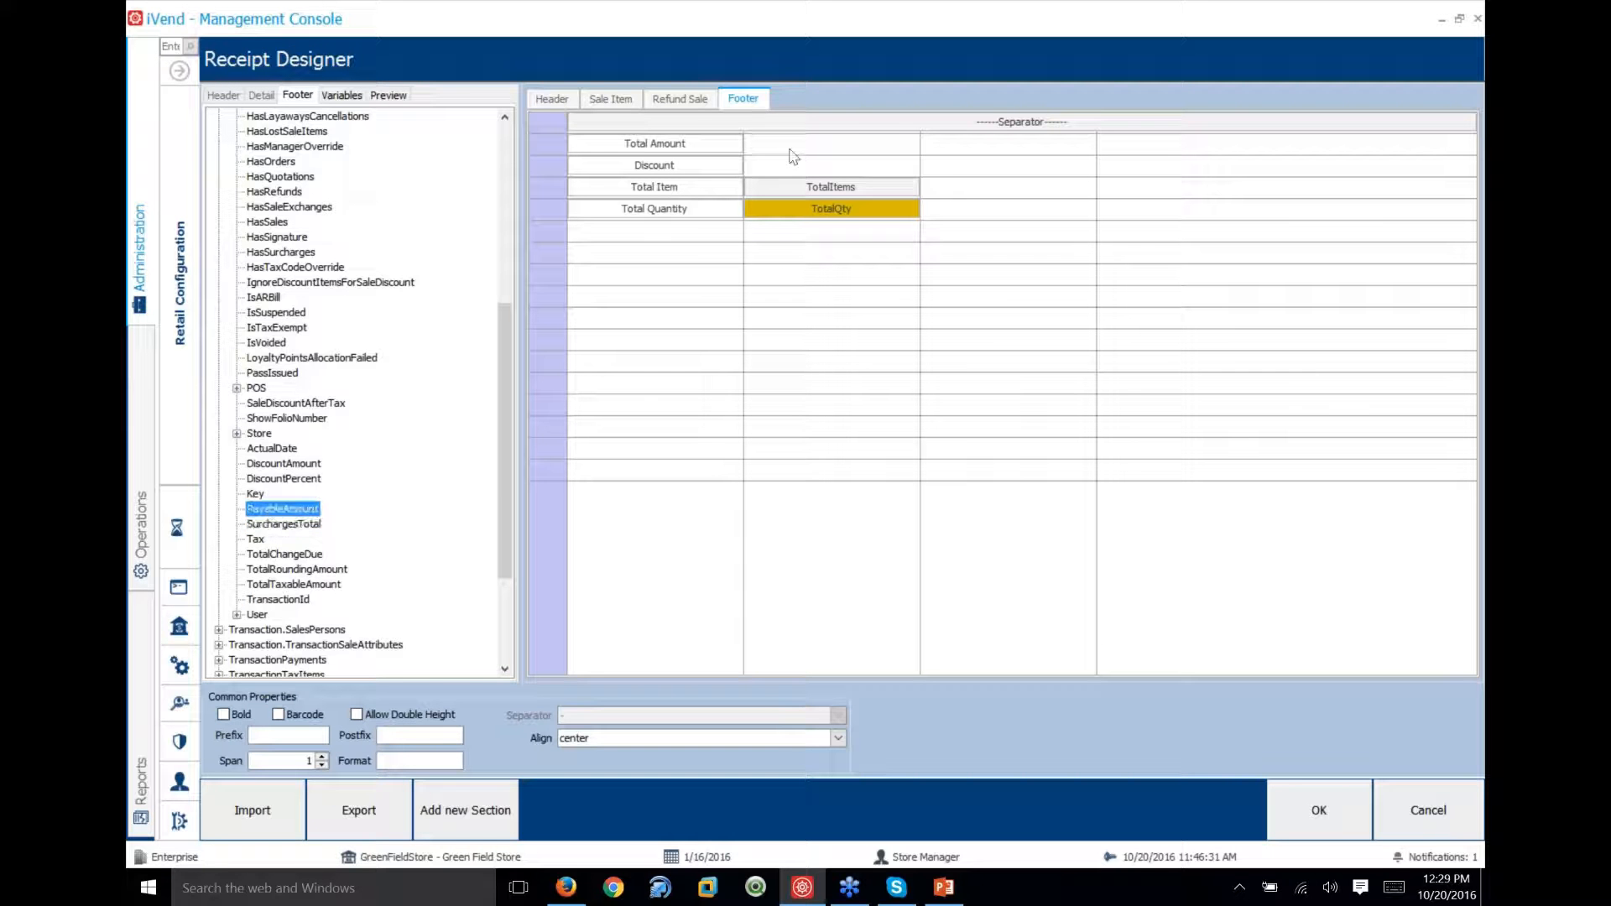
pyautogui.moveTo(282, 508); pyautogui.dragTo(786, 153)
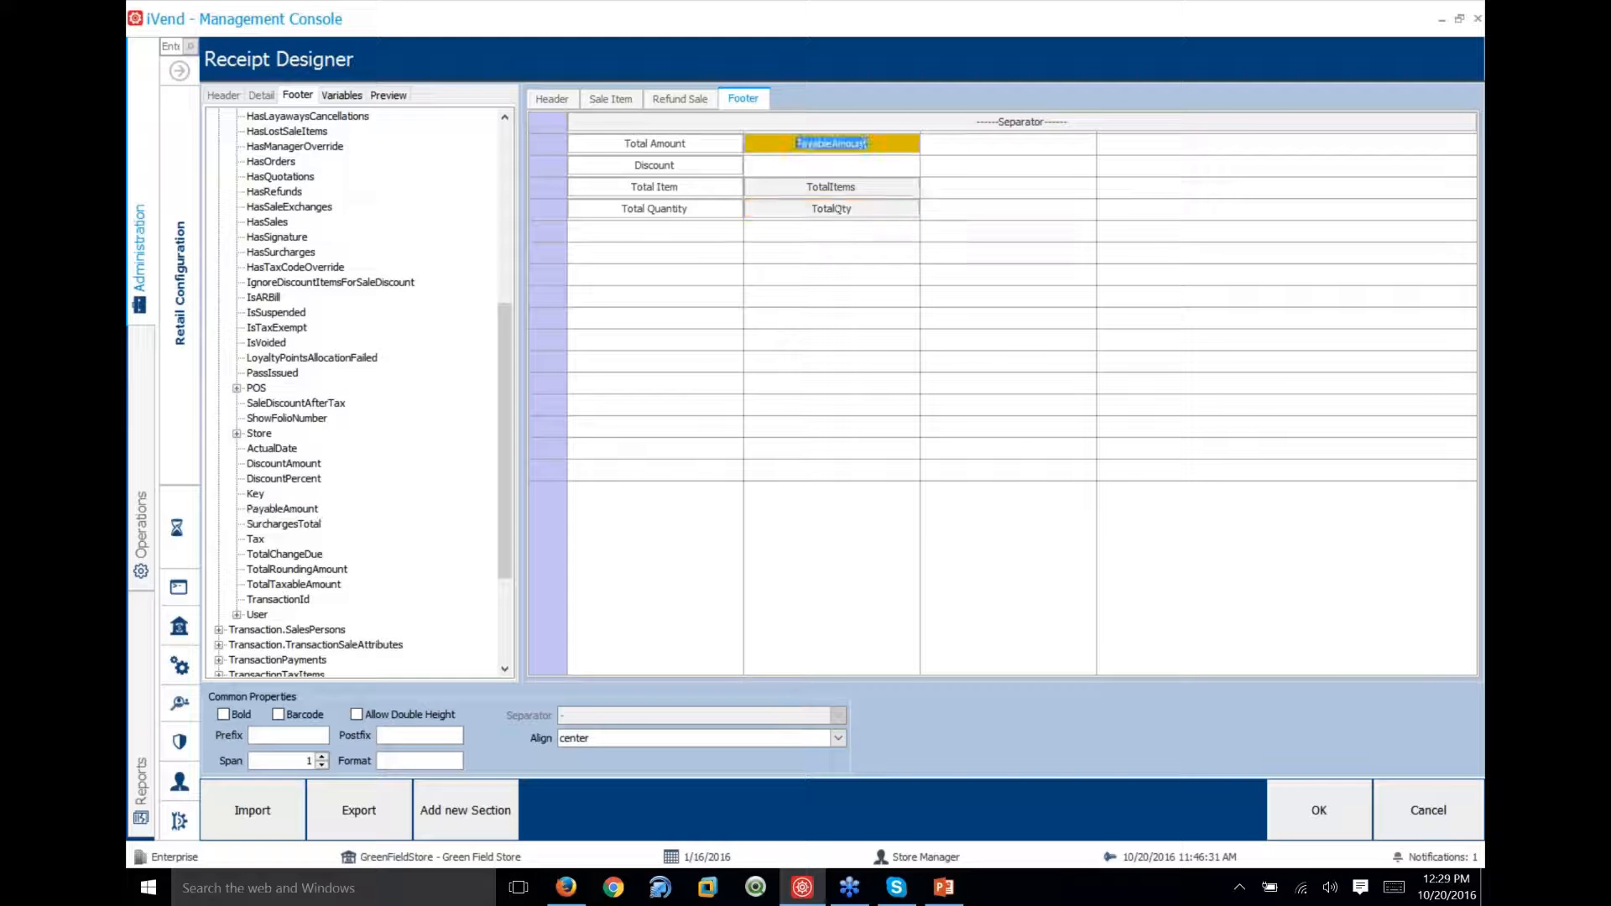
pyautogui.moveTo(288, 467); pyautogui.dragTo(807, 168)
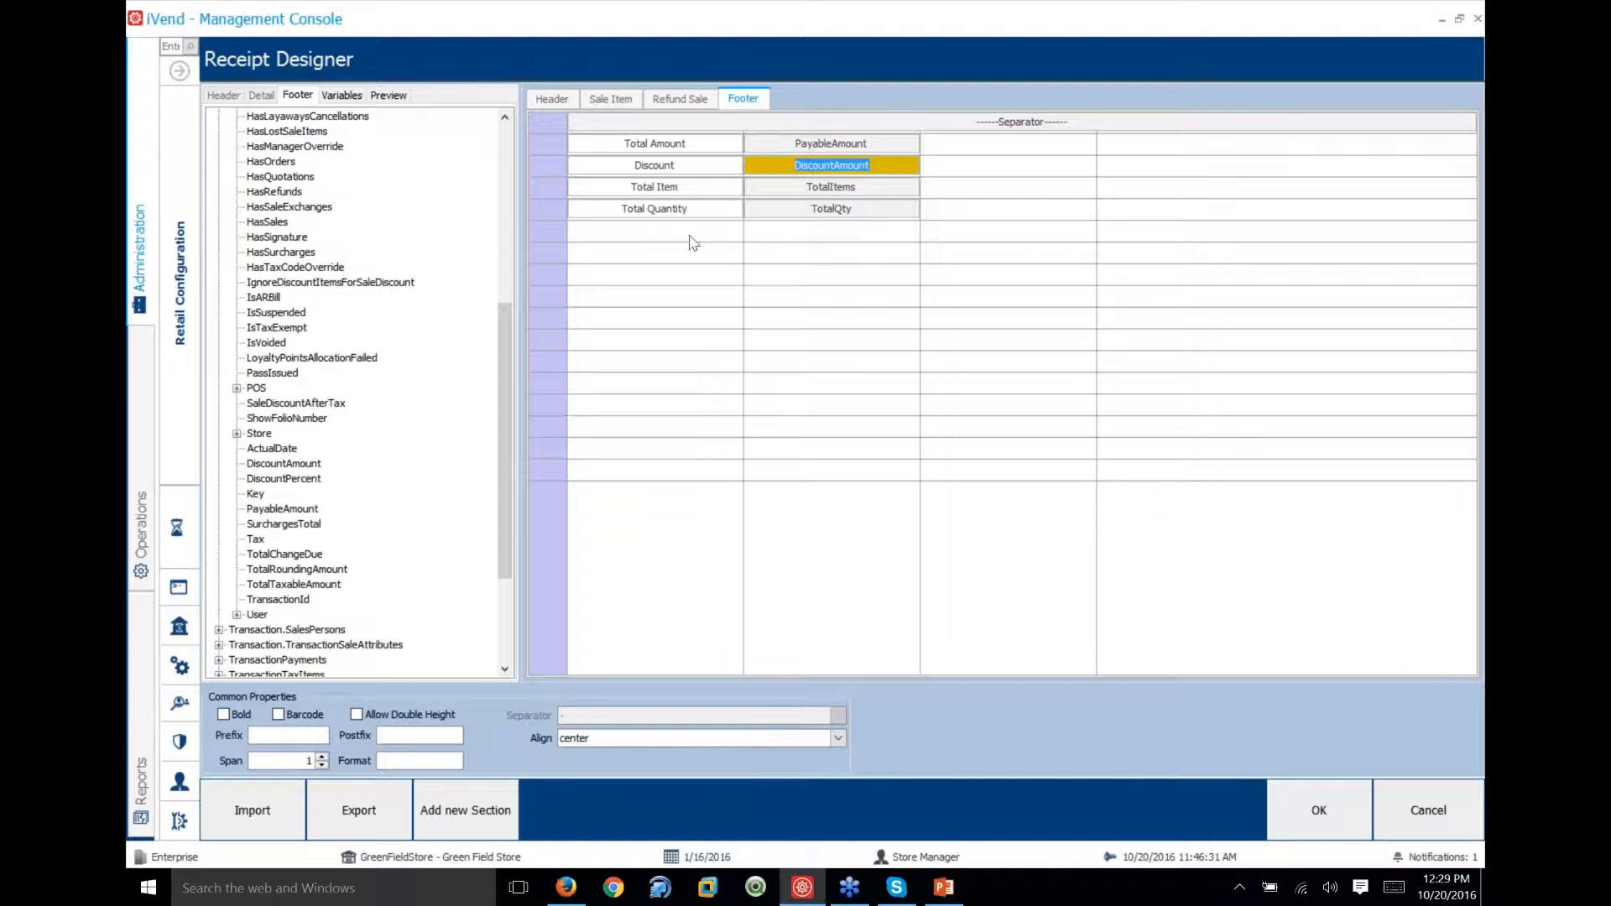
# Place the Transaction's TransactionId field in the first data column, leaving one blank row below Total Quantity
pyautogui.scroll(-4, 367, 428)
pyautogui.click(278, 433)
pyautogui.moveTo(282, 343); pyautogui.dragTo(559, 252)
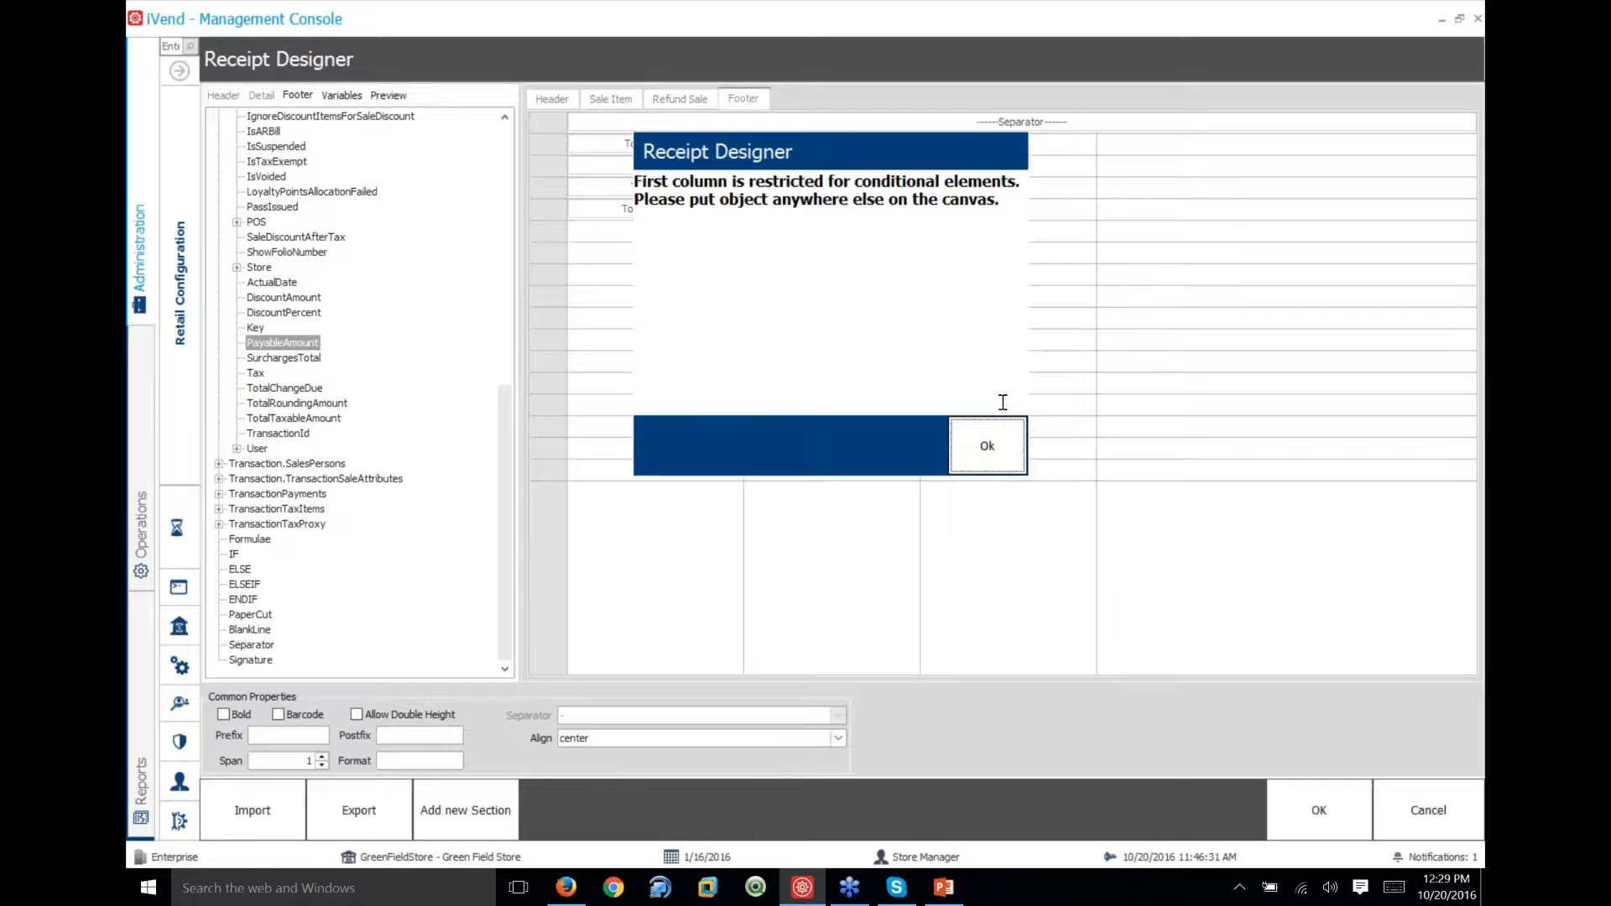
pyautogui.click(1009, 453)
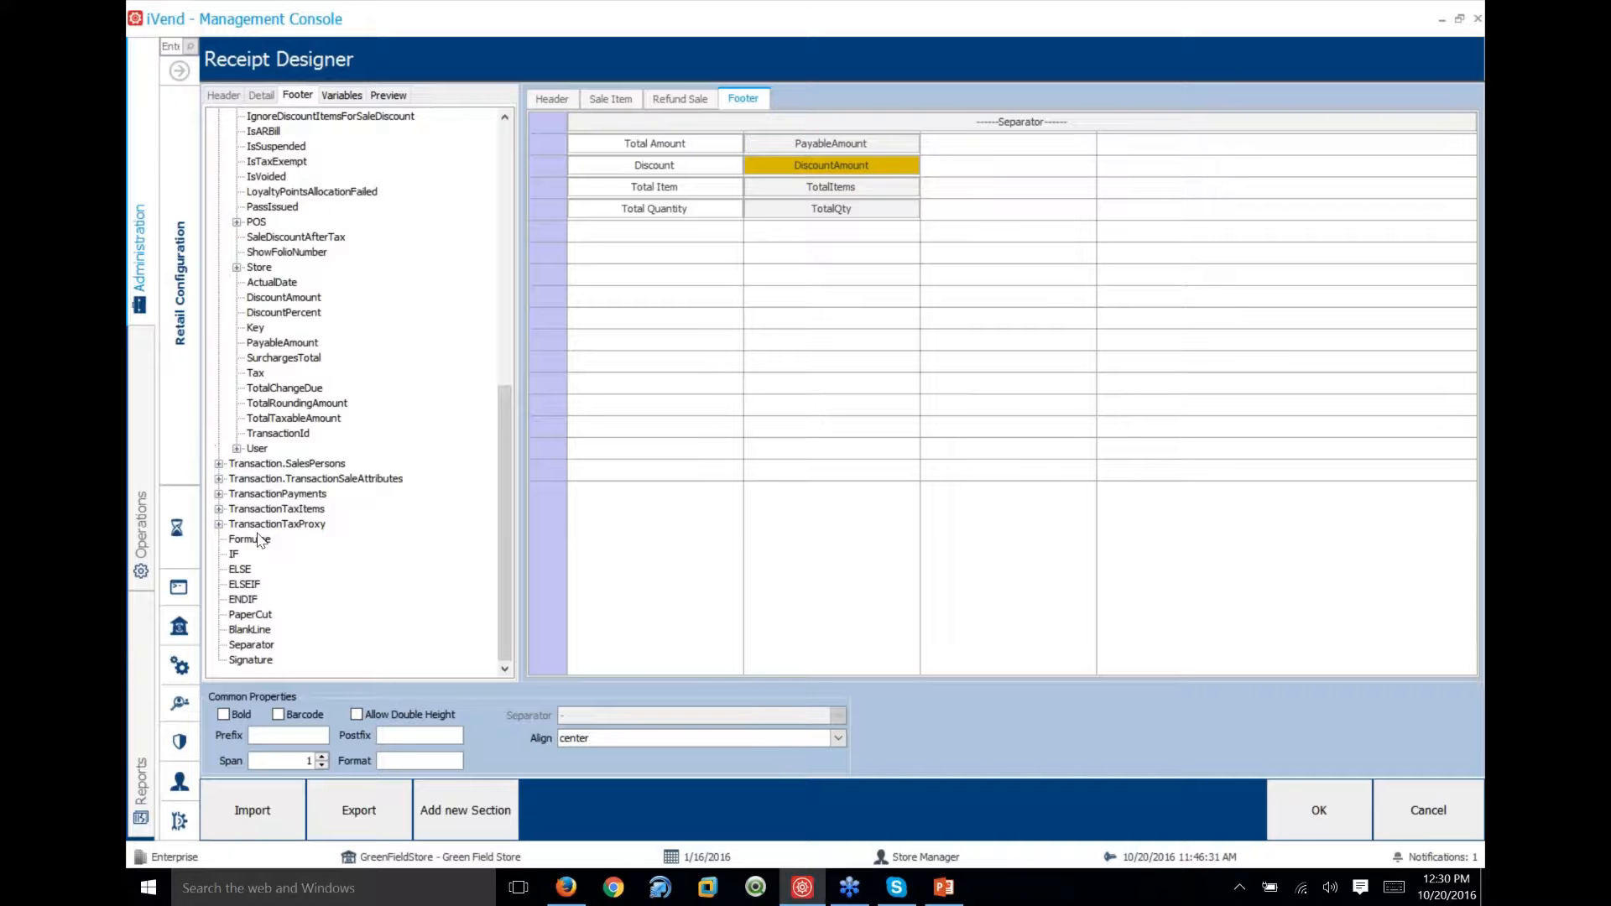
pyautogui.moveTo(282, 342); pyautogui.dragTo(674, 255)
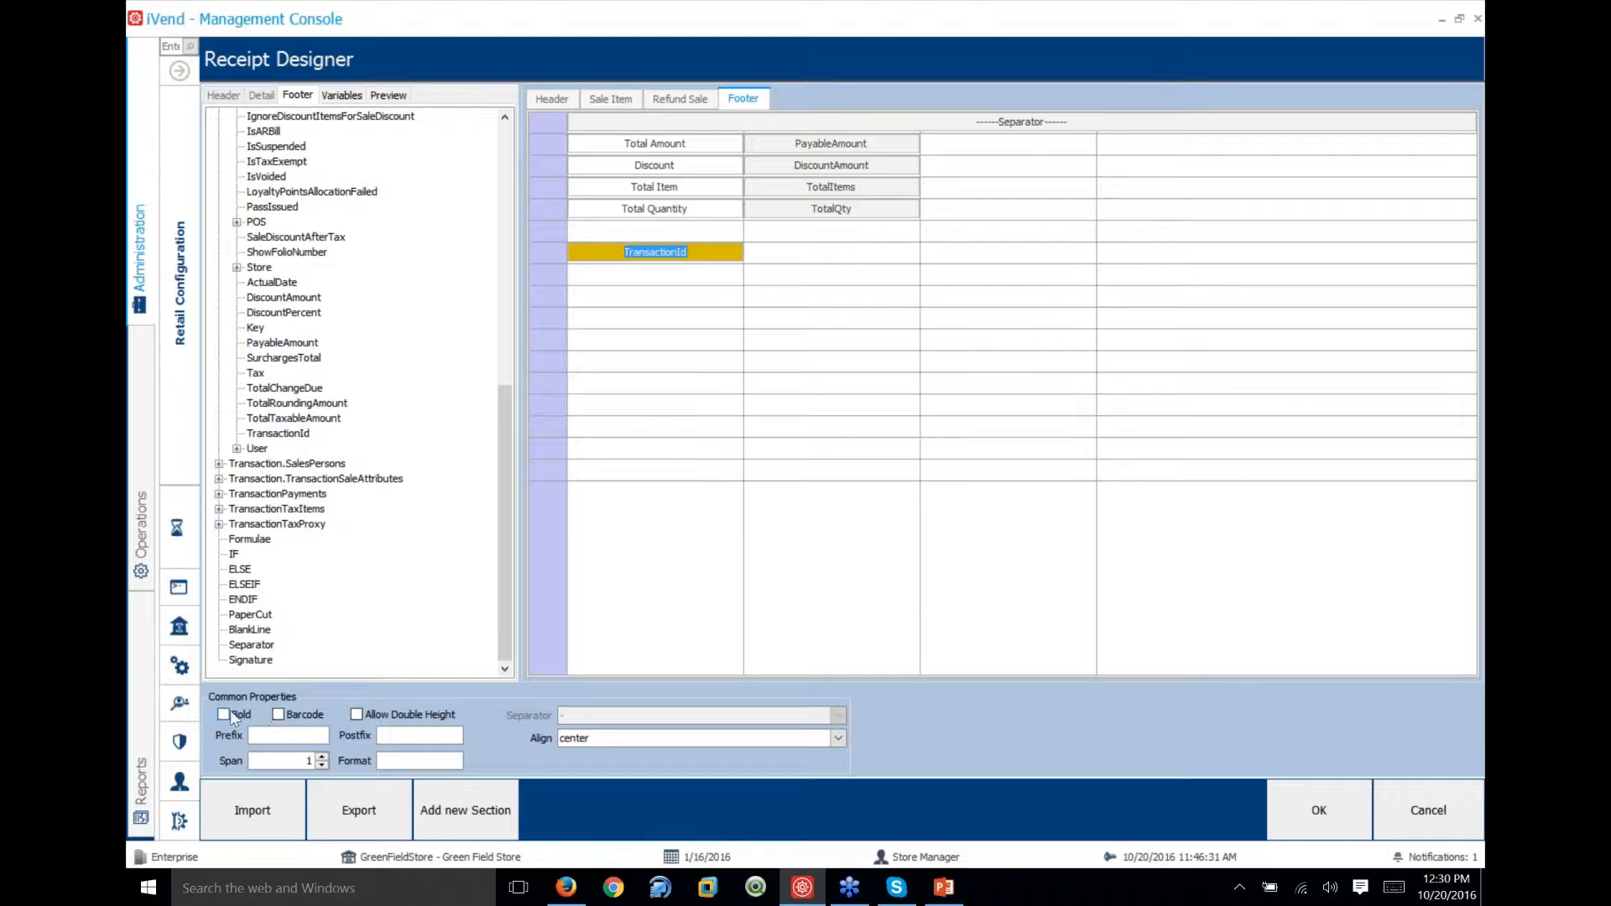
# Format the footer's TransactionId field as a bold, double-height barcode with a span of 4 and Code128 symbology
pyautogui.click(278, 715)
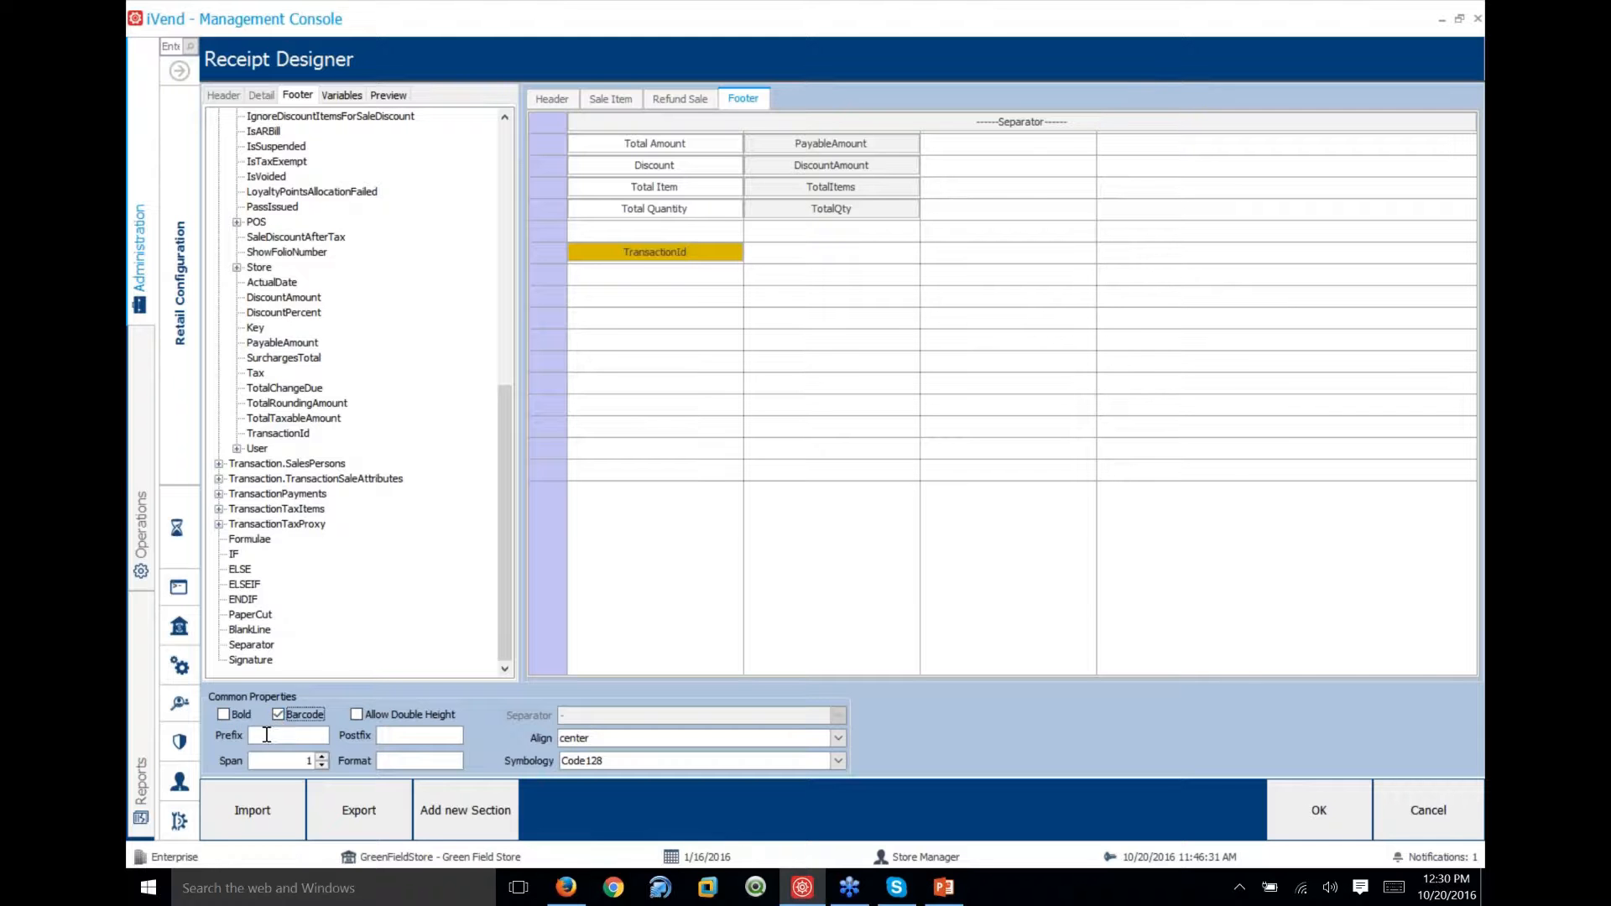
pyautogui.click(223, 716)
pyautogui.click(357, 715)
pyautogui.doubleClick(307, 761)
pyautogui.write('4')
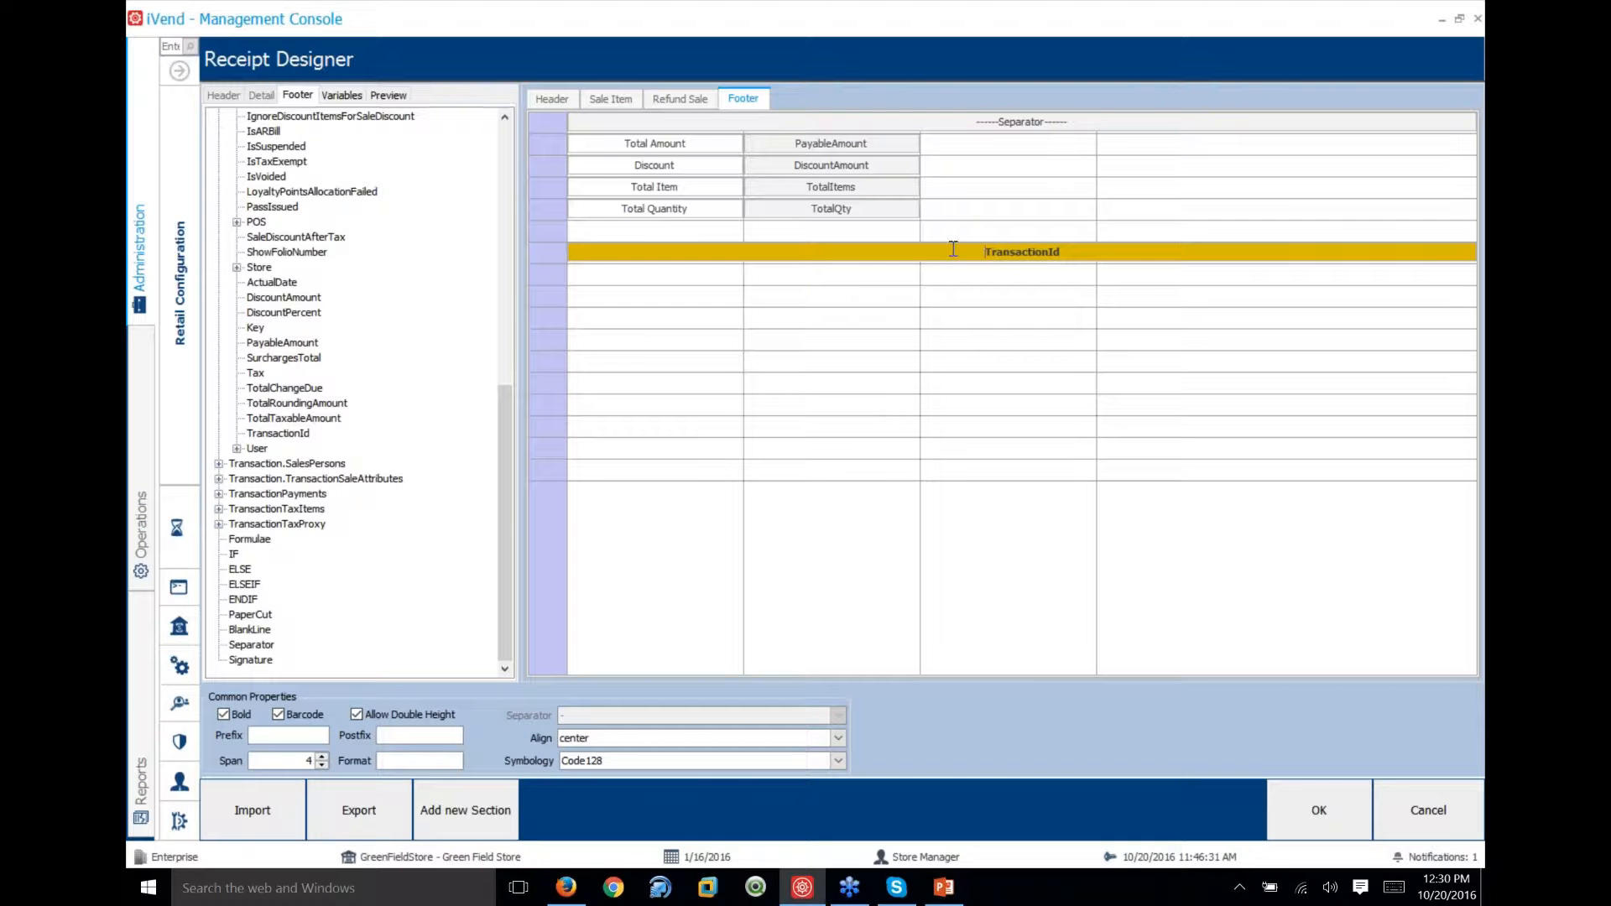
pyautogui.click(614, 762)
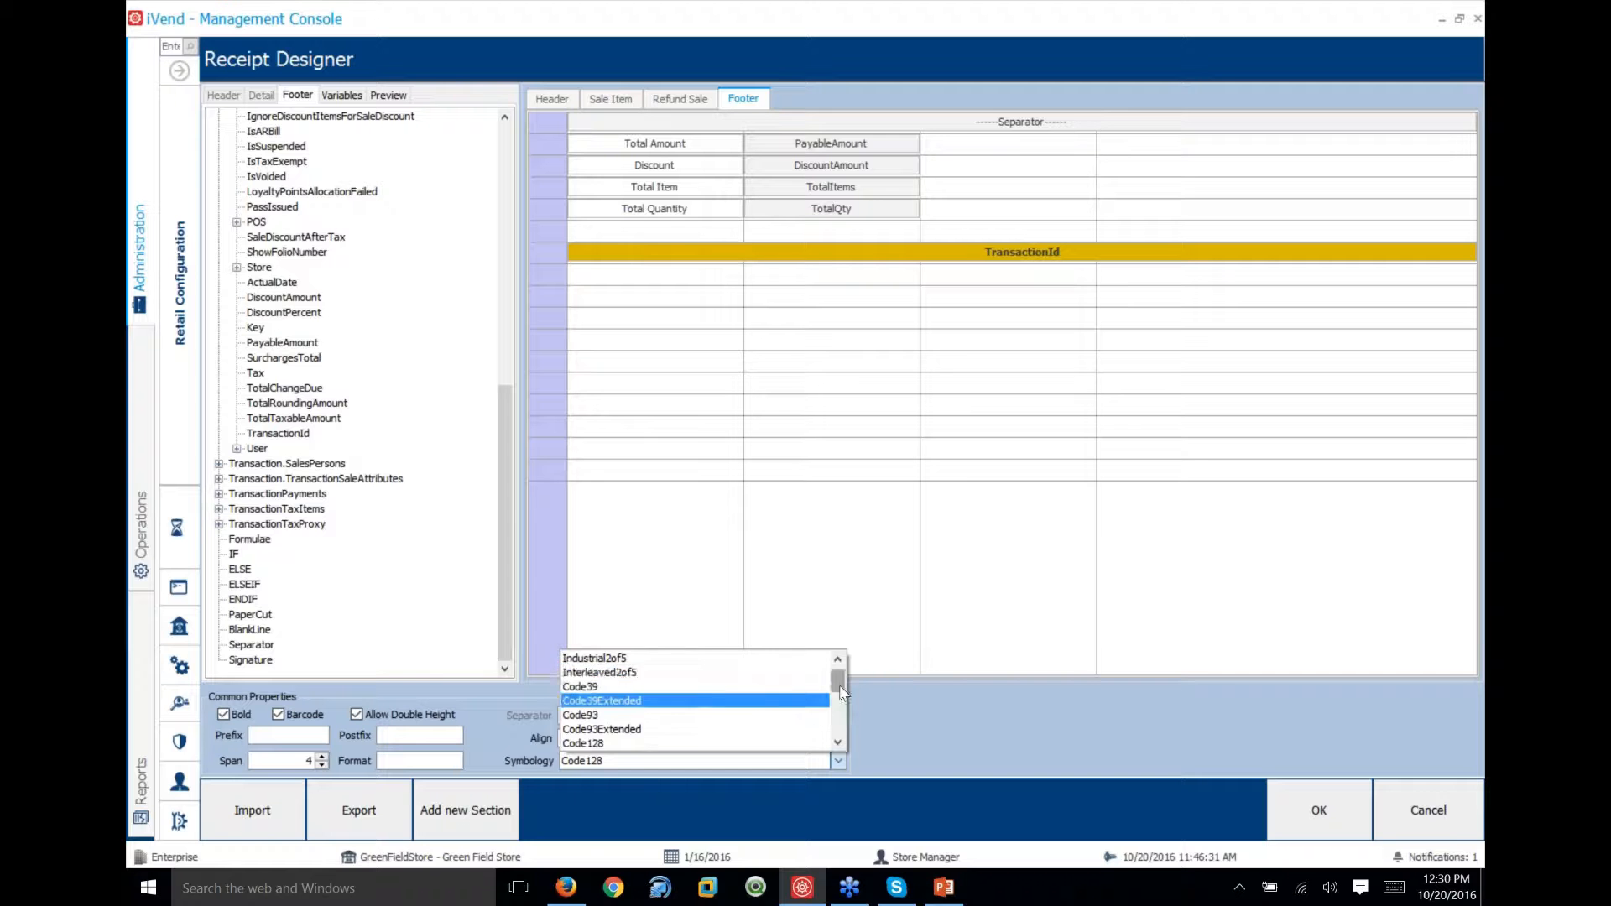
pyautogui.moveTo(842, 689); pyautogui.dragTo(844, 700)
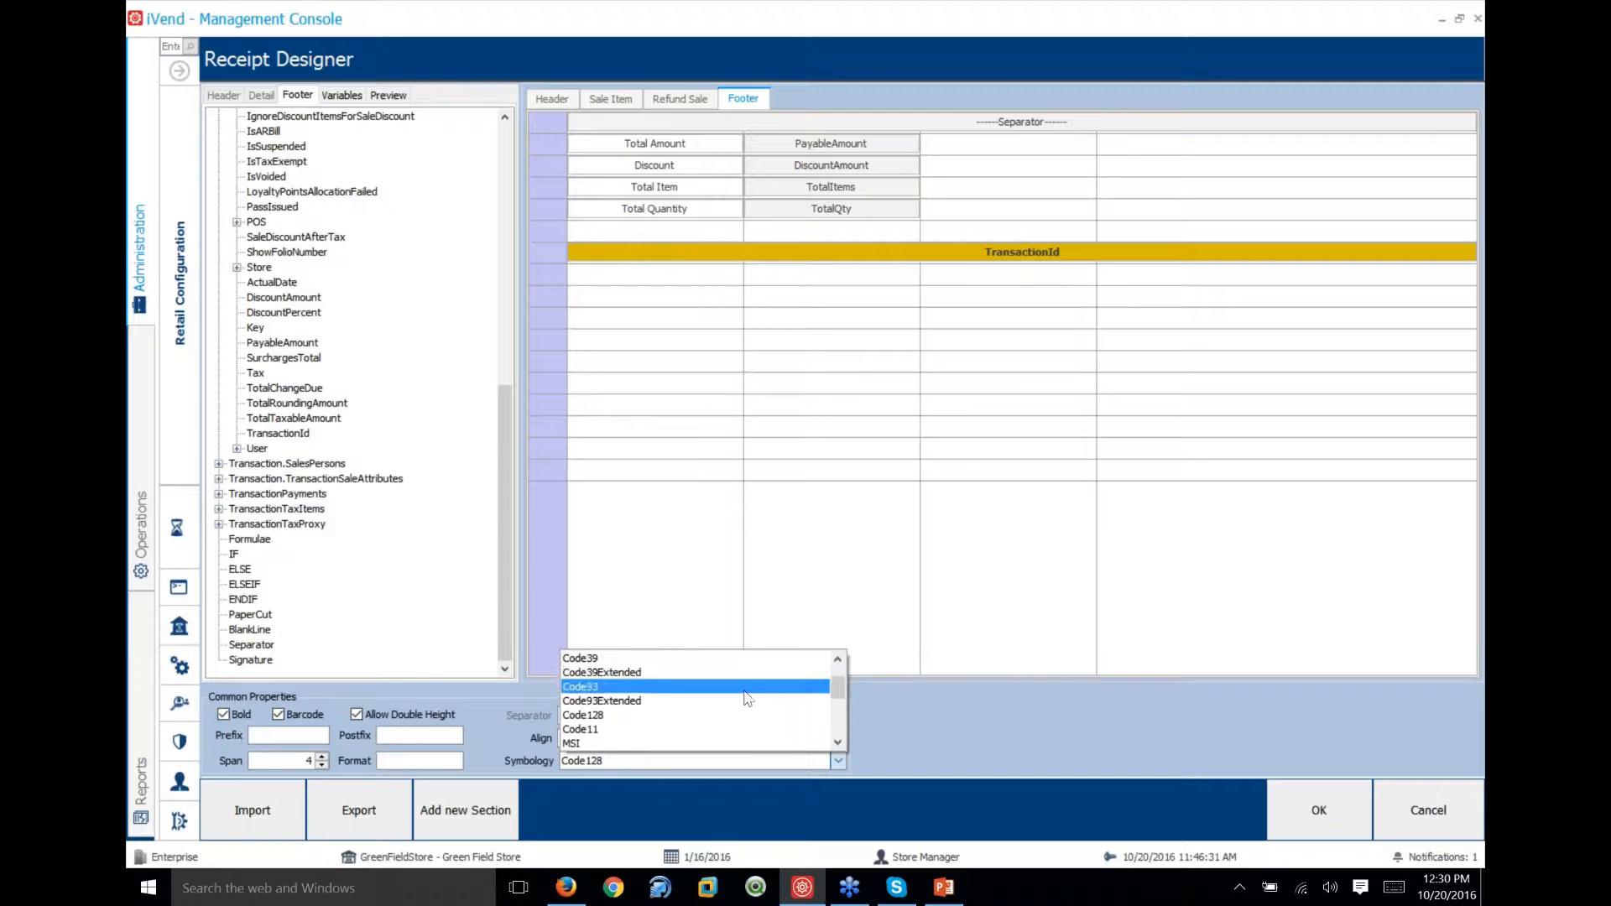
pyautogui.click(584, 716)
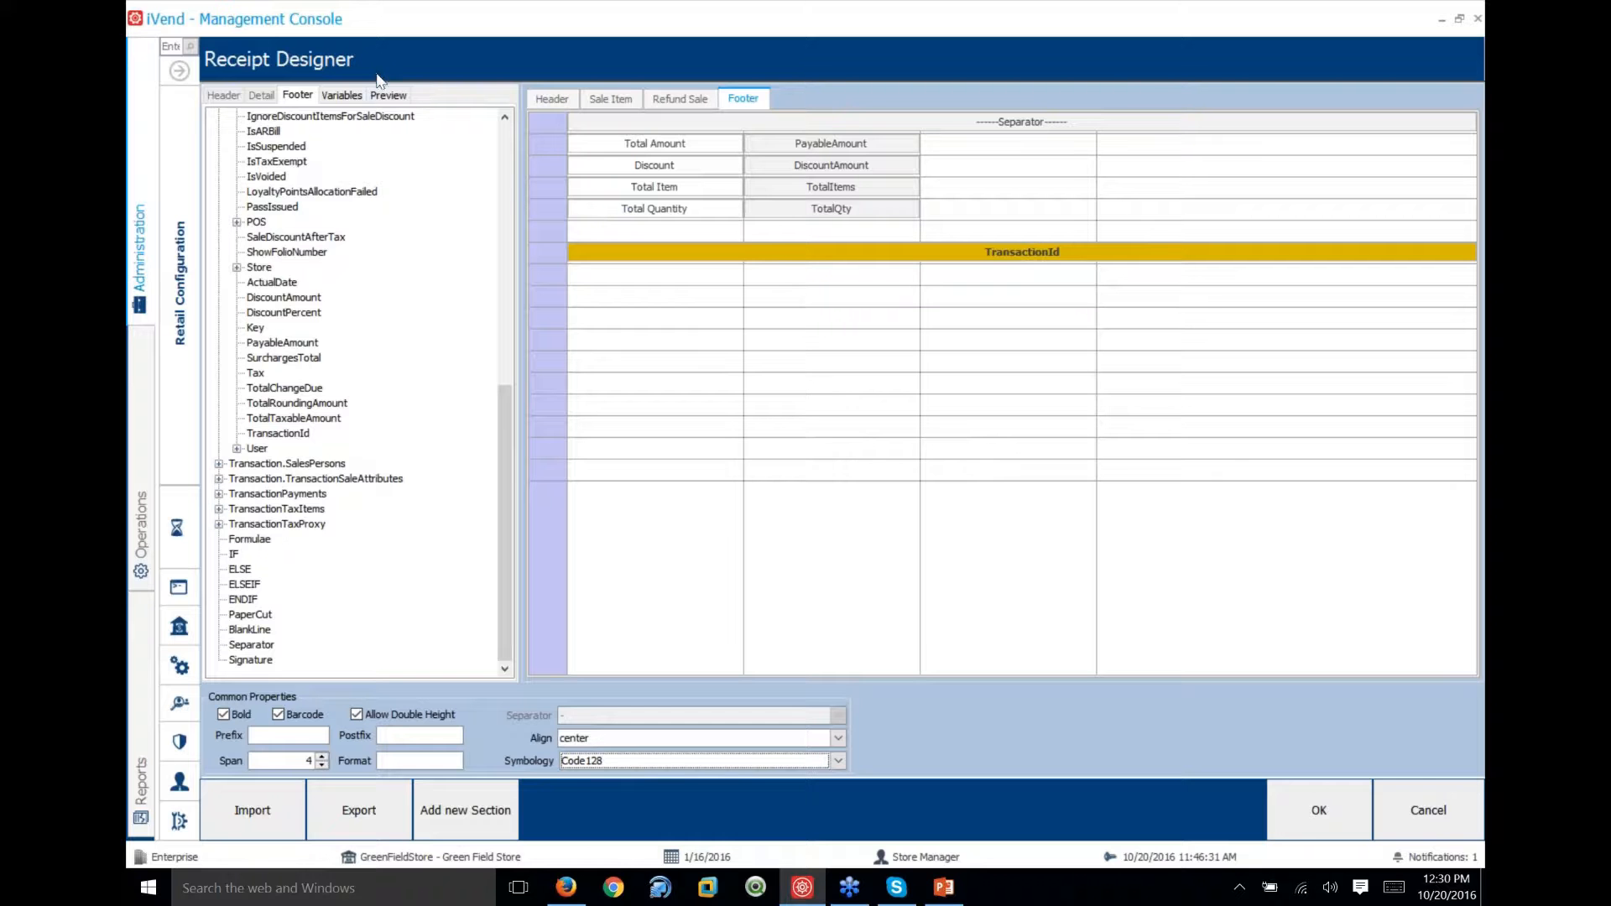
# Preview the receipt with its footer and examine the transaction ID line below the totals
pyautogui.click(387, 94)
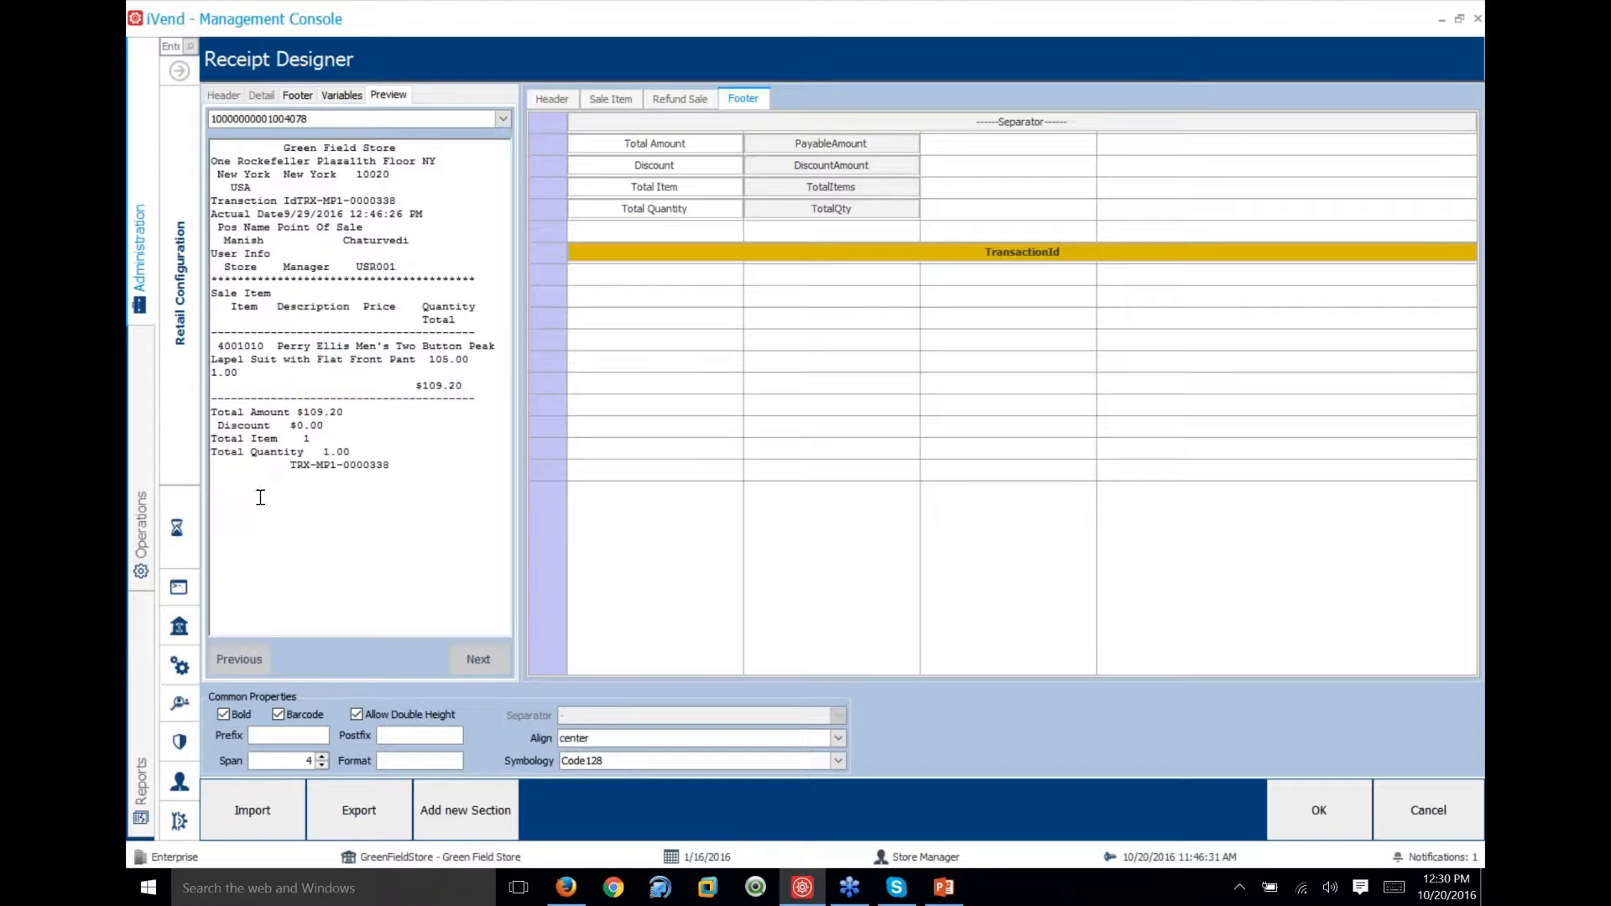
pyautogui.moveTo(277, 465); pyautogui.dragTo(398, 461)
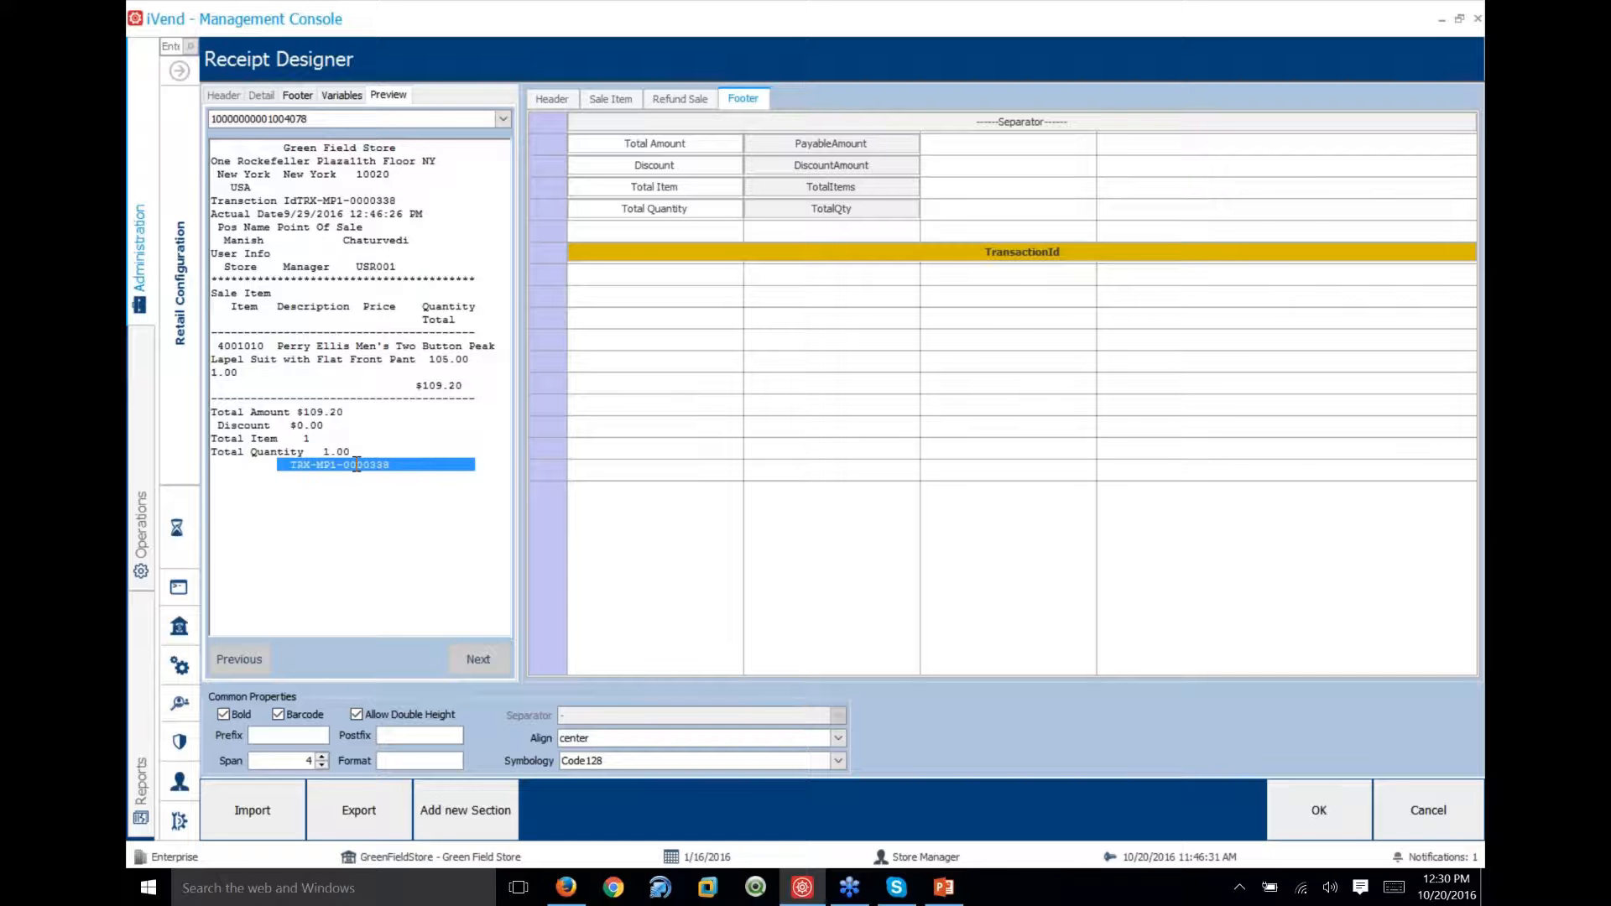
# Inspect the transaction ID line at the end of the receipt preview, and look over the sale item and header layouts
pyautogui.click(291, 464)
pyautogui.moveTo(287, 464); pyautogui.dragTo(396, 461)
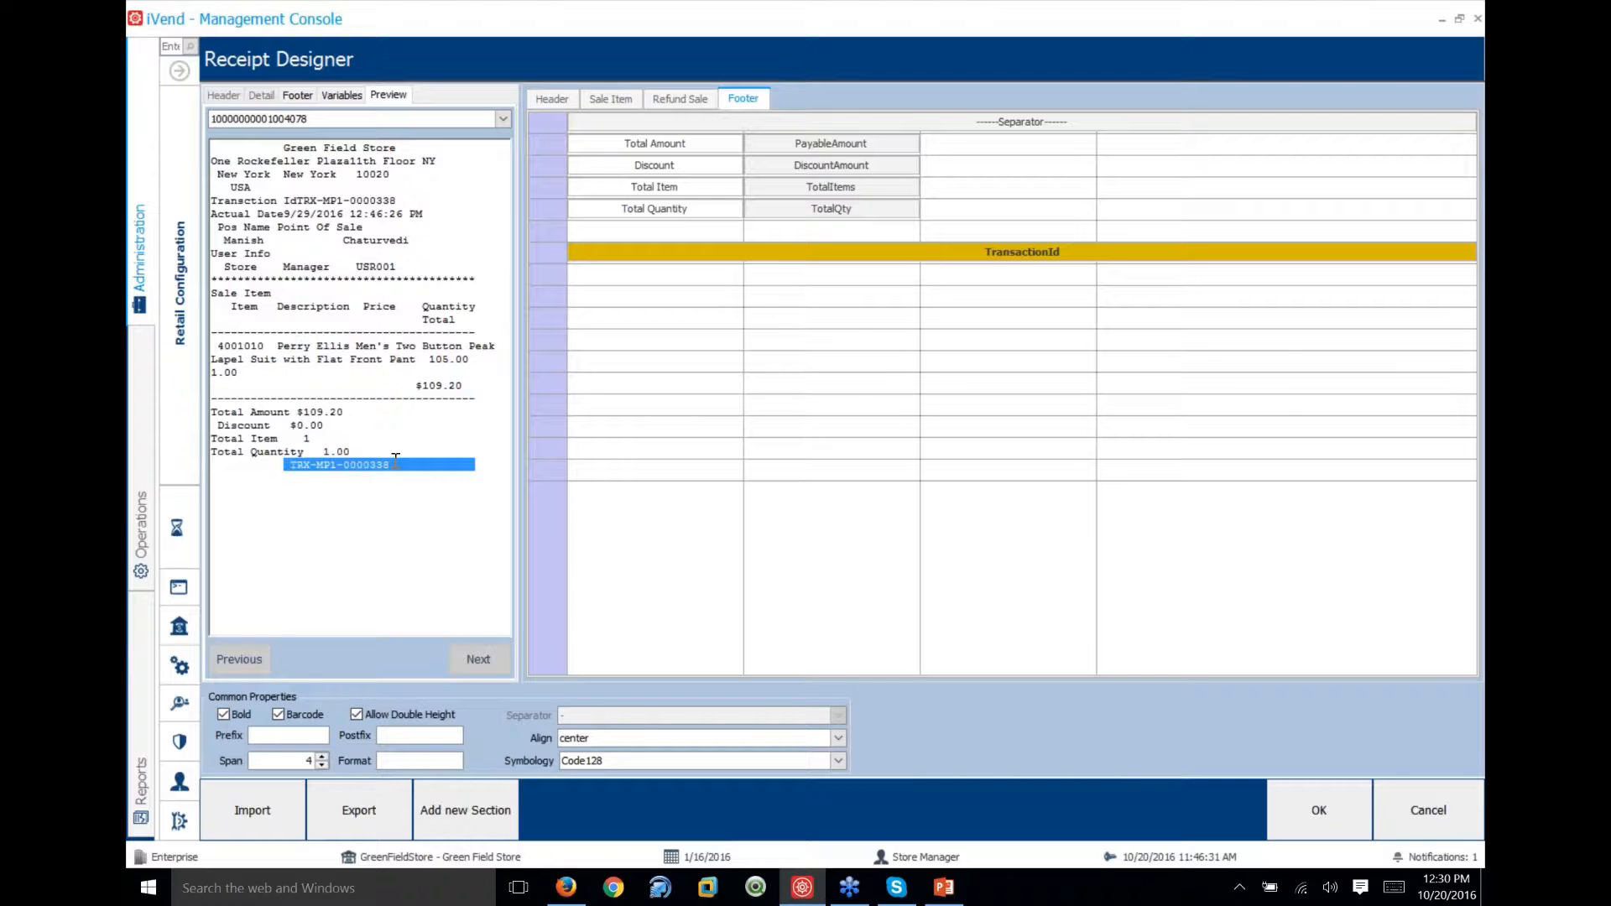
pyautogui.click(277, 470)
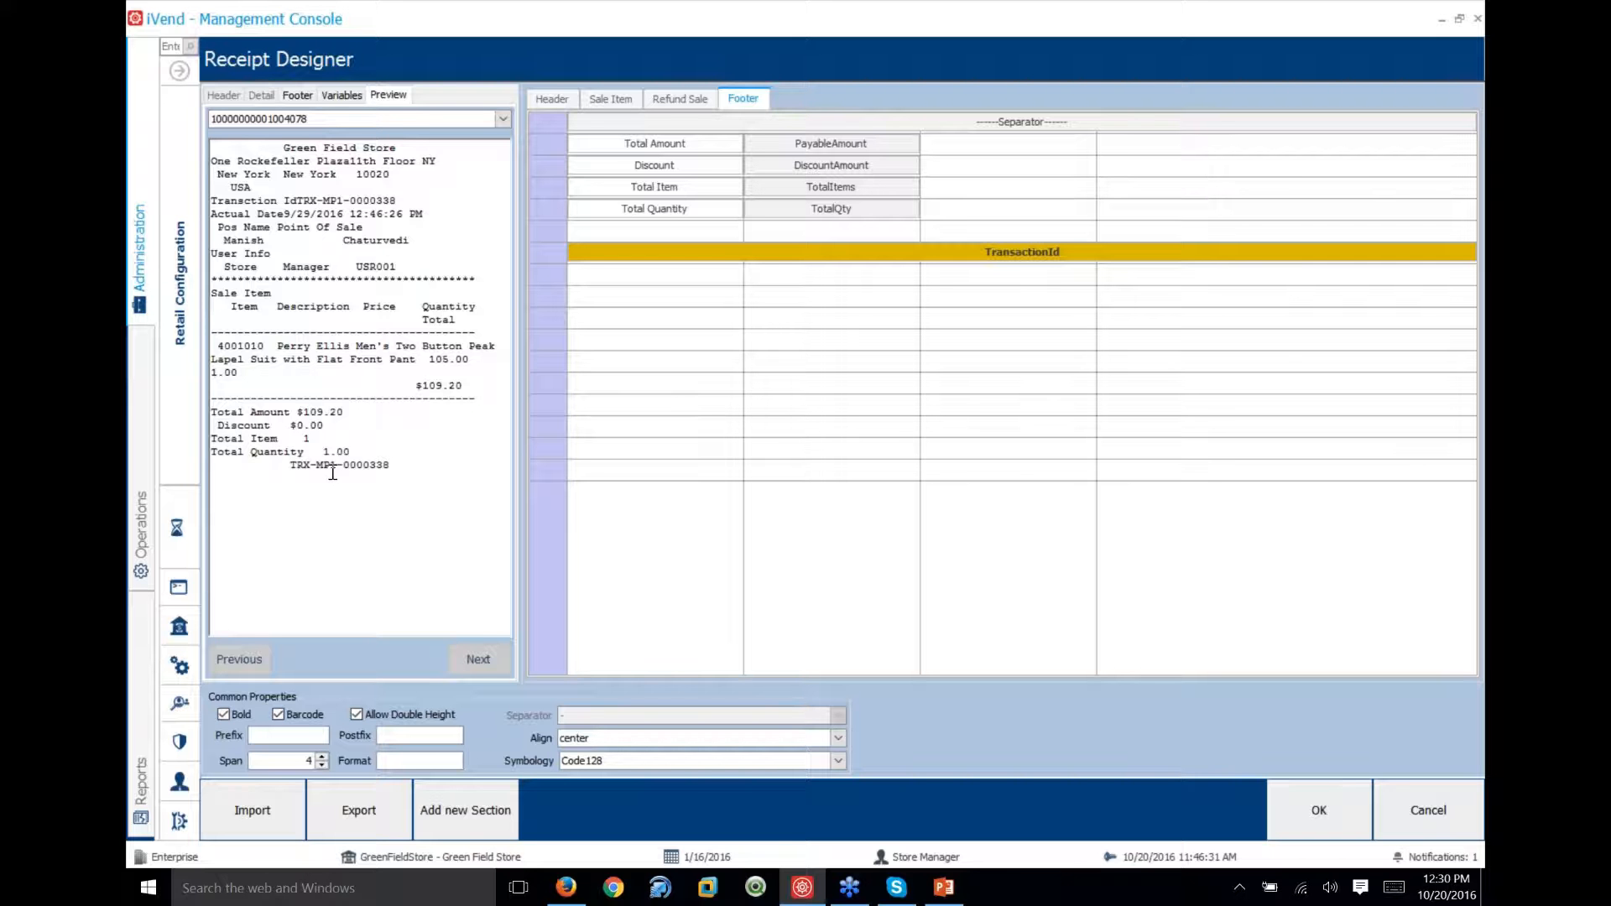
pyautogui.click(598, 100)
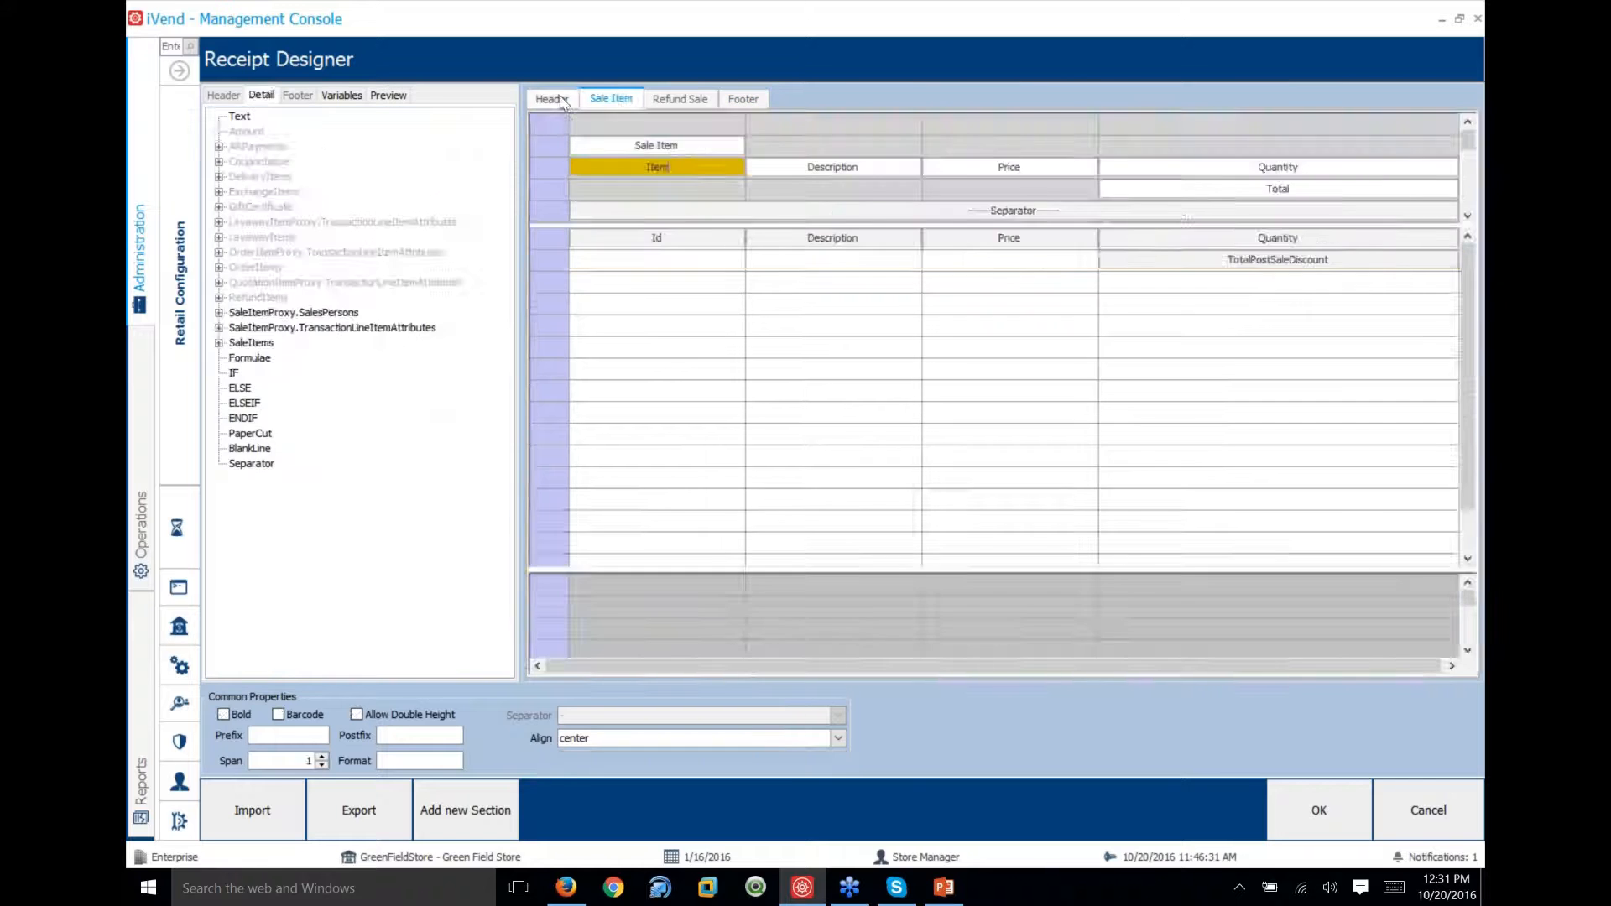
pyautogui.click(564, 102)
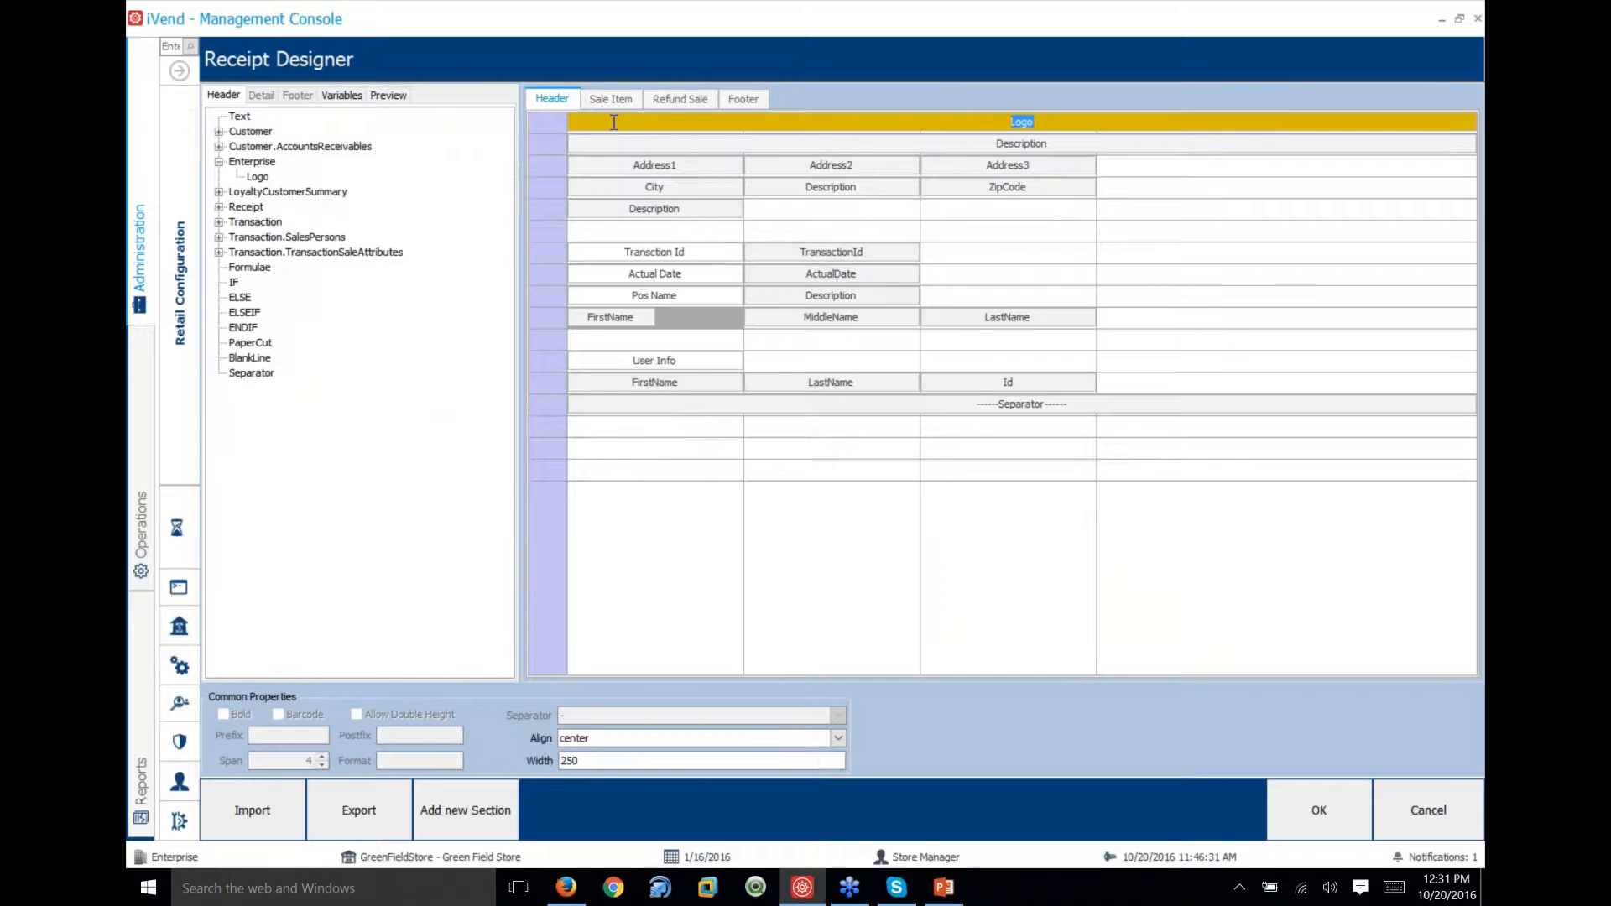
# With the Sale Item section open, add a new receipt variable named ItemDiscount
pyautogui.click(596, 99)
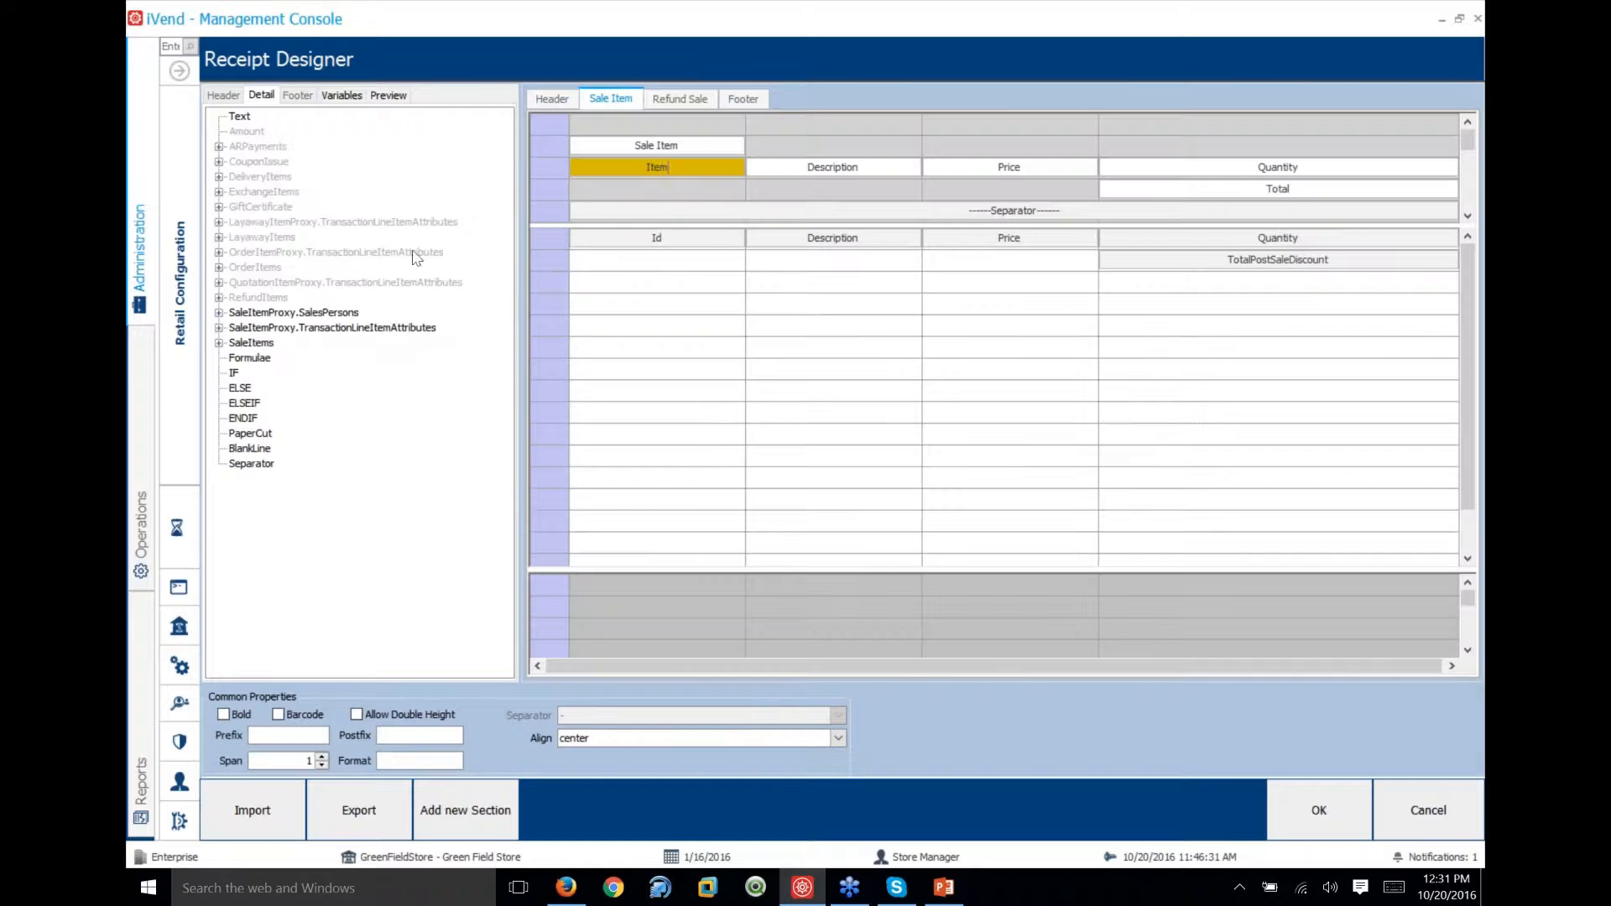
pyautogui.click(343, 97)
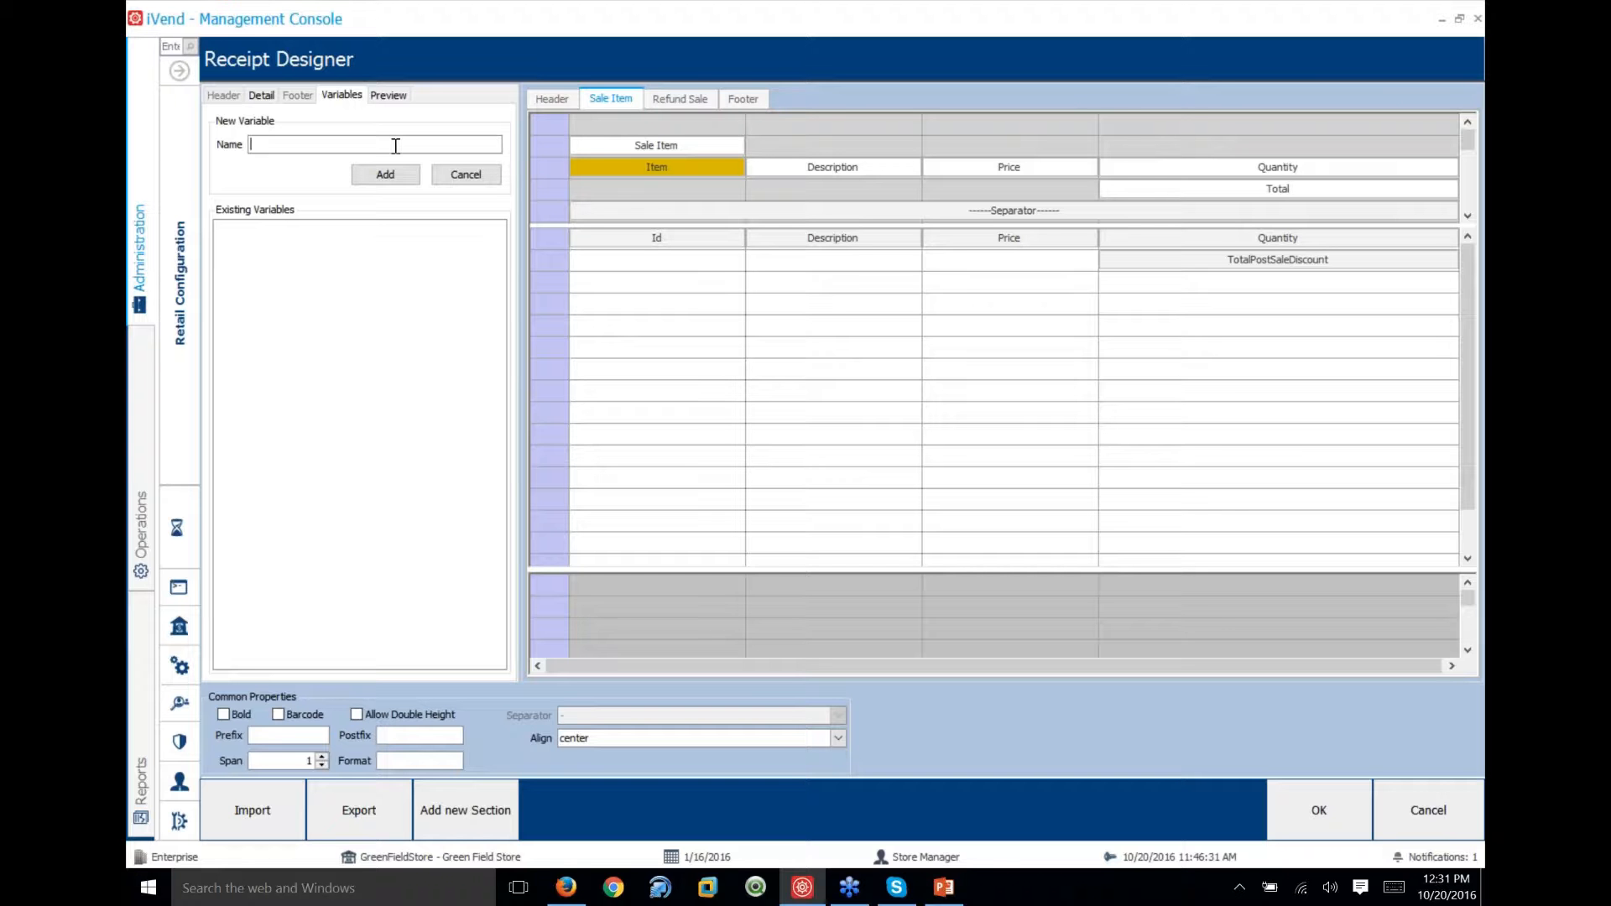
pyautogui.write('Dis')
pyautogui.press('BackSpace')
pyautogui.press('BackSpace')
pyautogui.press('BackSpace')
pyautogui.write('ItemDiscount')
pyautogui.click(386, 173)
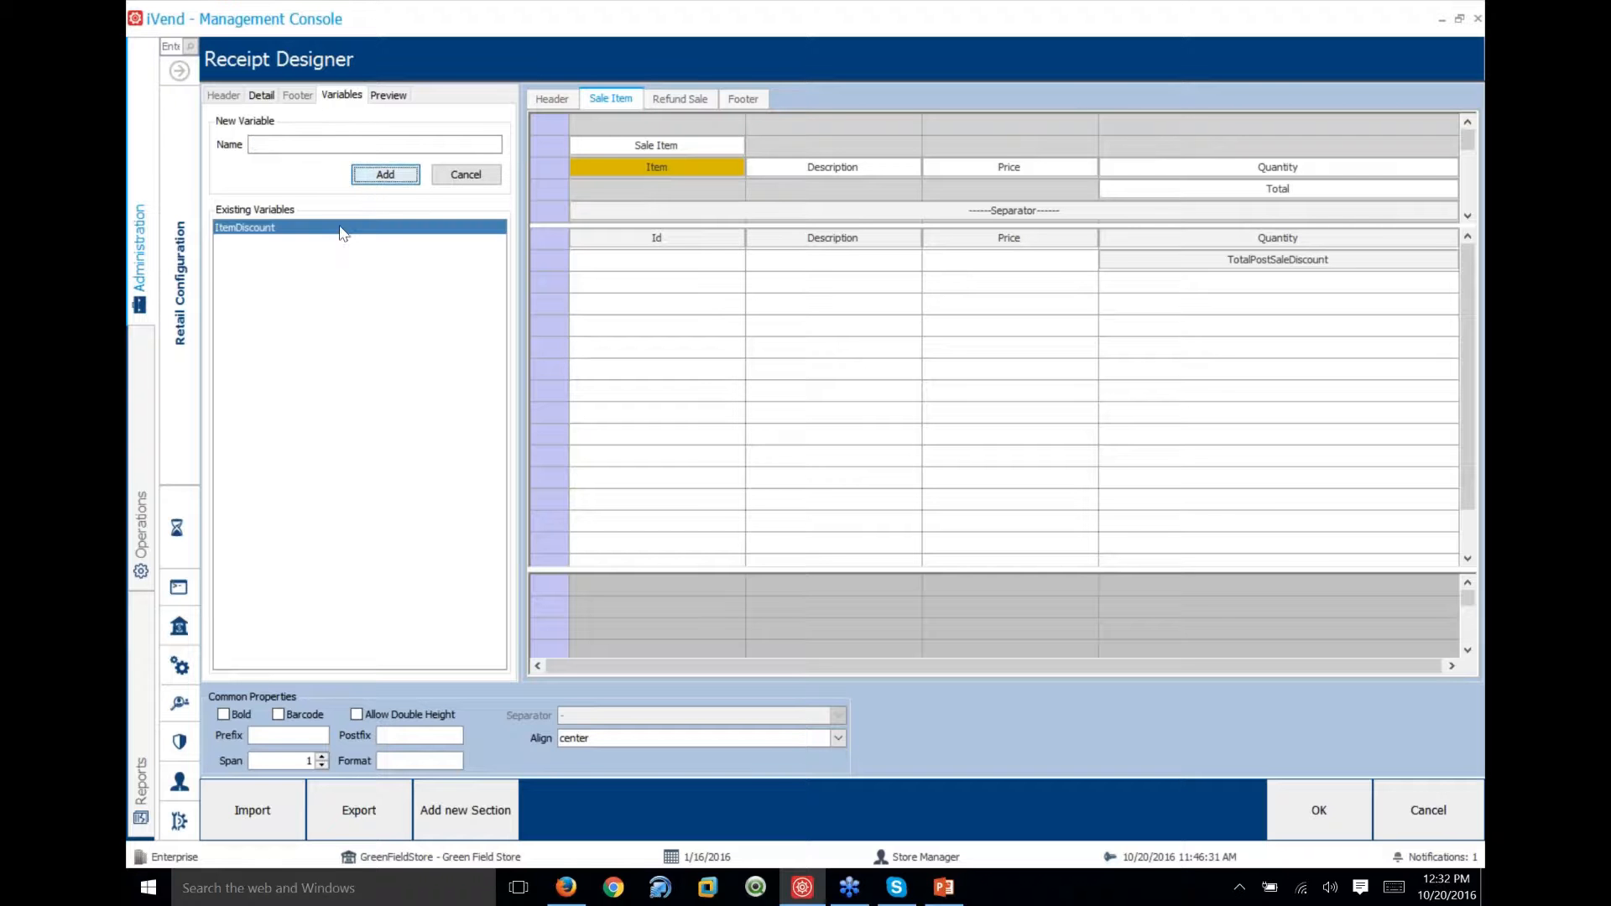
# Examine the existing variables and where the ItemDiscount variable is available among the detail fields
pyautogui.click(260, 94)
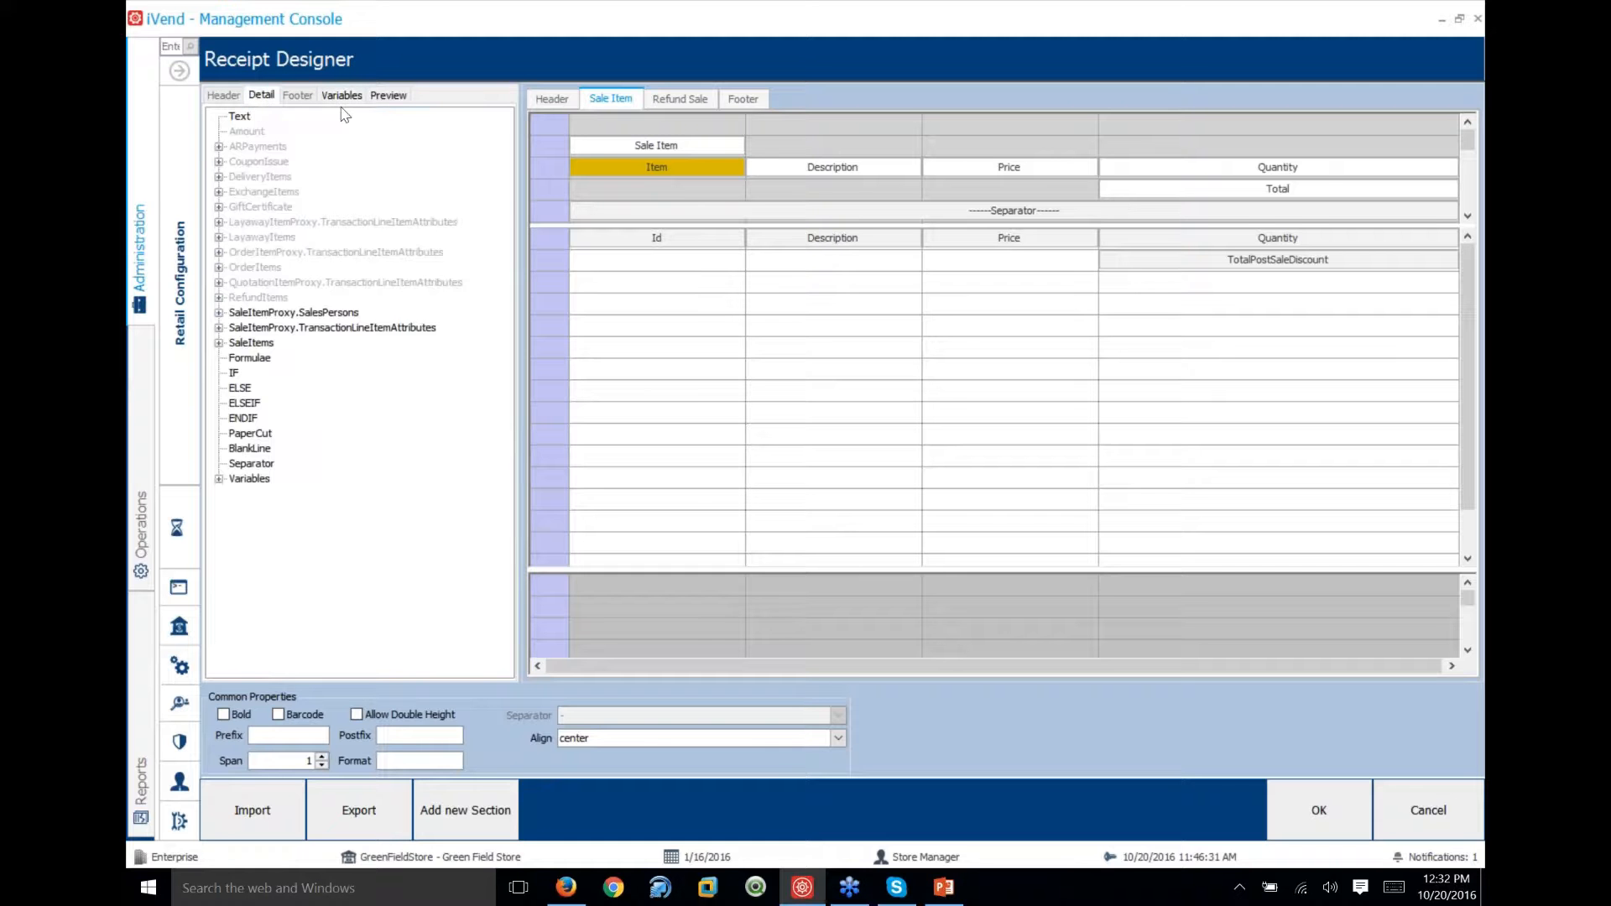
pyautogui.click(346, 94)
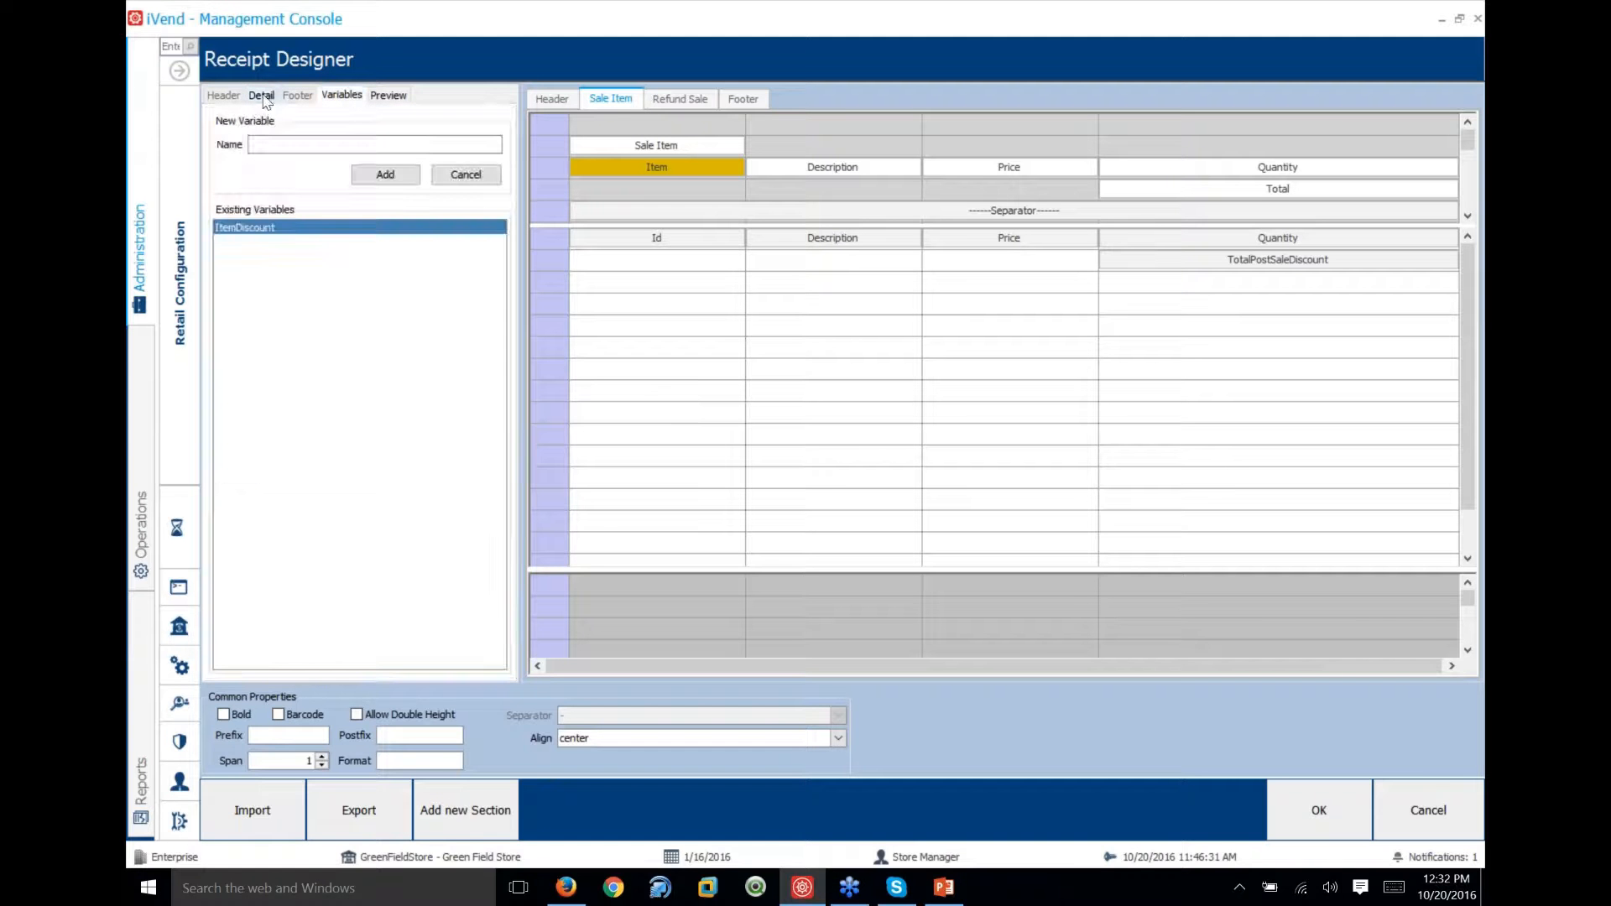
pyautogui.click(262, 96)
pyautogui.click(219, 479)
pyautogui.click(242, 483)
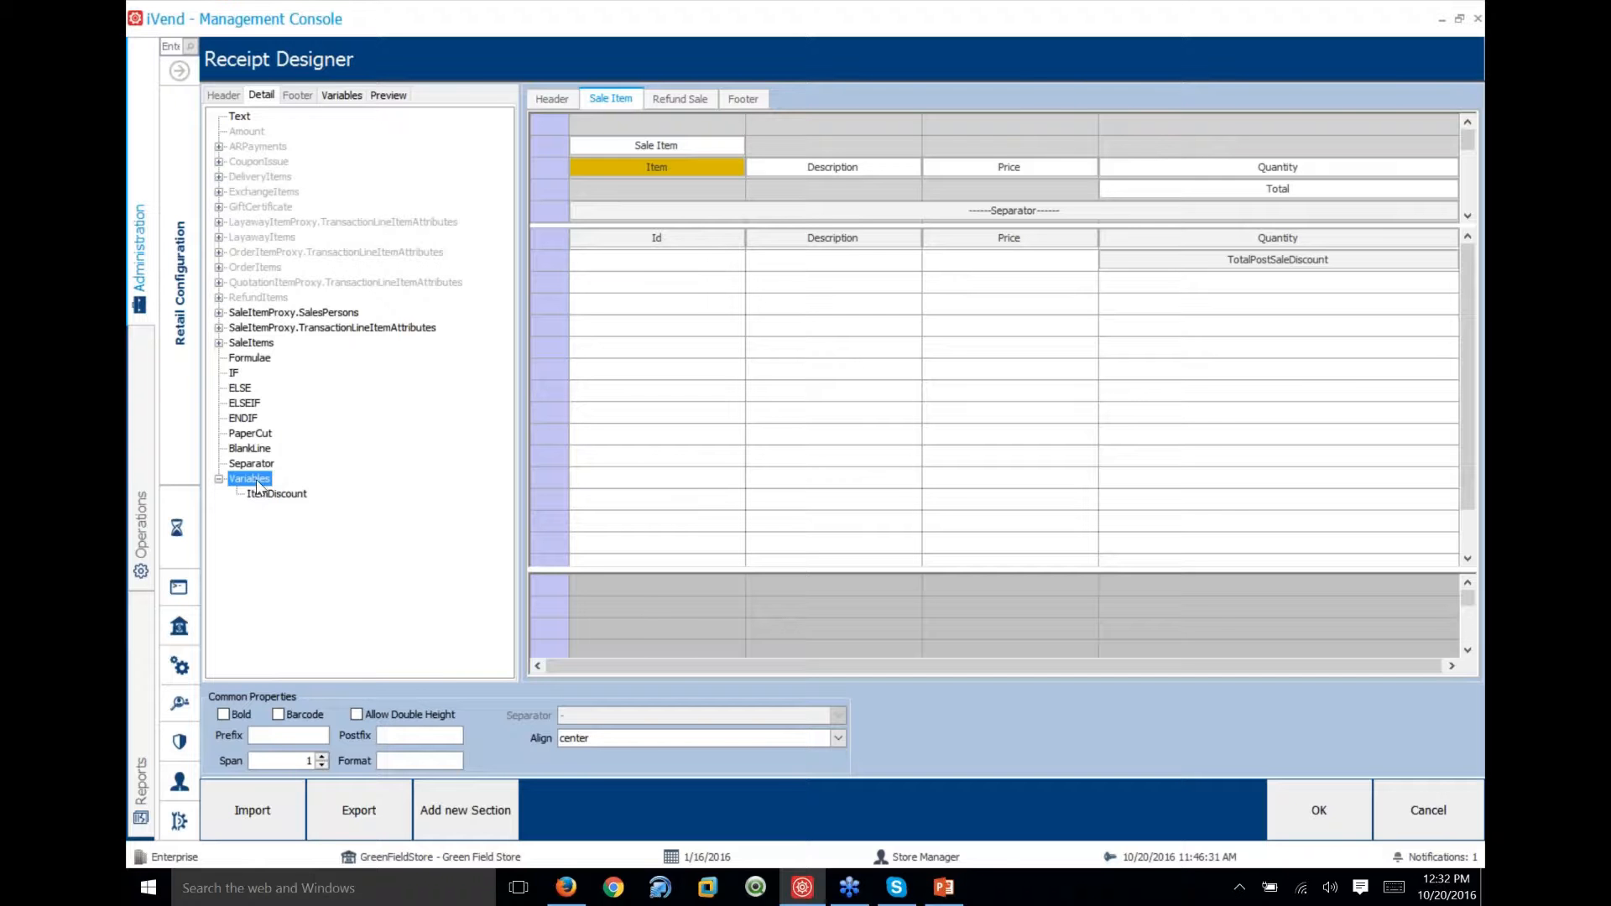
pyautogui.click(262, 495)
pyautogui.click(341, 95)
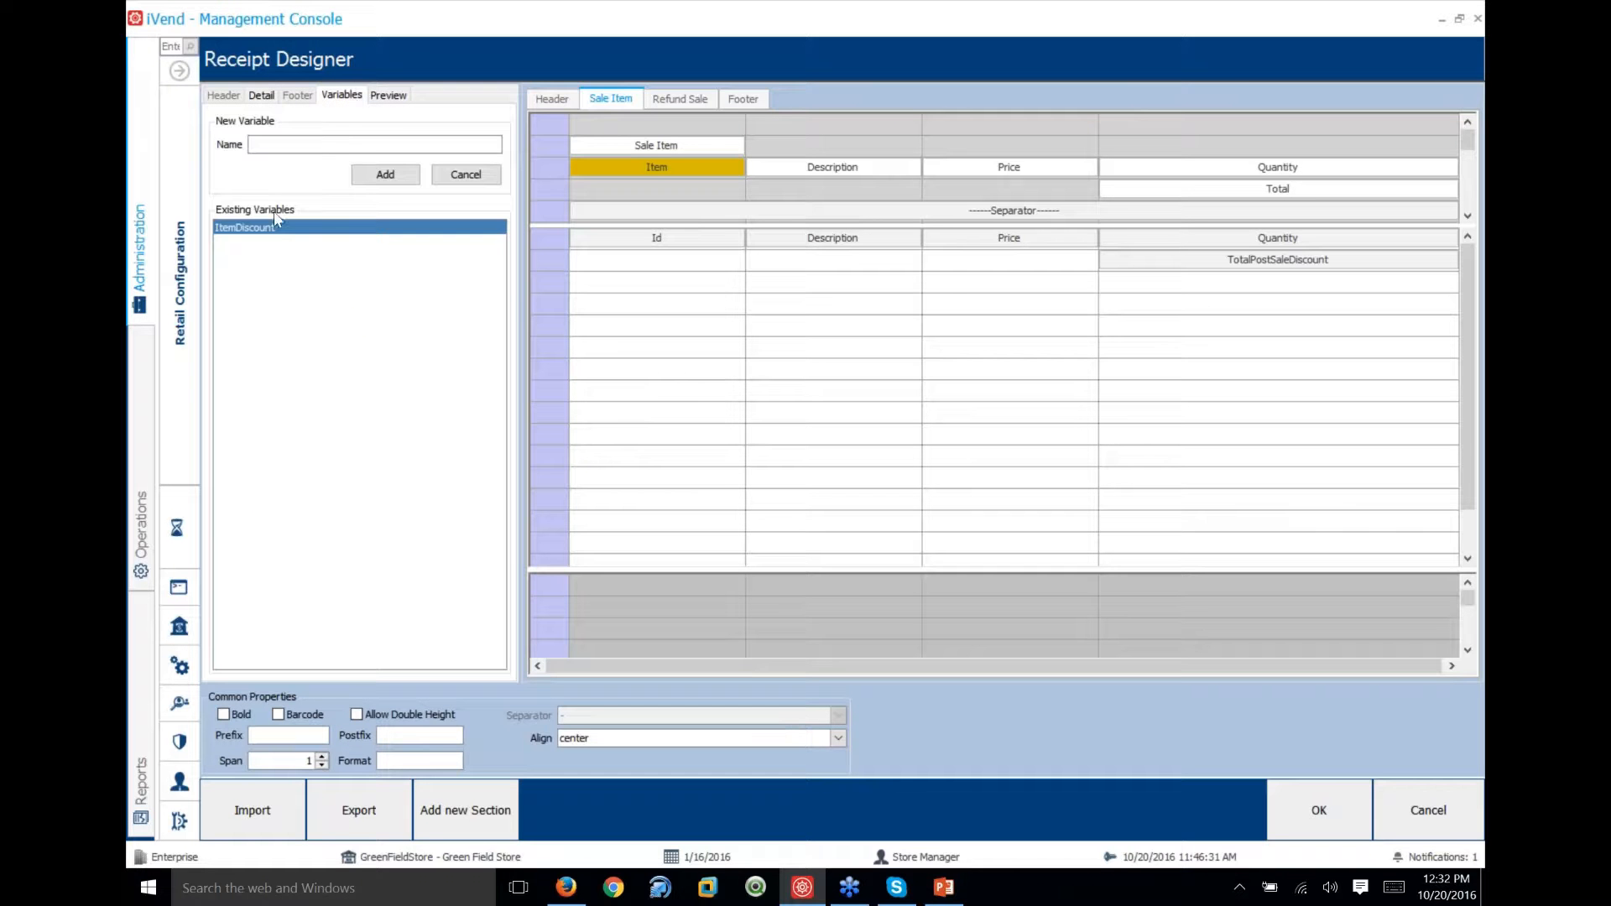
pyautogui.click(262, 95)
pyautogui.click(265, 495)
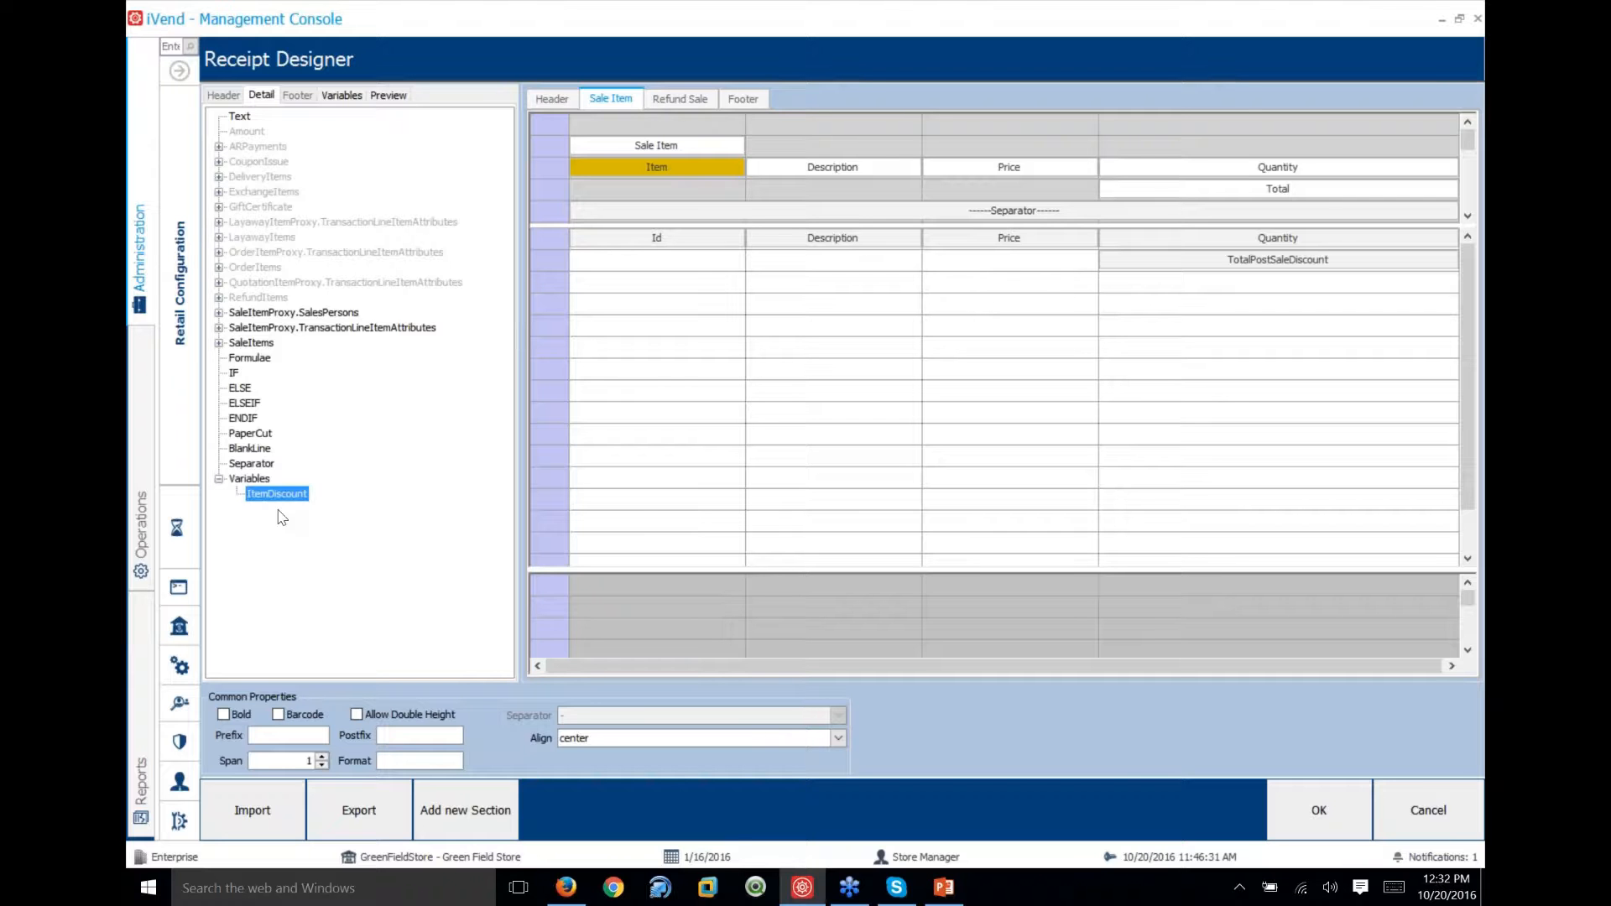
pyautogui.click(344, 97)
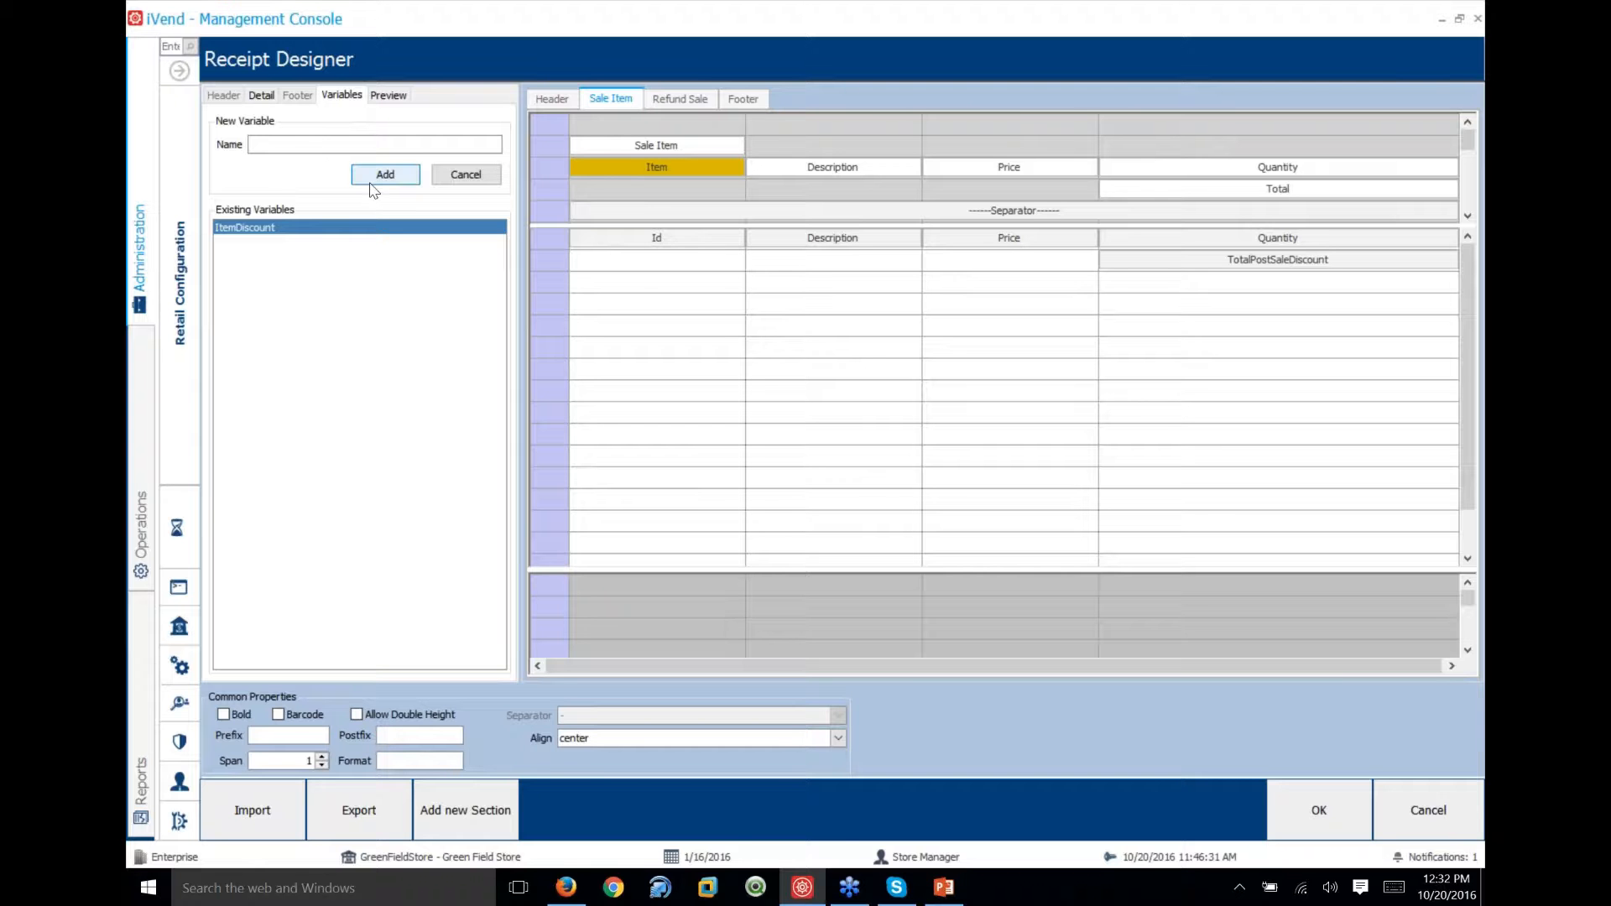
pyautogui.click(267, 96)
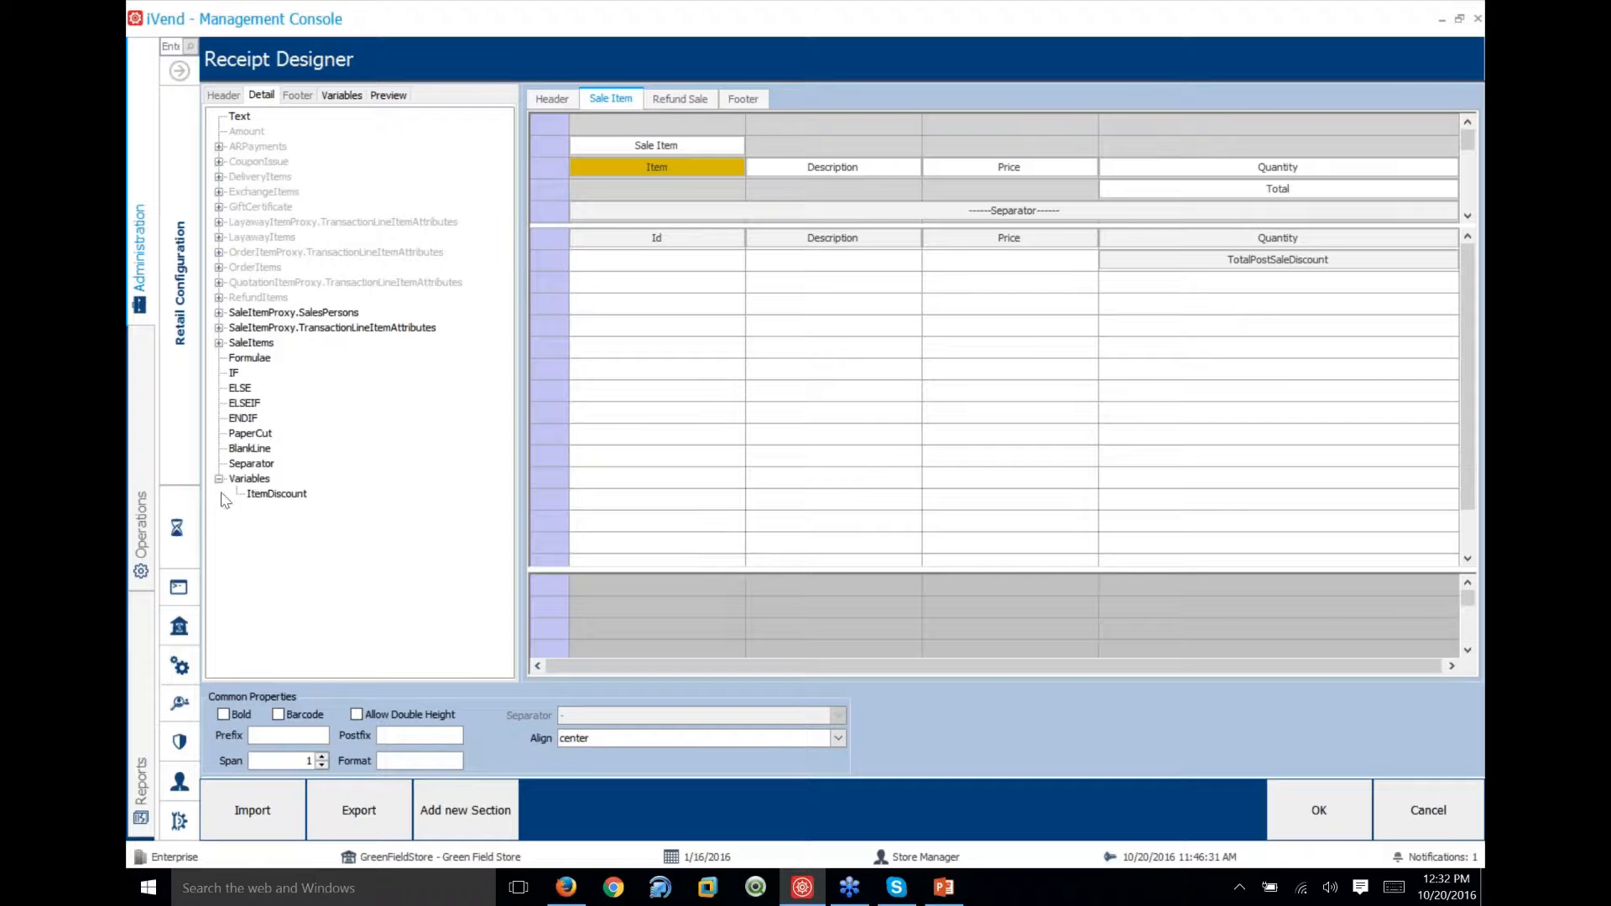
pyautogui.moveTo(277, 495); pyautogui.dragTo(1205, 287)
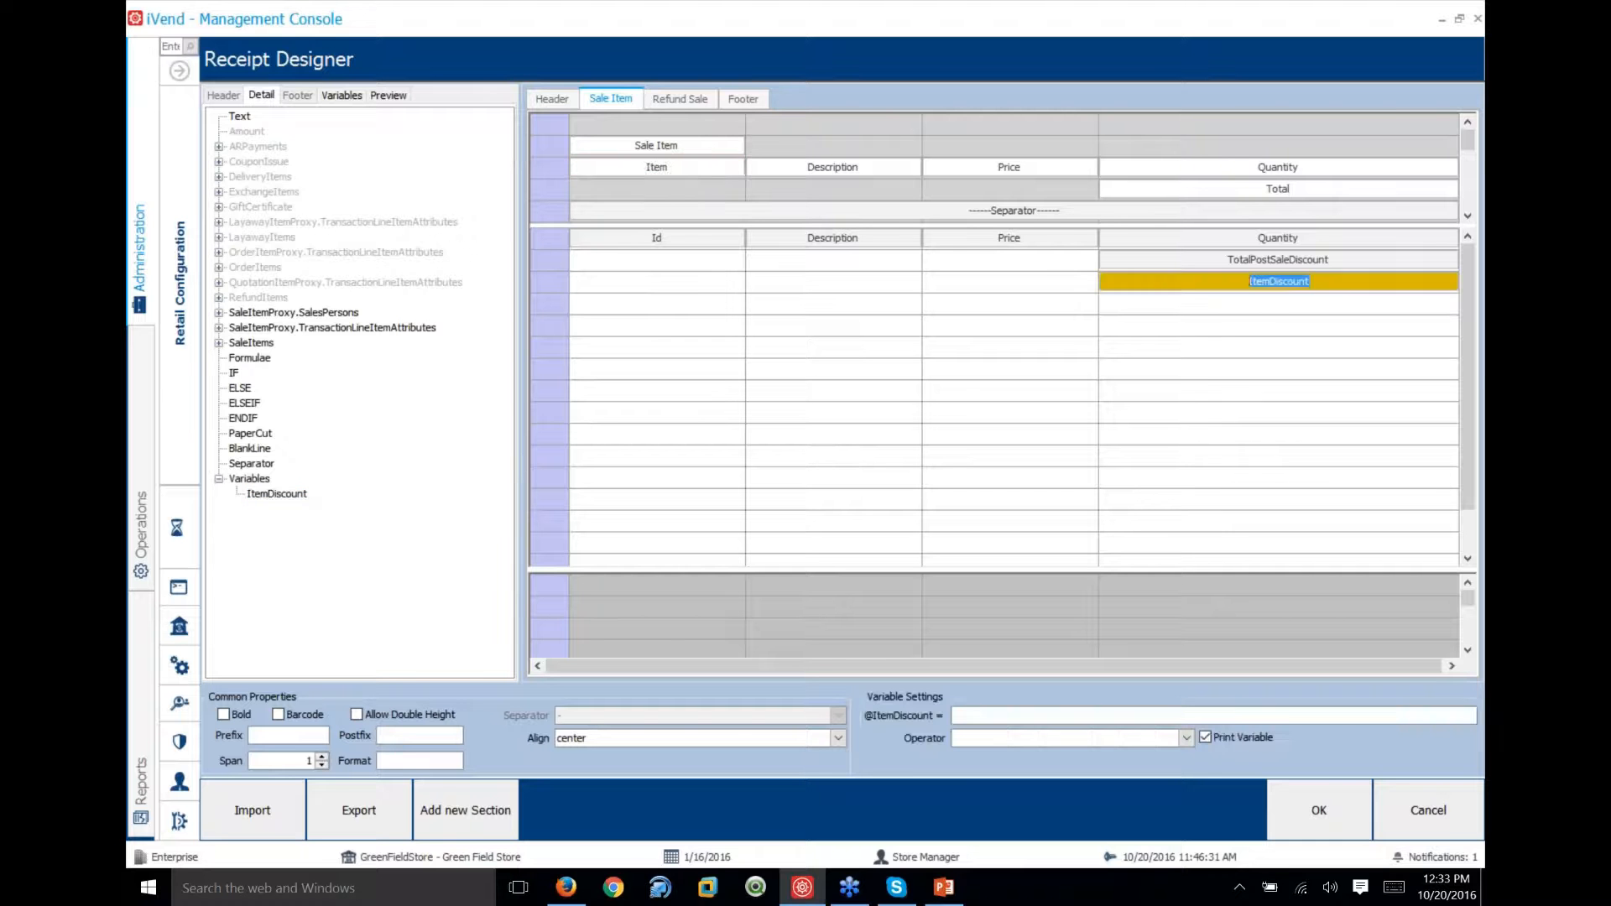
pyautogui.click(968, 714)
pyautogui.click(277, 495)
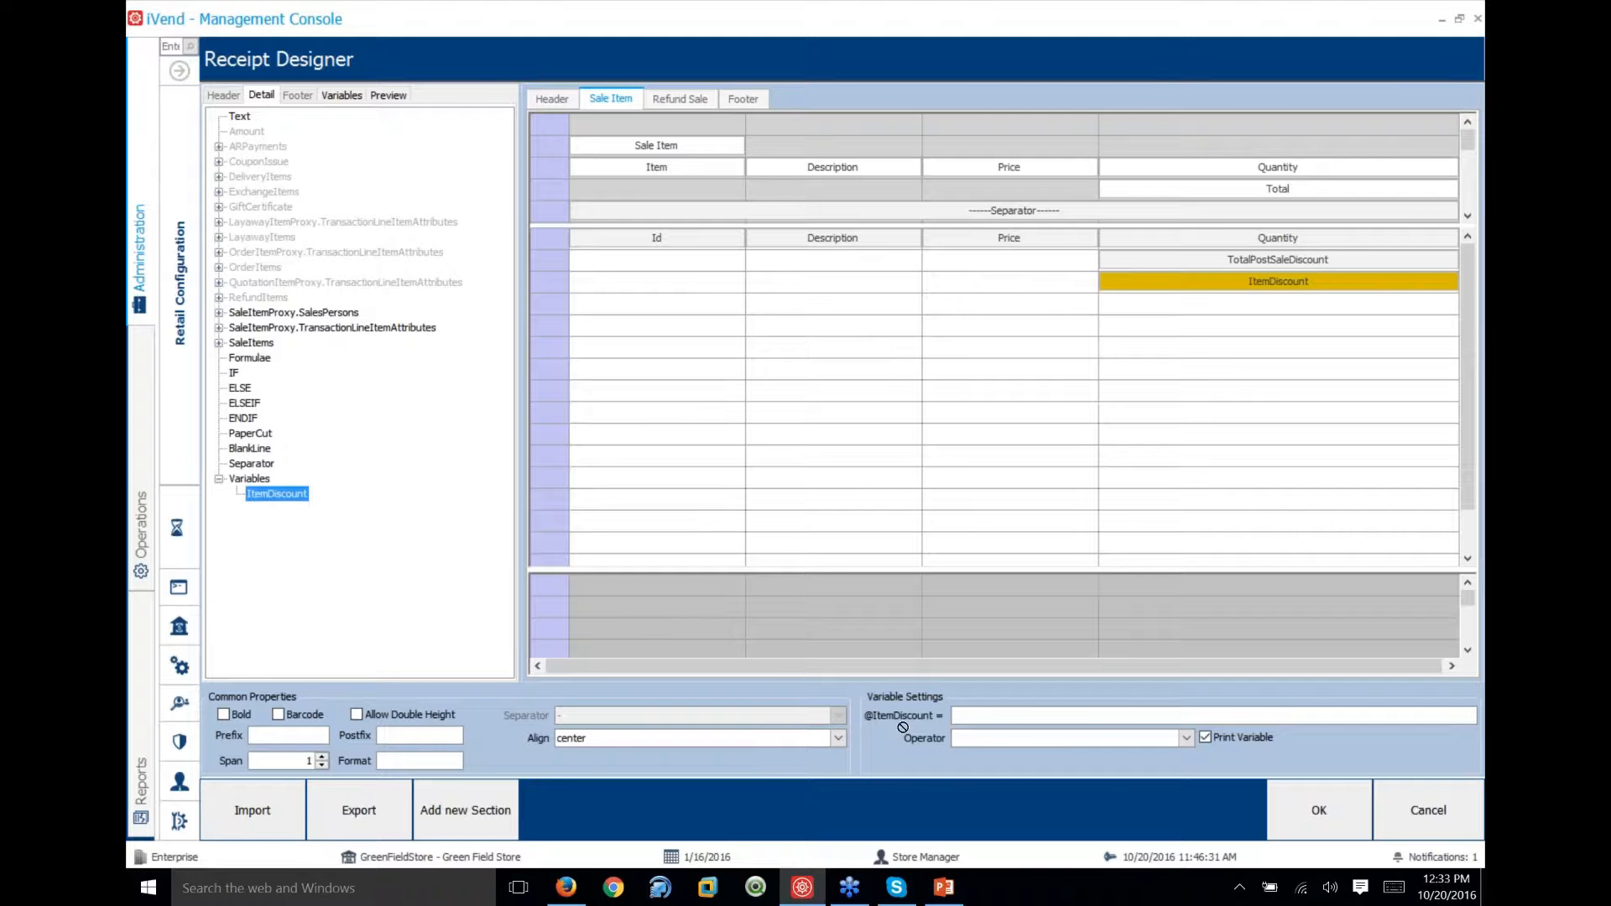
pyautogui.moveTo(997, 725); pyautogui.dragTo(999, 722)
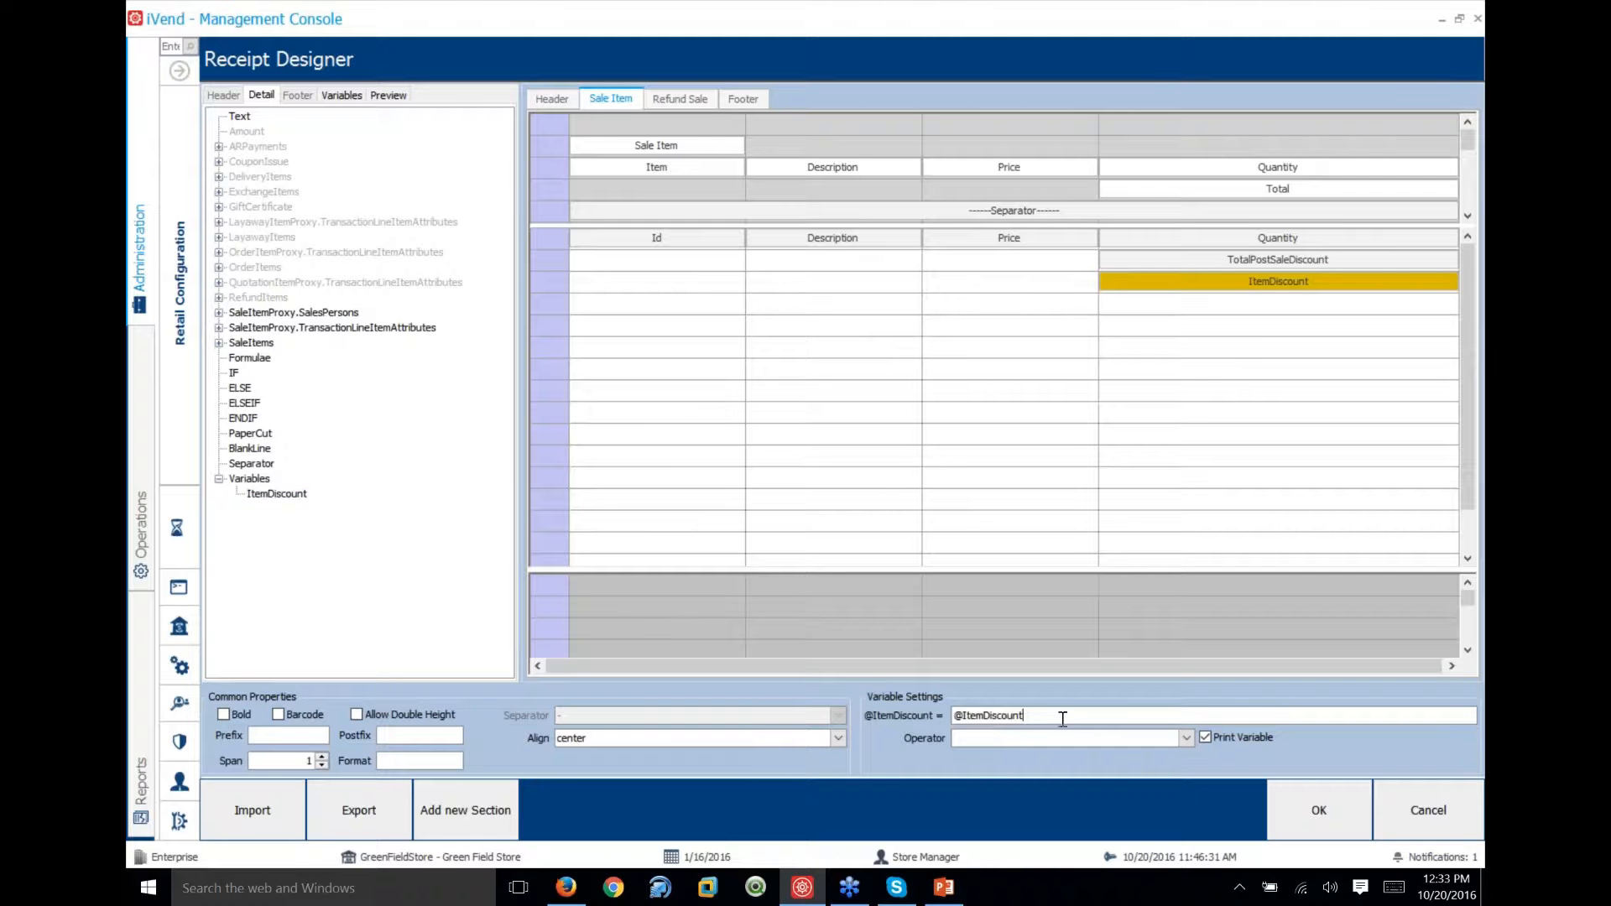
pyautogui.click(1185, 738)
pyautogui.click(988, 757)
pyautogui.click(219, 343)
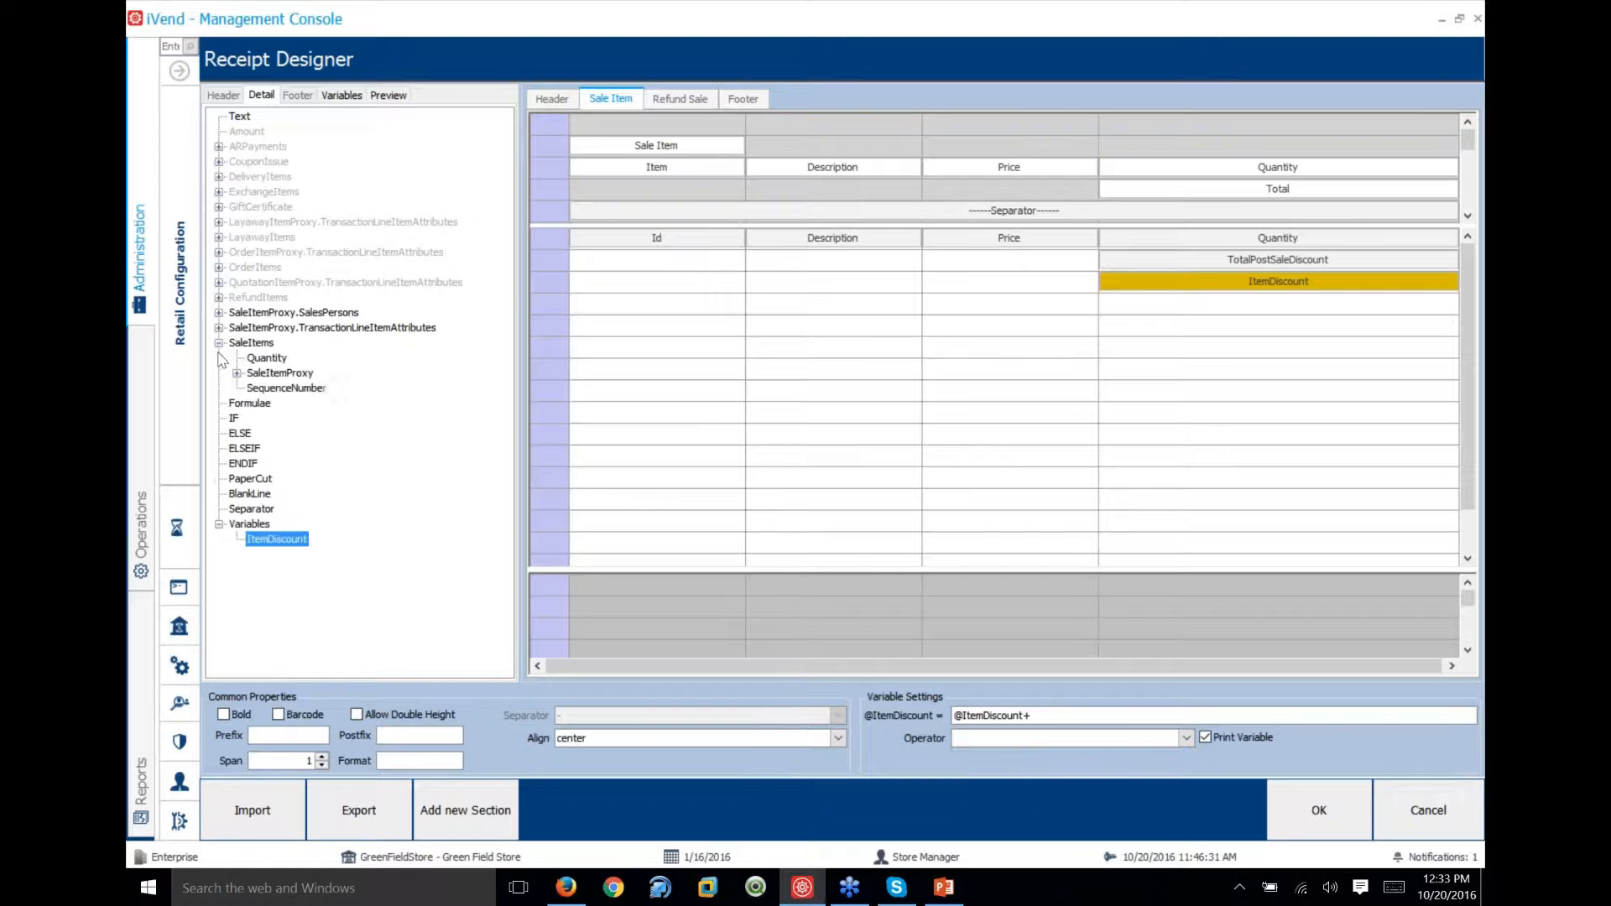
pyautogui.click(238, 373)
pyautogui.moveTo(300, 403); pyautogui.dragTo(1102, 717)
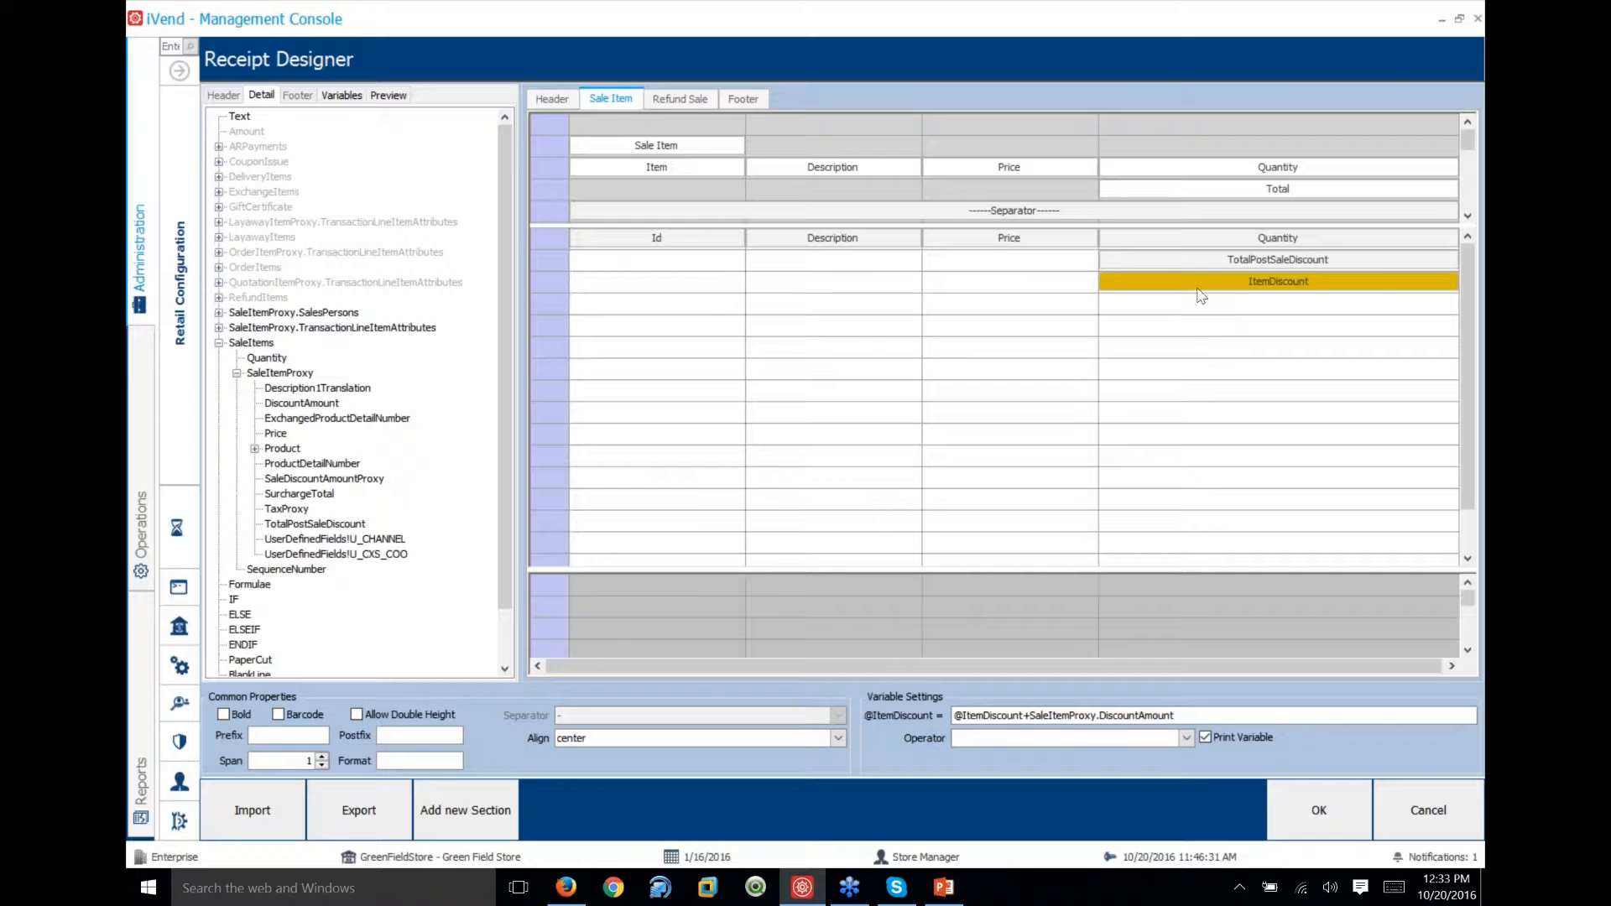
pyautogui.doubleClick(1326, 281)
pyautogui.click(1207, 737)
# Delete the DiscountAmount field from the Discount row of the receipt footer
pyautogui.click(732, 104)
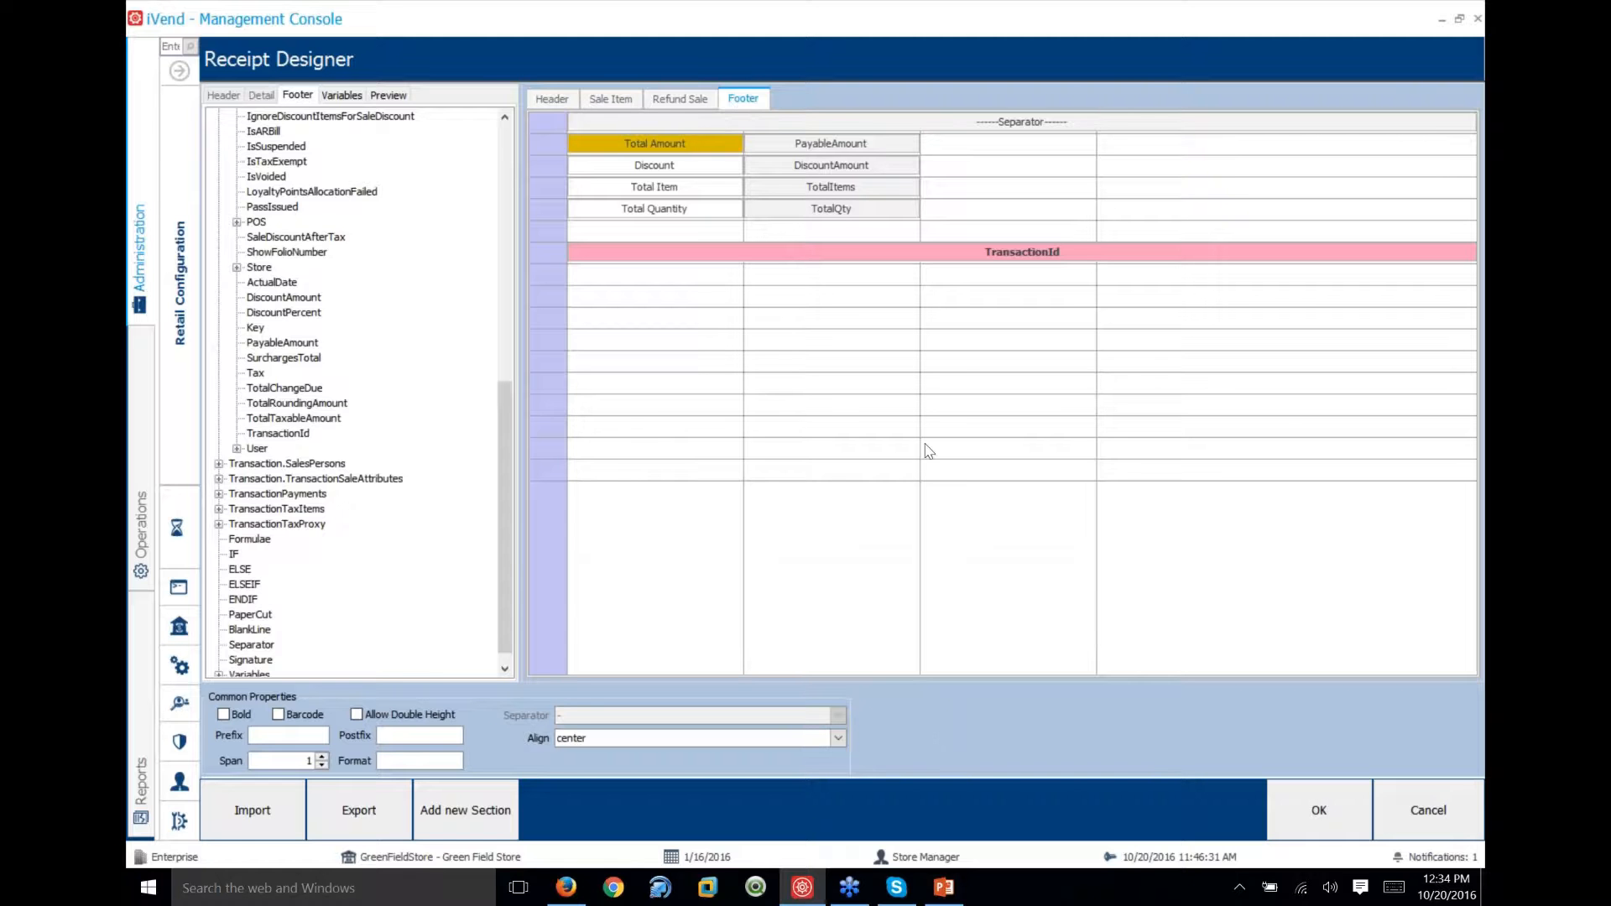
pyautogui.click(836, 162)
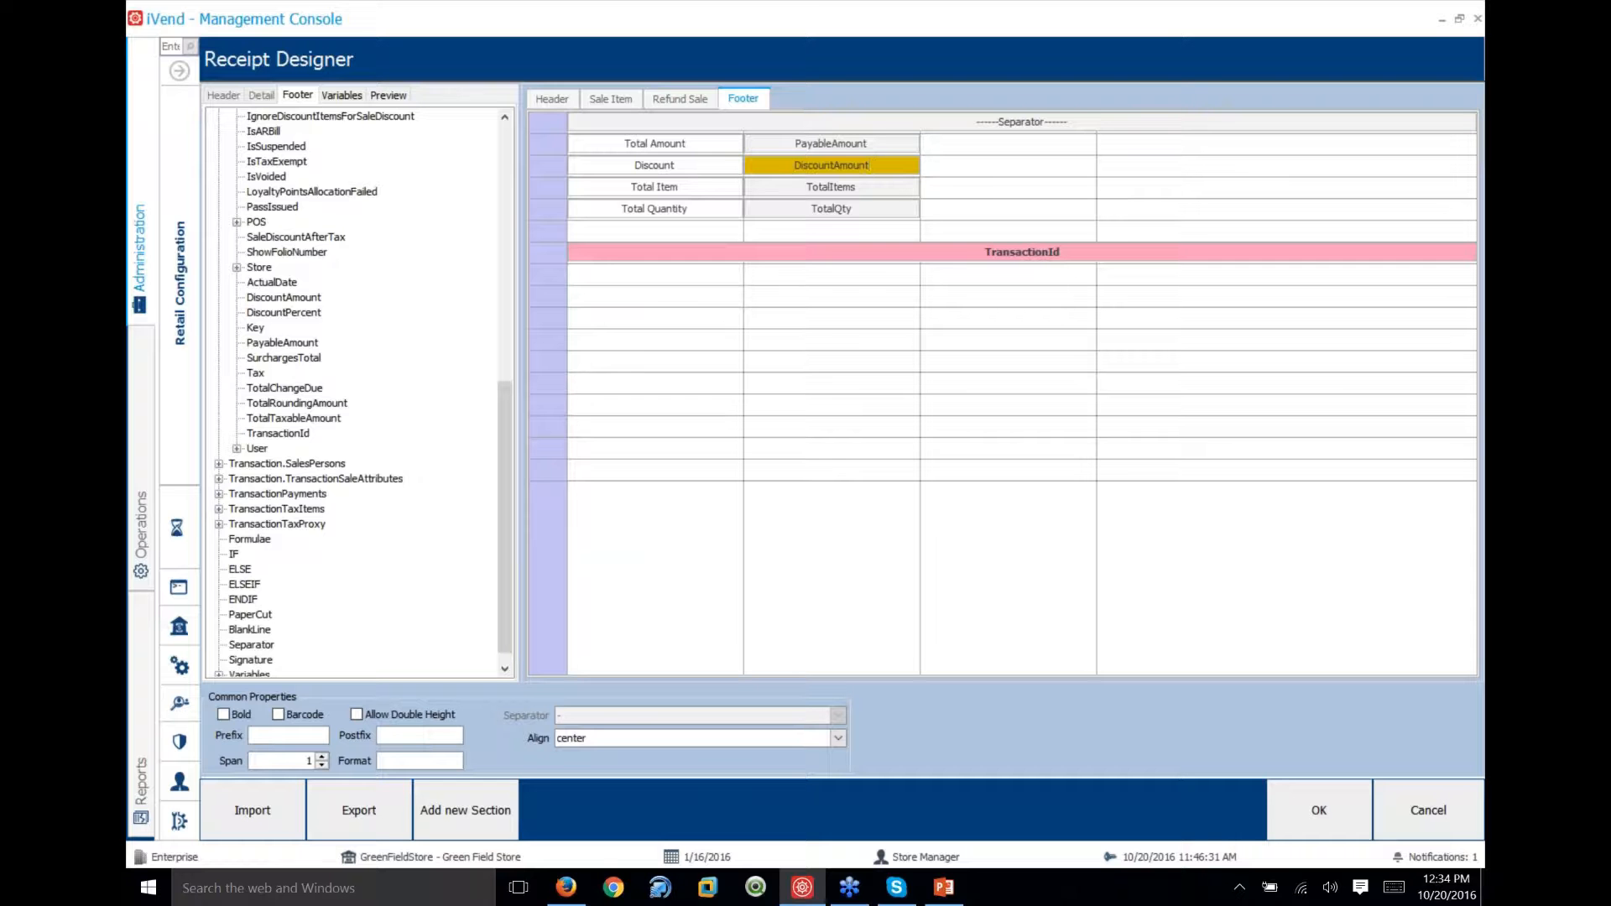
pyautogui.rightClick(868, 167)
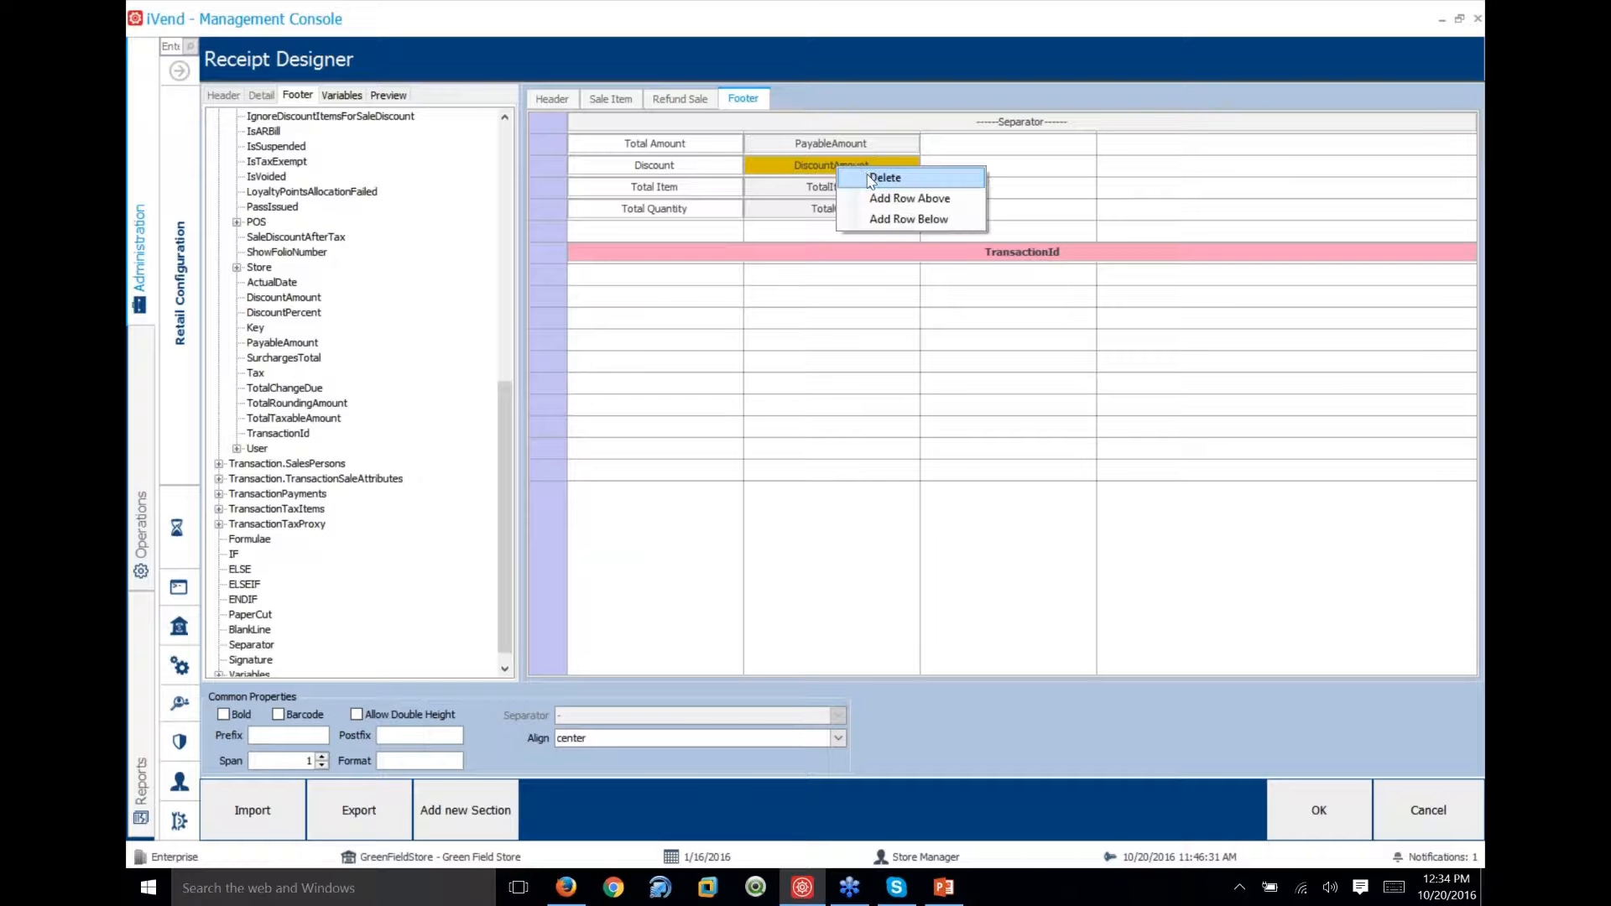
pyautogui.click(885, 178)
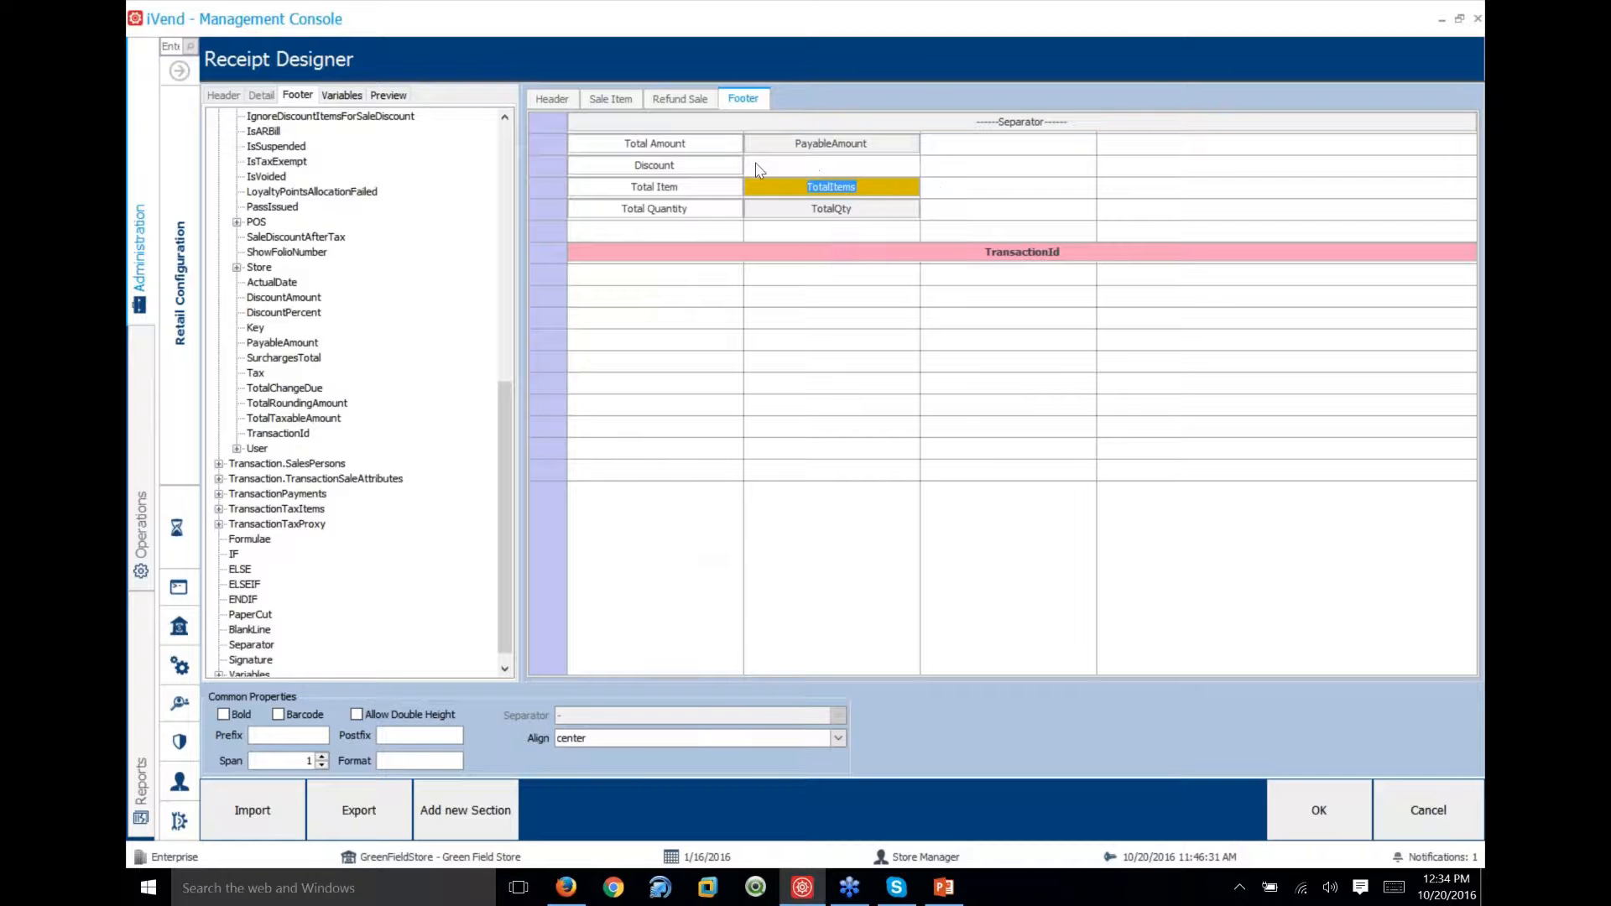
# Place the ItemDiscount variable in the empty cell beside the footer's Discount label
pyautogui.moveTo(506, 445); pyautogui.dragTo(506, 474)
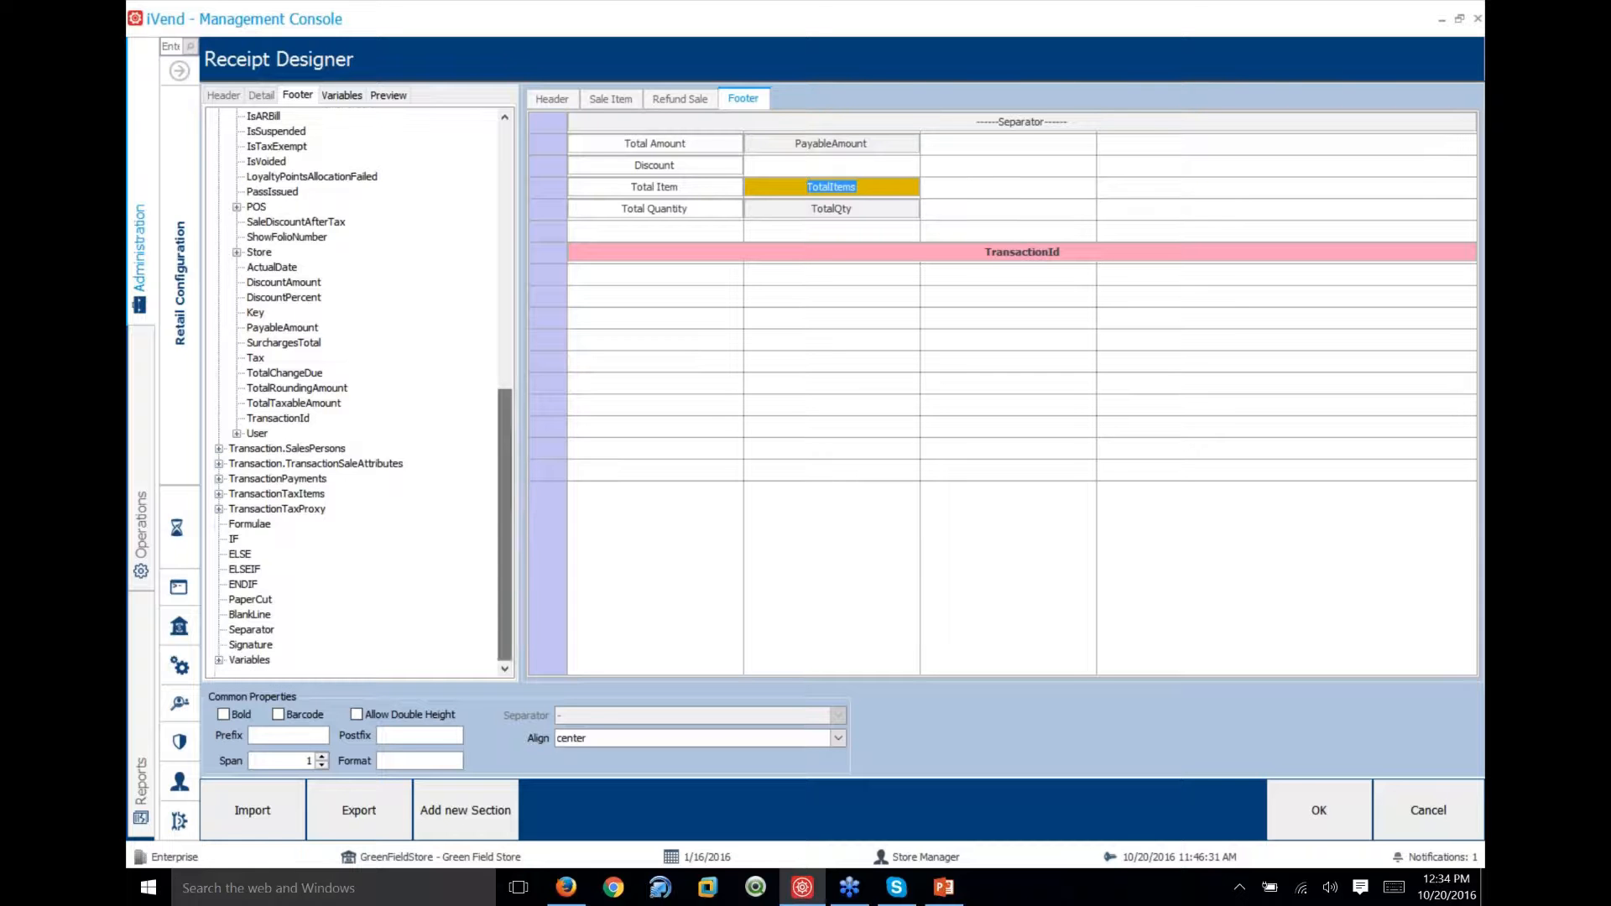
pyautogui.click(218, 662)
pyautogui.click(266, 663)
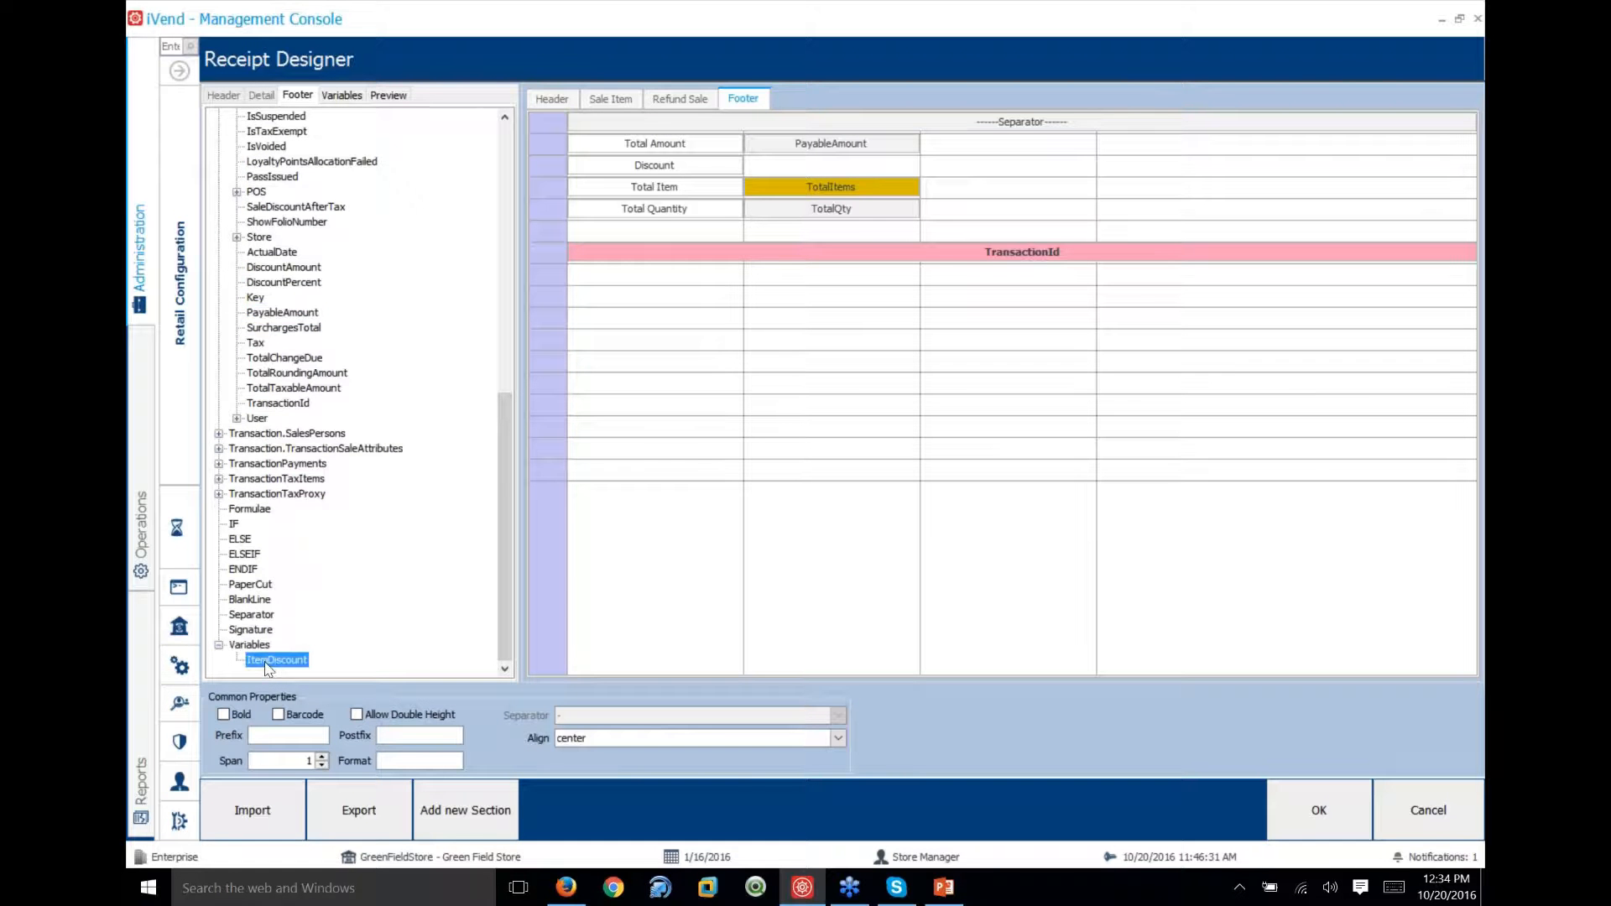
pyautogui.moveTo(265, 663); pyautogui.dragTo(798, 167)
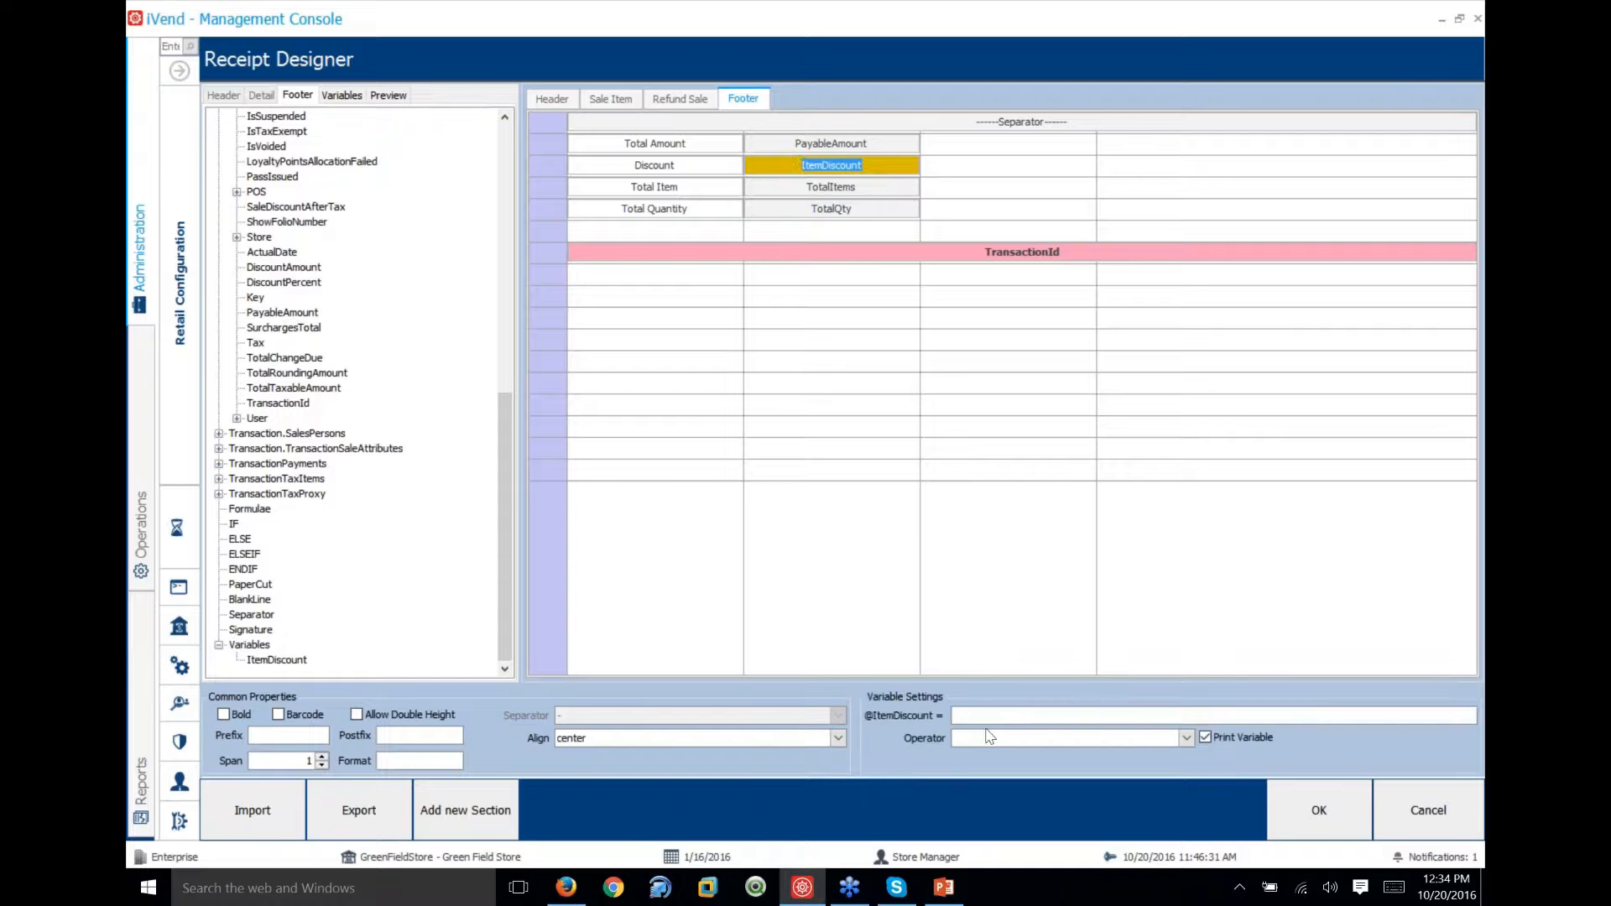
pyautogui.moveTo(277, 660); pyautogui.dragTo(985, 719)
pyautogui.click(1072, 719)
pyautogui.write('+')
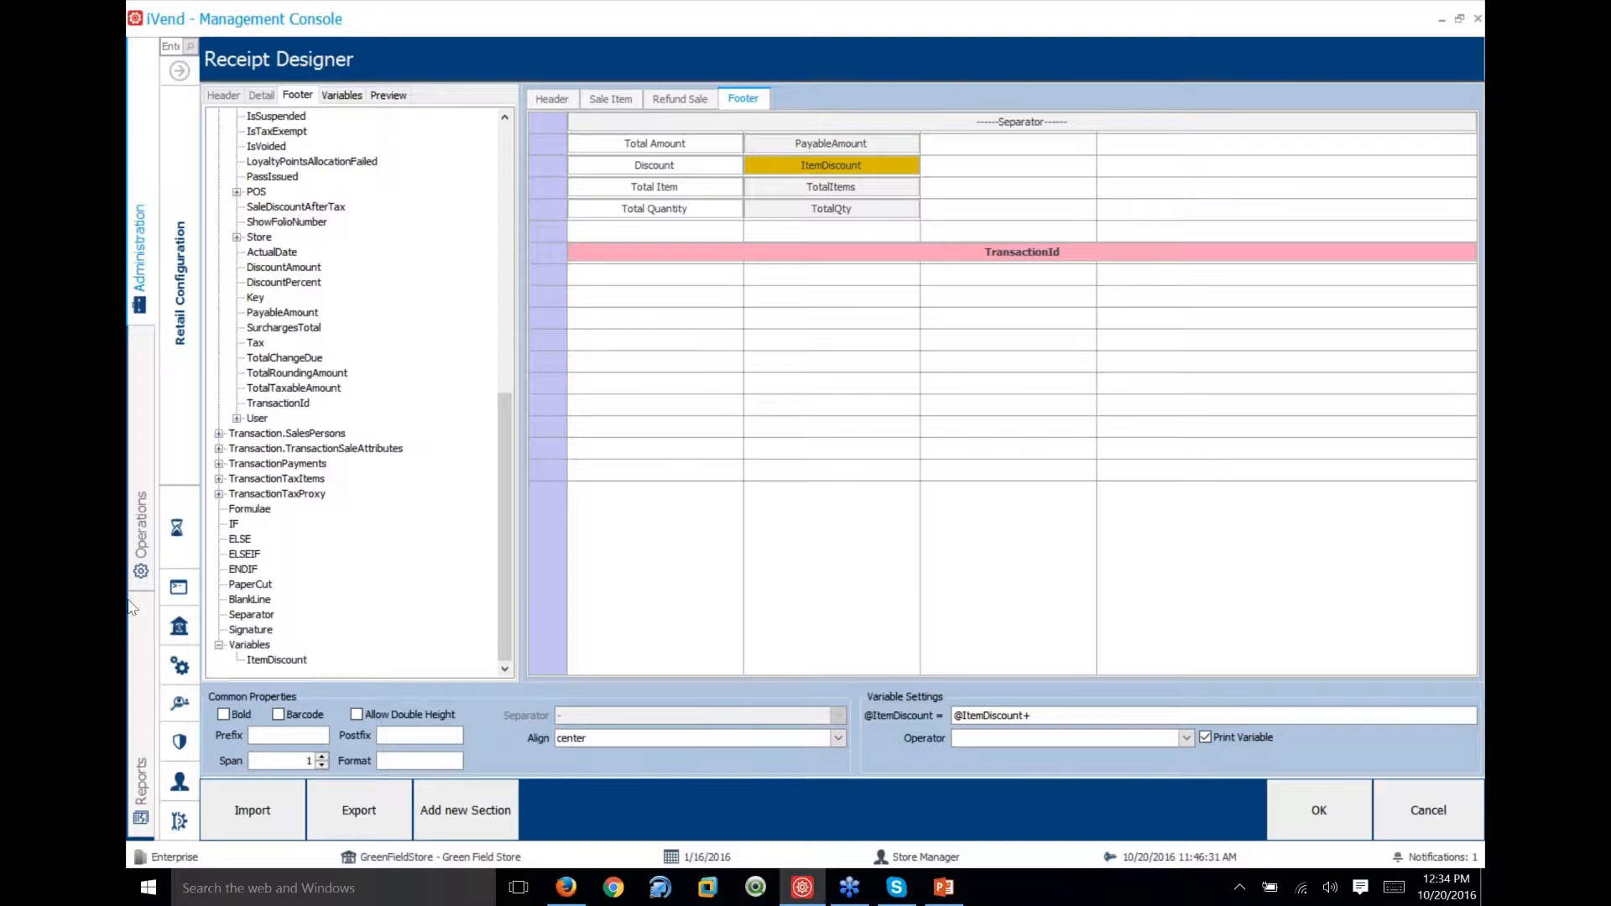
pyautogui.moveTo(283, 312); pyautogui.dragTo(1065, 722)
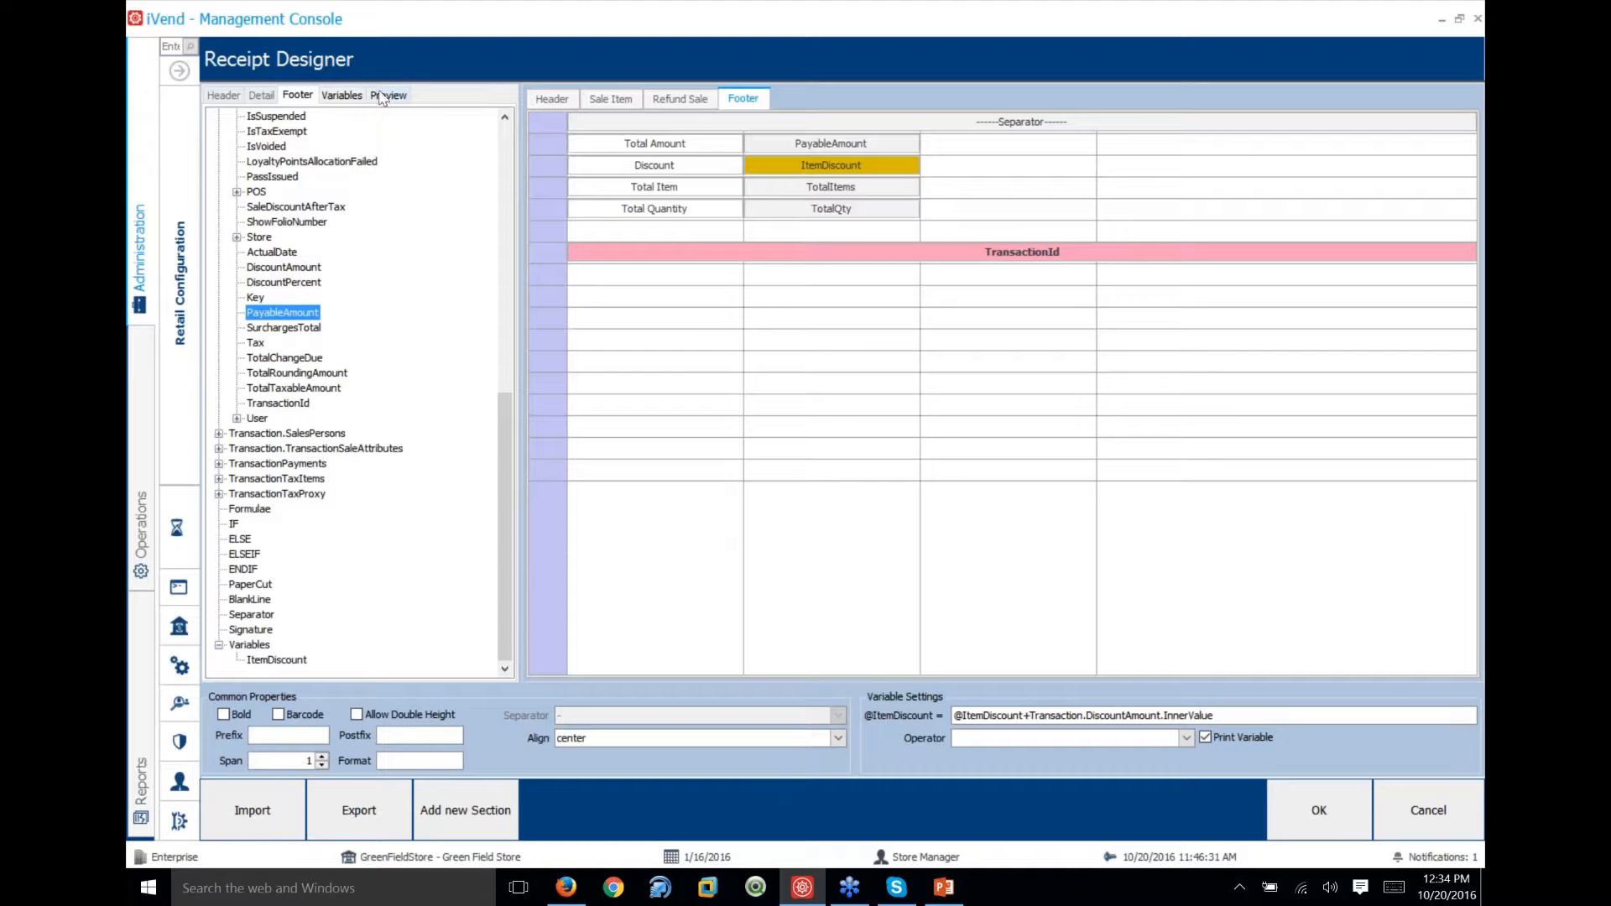
# Preview the receipt and check the Discount line produced by the footer's ItemDiscount variable
pyautogui.click(381, 98)
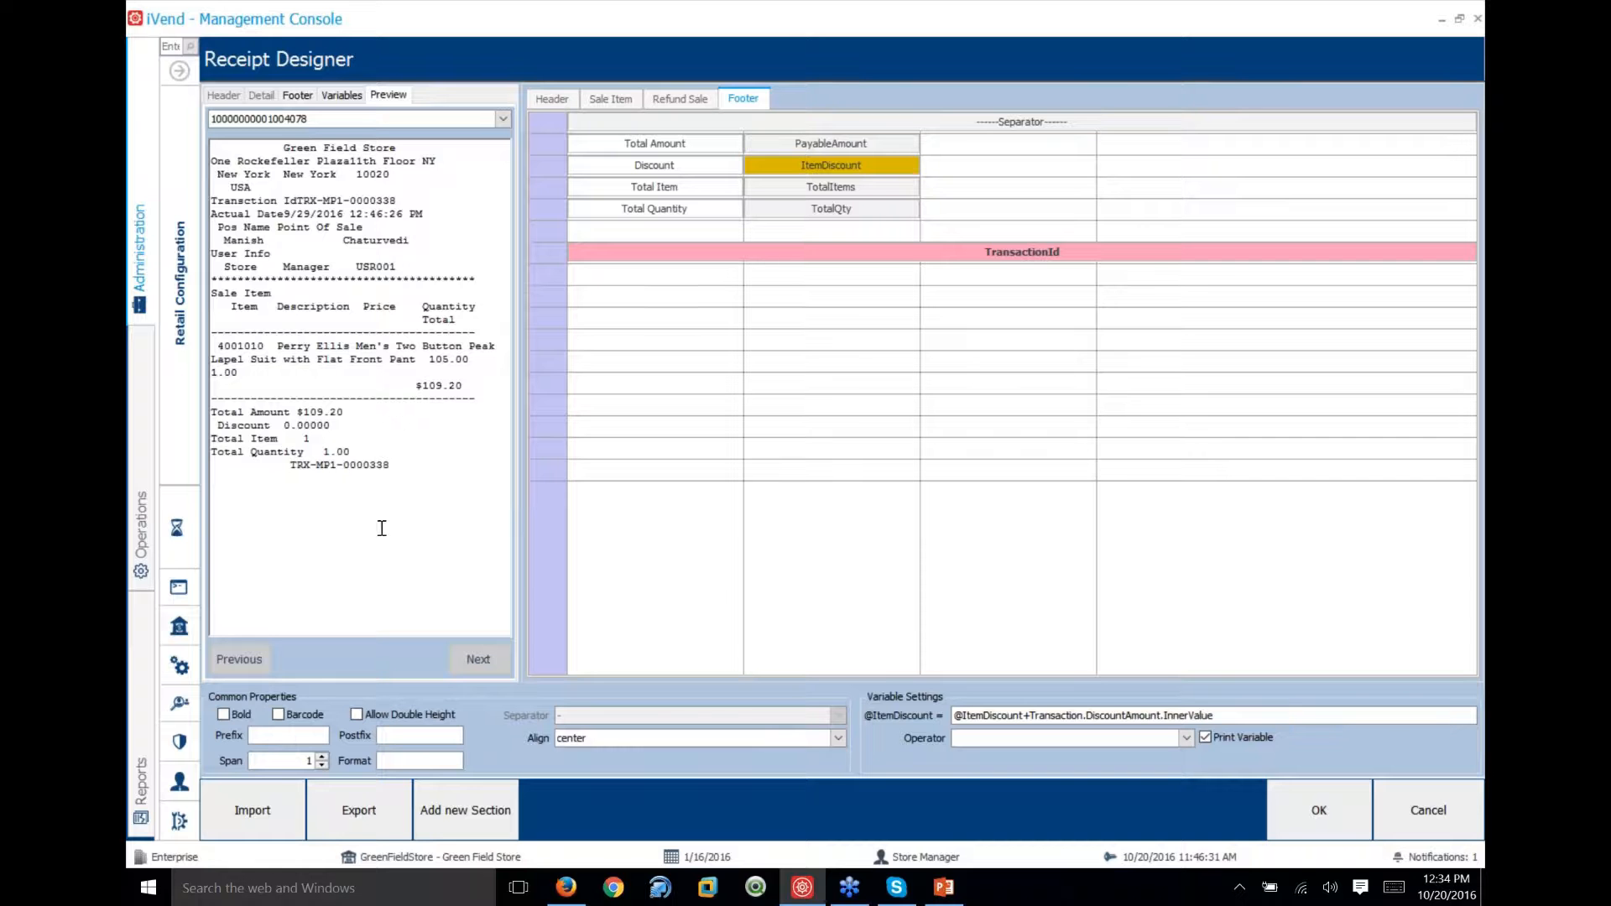
pyautogui.click(859, 165)
pyautogui.moveTo(282, 426); pyautogui.dragTo(360, 422)
# Review the available footer fields and inspect the span setting of the Total Amount label
pyautogui.click(297, 96)
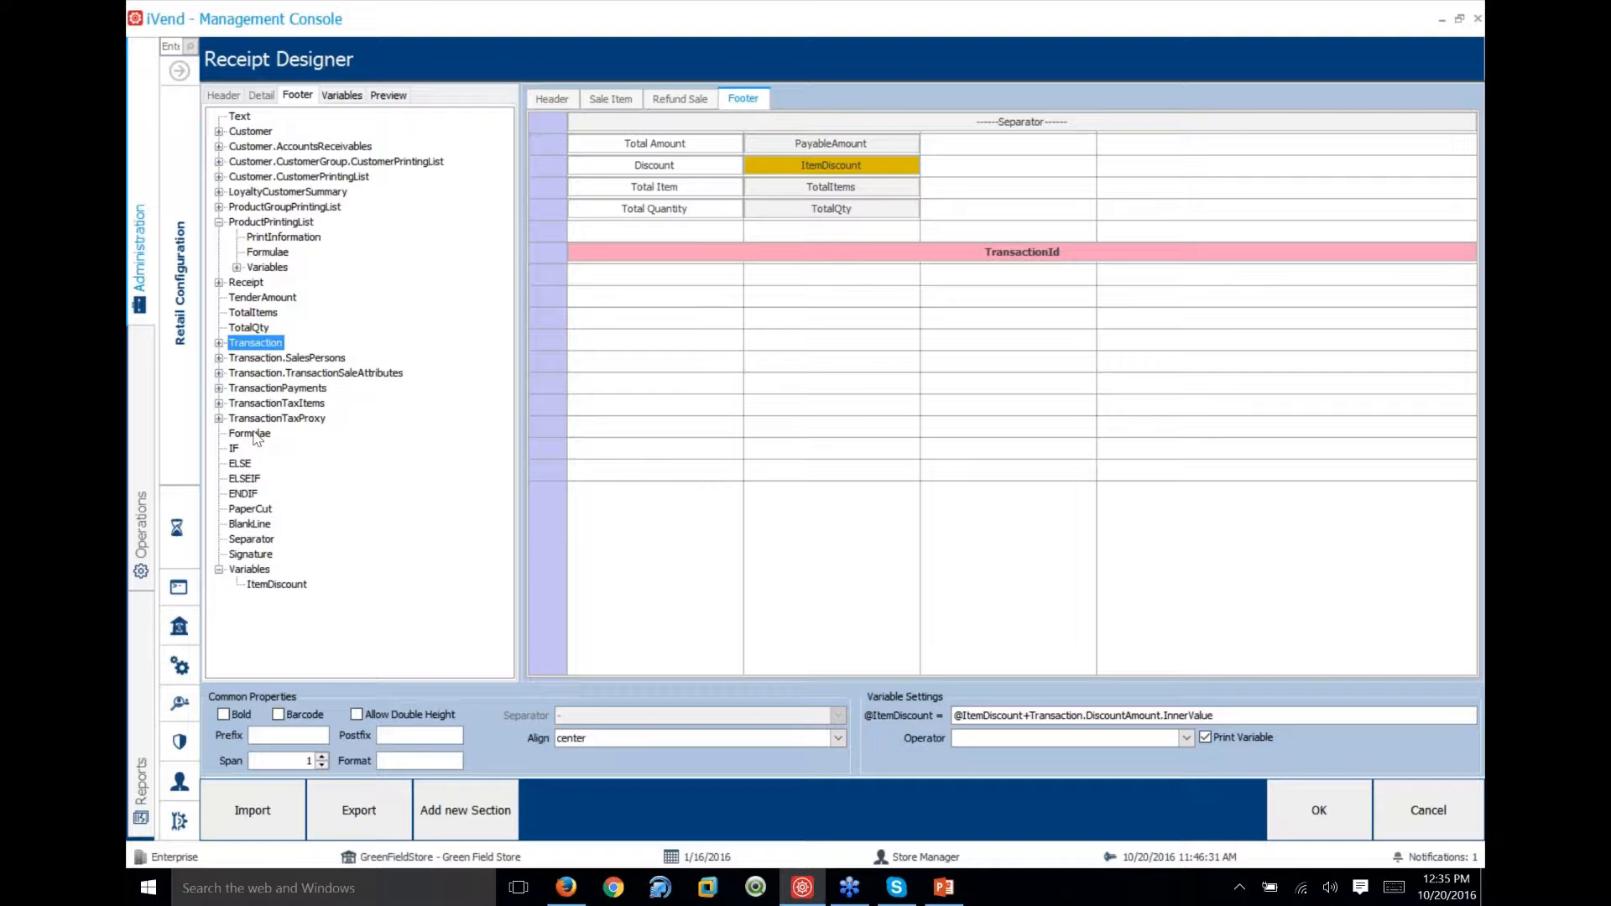
pyautogui.click(253, 435)
pyautogui.click(638, 188)
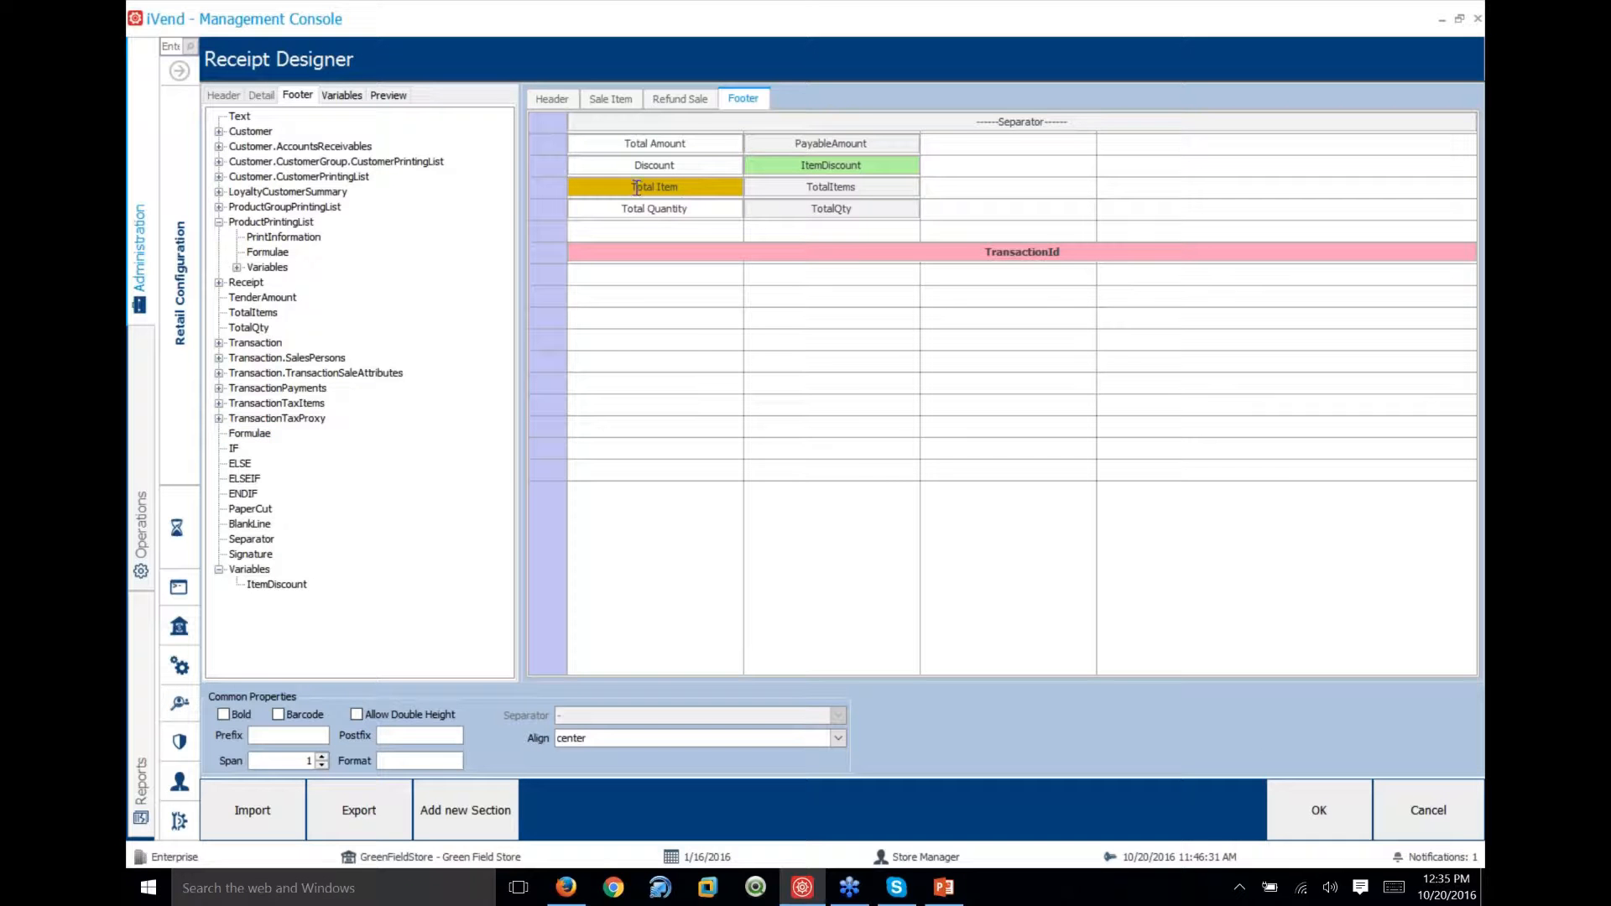
pyautogui.click(607, 141)
pyautogui.click(617, 142)
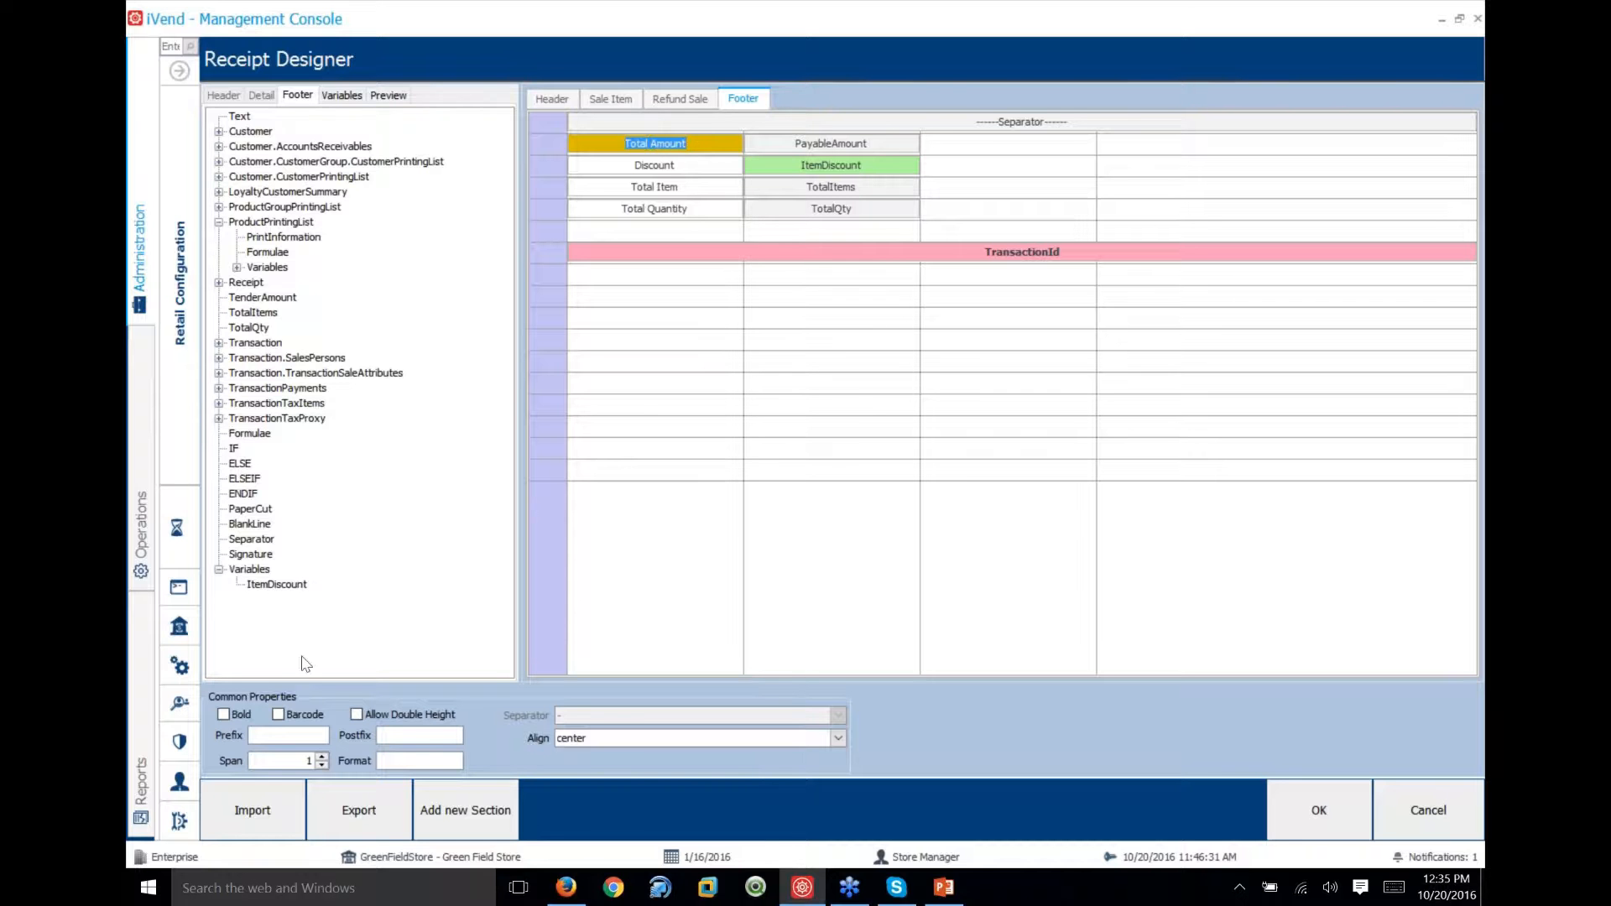
pyautogui.click(289, 760)
pyautogui.moveTo(293, 758); pyautogui.dragTo(341, 761)
# Add a text field below Total Quantity in the footer and set its span to 3
pyautogui.moveTo(249, 433); pyautogui.dragTo(648, 238)
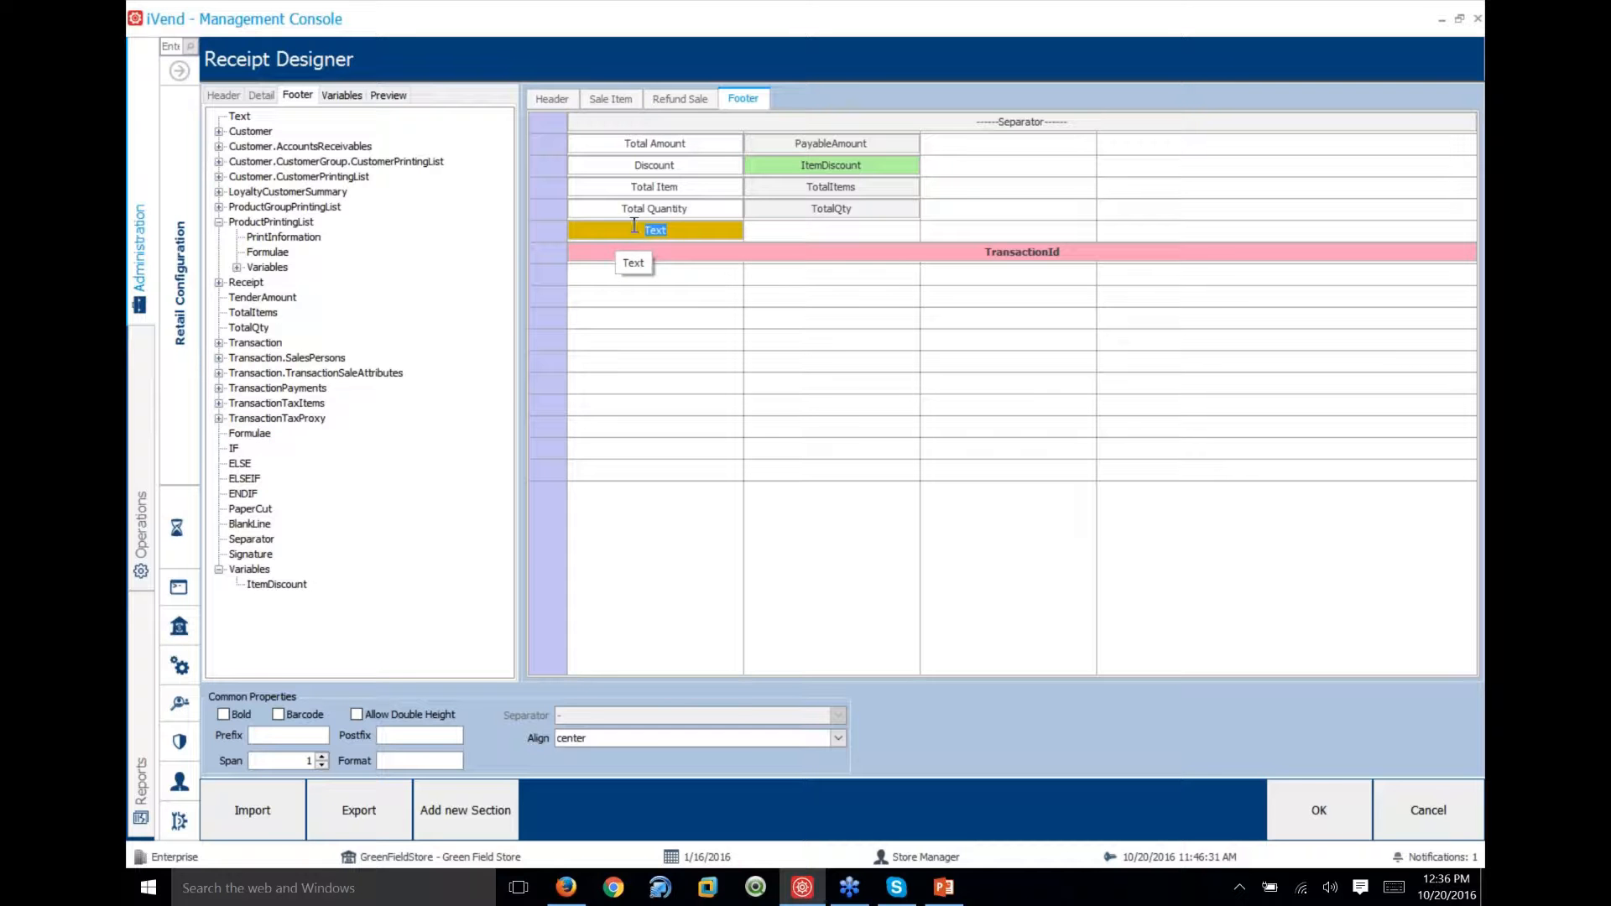
pyautogui.moveTo(301, 762); pyautogui.dragTo(384, 764)
pyautogui.write('3.')
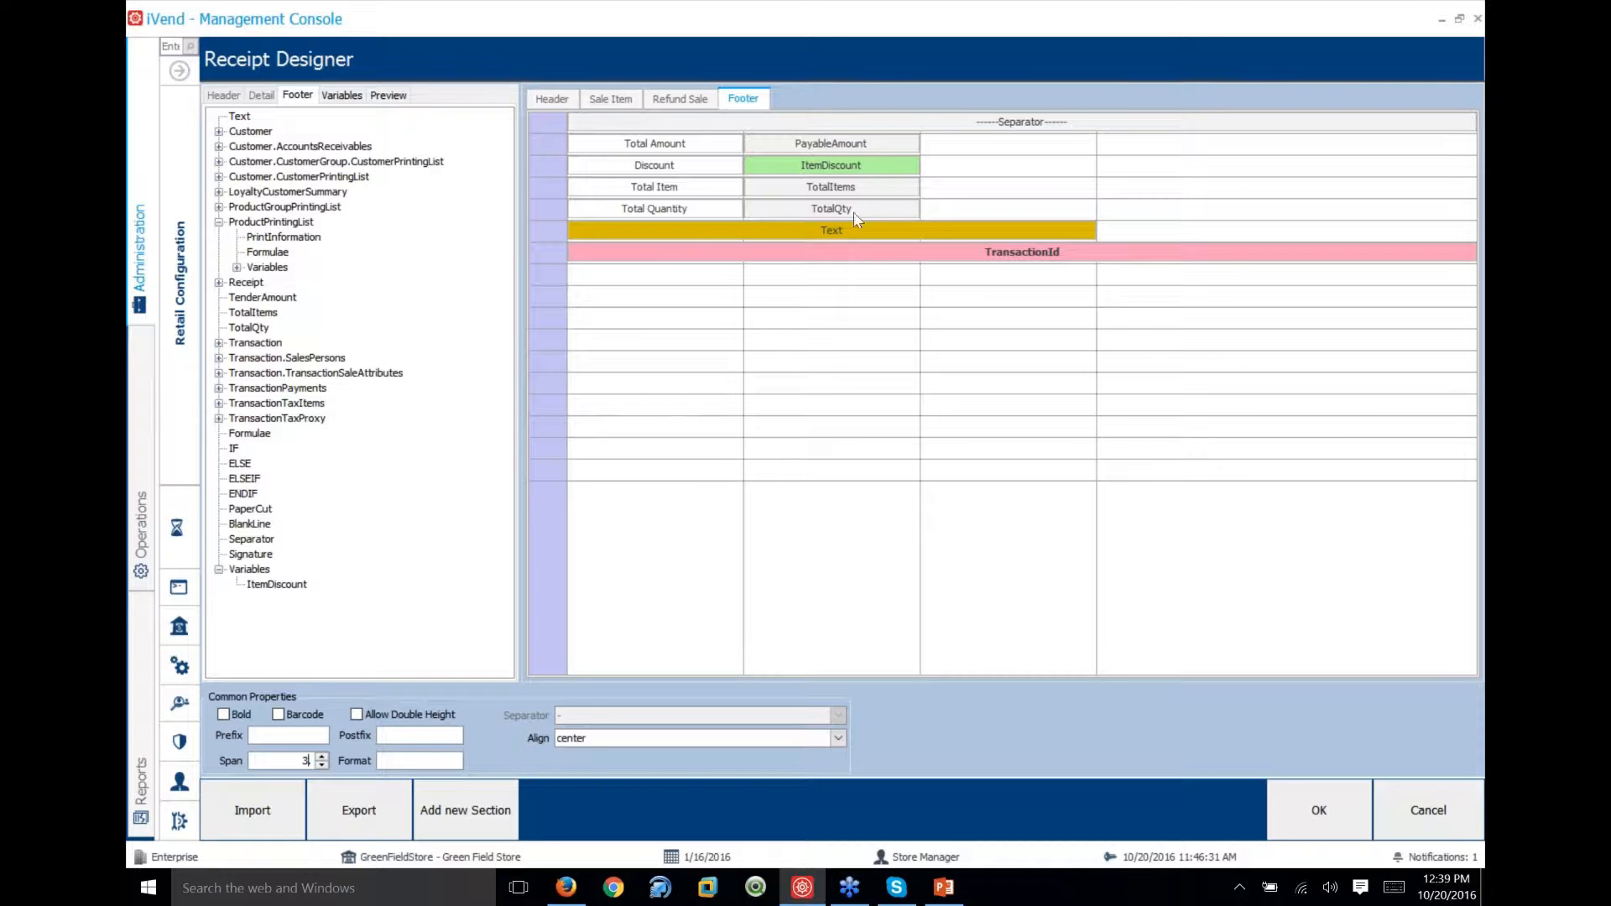
# Look through the C: drive folders for a BMP image for the header logo, and cancel without choosing one
pyautogui.click(560, 99)
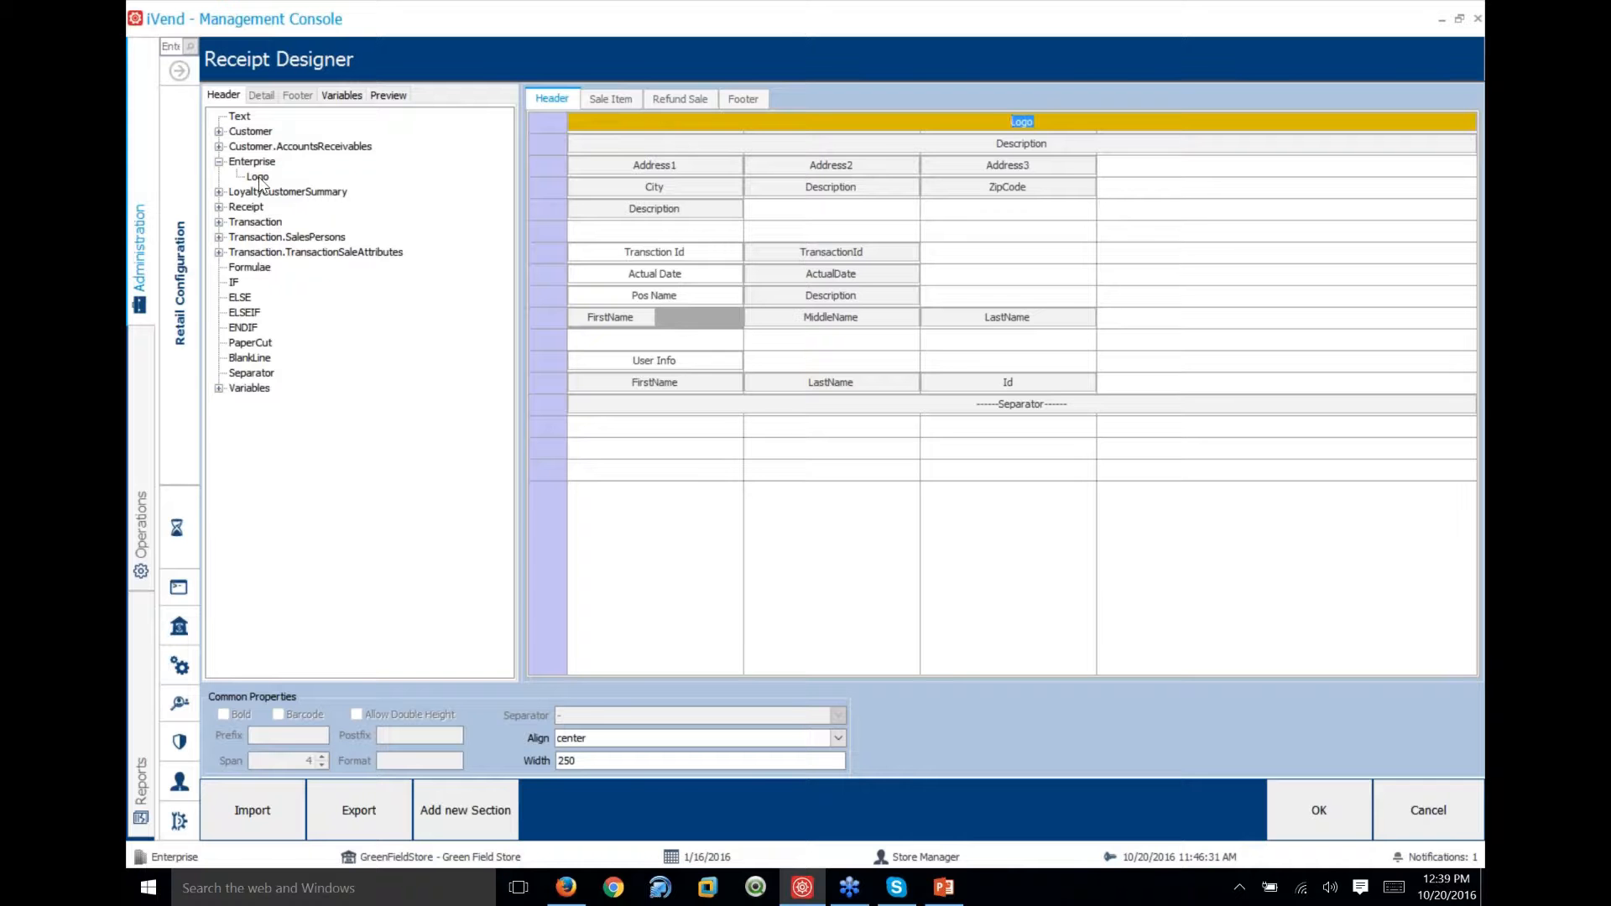
pyautogui.click(1006, 120)
pyautogui.rightClick(1008, 121)
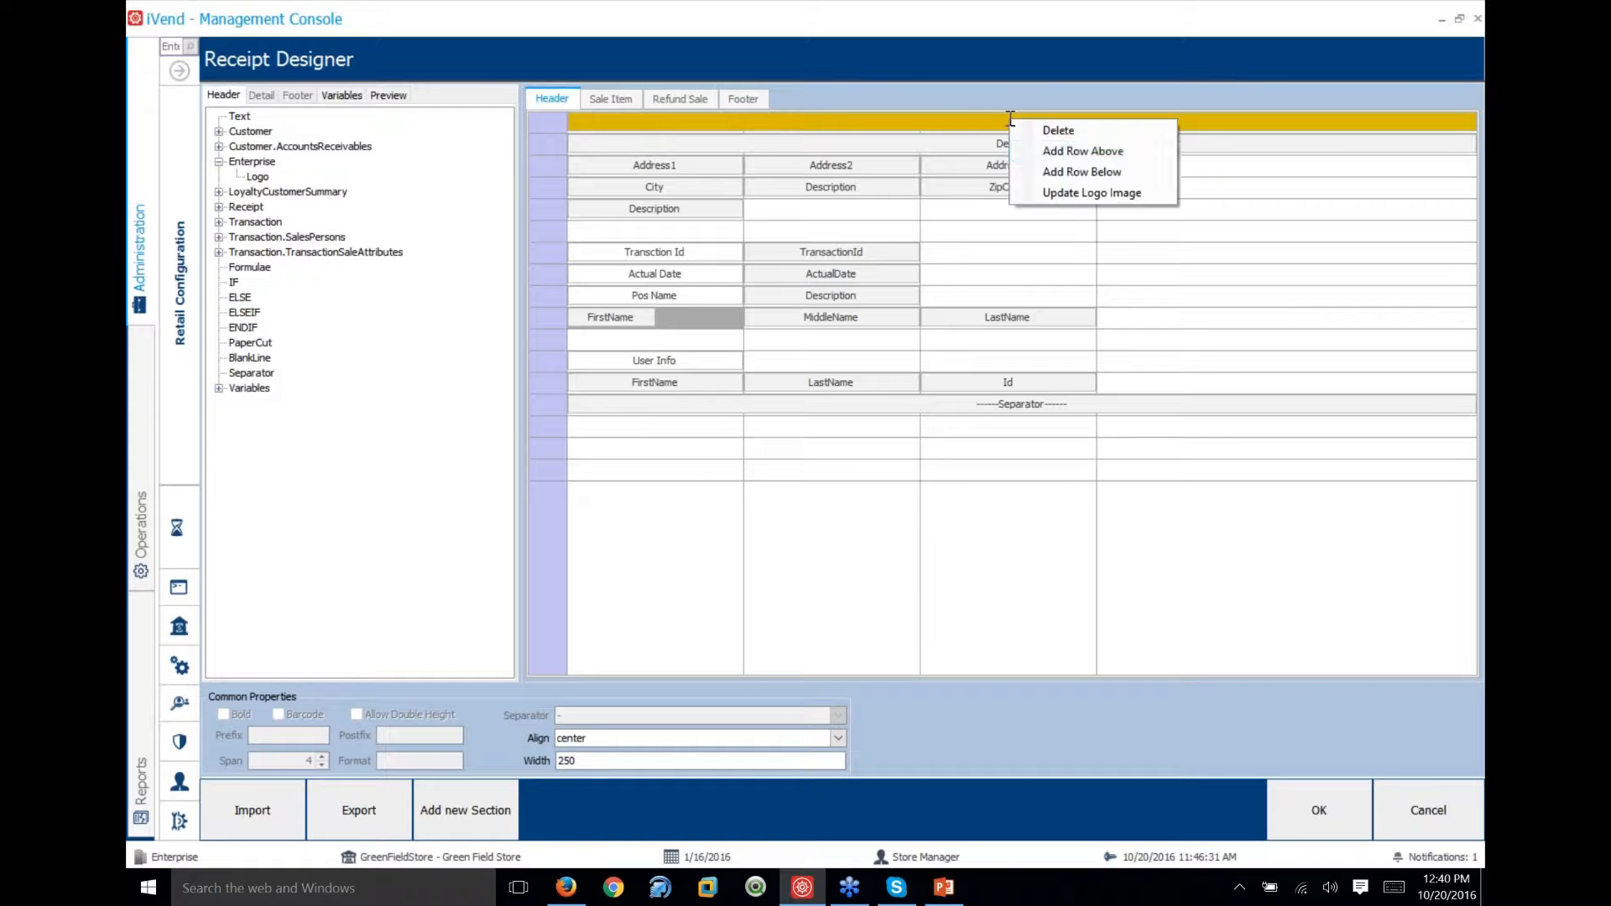
pyautogui.click(1066, 193)
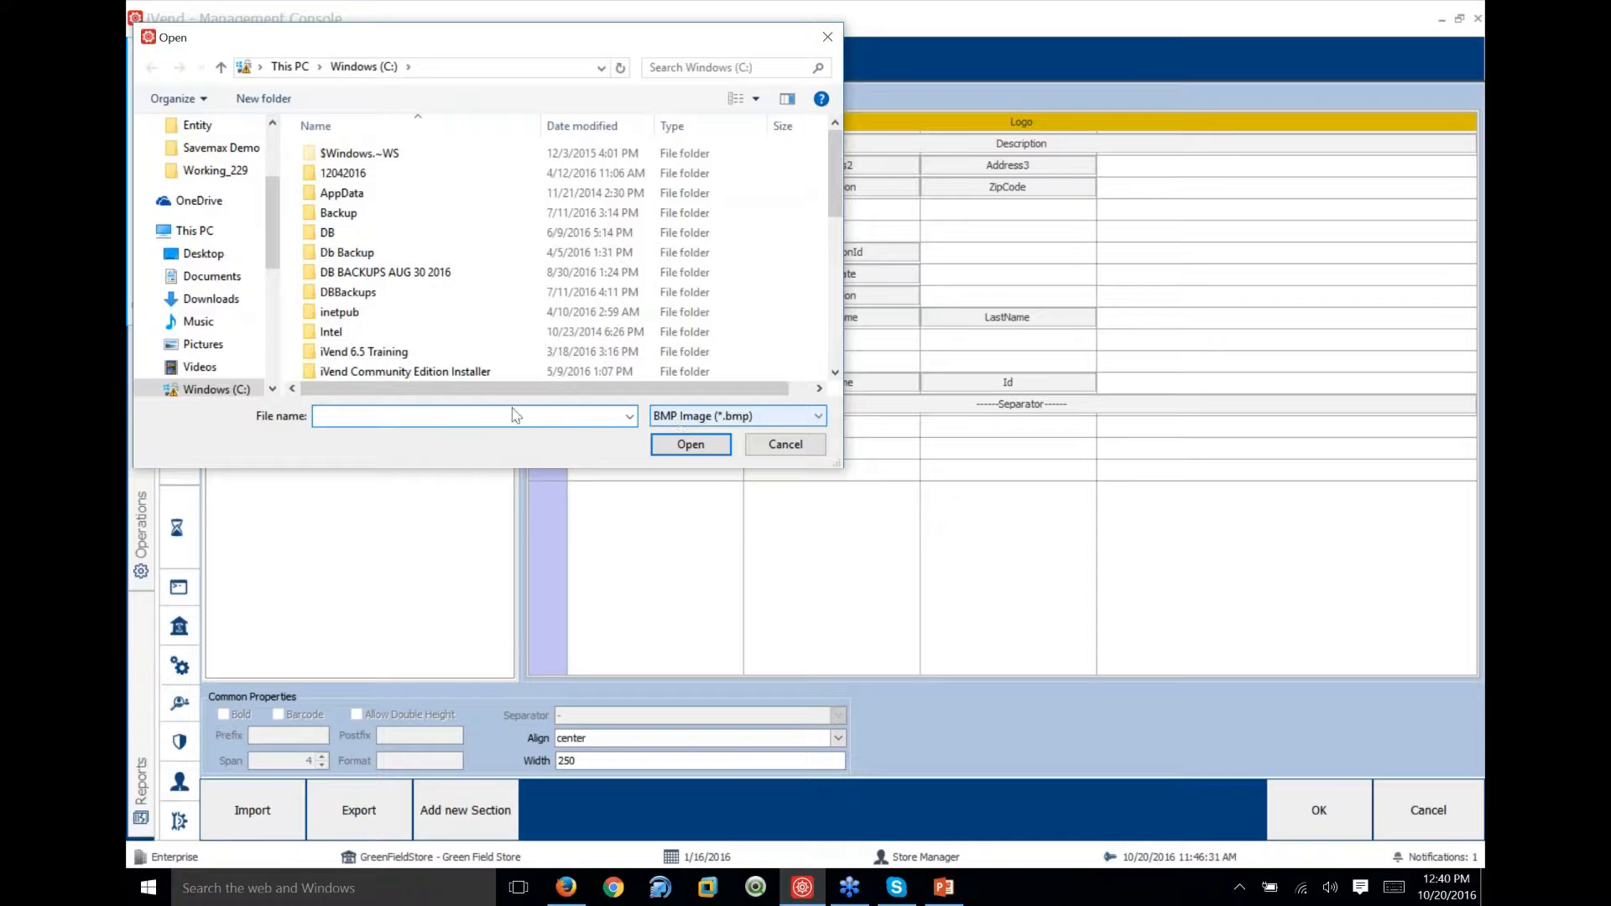
pyautogui.scroll(-3, 465, 376)
pyautogui.scroll(-5, 437, 337)
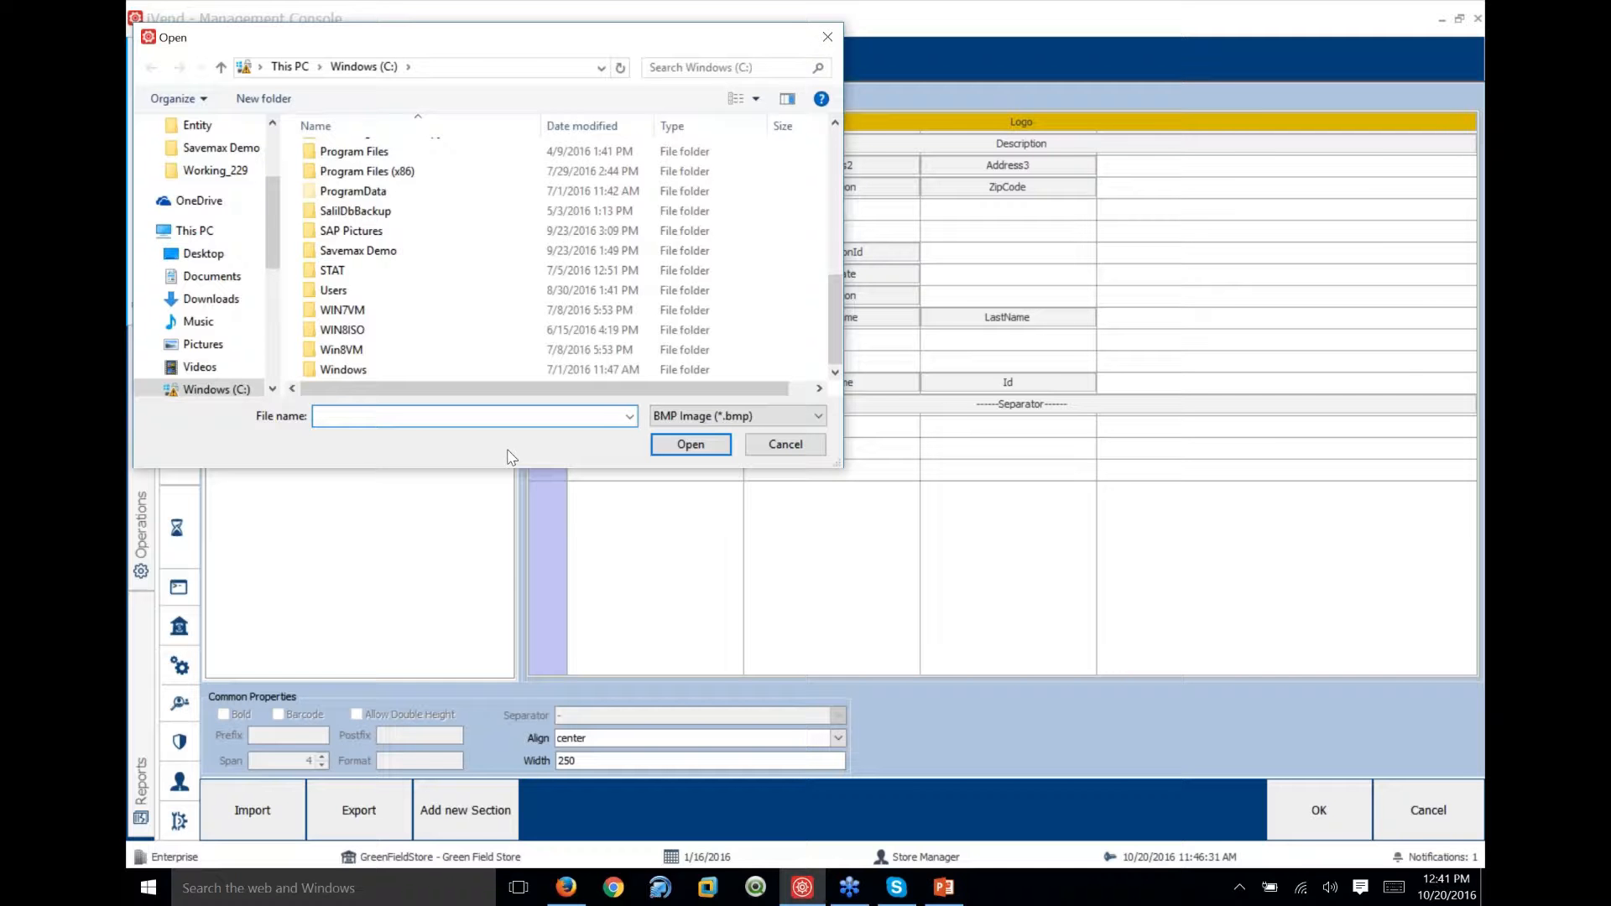
pyautogui.click(780, 448)
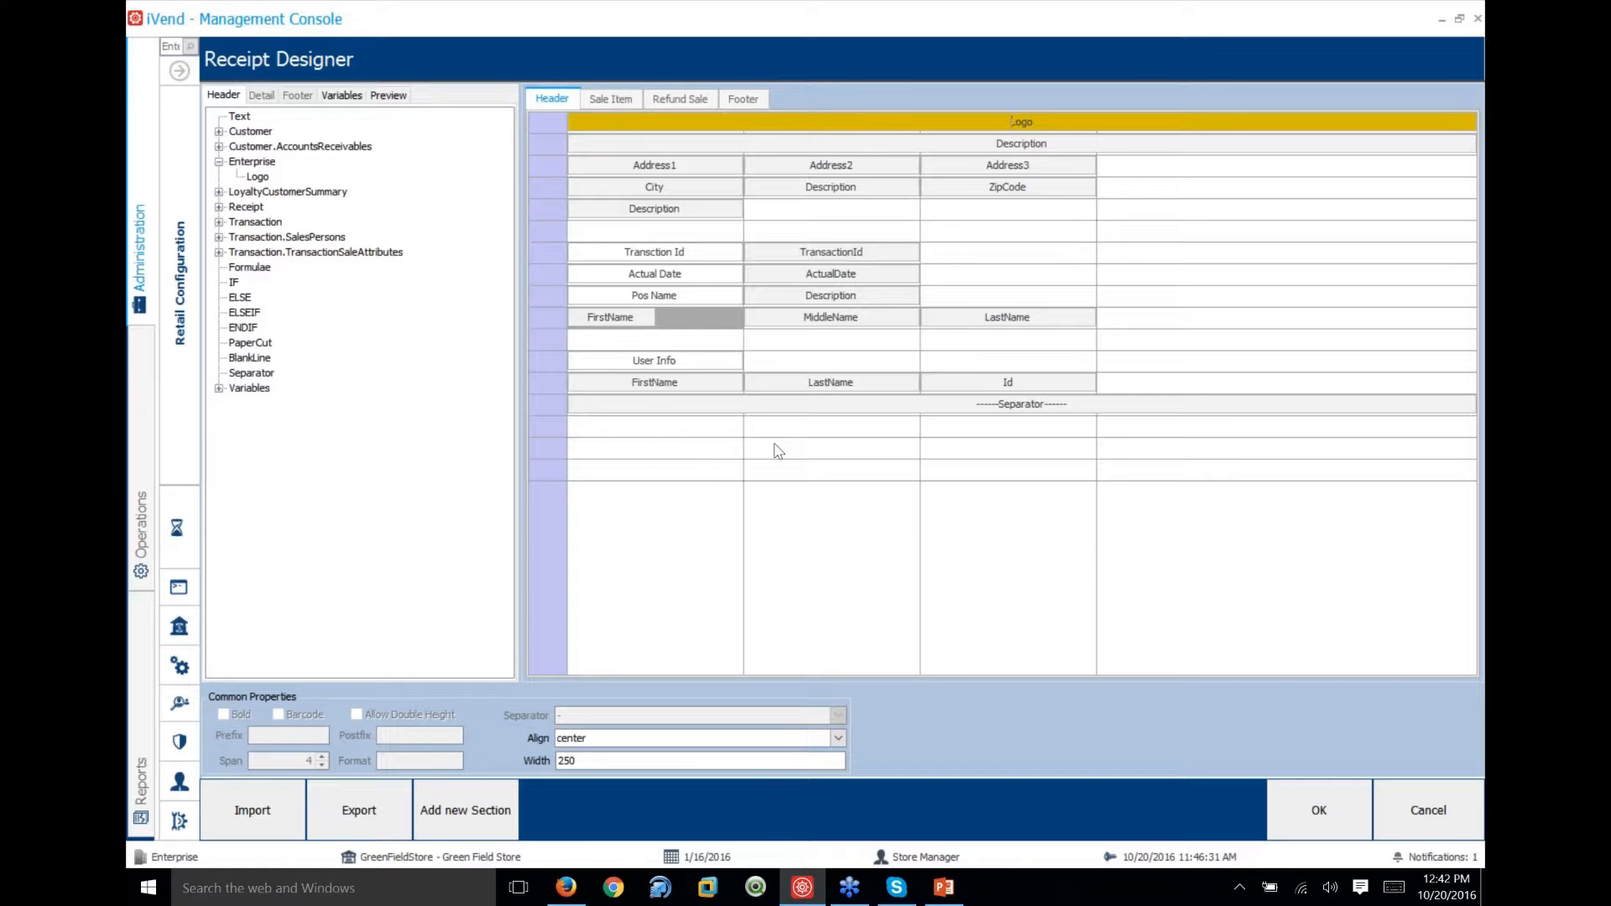
# Review the footer's PayableAmount field and look through the available Transaction fields for the footer
pyautogui.click(742, 98)
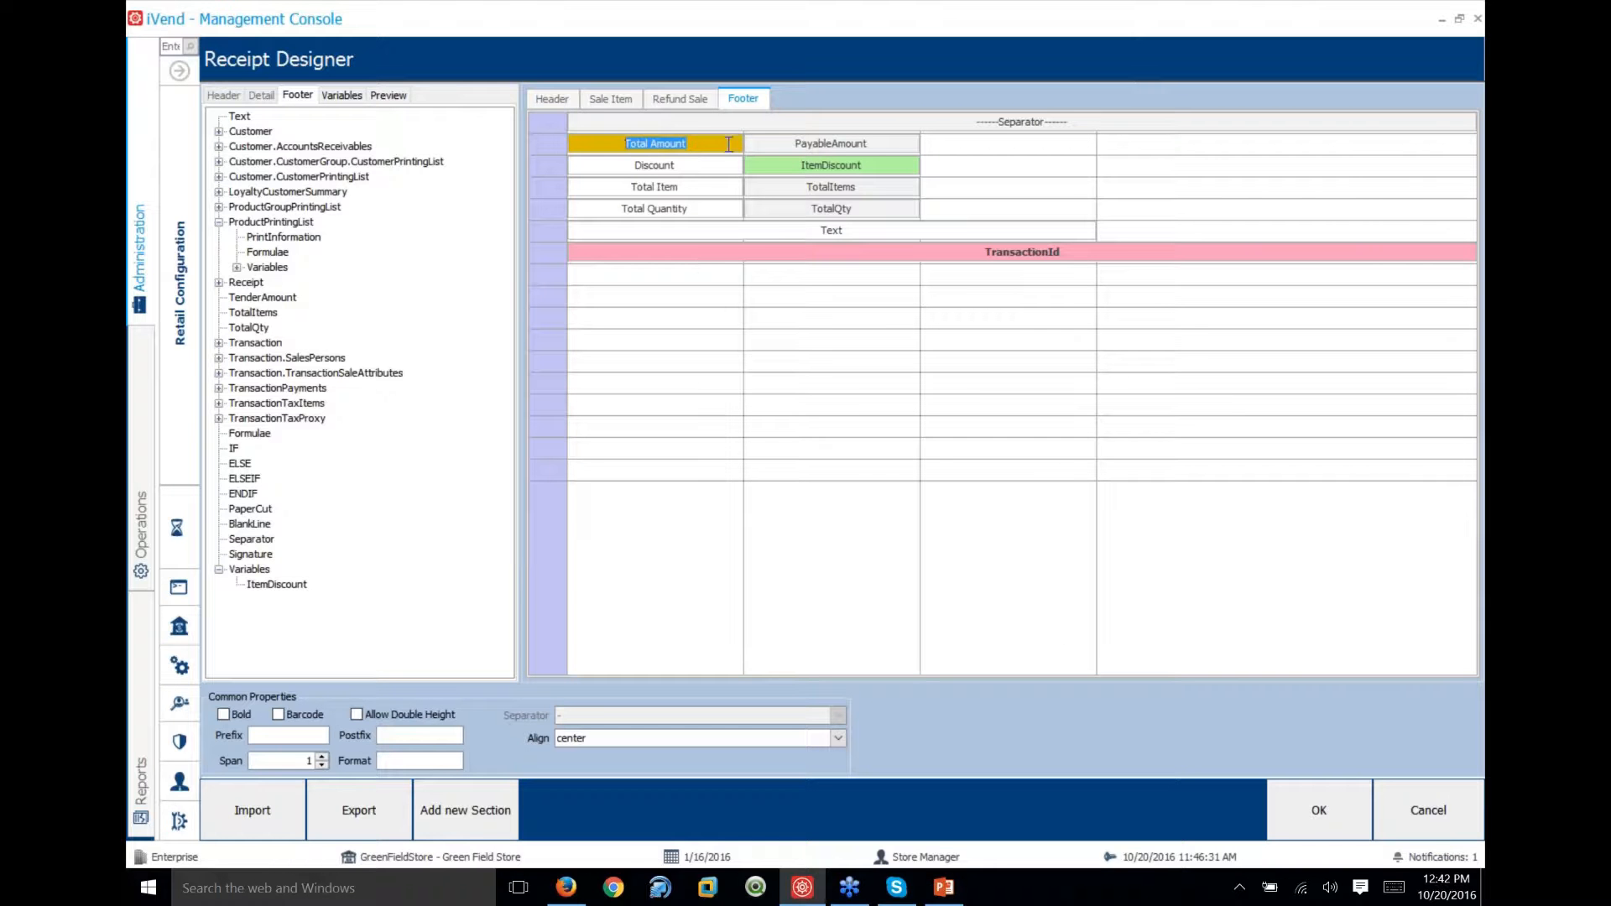
pyautogui.click(770, 145)
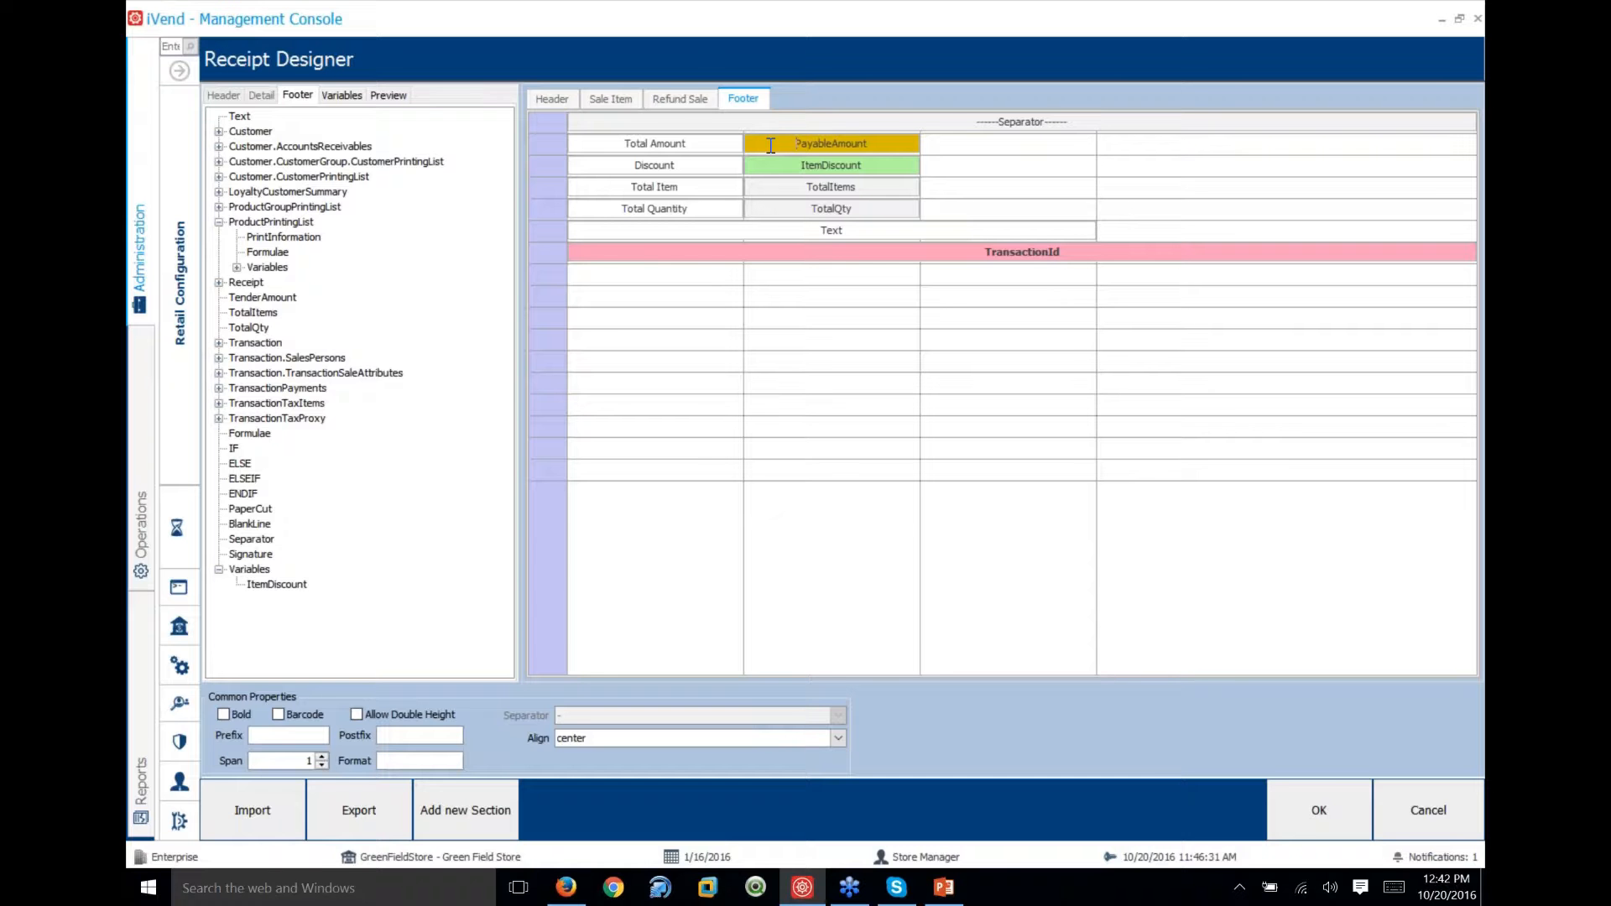
pyautogui.click(219, 342)
pyautogui.scroll(-3, 307, 421)
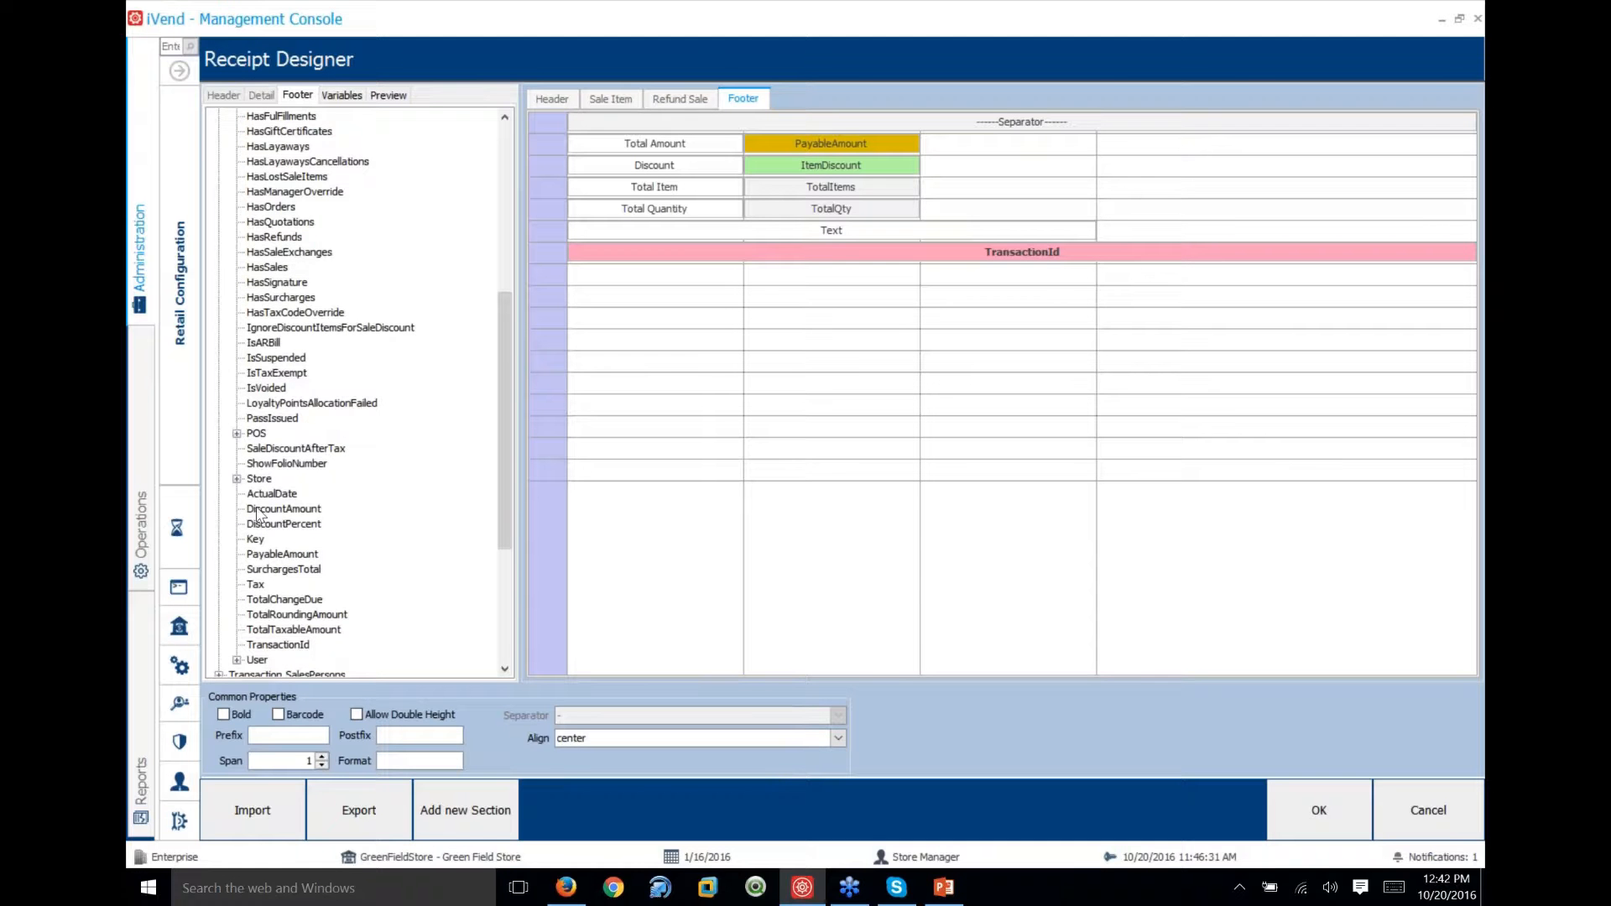
pyautogui.scroll(6, 262, 508)
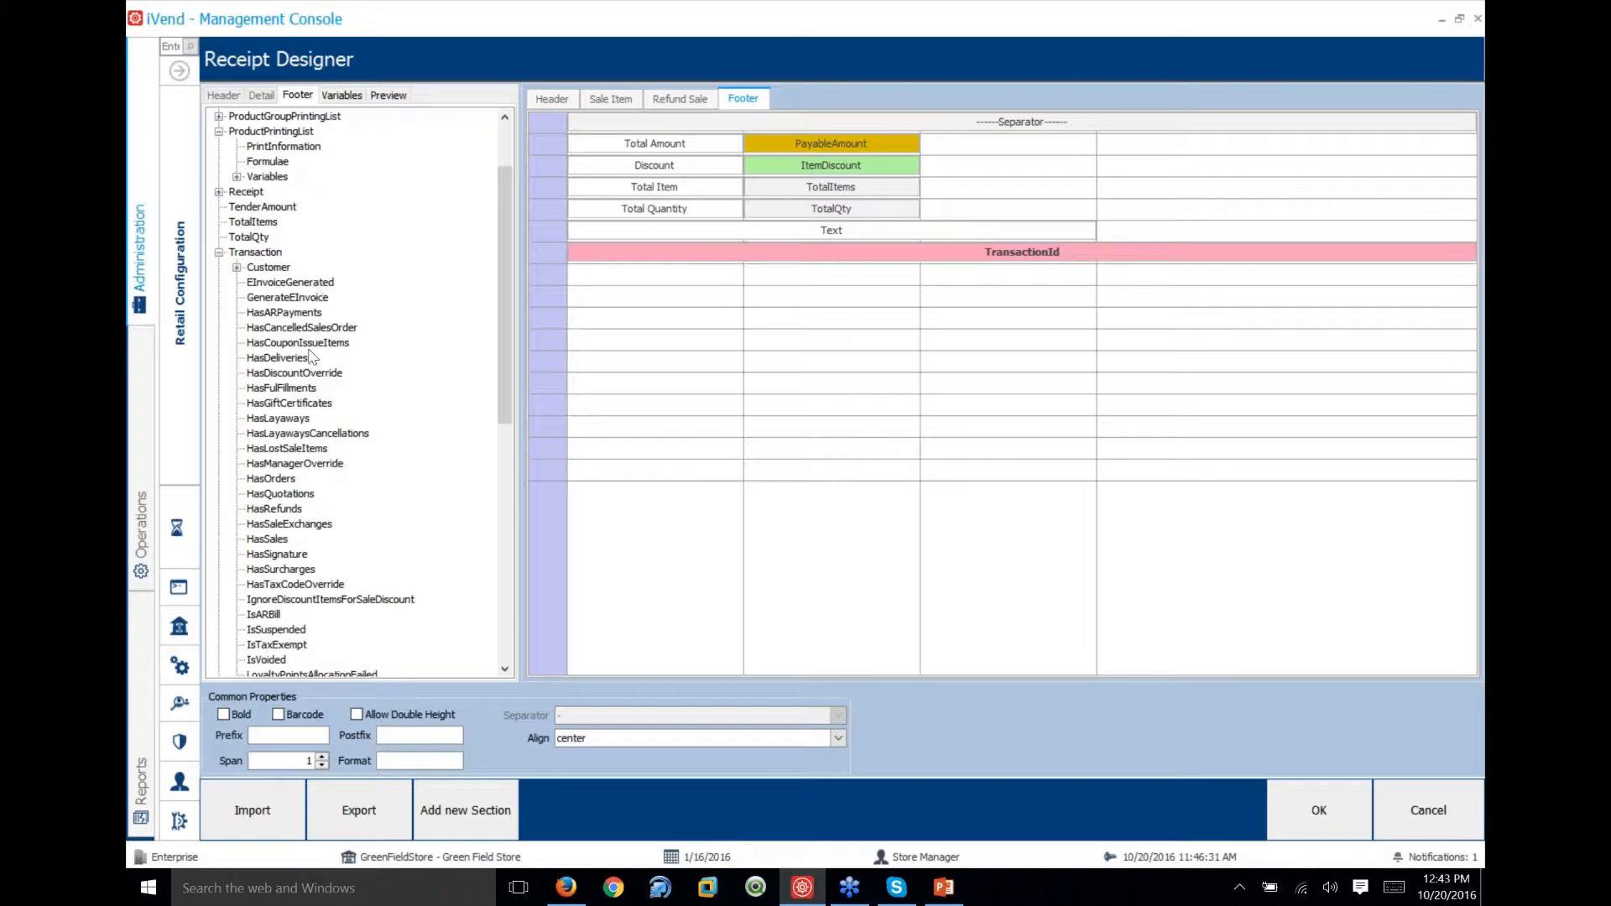
pyautogui.rightClick(708, 277)
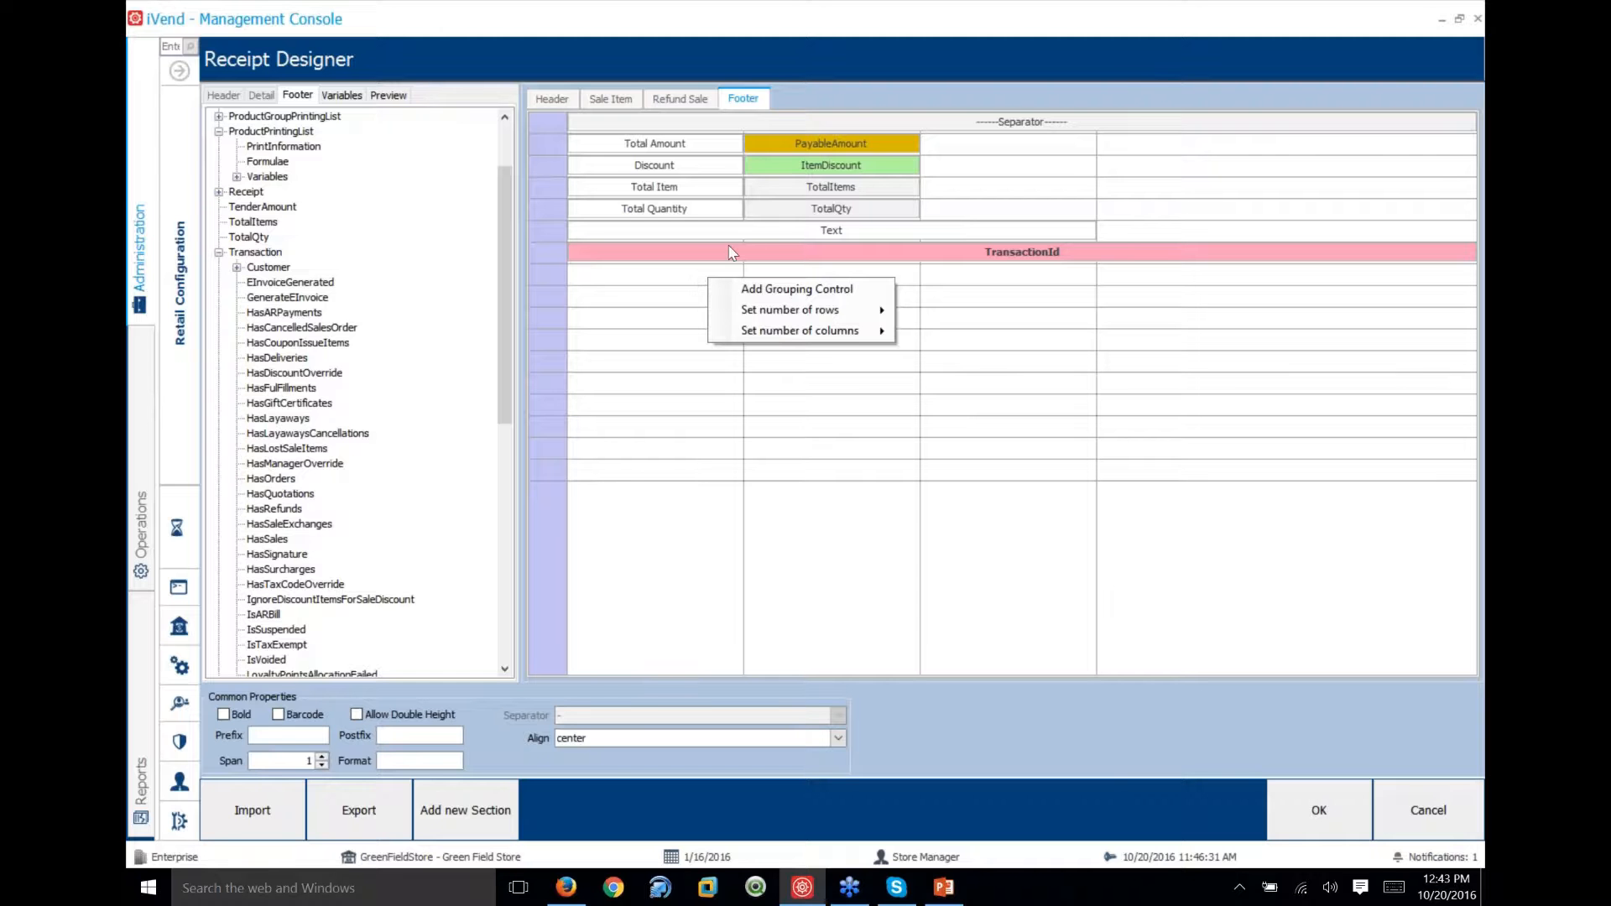
# Set the text field below Total Quantity in the footer to be used as a property
pyautogui.click(766, 230)
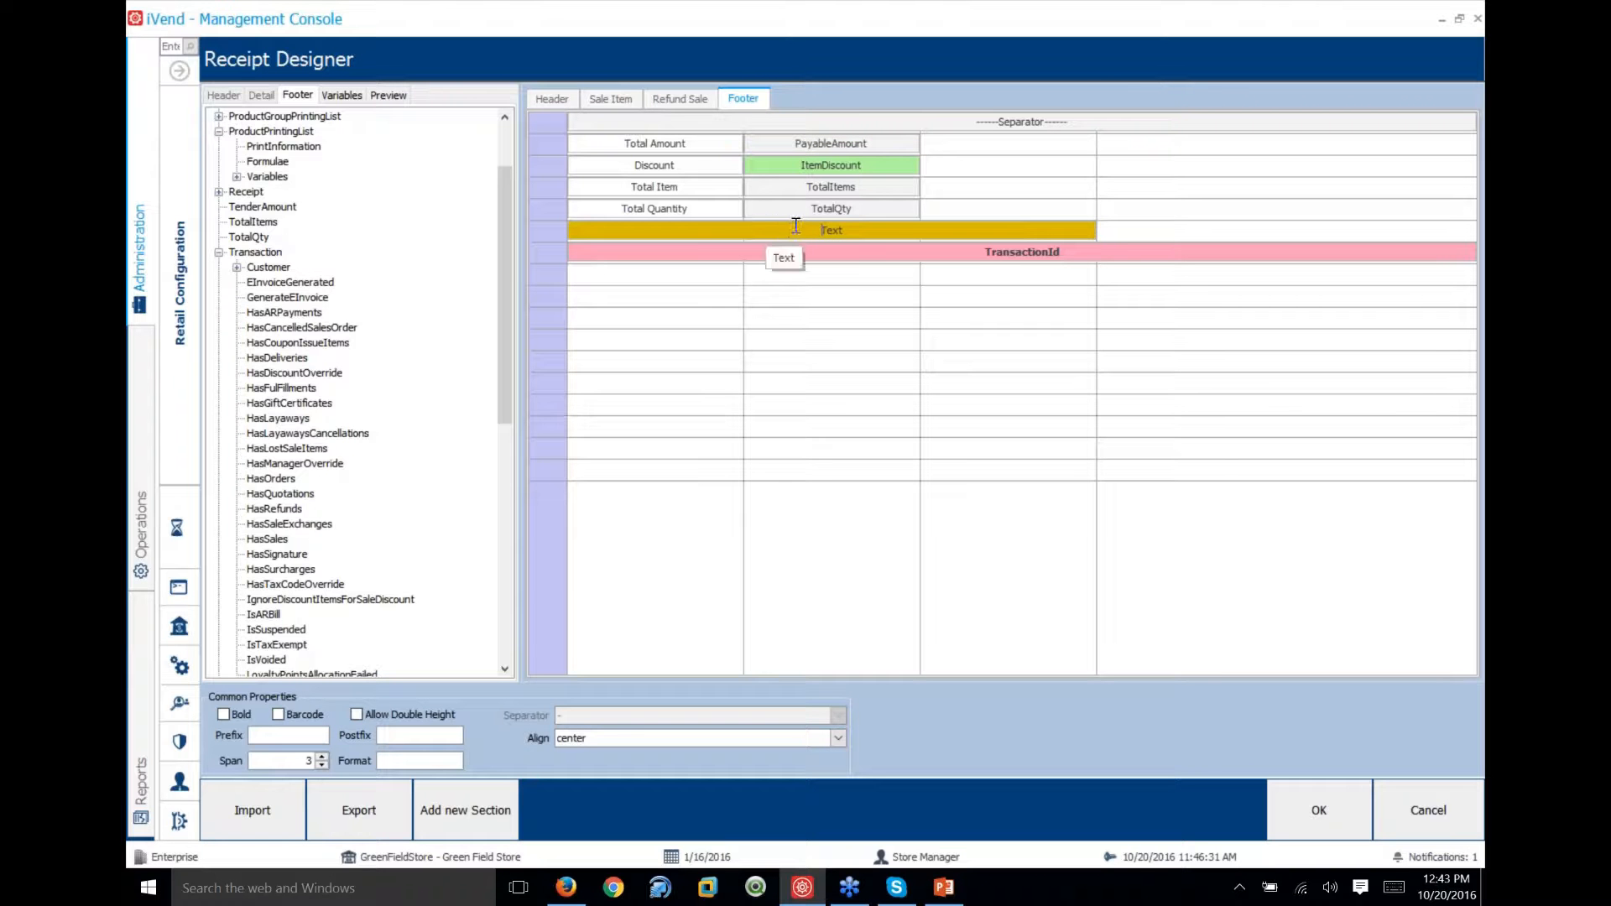
pyautogui.scroll(2, 507, 265)
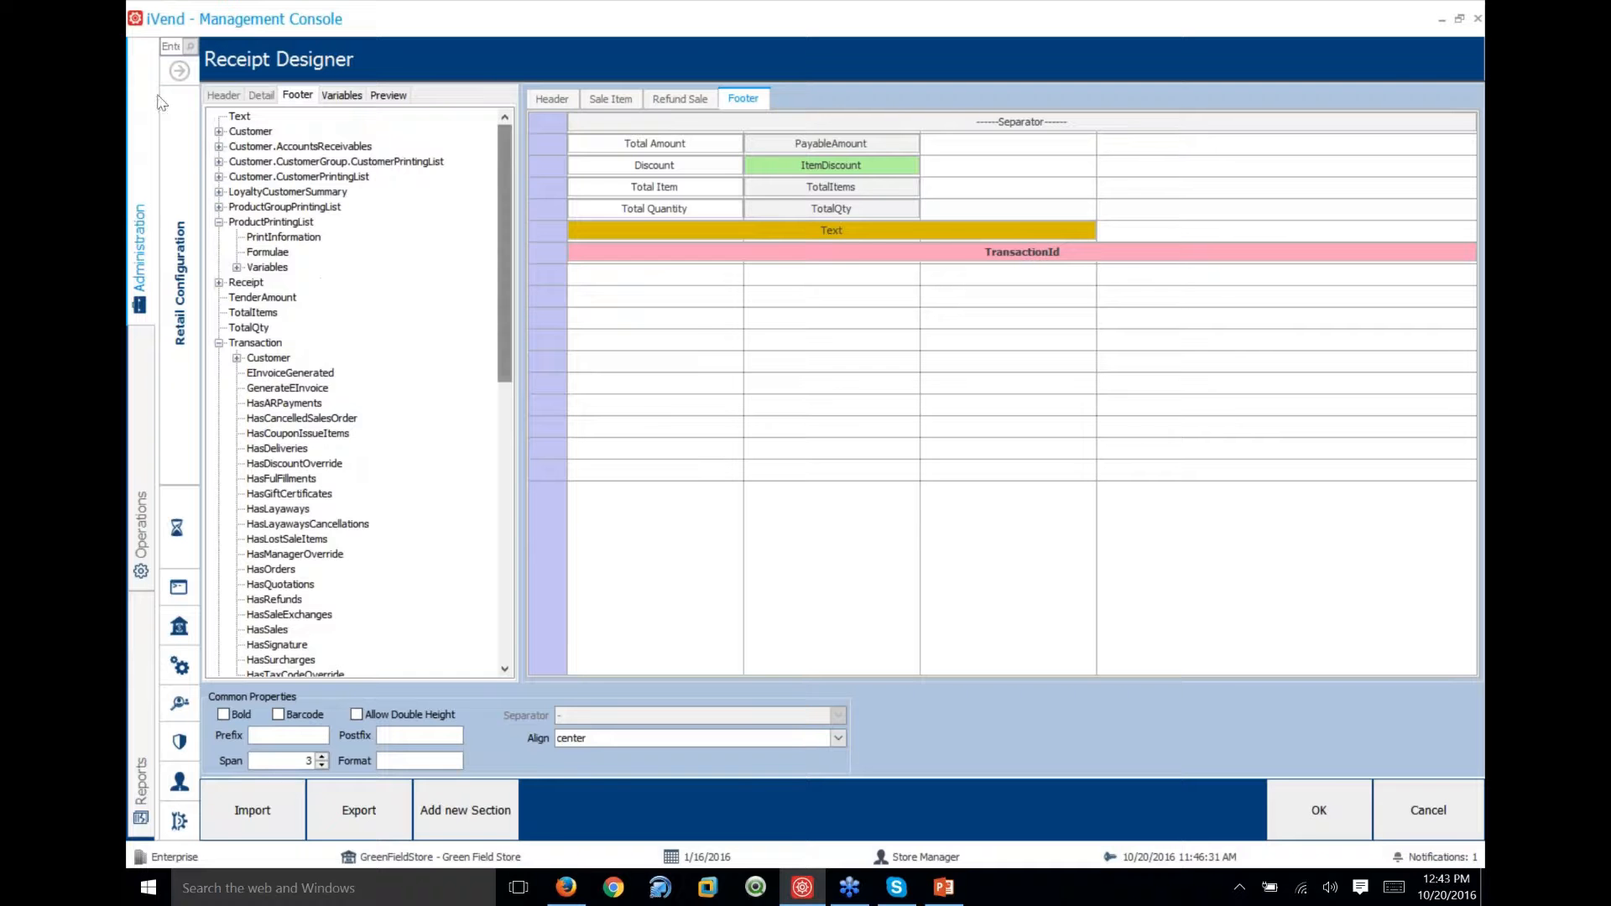
pyautogui.rightClick(806, 230)
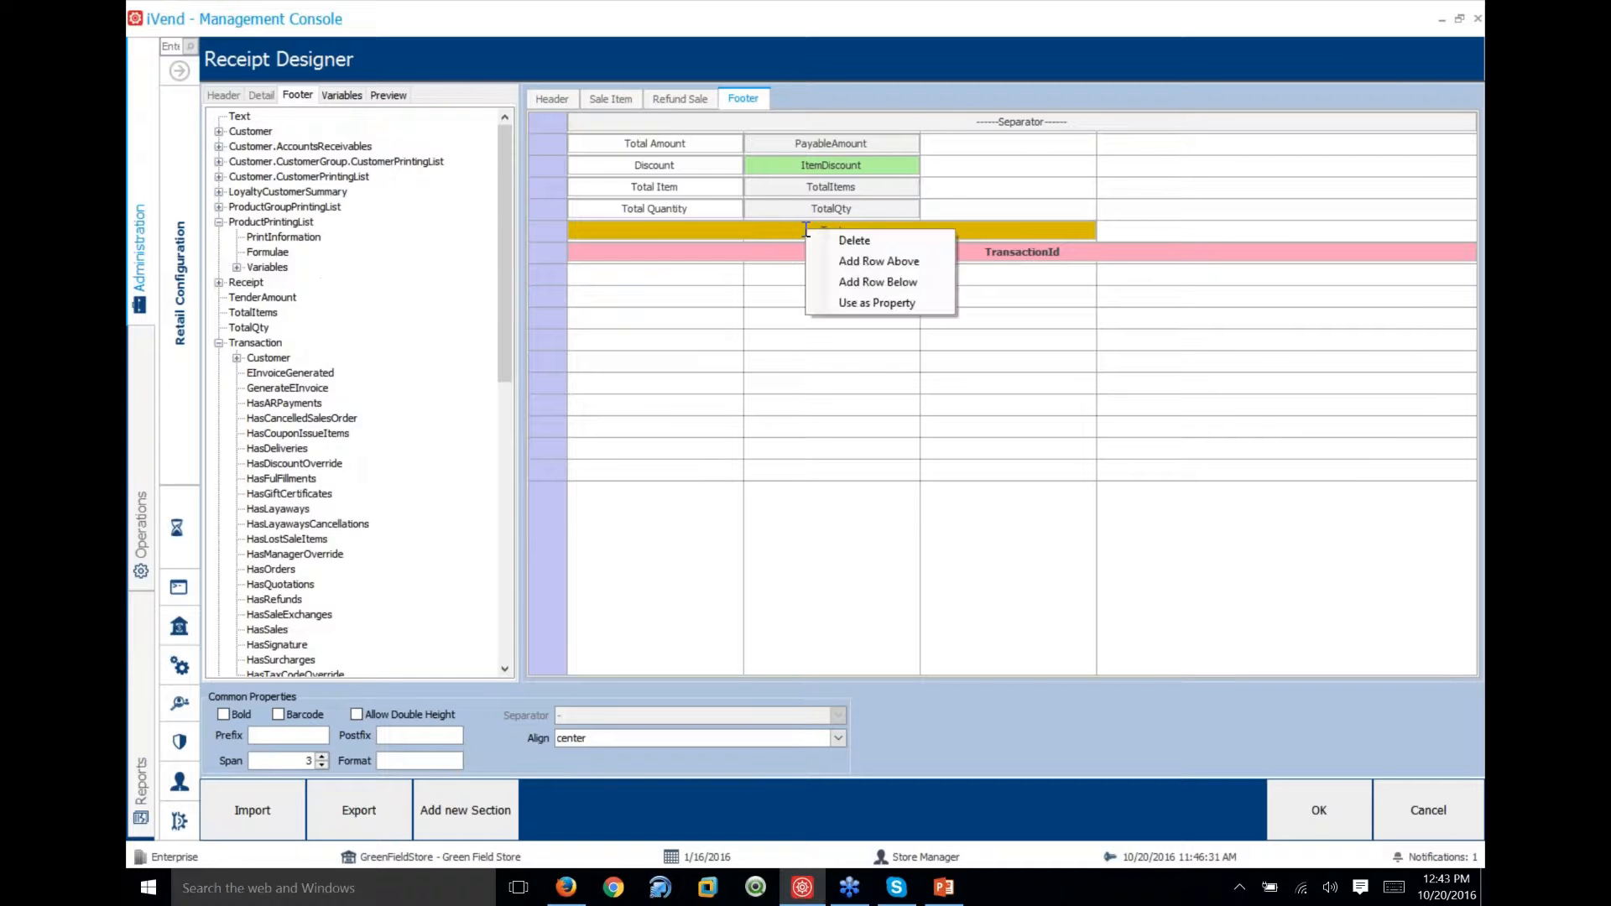
pyautogui.click(868, 305)
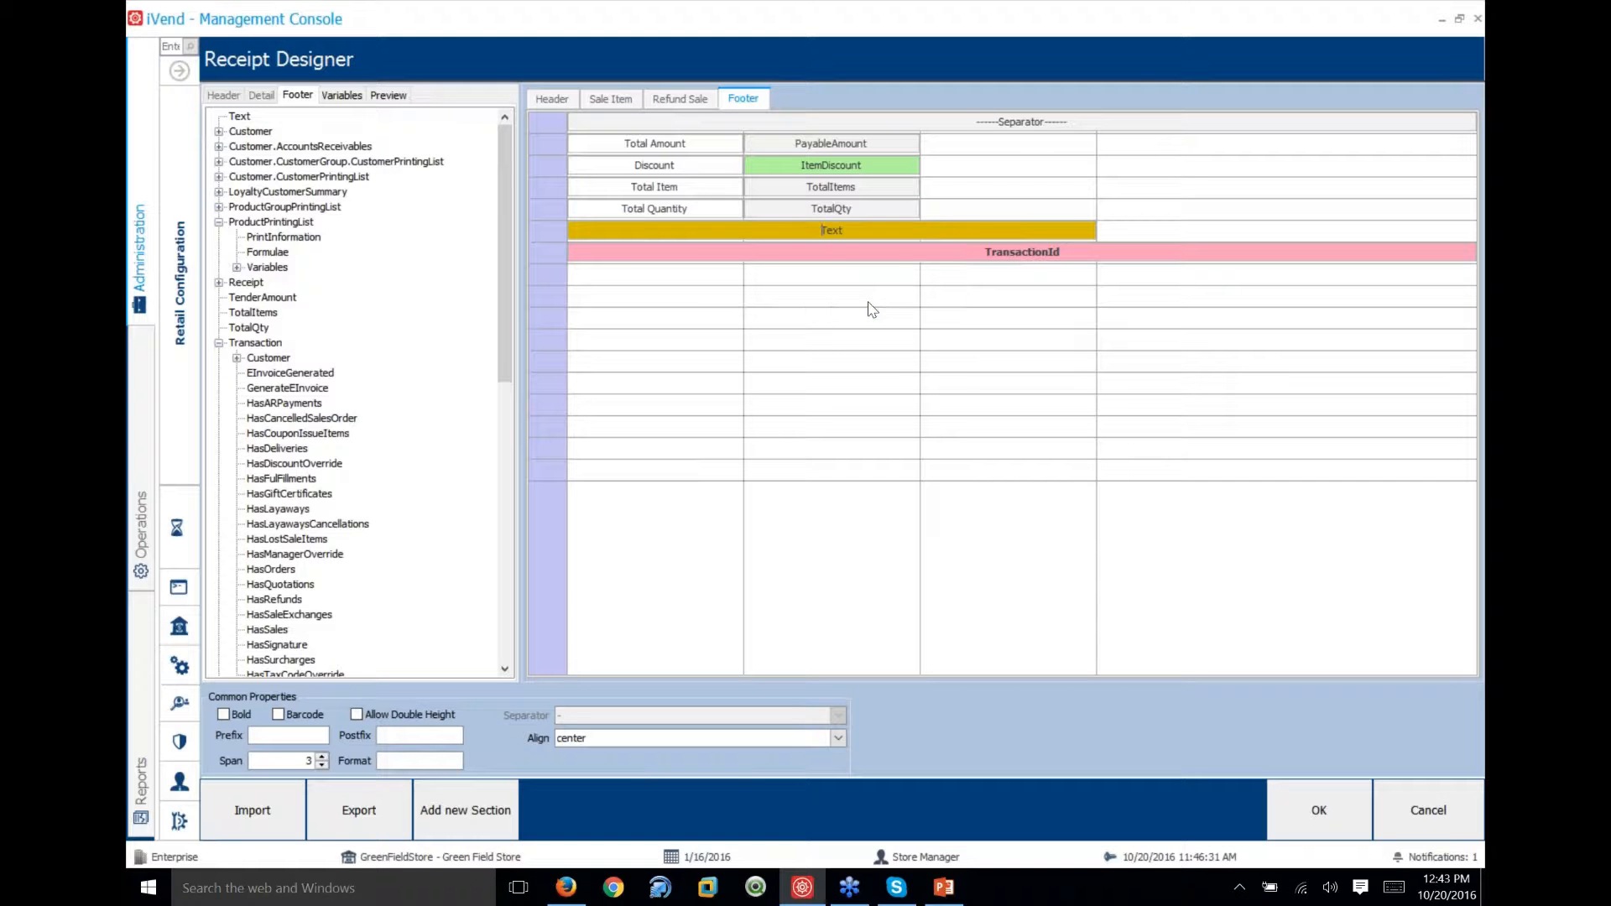
pyautogui.rightClick(844, 237)
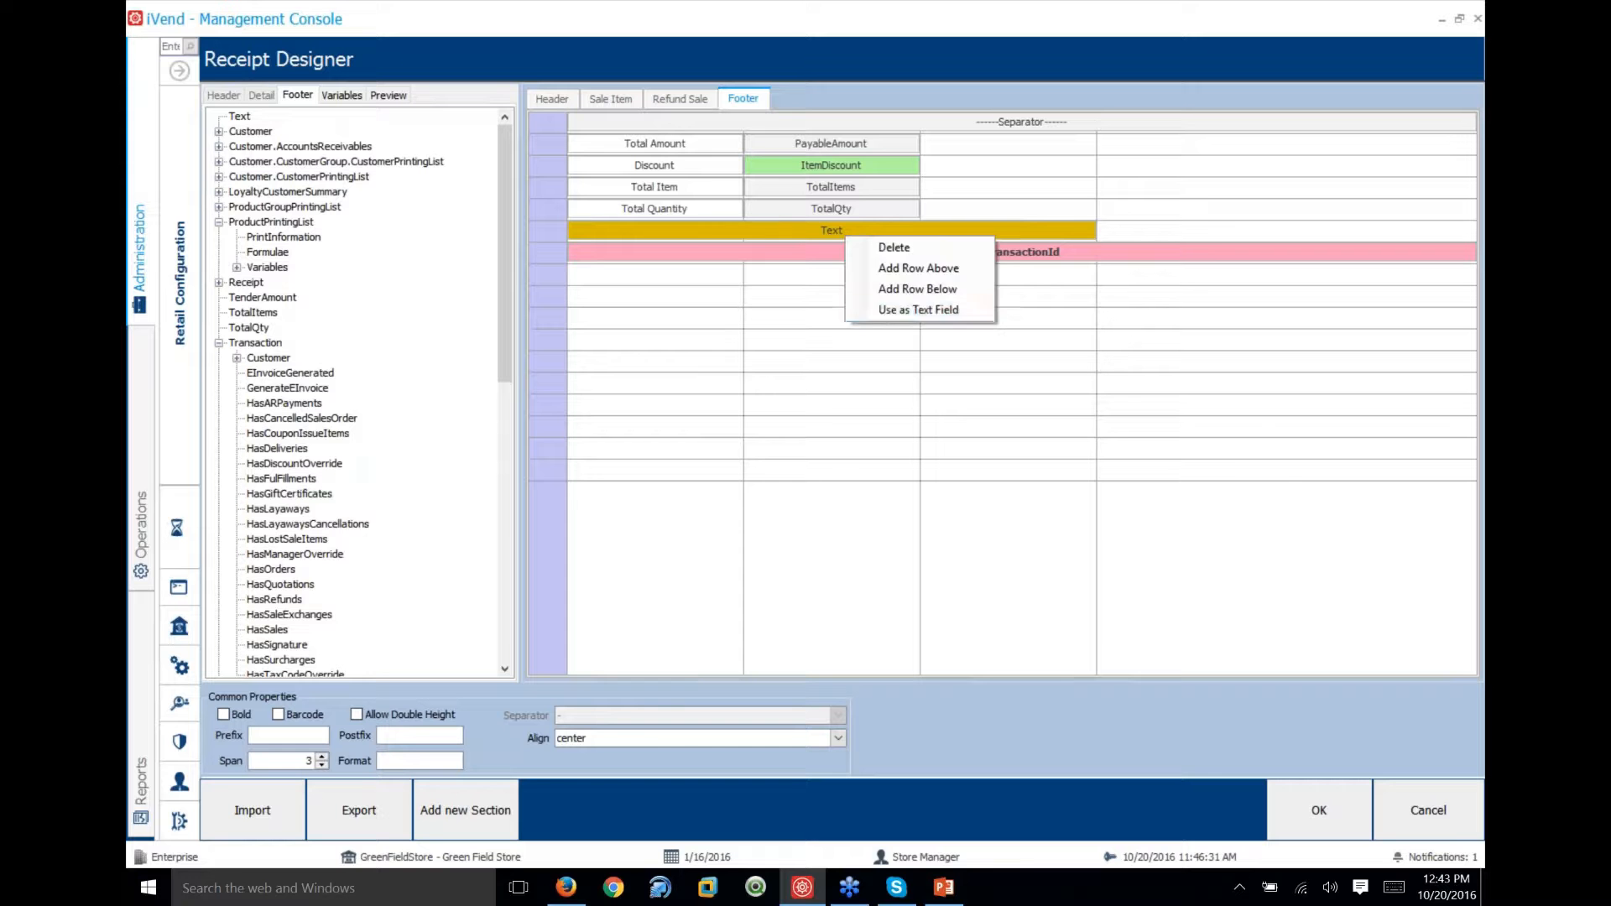
pyautogui.click(888, 309)
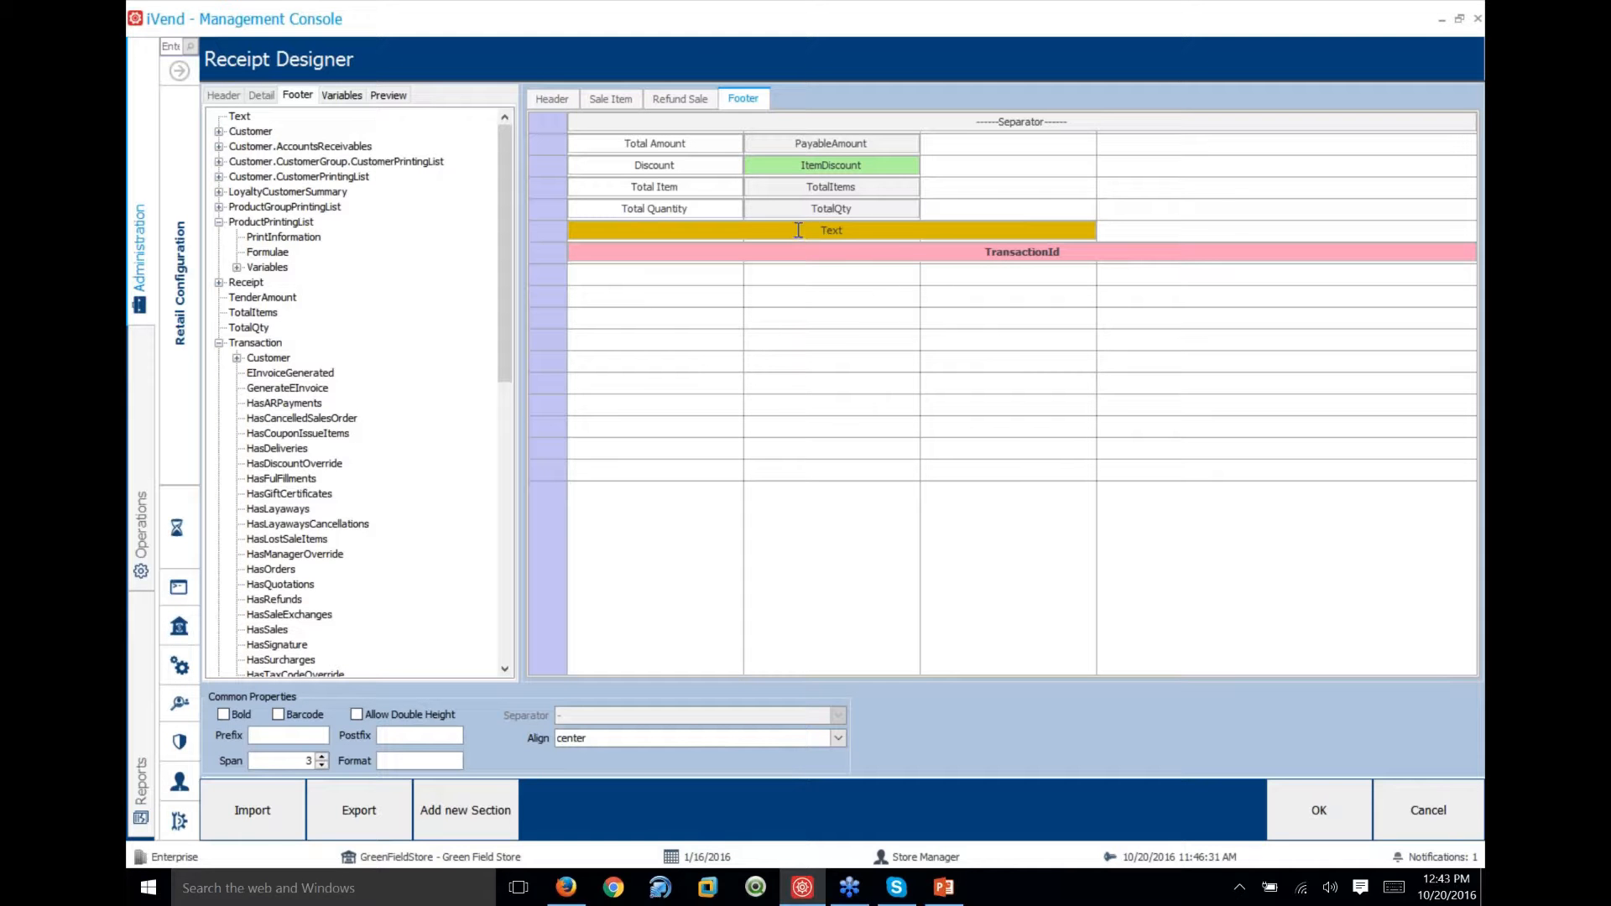
pyautogui.rightClick(798, 232)
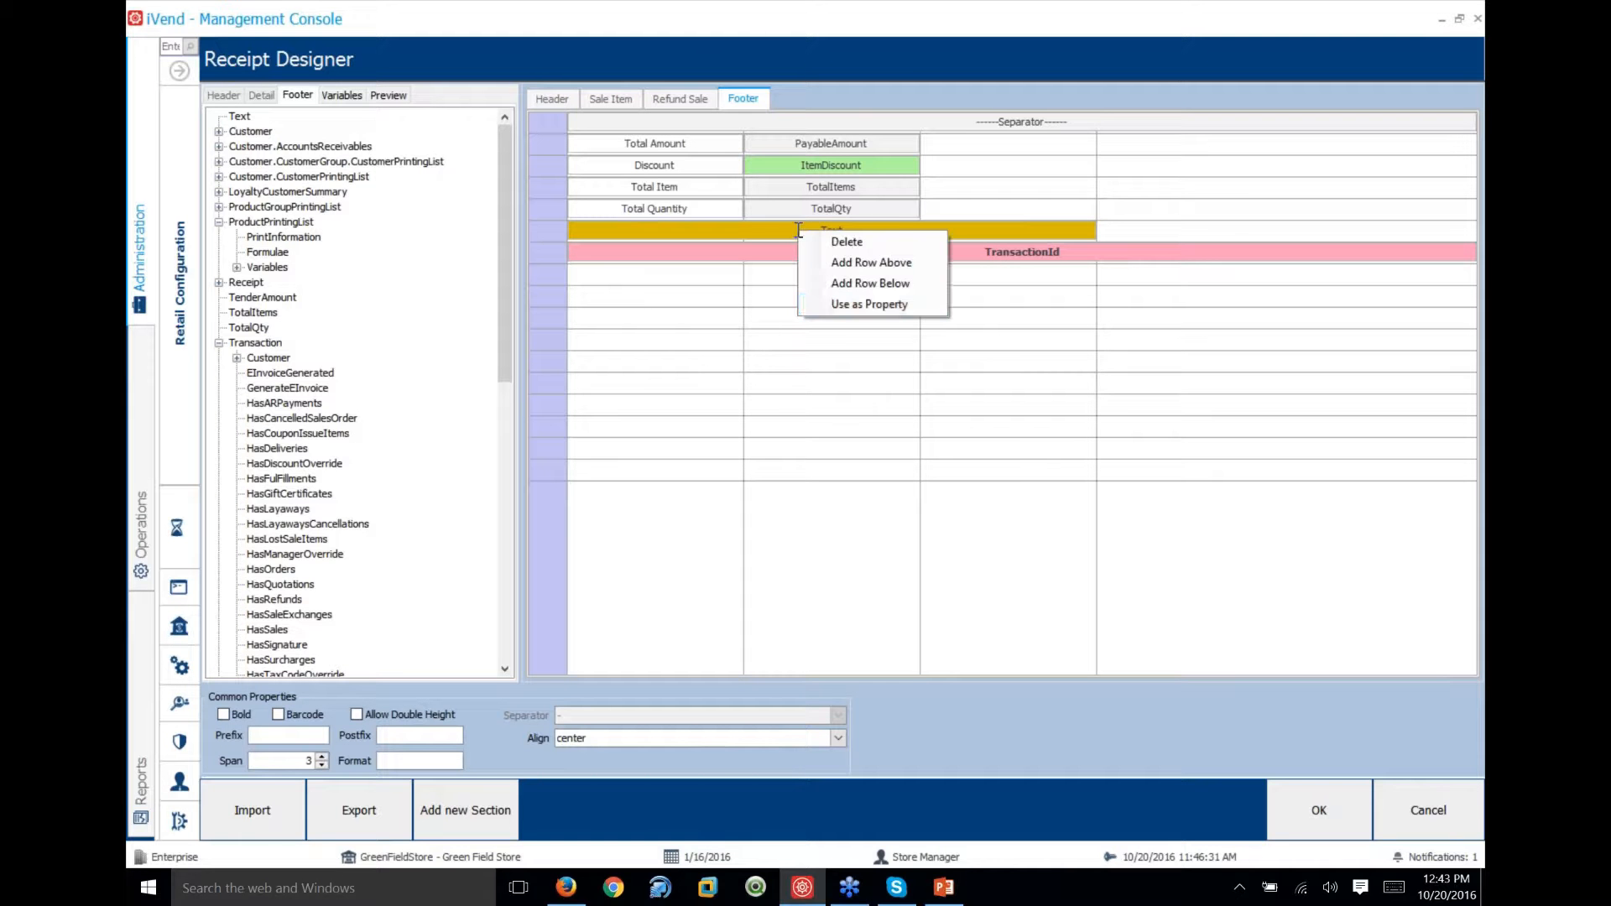
pyautogui.click(858, 304)
# Replace the content of the field below Total Quantity with Transaction.Total
pyautogui.doubleClick(839, 232)
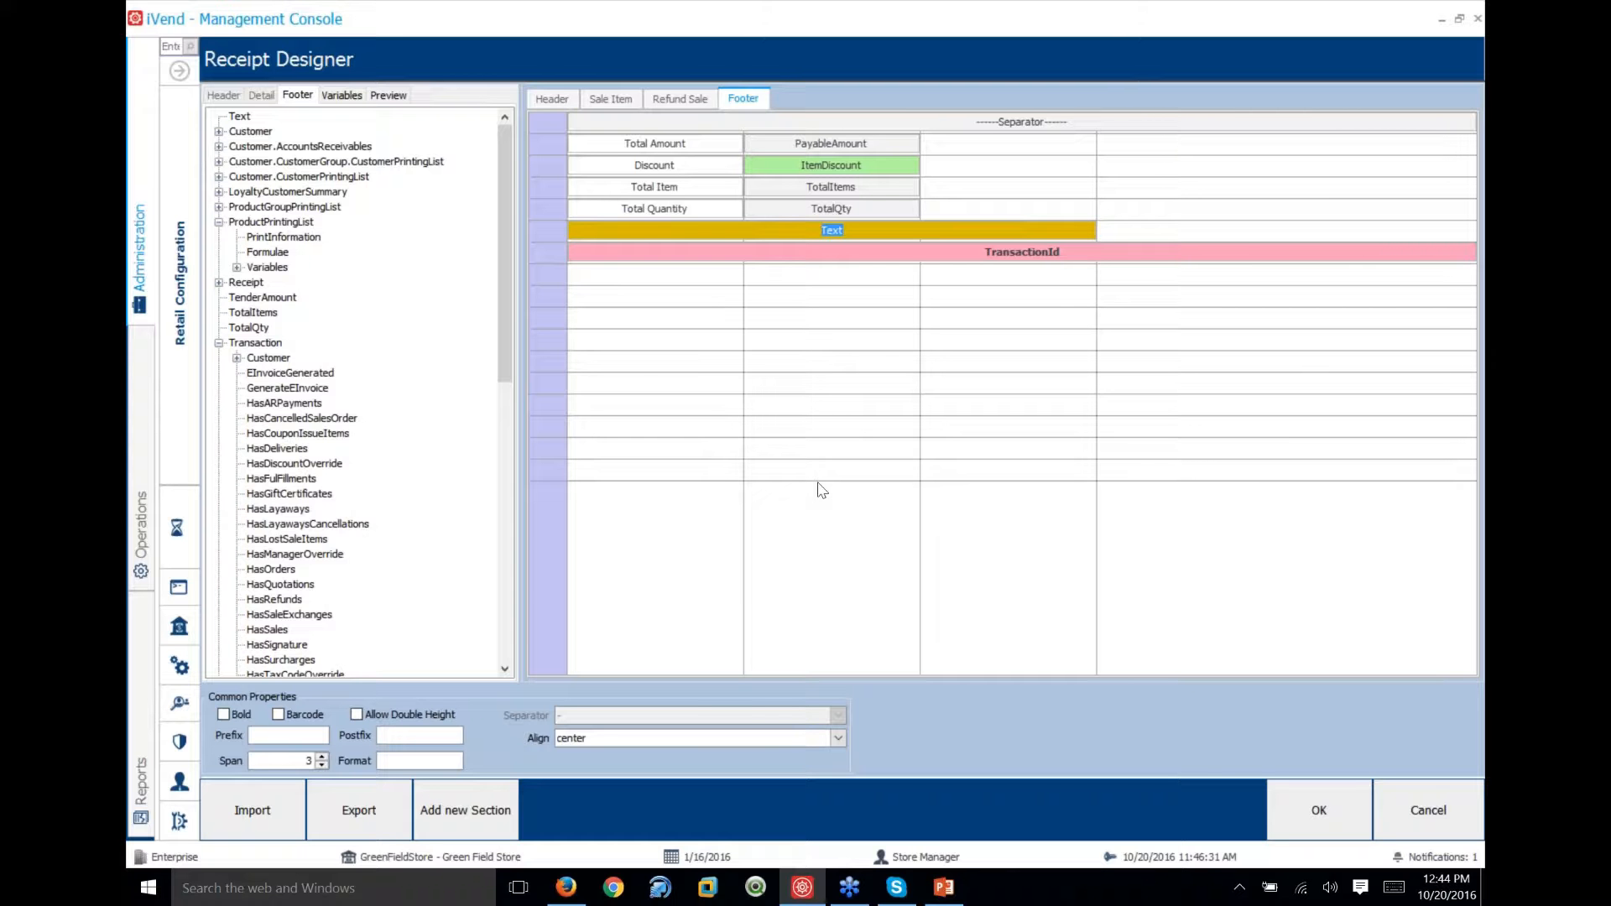
pyautogui.write('Transaction.Total')
pyautogui.moveTo(789, 230); pyautogui.dragTo(912, 225)
pyautogui.click(901, 252)
pyautogui.click(877, 234)
# Preview the receipt to check how the Transaction.Total field prints, and return to the footer fields
pyautogui.click(381, 96)
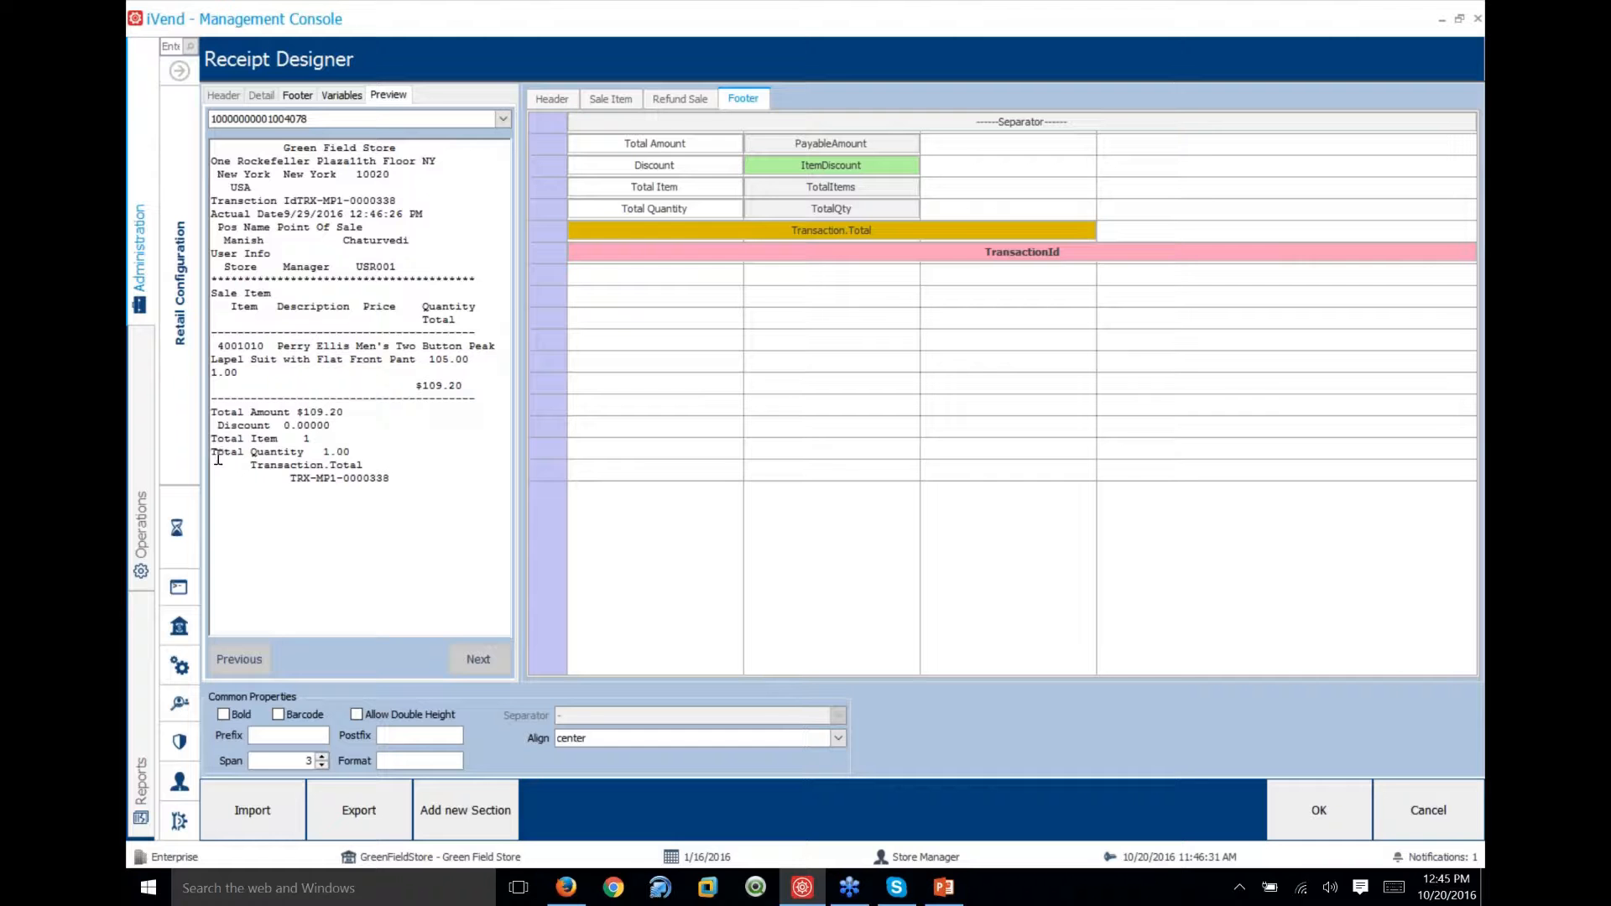
pyautogui.click(340, 95)
pyautogui.click(892, 231)
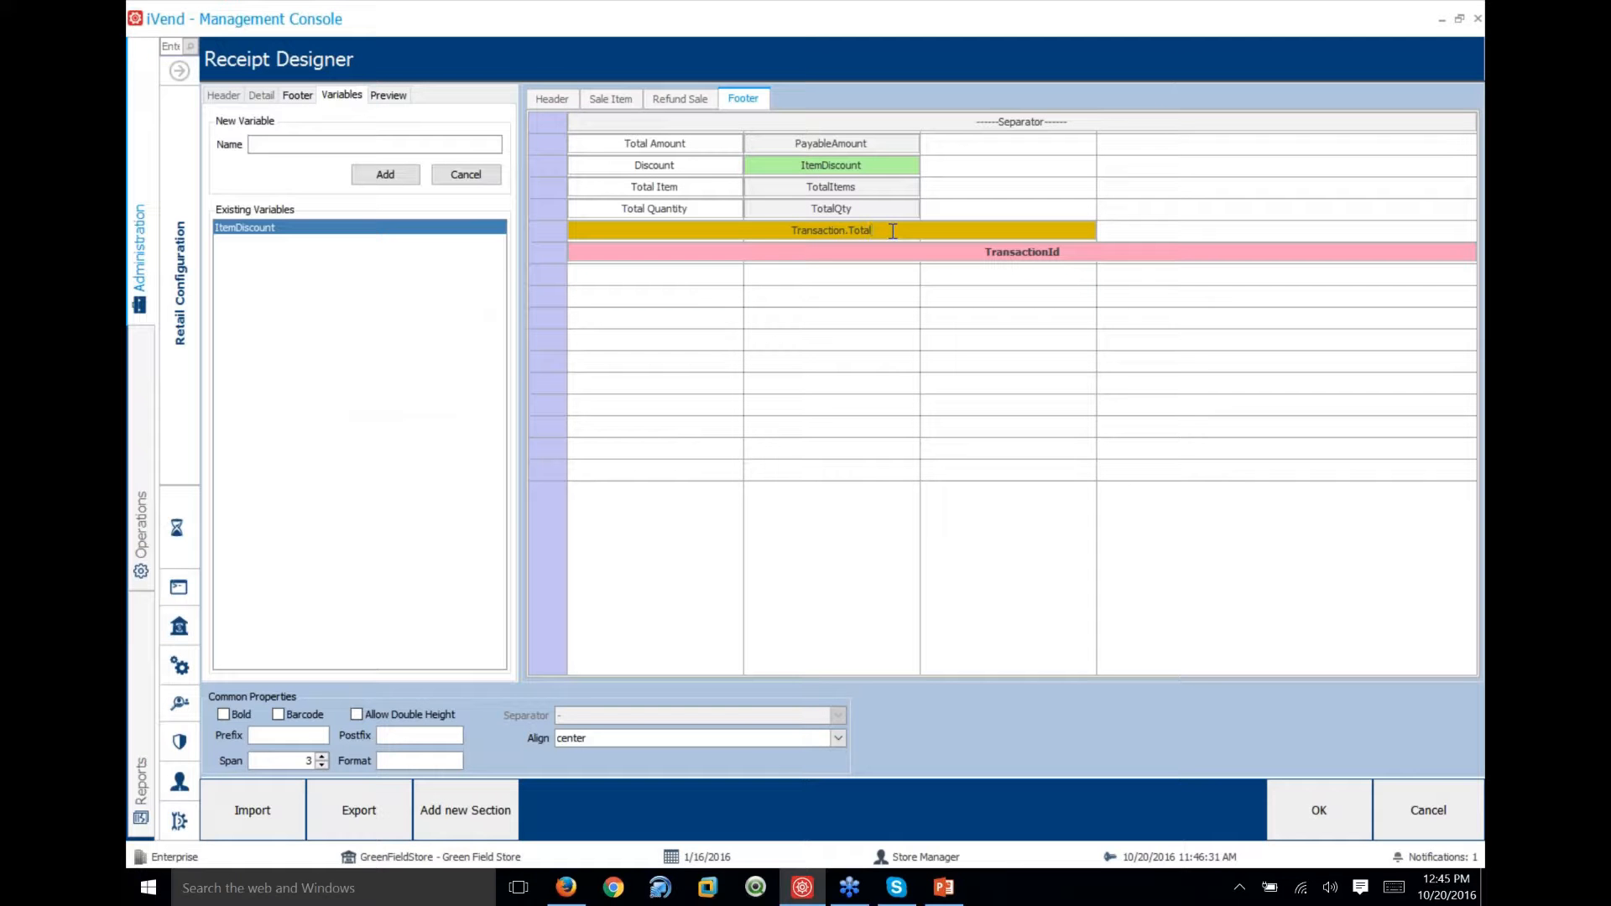
pyautogui.click(297, 95)
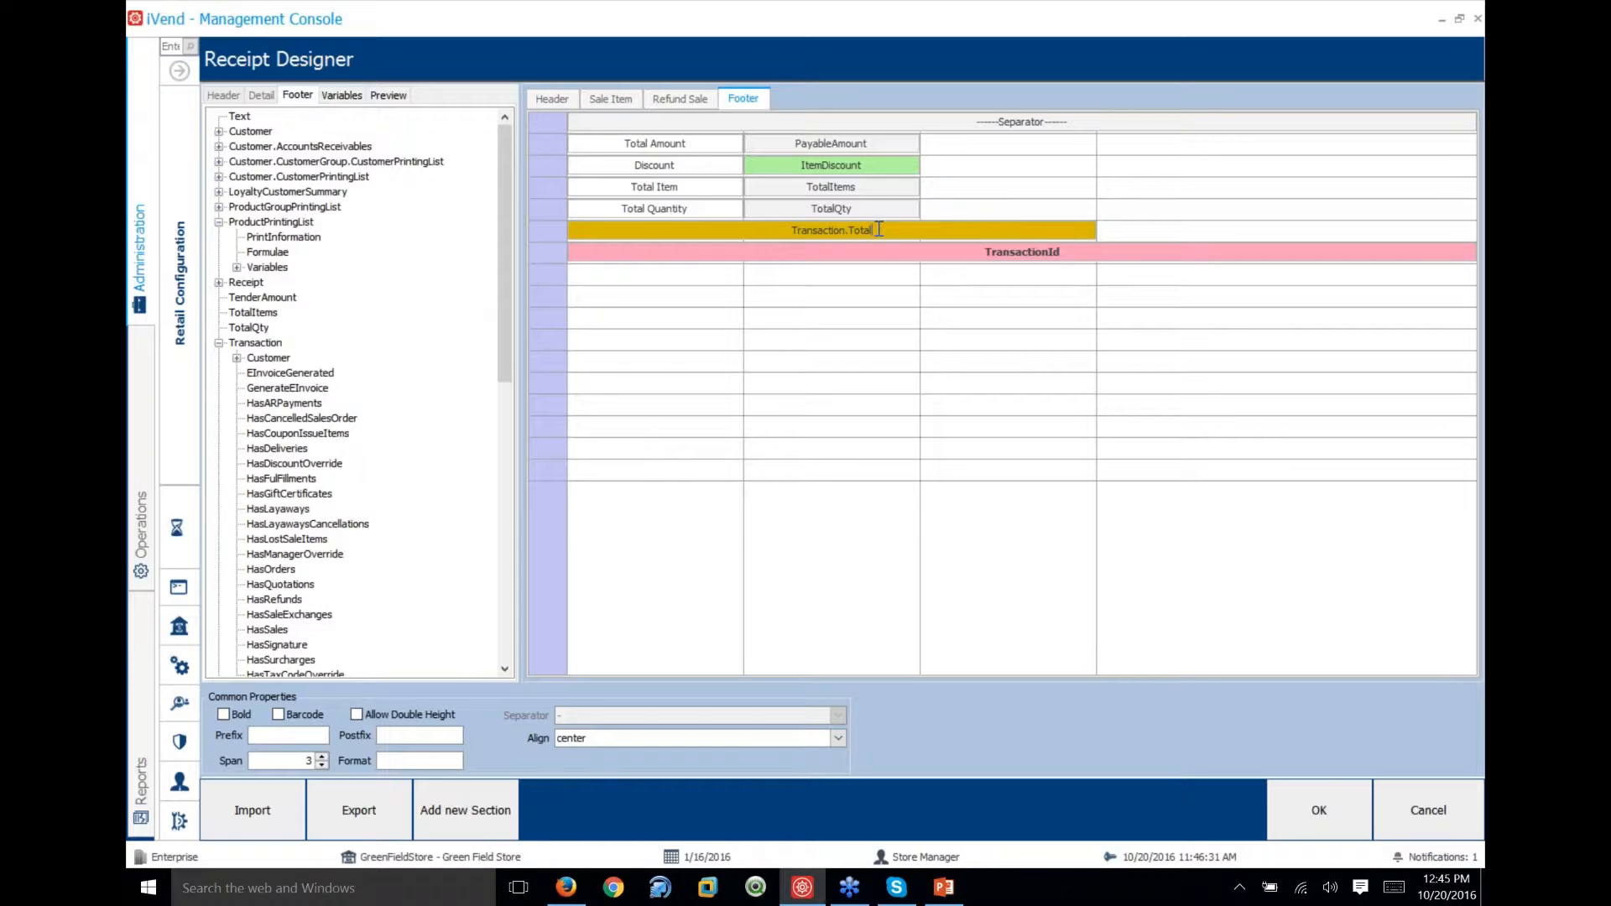
# Change the content of the Transaction.Total footer field to Transaction.SubToal
pyautogui.press('BackSpace')
pyautogui.press('BackSpace')
pyautogui.press('BackSpace')
pyautogui.press('BackSpace')
pyautogui.press('BackSpace')
pyautogui.write('Su')
pyautogui.write('bTot')
pyautogui.press('BackSpace')
pyautogui.press('BackSpace')
pyautogui.press('BackSpace')
pyautogui.write('Toa')
pyautogui.click(759, 251)
pyautogui.click(784, 229)
pyautogui.rightClick(784, 229)
pyautogui.click(719, 279)
# Preview the receipt to check how the Transaction.SubToal field prints, and return to the footer fields
pyautogui.click(384, 95)
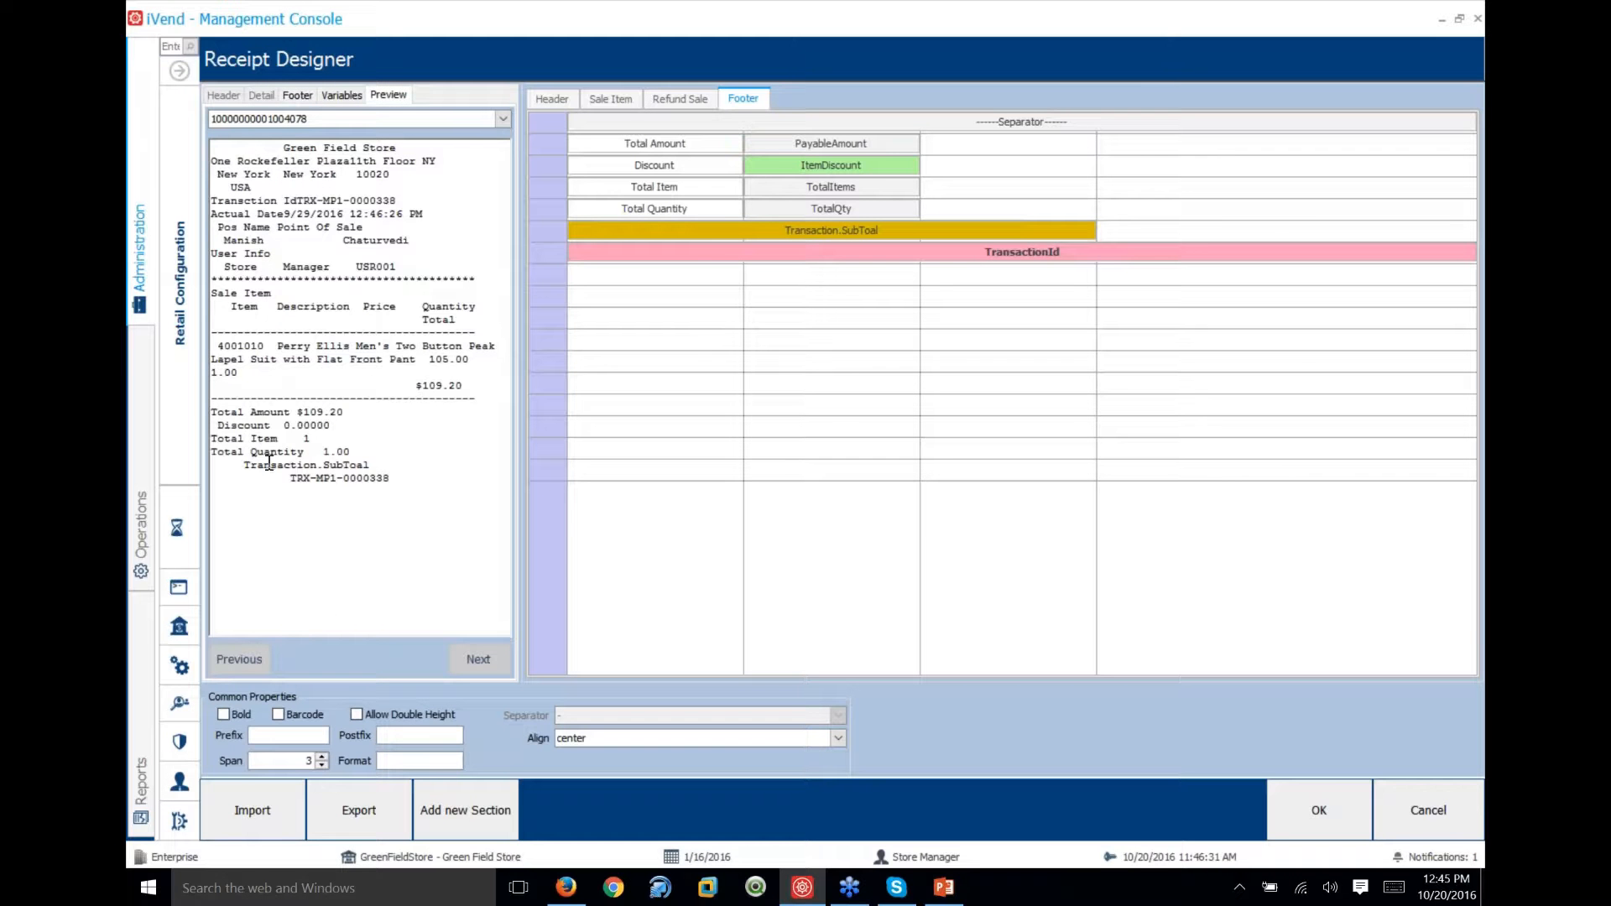
pyautogui.click(340, 97)
pyautogui.click(299, 96)
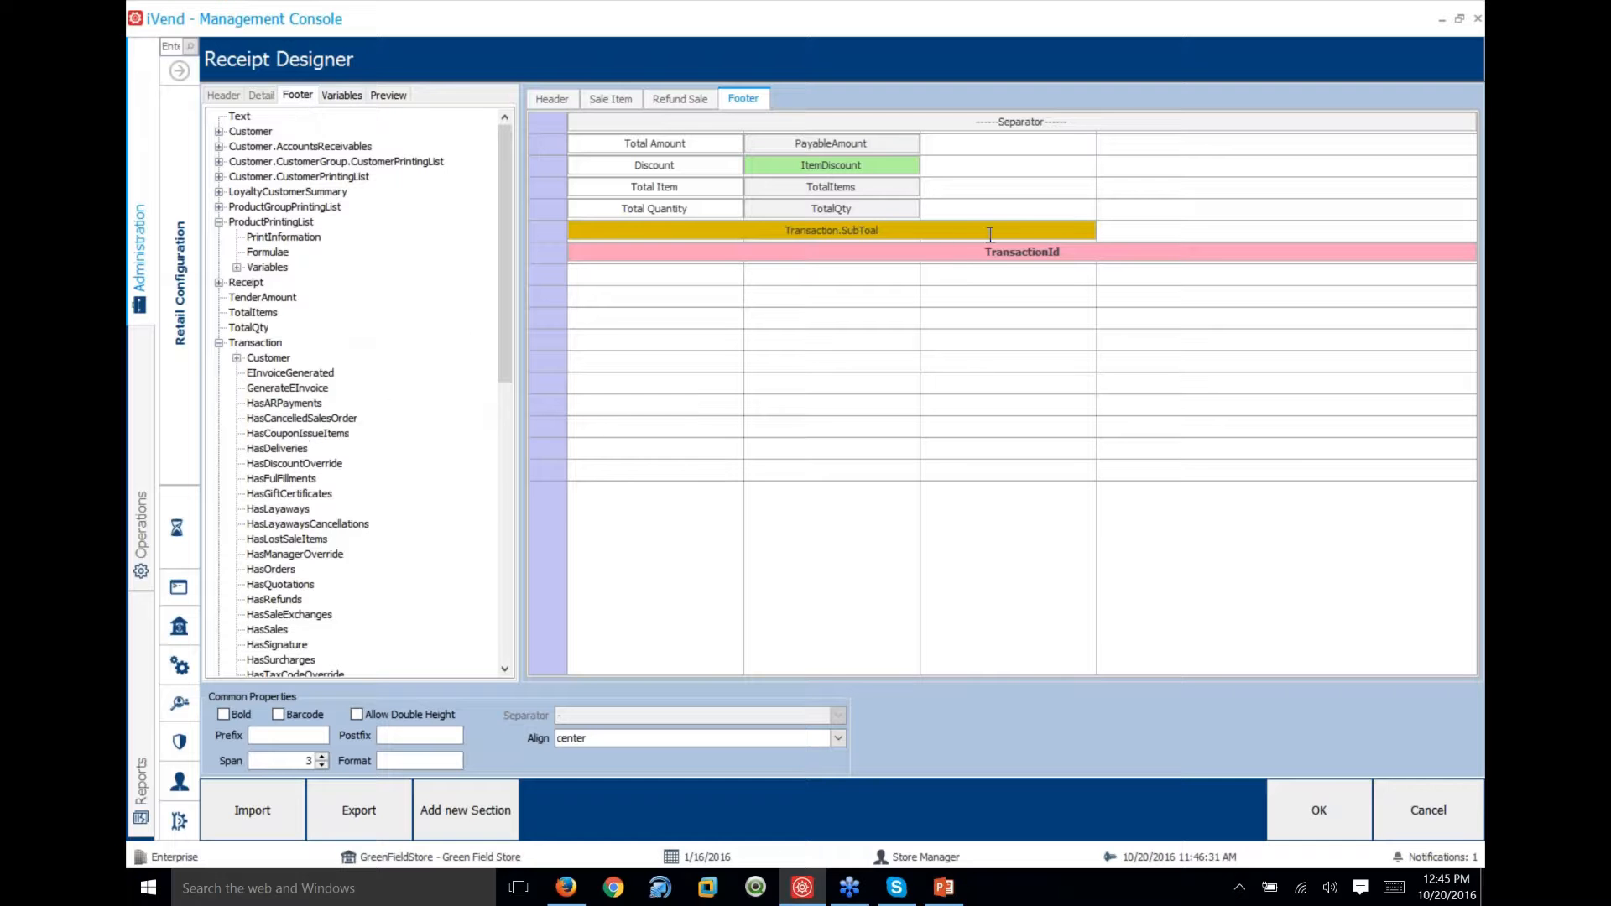
# Correct the misspelled footer field below Total Quantity so it reads Transaction.SubTotal
pyautogui.click(929, 236)
pyautogui.write('a')
pyautogui.press('BackSpace')
pyautogui.press('BackSpace')
pyautogui.press('BackSpace')
pyautogui.write('tal')
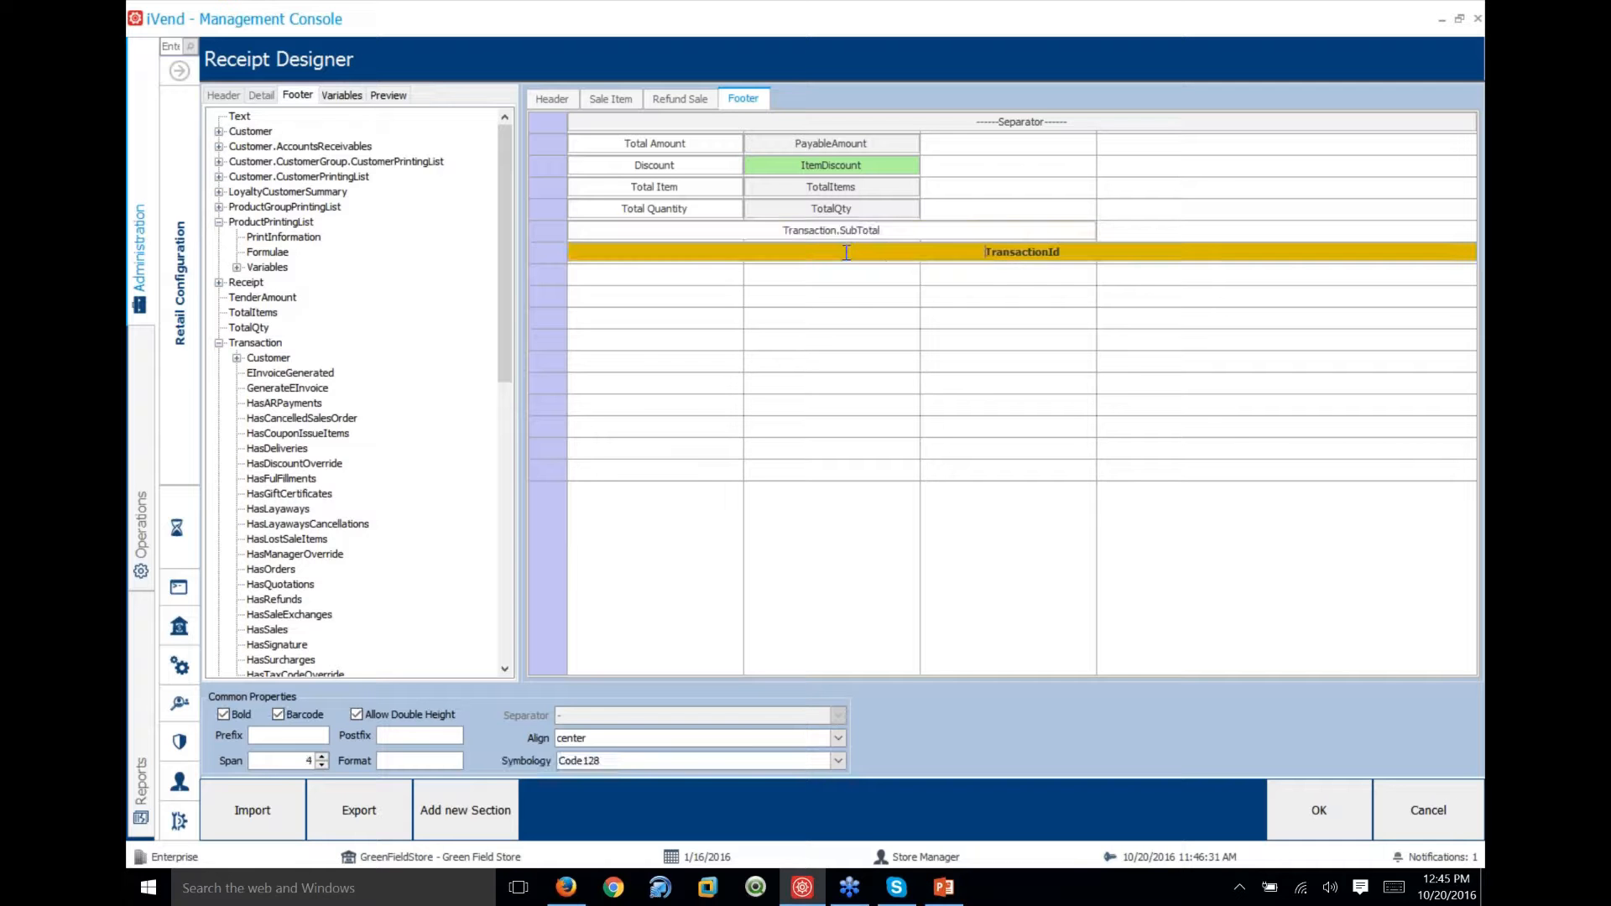
pyautogui.click(342, 98)
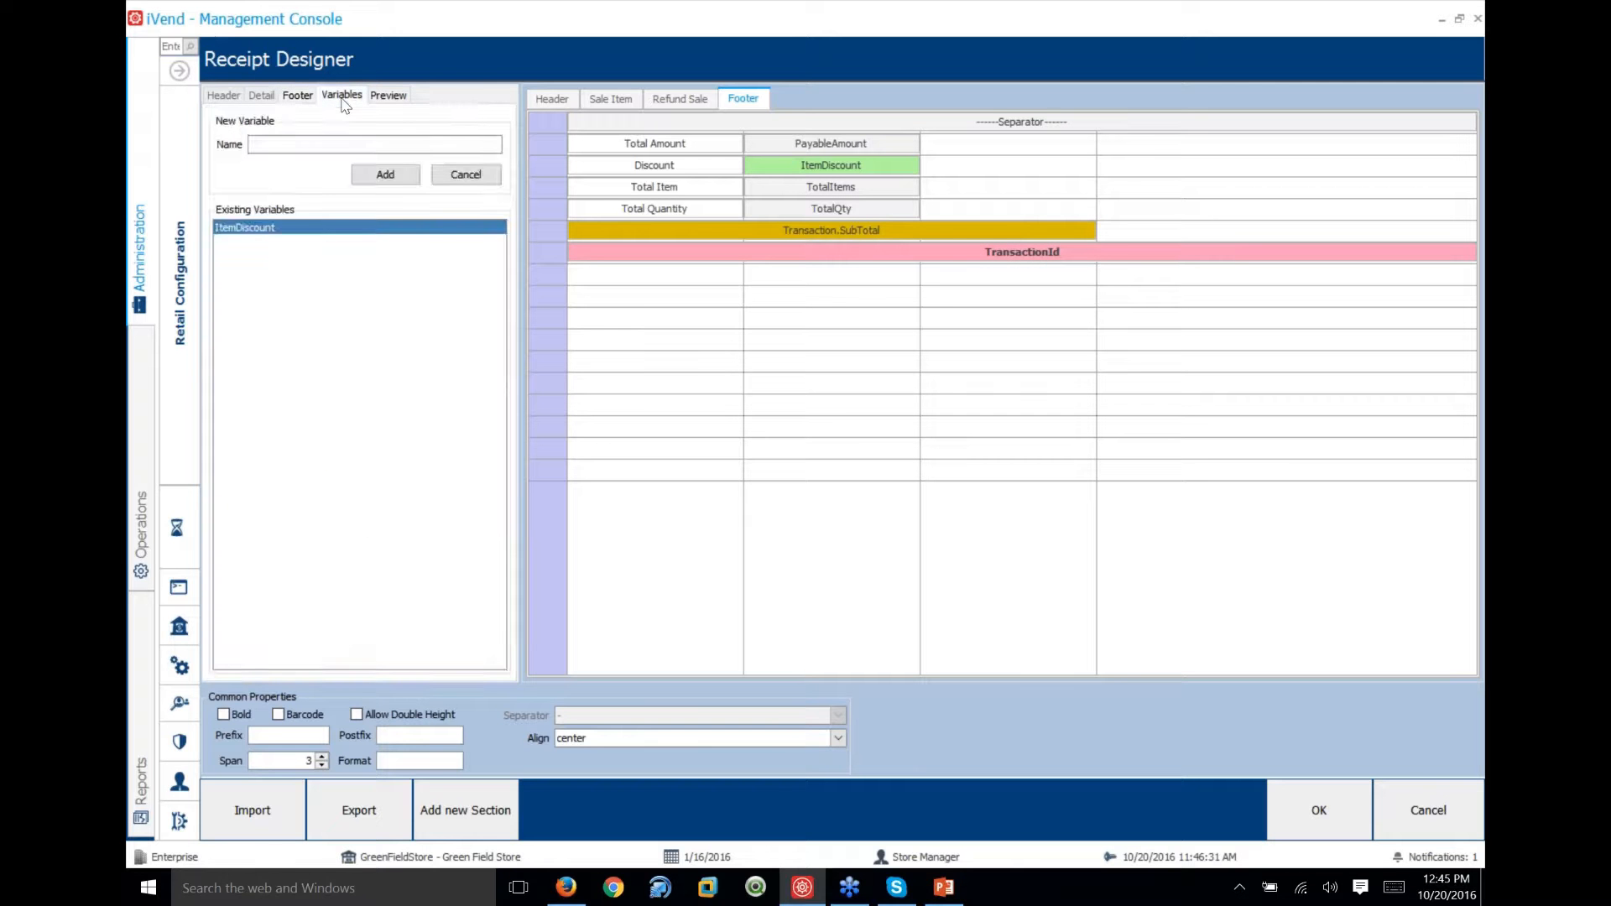
pyautogui.click(297, 94)
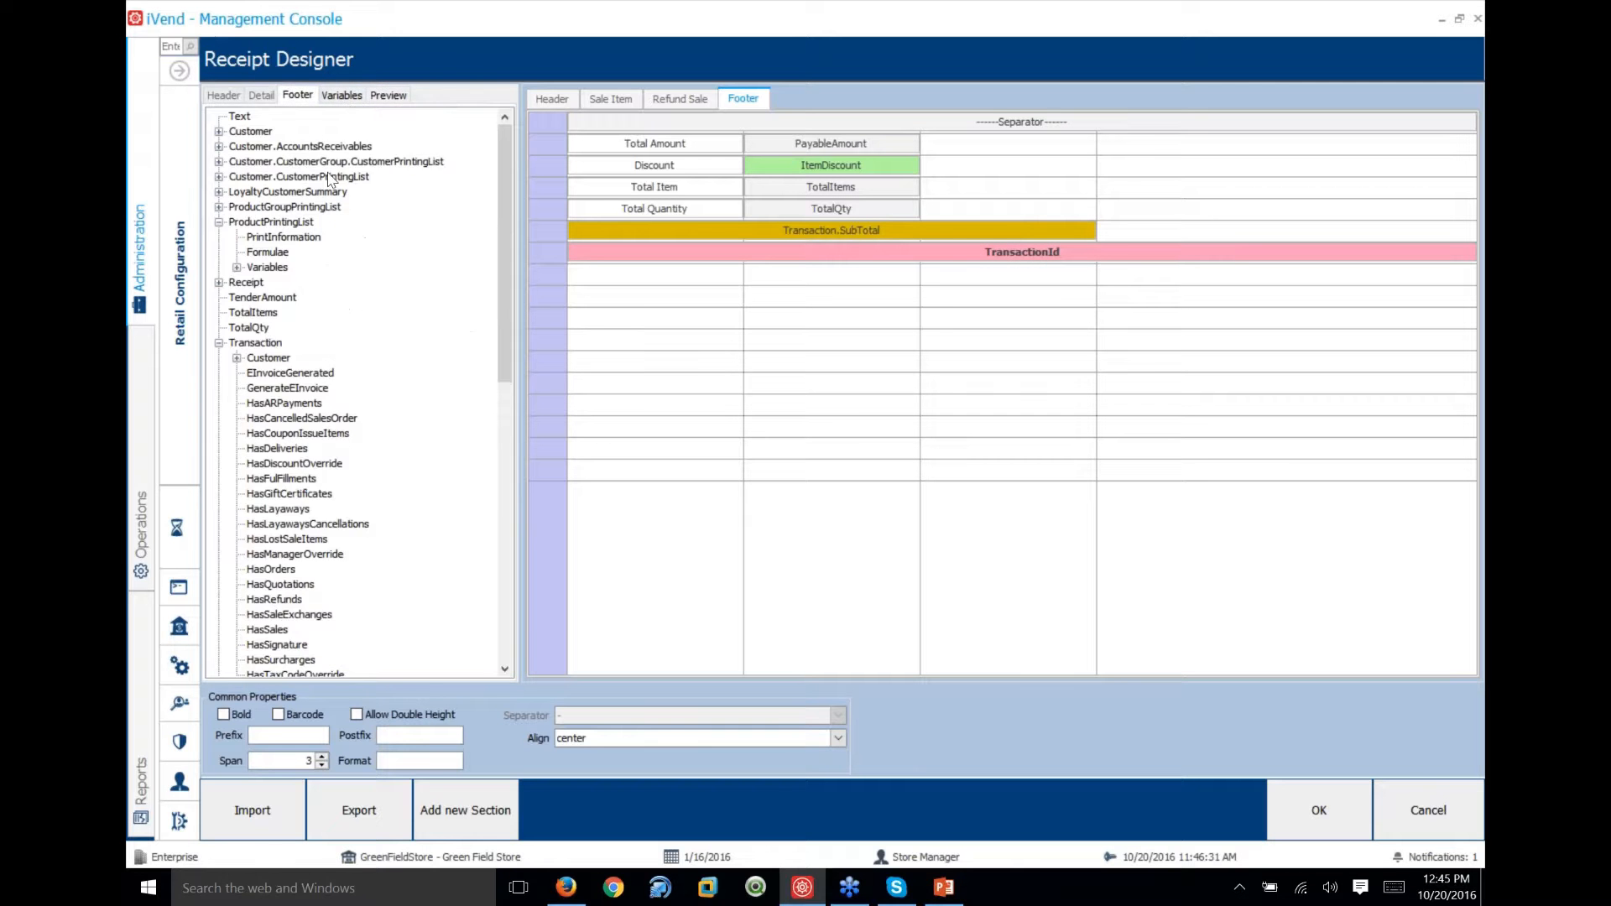
pyautogui.doubleClick(872, 228)
pyautogui.click(886, 228)
pyautogui.moveTo(780, 230); pyautogui.dragTo(900, 229)
pyautogui.click(888, 228)
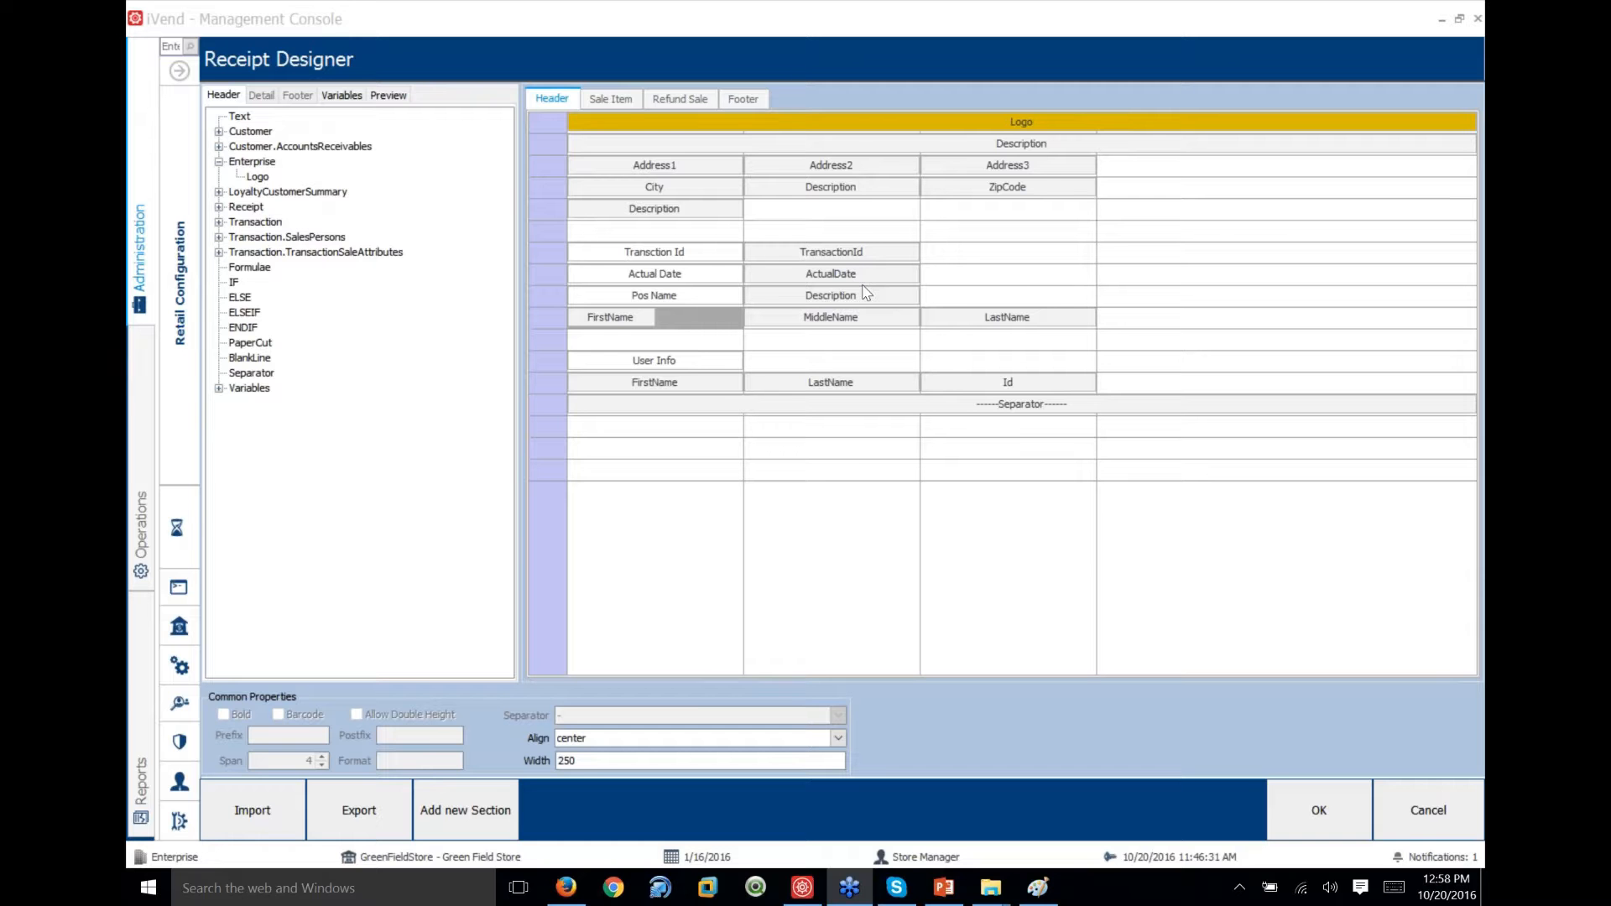
# Accept the receipt design and review the full document data XML of the New Tr receipt
pyautogui.click(1307, 818)
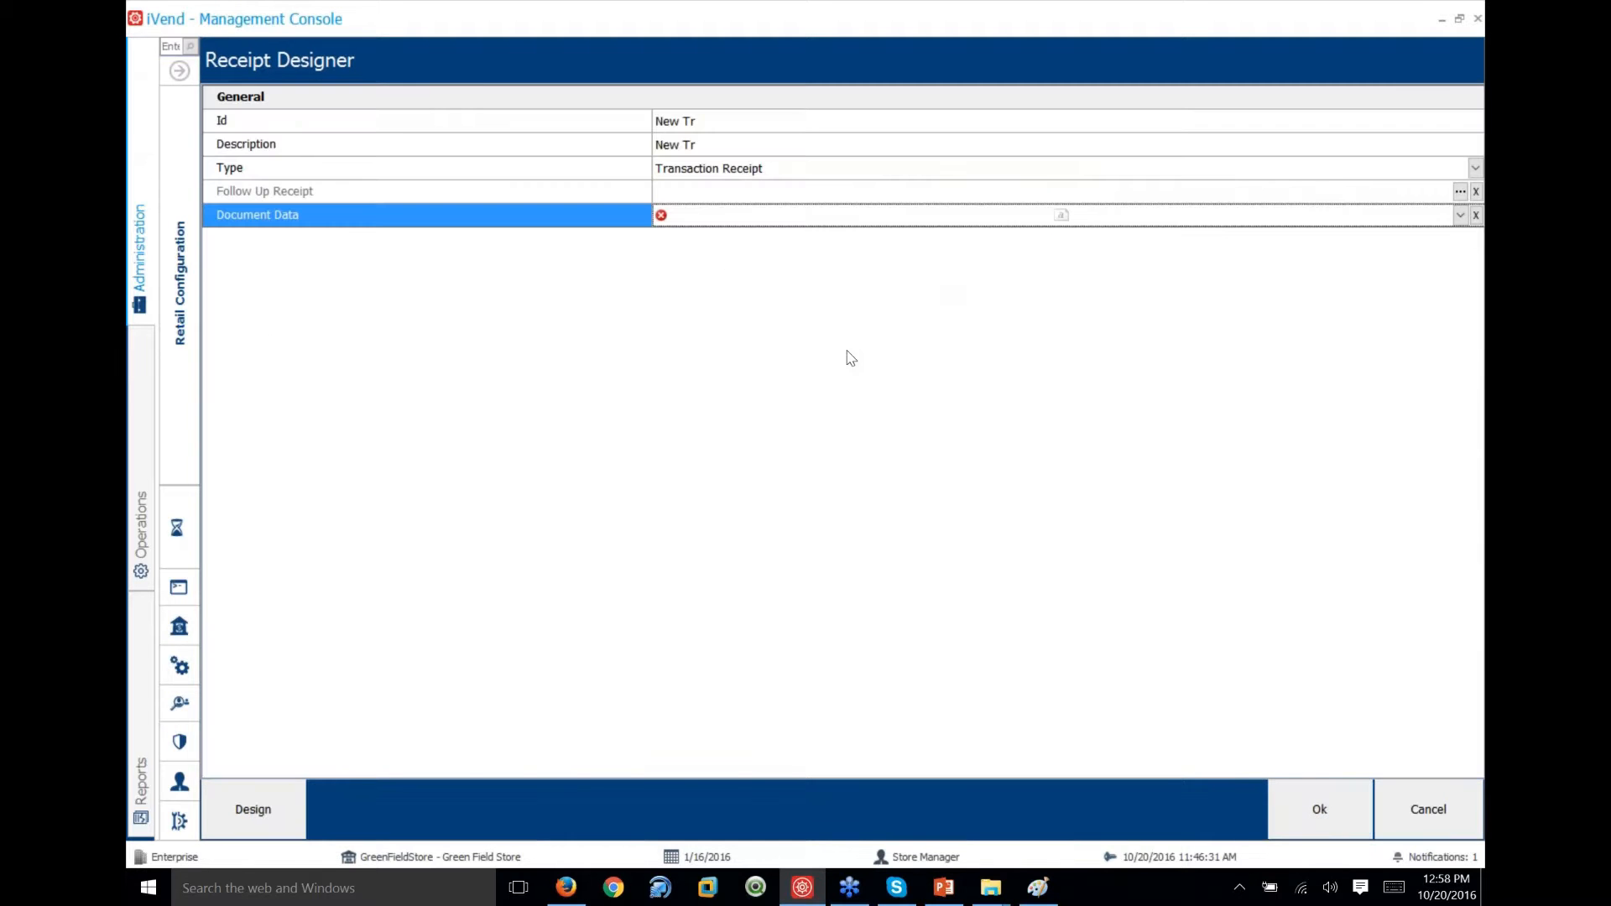
pyautogui.click(1053, 216)
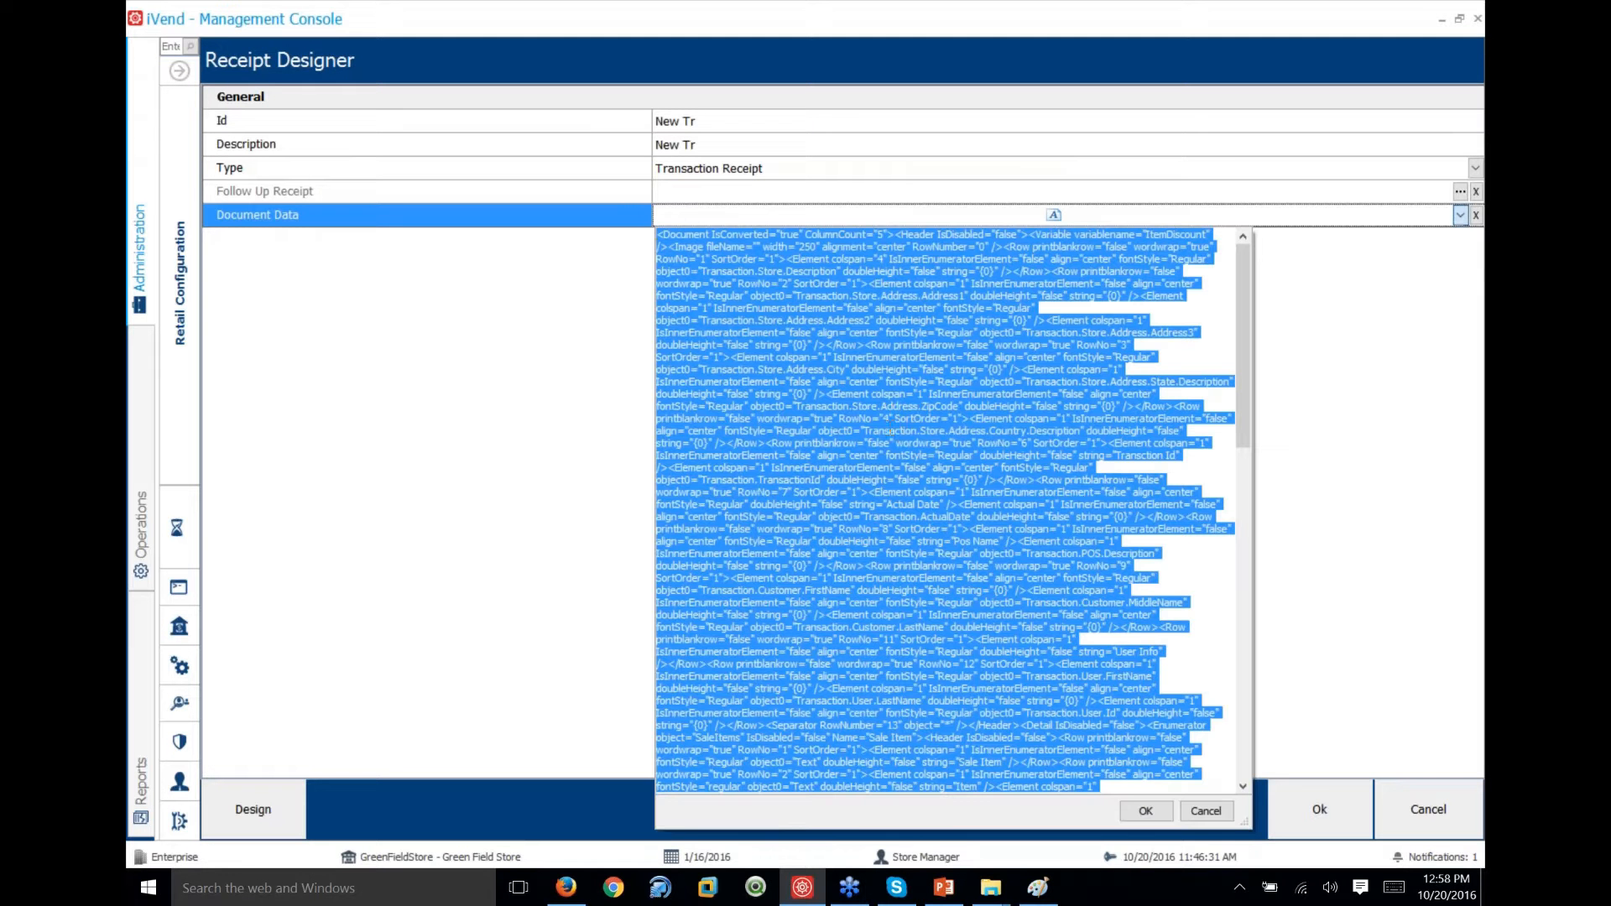
pyautogui.scroll(-10, 889, 428)
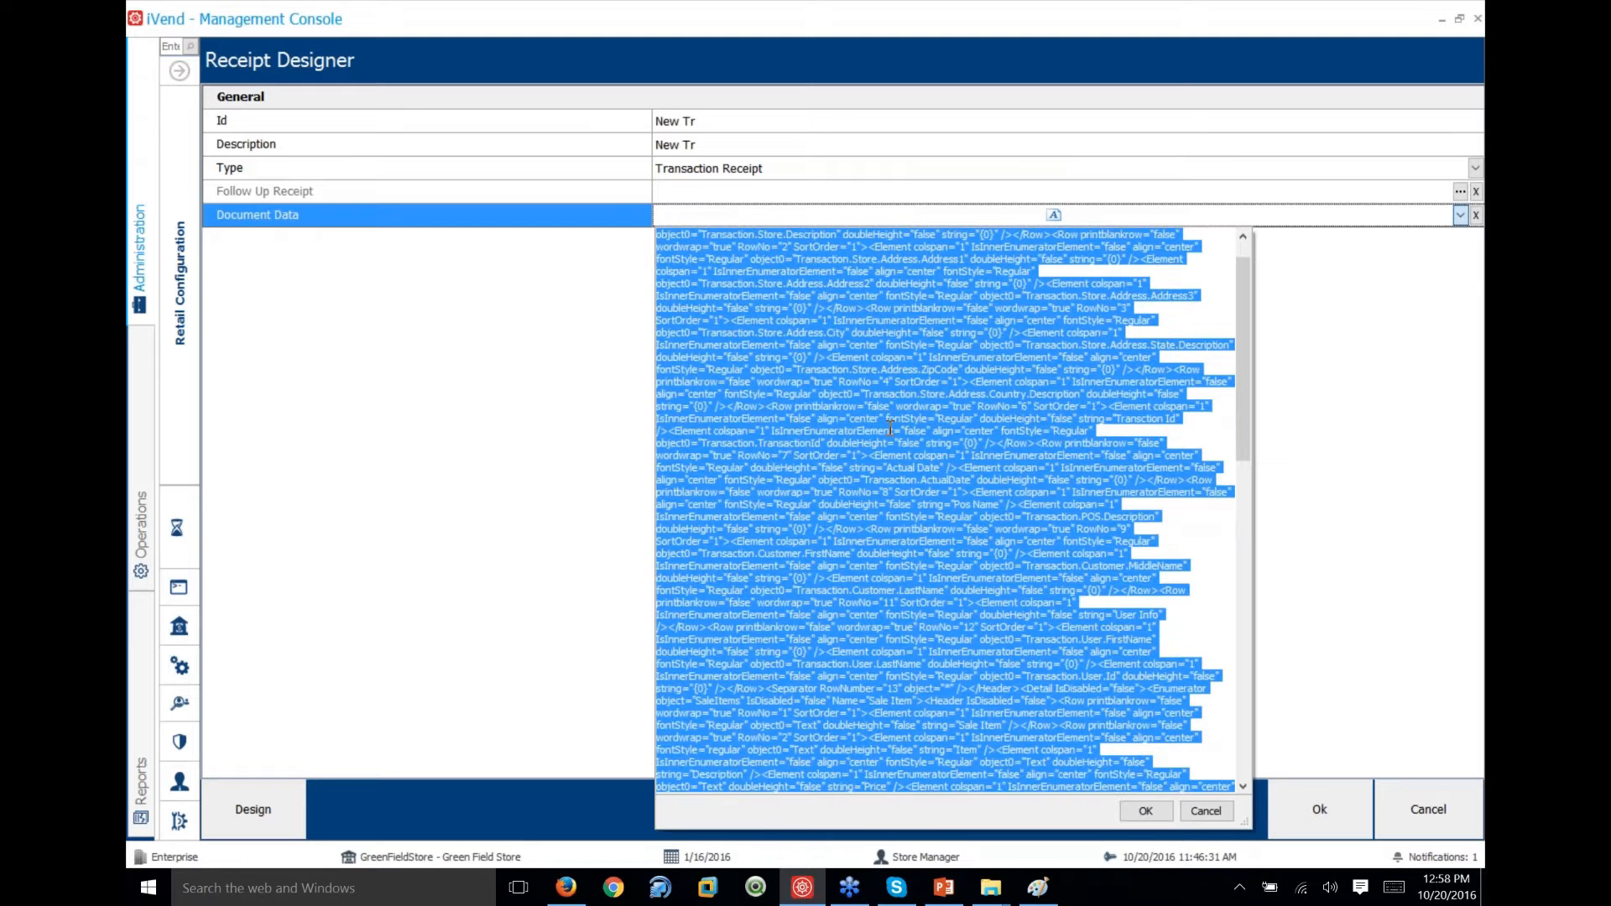
pyautogui.scroll(-13, 889, 428)
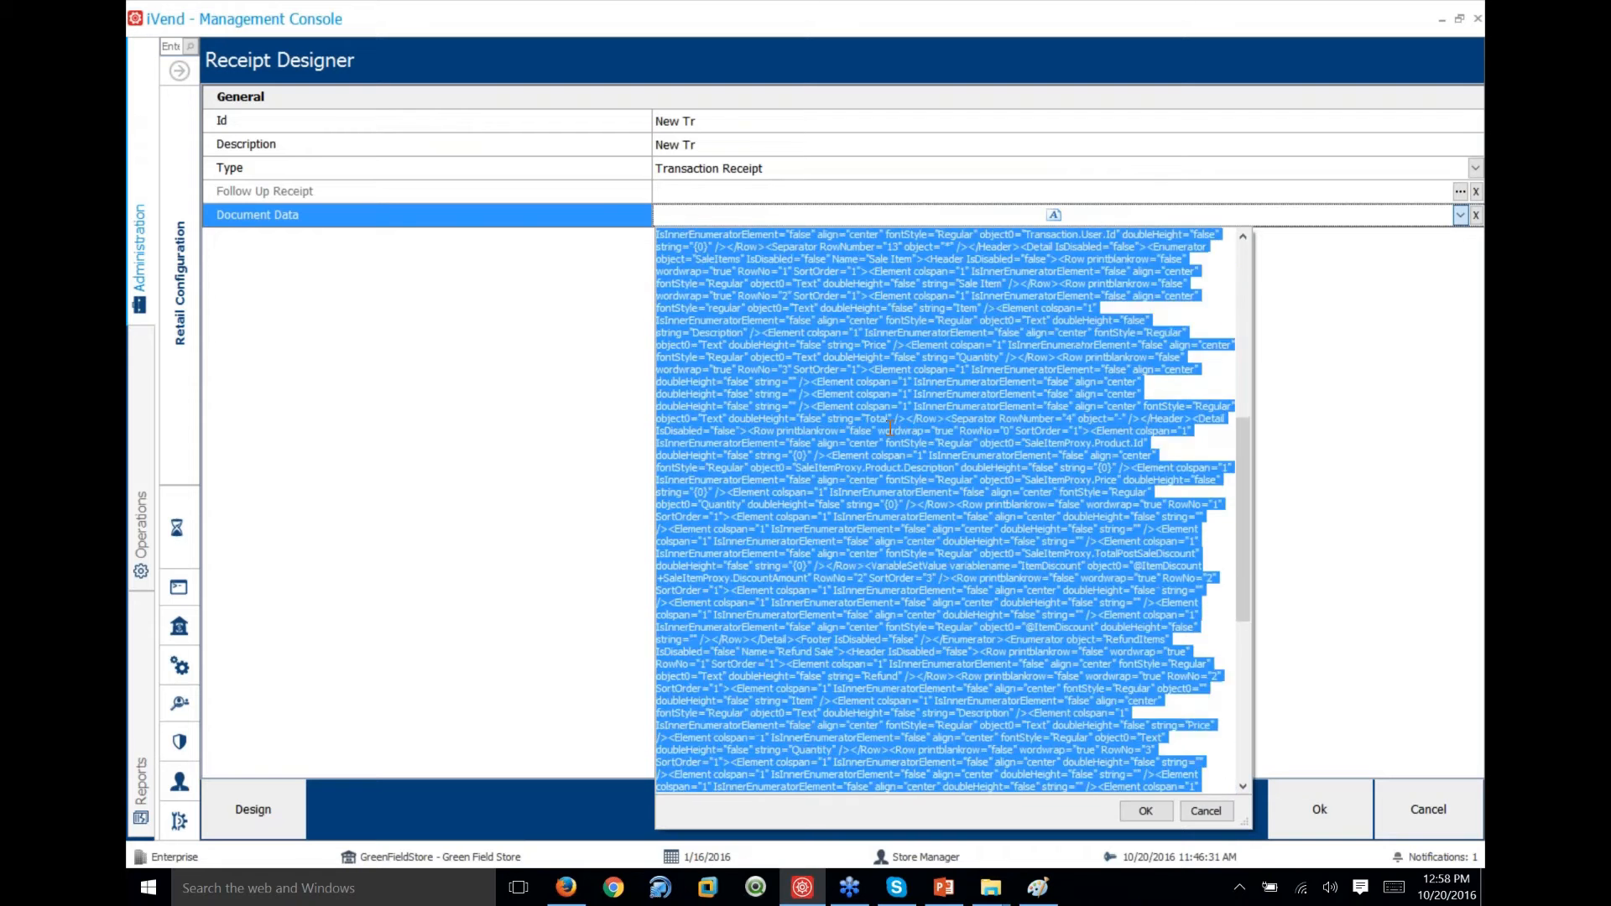
pyautogui.scroll(-1, 890, 428)
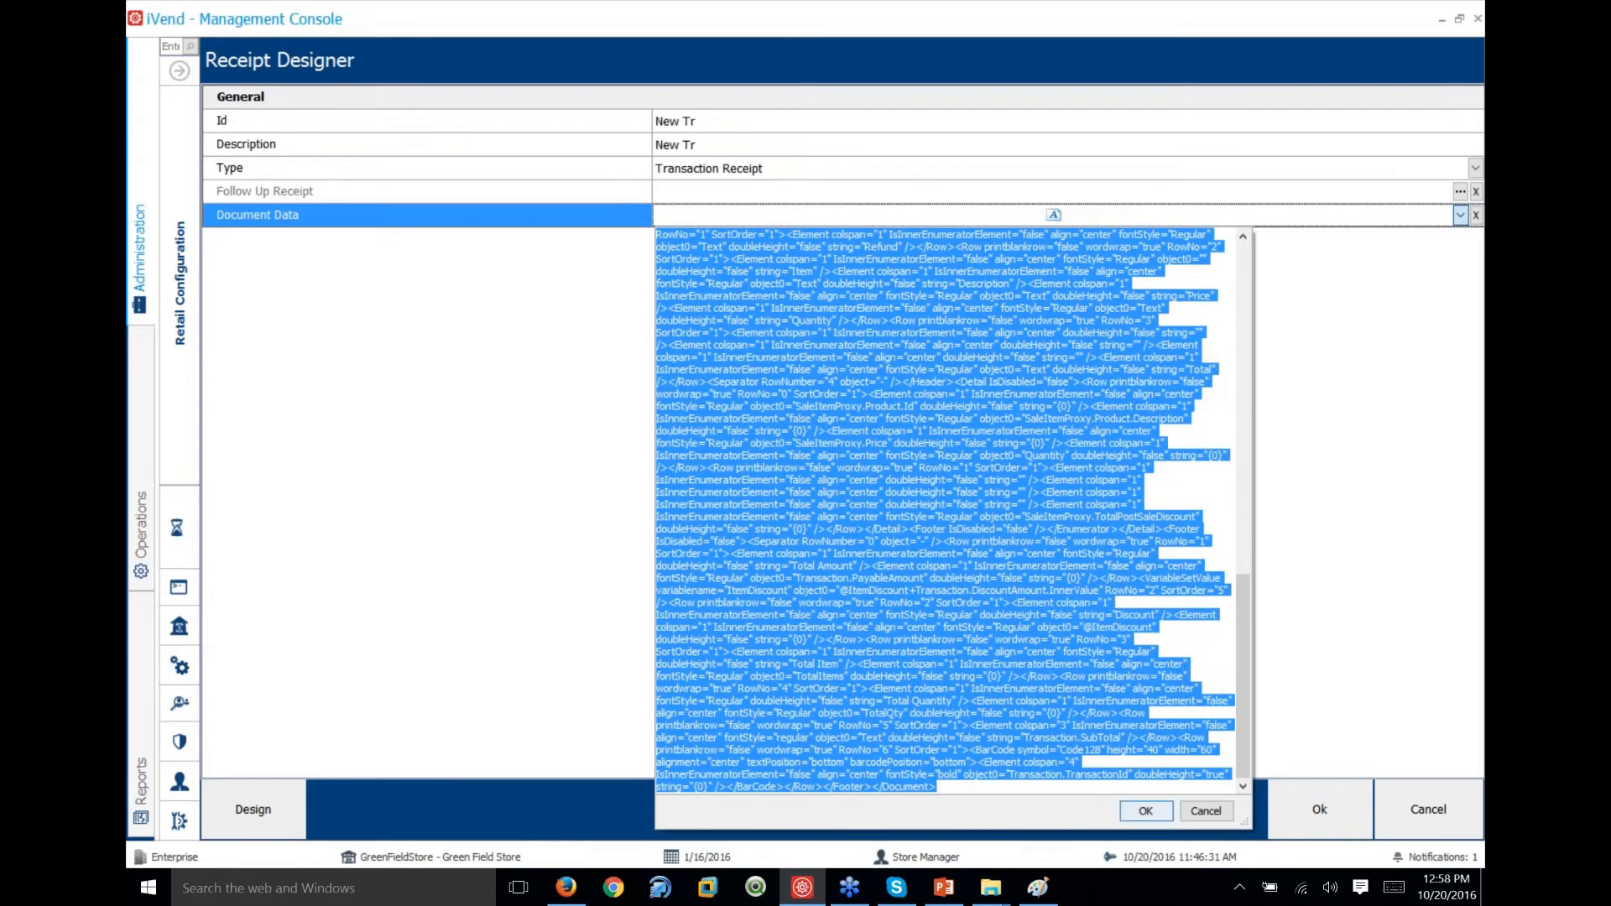
pyautogui.click(1146, 812)
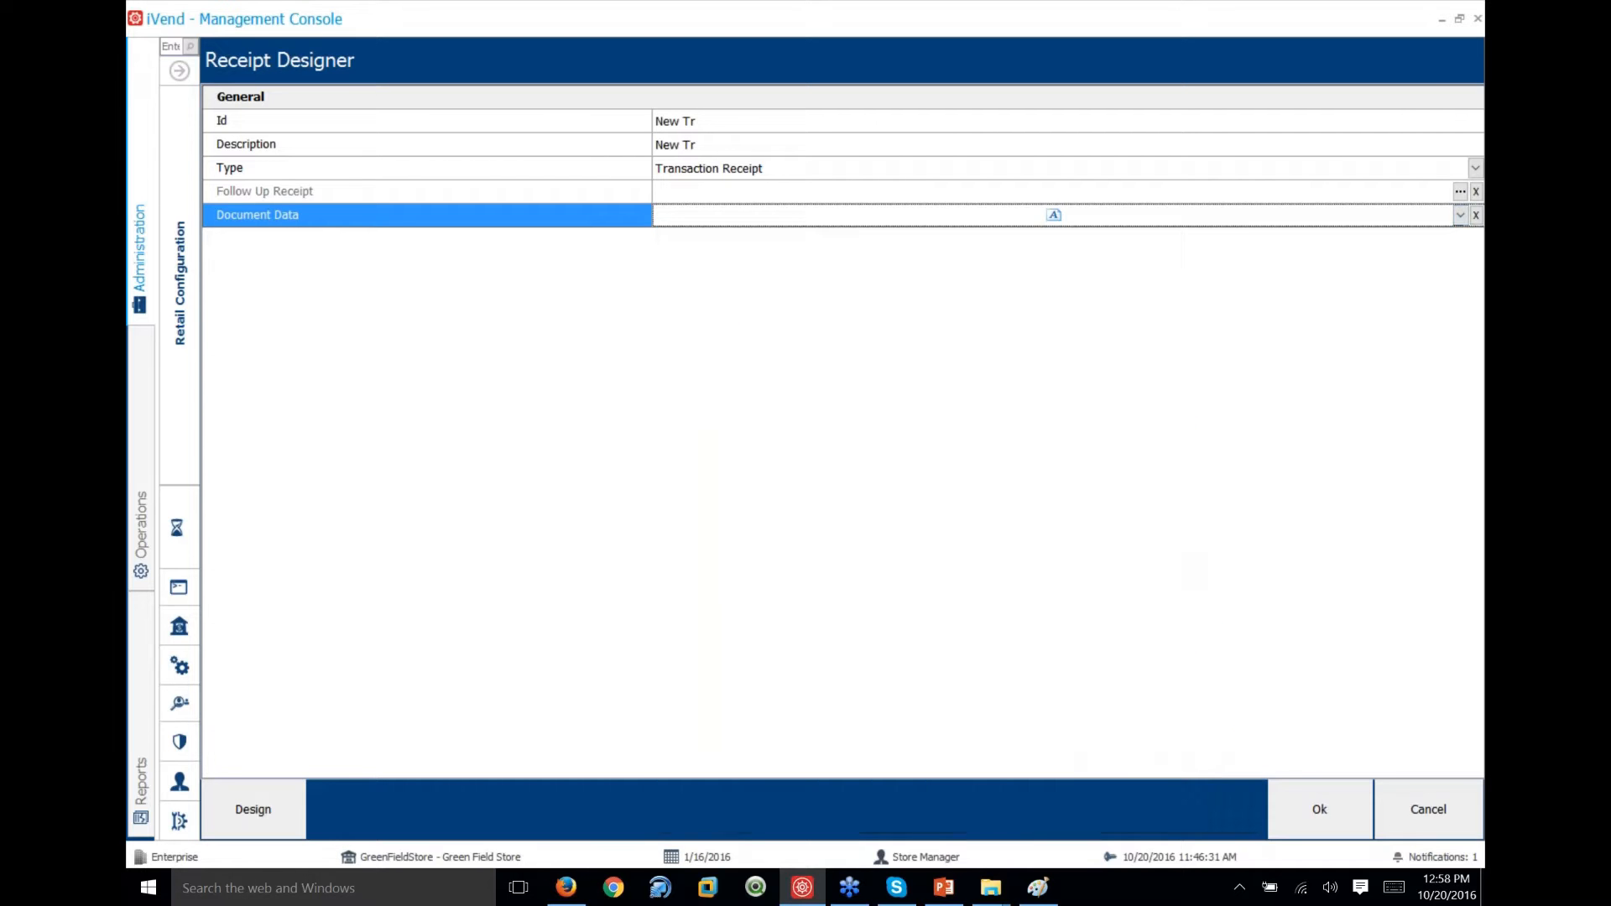
# Save the New Tr receipt and close the receipt search
pyautogui.click(1301, 793)
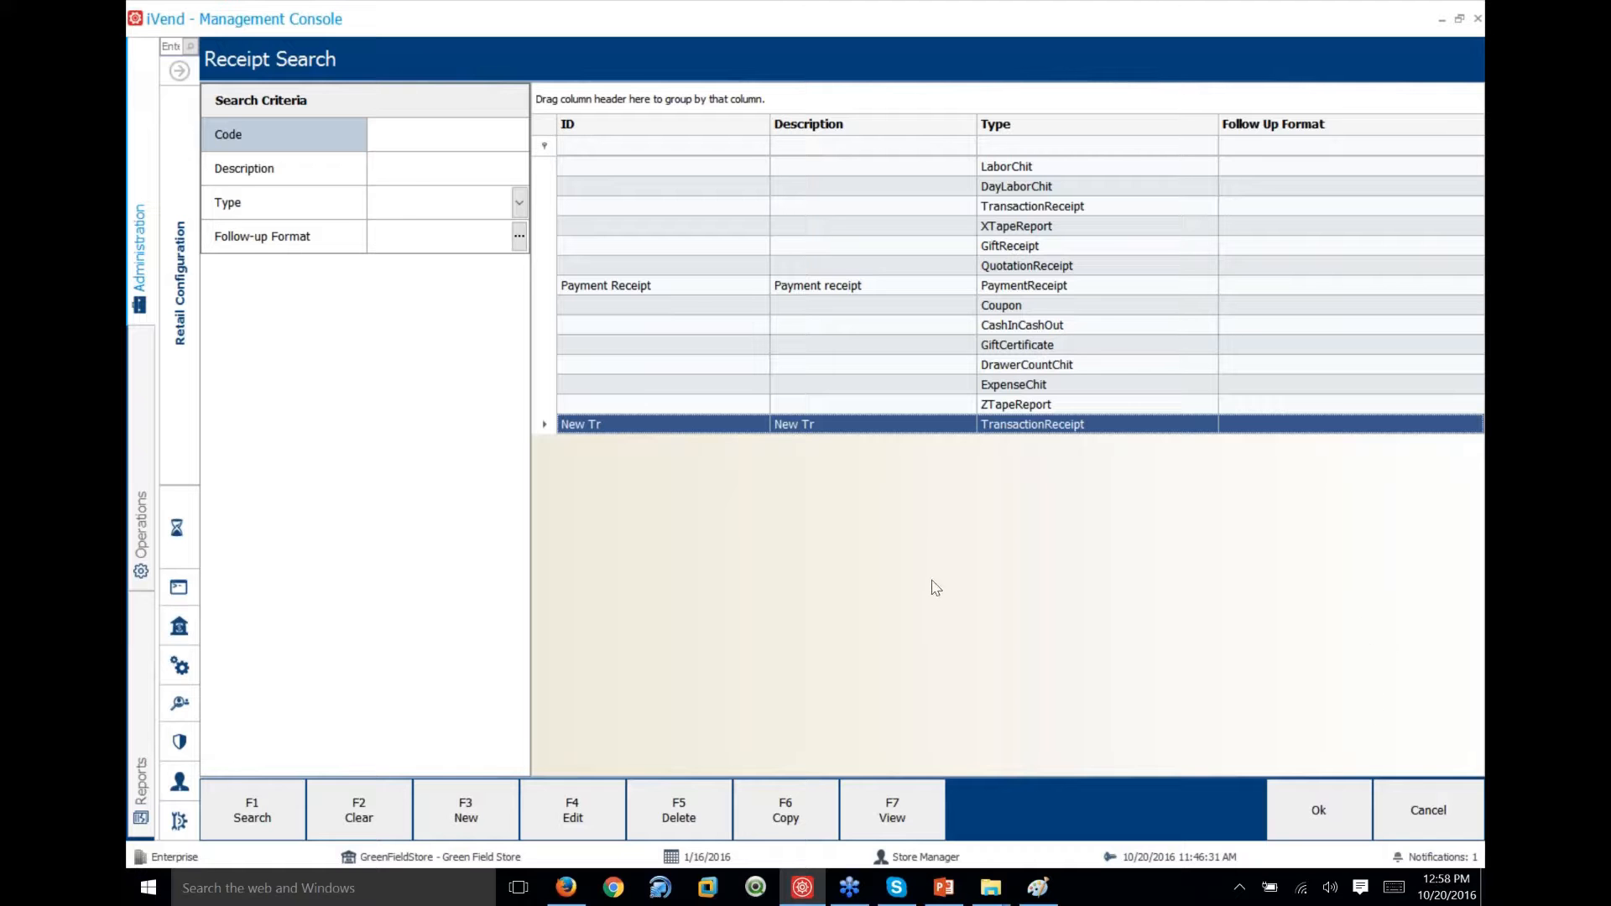
pyautogui.click(1321, 812)
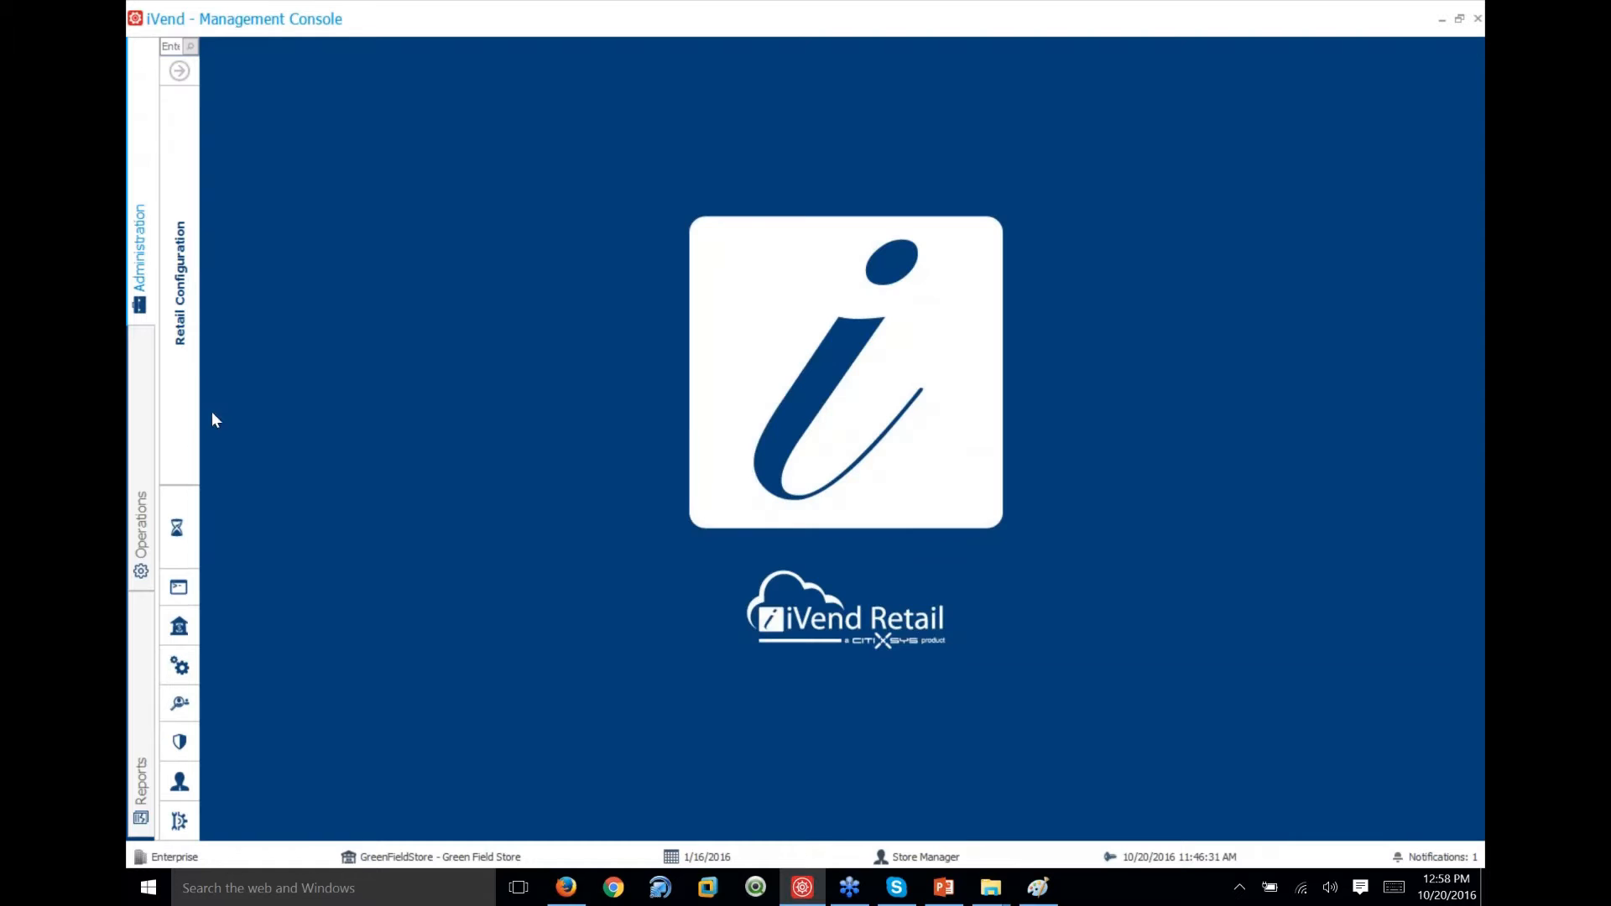
# Open the default print profile DPPRF from the retail configuration and view the data of its Transaction Receipt
pyautogui.click(182, 281)
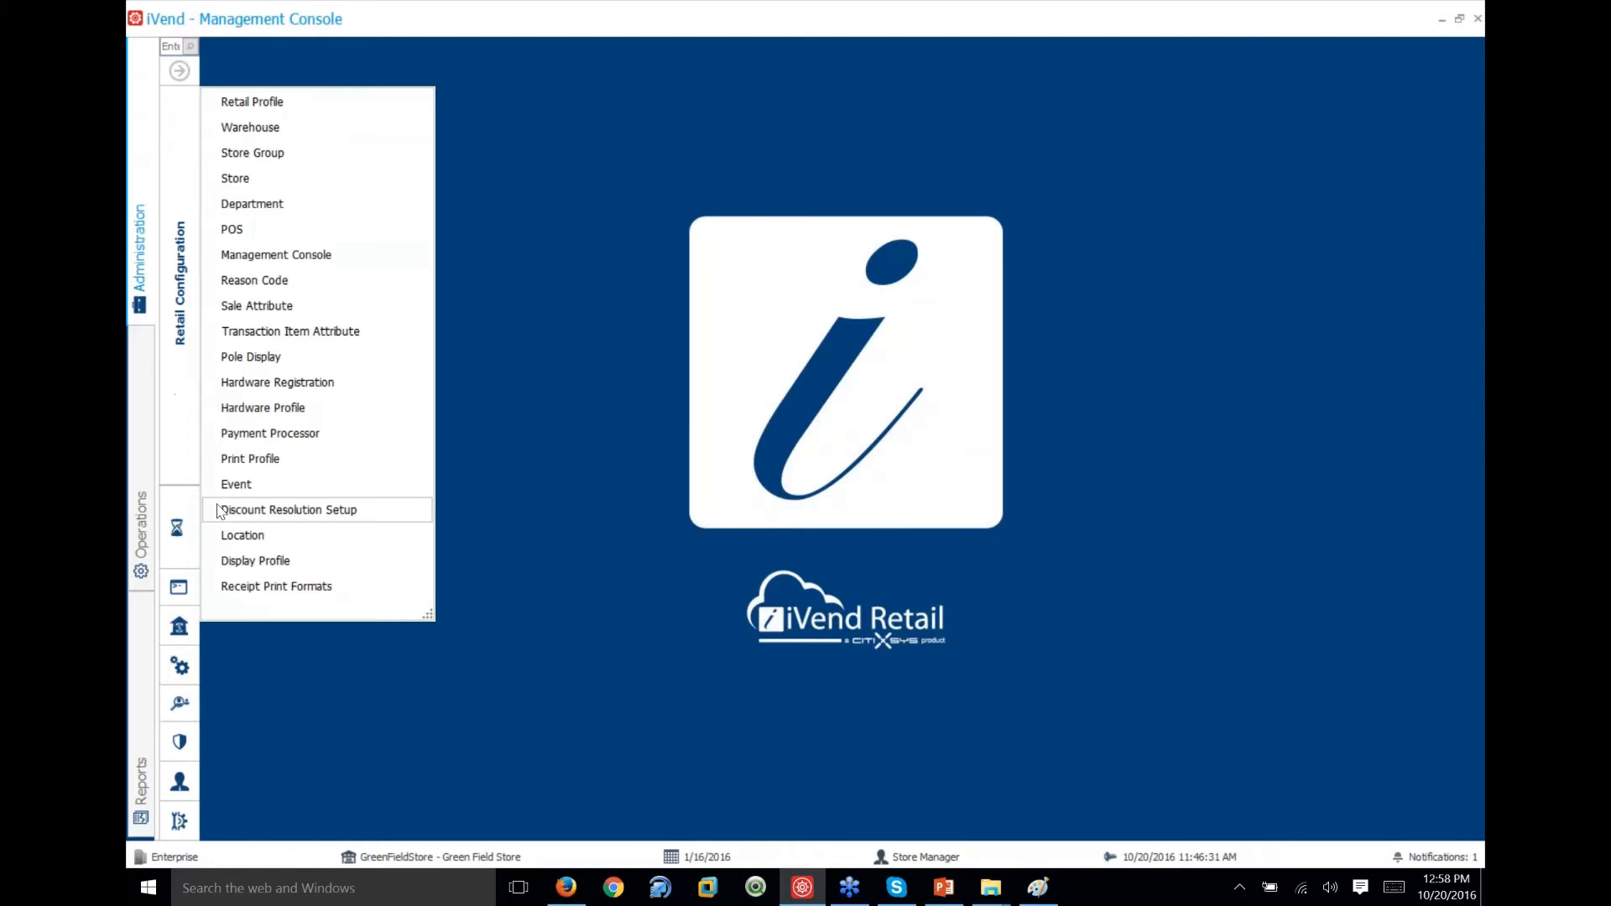
pyautogui.click(248, 457)
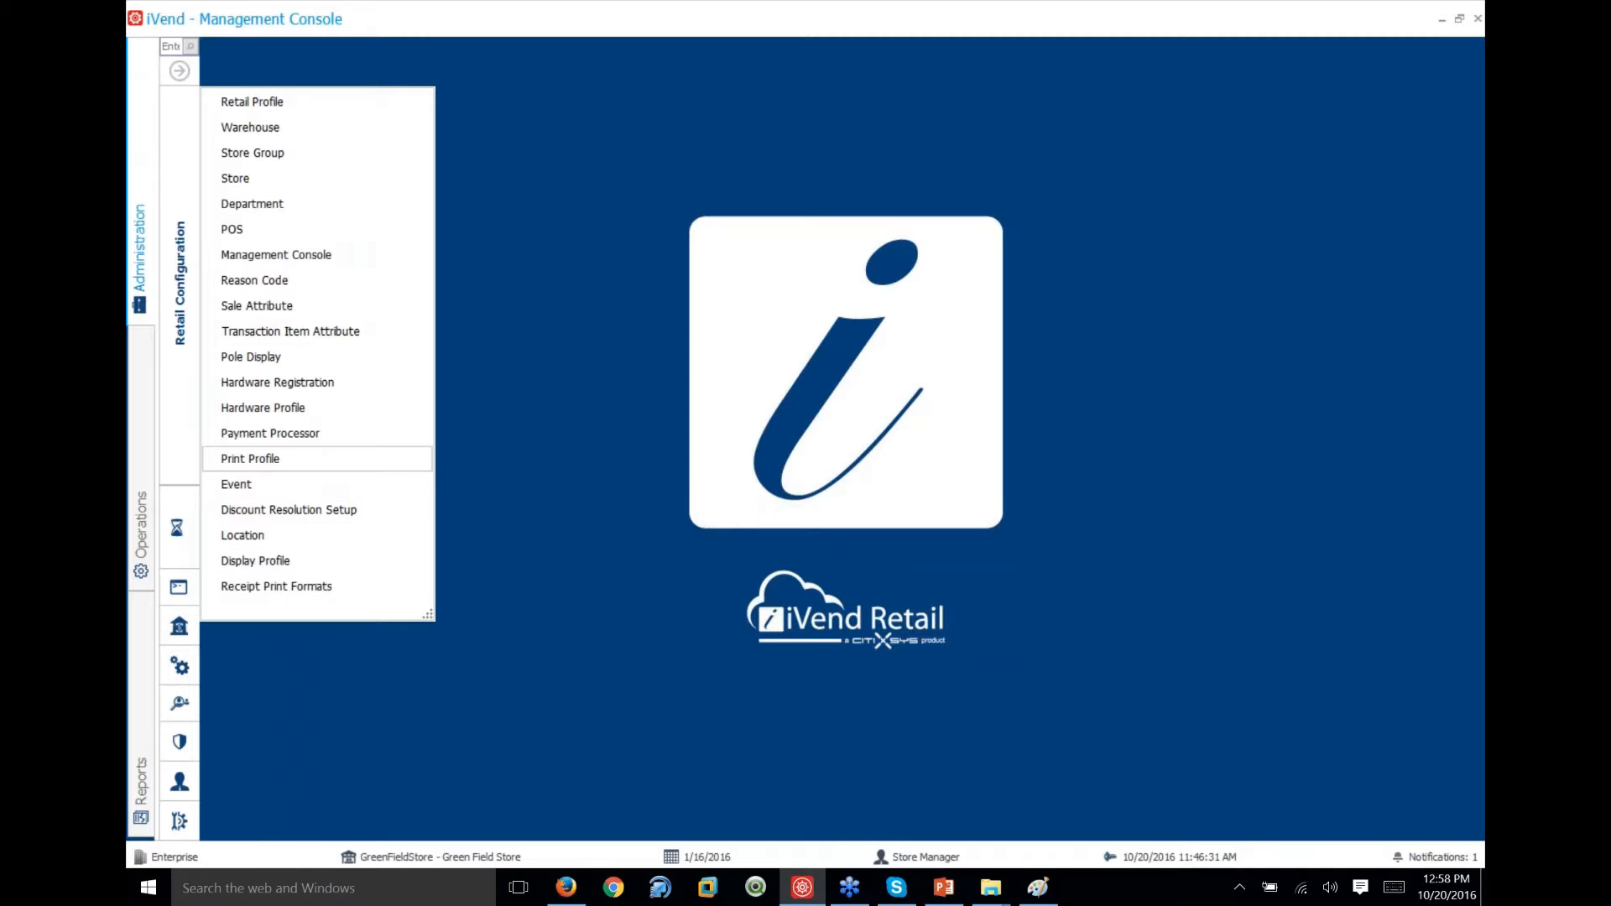
pyautogui.click(709, 168)
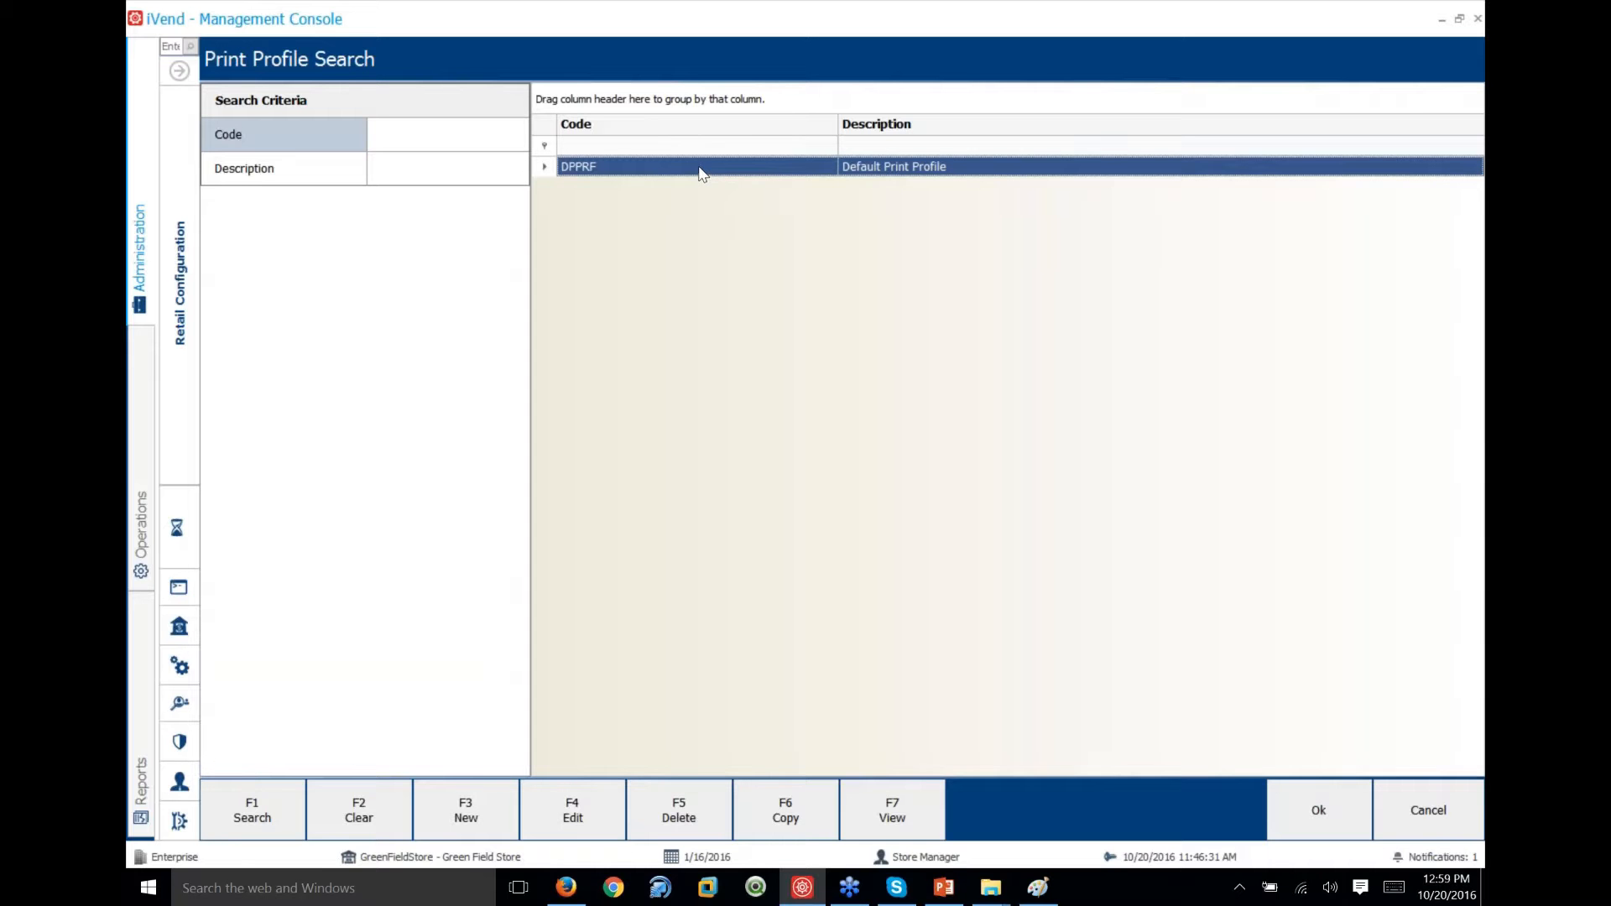
pyautogui.doubleClick(705, 168)
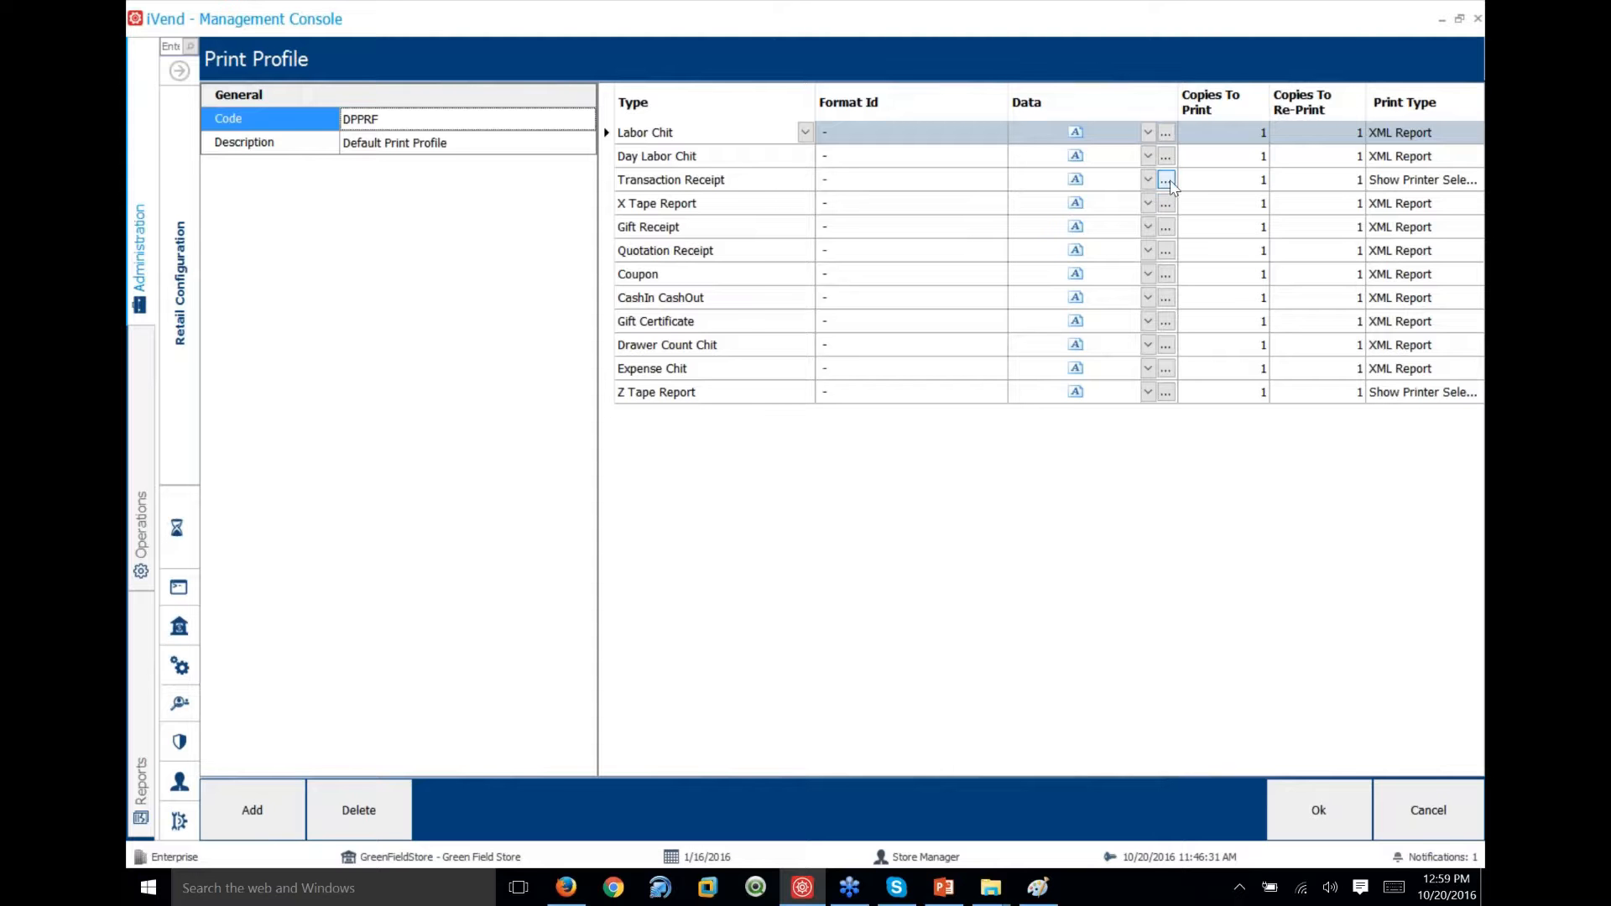
pyautogui.click(1075, 182)
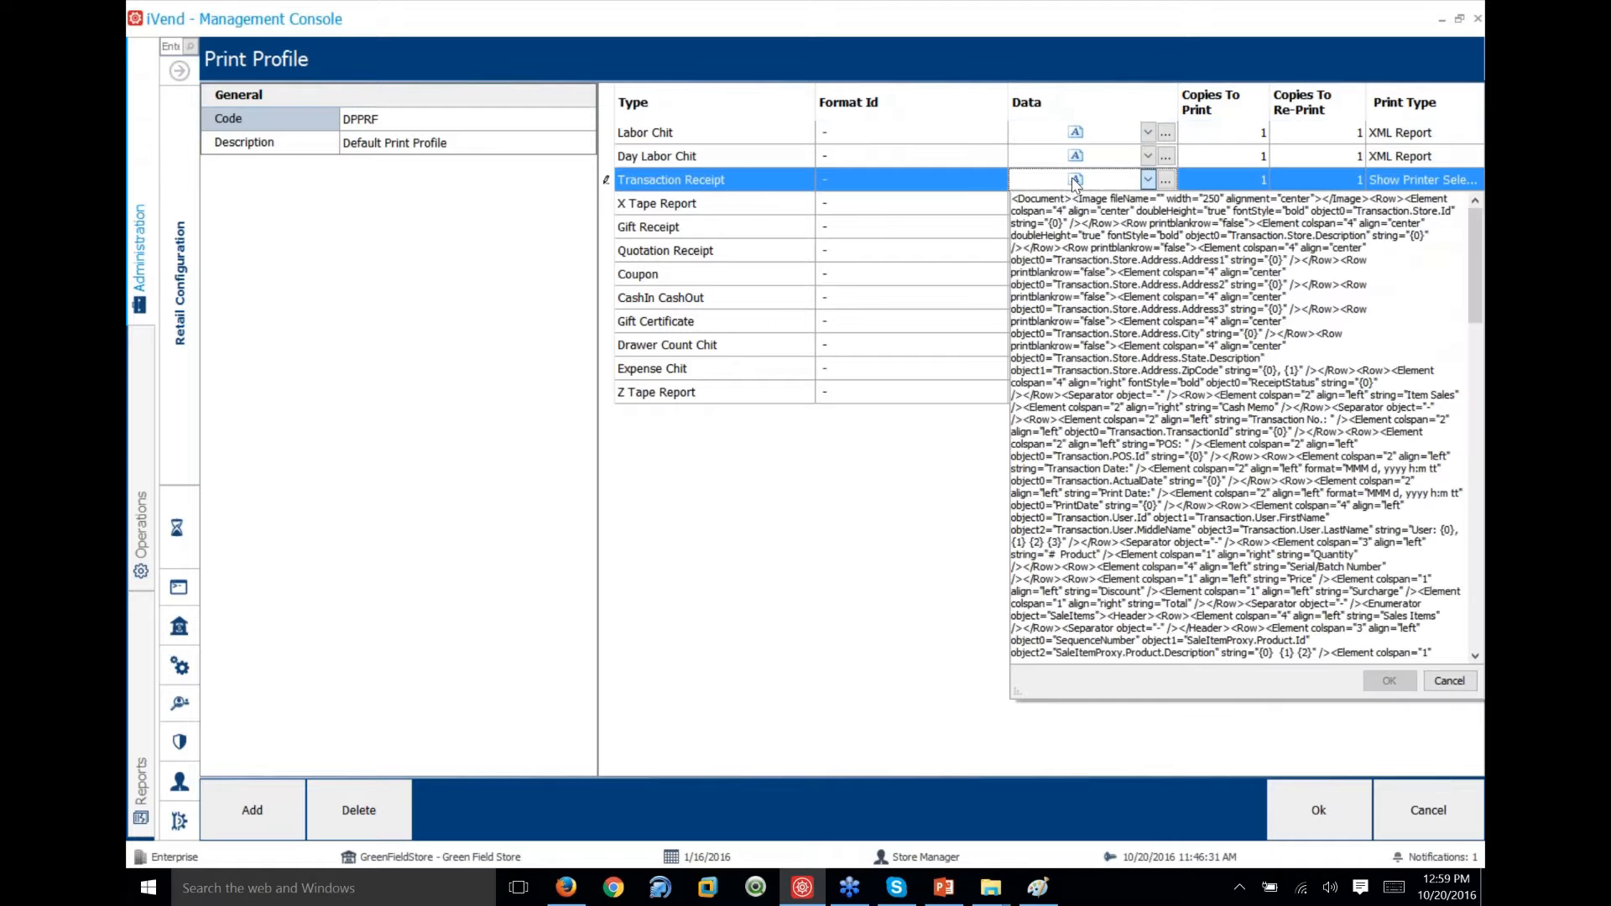
# Assign the New Tr format to the default print profile's Transaction Receipt, save the profile and close the print profile search
pyautogui.click(1167, 182)
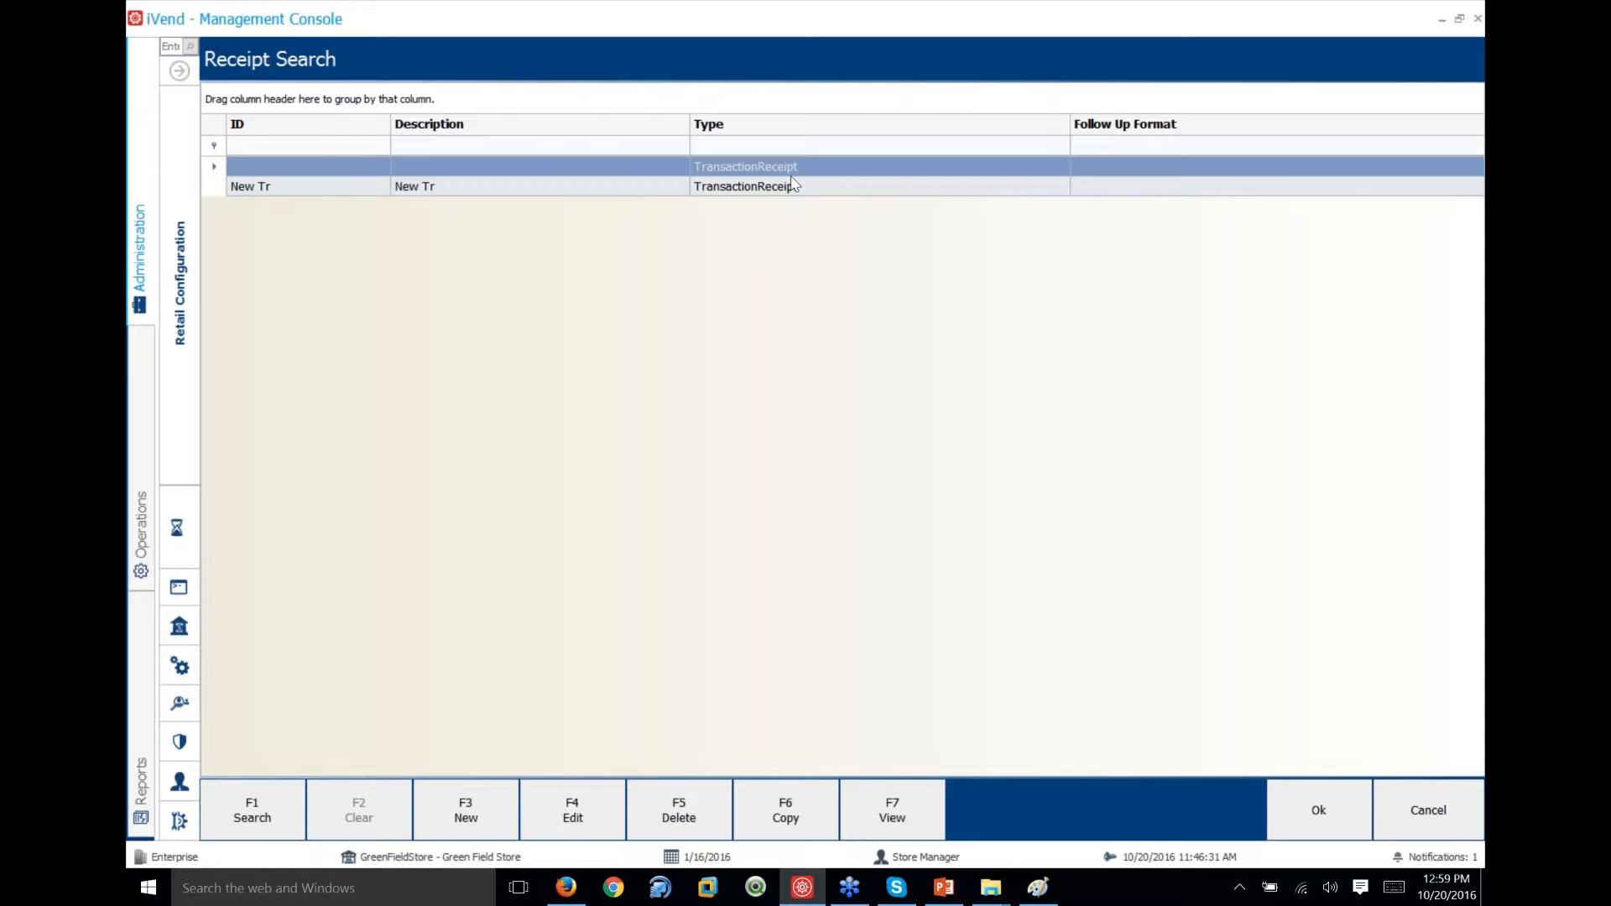
pyautogui.click(735, 170)
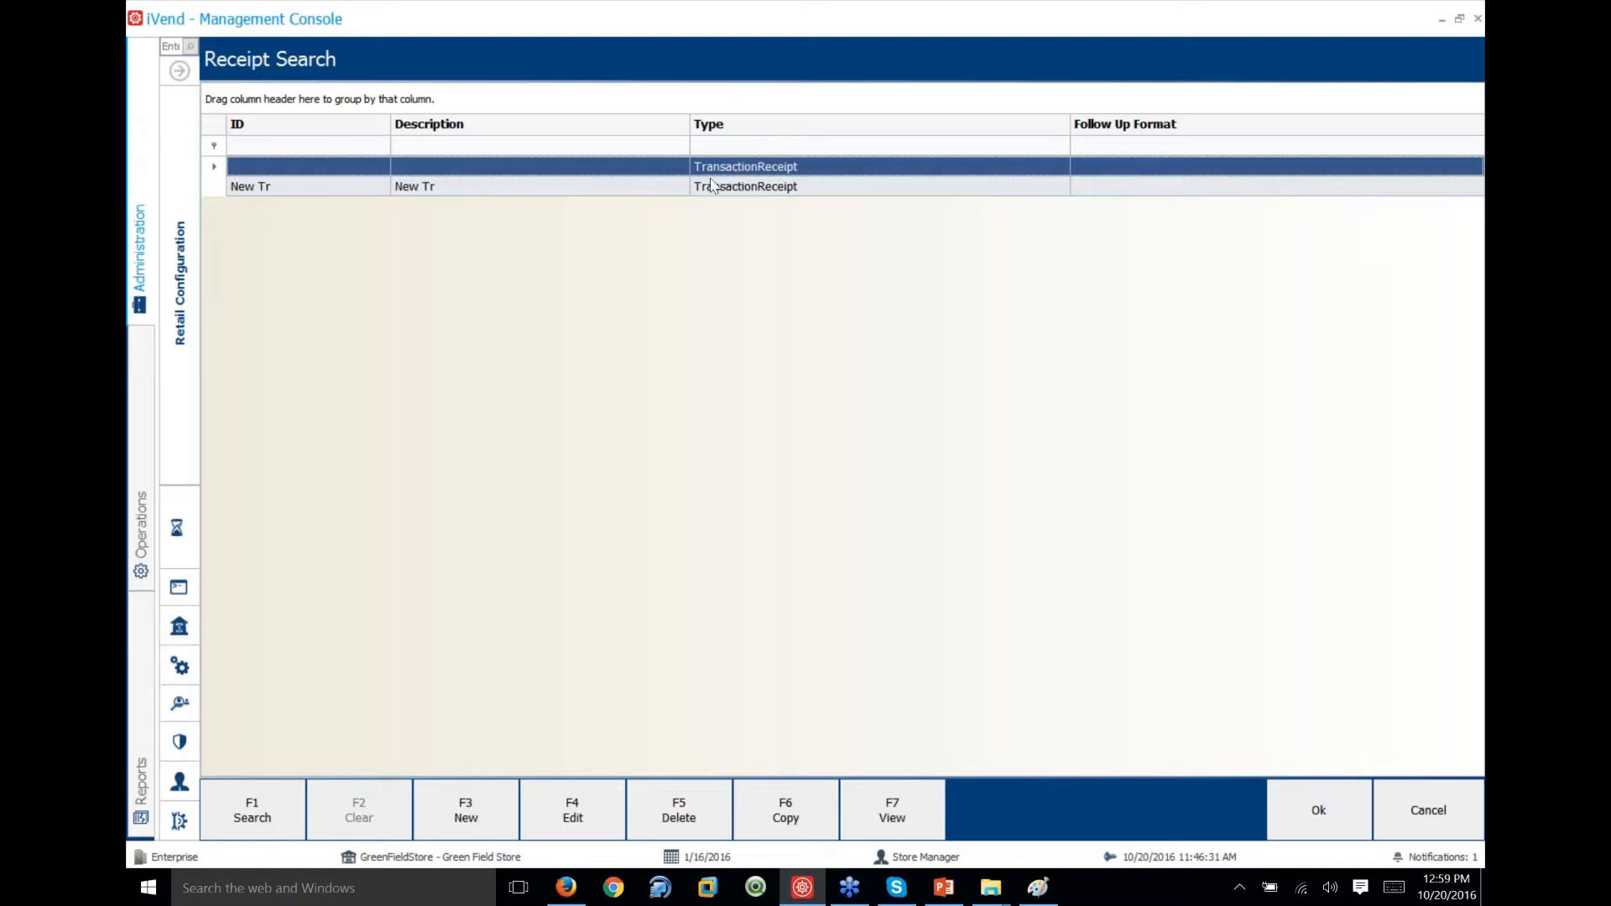
pyautogui.click(648, 190)
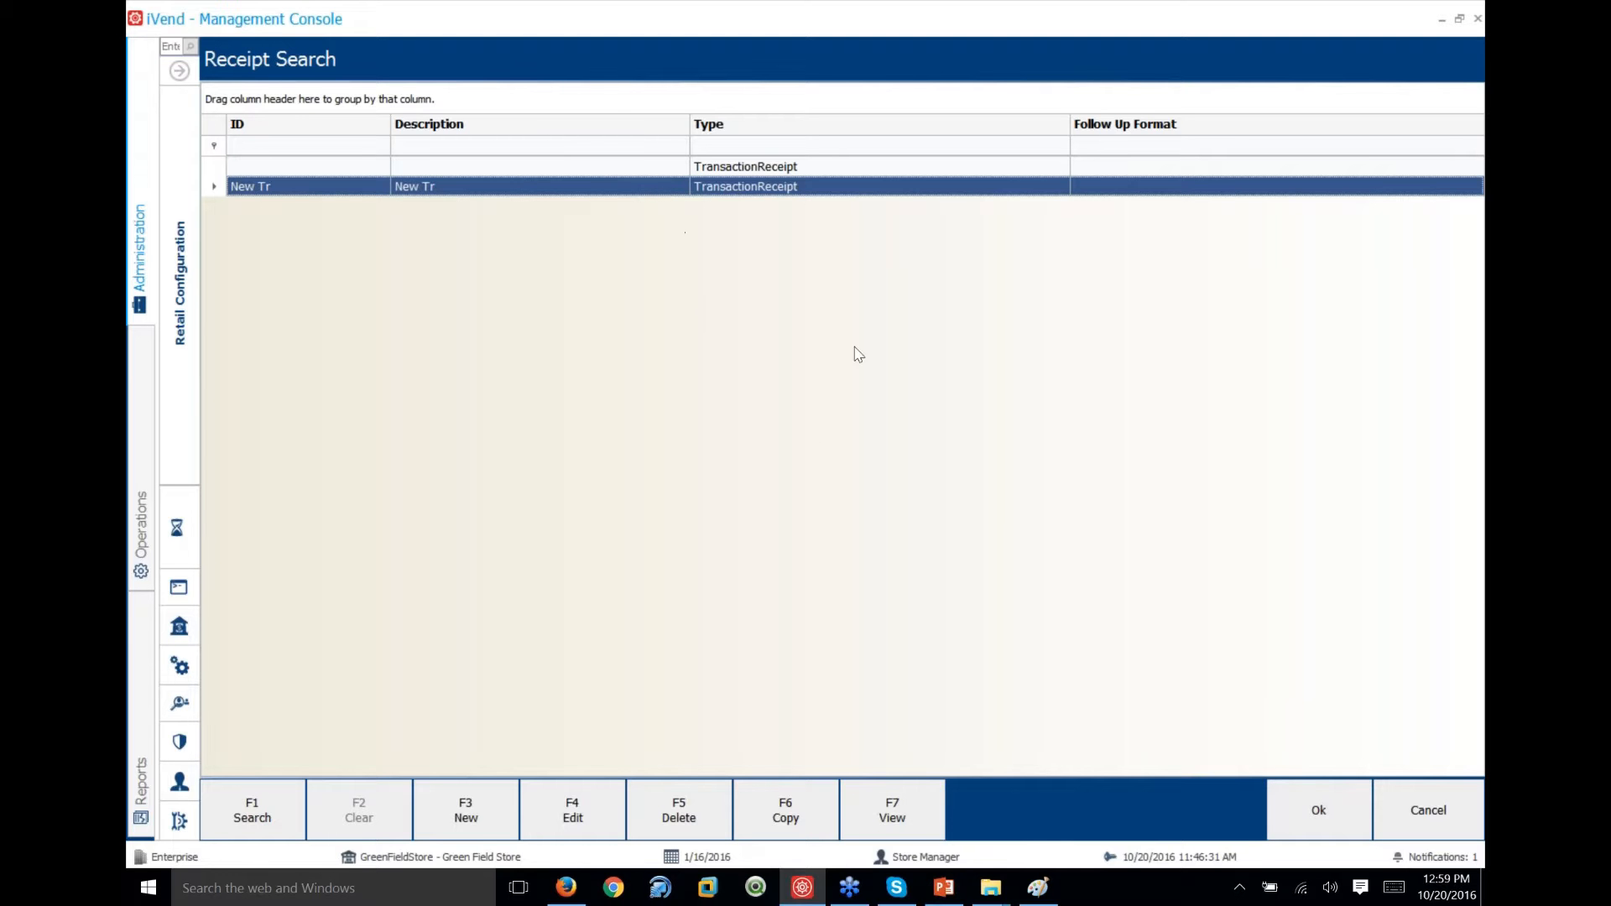
pyautogui.click(1301, 827)
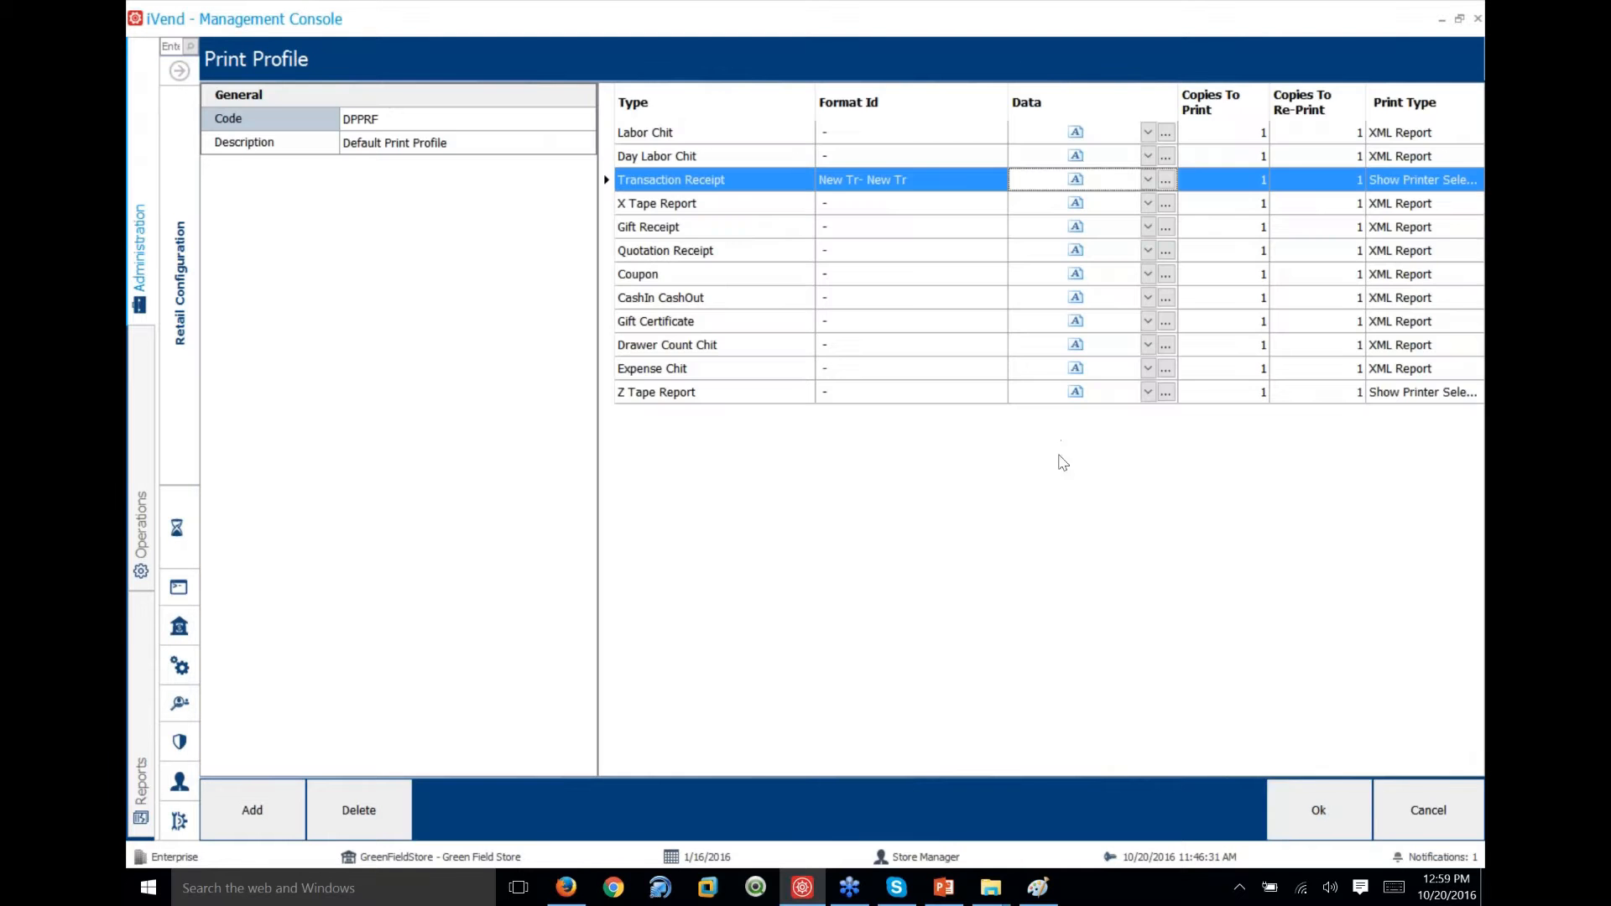
pyautogui.click(1319, 810)
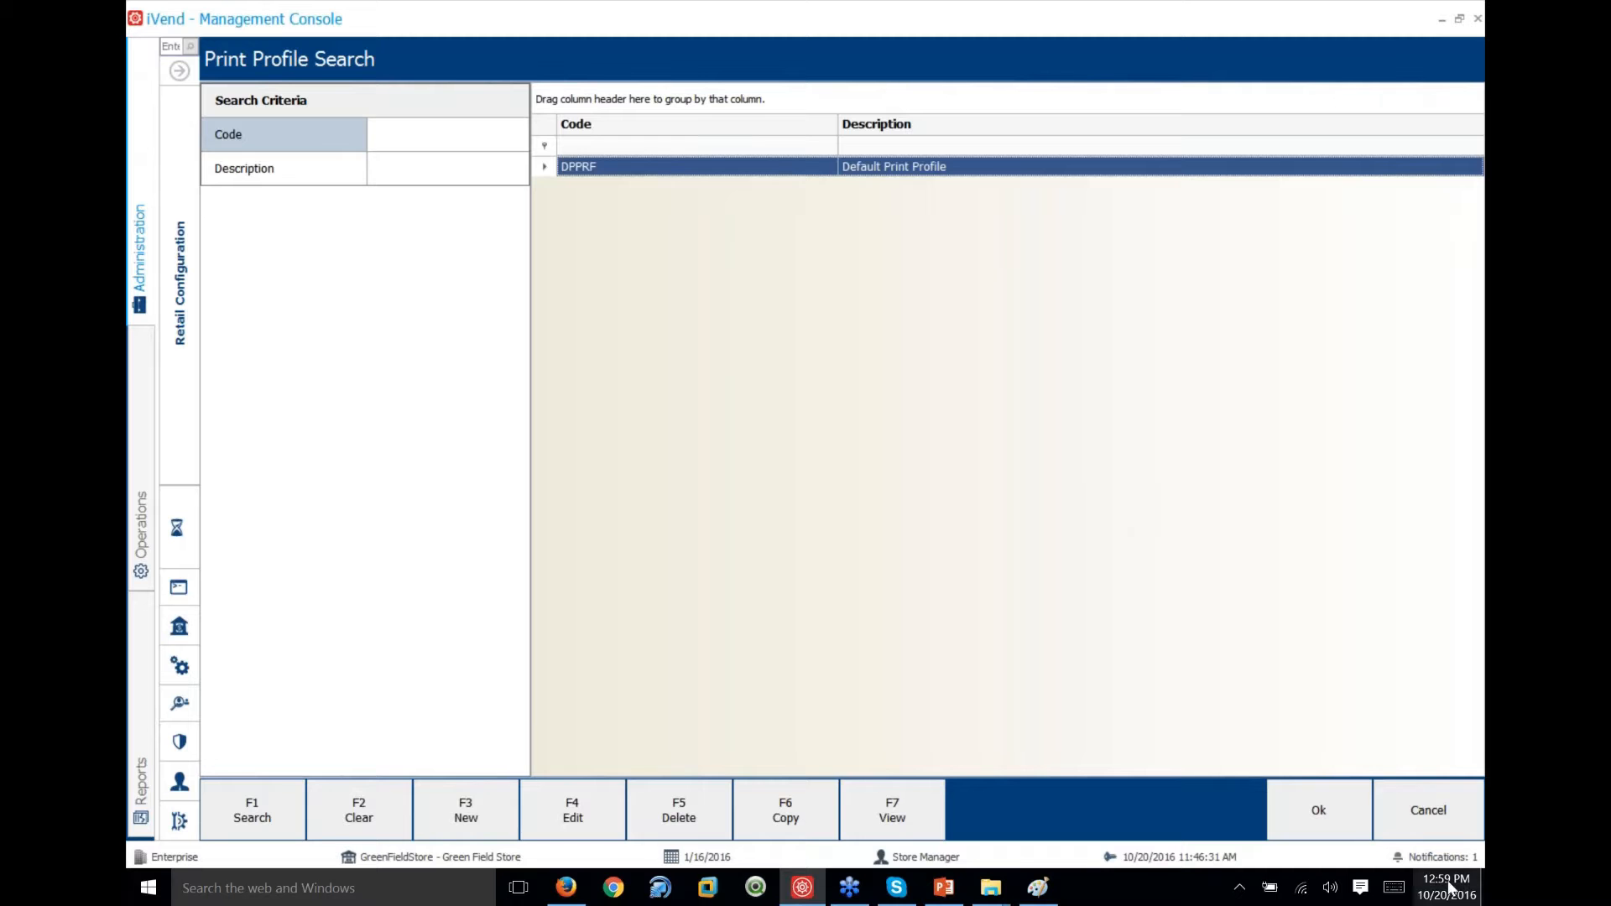
pyautogui.click(1451, 814)
# Open the TransactionReceipt format without an ID from the receipt print formats for editing
pyautogui.click(180, 271)
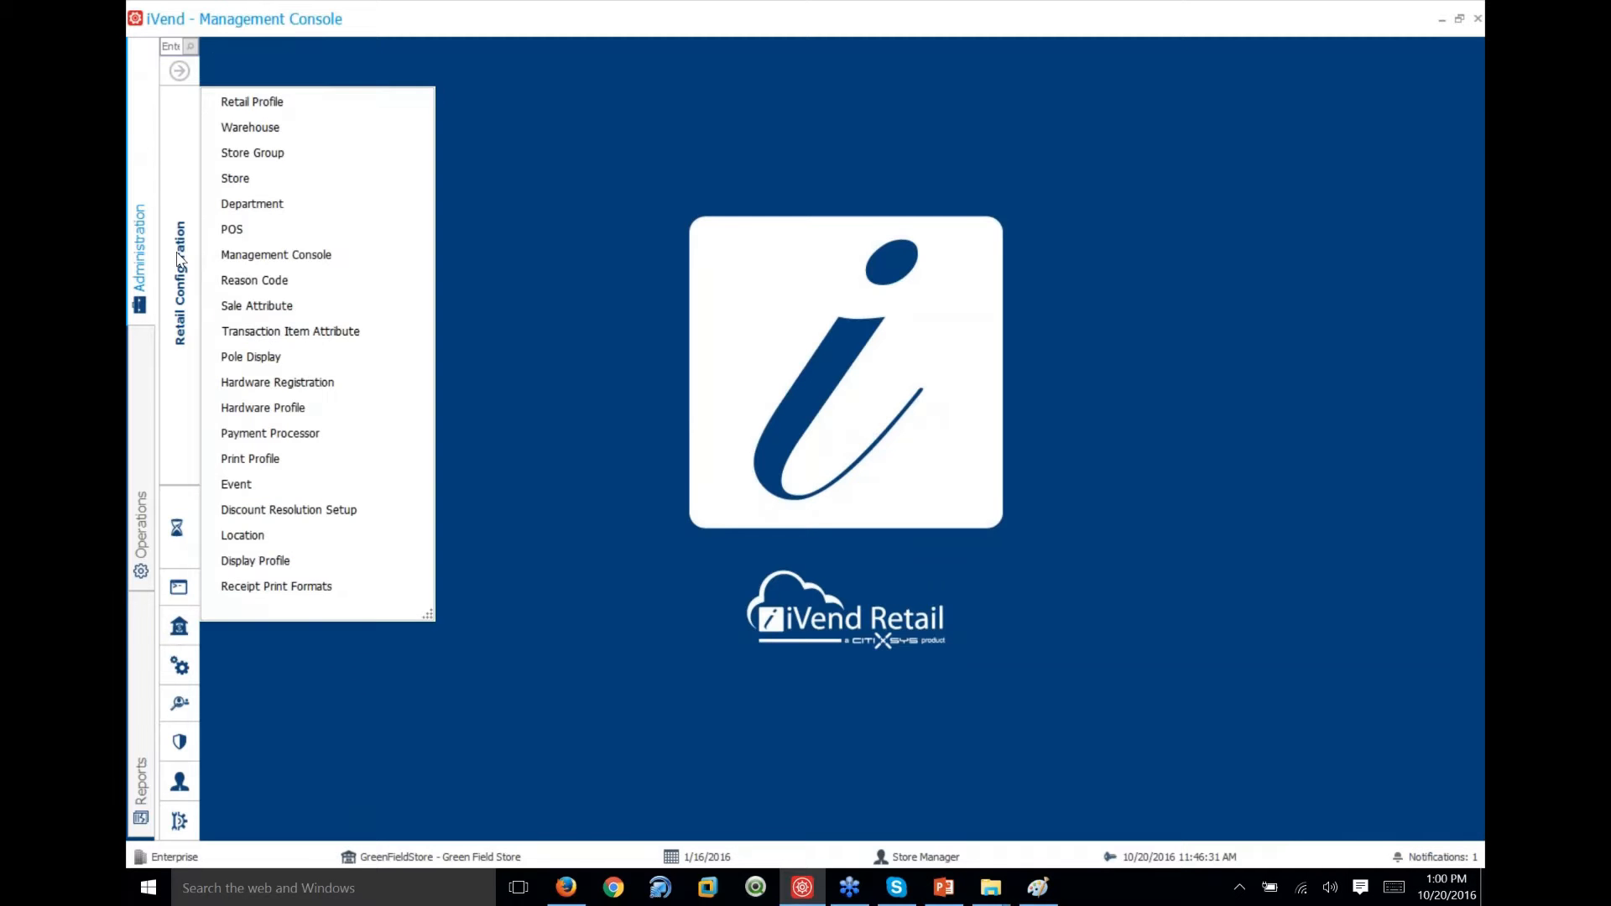
pyautogui.click(256, 586)
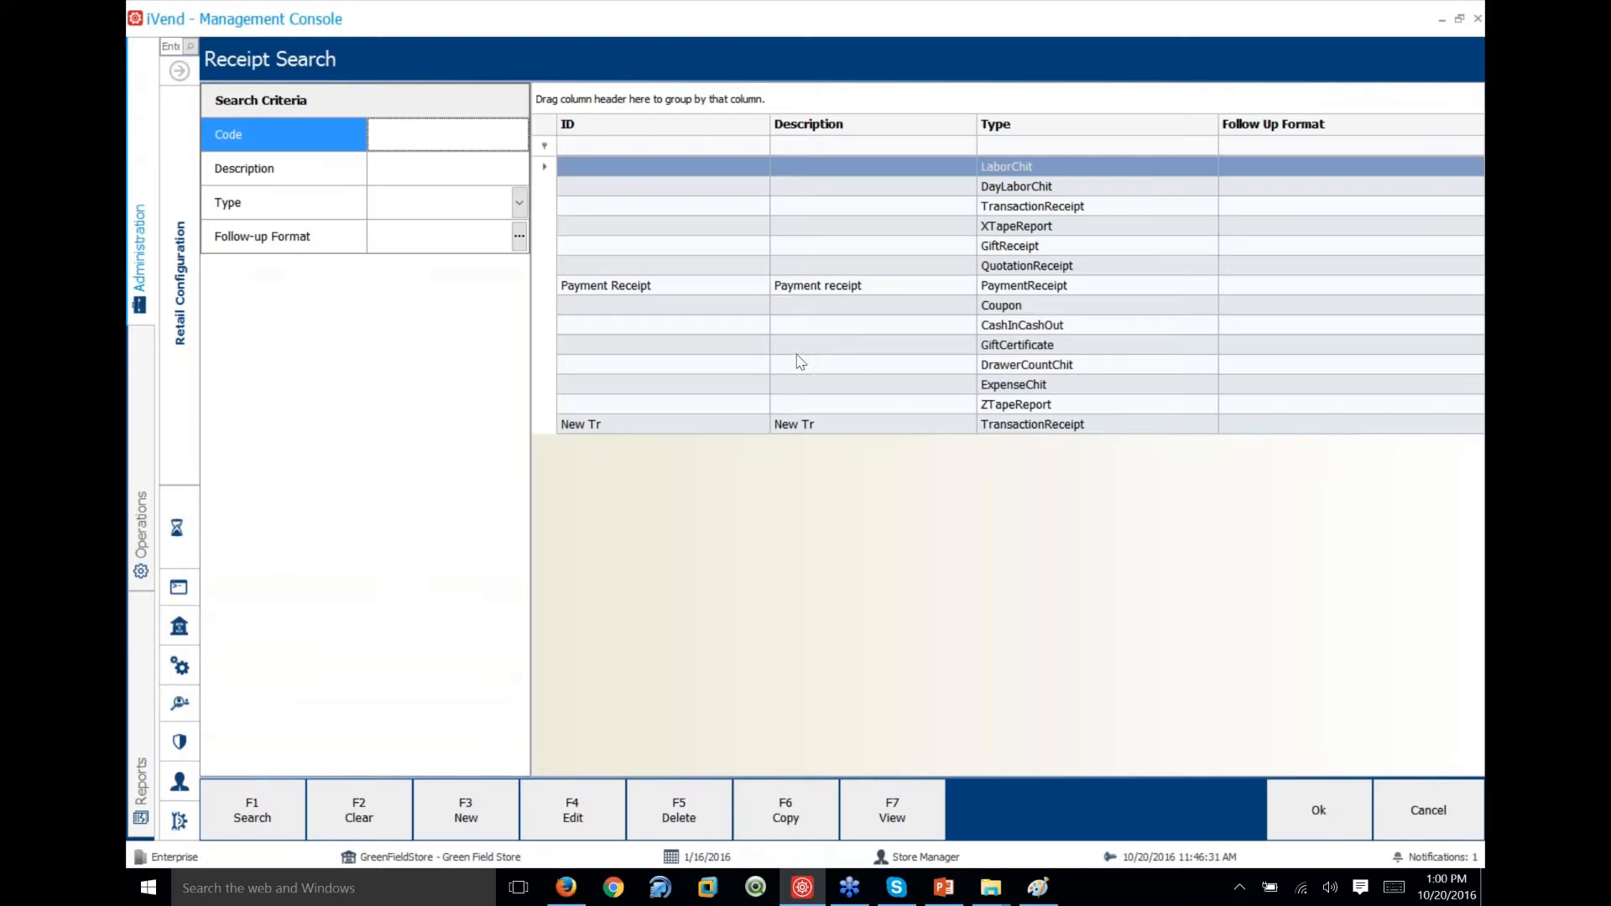
pyautogui.click(1027, 215)
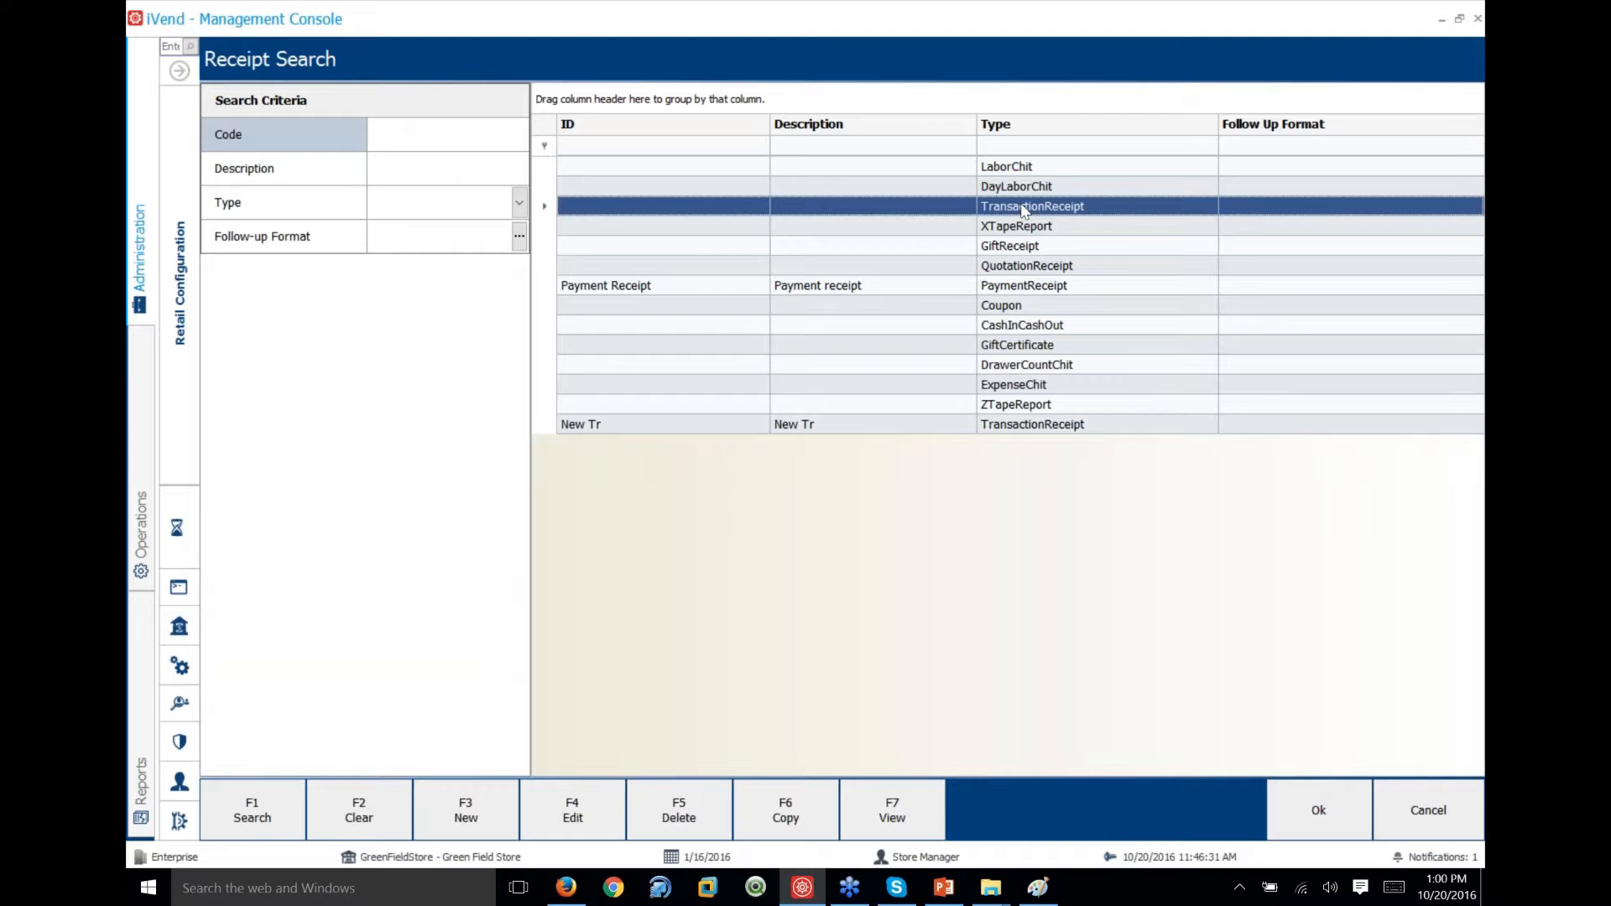
pyautogui.doubleClick(1024, 208)
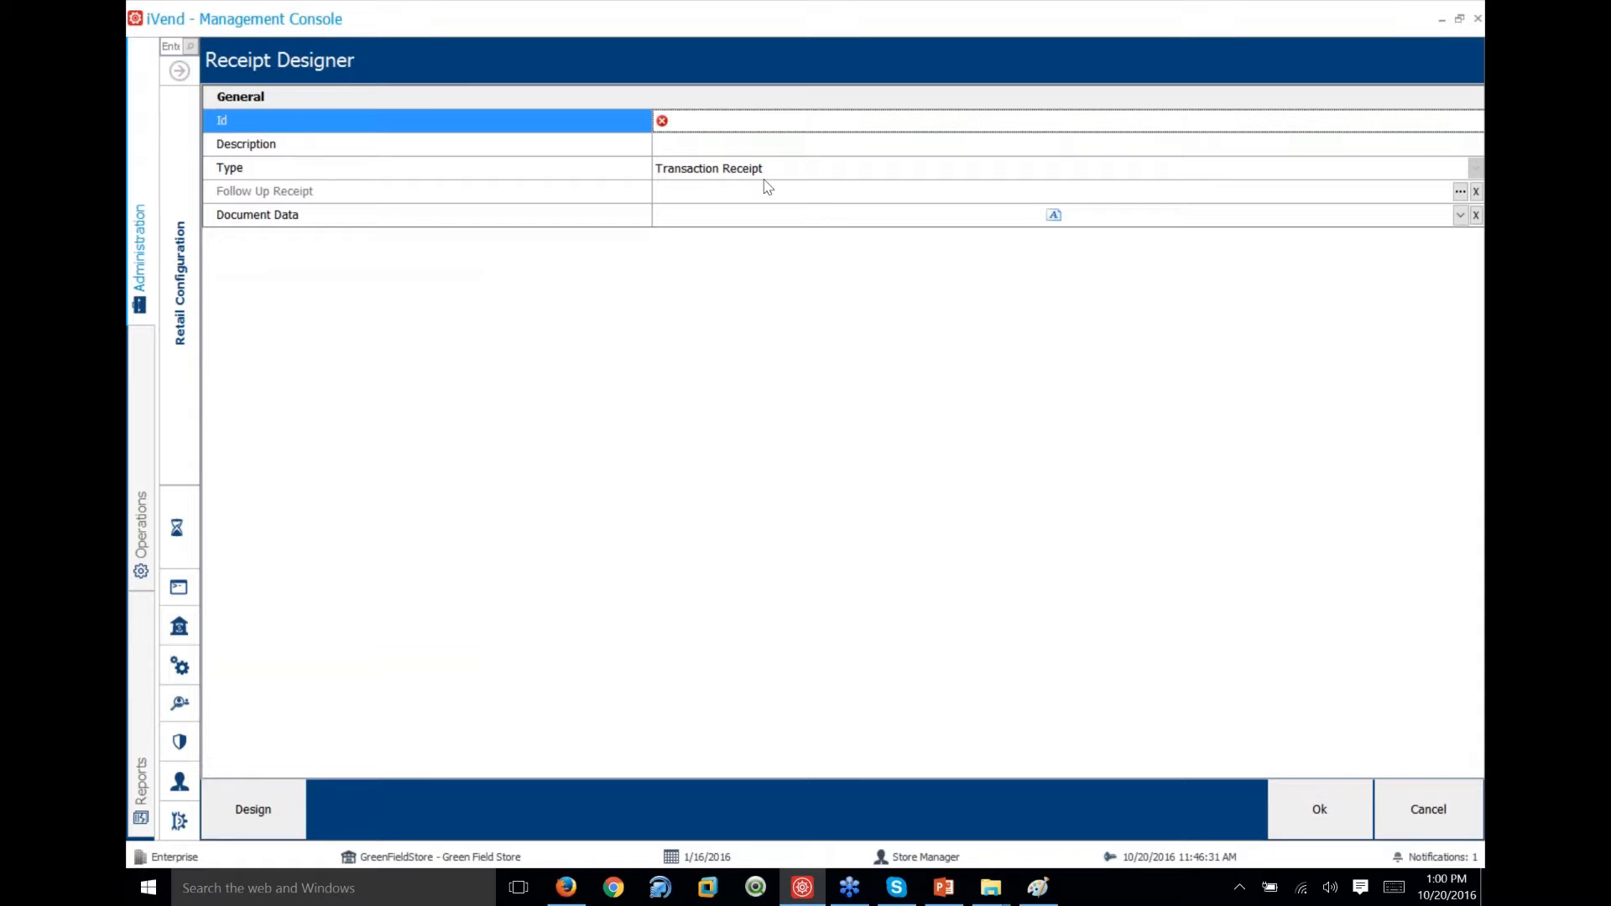
# Set both the Id and the Description of the receipt format to Transaction Receipt
pyautogui.write('Transaction Receipt')
pyautogui.hotkey('ctrl', 'shift', 'Left')
pyautogui.hotkey('ctrl', 'shift', 'Left')
pyautogui.hotkey('ctrl', 'c')
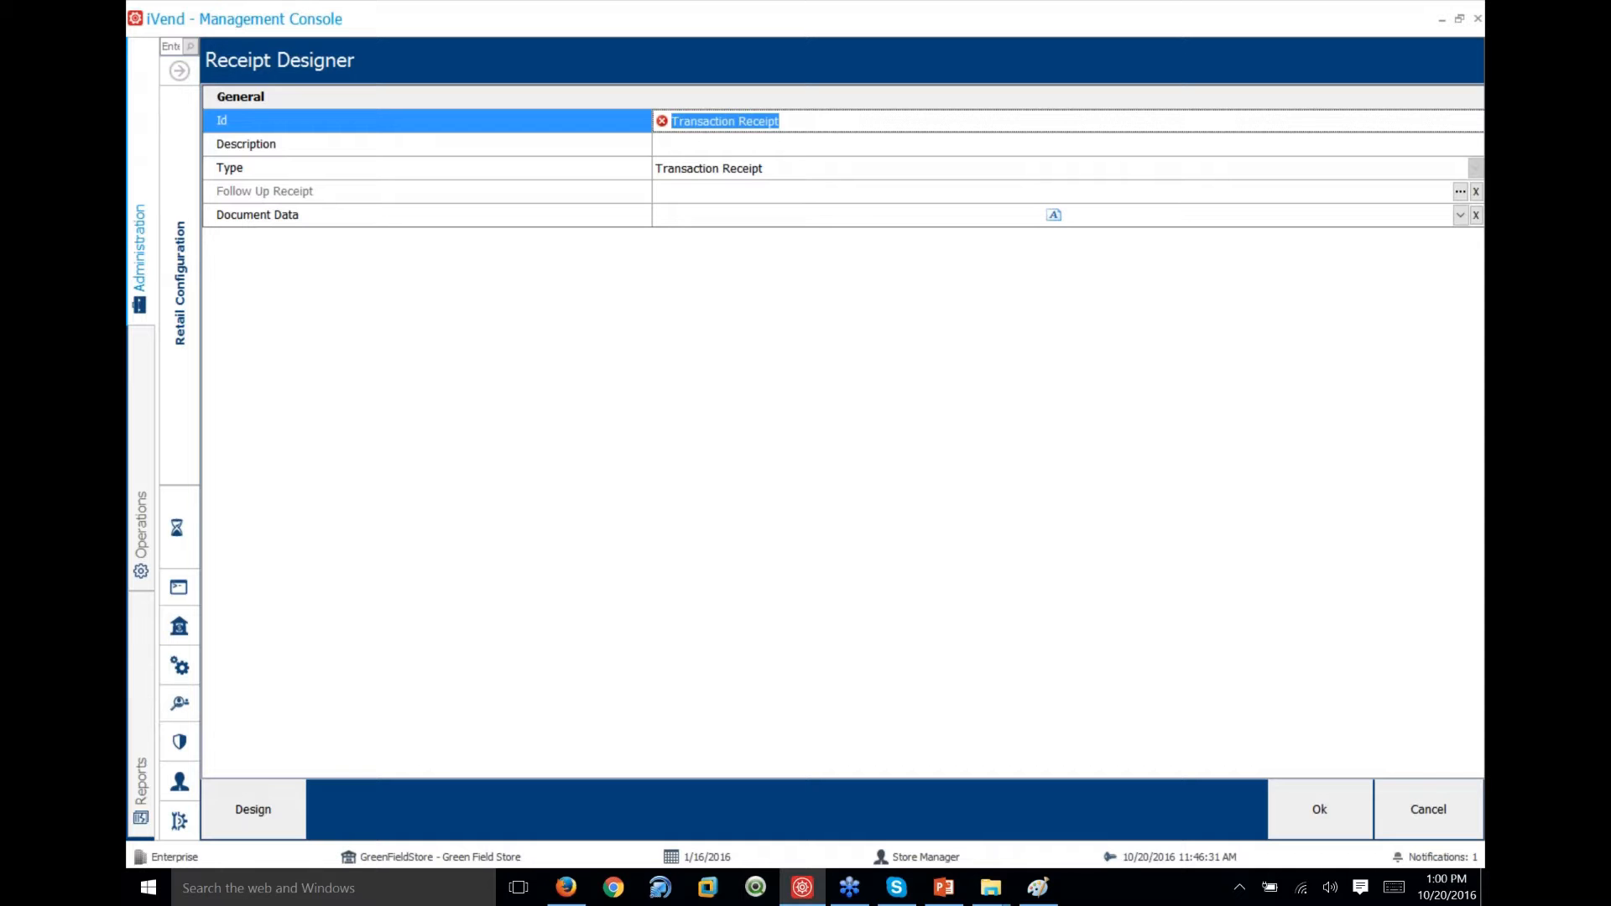
pyautogui.press('Right')
pyautogui.hotkey('ctrl', 'v')
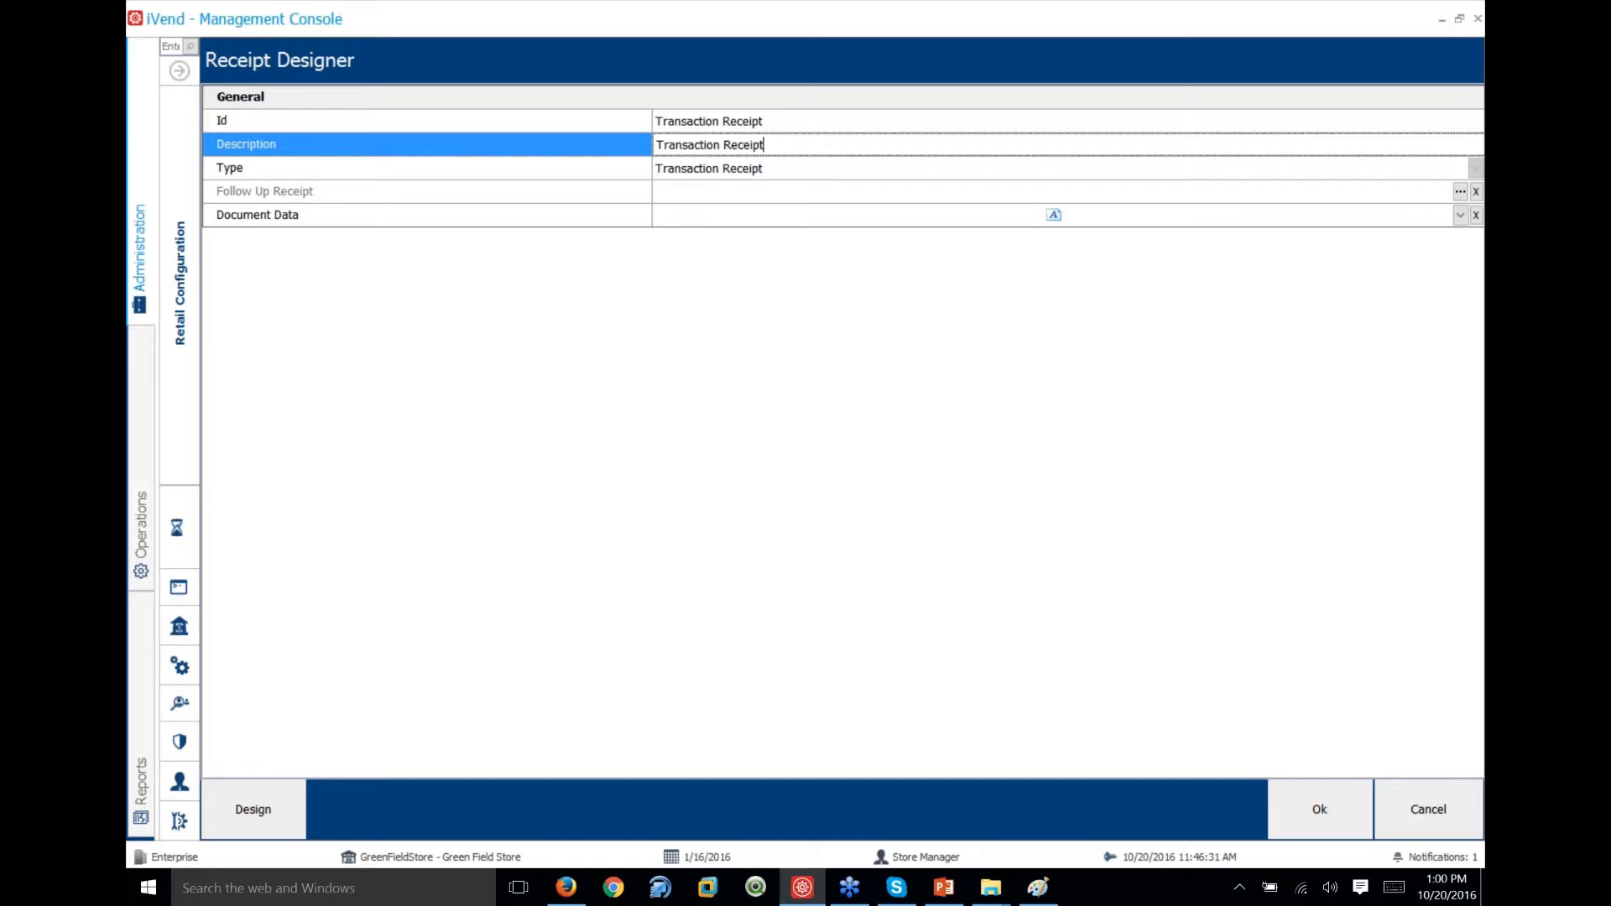
# Open the receipt design and insert three blank rows above the header separator that precedes the # Product row
pyautogui.click(253, 809)
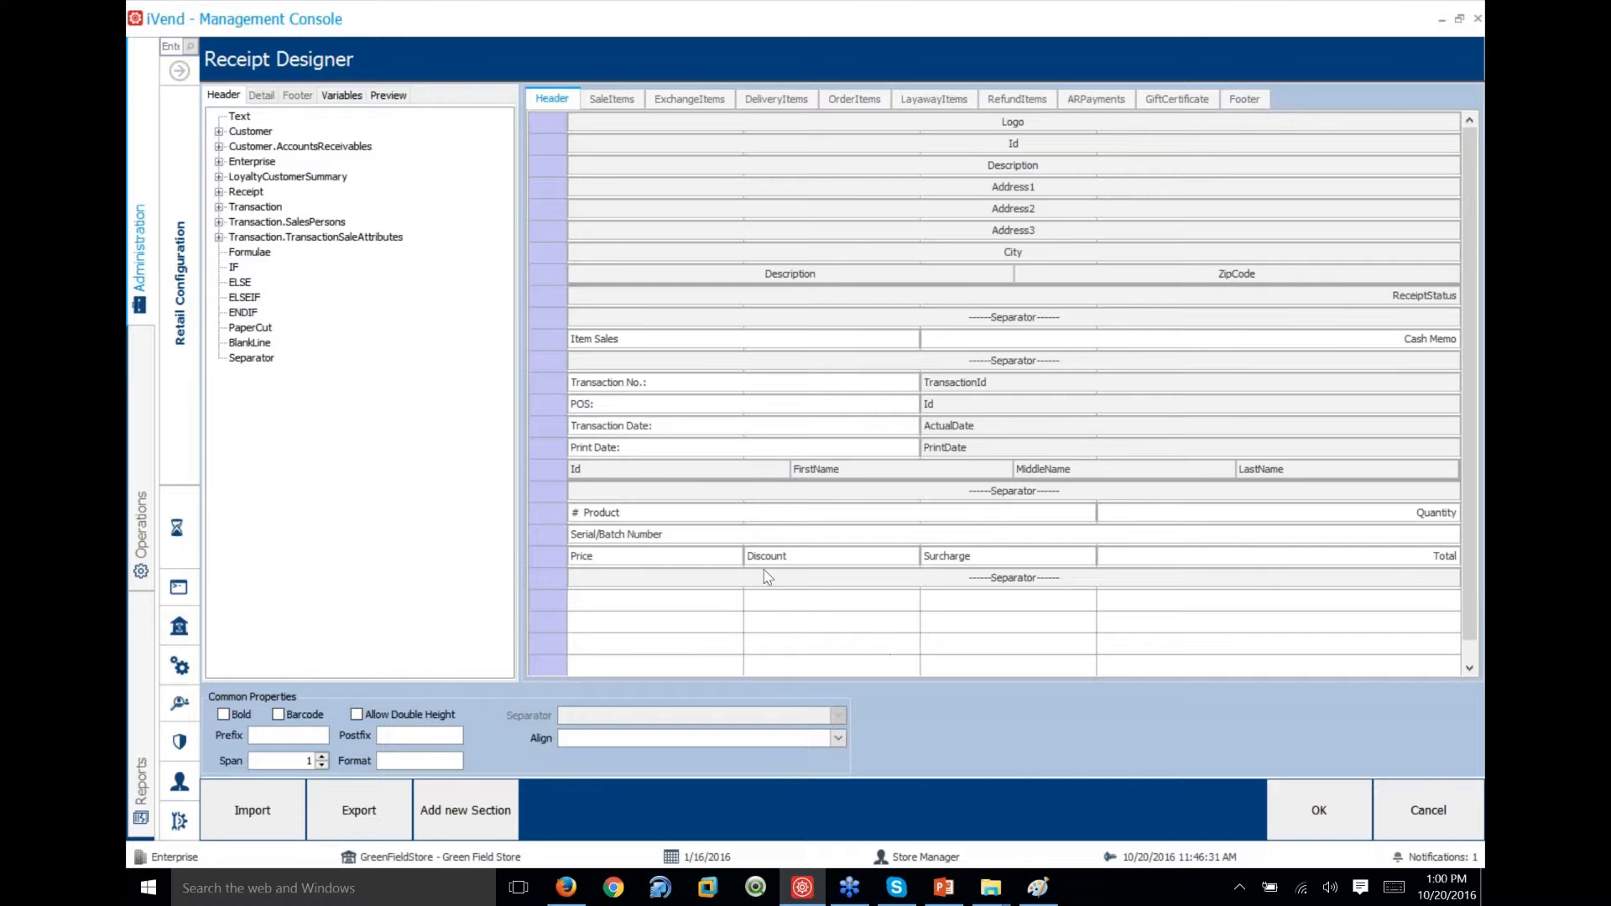
pyautogui.click(575, 512)
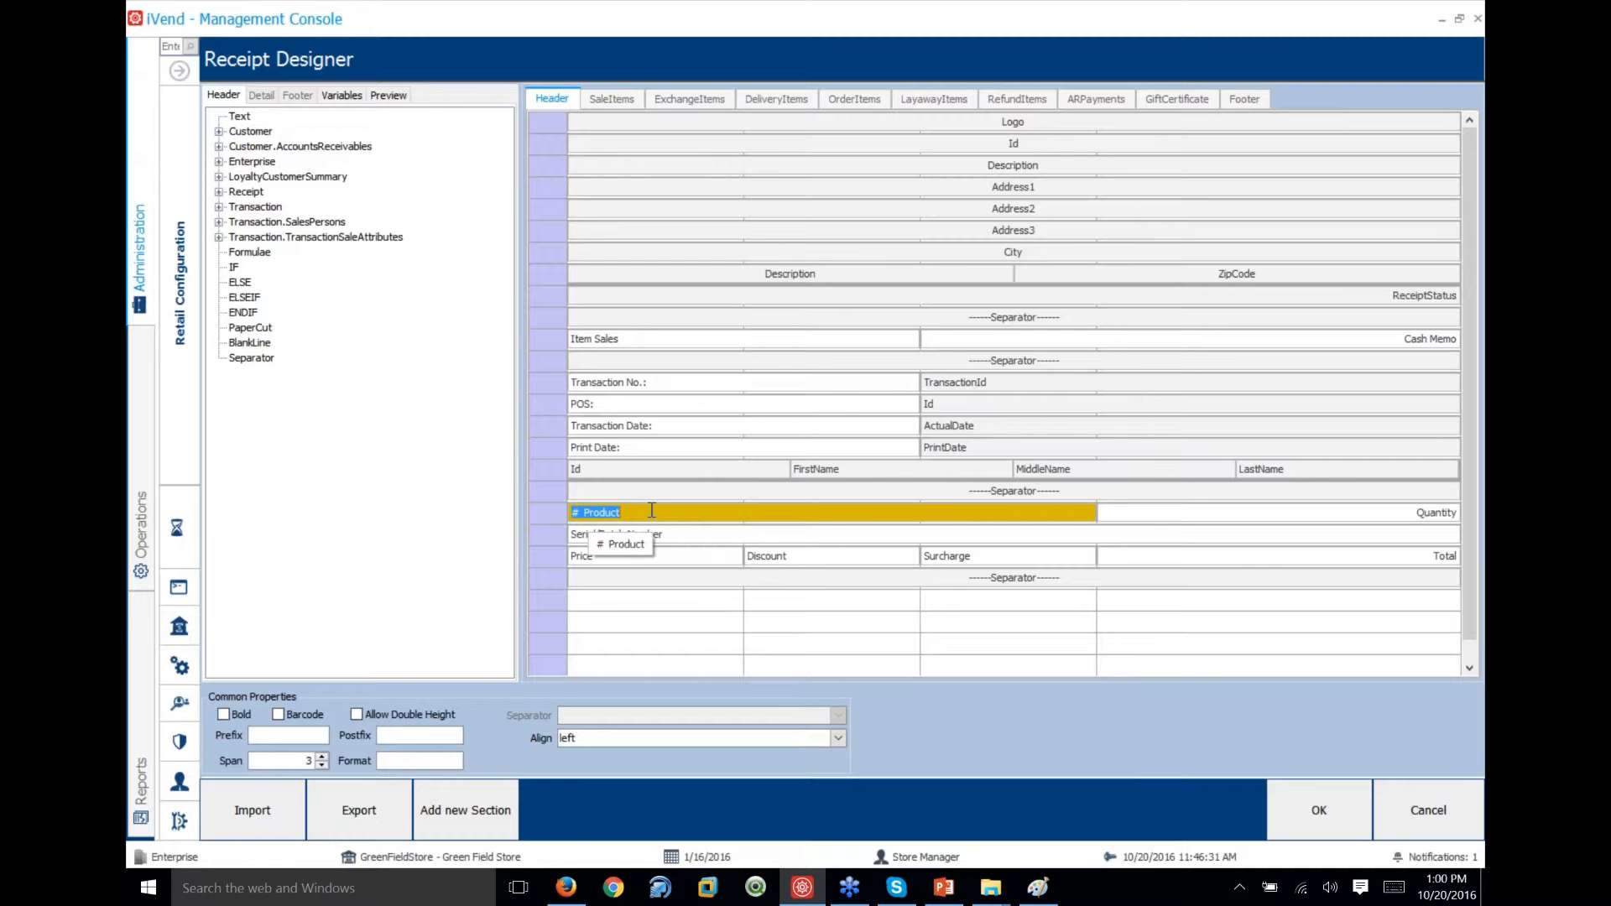
pyautogui.click(631, 514)
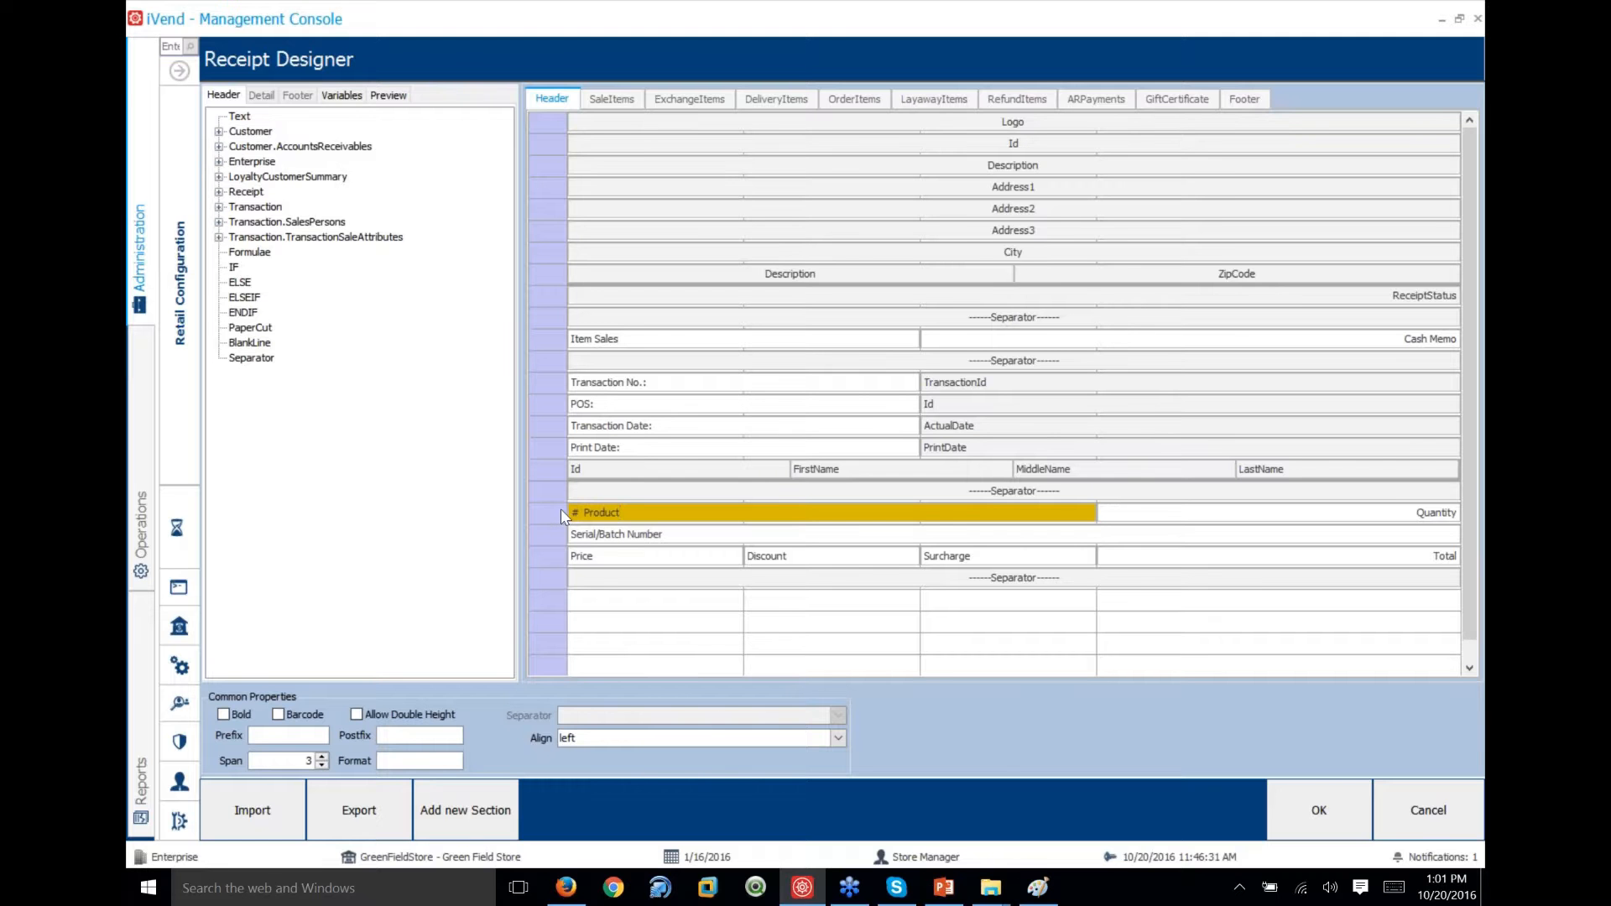
pyautogui.click(653, 498)
pyautogui.rightClick(656, 493)
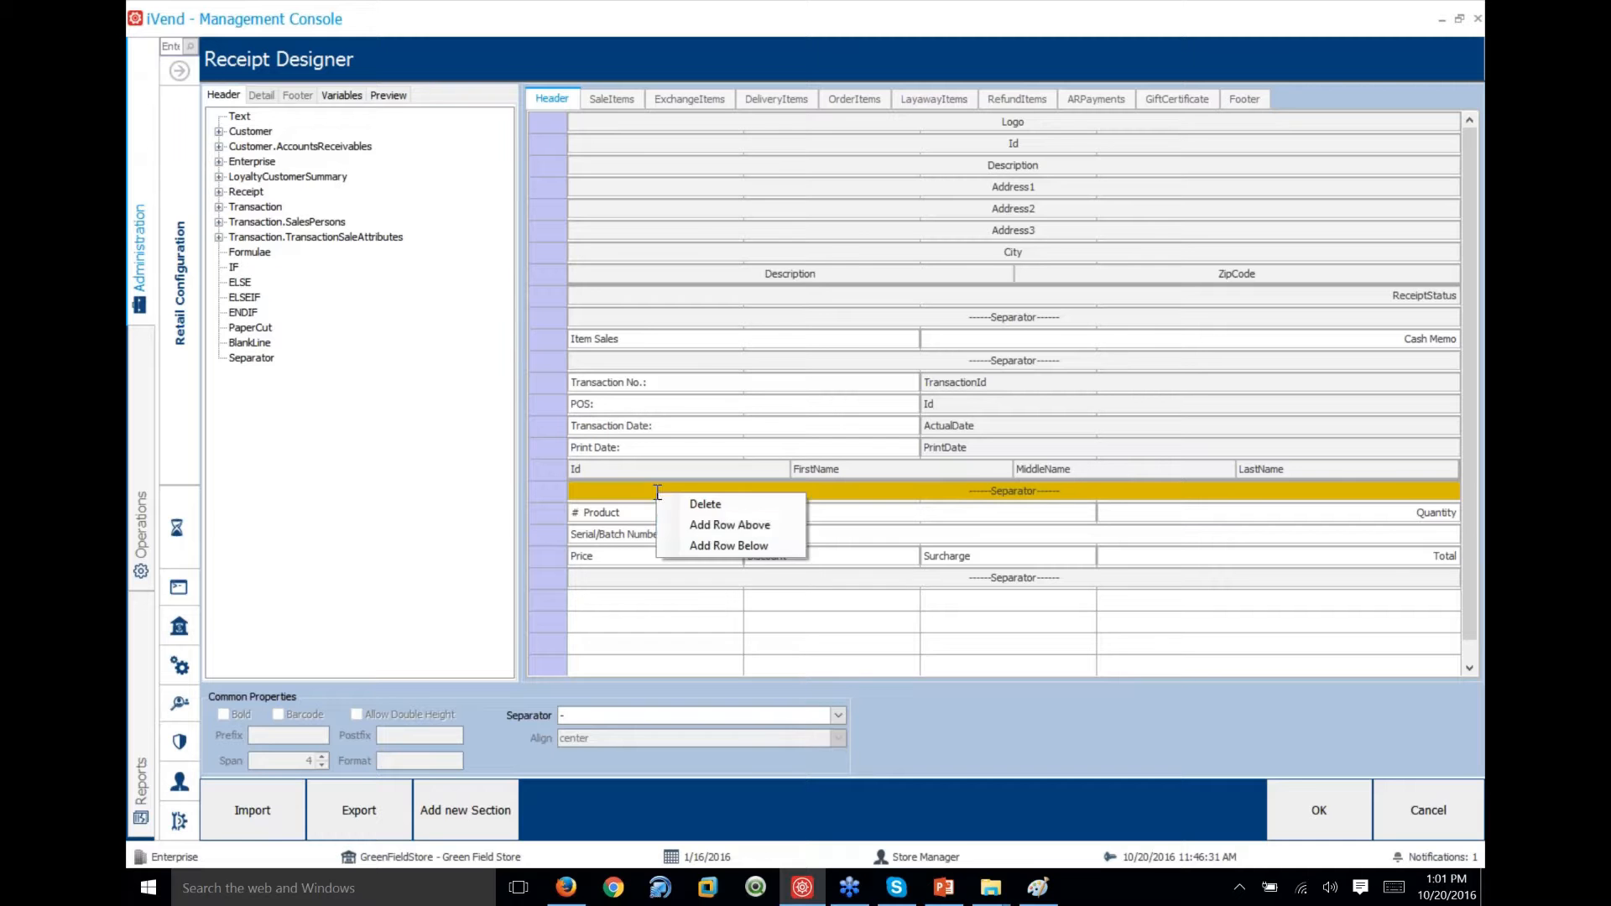
pyautogui.click(738, 527)
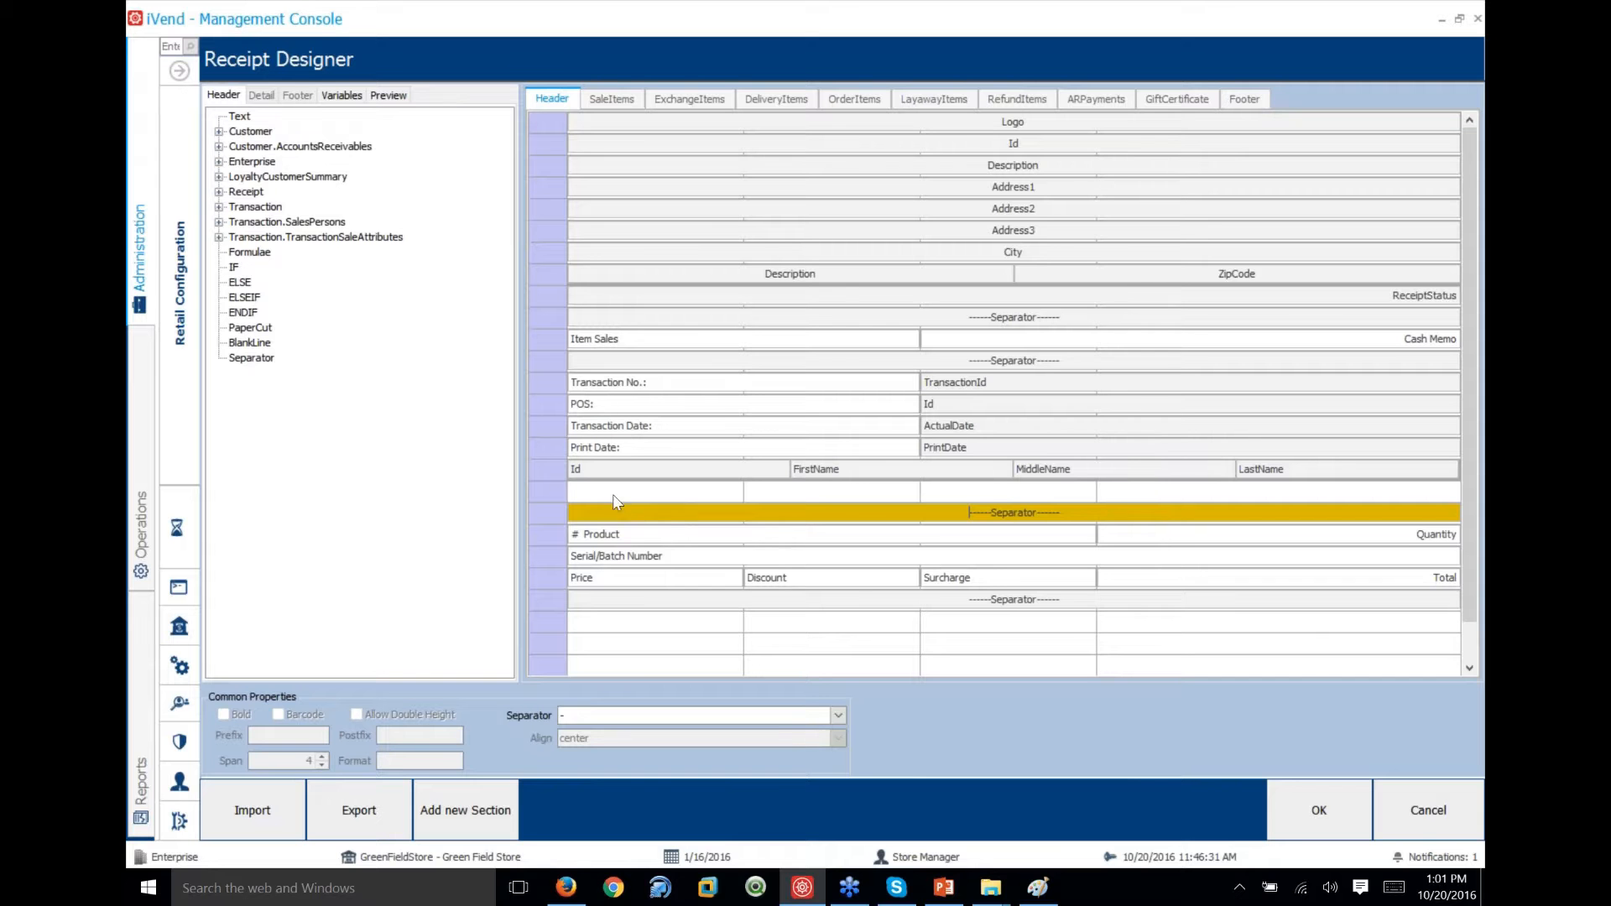
pyautogui.rightClick(608, 516)
pyautogui.click(669, 543)
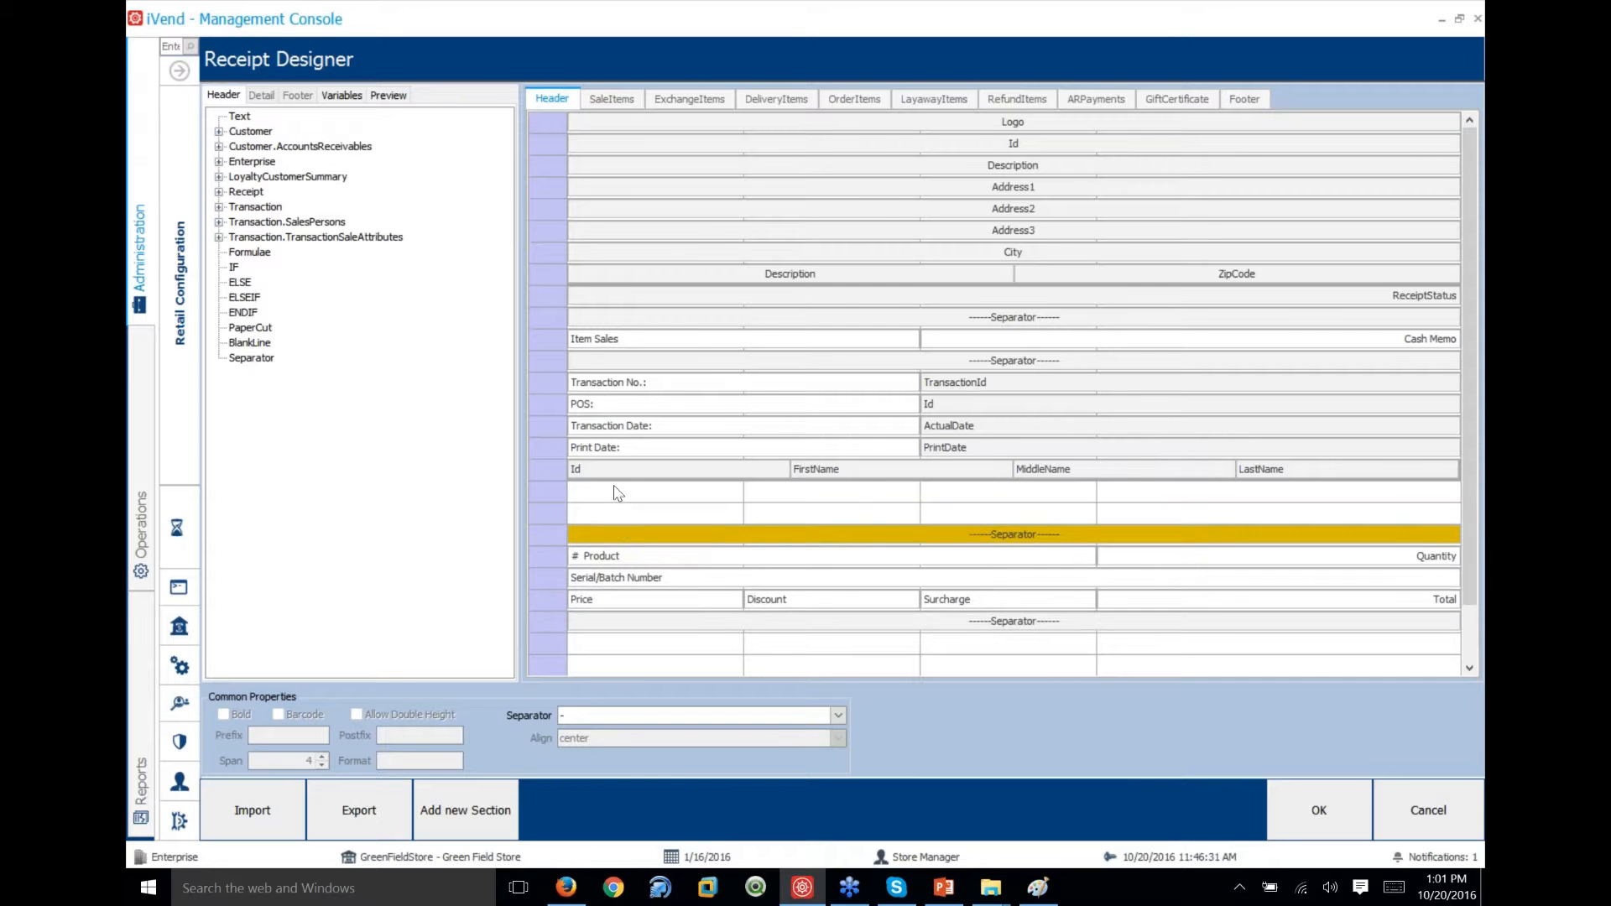
pyautogui.rightClick(610, 538)
pyautogui.click(661, 570)
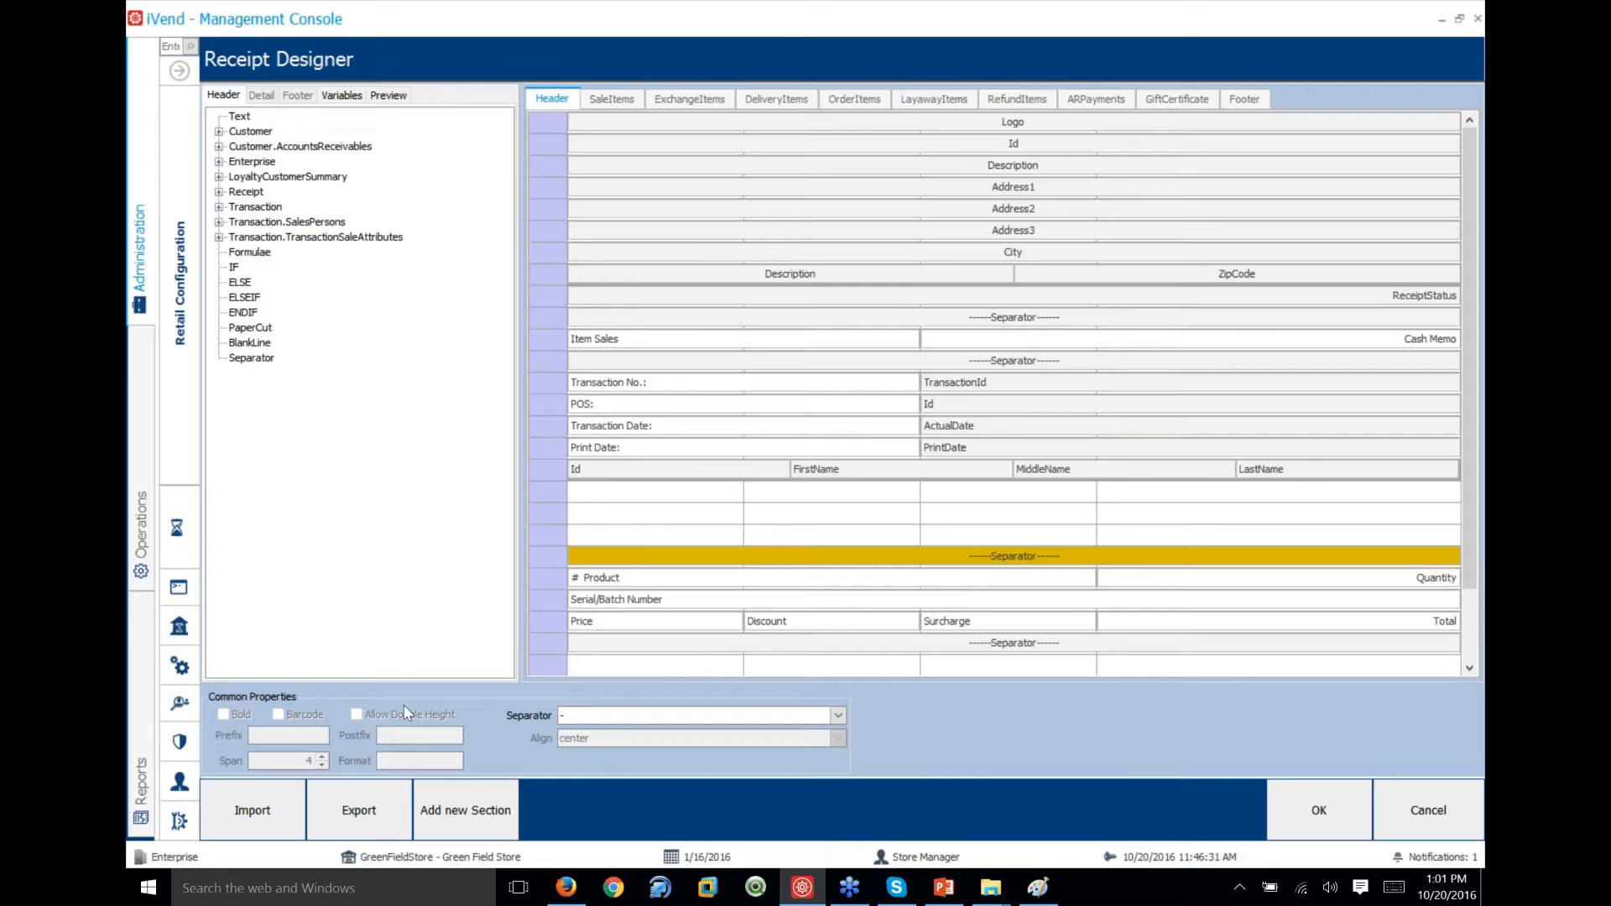
# Place a separator in the first blank row and insert another blank row above the # Product separator
pyautogui.moveTo(255, 356); pyautogui.dragTo(599, 503)
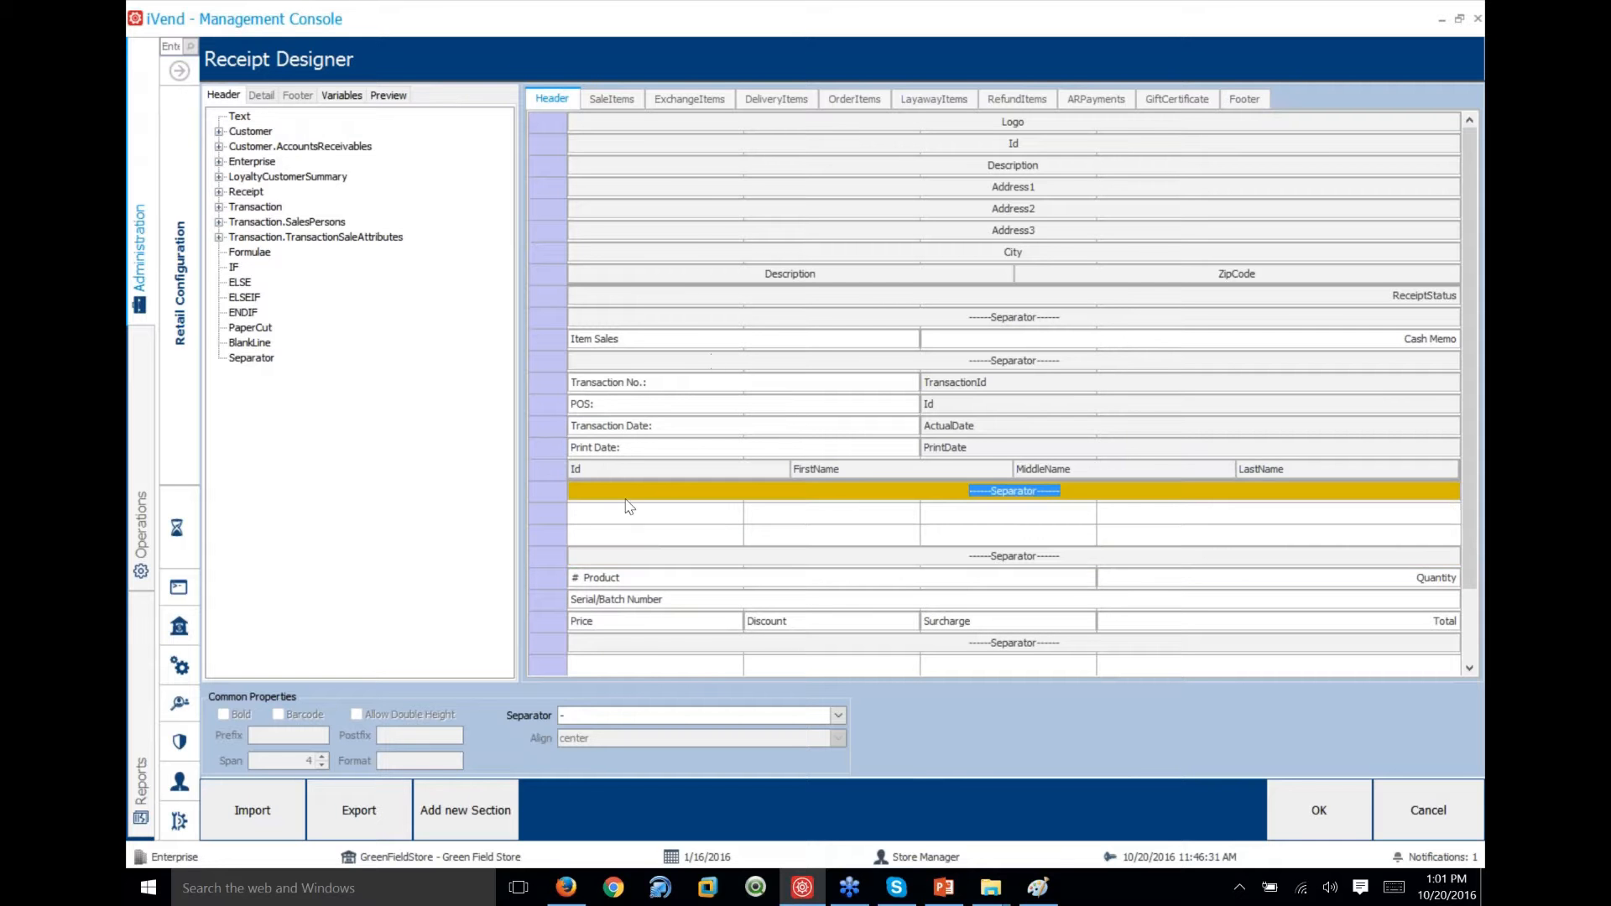
pyautogui.rightClick(604, 554)
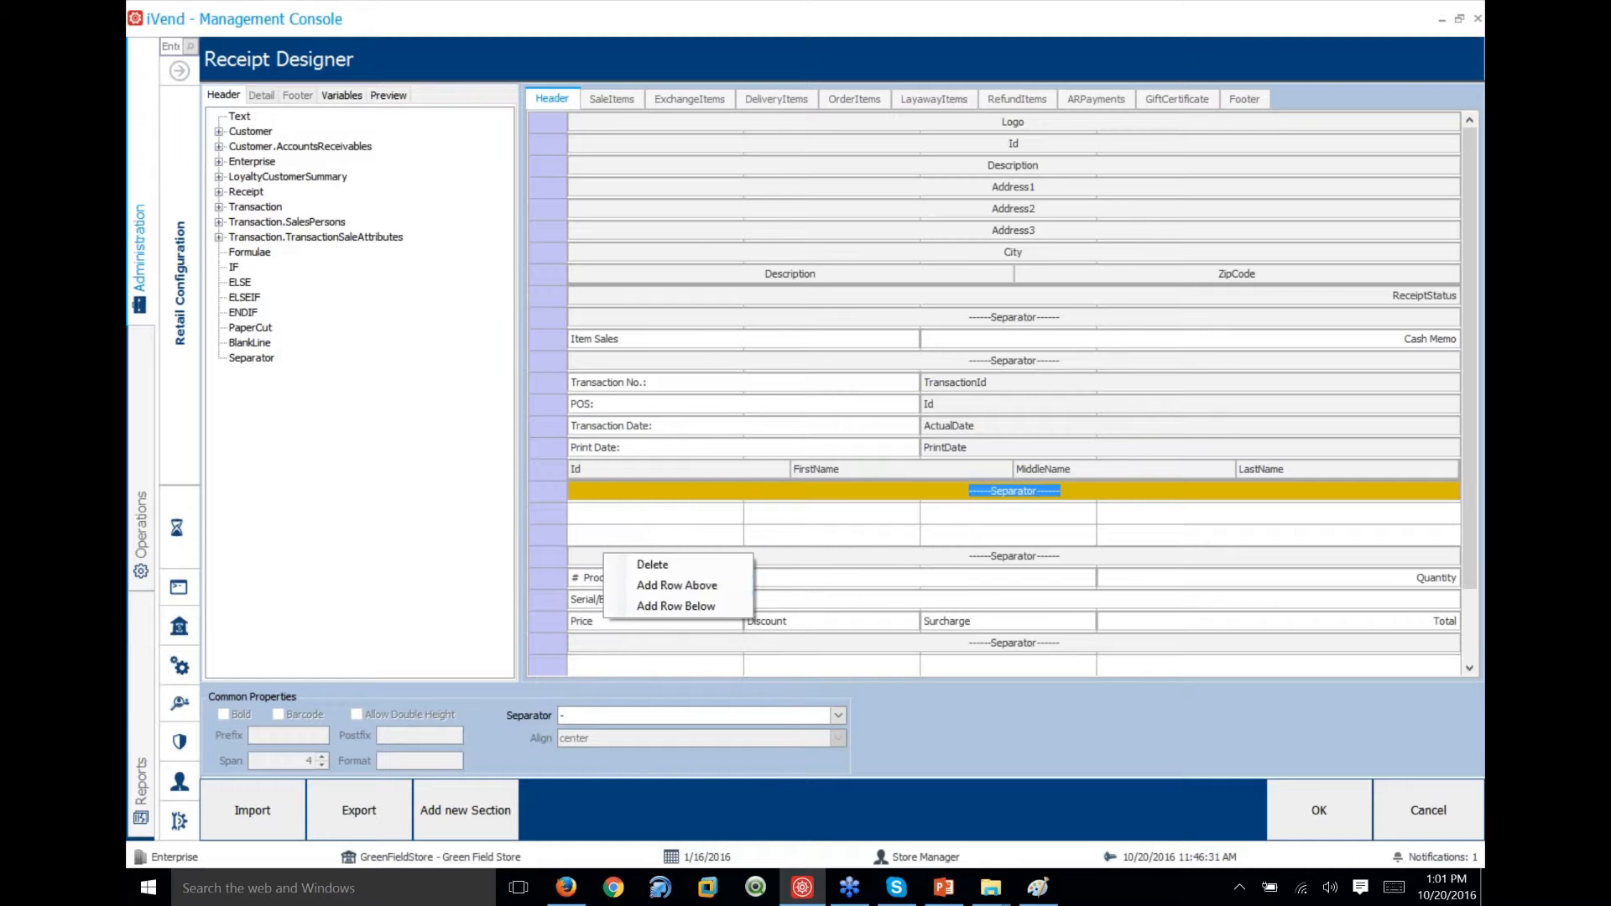
pyautogui.click(670, 587)
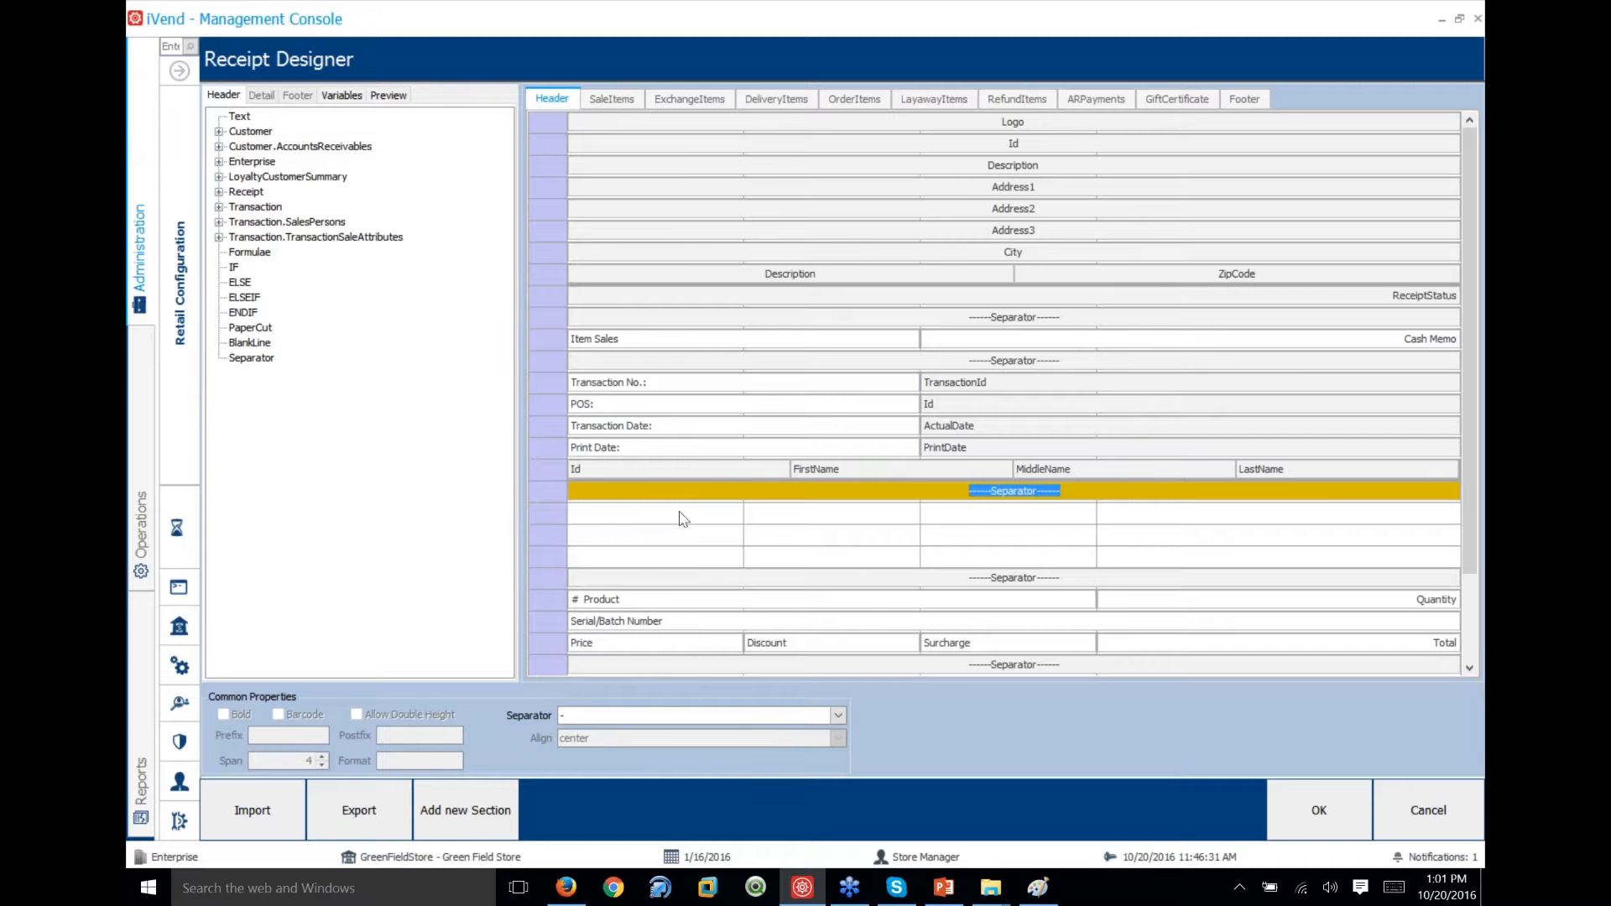
# Expand the User fields under Transaction.SalesPersons in the header field list
pyautogui.click(219, 207)
pyautogui.click(219, 116)
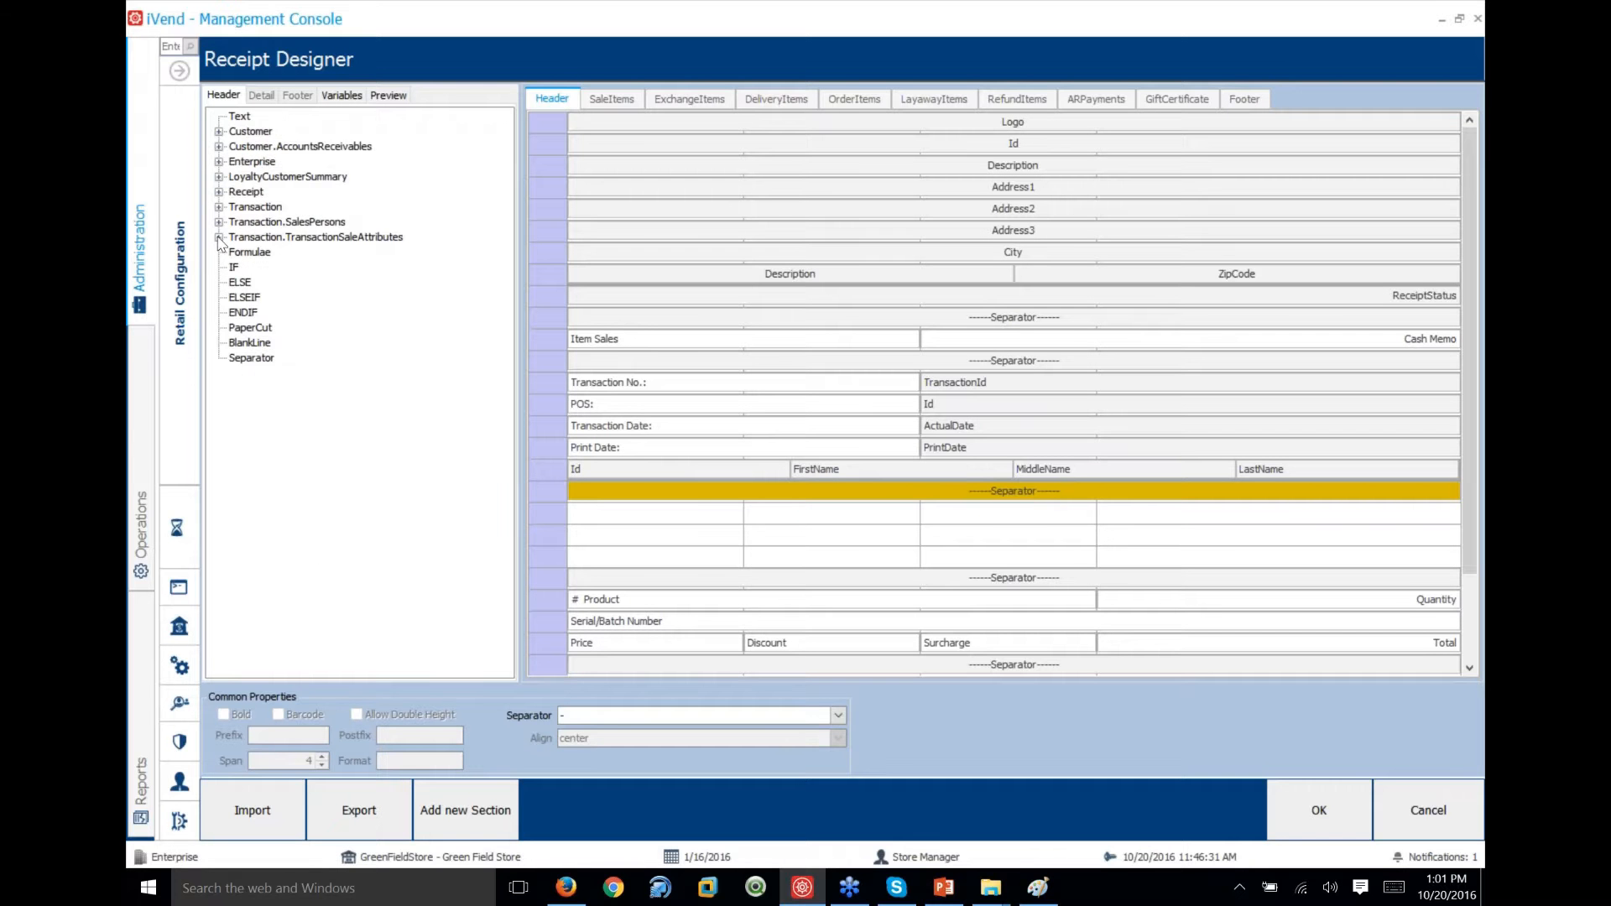
pyautogui.click(219, 223)
pyautogui.click(298, 222)
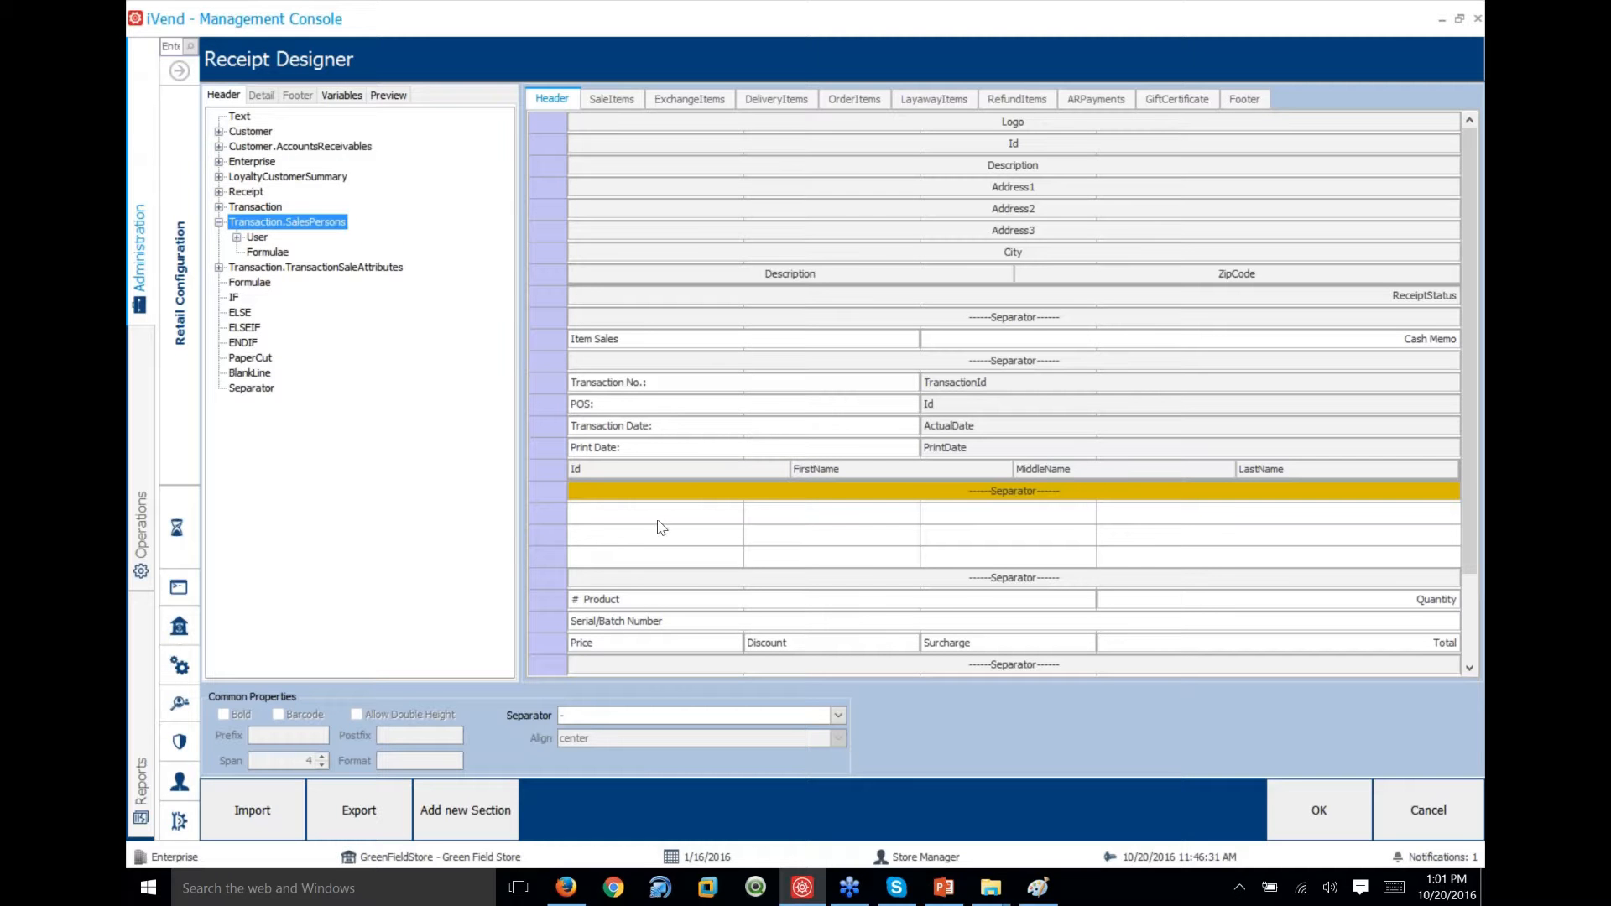
pyautogui.click(237, 237)
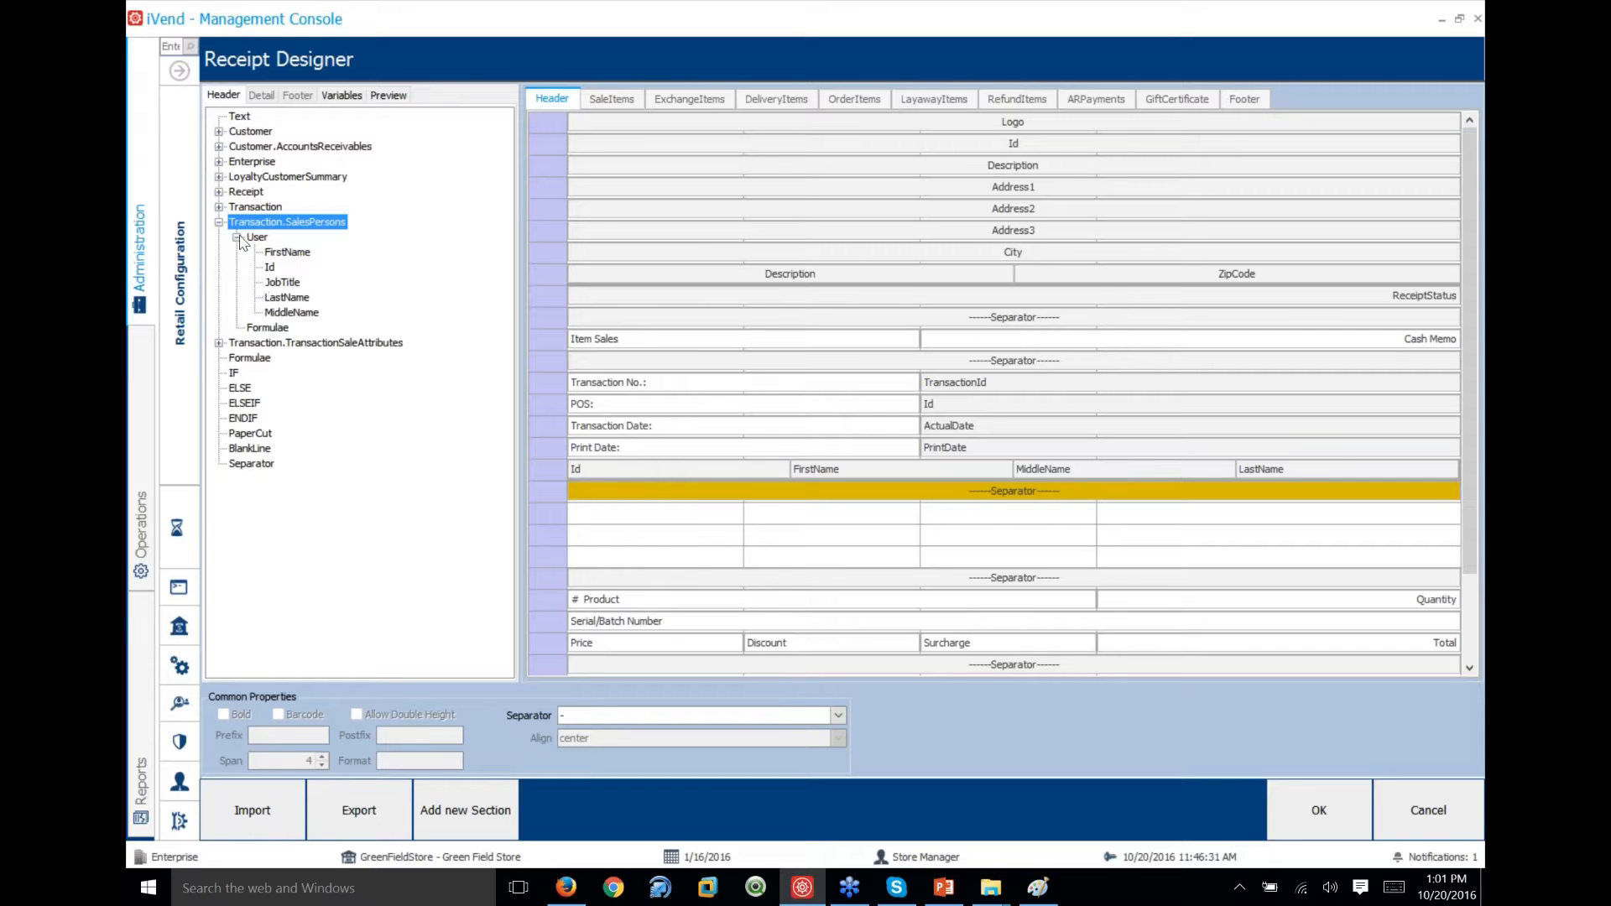
pyautogui.click(284, 254)
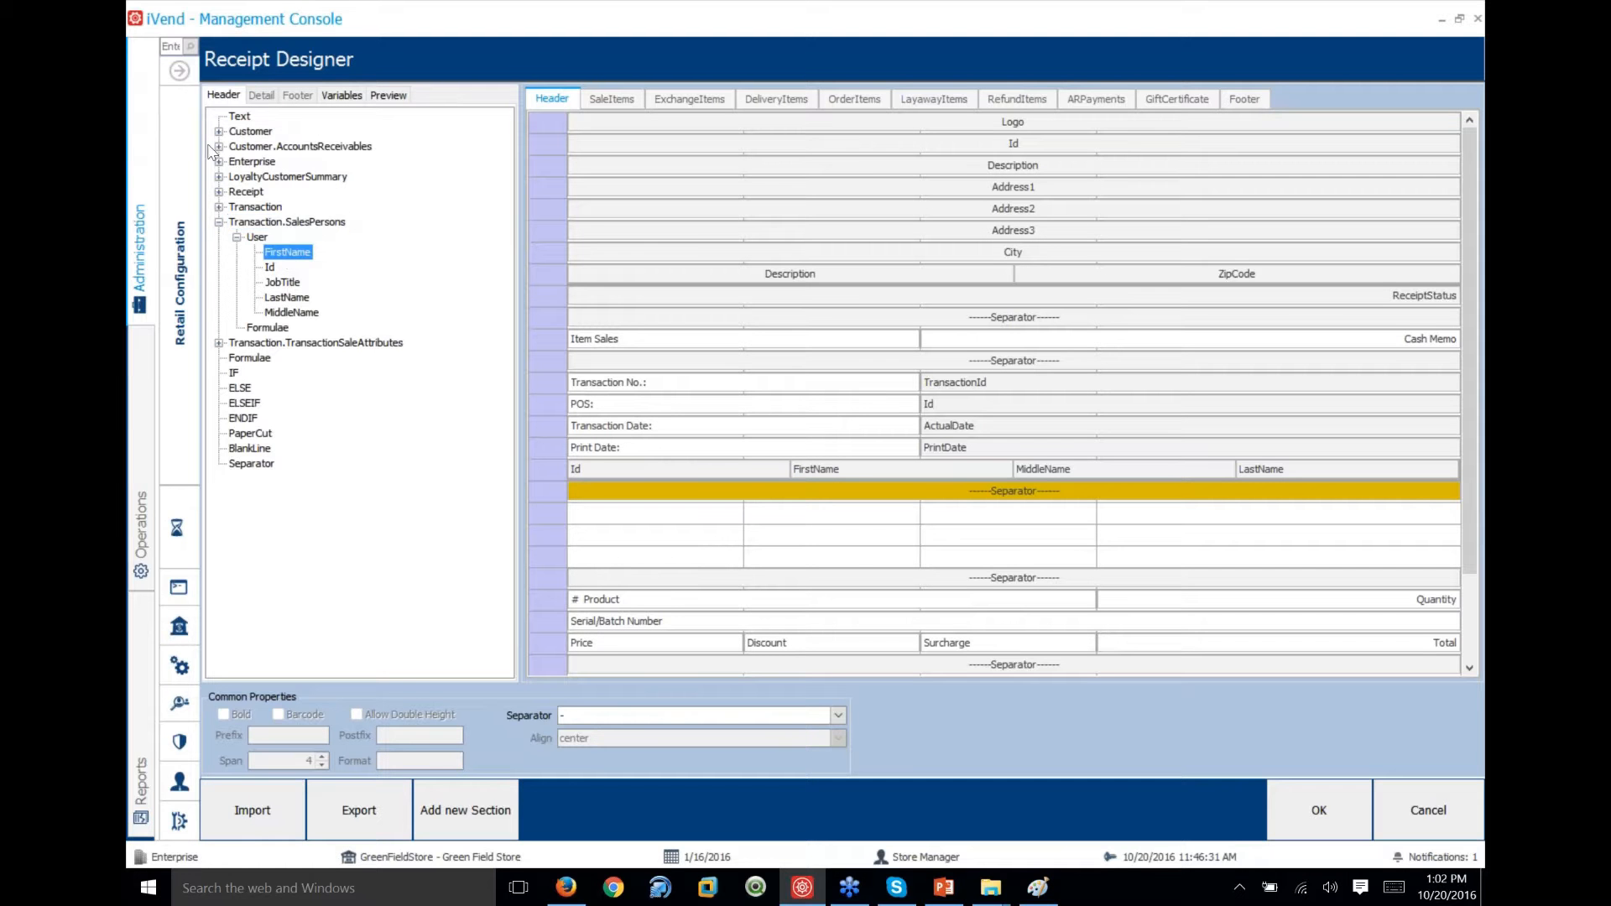
# Add the text labels "Sales Person Name:" and "User Name" in the first column of the first two blank rows
pyautogui.moveTo(287, 252); pyautogui.dragTo(631, 513)
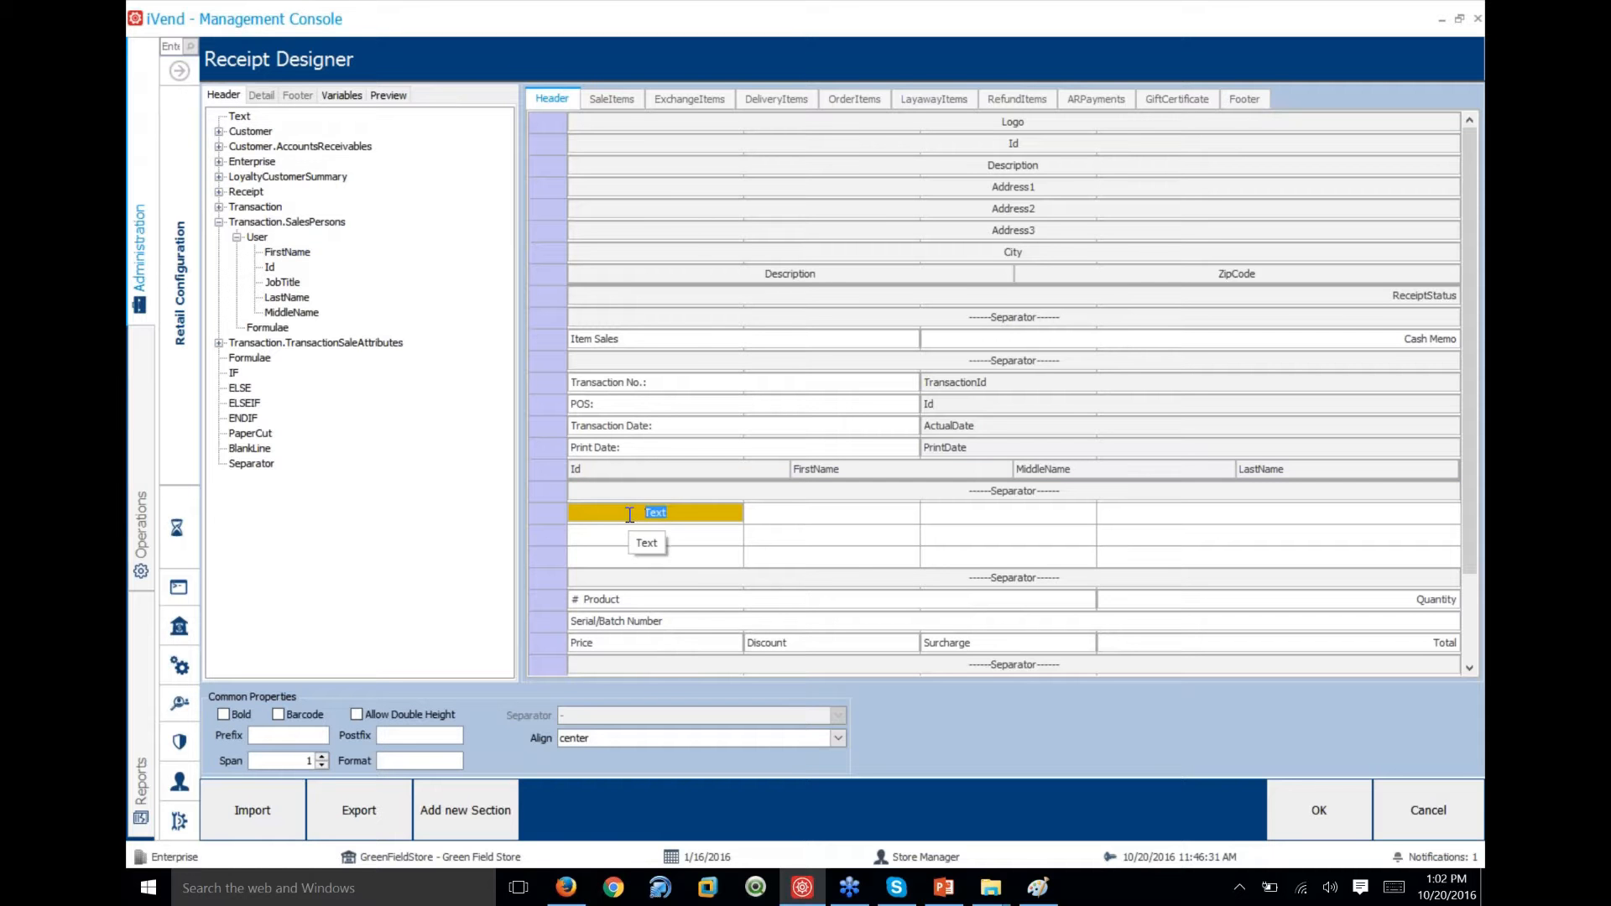
pyautogui.write('Sales Person Name:')
pyautogui.moveTo(287, 252); pyautogui.dragTo(617, 537)
pyautogui.write('User')
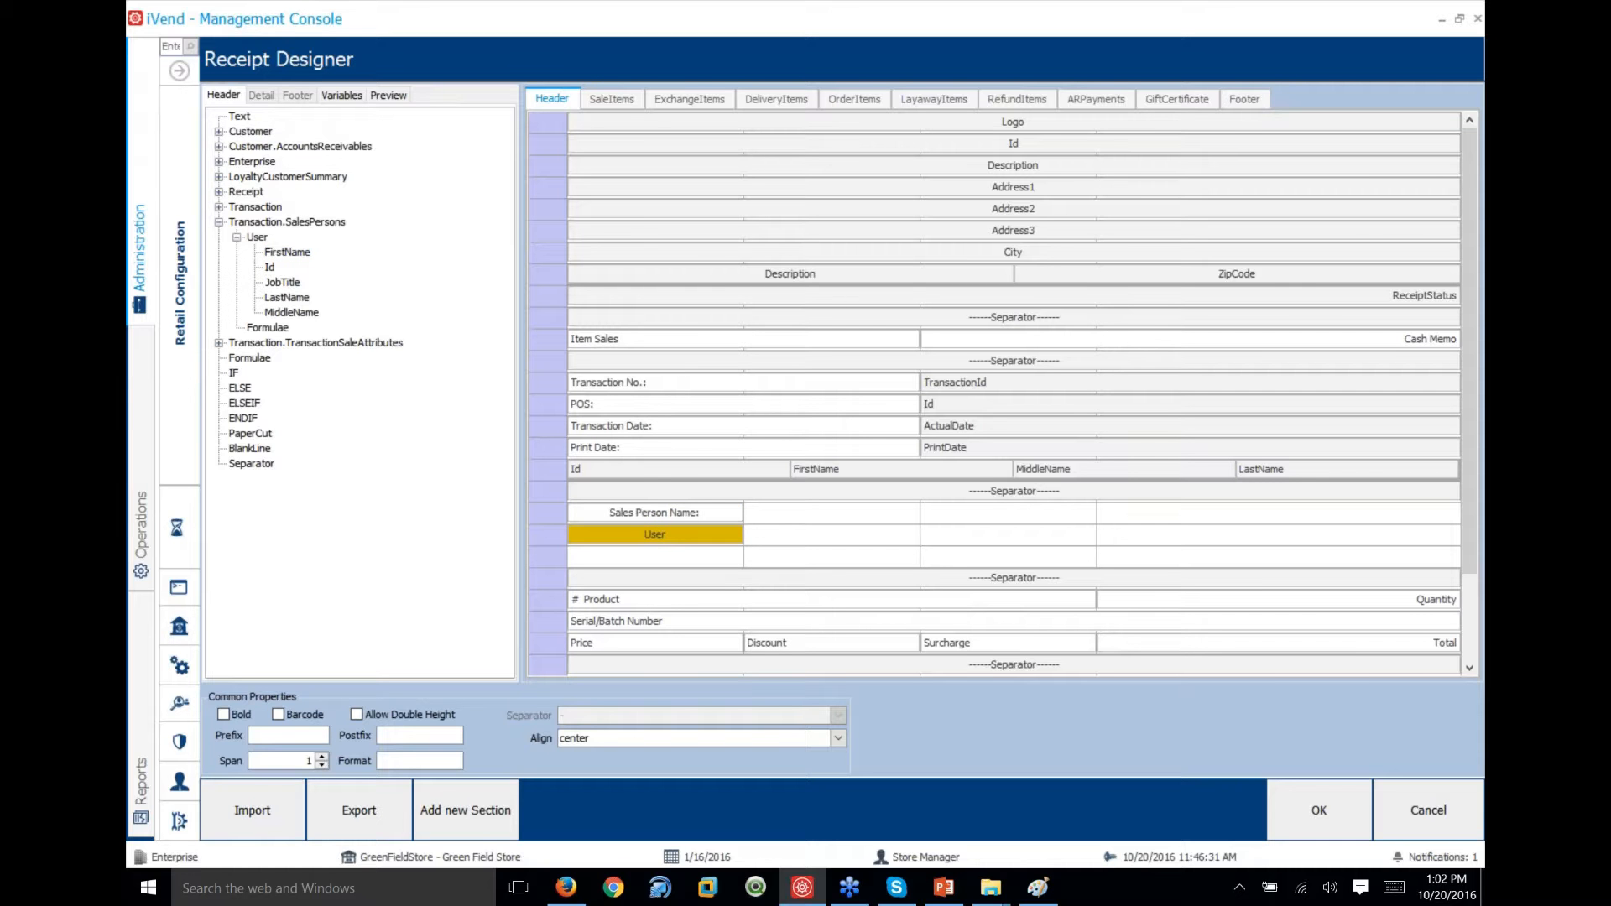
pyautogui.write(' Name')
# Add the text label "User Job Code" in the first column of the third blank row
pyautogui.click(287, 252)
pyautogui.moveTo(619, 547); pyautogui.dragTo(623, 556)
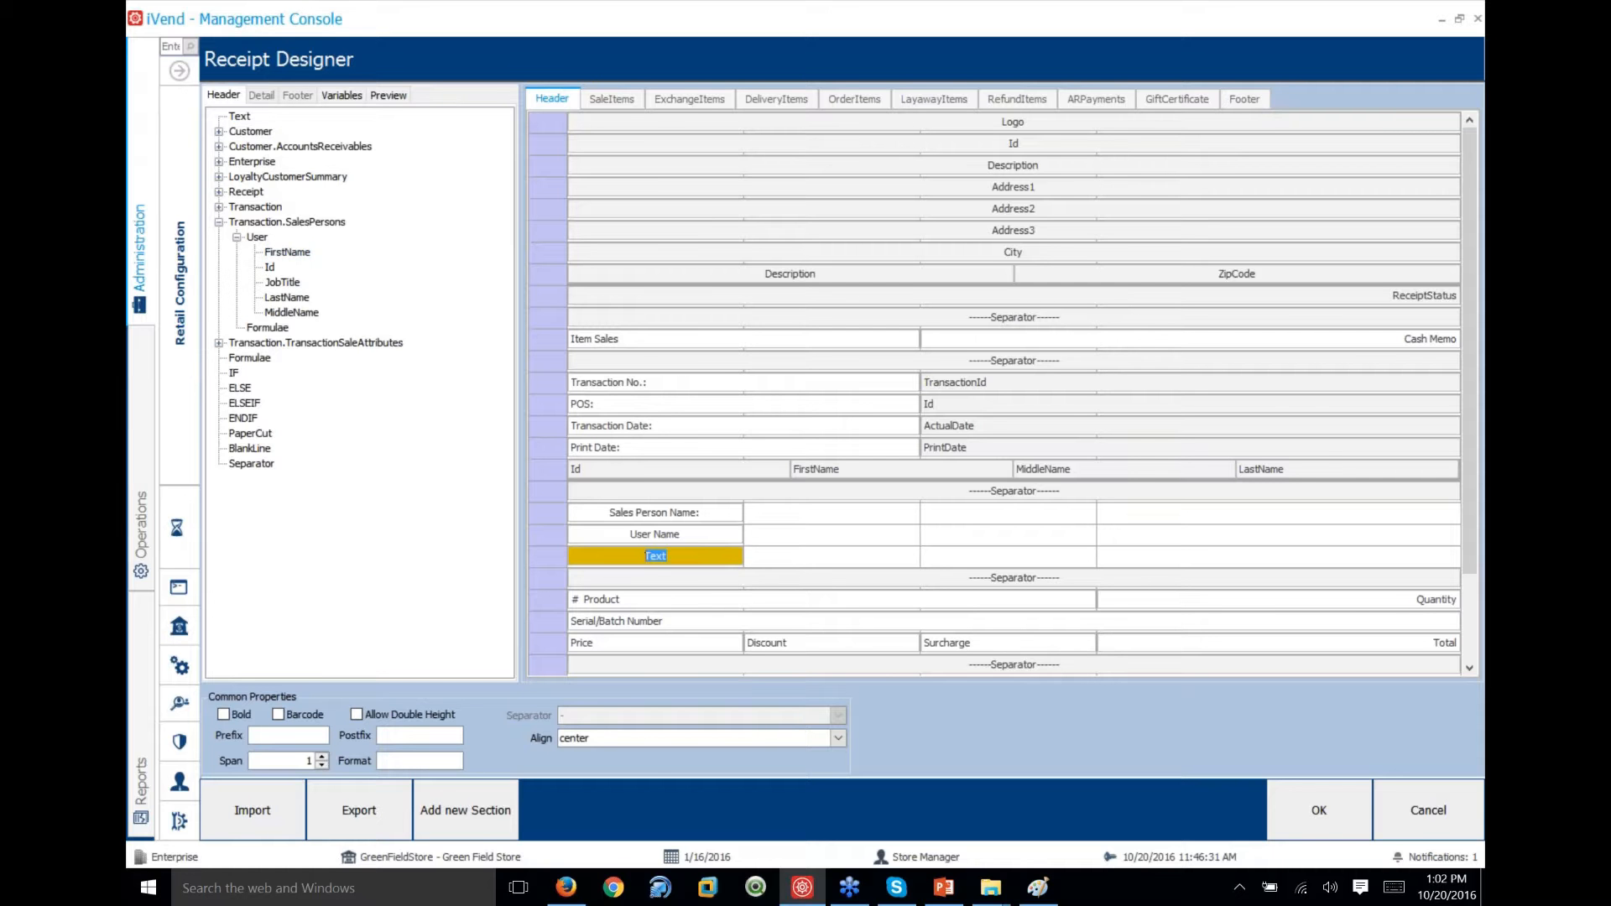
pyautogui.write('User Job')
pyautogui.write(' Copd')
pyautogui.press('BackSpace')
pyautogui.press('BackSpace')
pyautogui.write('de')
# Try to place the sales person's FirstName field beside the User Name label
pyautogui.moveTo(287, 252); pyautogui.dragTo(782, 538)
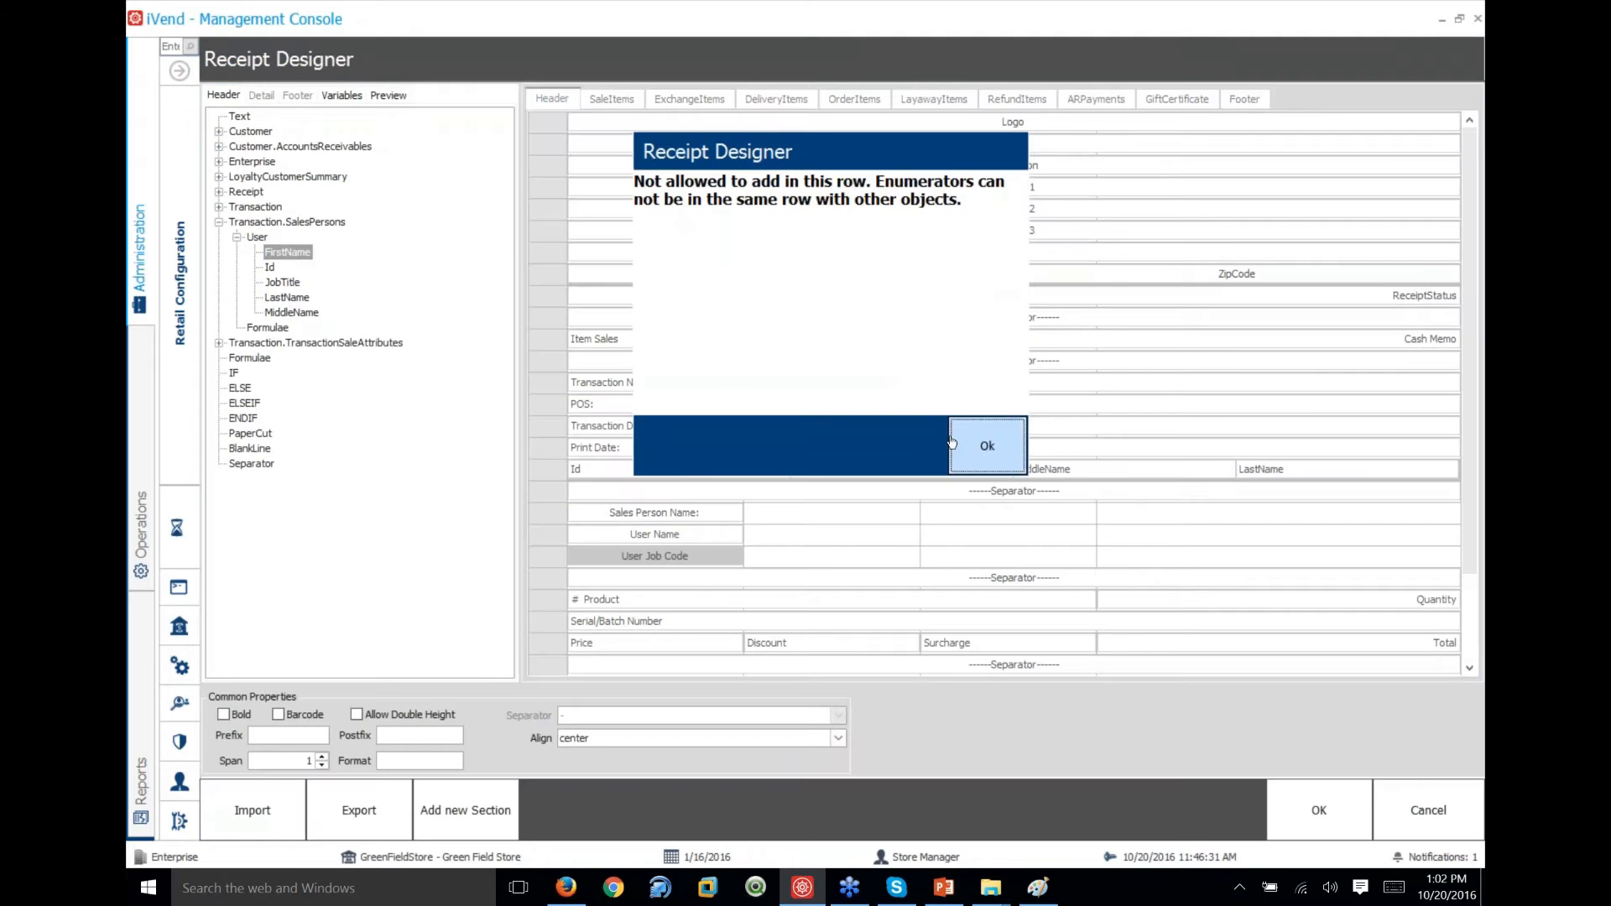
pyautogui.click(971, 439)
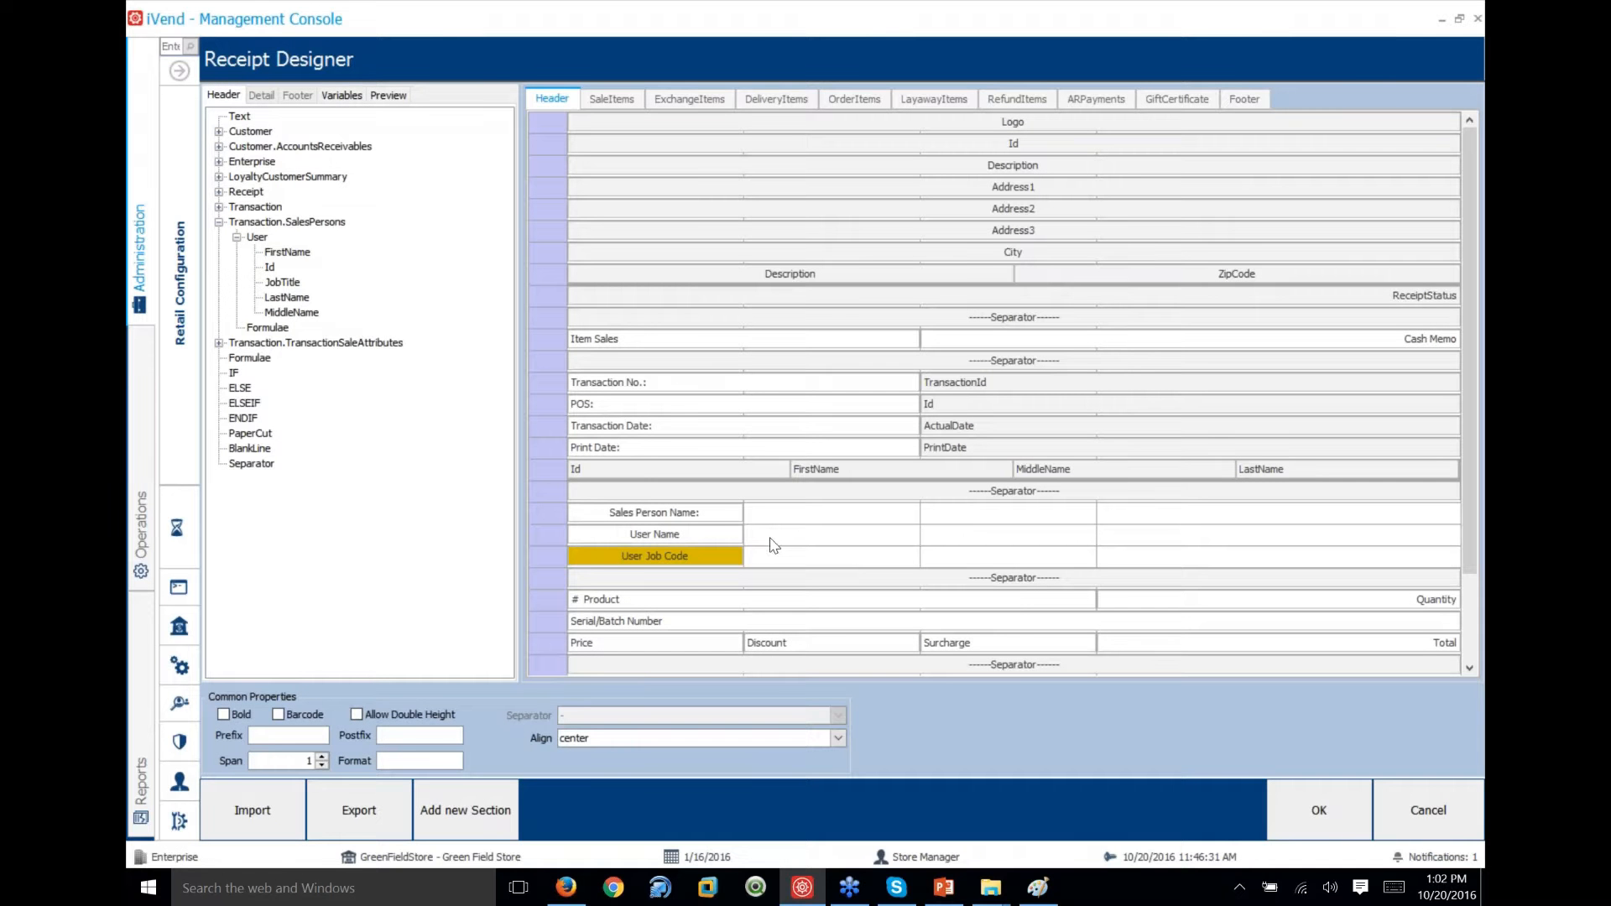
pyautogui.click(724, 534)
pyautogui.moveTo(281, 252); pyautogui.dragTo(799, 536)
pyautogui.click(973, 441)
# Insert a blank row between the Sales Person Name: and User Name labels
pyautogui.moveTo(621, 600); pyautogui.dragTo(625, 625)
pyautogui.moveTo(657, 535); pyautogui.dragTo(555, 534)
pyautogui.rightClick(555, 534)
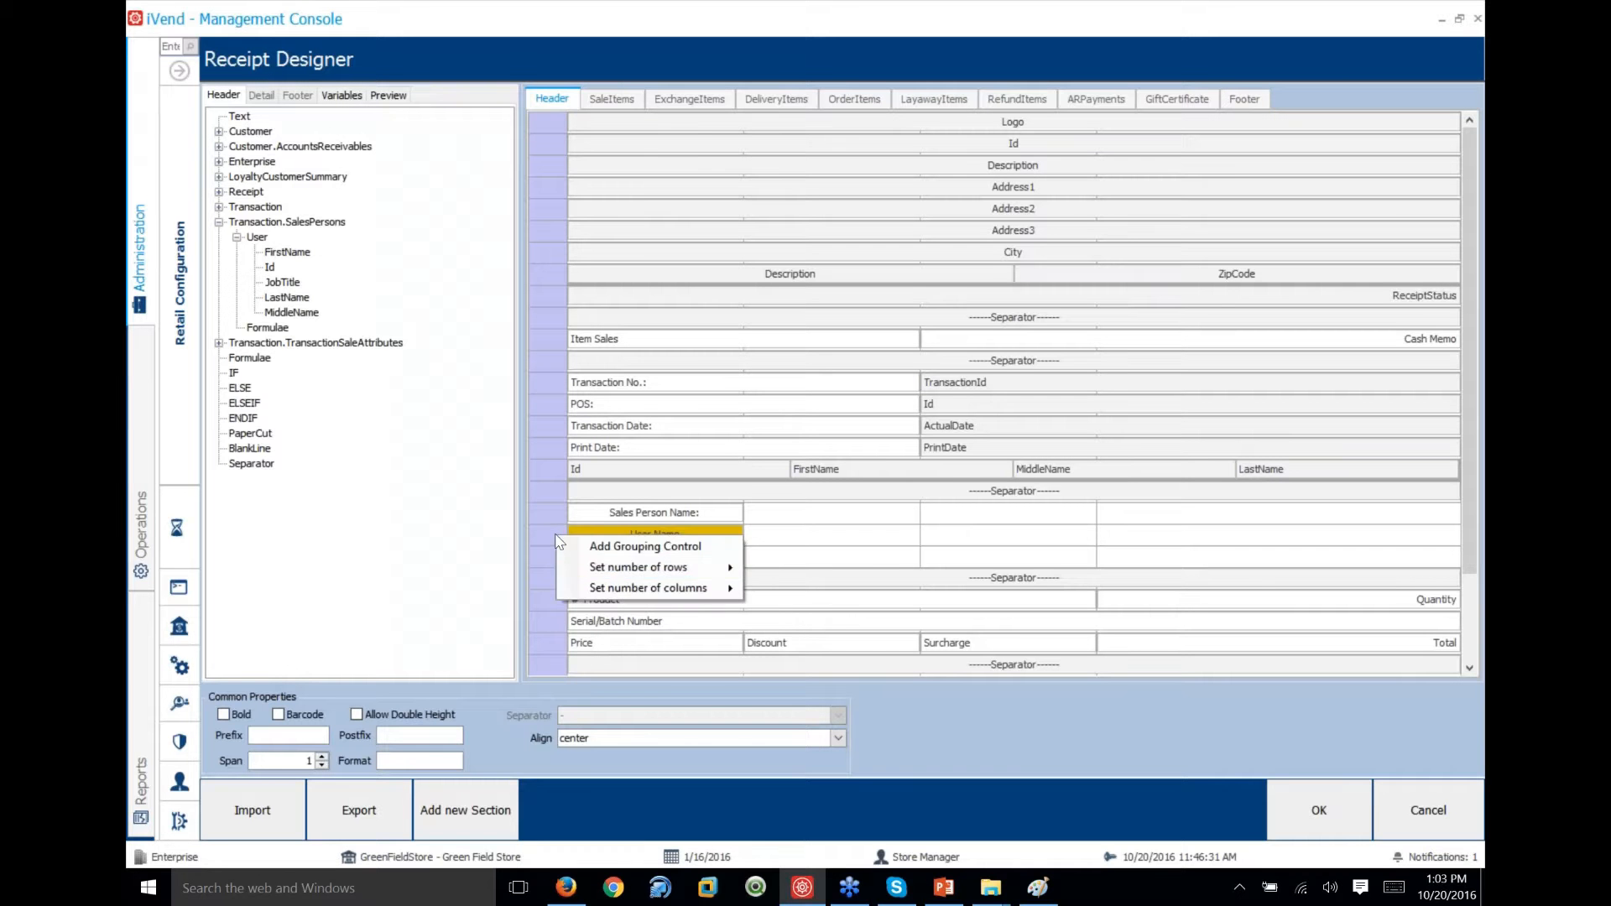
pyautogui.moveTo(616, 575)
pyautogui.click(776, 571)
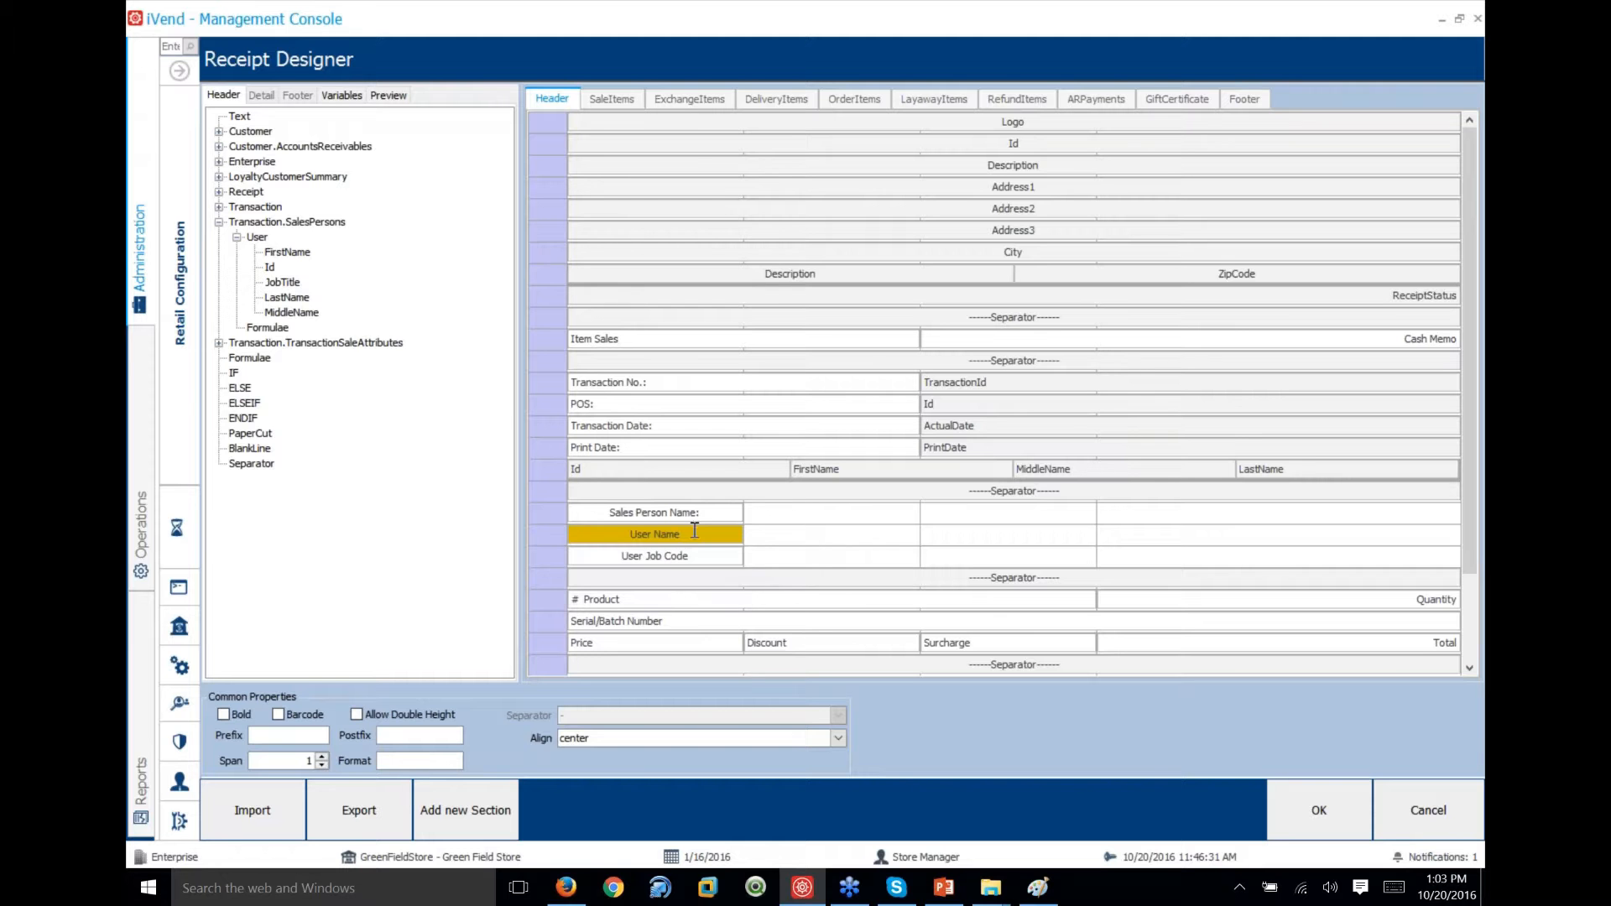
pyautogui.rightClick(760, 534)
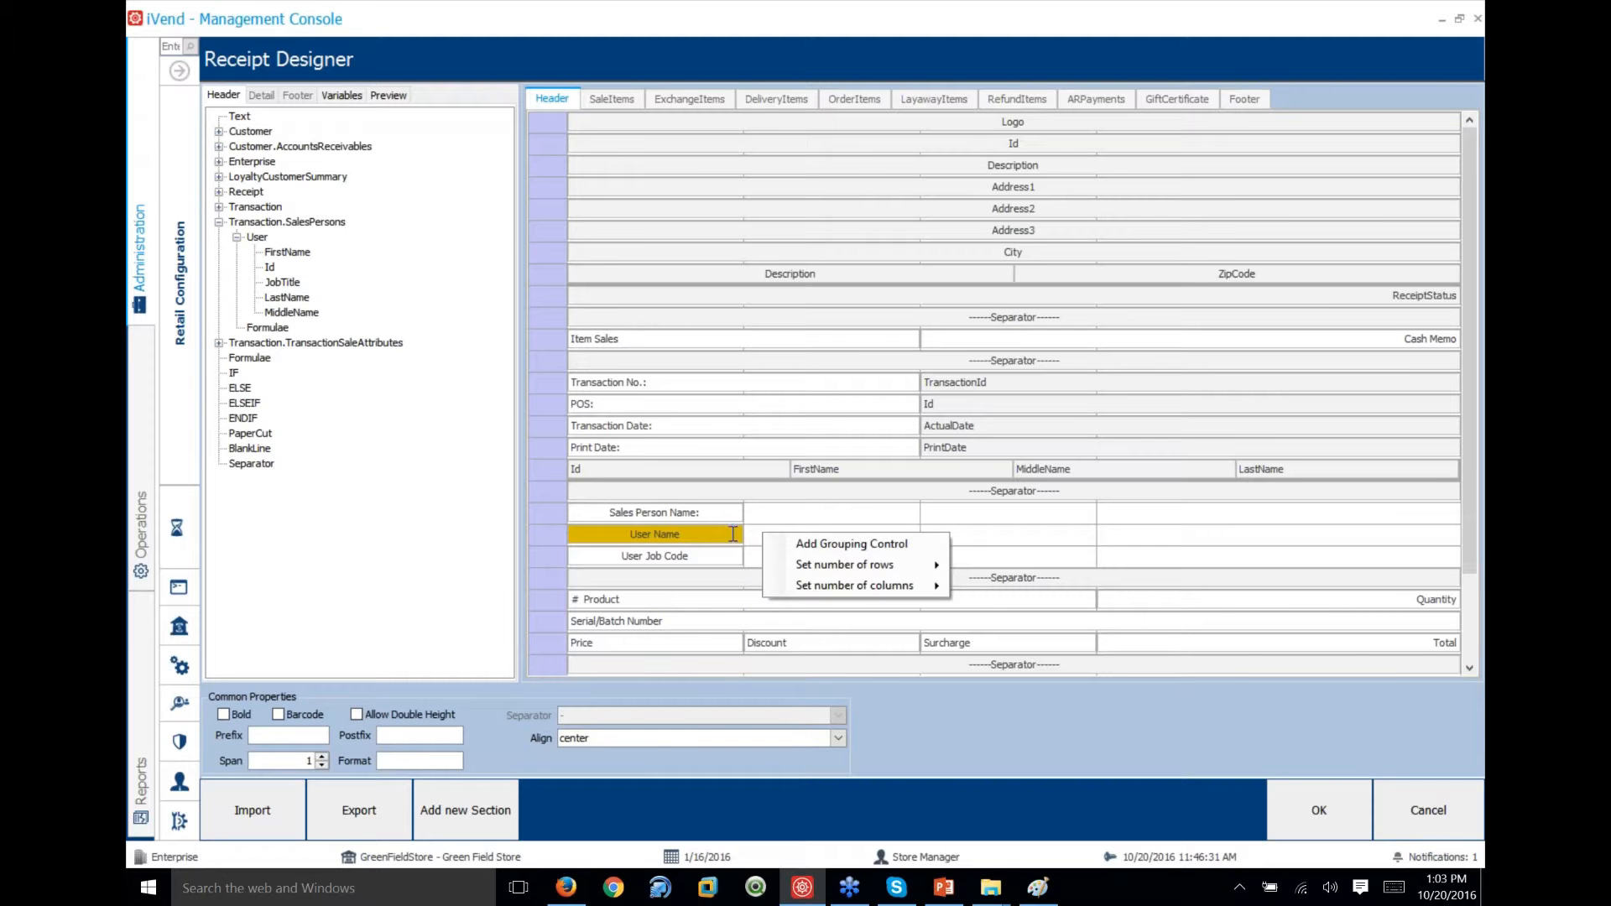
pyautogui.click(733, 534)
pyautogui.rightClick(733, 534)
pyautogui.click(776, 568)
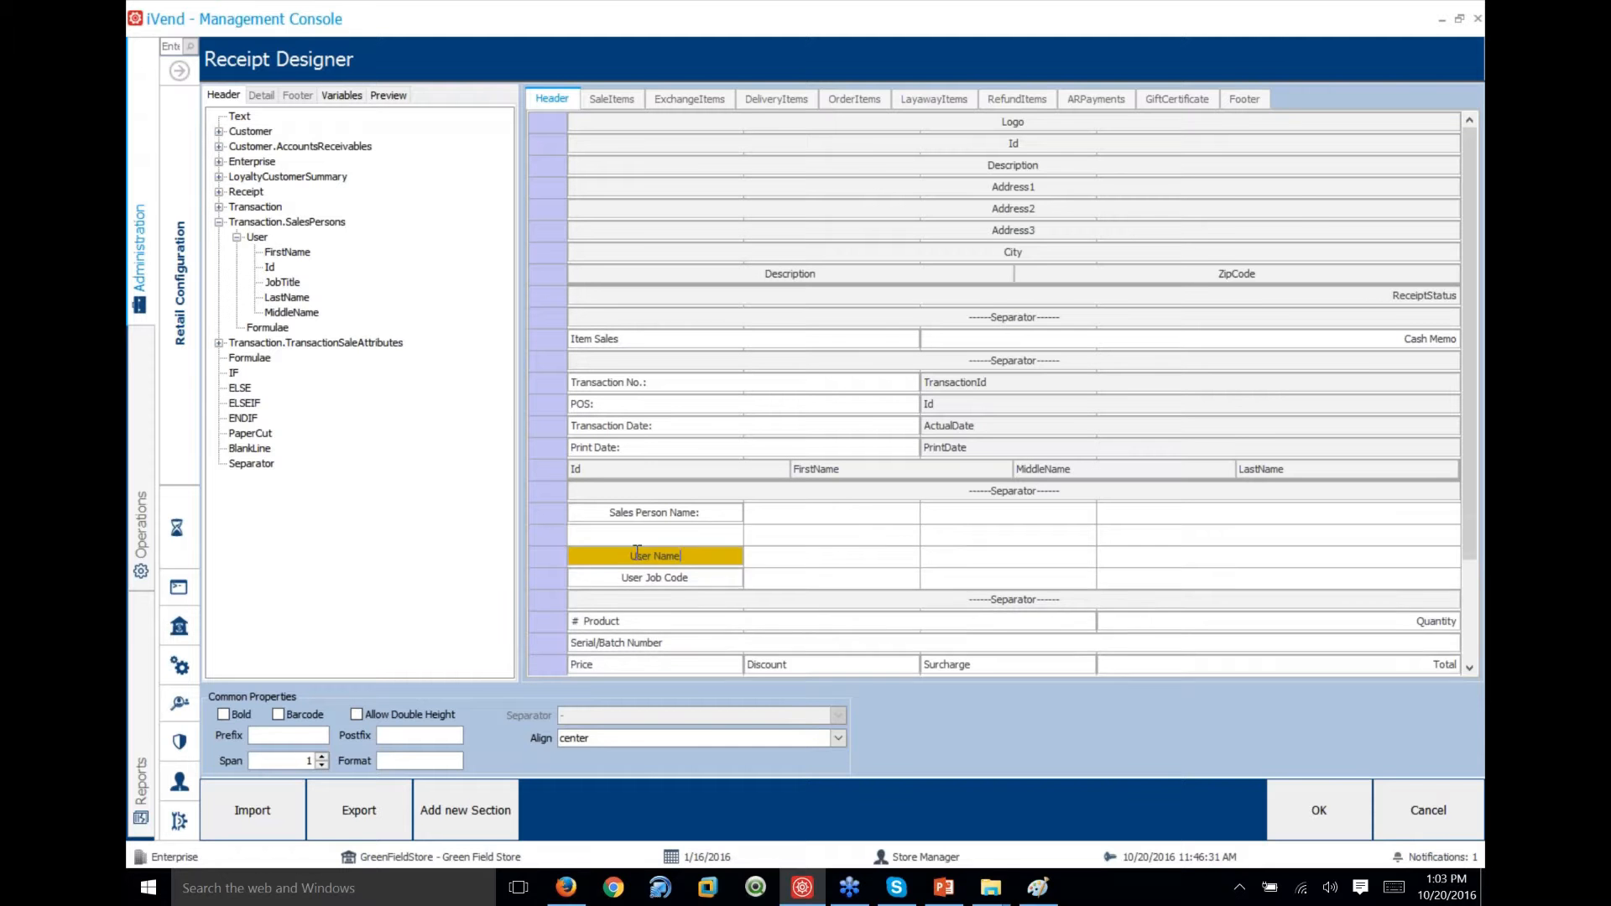
# Place the sales person's FirstName and LastName fields in the first two columns of the blank row under Sales Person Name:
pyautogui.rightClick(556, 540)
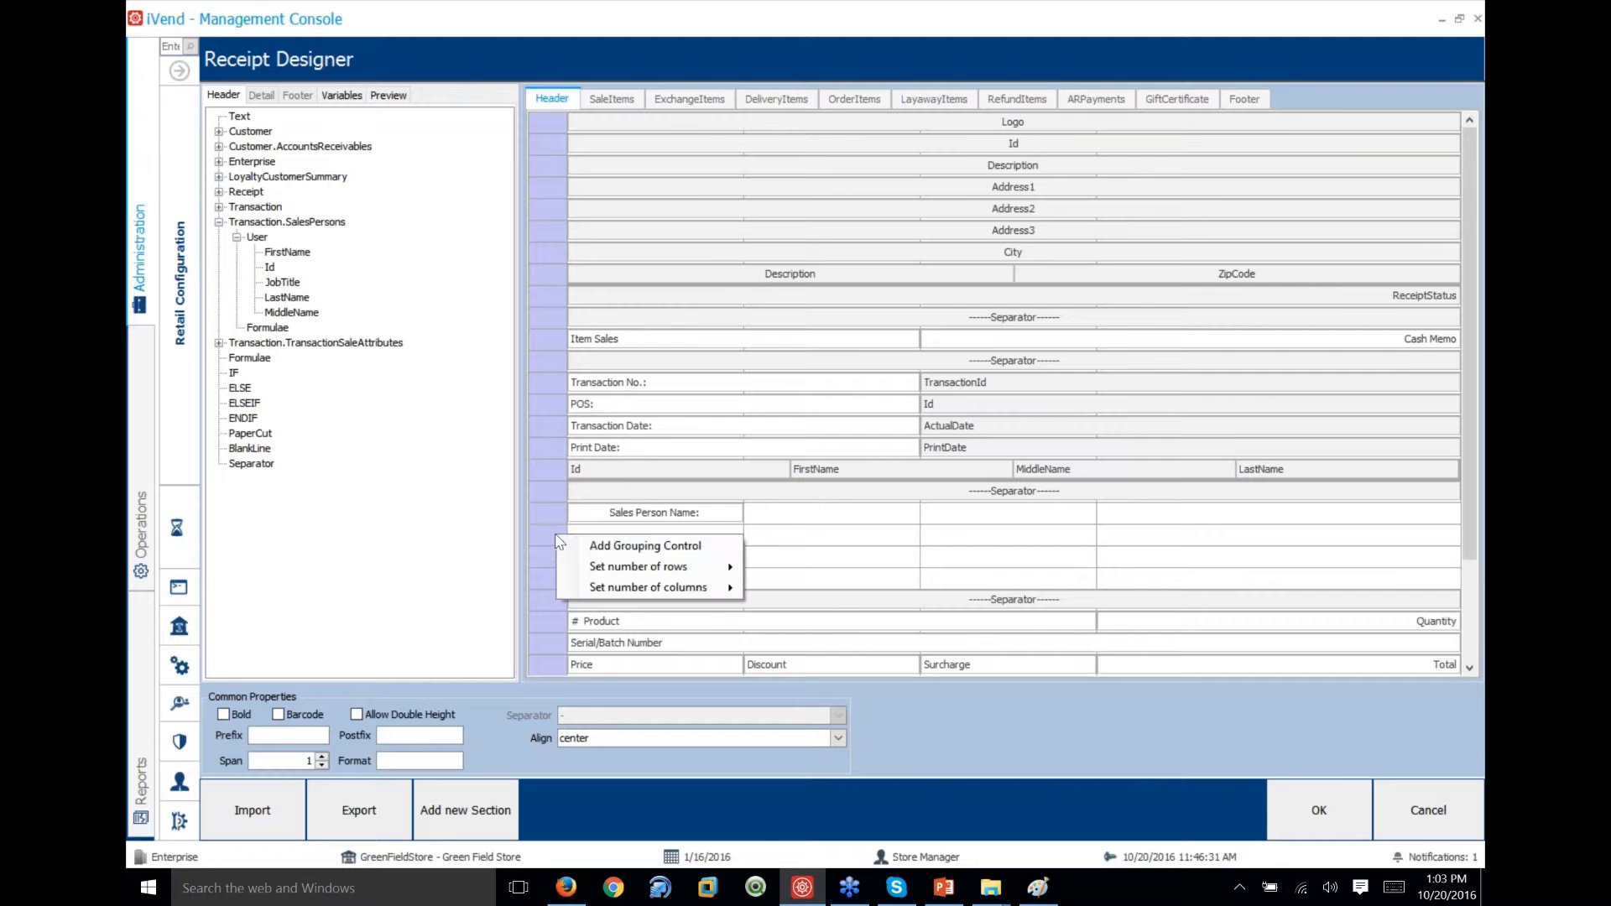
pyautogui.click(619, 547)
pyautogui.click(988, 447)
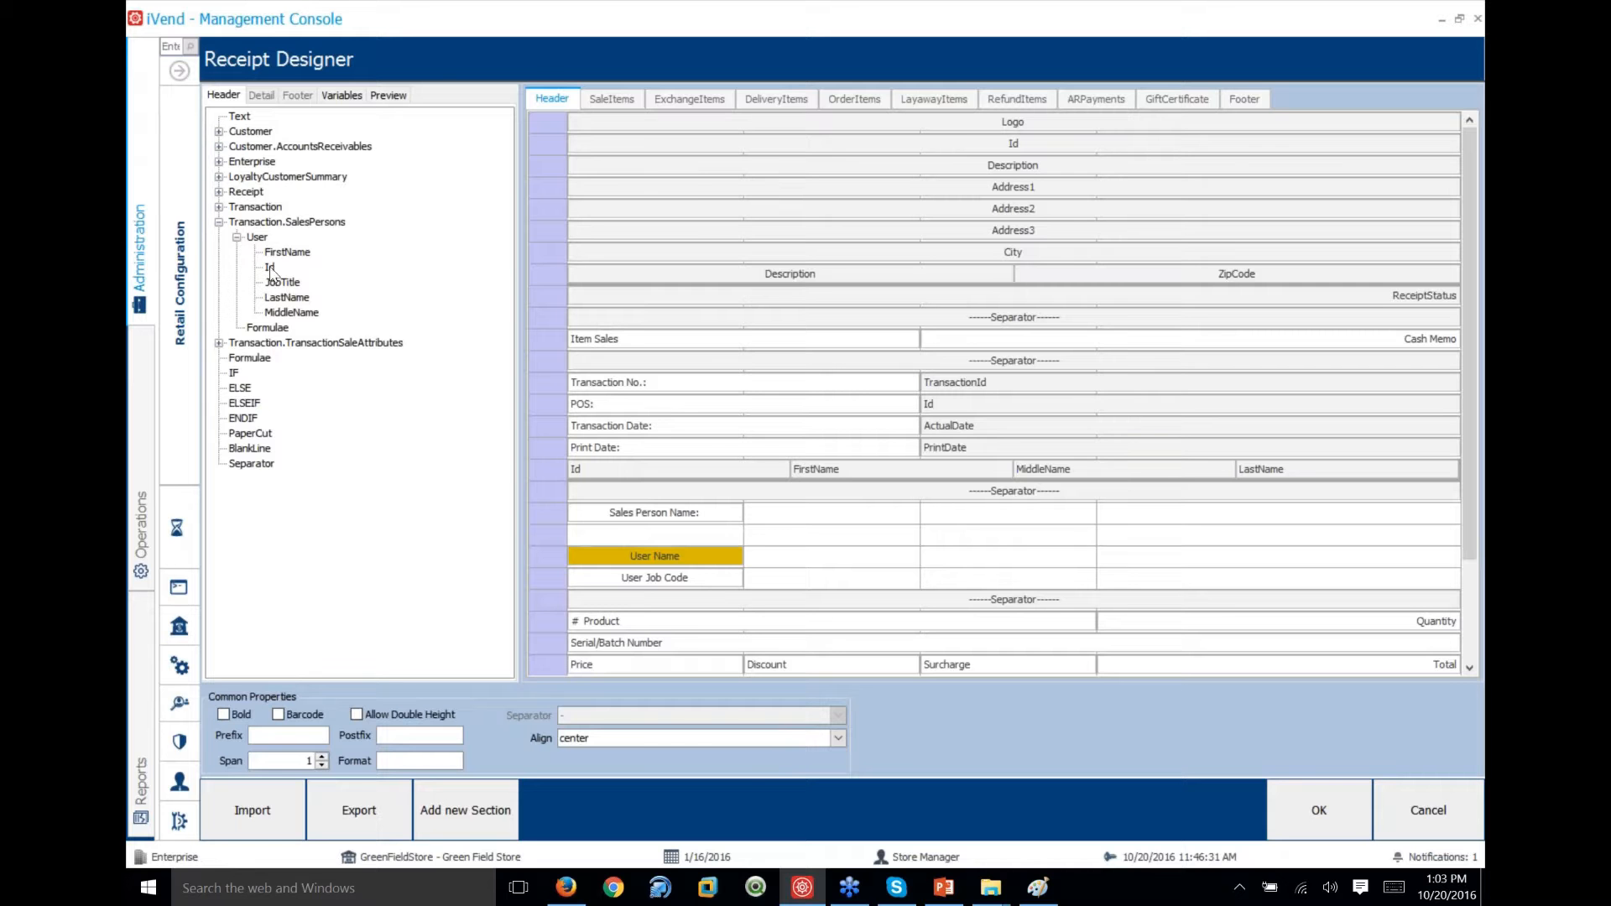
pyautogui.moveTo(287, 253); pyautogui.dragTo(627, 537)
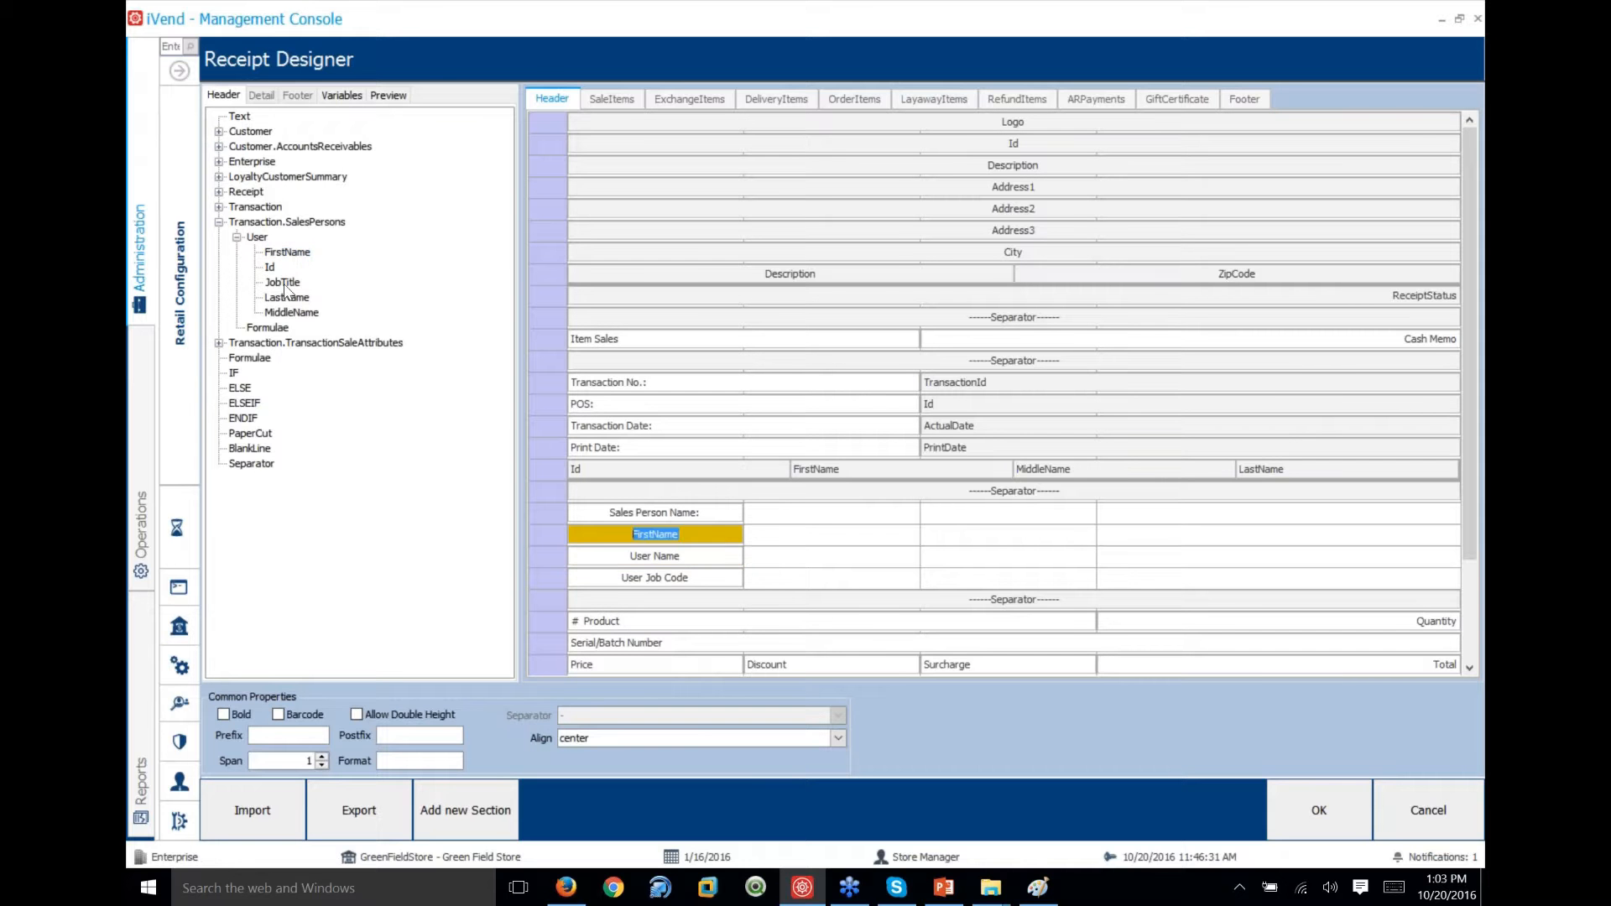
pyautogui.moveTo(290, 299); pyautogui.dragTo(751, 537)
pyautogui.click(690, 559)
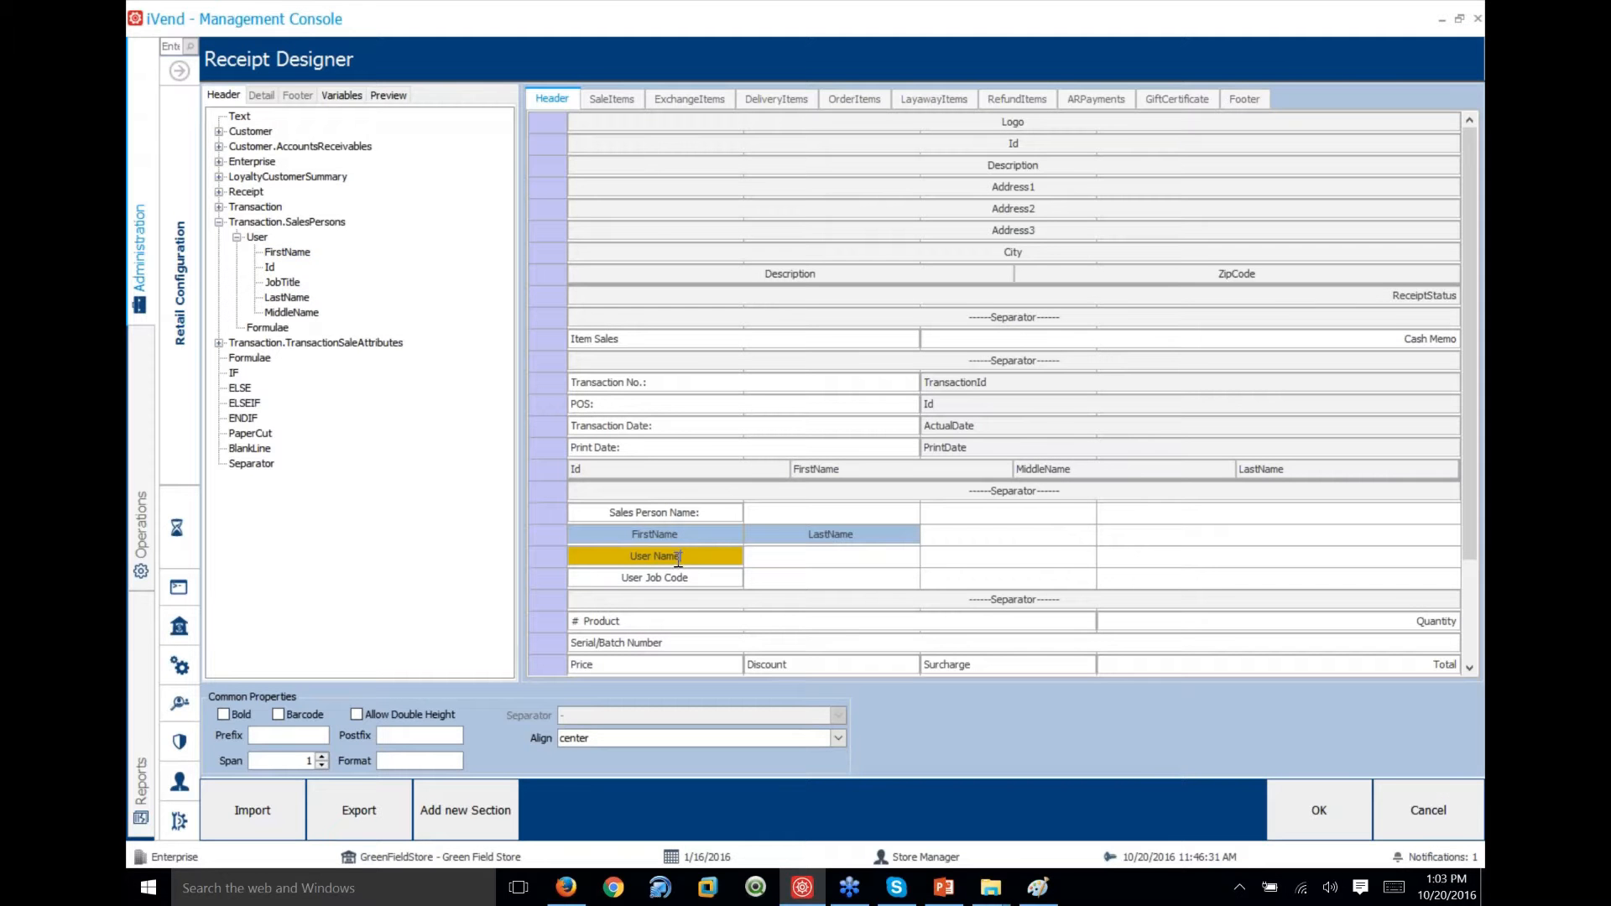
# Place the sales person's MiddleName field beside LastName in the third column, keeping the existing User Name label
pyautogui.click(288, 313)
pyautogui.moveTo(289, 313); pyautogui.dragTo(923, 544)
pyautogui.click(965, 452)
pyautogui.moveTo(288, 312); pyautogui.dragTo(923, 542)
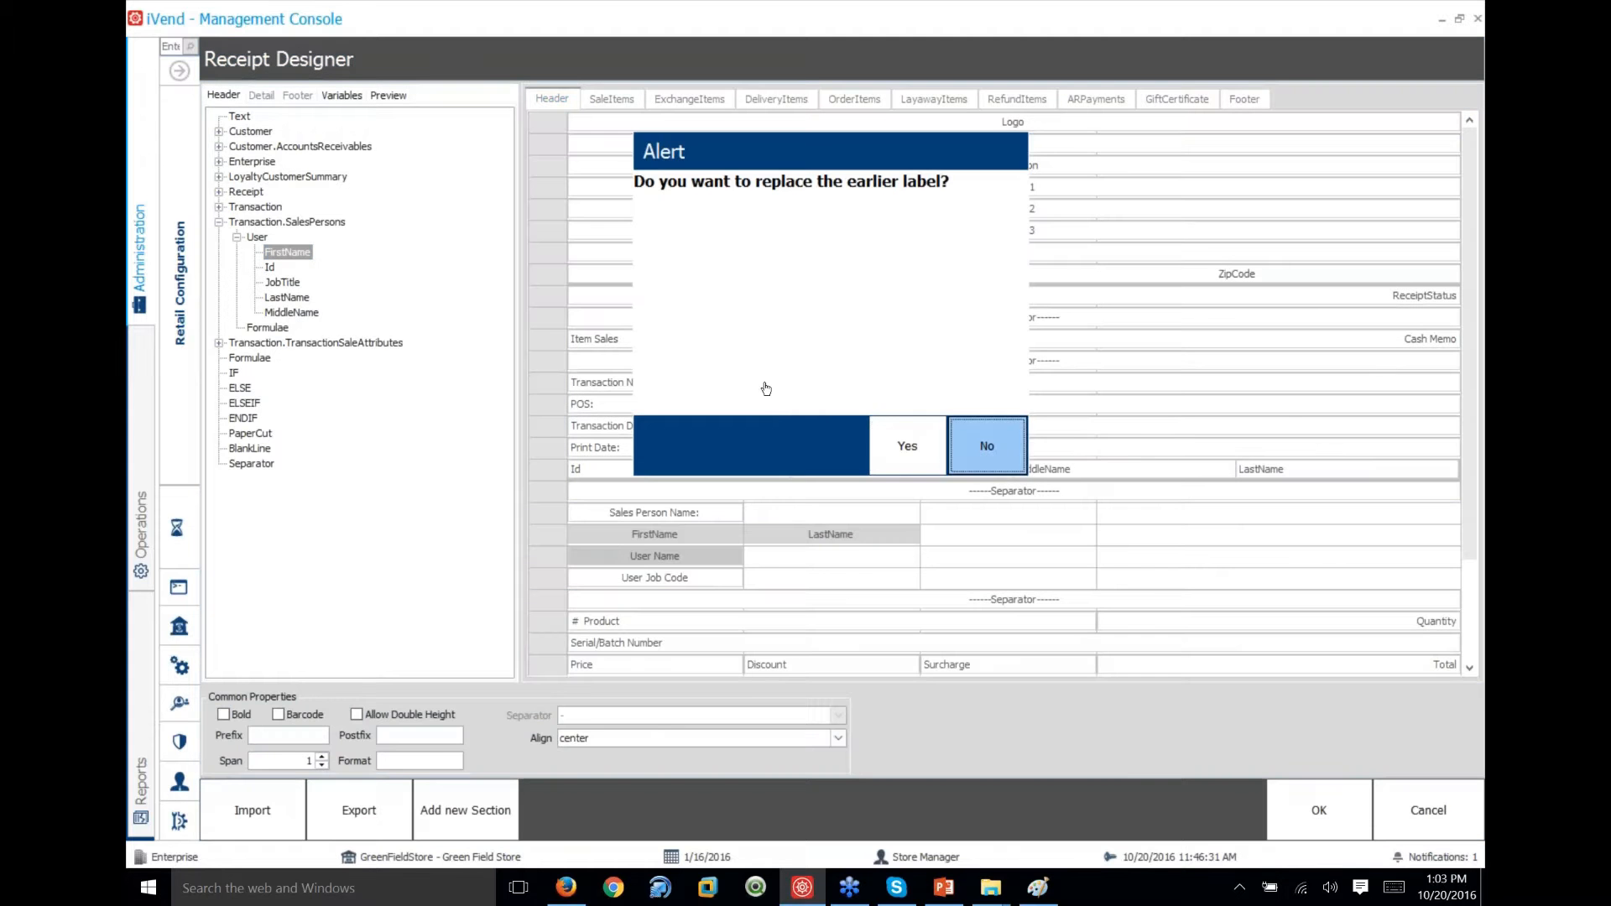
pyautogui.click(982, 446)
pyautogui.moveTo(282, 318); pyautogui.dragTo(927, 542)
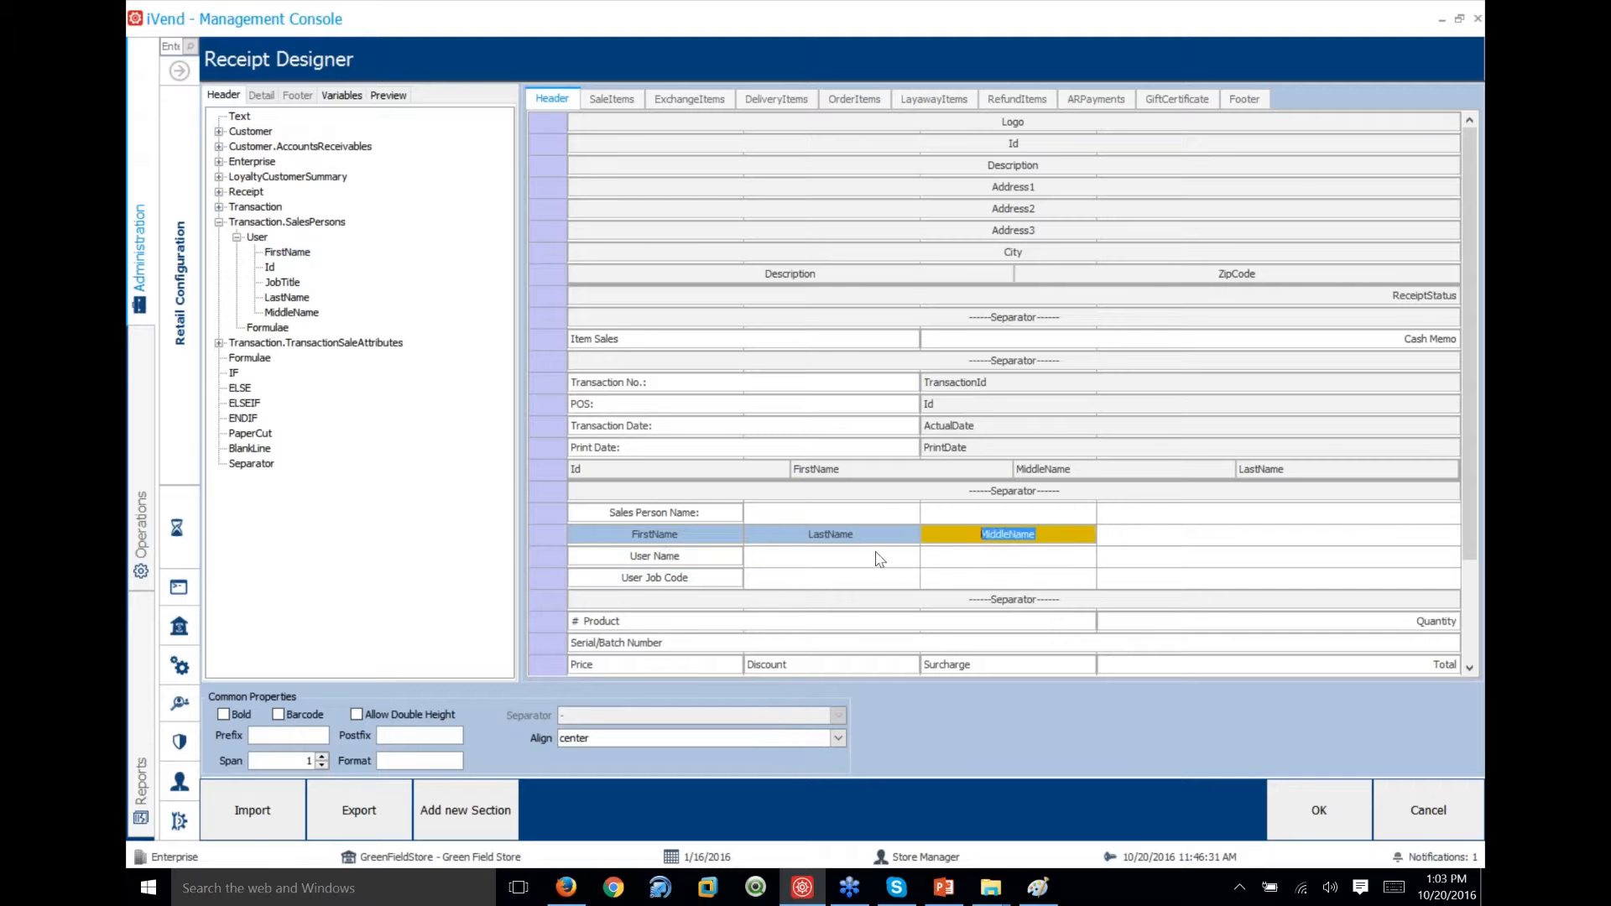
pyautogui.click(788, 538)
# Delete the User Name and User Job Code labels and place the sales person's JobTitle field under FirstName
pyautogui.click(650, 555)
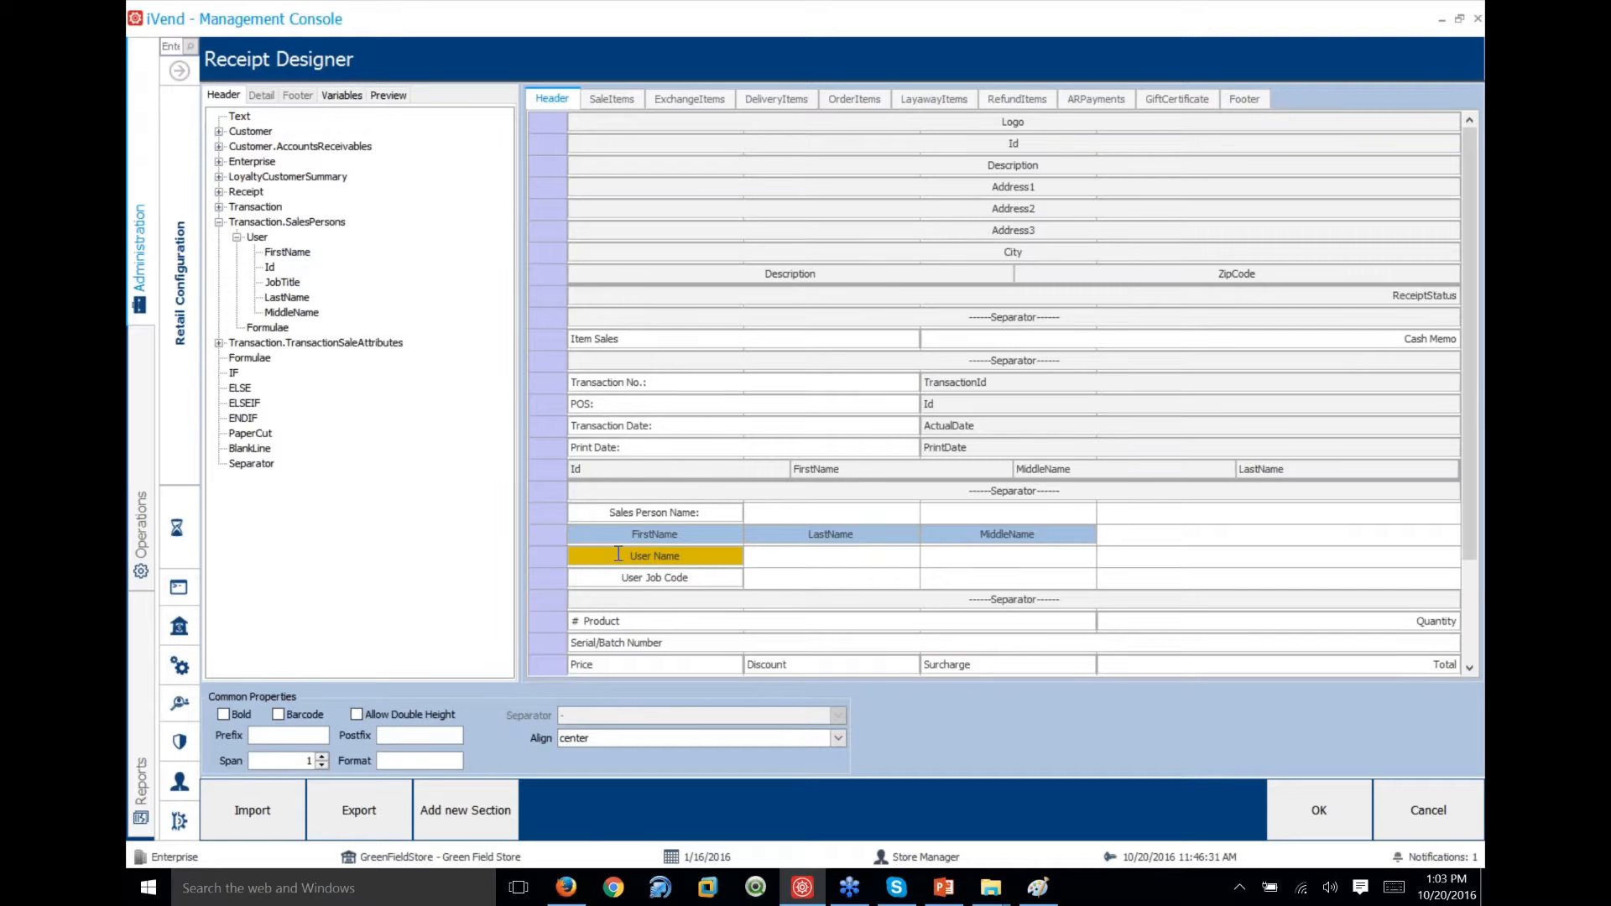
pyautogui.rightClick(619, 557)
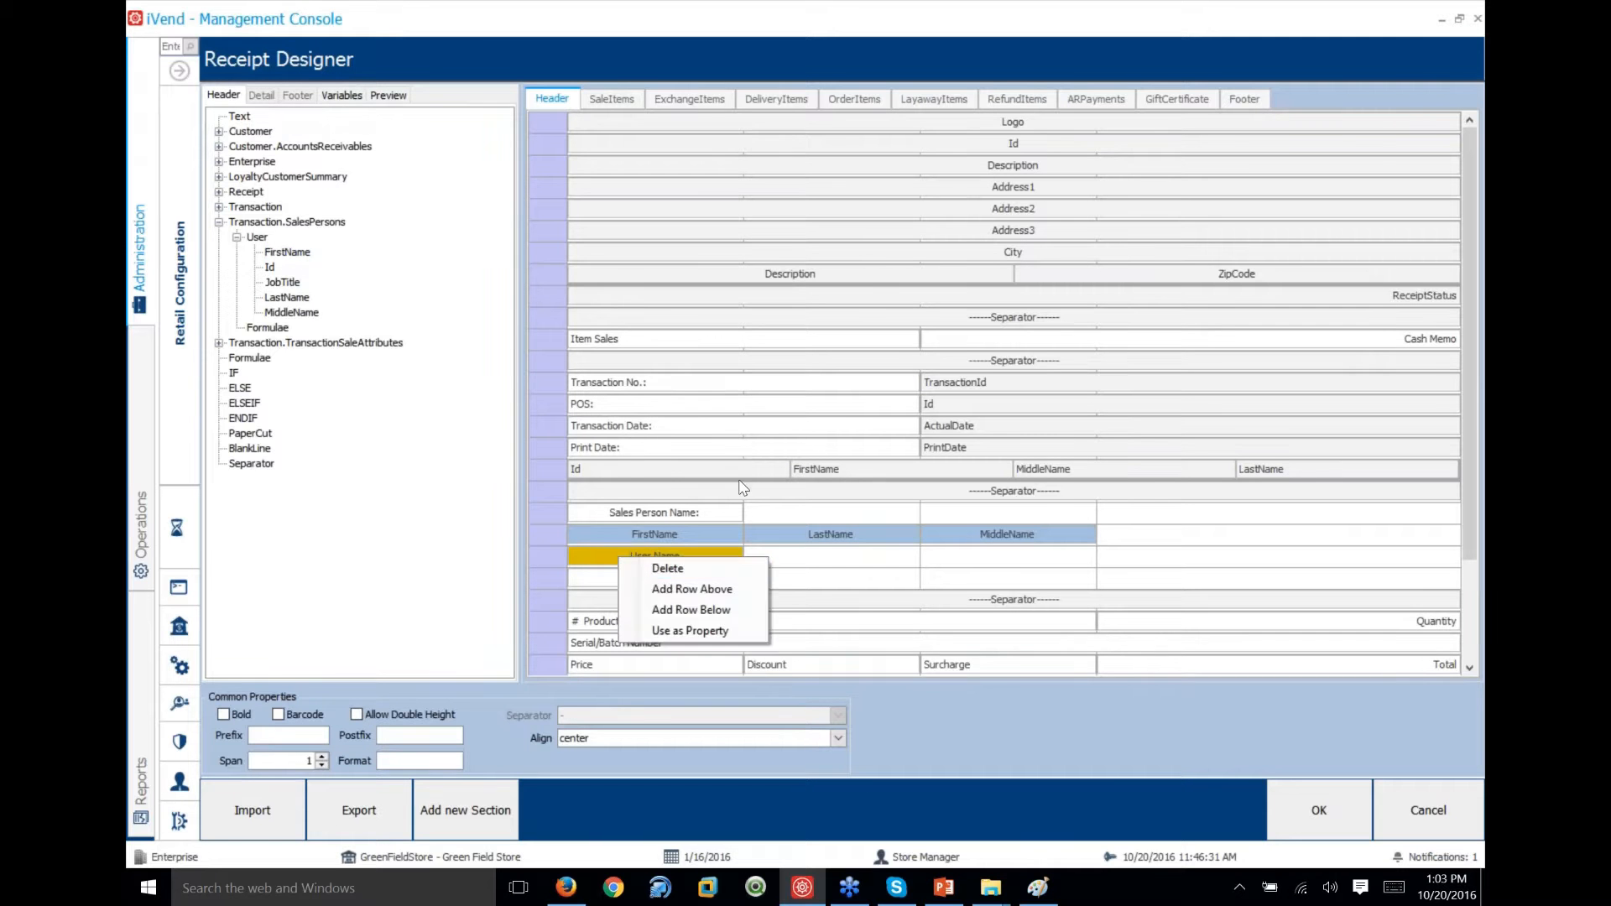
pyautogui.click(645, 569)
pyautogui.rightClick(644, 574)
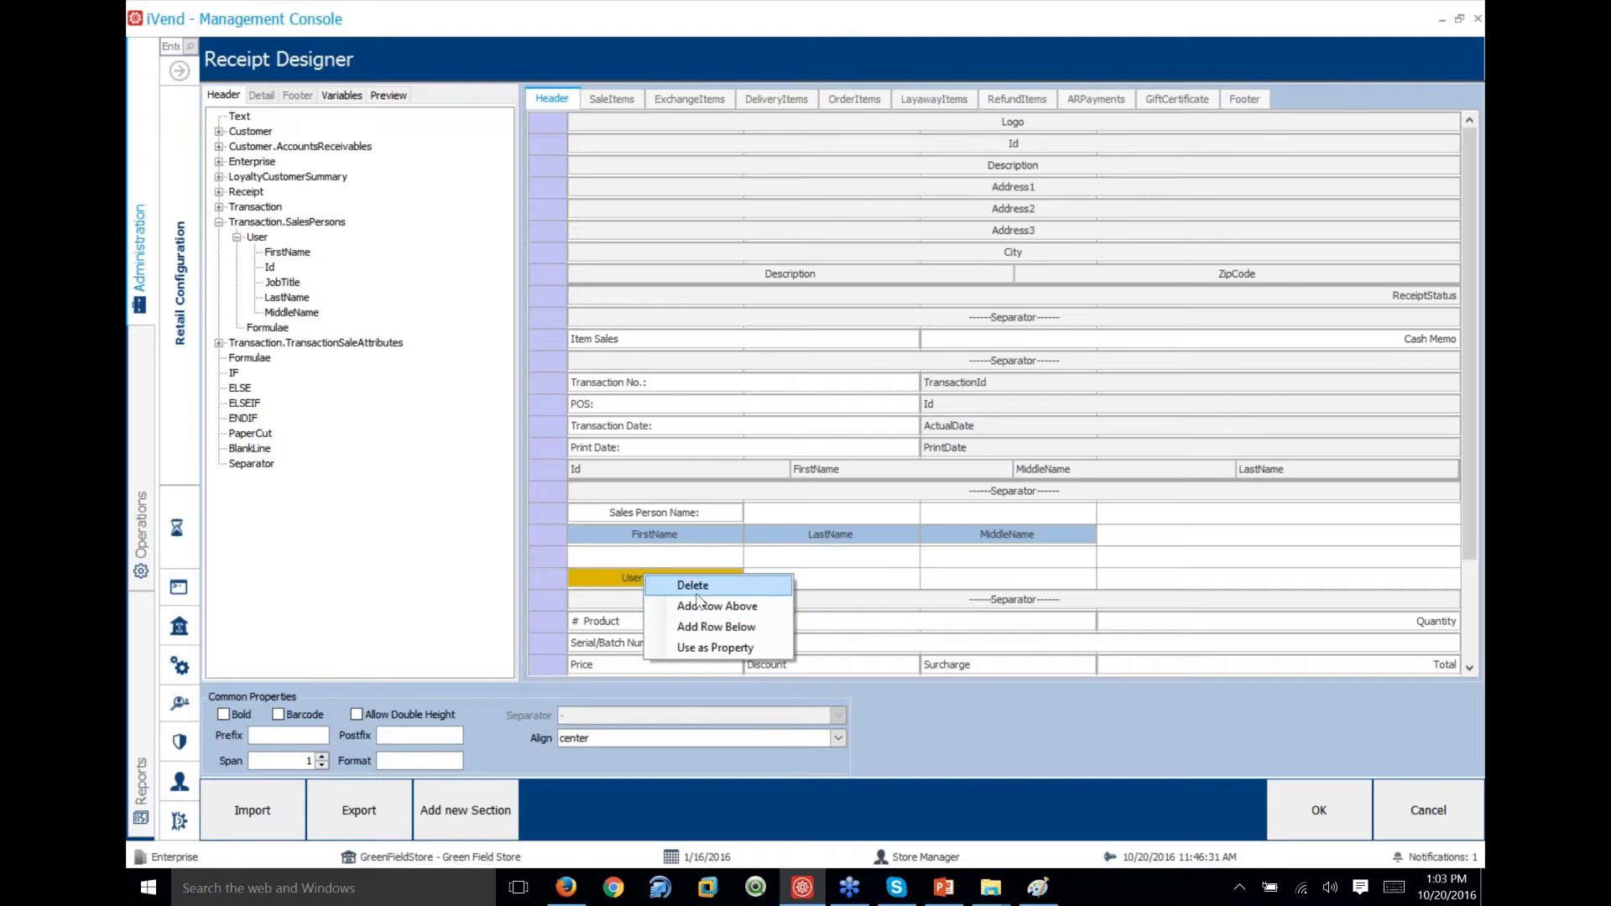
pyautogui.click(672, 580)
pyautogui.moveTo(288, 253); pyautogui.dragTo(653, 564)
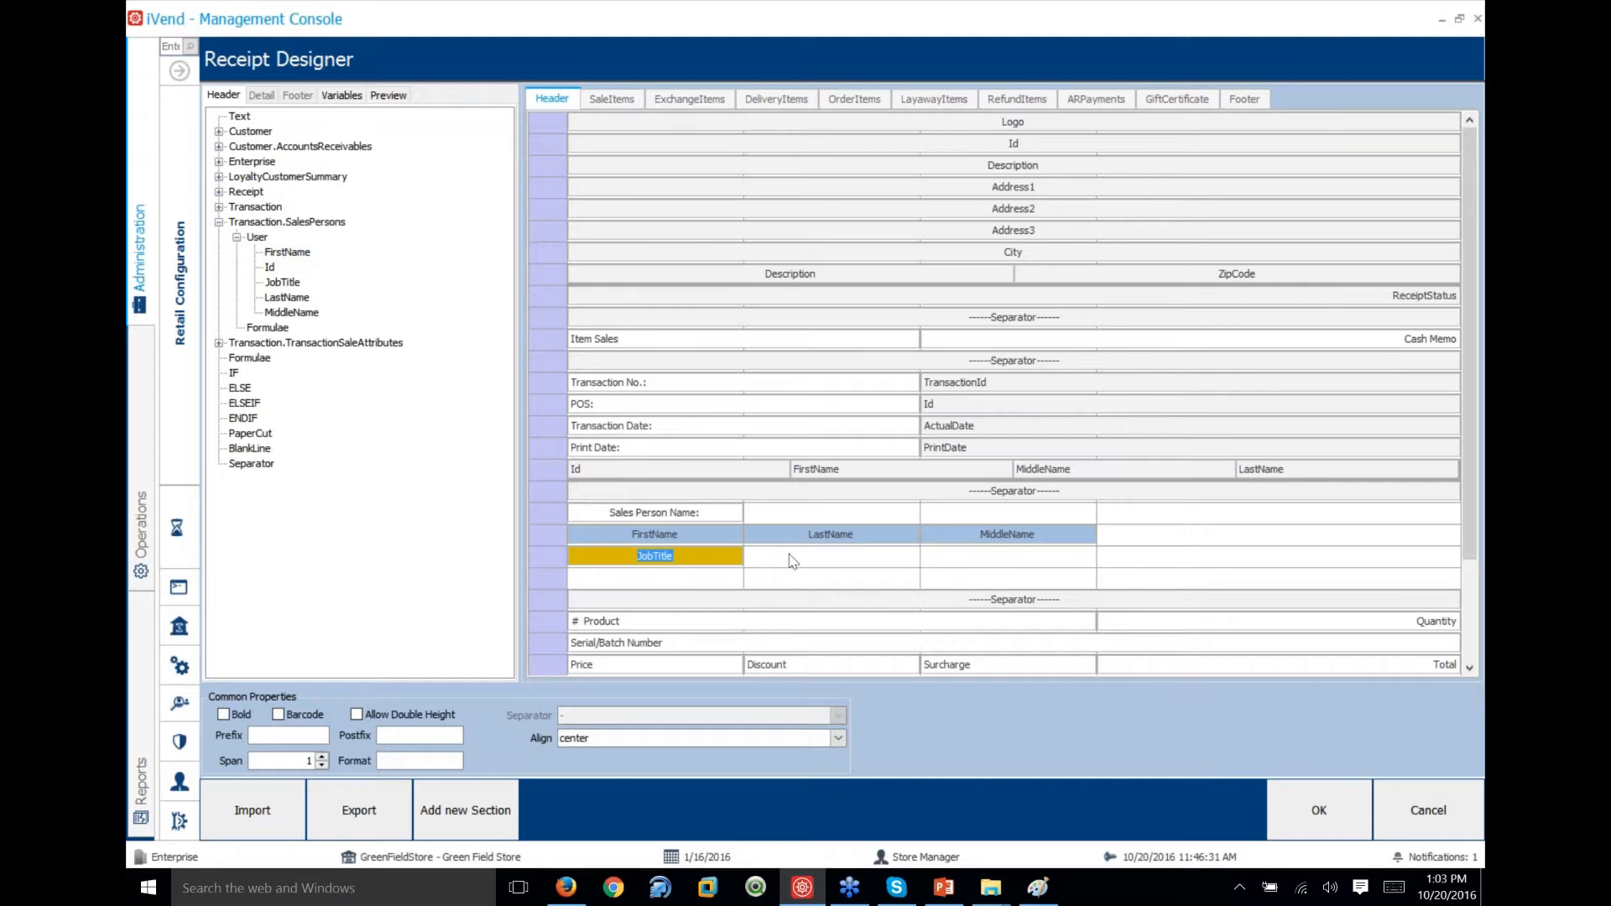
# Examine the data source of the FirstName, LastName, MiddleName and JobTitle fields in the sales person section
pyautogui.click(982, 538)
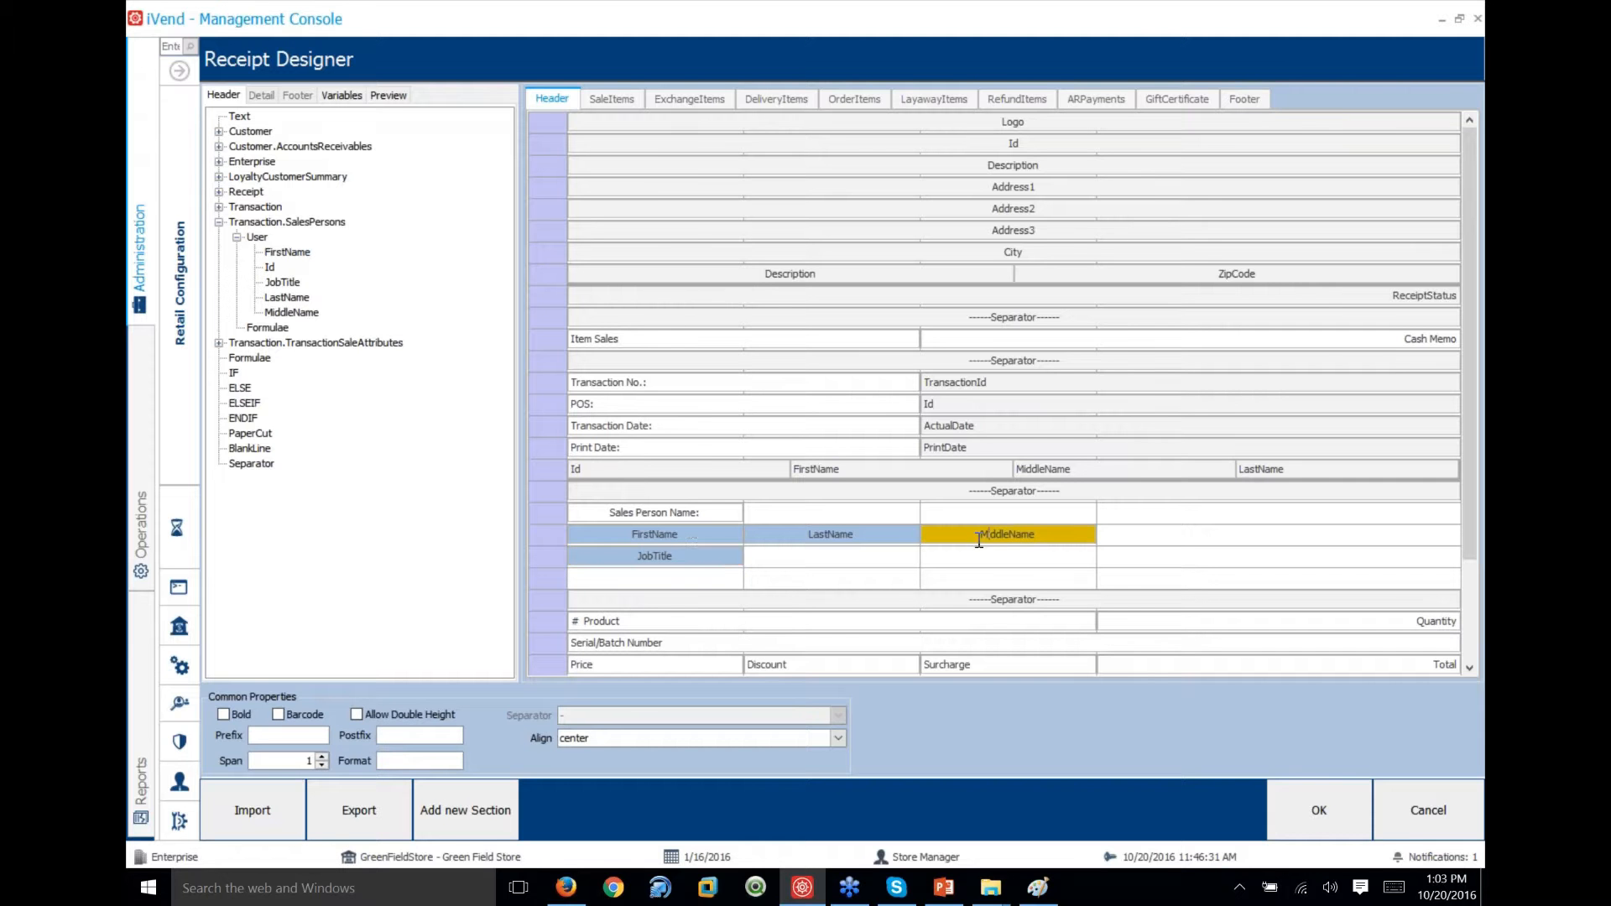
pyautogui.click(687, 530)
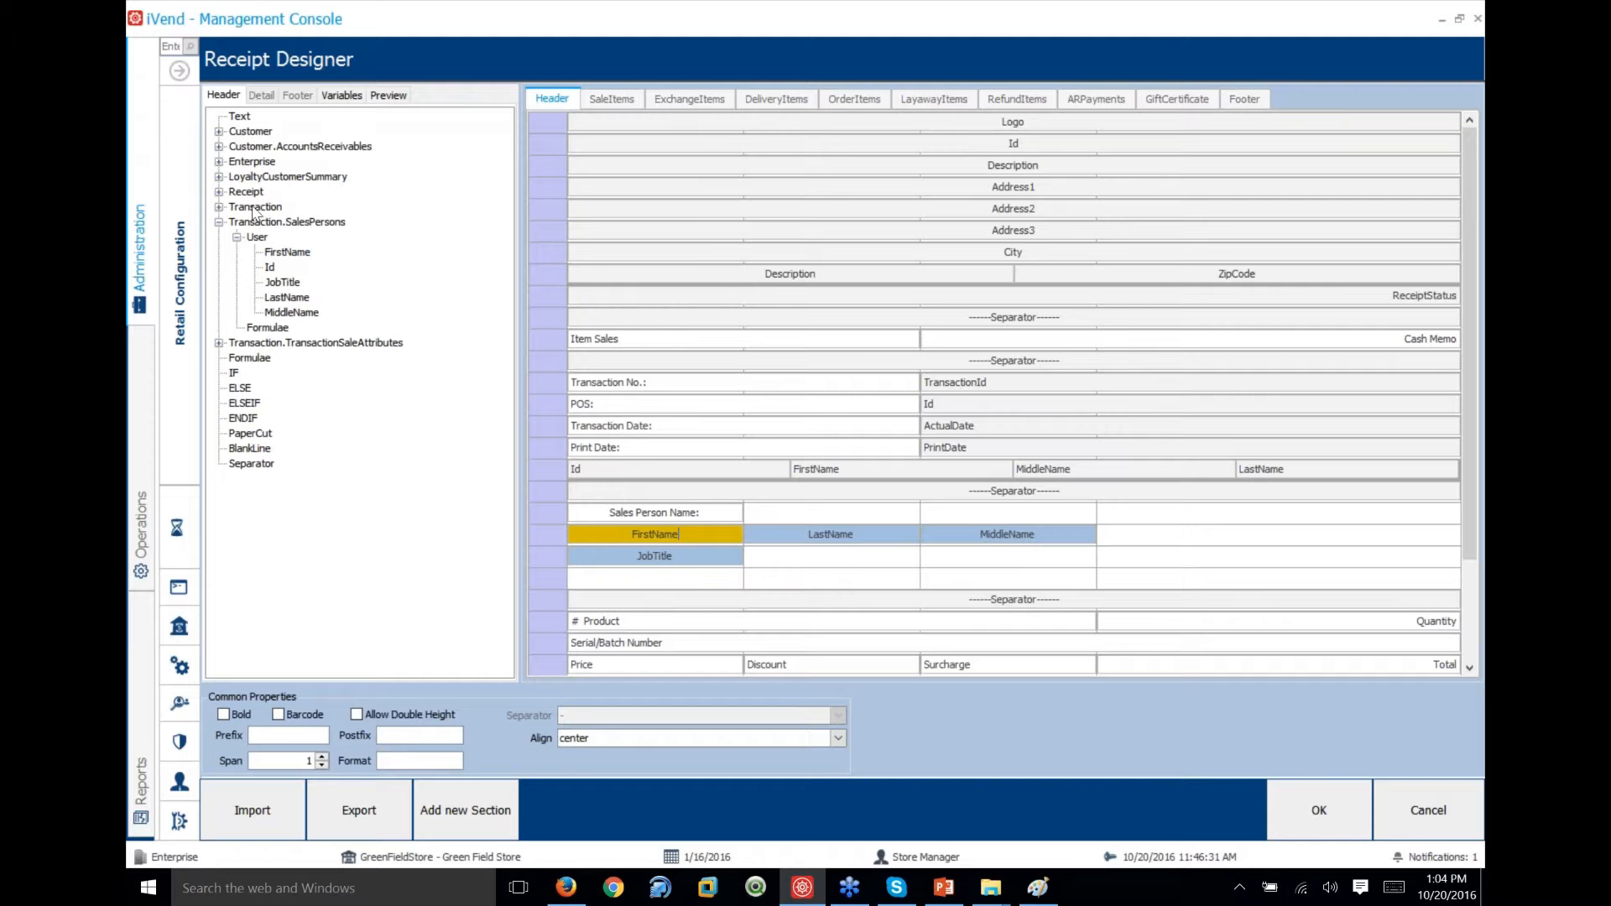
pyautogui.click(292, 227)
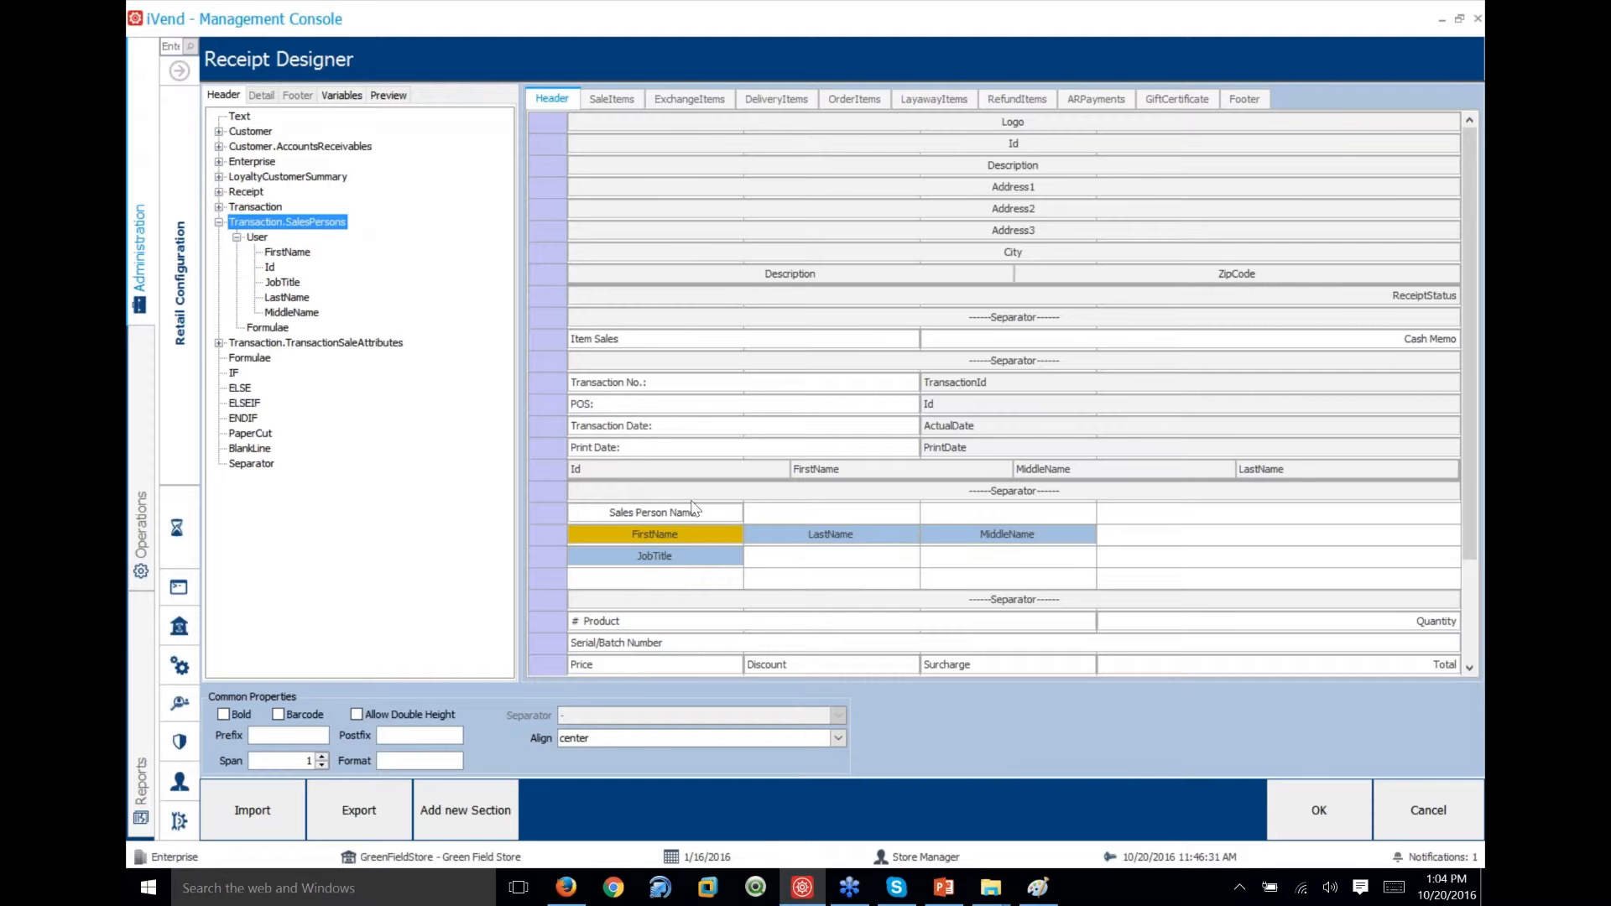
pyautogui.click(686, 558)
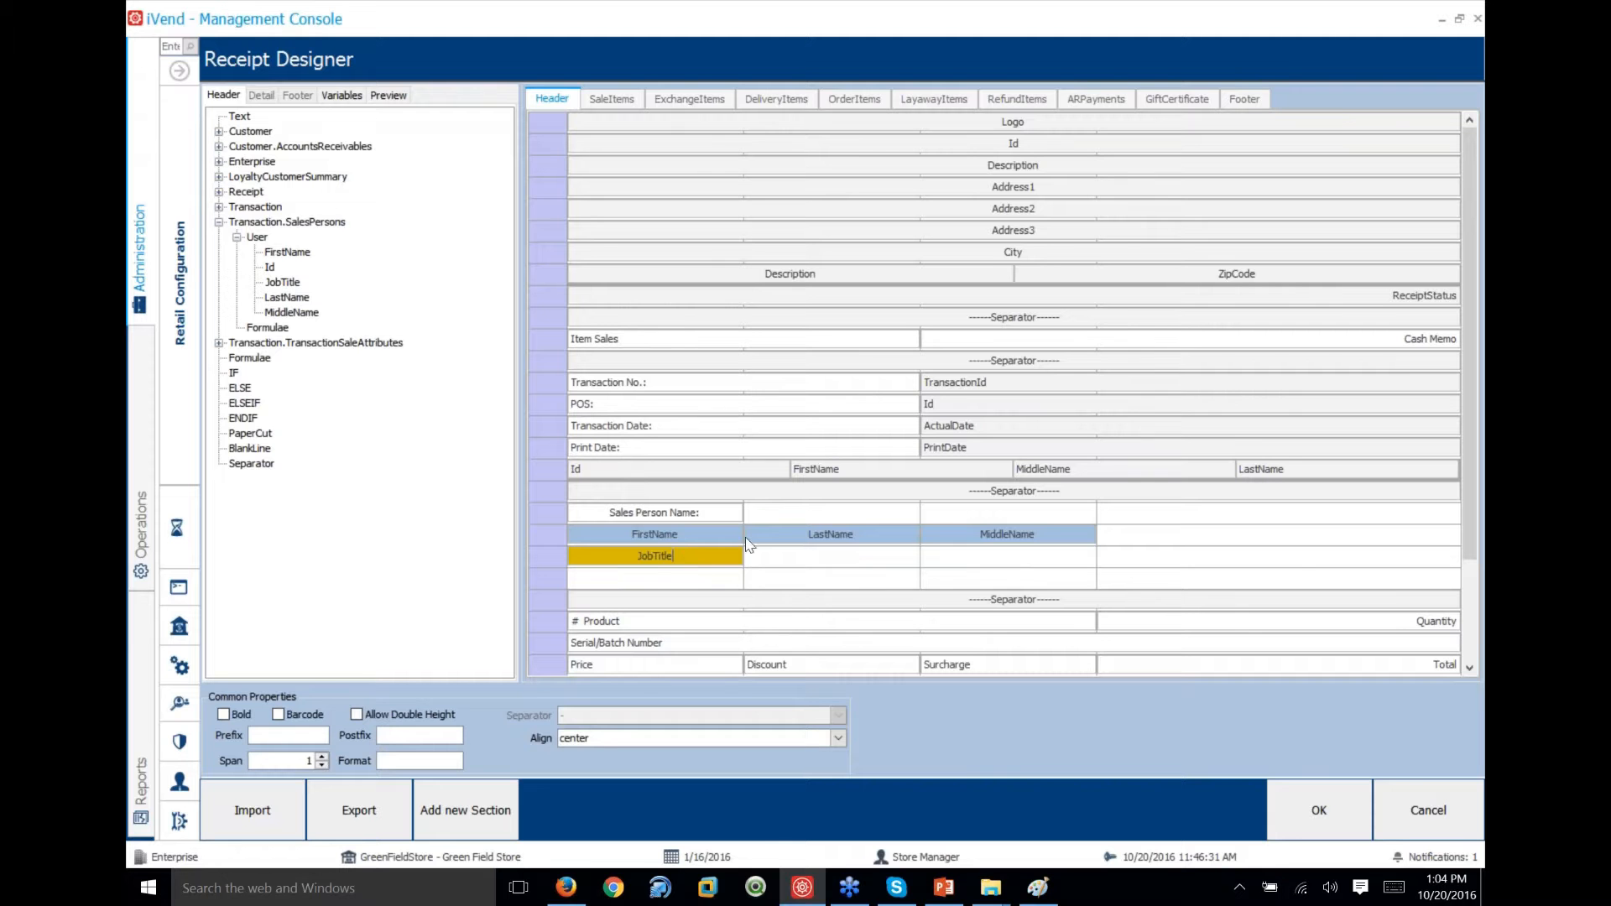
pyautogui.click(709, 535)
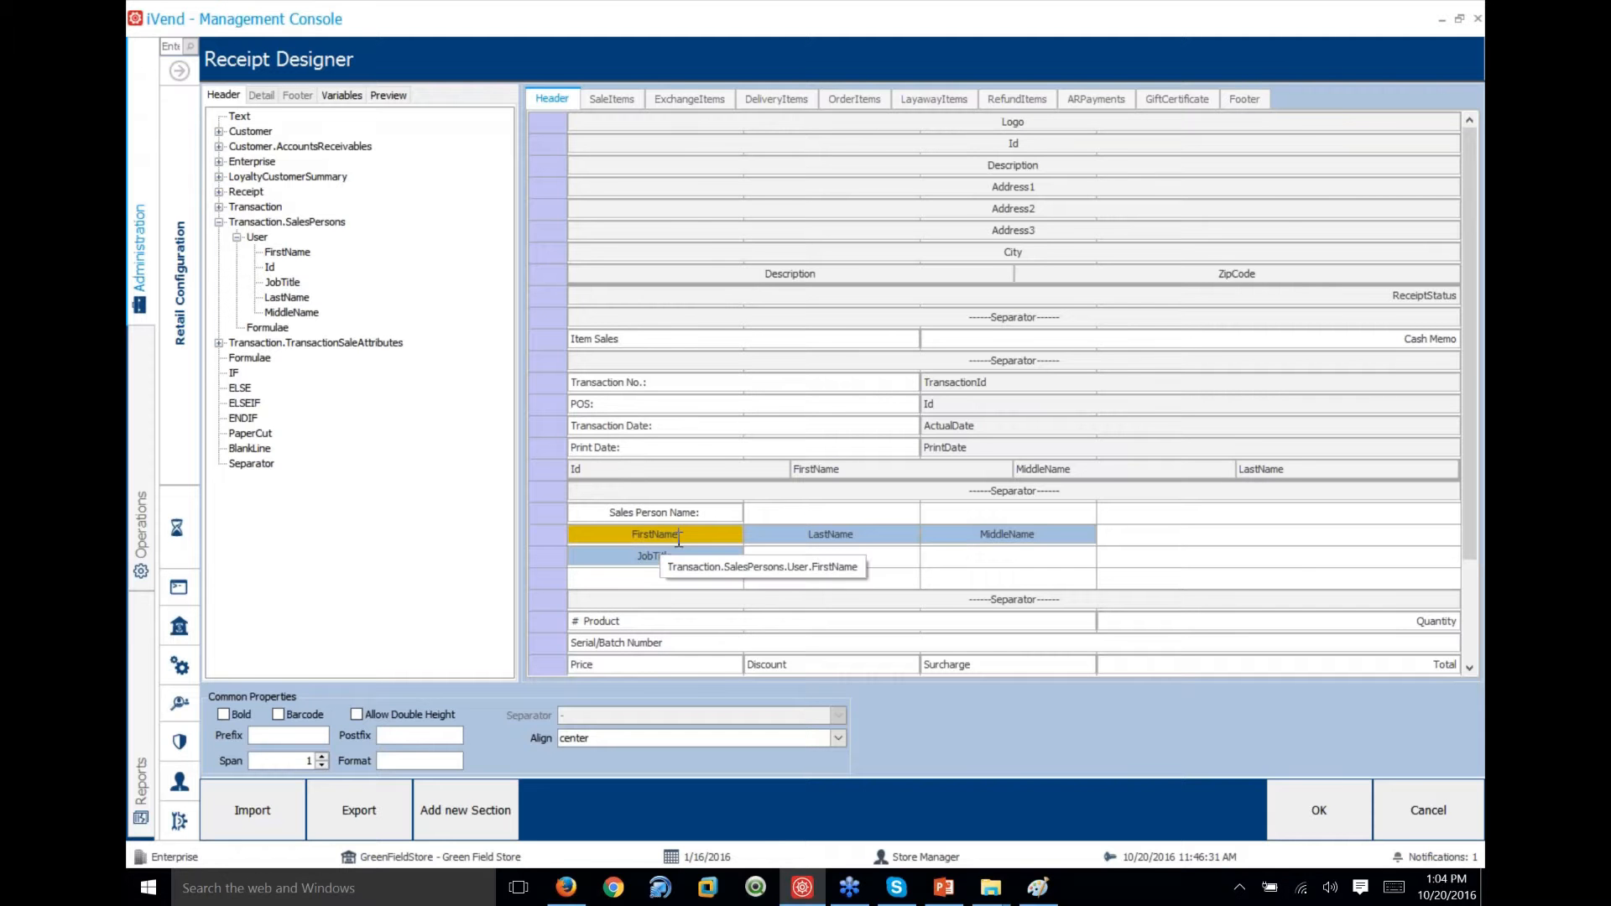
pyautogui.click(800, 537)
pyautogui.click(678, 537)
pyautogui.click(806, 537)
pyautogui.click(1054, 536)
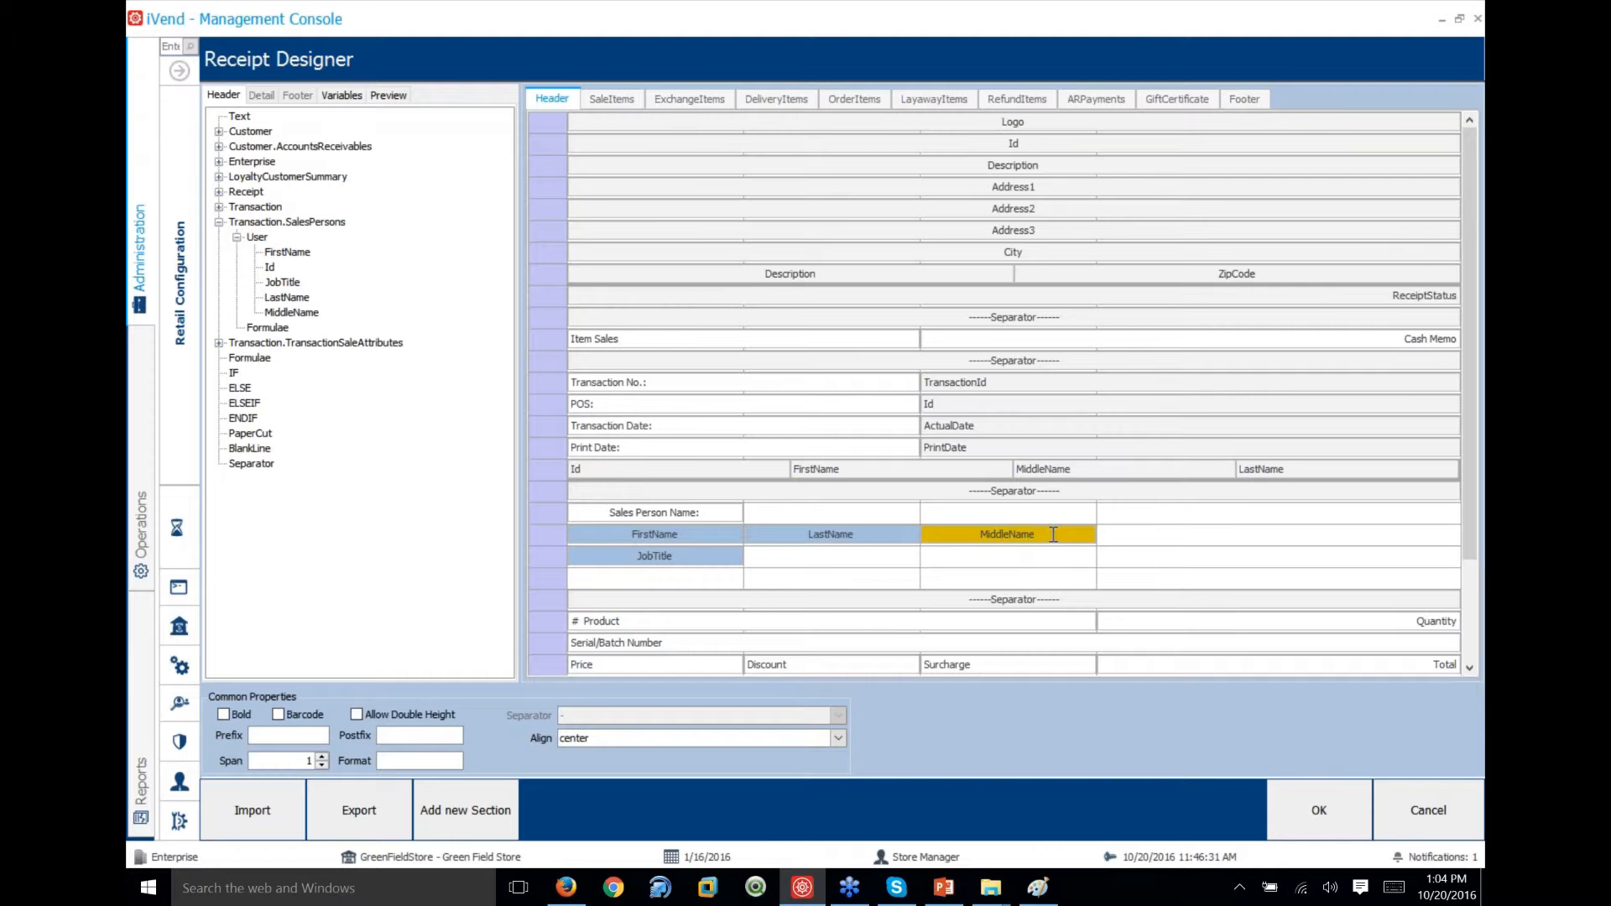
pyautogui.click(616, 534)
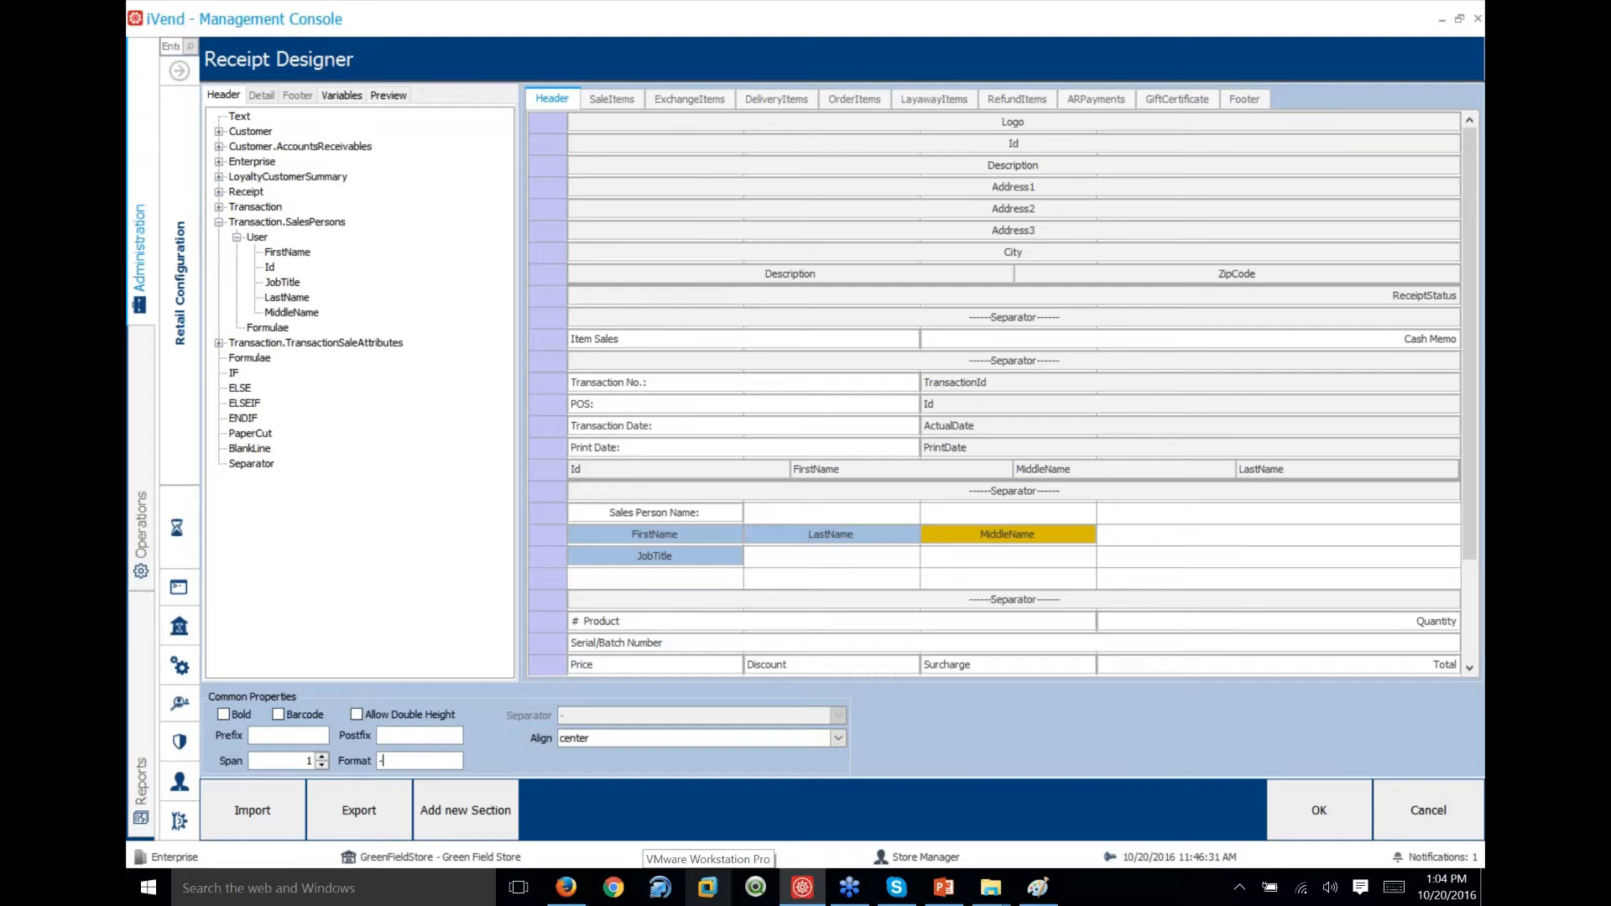
# Preview the receipt and examine its Sales Person Name section
pyautogui.write('User: USR001, Store Manager Nem')
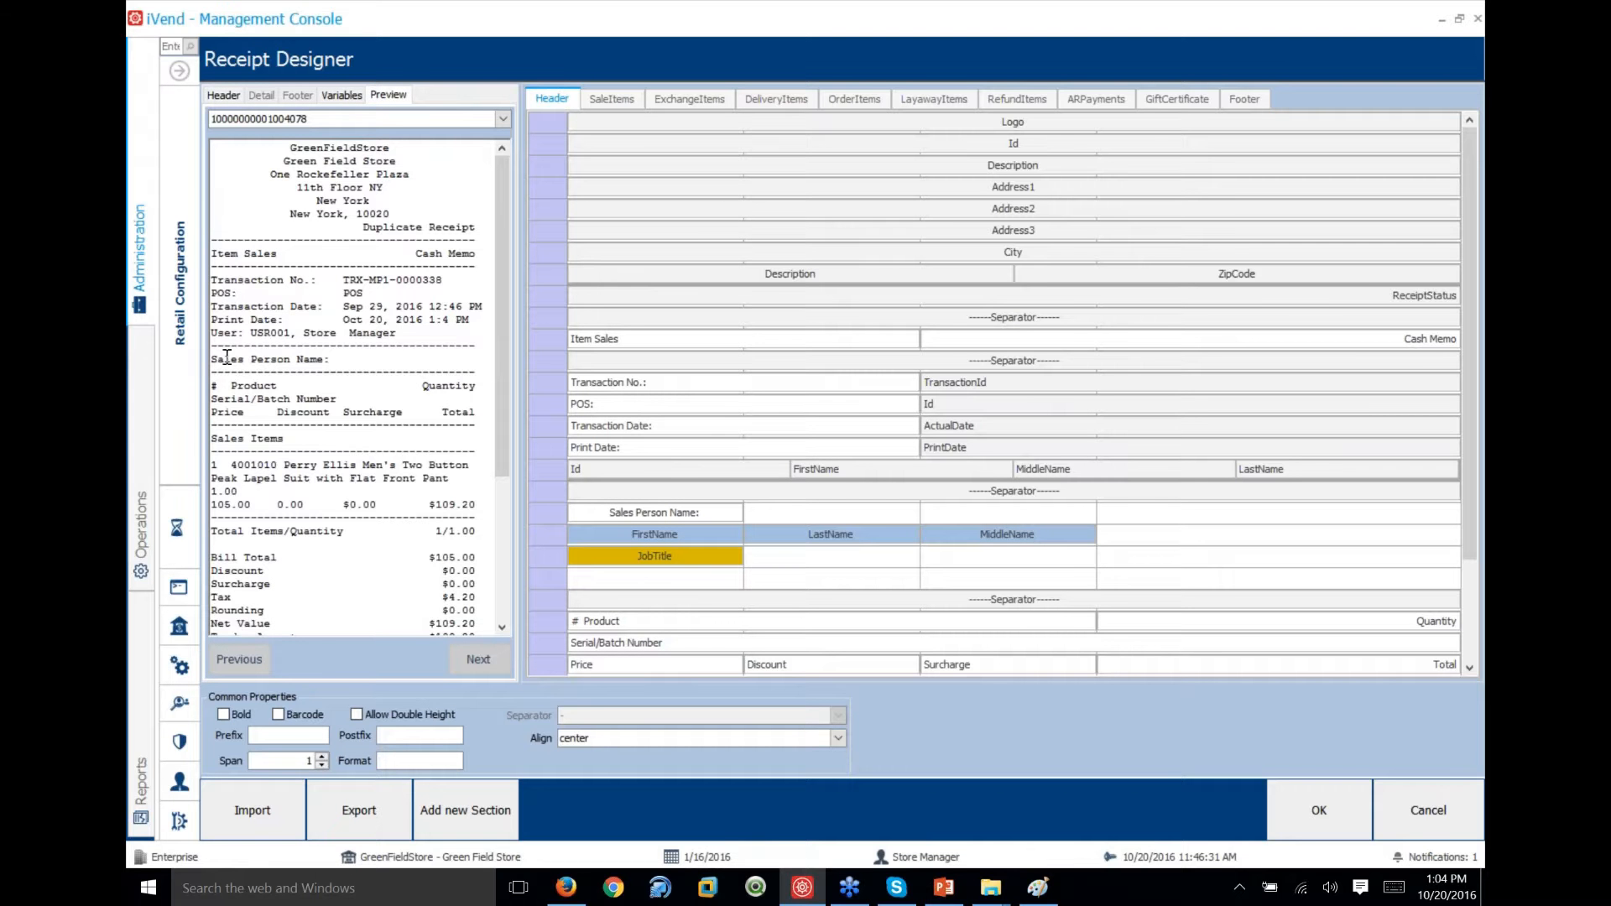
pyautogui.moveTo(501, 360); pyautogui.dragTo(497, 457)
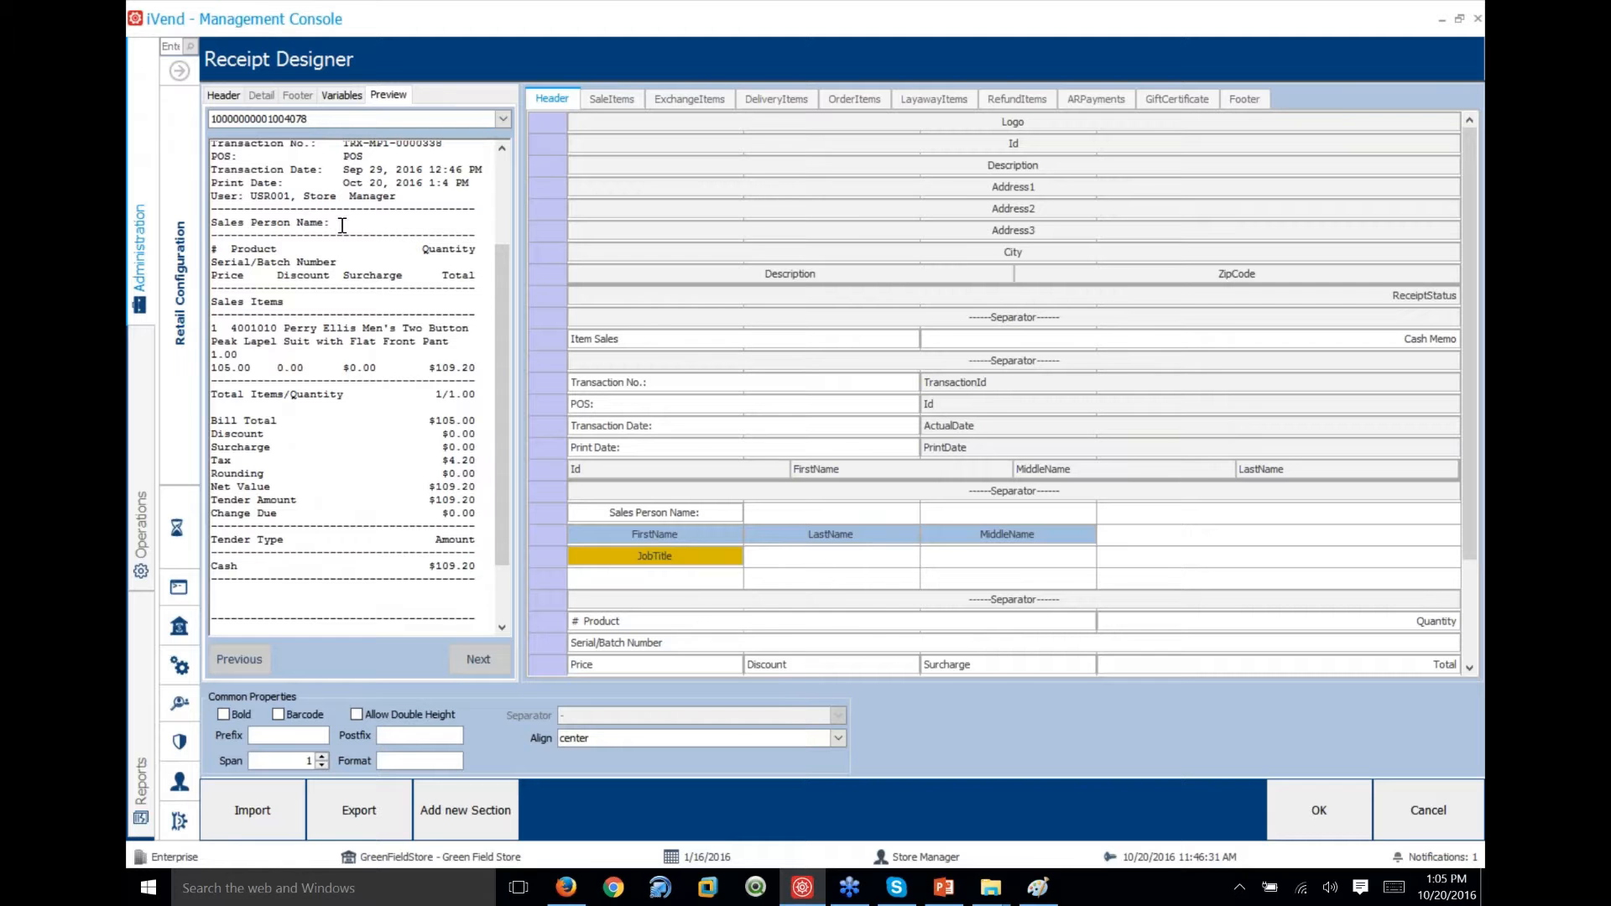
pyautogui.moveTo(207, 227); pyautogui.dragTo(337, 228)
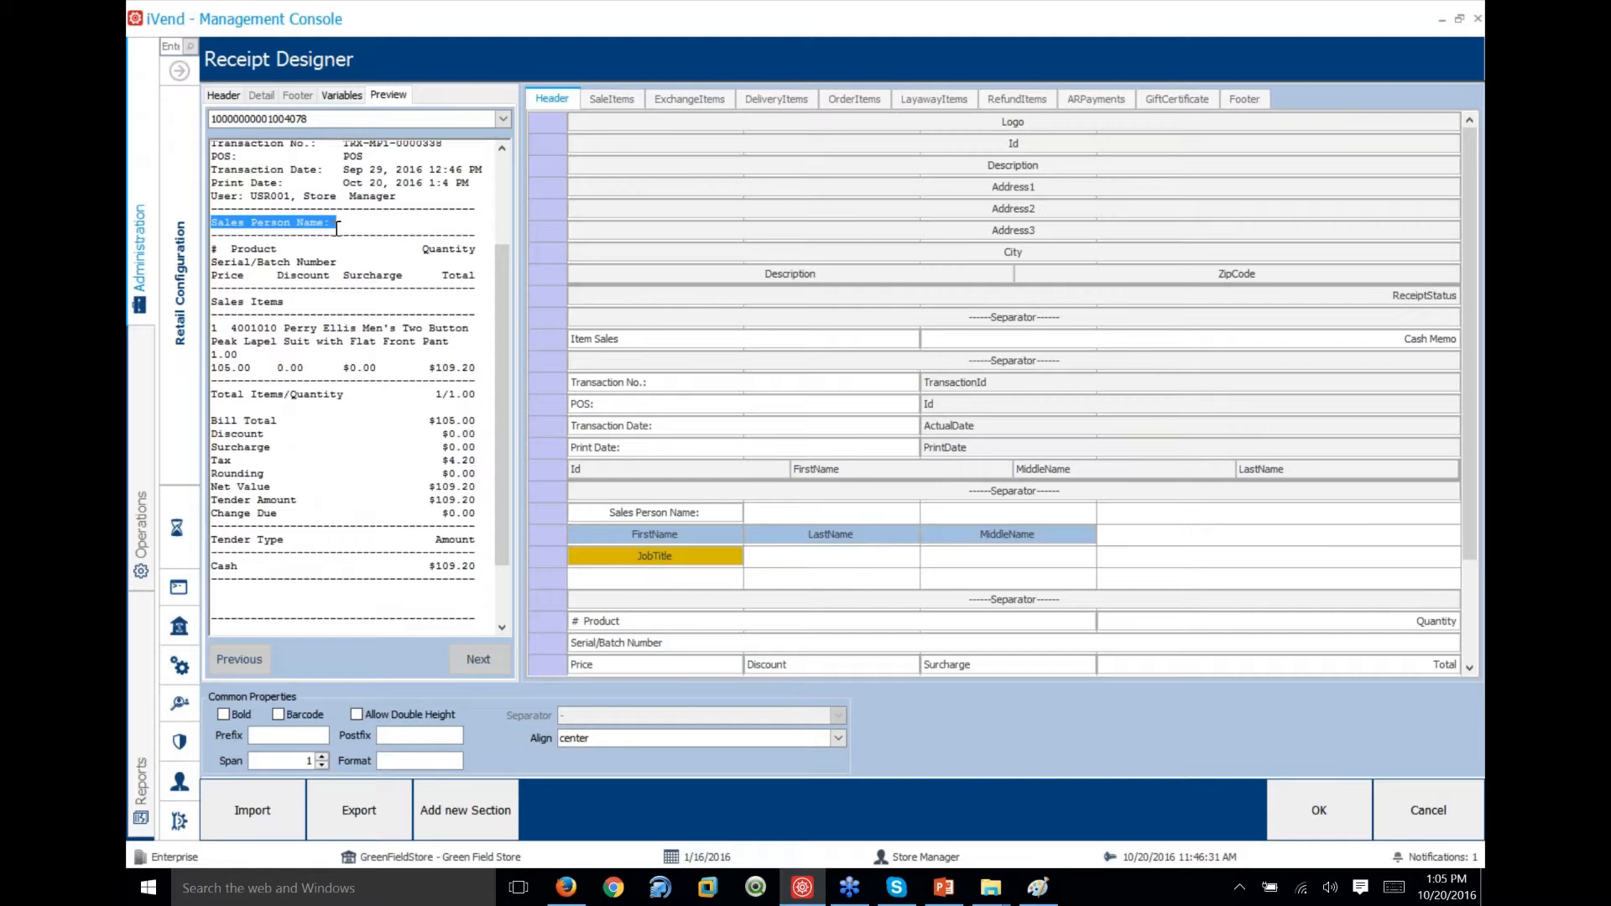
# Return to the header fields and set the header grid's number of rows to 35
pyautogui.click(223, 95)
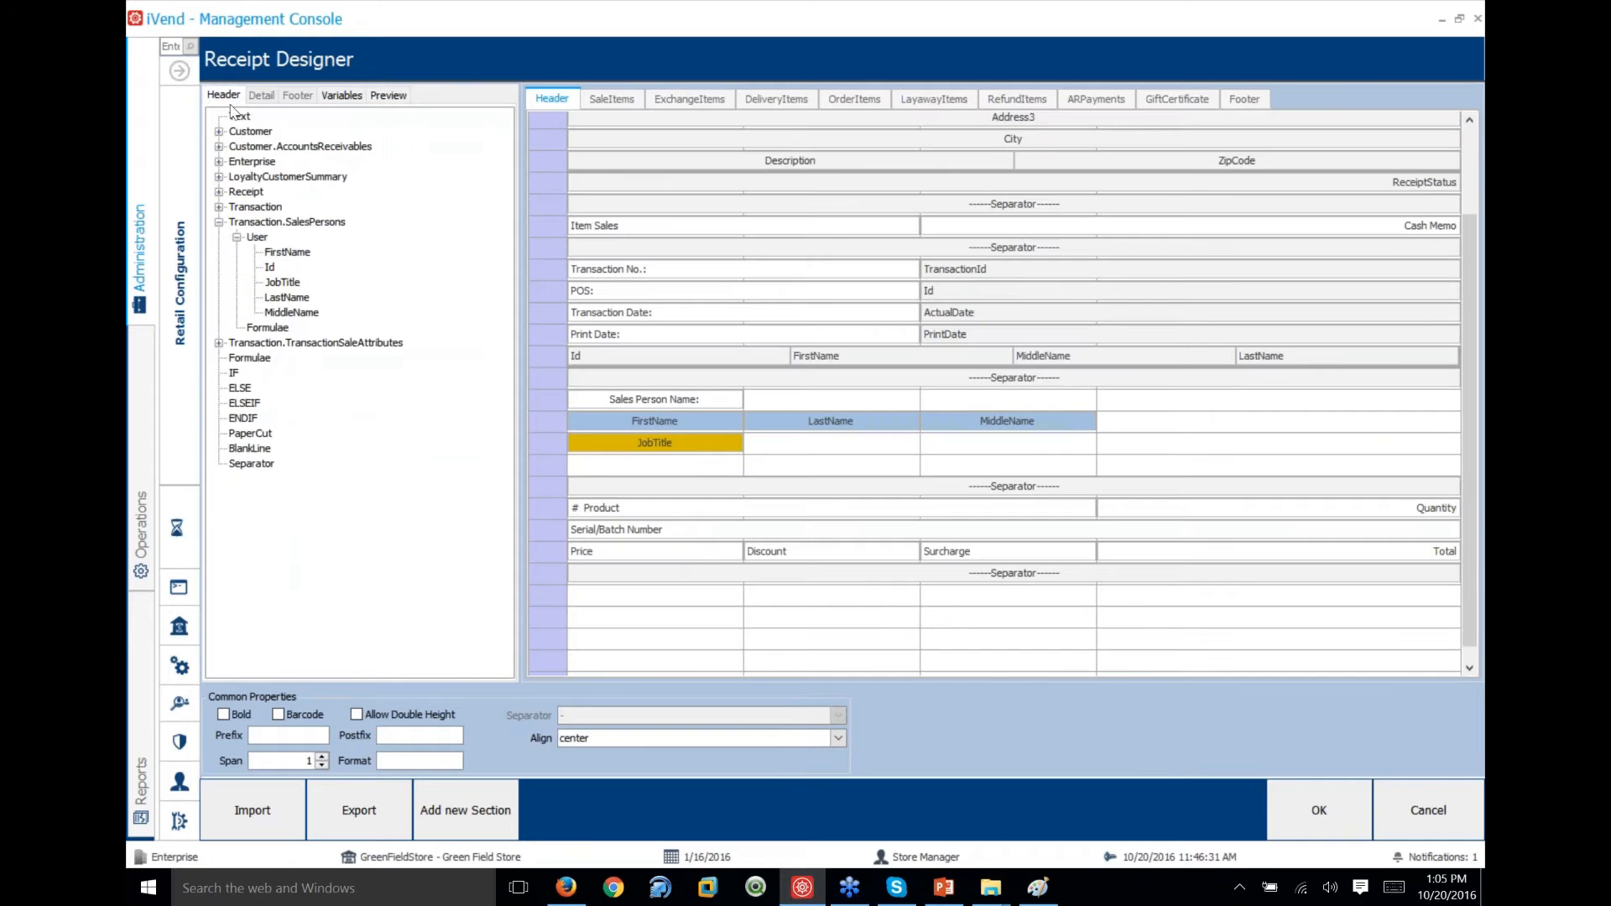
pyautogui.click(218, 221)
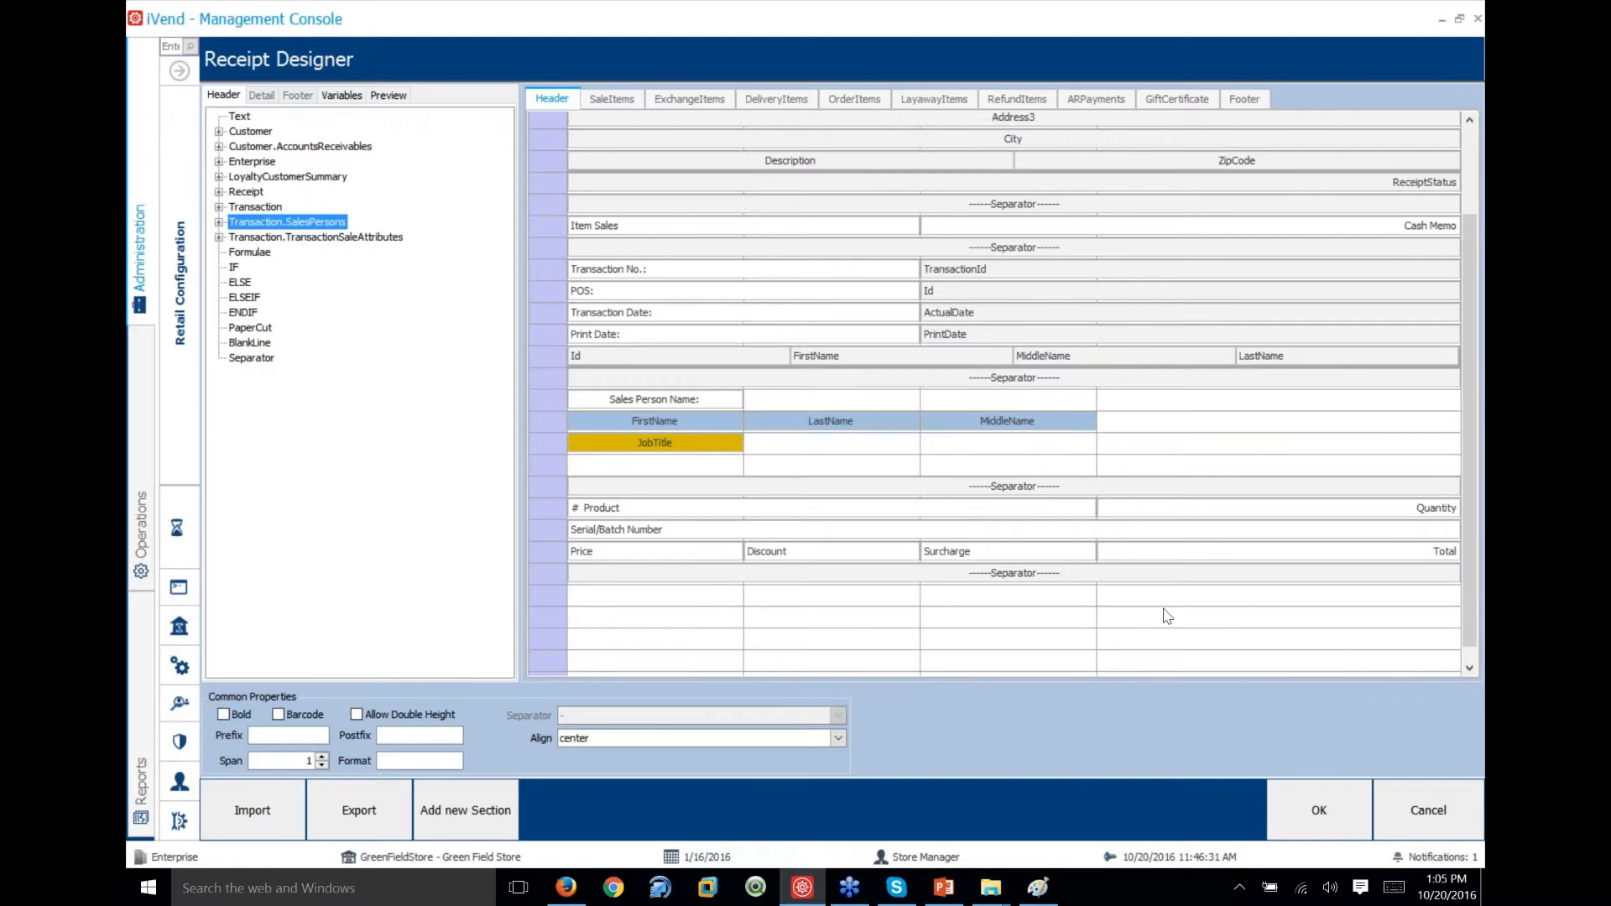
pyautogui.rightClick(587, 594)
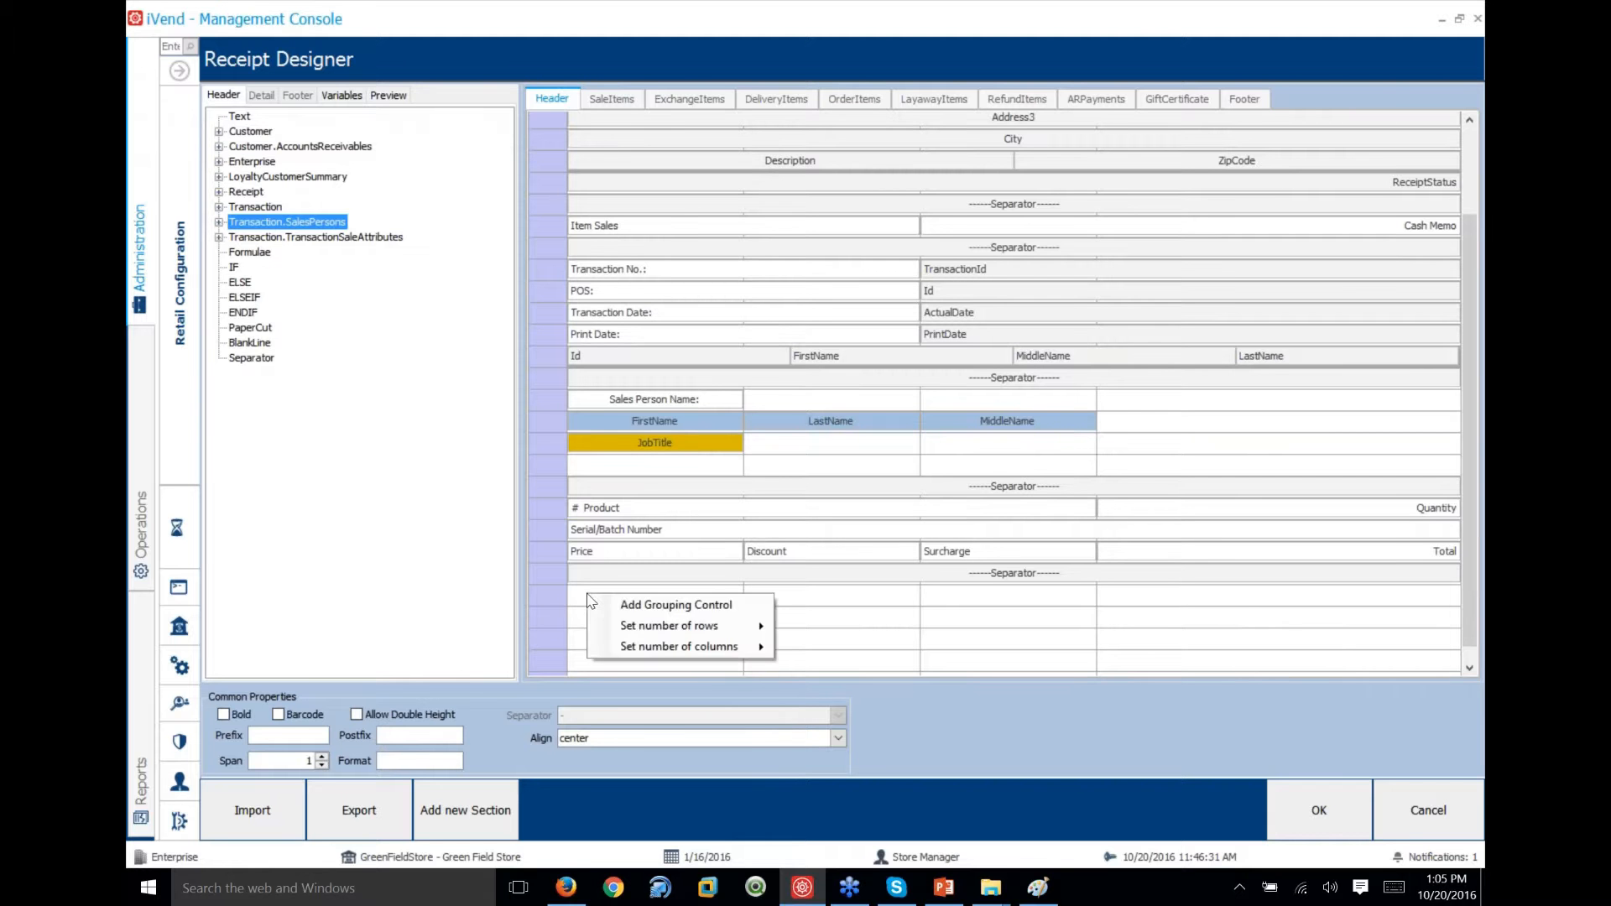
pyautogui.moveTo(635, 631)
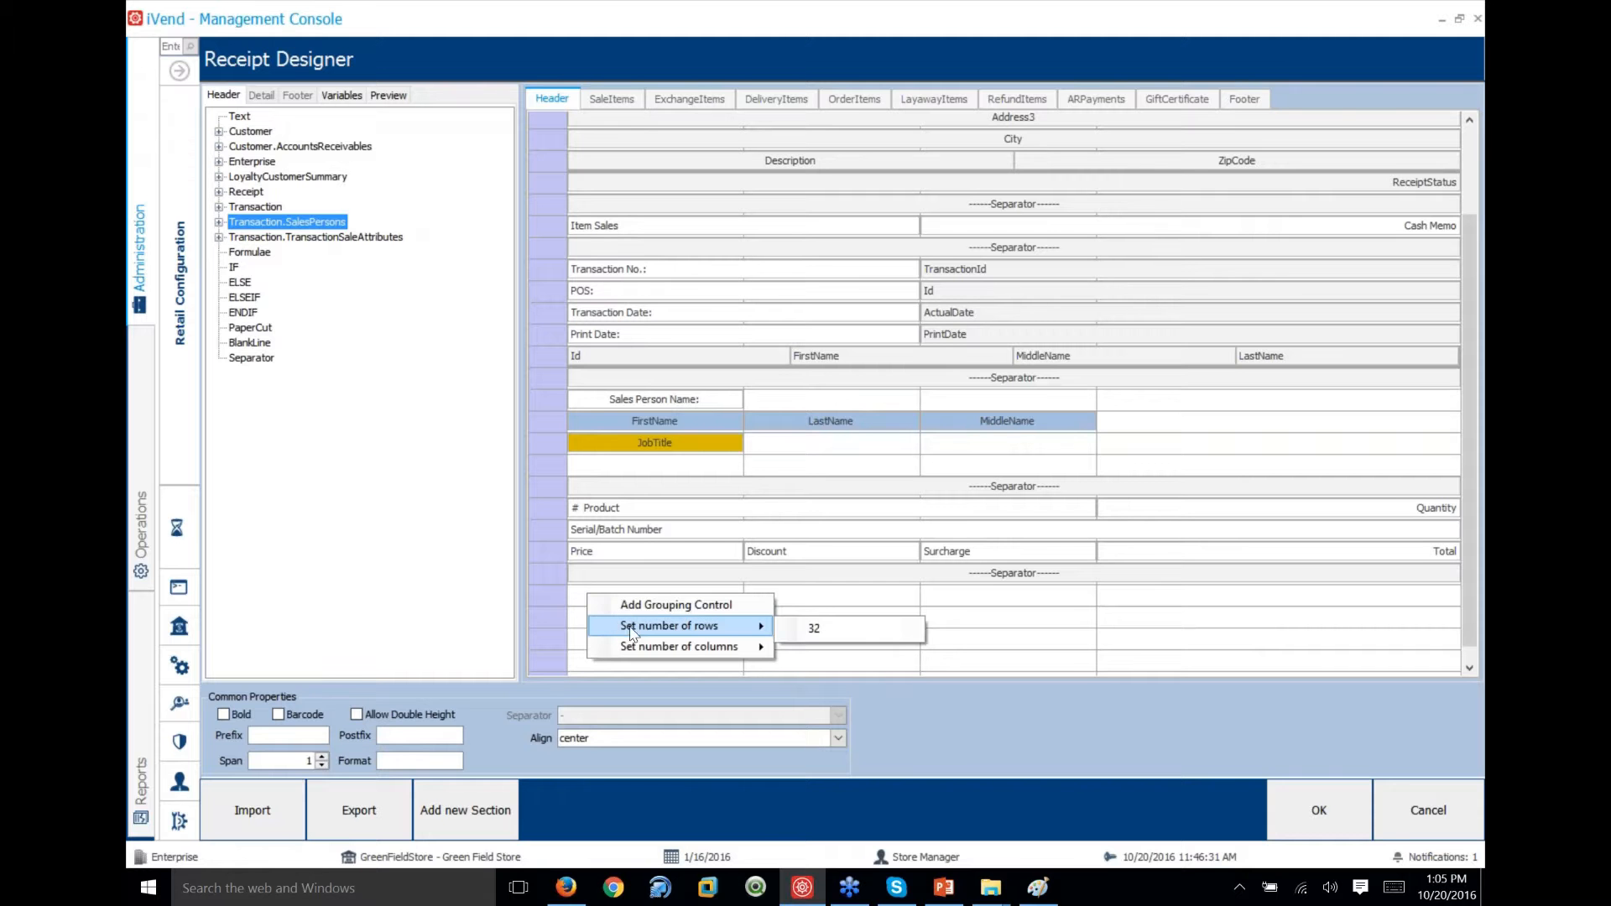
pyautogui.click(826, 630)
pyautogui.moveTo(827, 631); pyautogui.dragTo(801, 626)
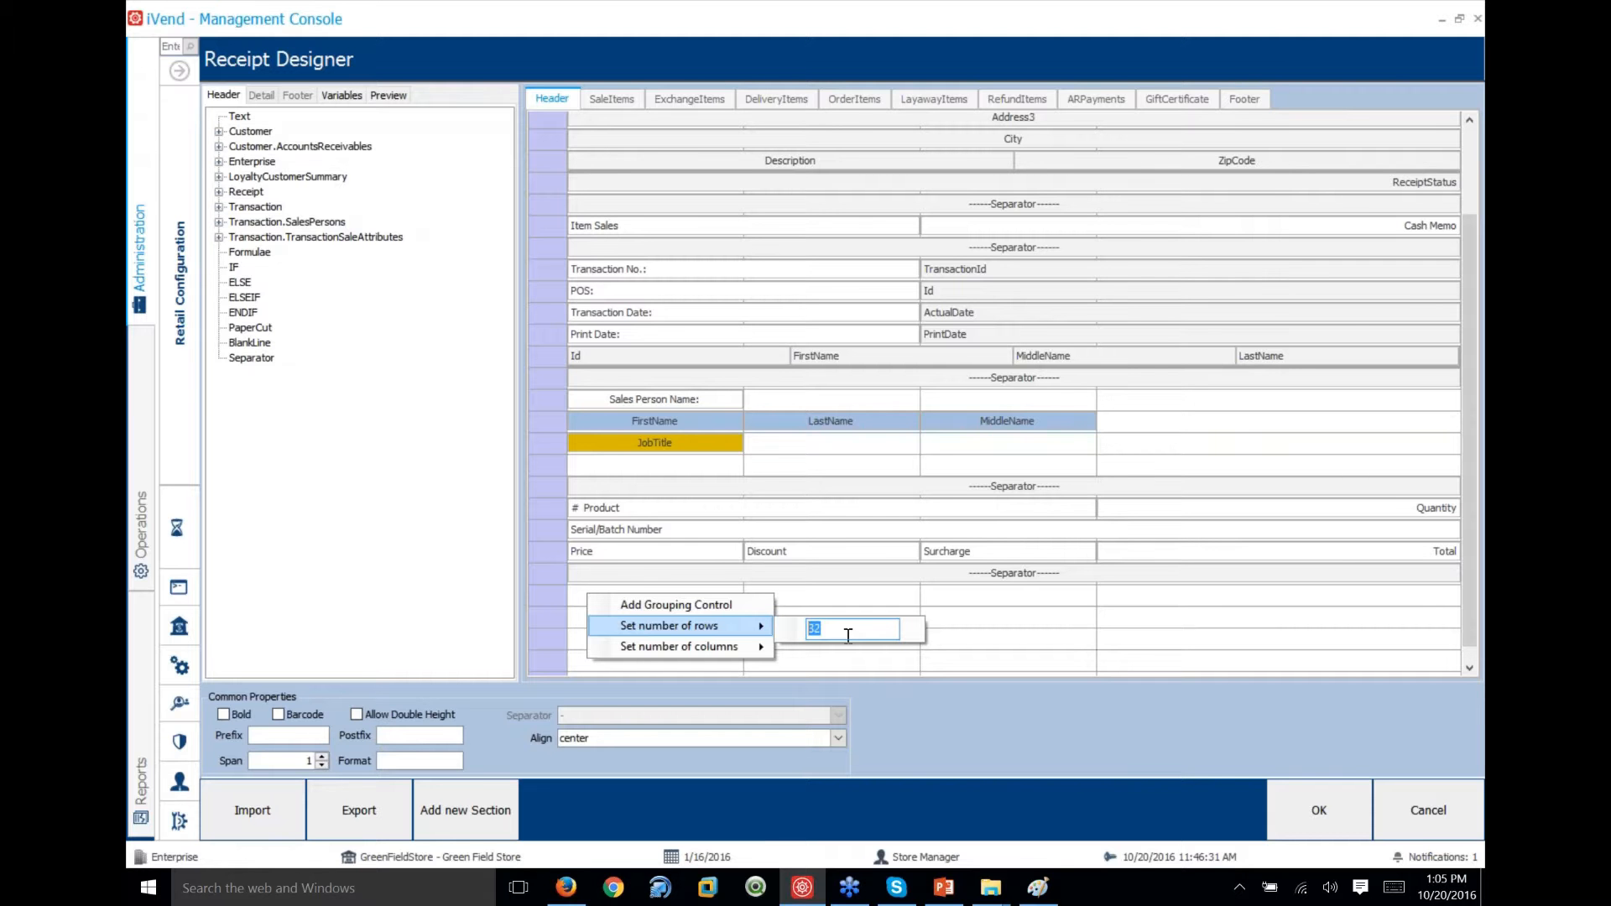
pyautogui.write('35')
pyautogui.press('Return')
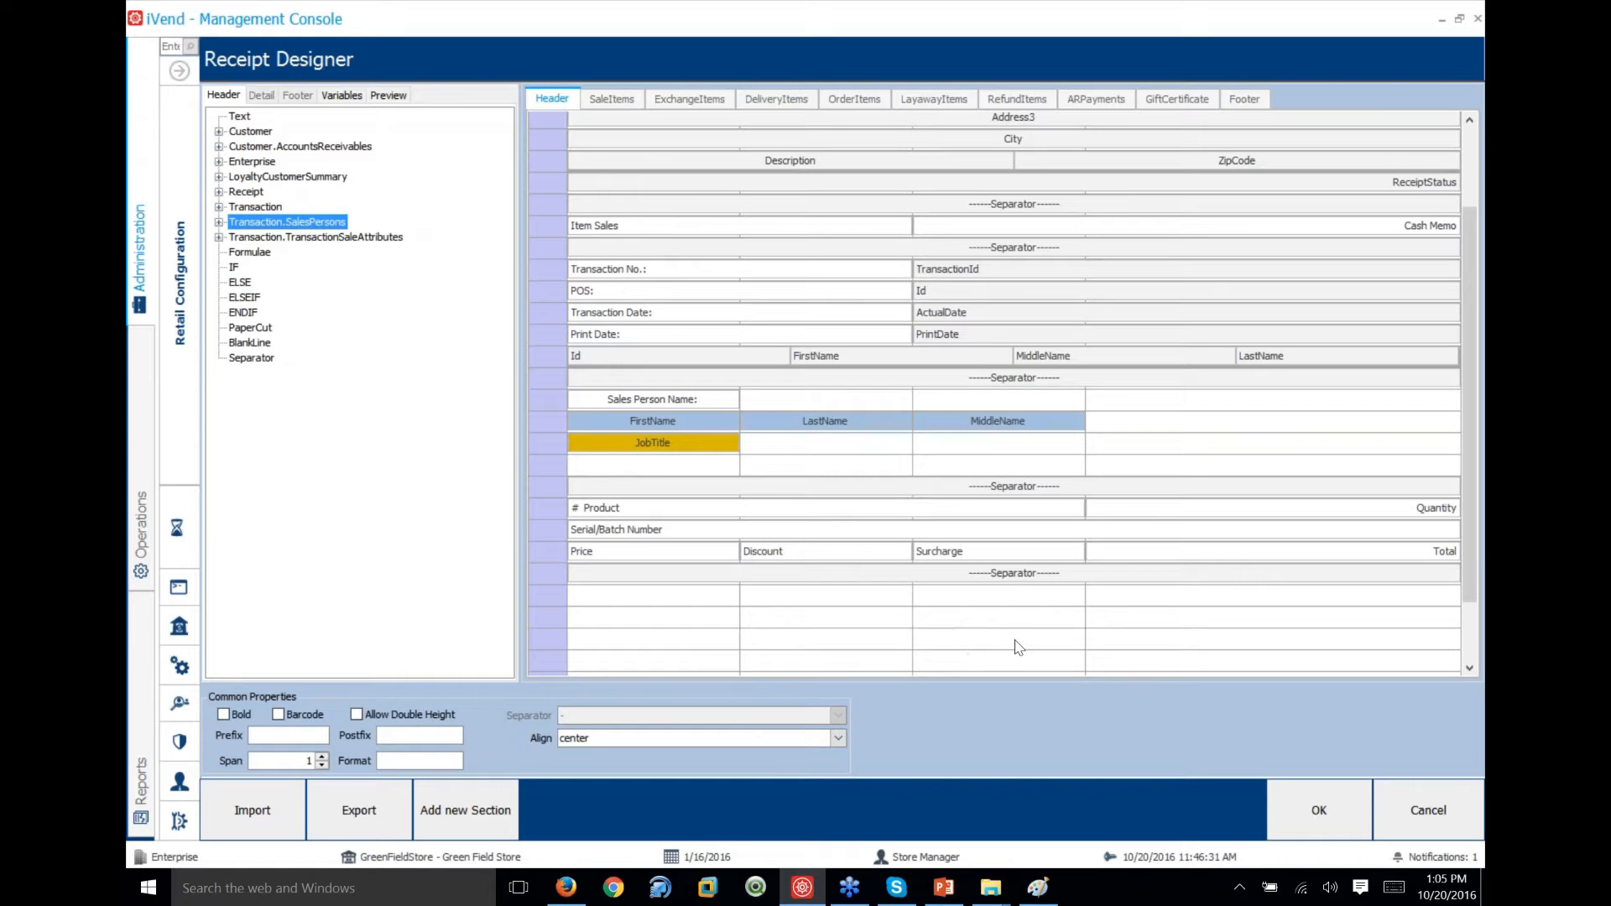
# Insert two blank rows above the separator that closes the sales person section
pyautogui.scroll(-2, 1462, 520)
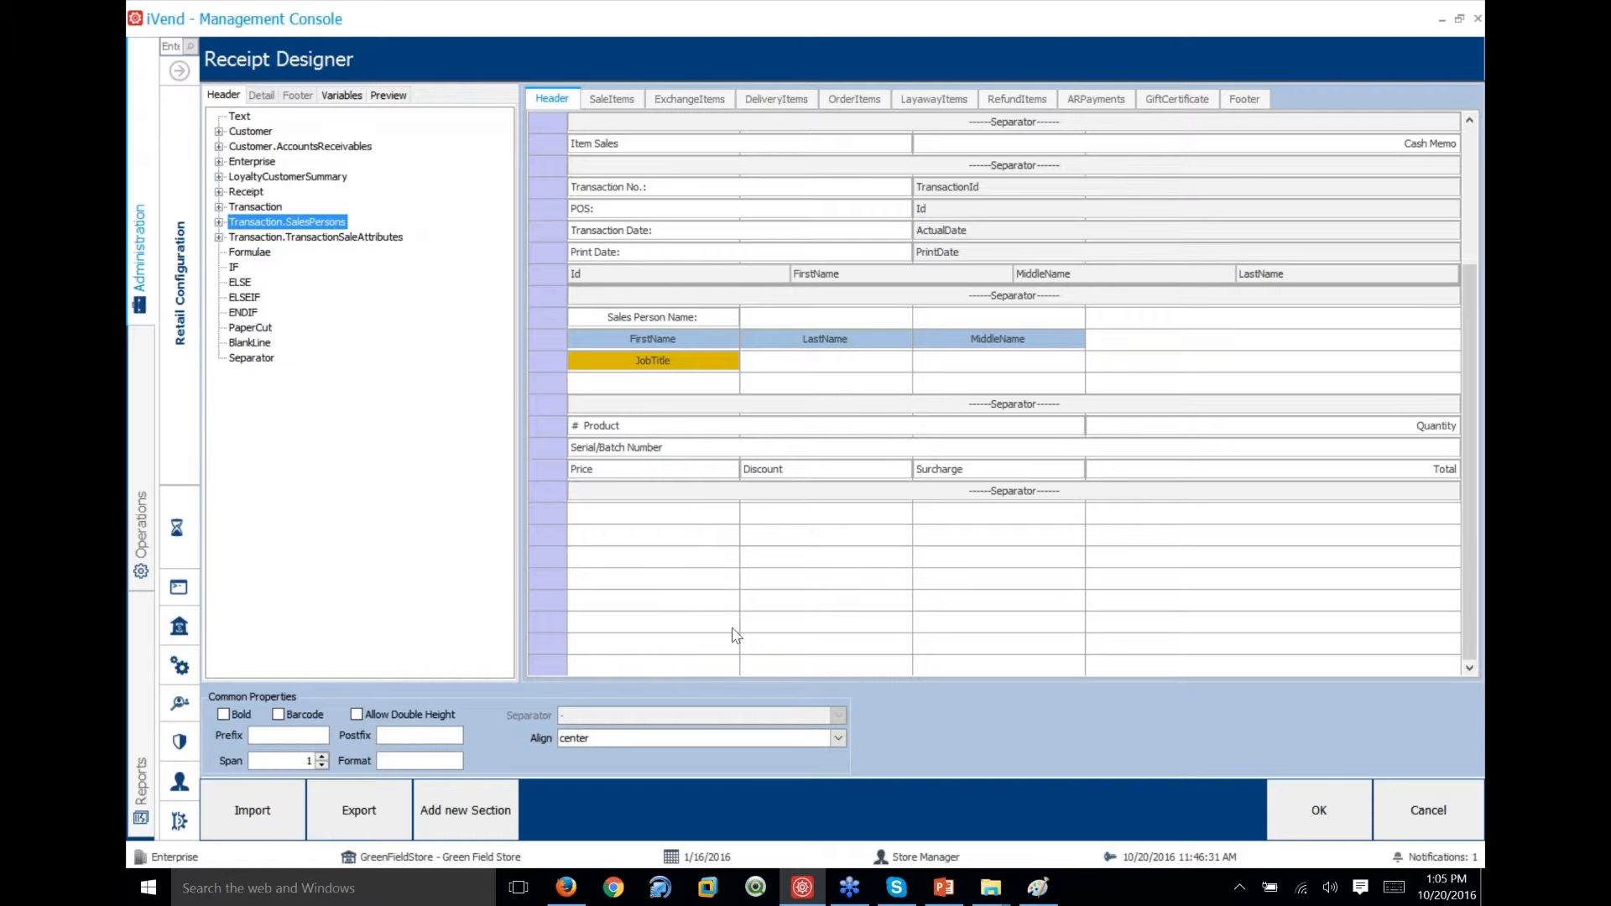
pyautogui.scroll(3, 721, 566)
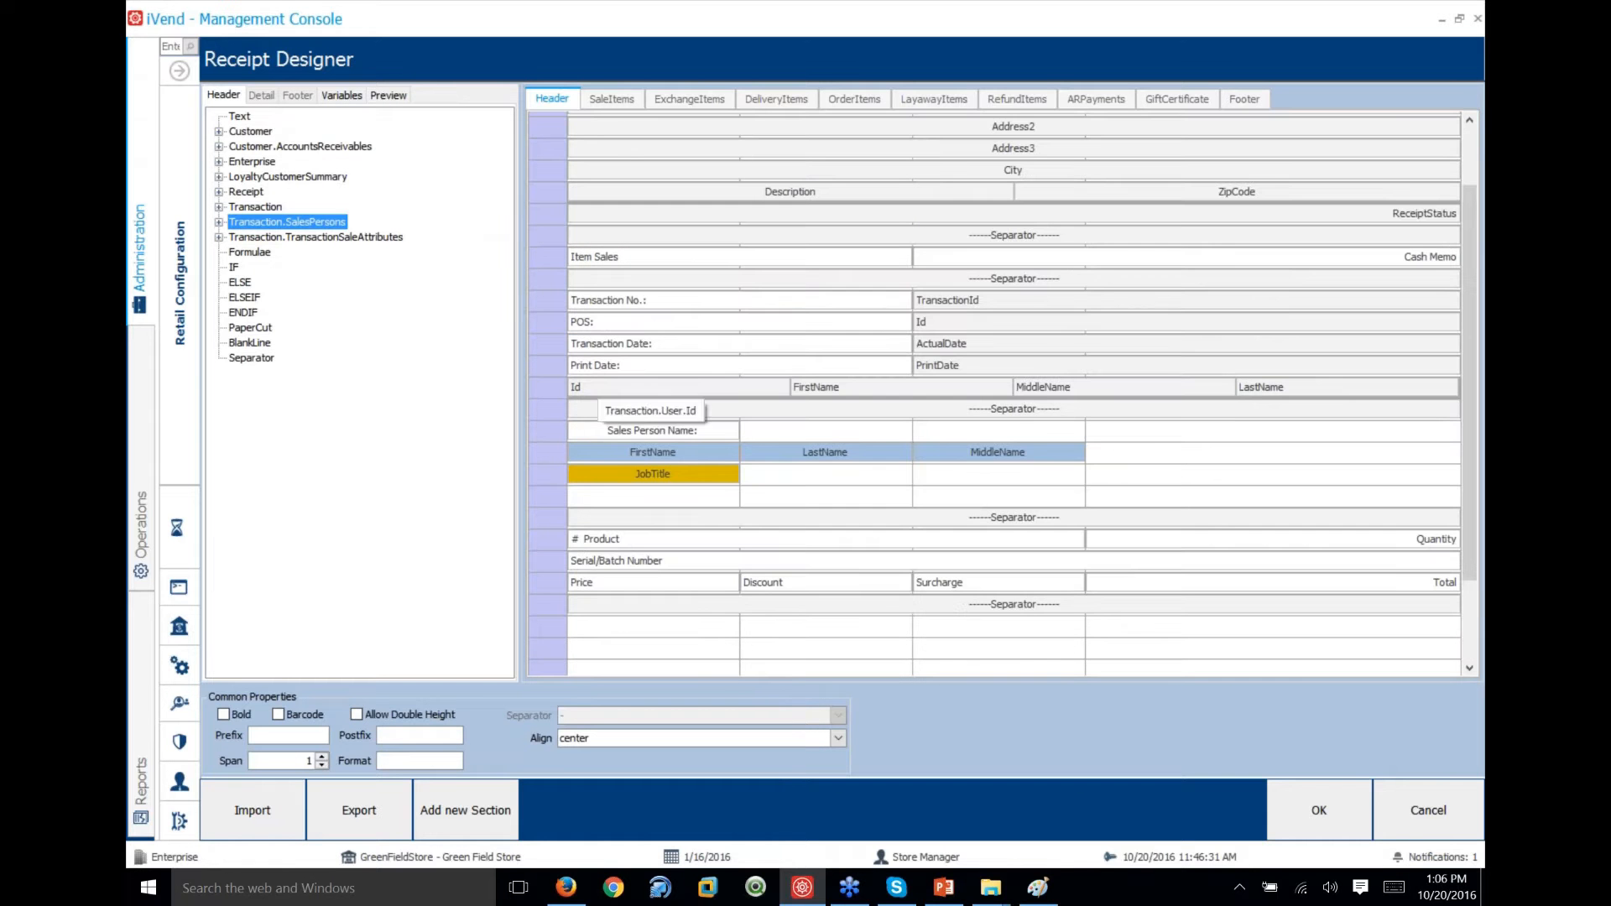
pyautogui.scroll(-3, 627, 581)
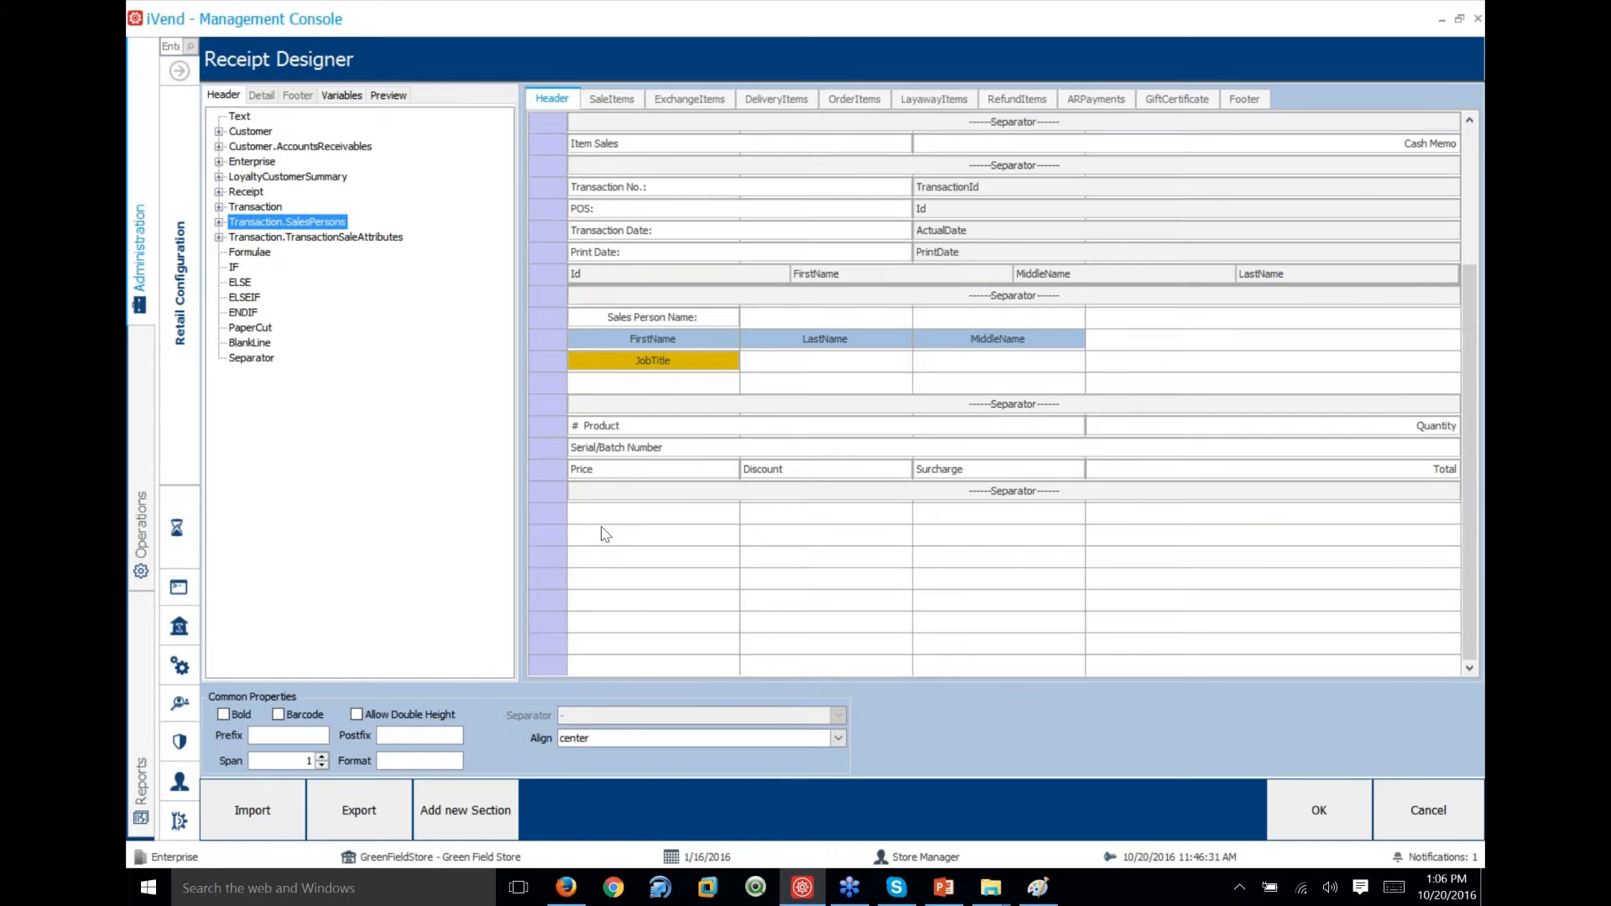
pyautogui.doubleClick(550, 410)
pyautogui.moveTo(235, 267); pyautogui.dragTo(550, 403)
# Place the customer's FirstName and LastName fields side by side in the second blank row below JobTitle
pyautogui.click(219, 132)
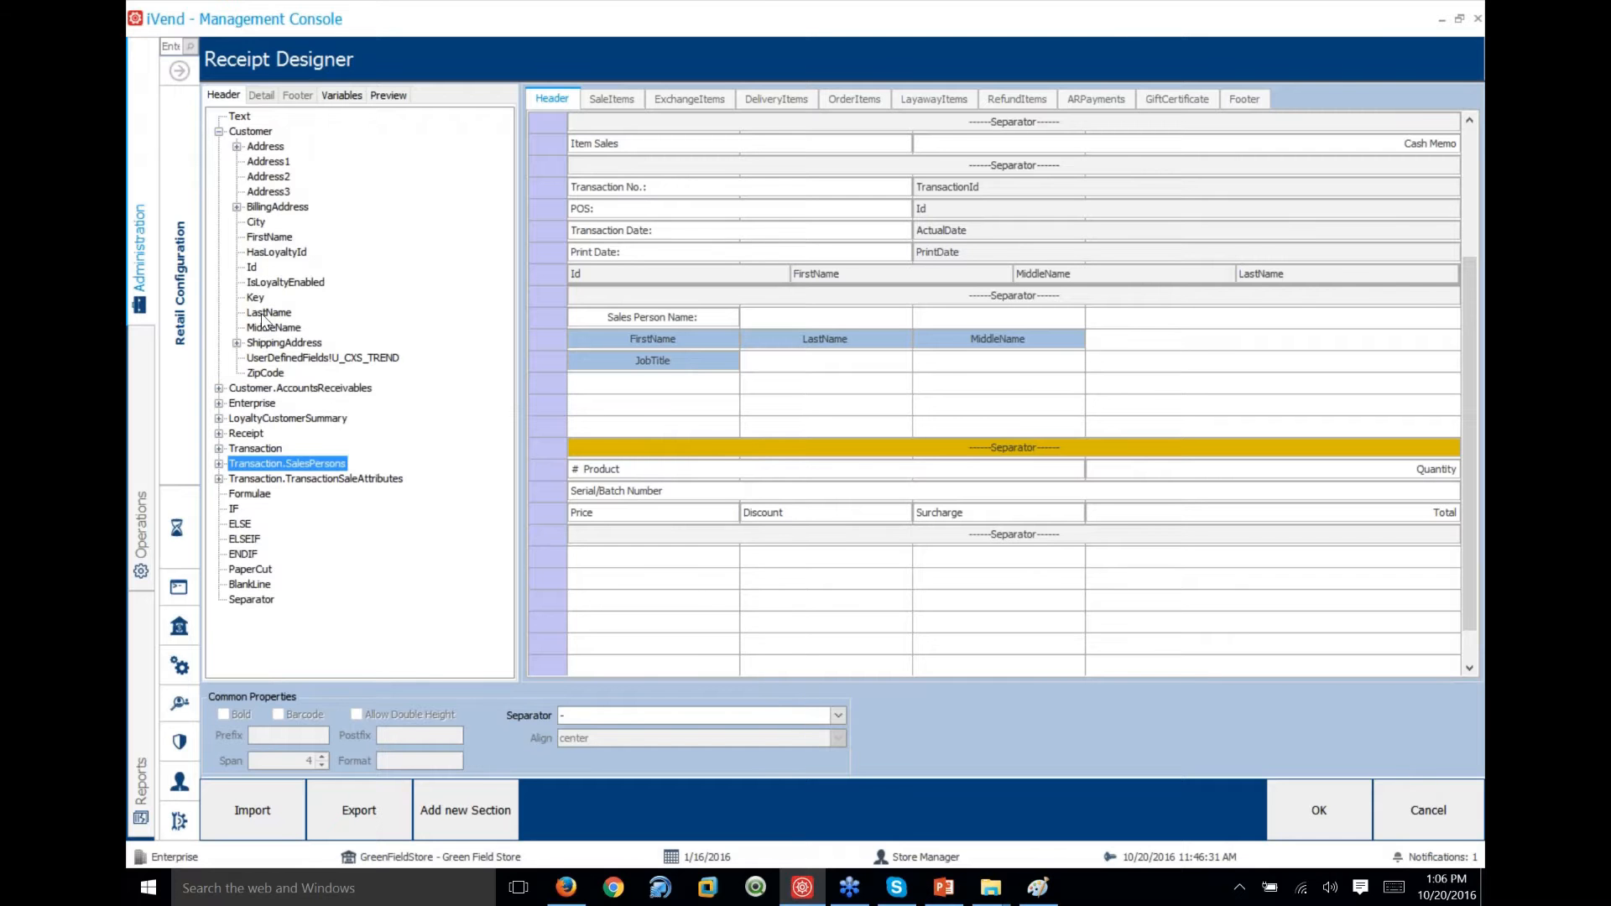
pyautogui.rightClick(586, 407)
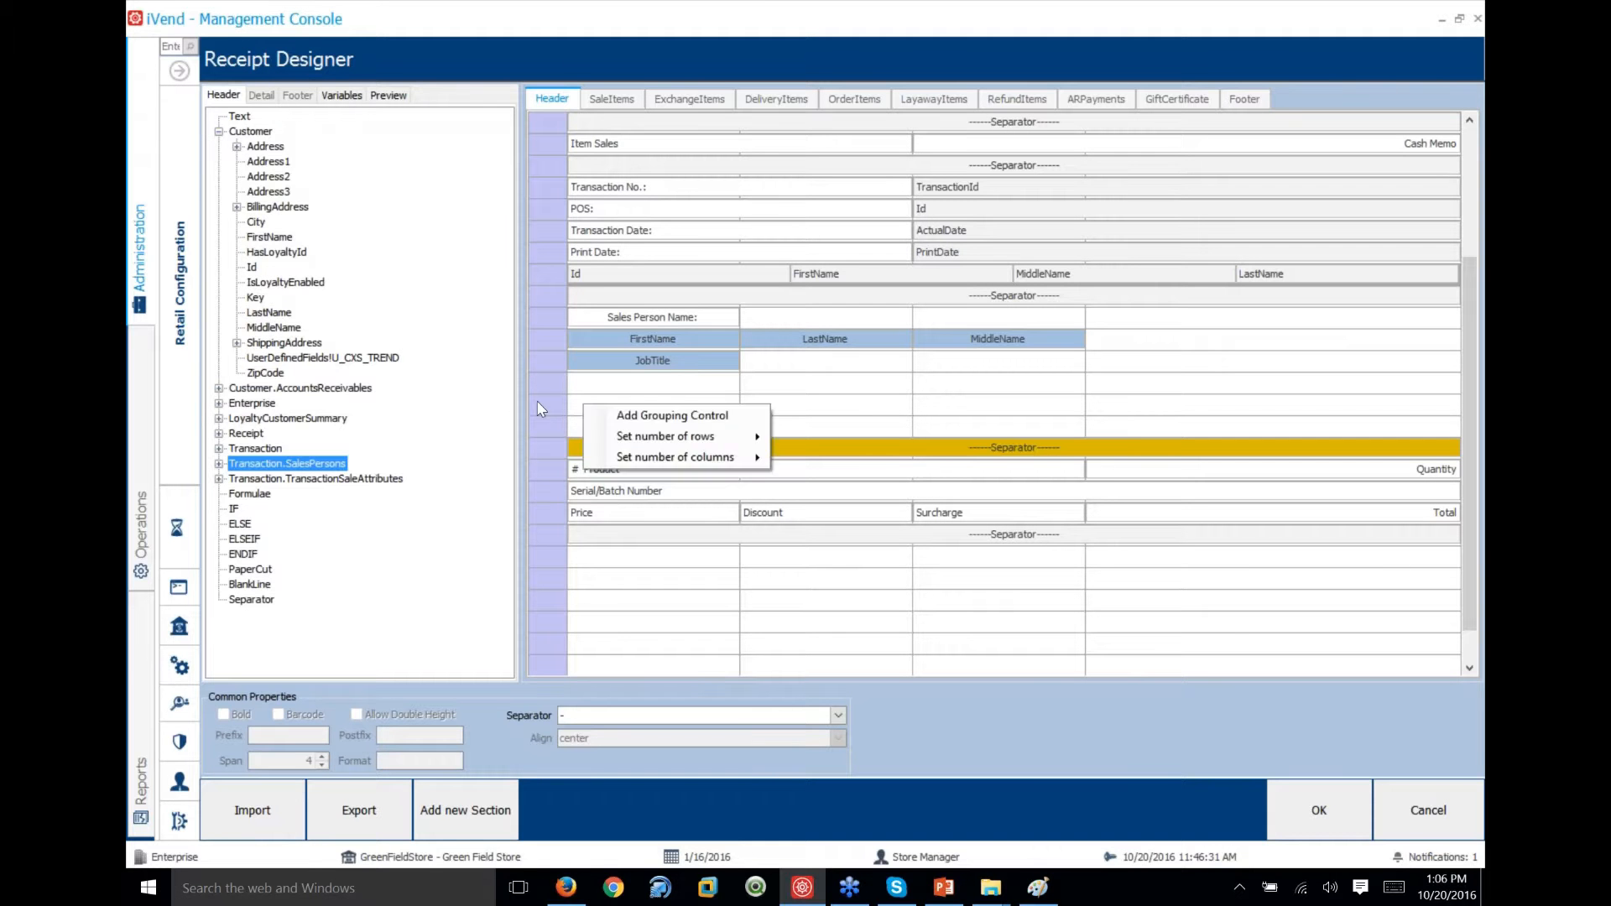
pyautogui.click(628, 416)
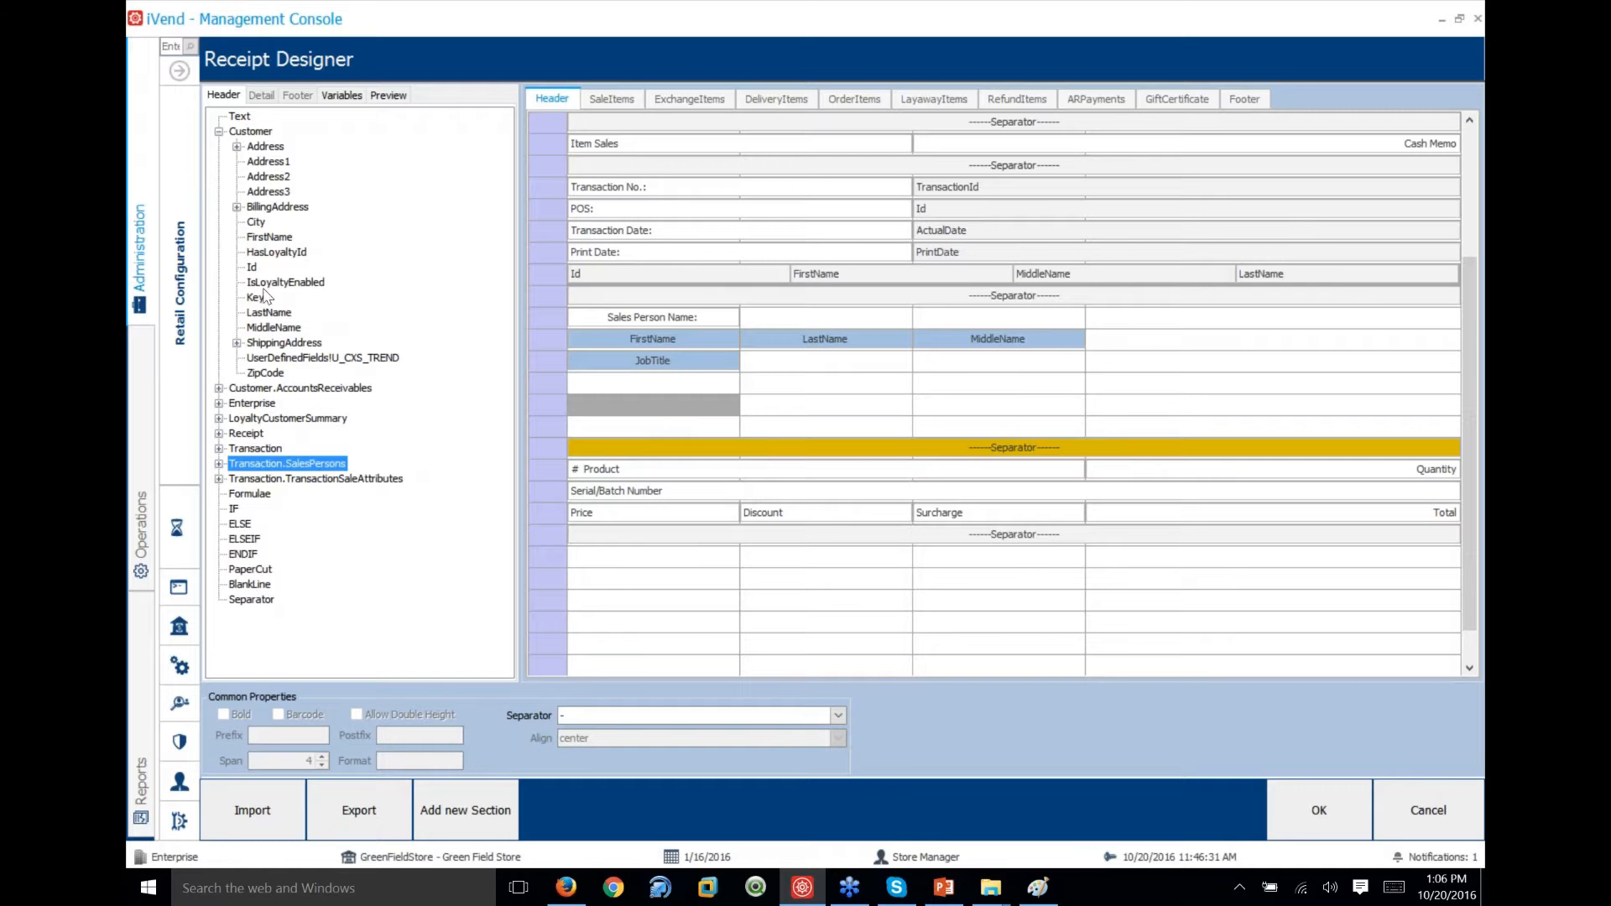
pyautogui.moveTo(269, 237); pyautogui.dragTo(648, 413)
pyautogui.moveTo(287, 463); pyautogui.dragTo(755, 401)
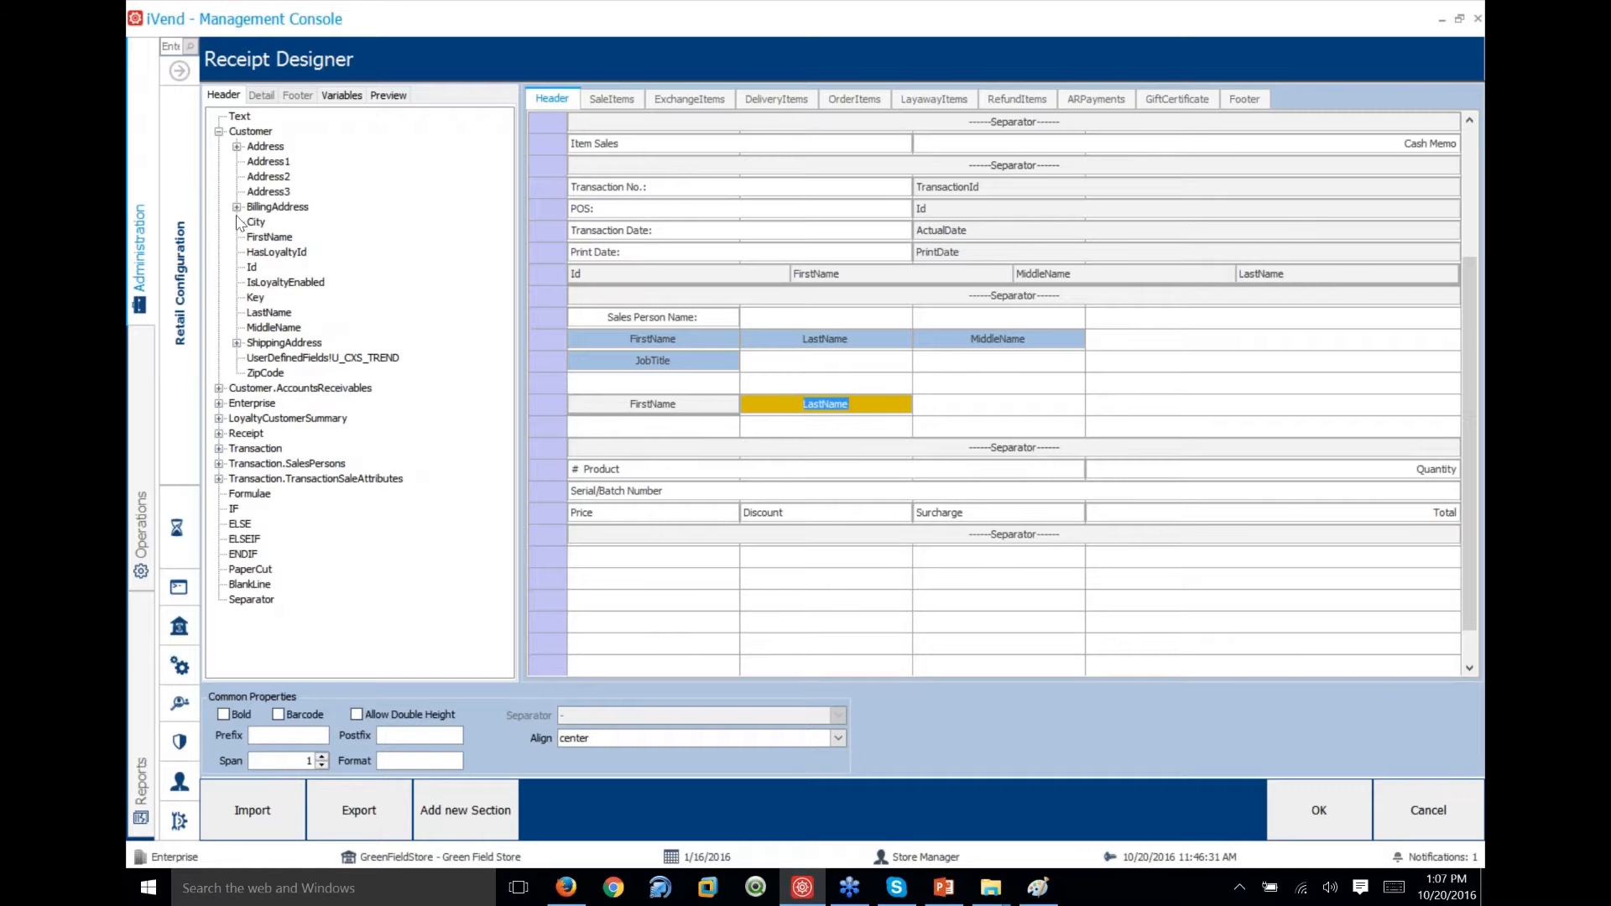
# Add an IF condition to the header row that holds the customer's FirstName and LastName fields
pyautogui.click(234, 509)
pyautogui.moveTo(234, 509); pyautogui.dragTo(549, 405)
pyautogui.moveTo(287, 464); pyautogui.dragTo(984, 709)
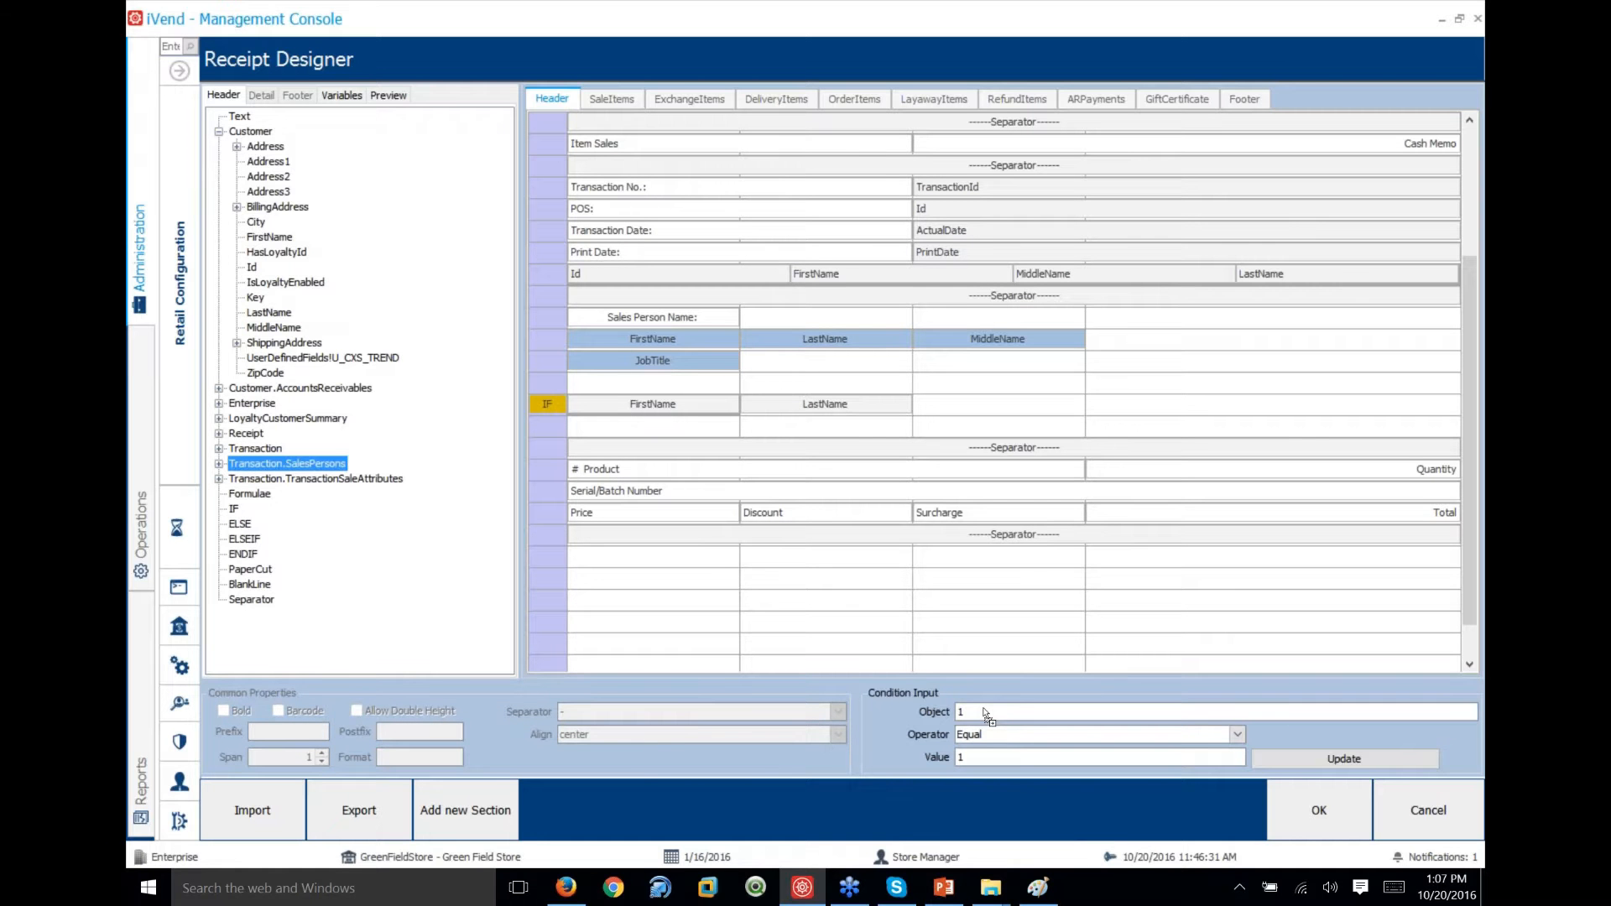
# Try Transaction.Key as the object of the customer name row's IF condition
pyautogui.click(219, 131)
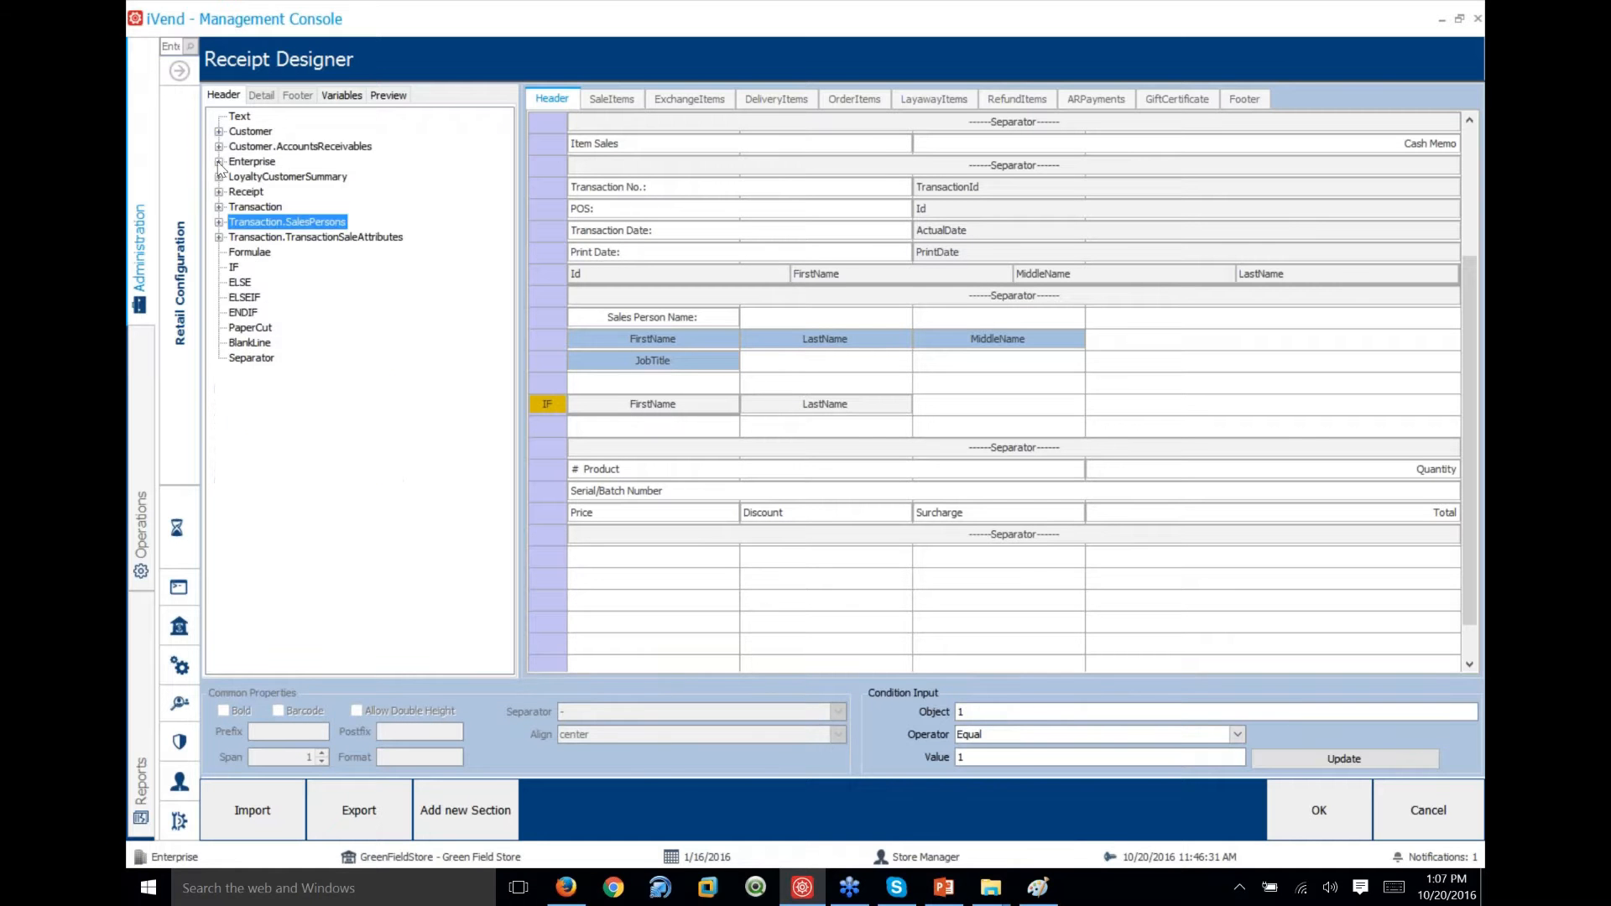
pyautogui.click(219, 208)
pyautogui.scroll(-3, 294, 374)
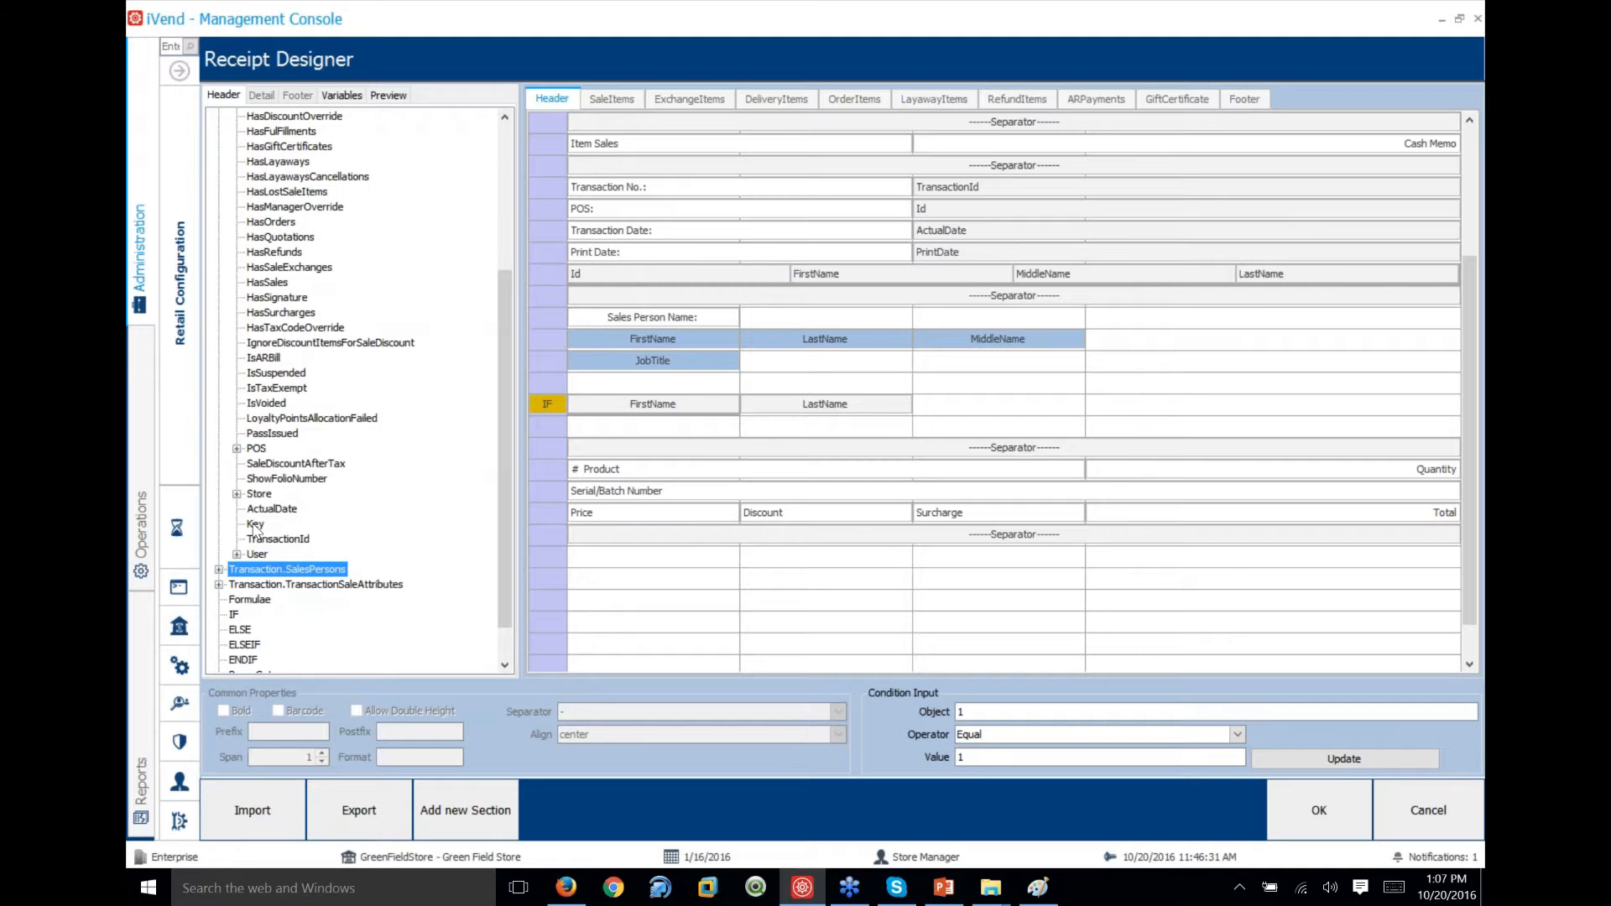
pyautogui.click(836, 402)
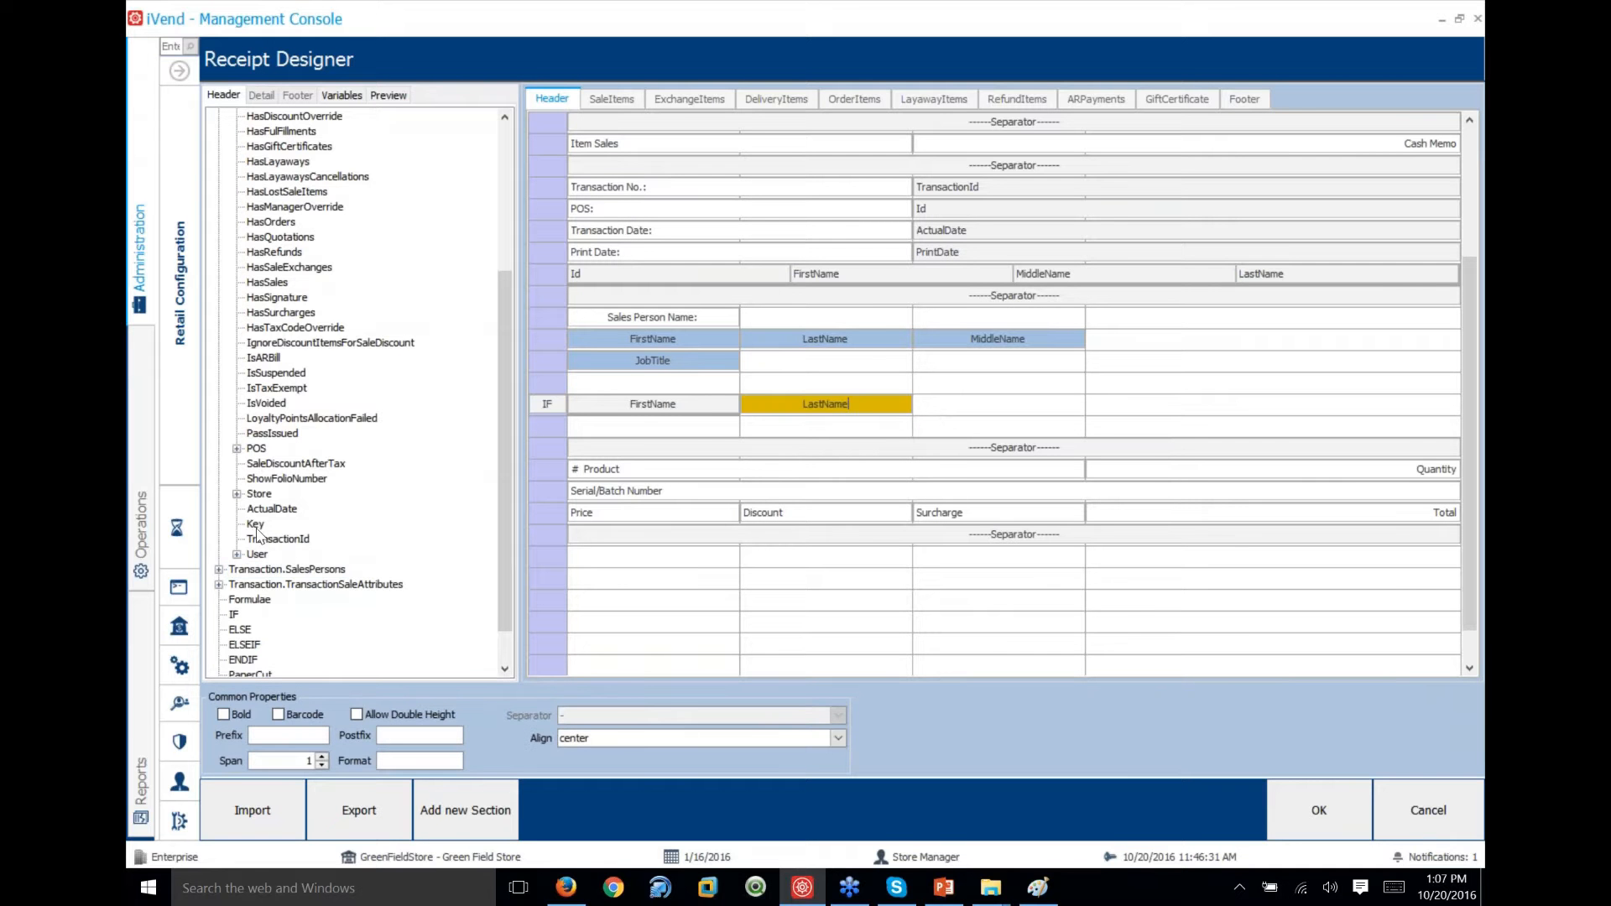
pyautogui.click(559, 406)
pyautogui.moveTo(259, 529); pyautogui.dragTo(843, 703)
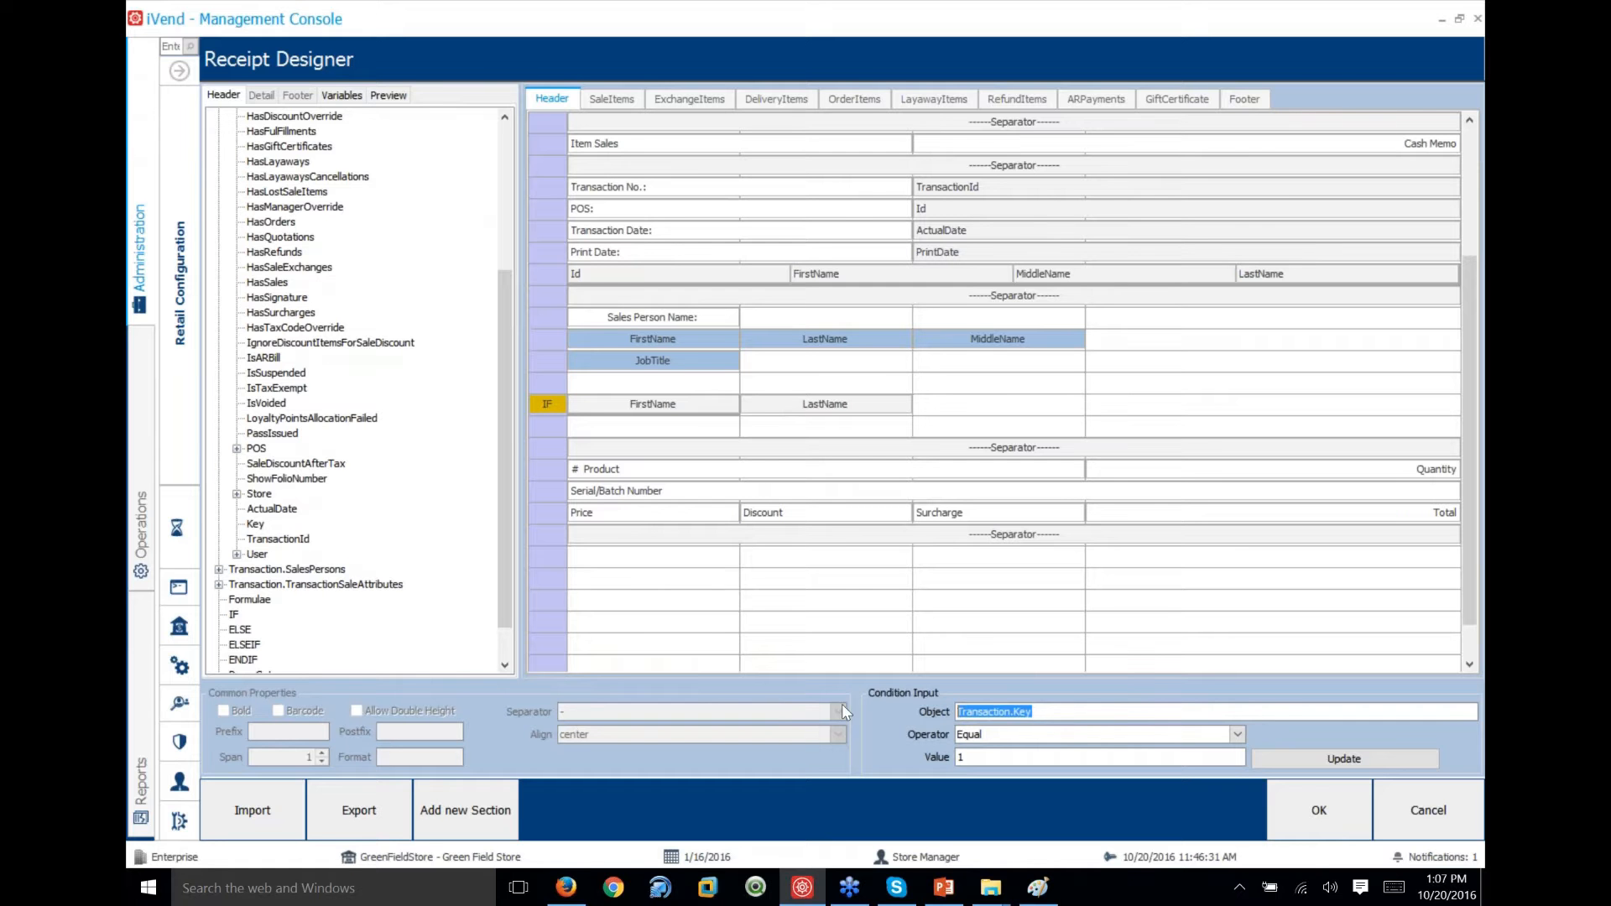
pyautogui.click(1111, 886)
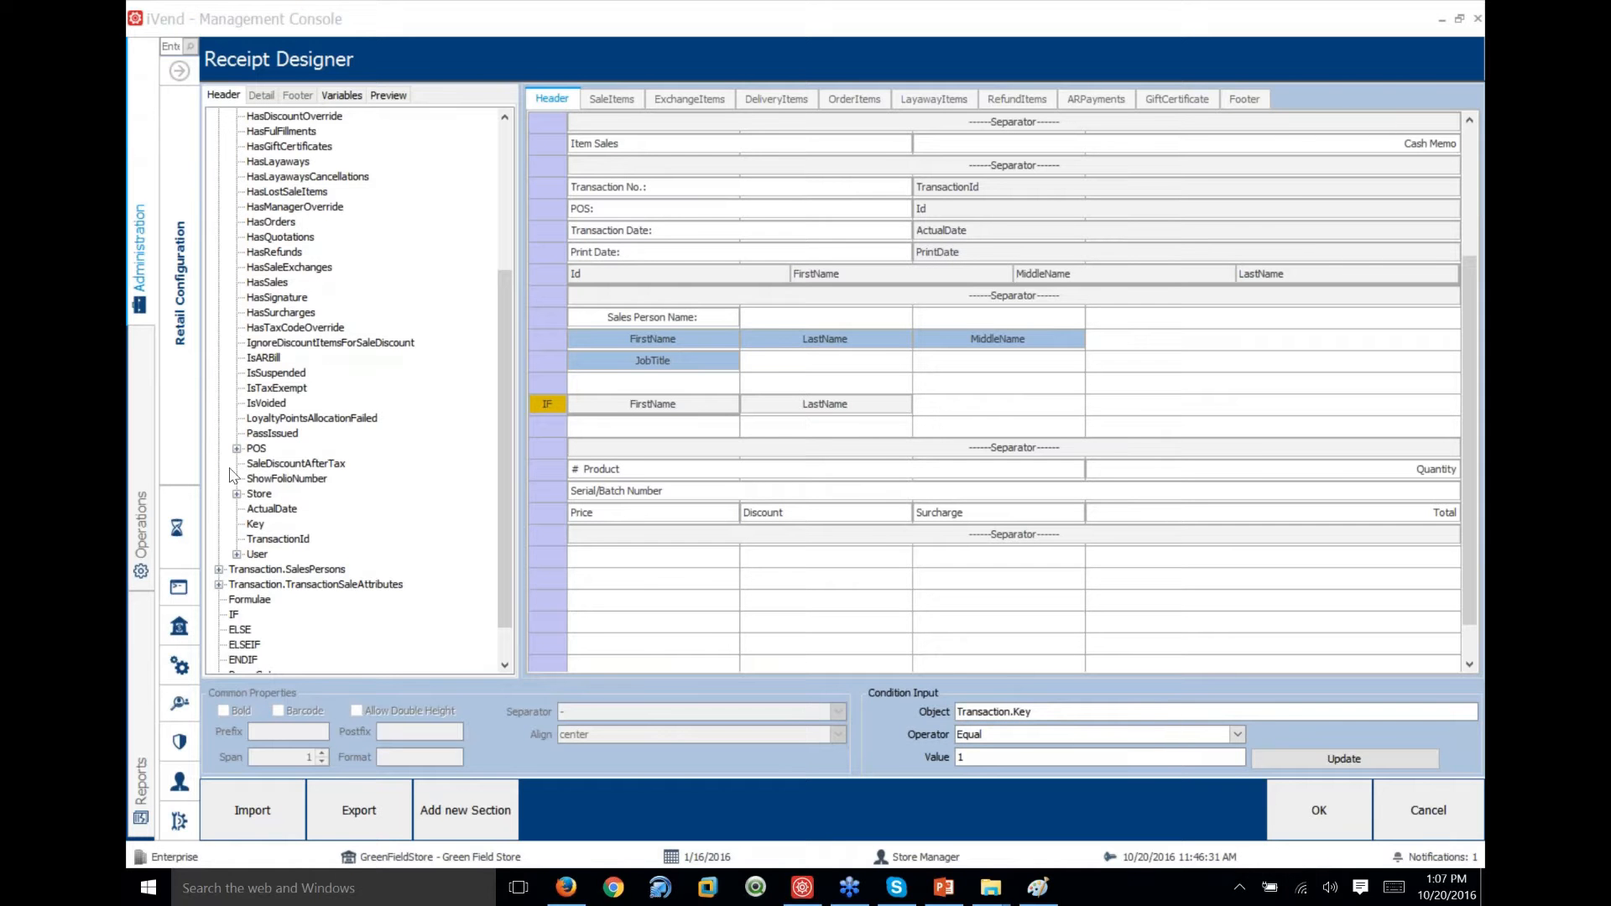
# Set the IF condition's object to Transaction.Store.CashCustomerKey, clearing the existing object entry first
pyautogui.click(237, 494)
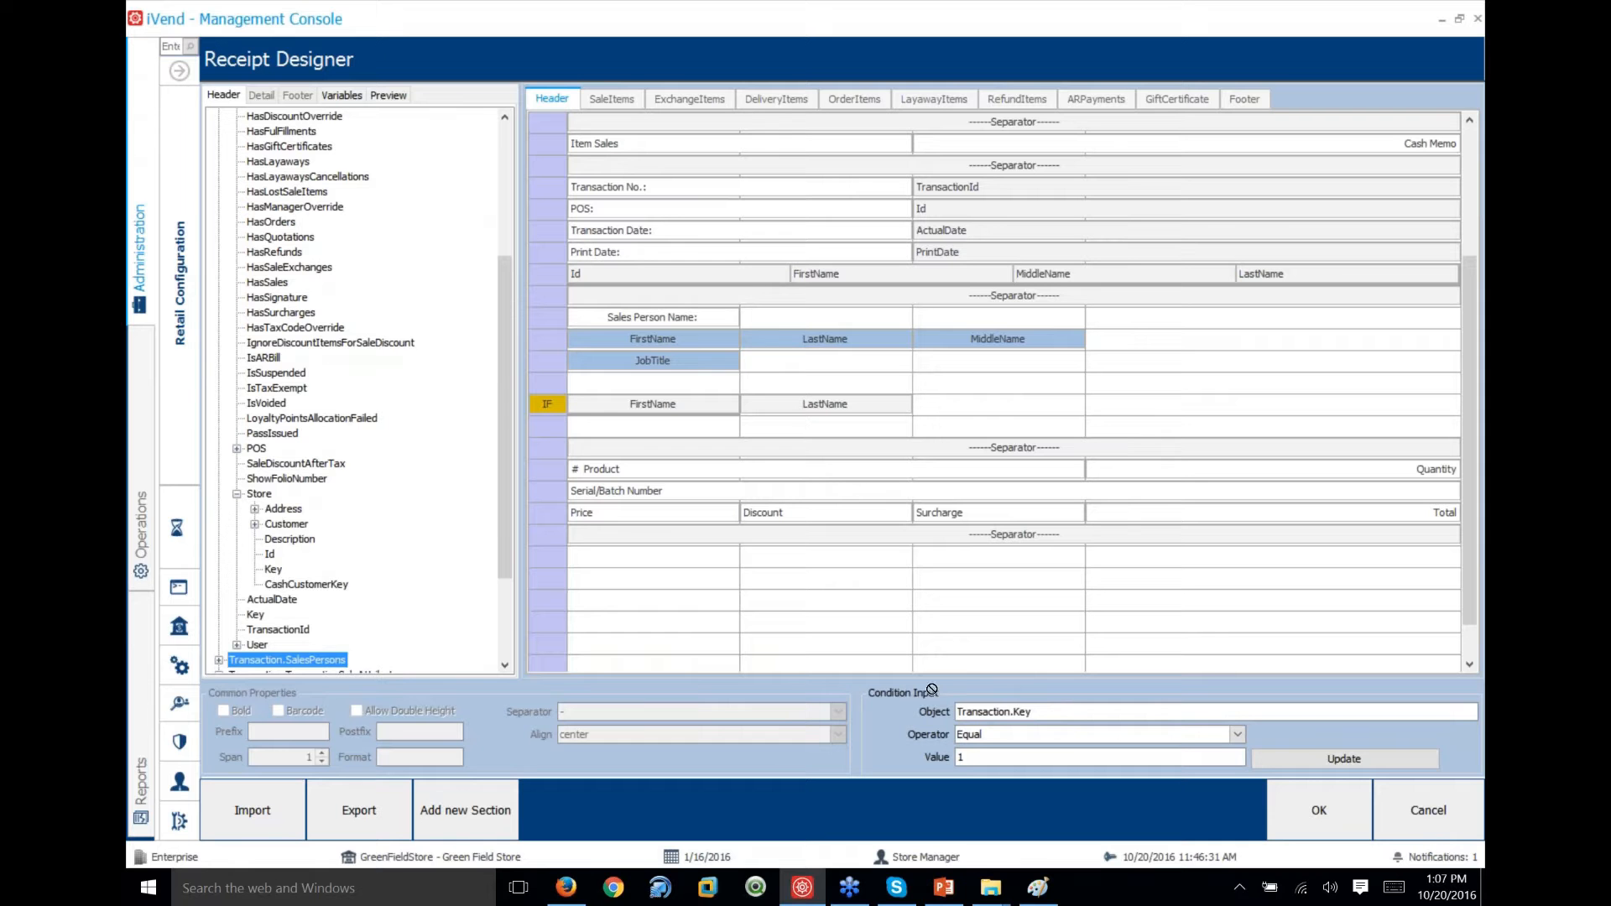
pyautogui.moveTo(931, 689); pyautogui.dragTo(1013, 710)
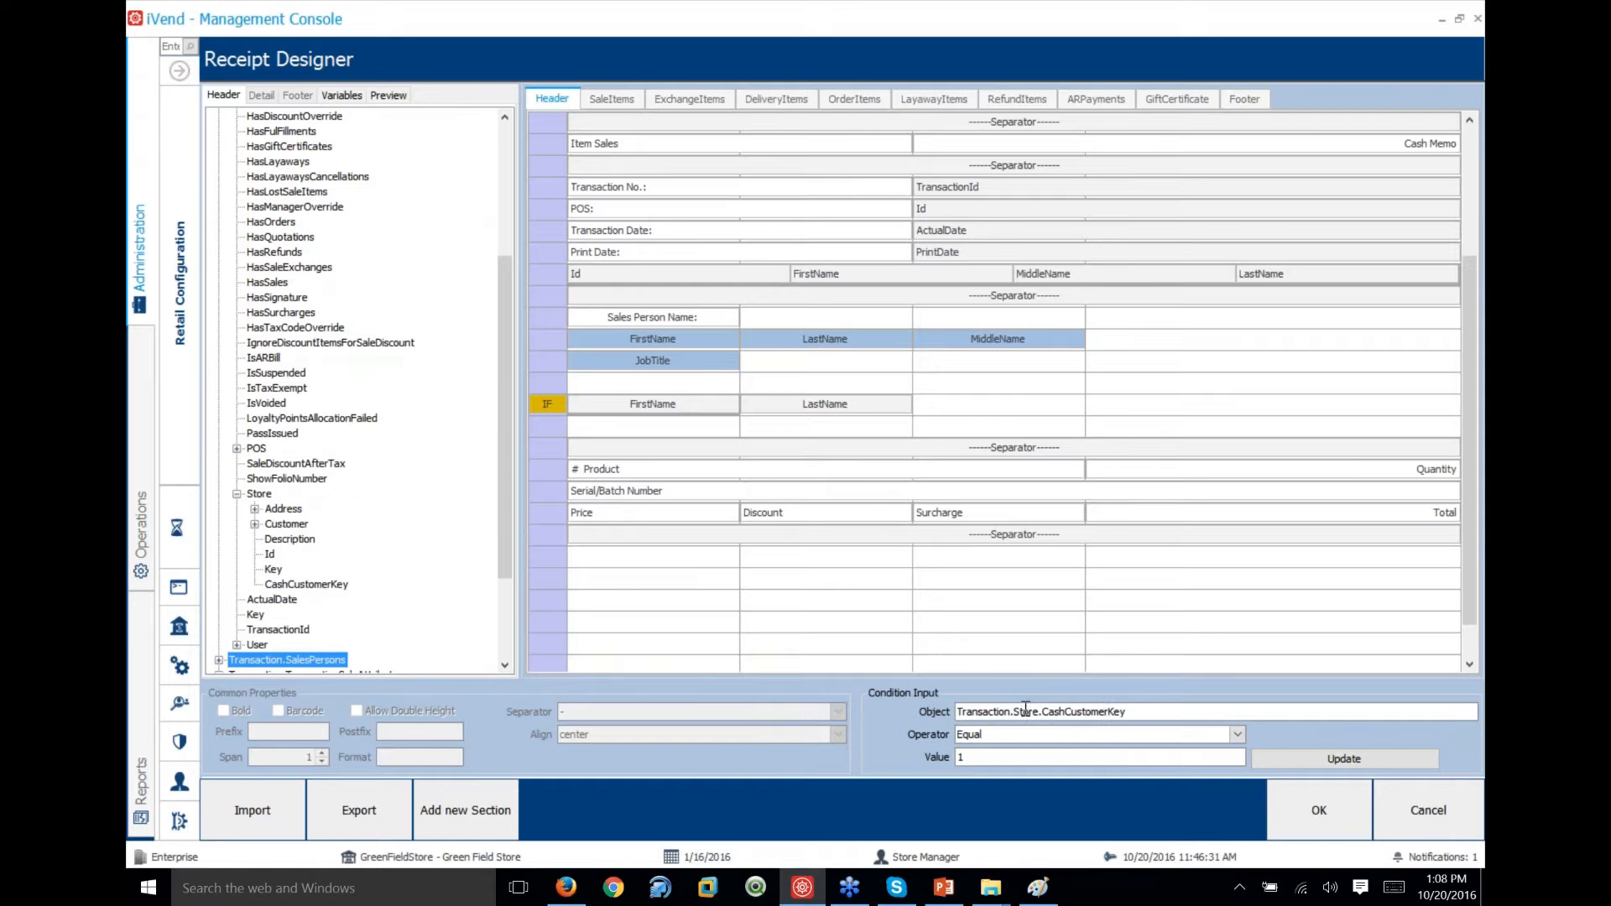
pyautogui.moveTo(1114, 712); pyautogui.dragTo(1129, 714)
pyautogui.doubleClick(1131, 714)
pyautogui.press('BackSpace')
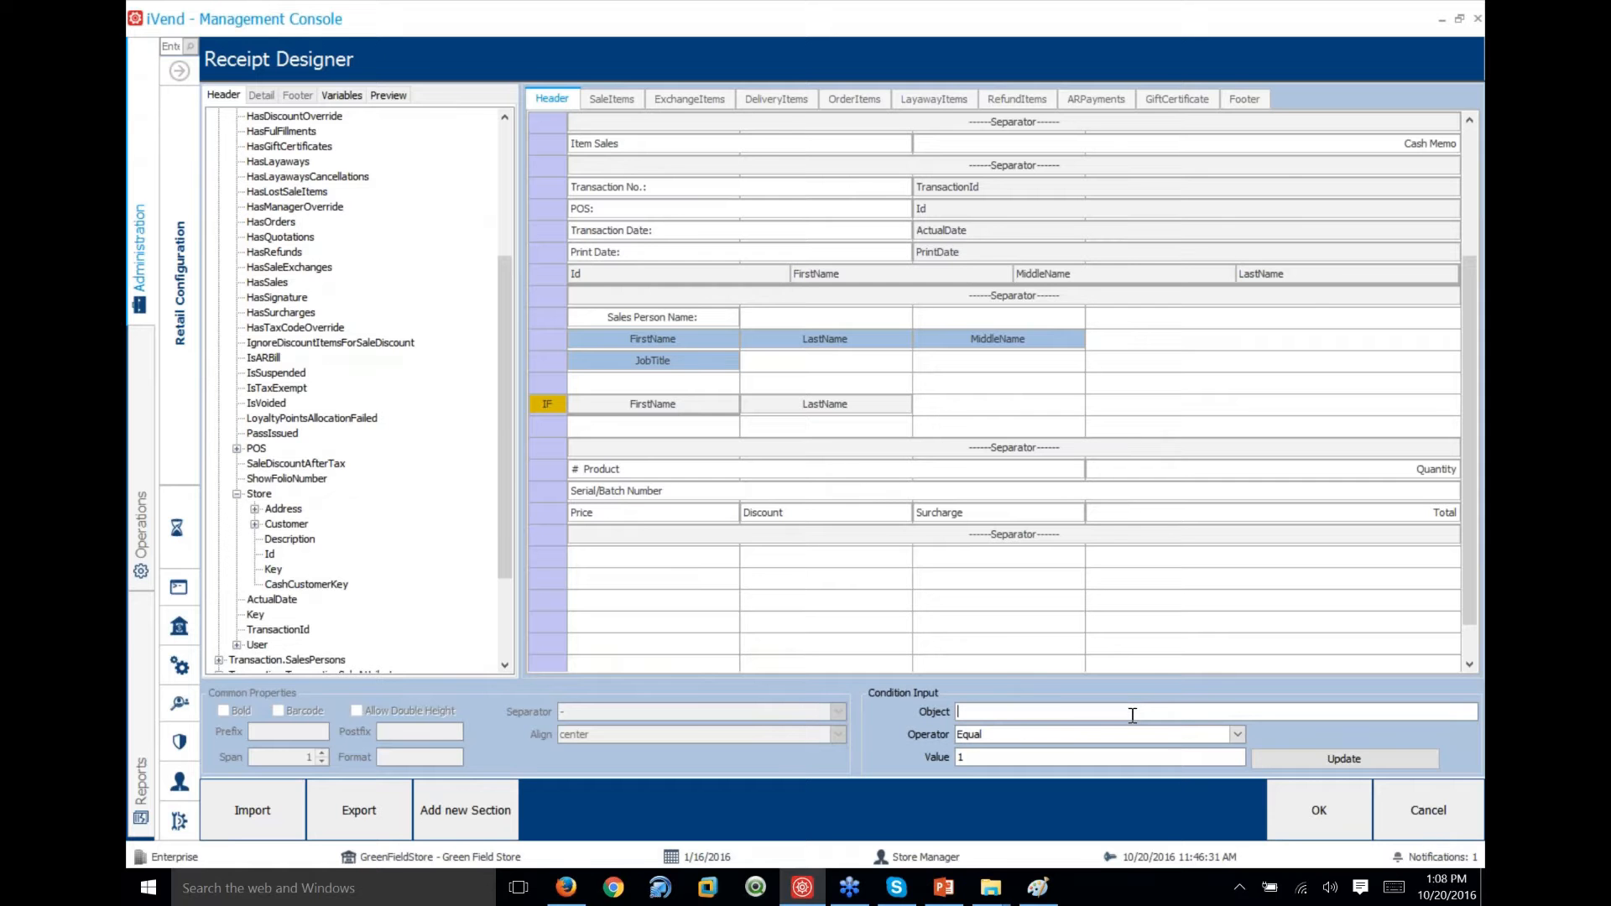
pyautogui.moveTo(305, 586); pyautogui.dragTo(1005, 720)
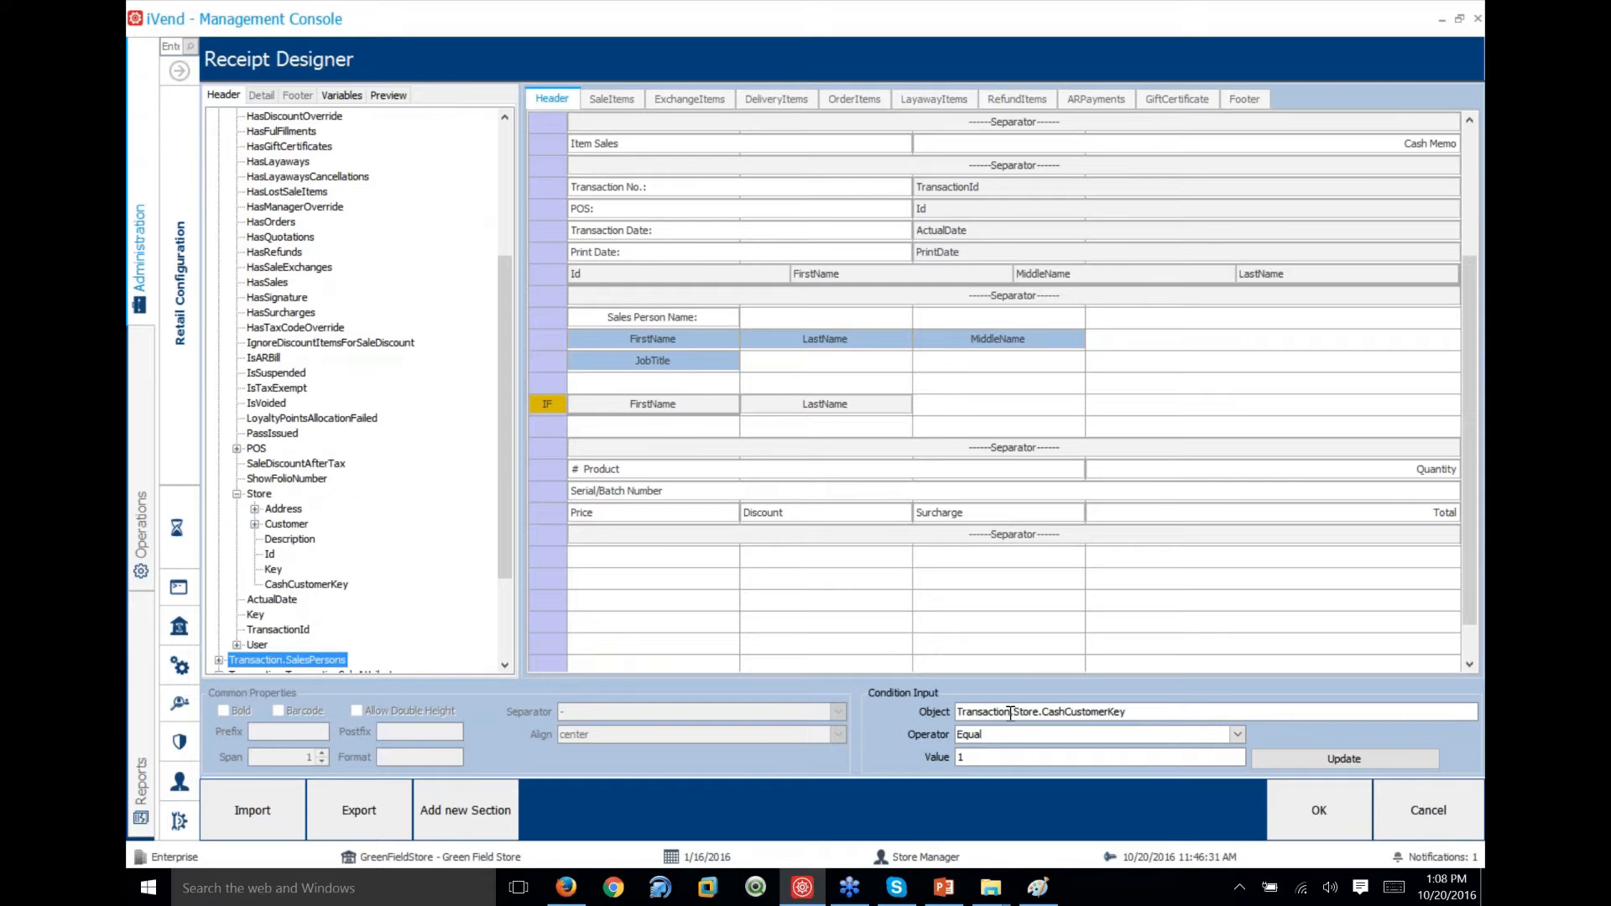
# Set the IF condition's operator to NotEqual and its value to Transaction.Customer.Key, and update the condition
pyautogui.click(987, 735)
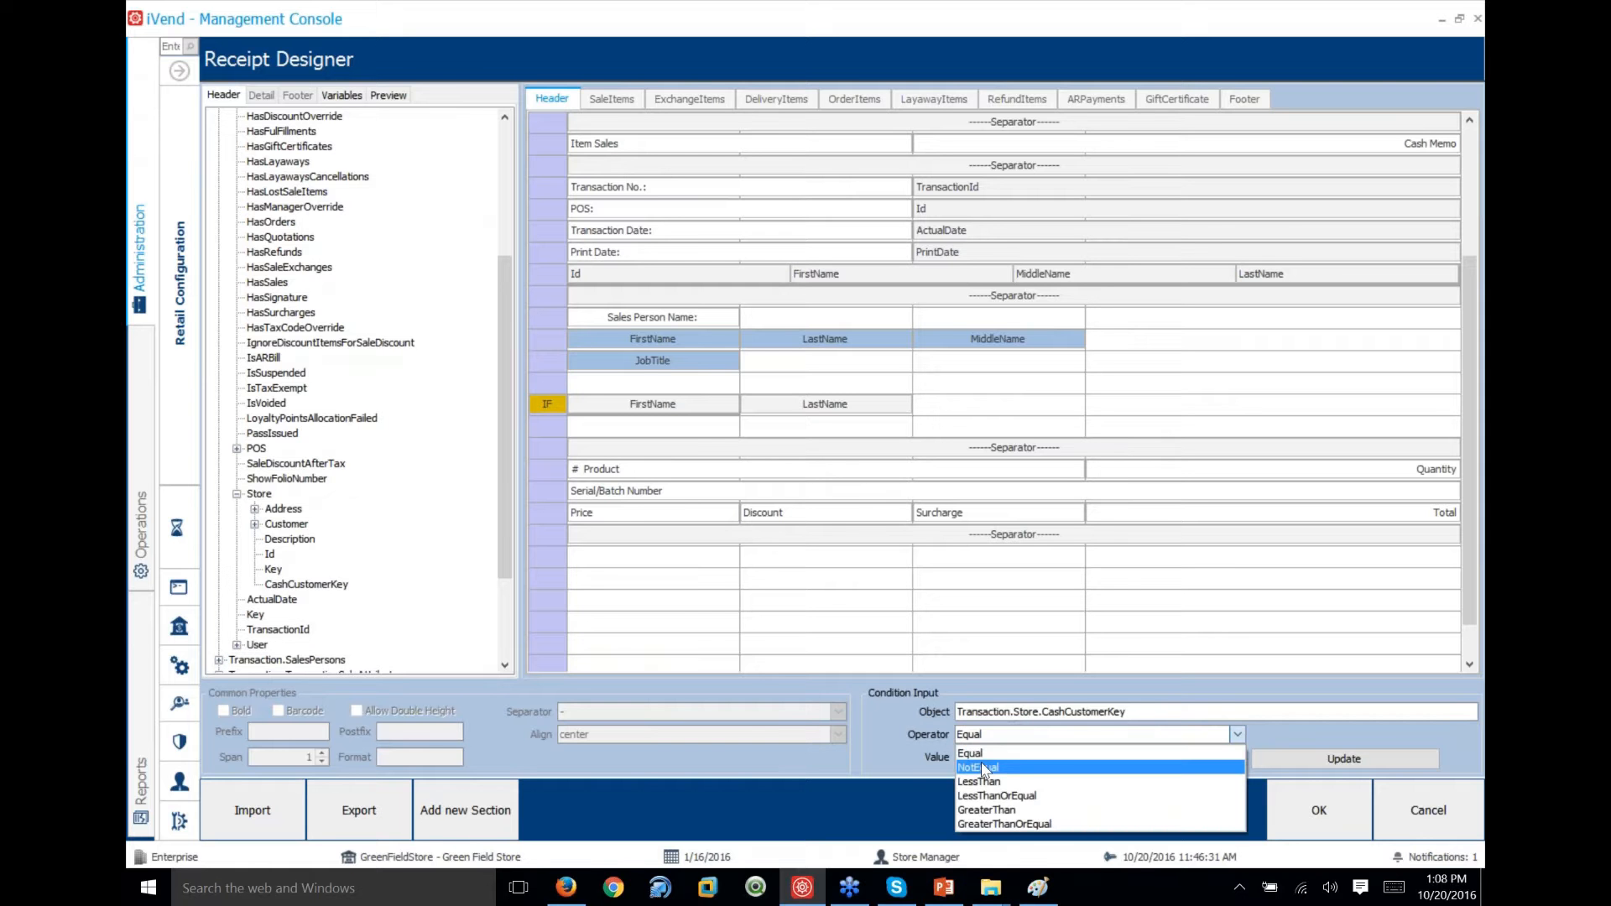
pyautogui.click(983, 769)
pyautogui.click(986, 757)
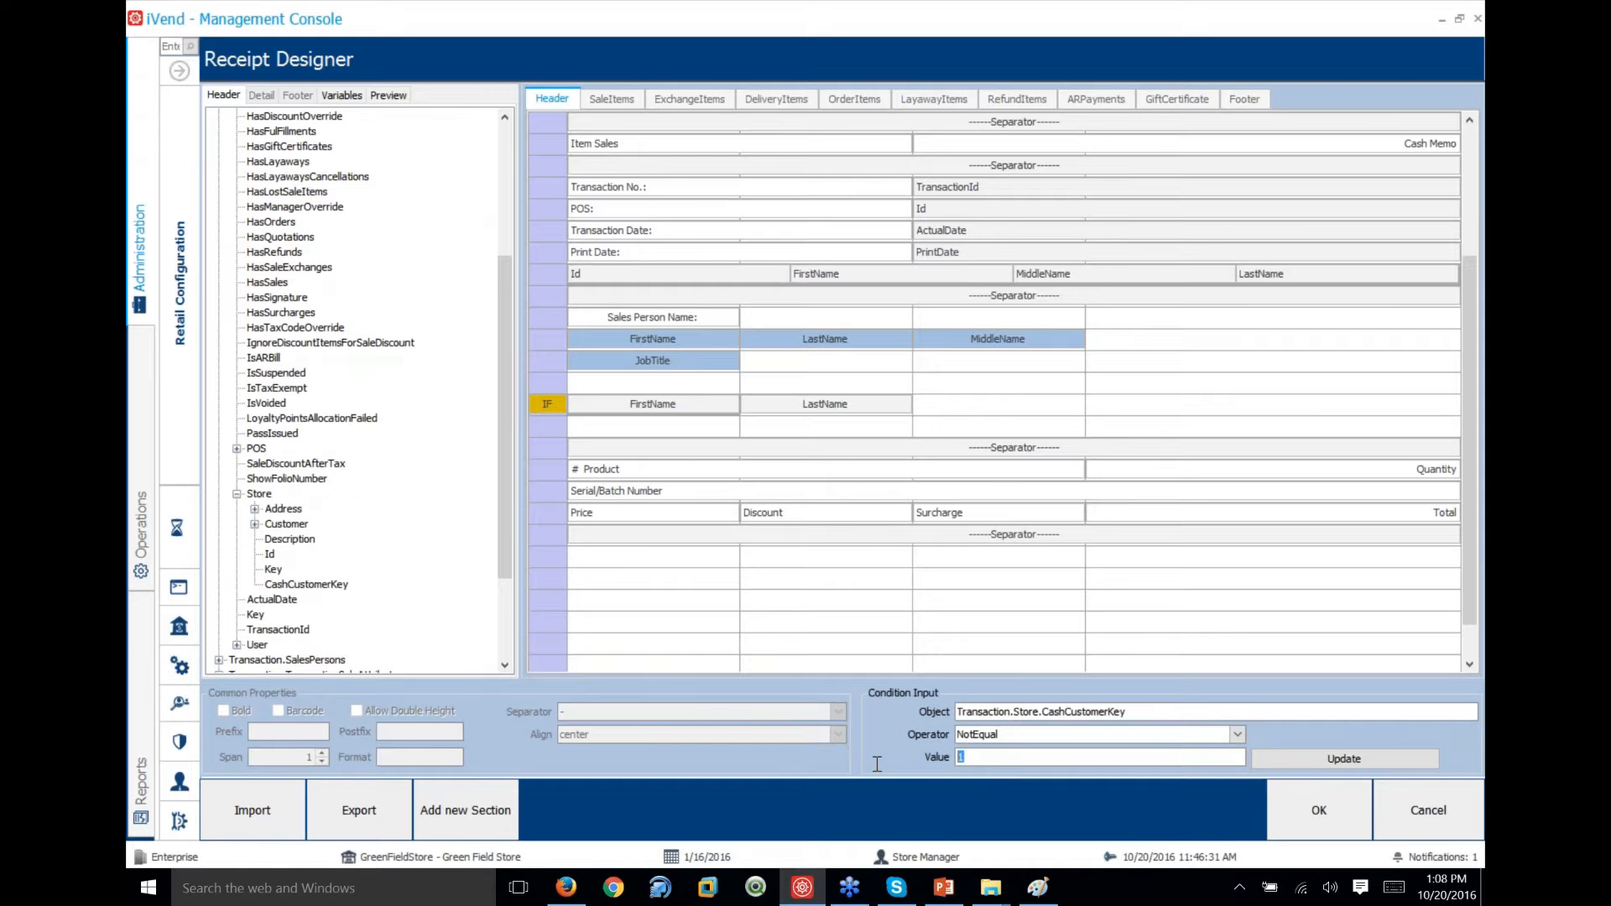
pyautogui.press('BackSpace')
pyautogui.click(238, 495)
pyautogui.scroll(9, 281, 336)
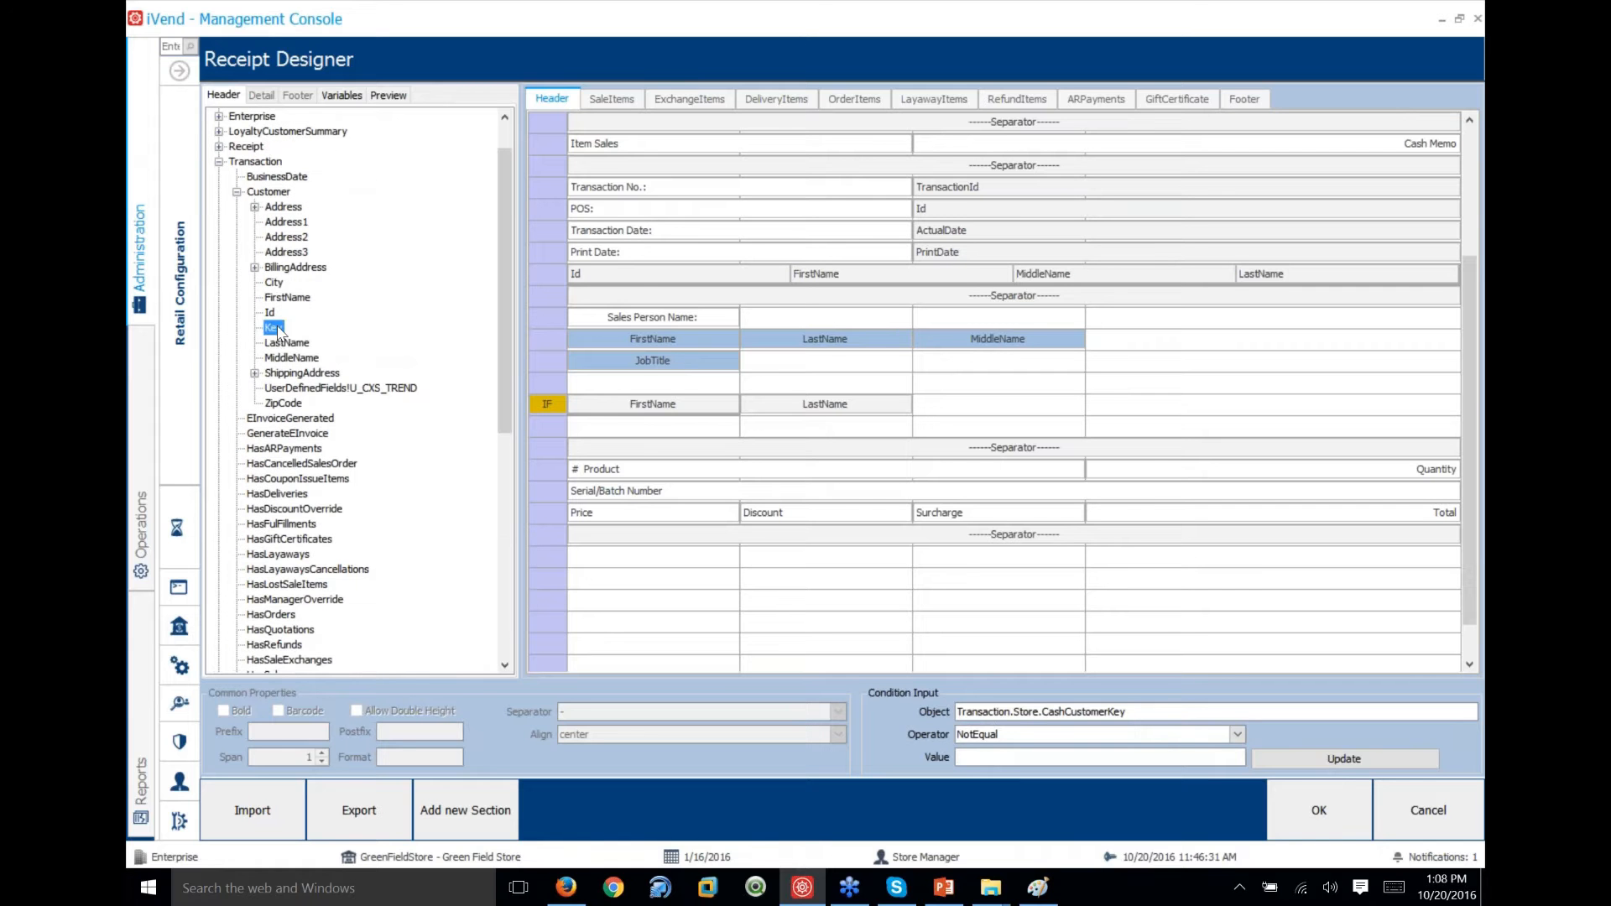
pyautogui.moveTo(1016, 674); pyautogui.dragTo(1082, 763)
pyautogui.click(1384, 762)
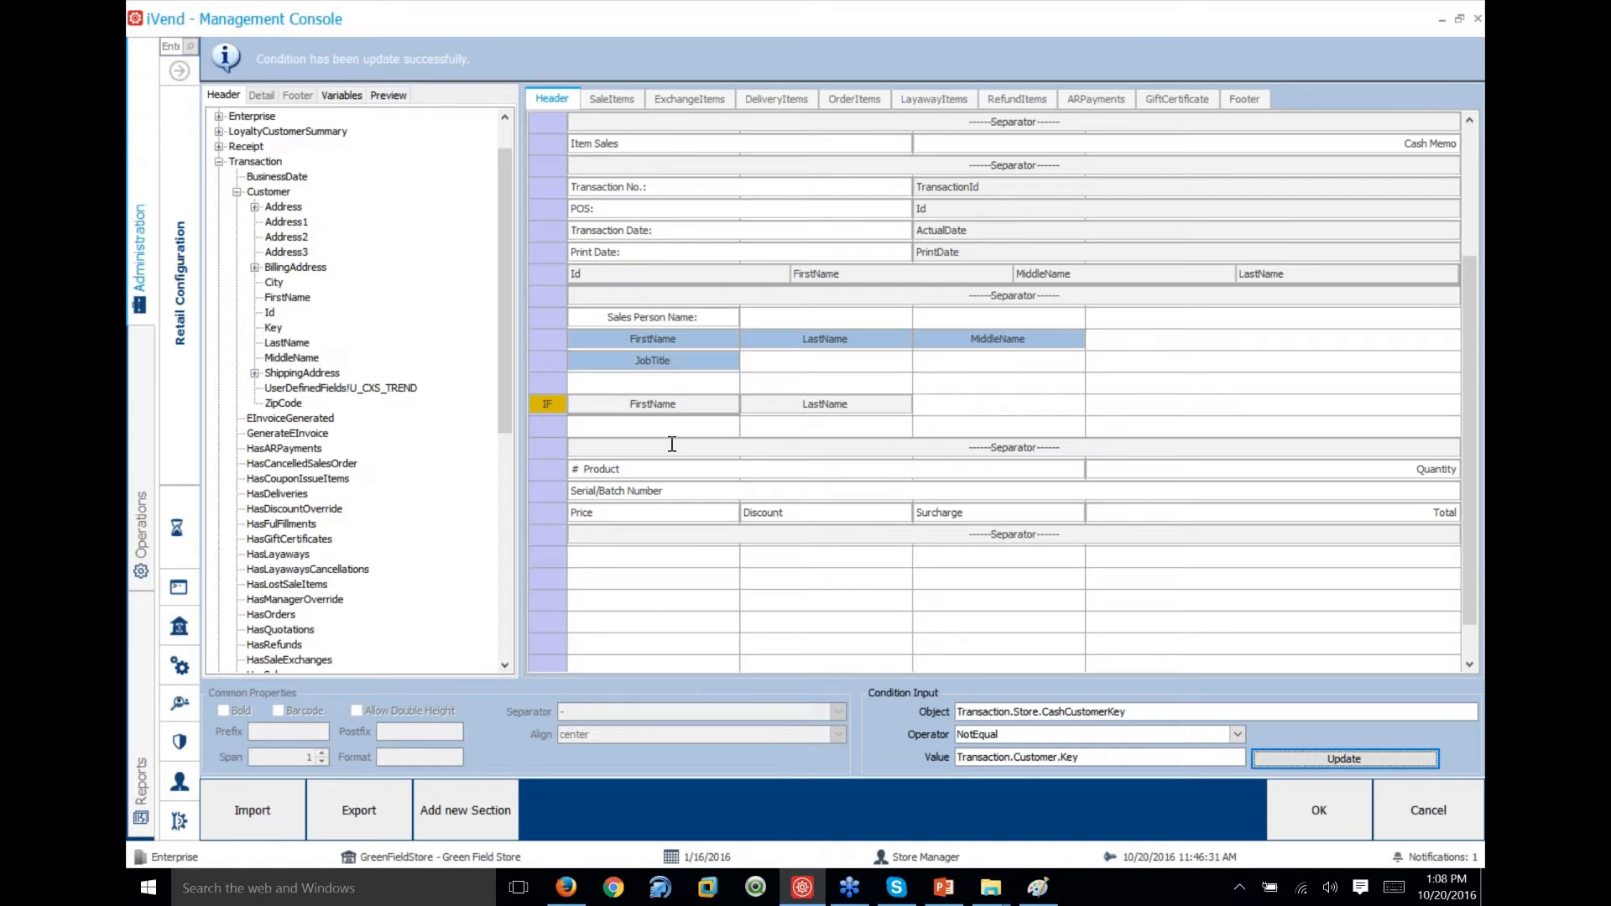
# Check the IF condition's object, operator and value, and the customer name fields it governs, and preview the receipt
pyautogui.click(545, 404)
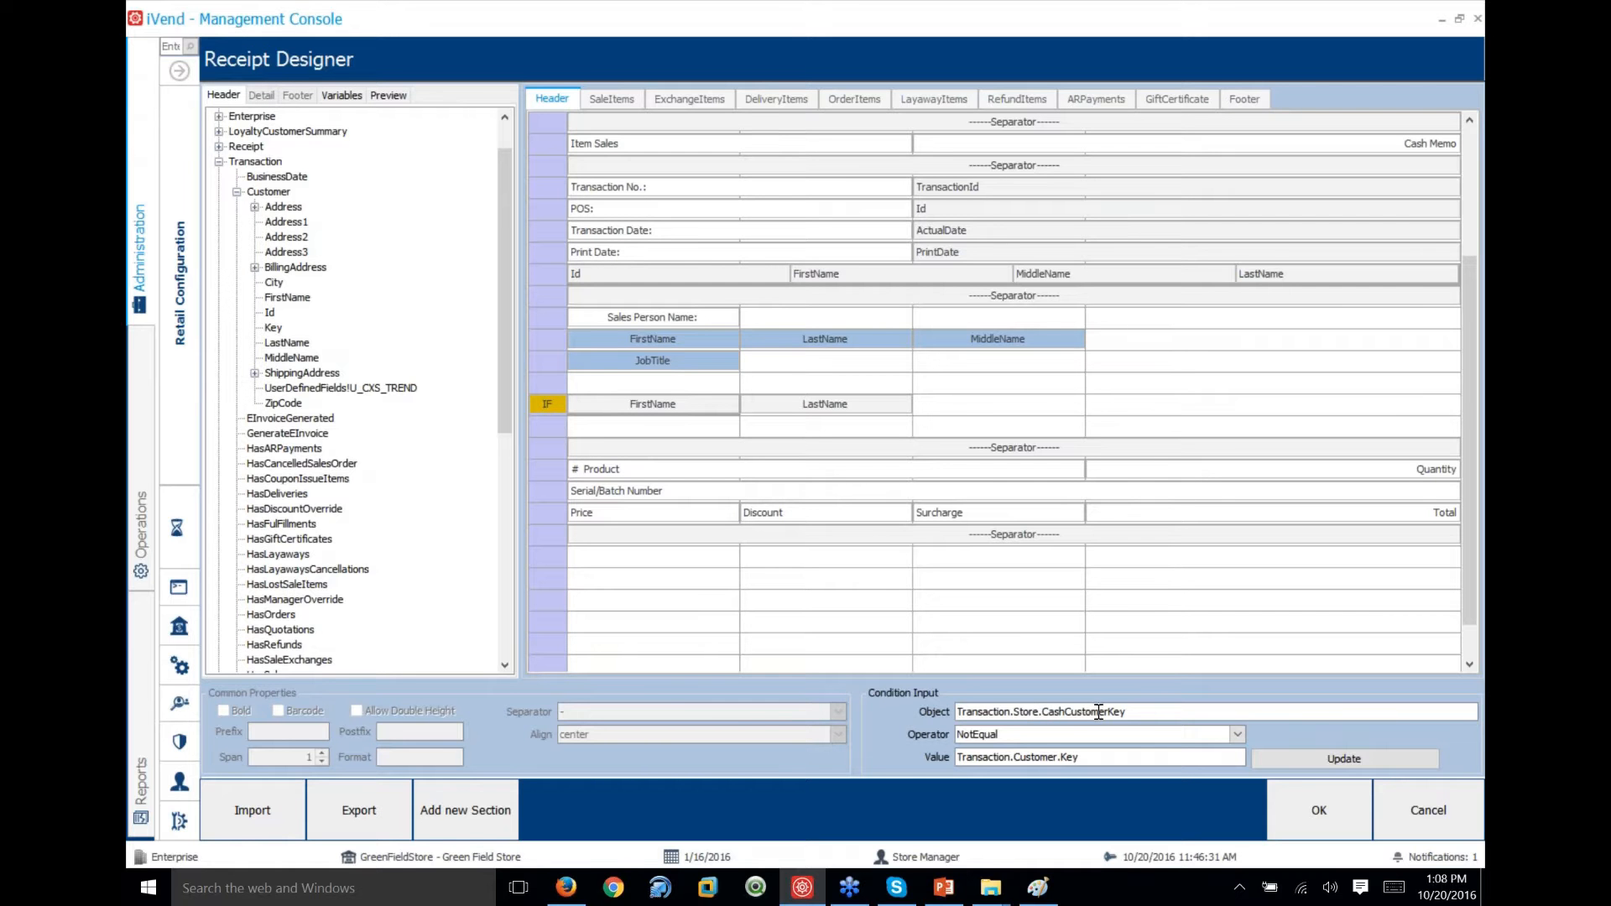
pyautogui.doubleClick(1042, 758)
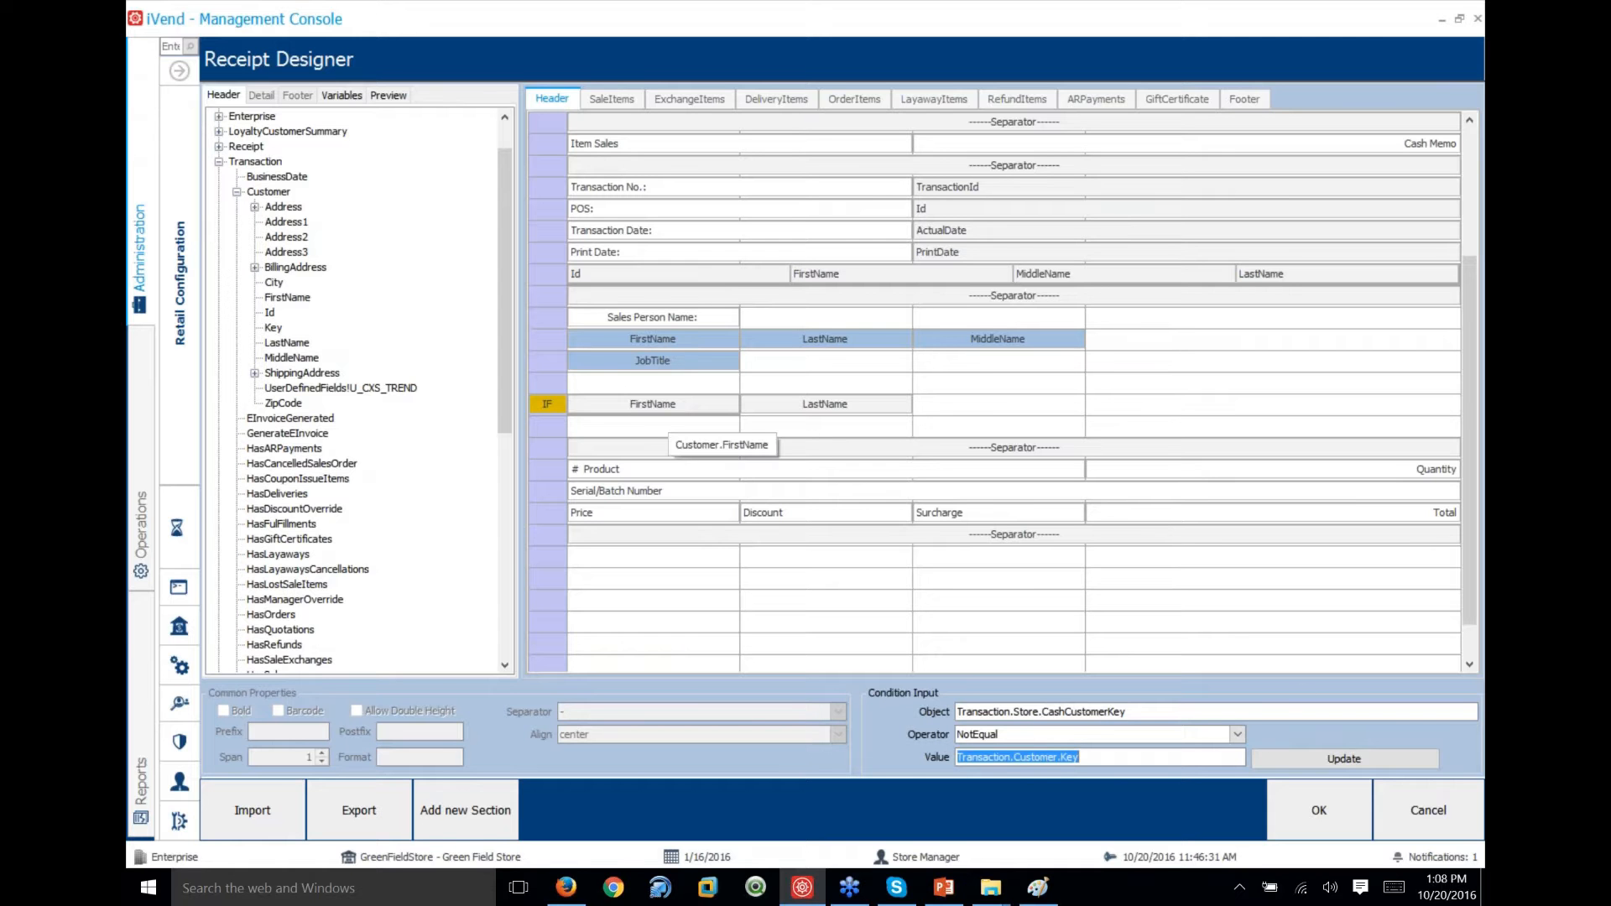
pyautogui.click(772, 404)
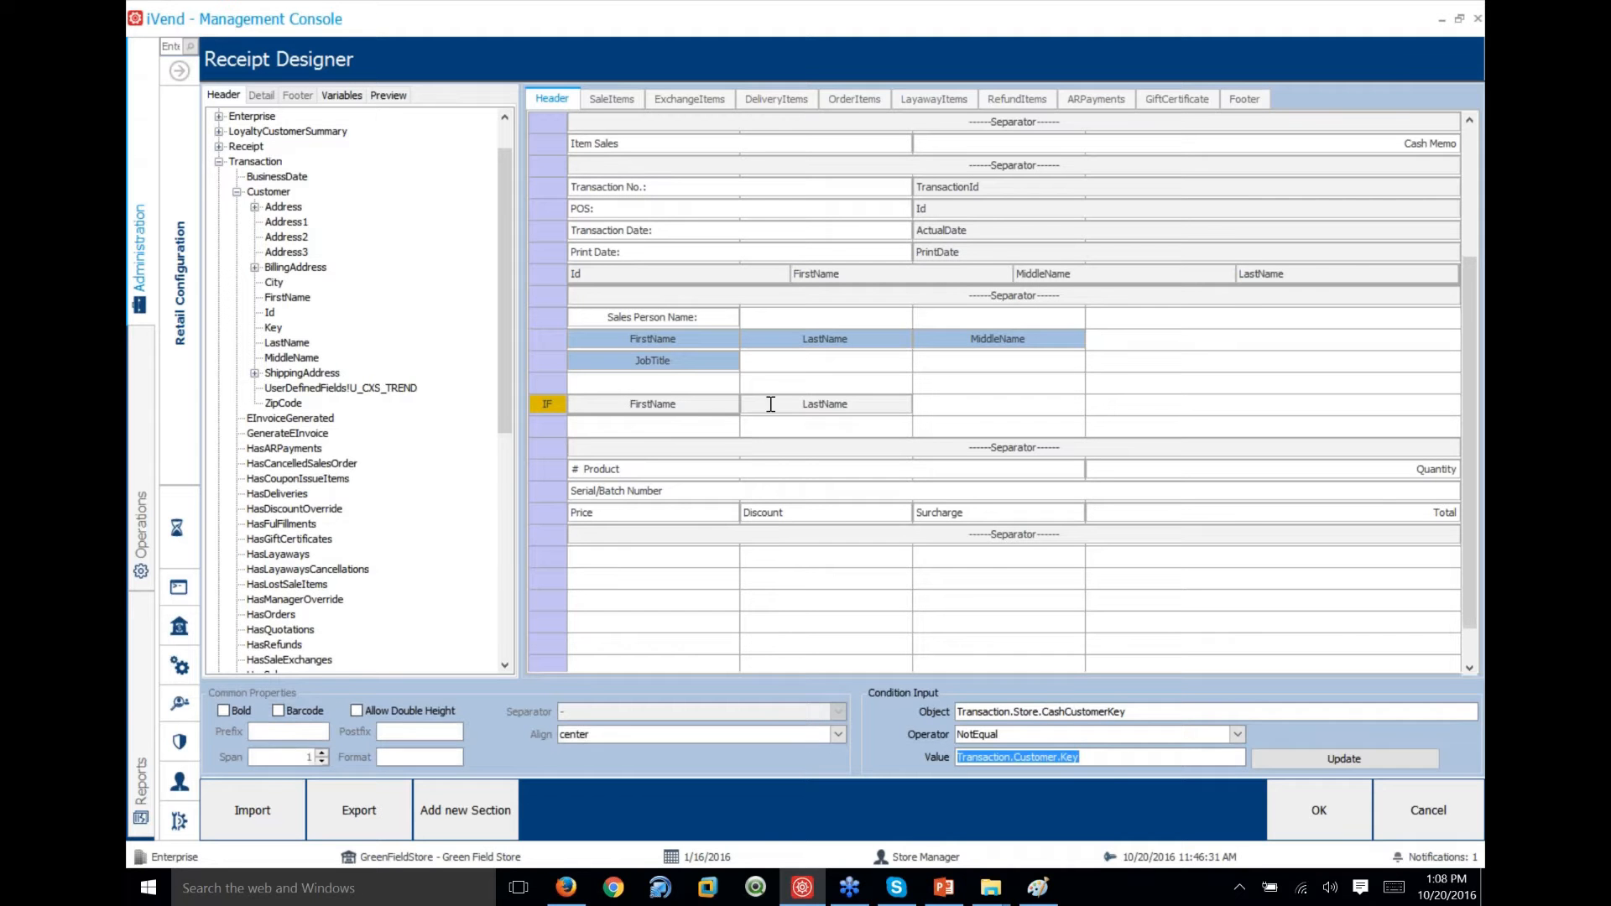
pyautogui.click(653, 405)
pyautogui.click(389, 95)
# Place a Text element in the blank row above the customer's FirstName field and label it "Customer Name"
pyautogui.click(221, 96)
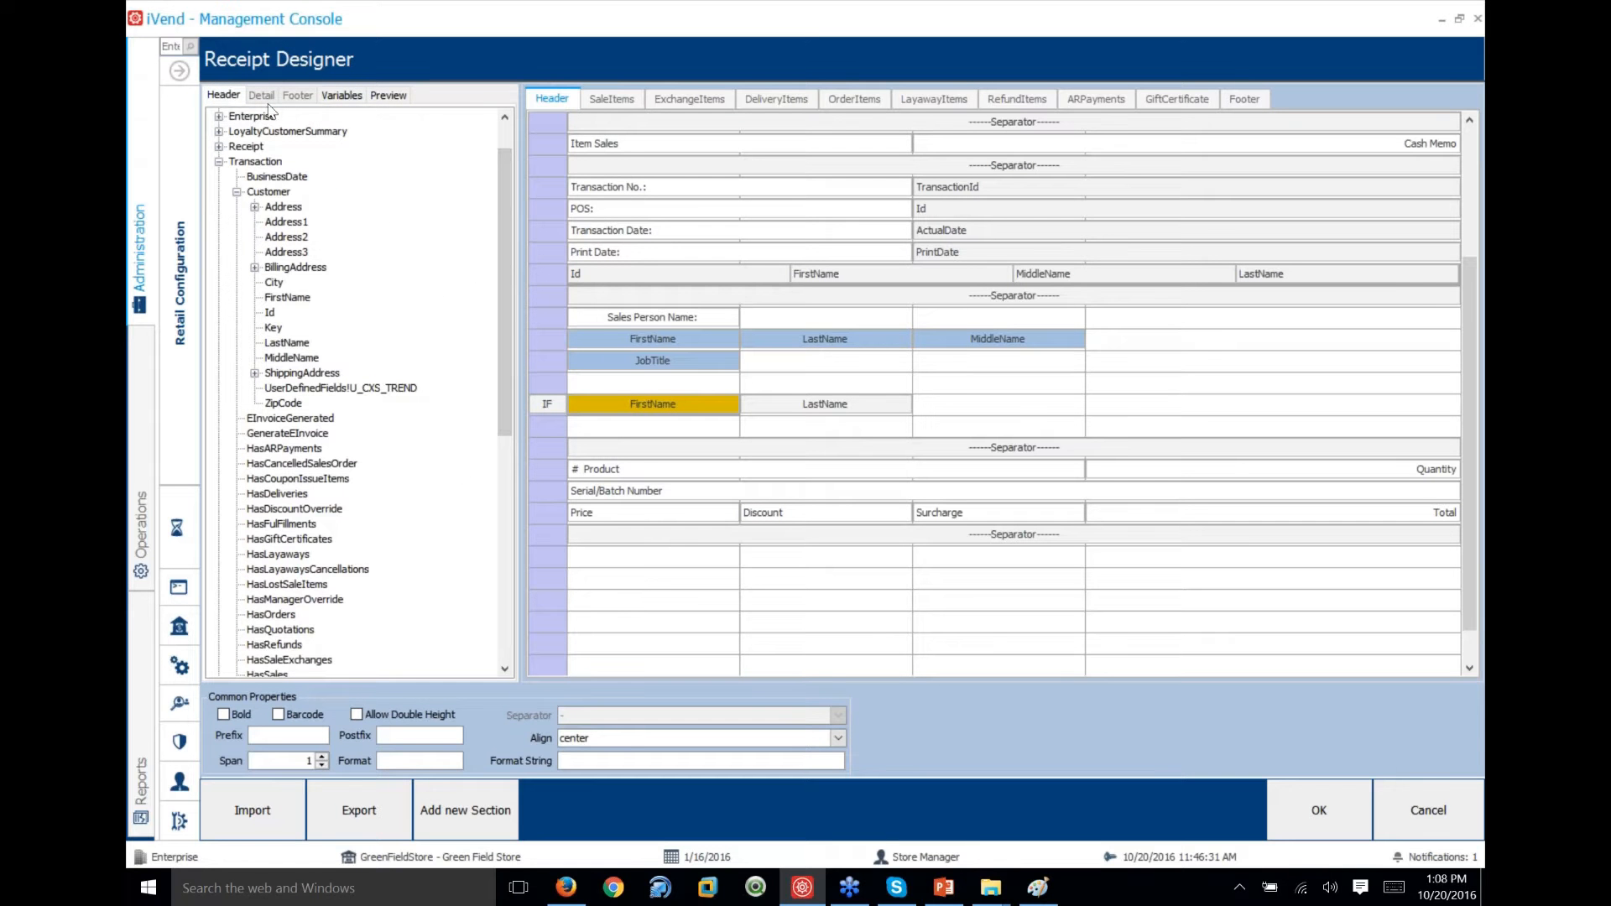
pyautogui.moveTo(505, 212); pyautogui.dragTo(514, 147)
pyautogui.moveTo(239, 116); pyautogui.dragTo(653, 381)
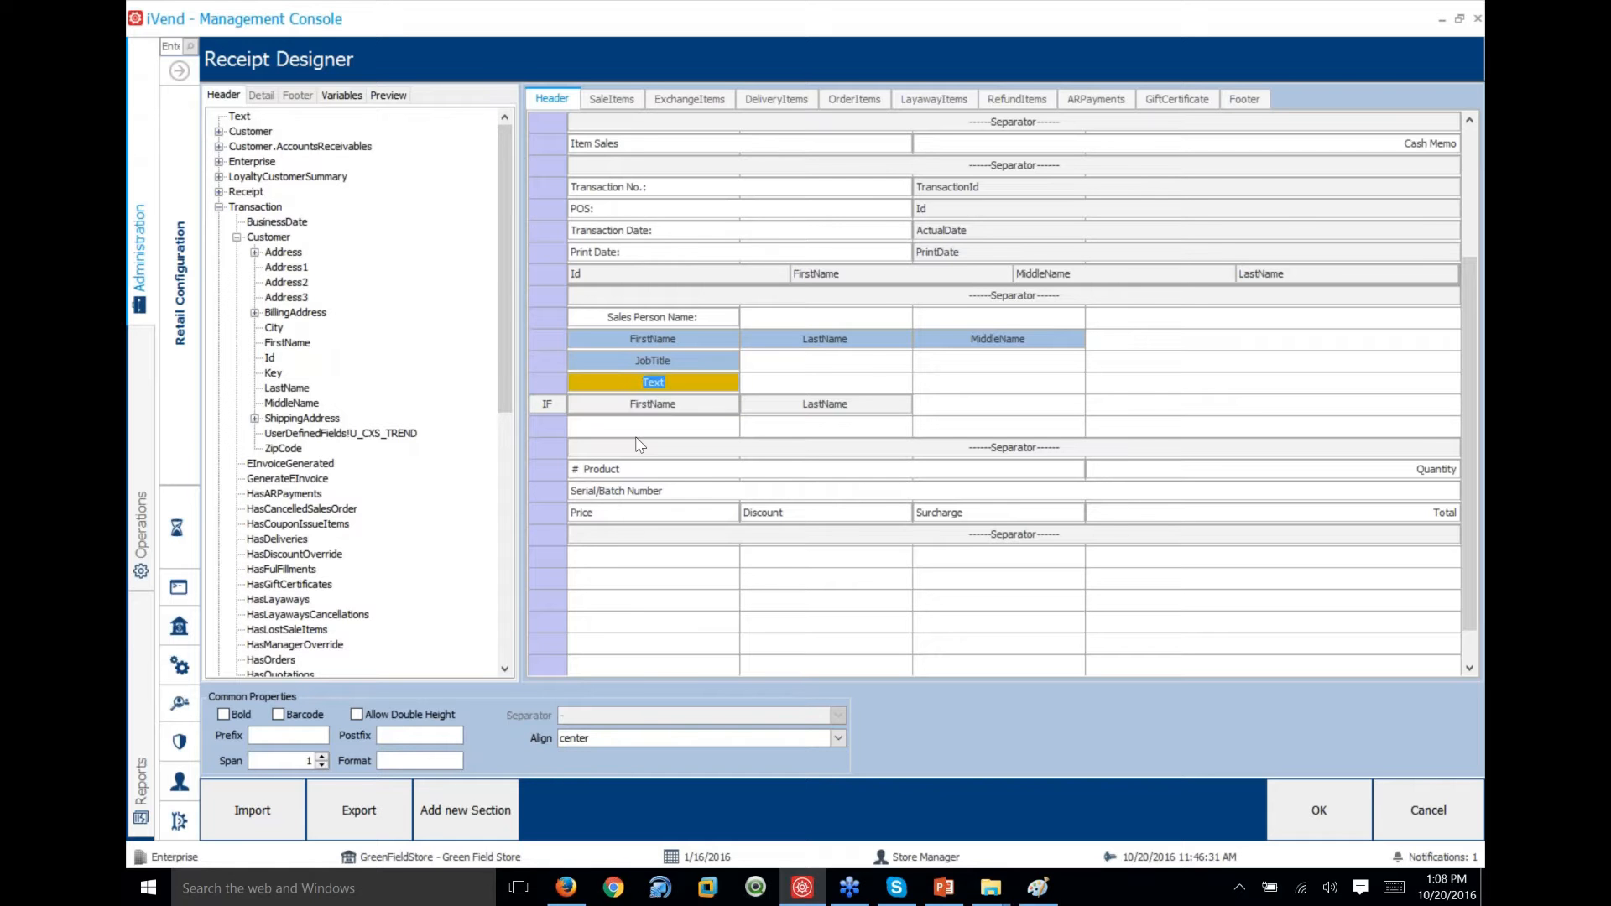
pyautogui.write('cU')
pyautogui.write('Customer')
pyautogui.write(' Name')
pyautogui.press('Return')
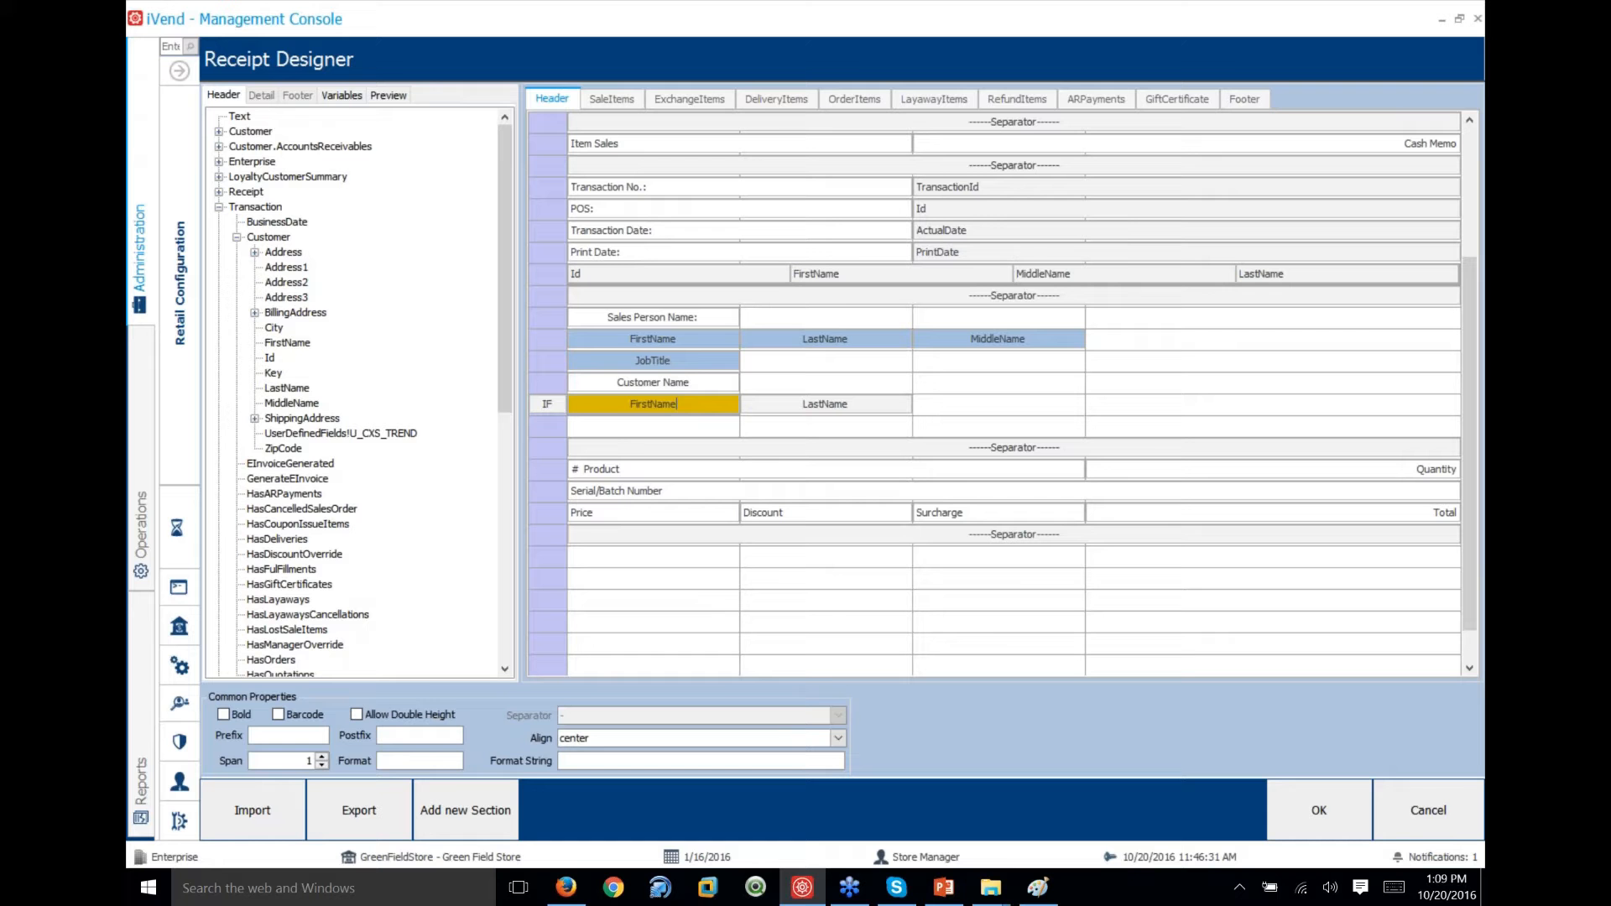
# Preview the receipt to examine how the Customer Name label and name fields print, and return to the header fields
pyautogui.click(391, 95)
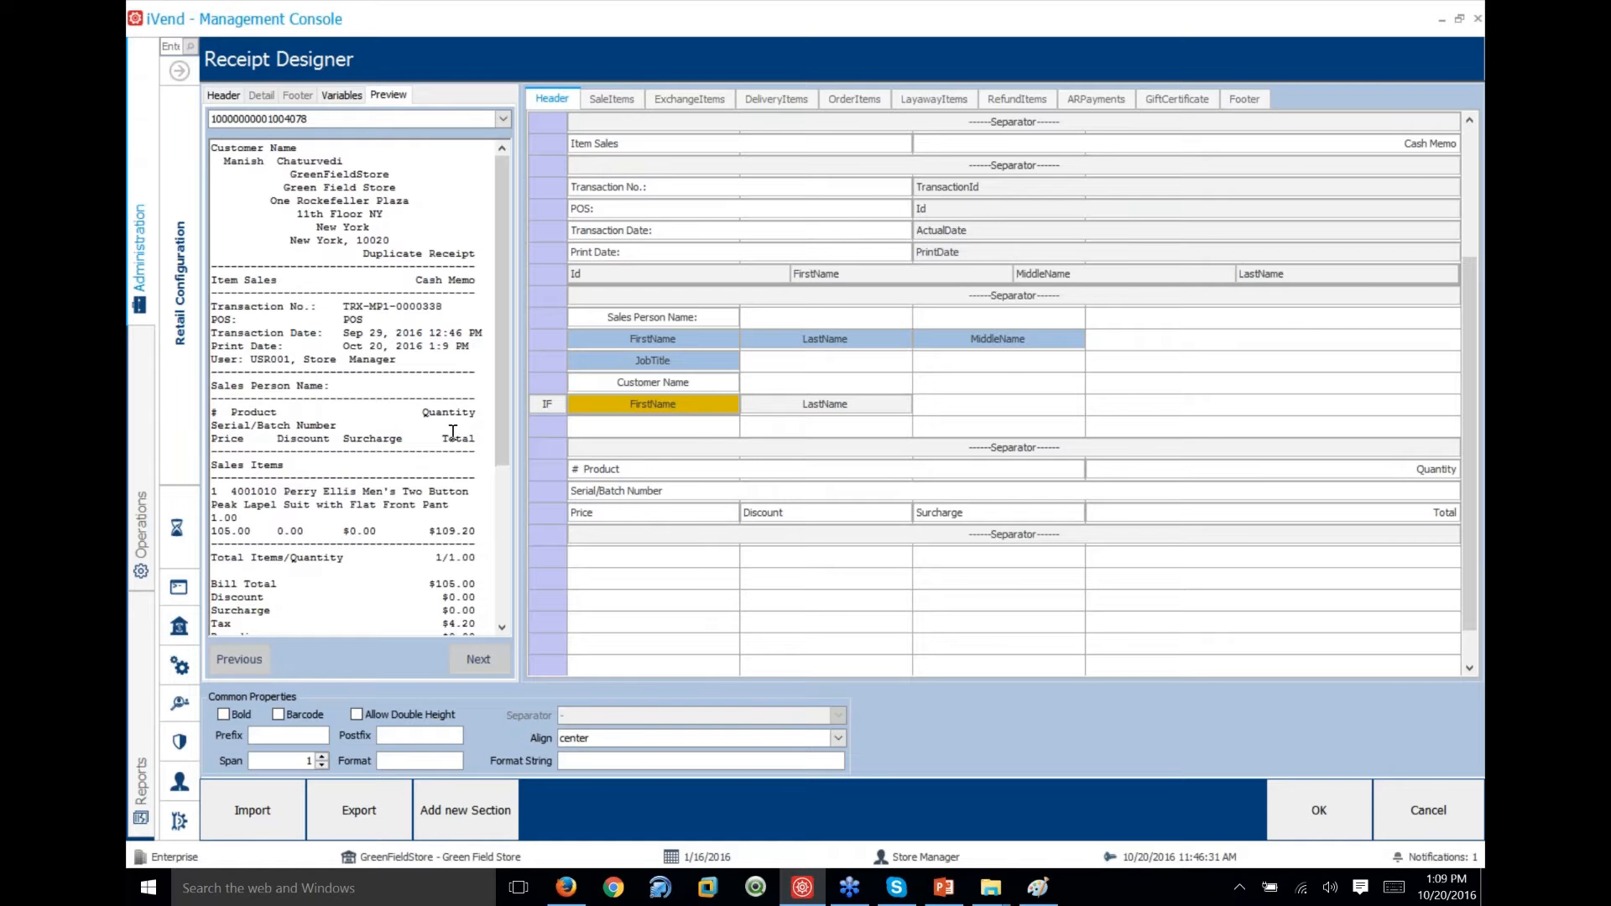
pyautogui.moveTo(499, 317); pyautogui.dragTo(500, 320)
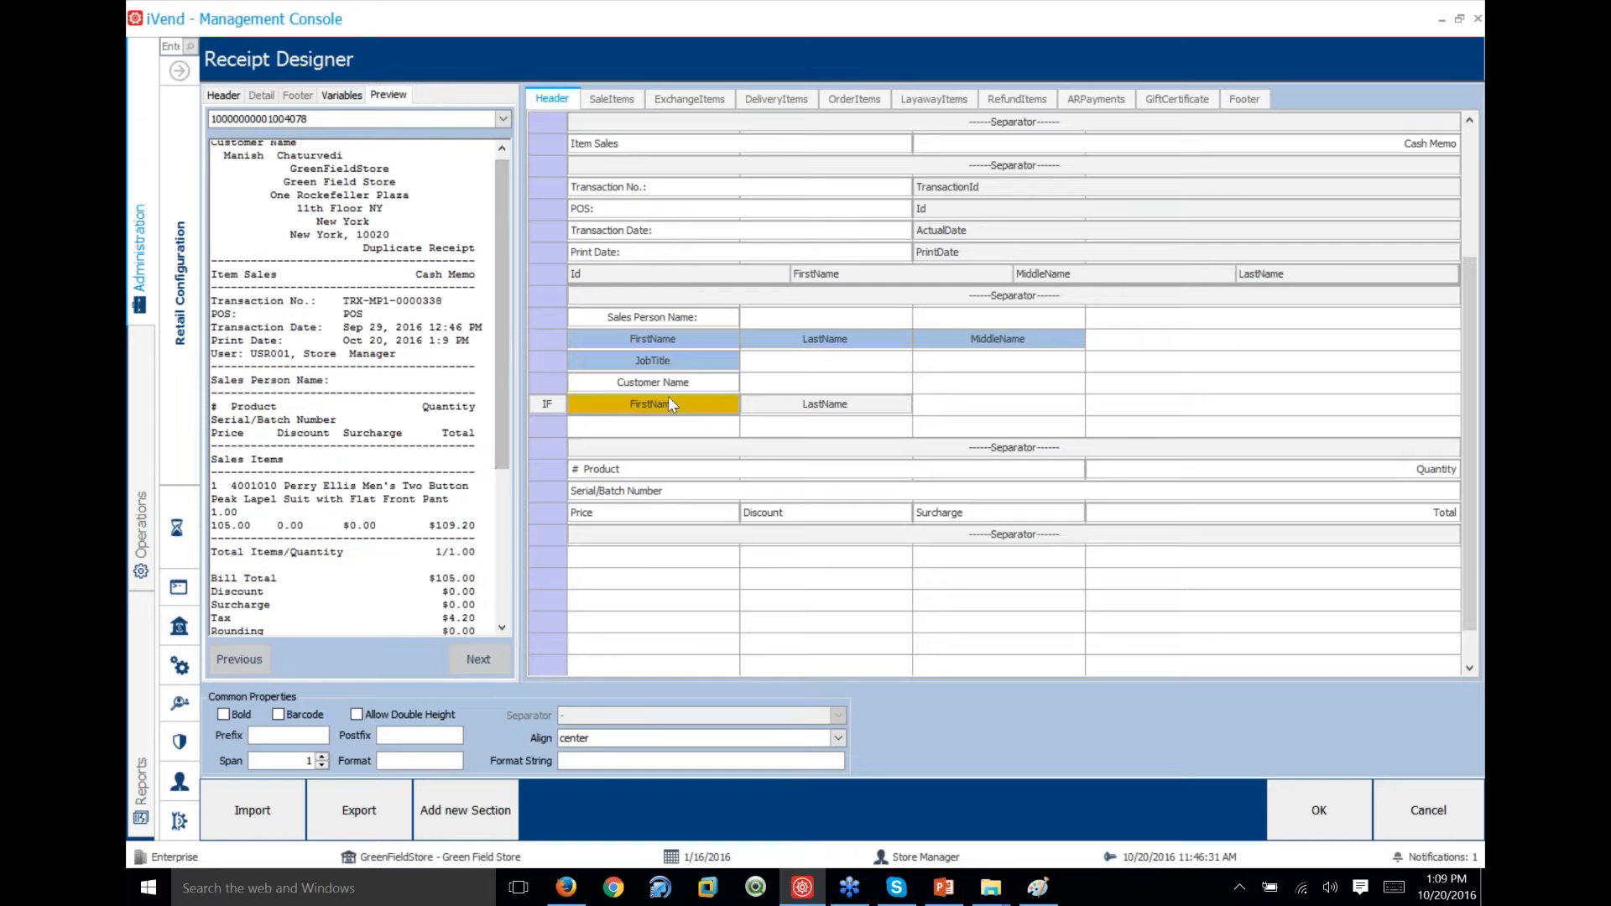
pyautogui.click(622, 380)
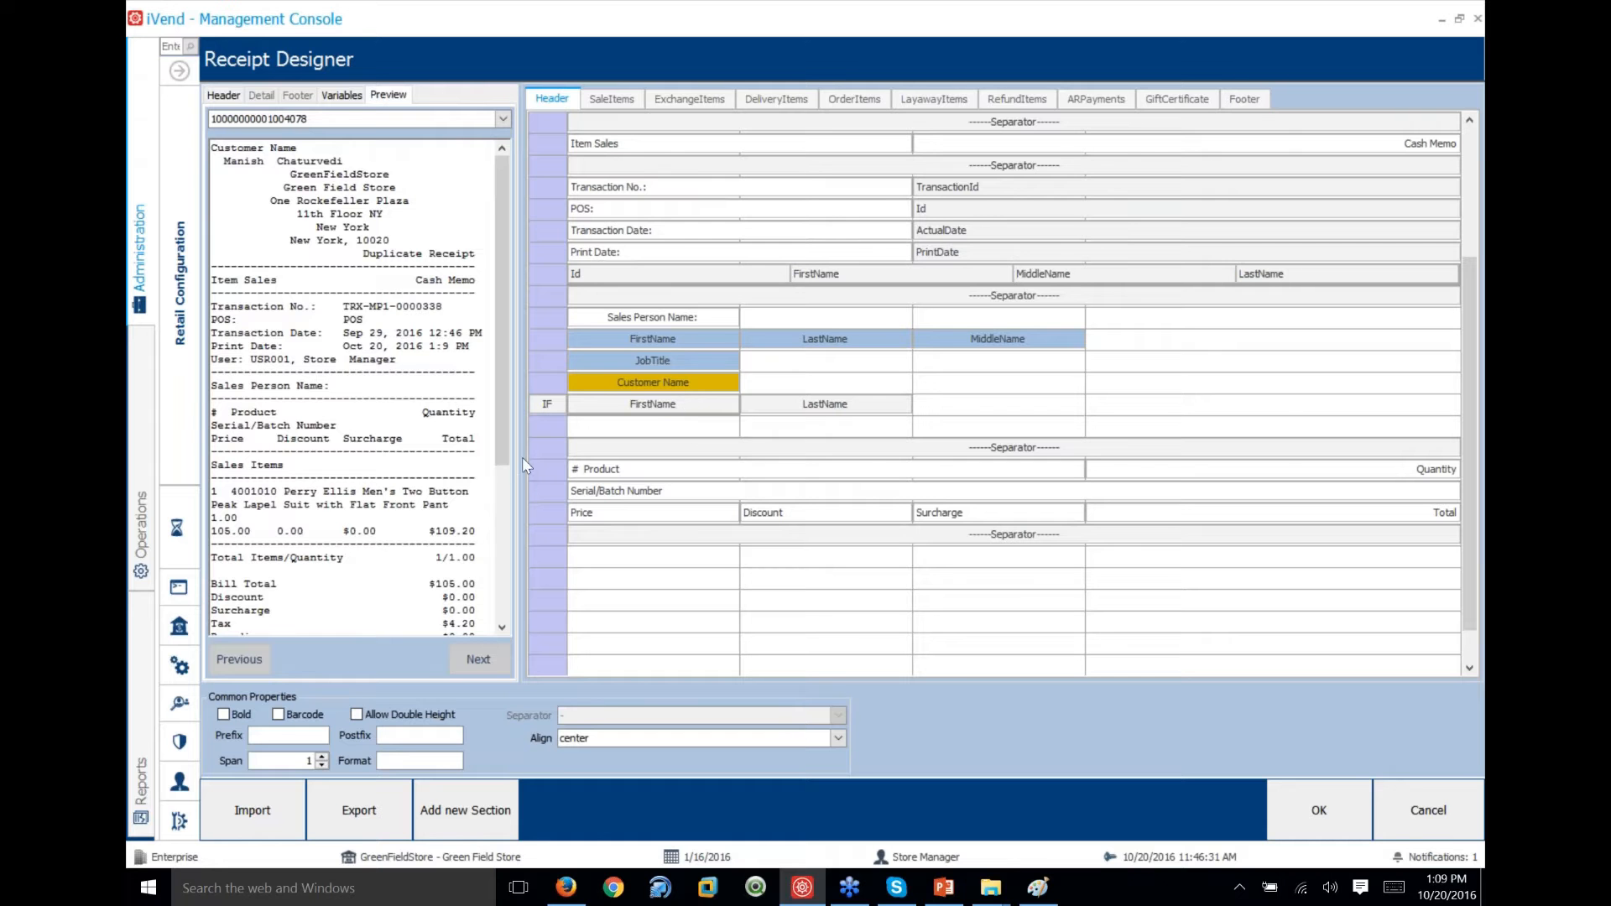
pyautogui.click(652, 405)
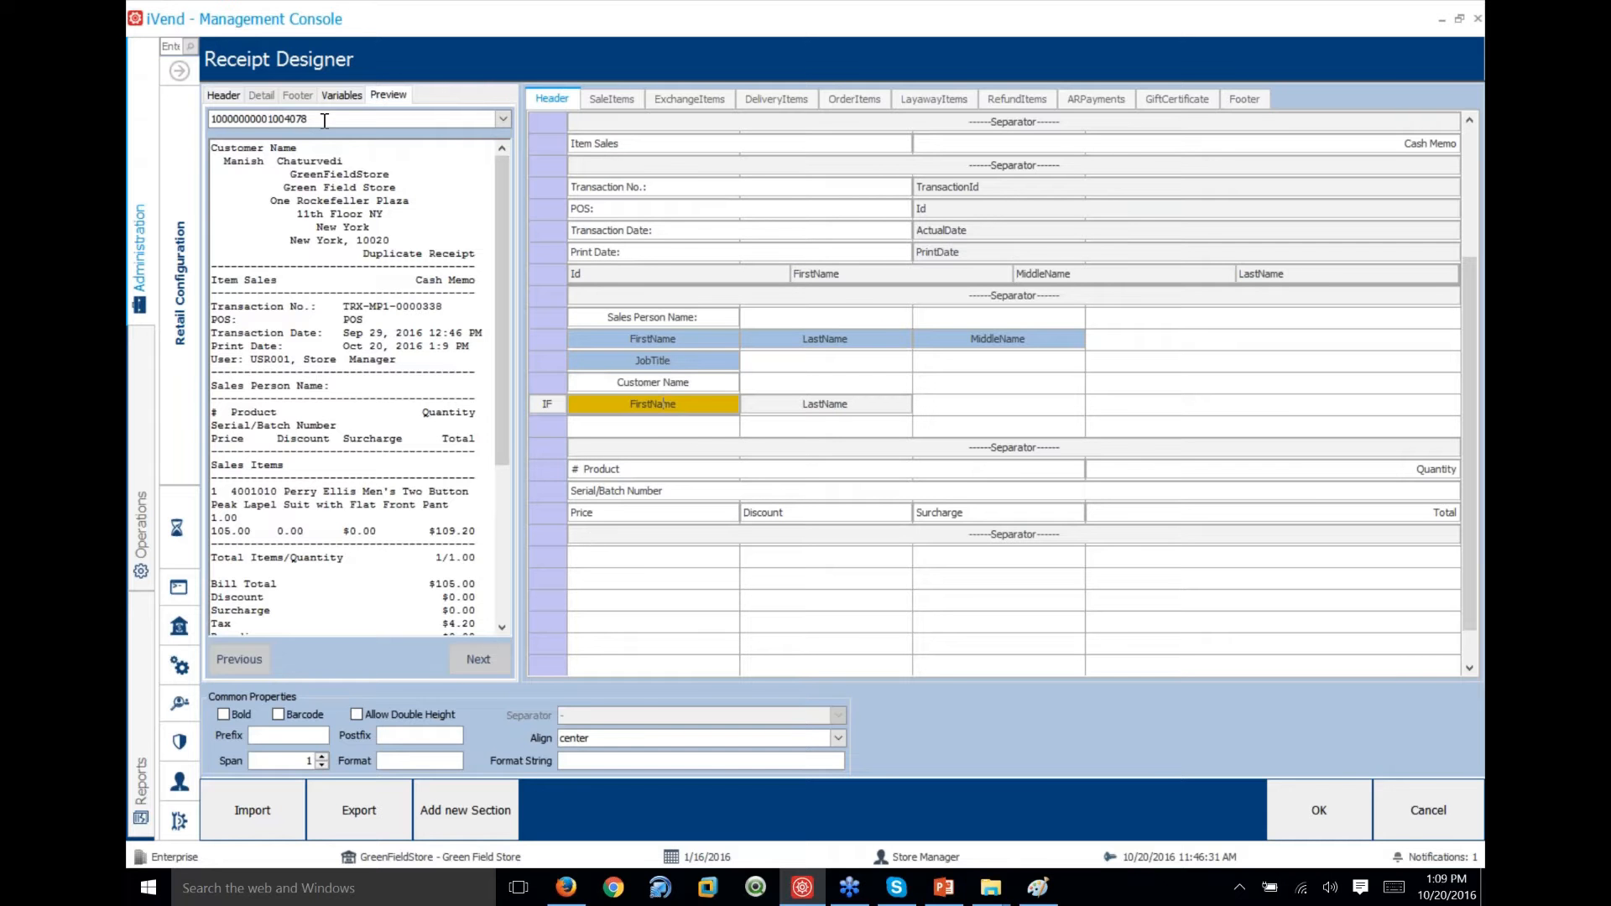
pyautogui.click(223, 95)
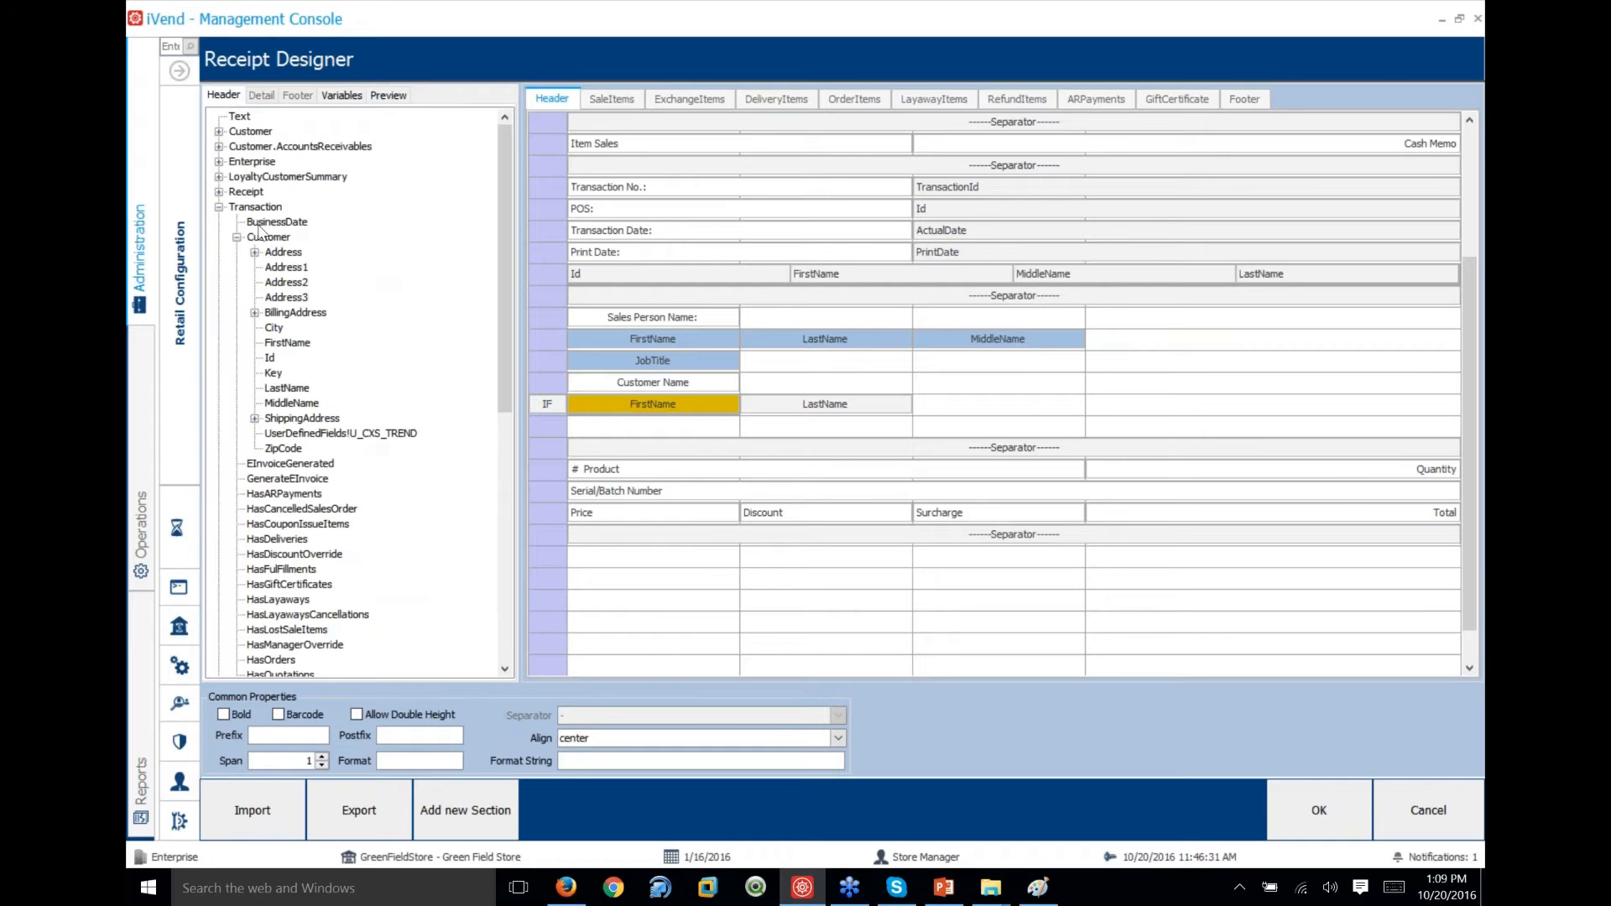
pyautogui.click(218, 207)
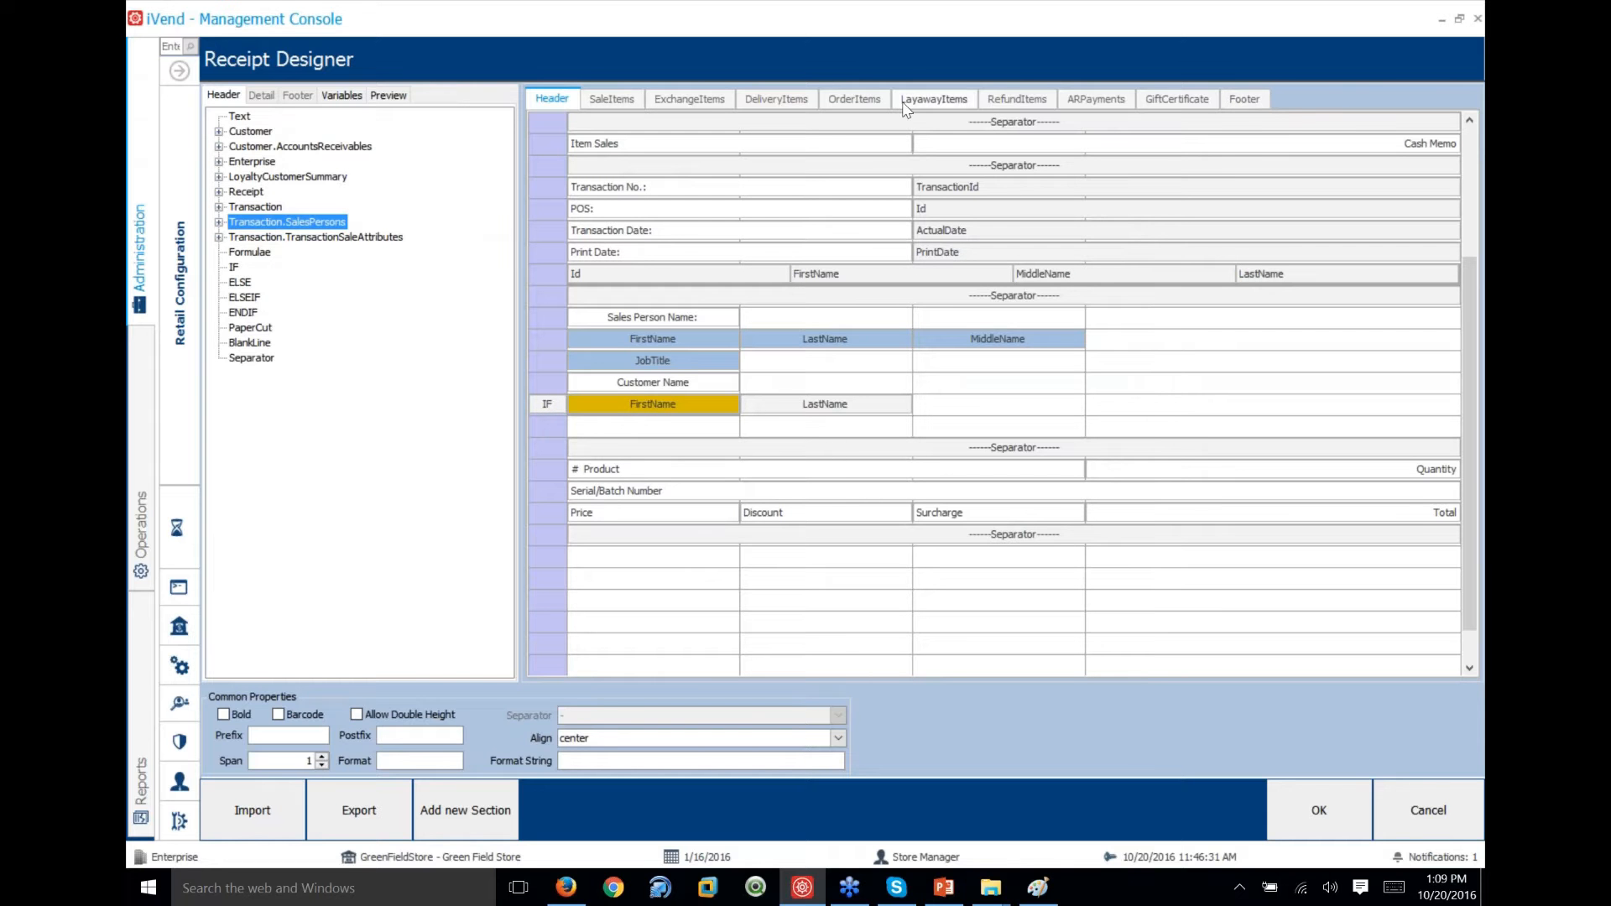
# Look through the Footer, GiftCertificate, LayawayItems, OrderItems, DeliveryItems and SaleItems layouts, and return to the header's customer name row
pyautogui.click(1244, 99)
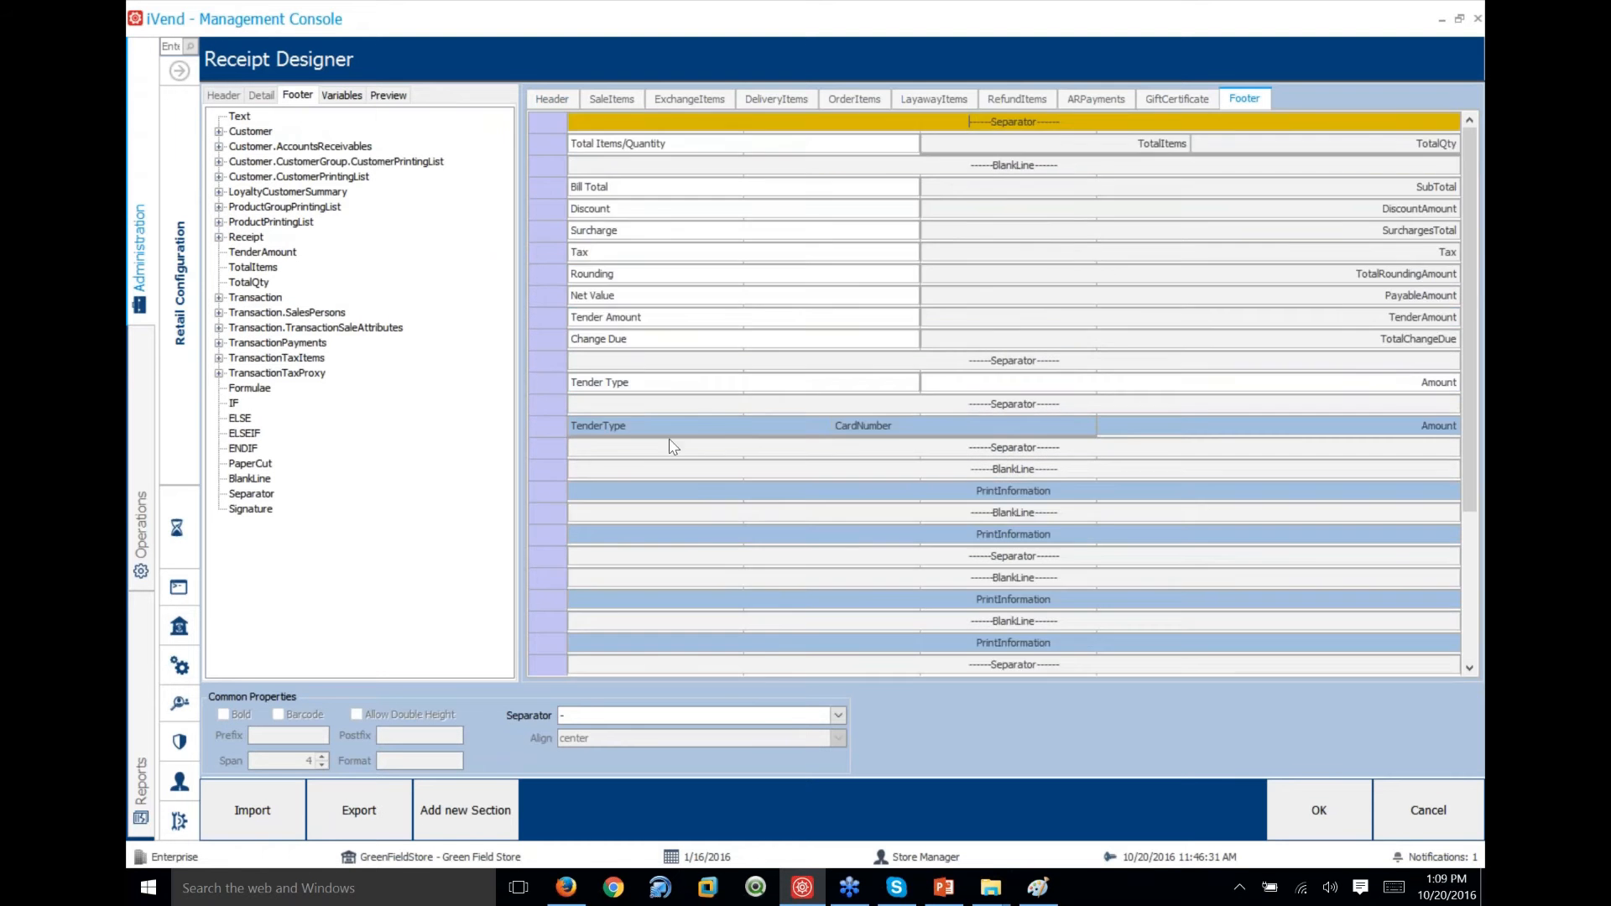
pyautogui.click(1150, 99)
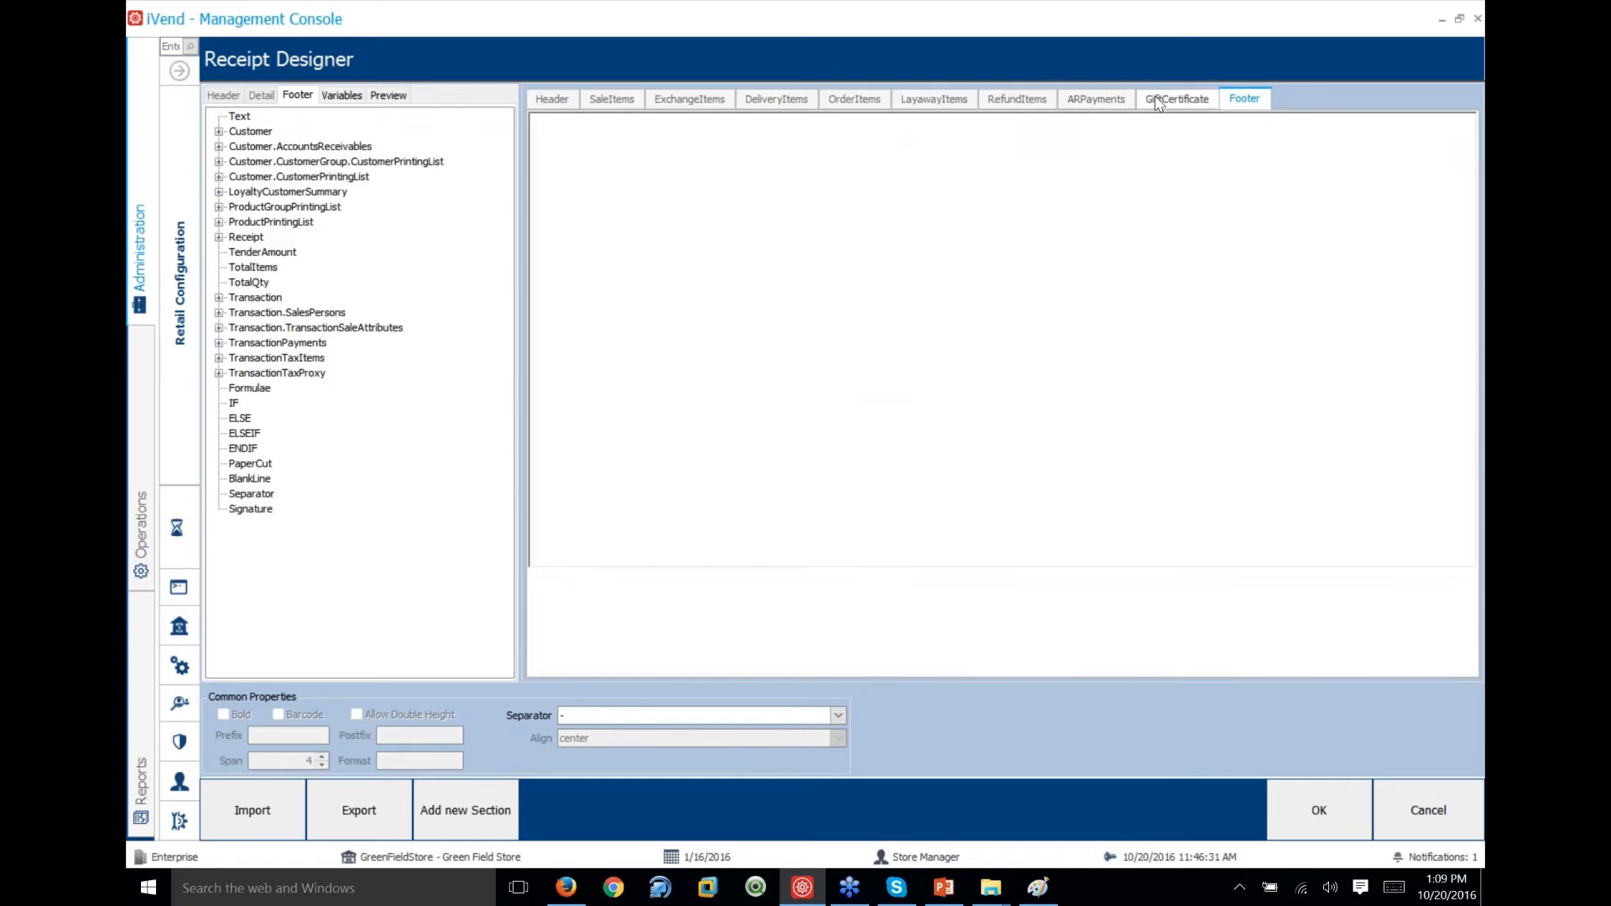
pyautogui.click(1071, 99)
pyautogui.click(1175, 99)
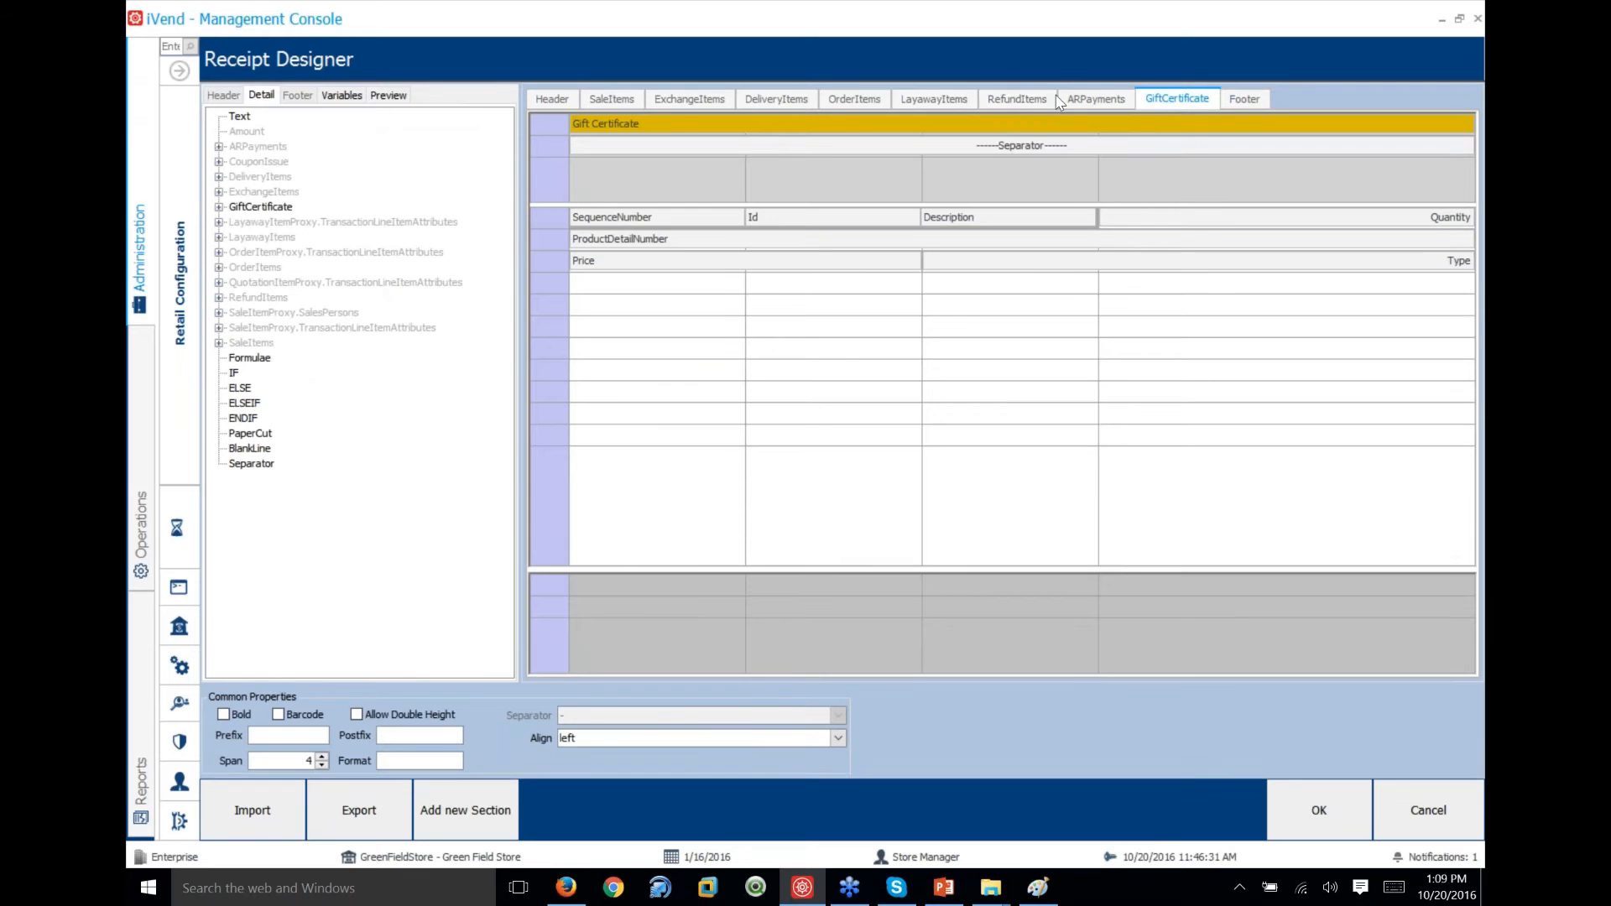
pyautogui.click(944, 99)
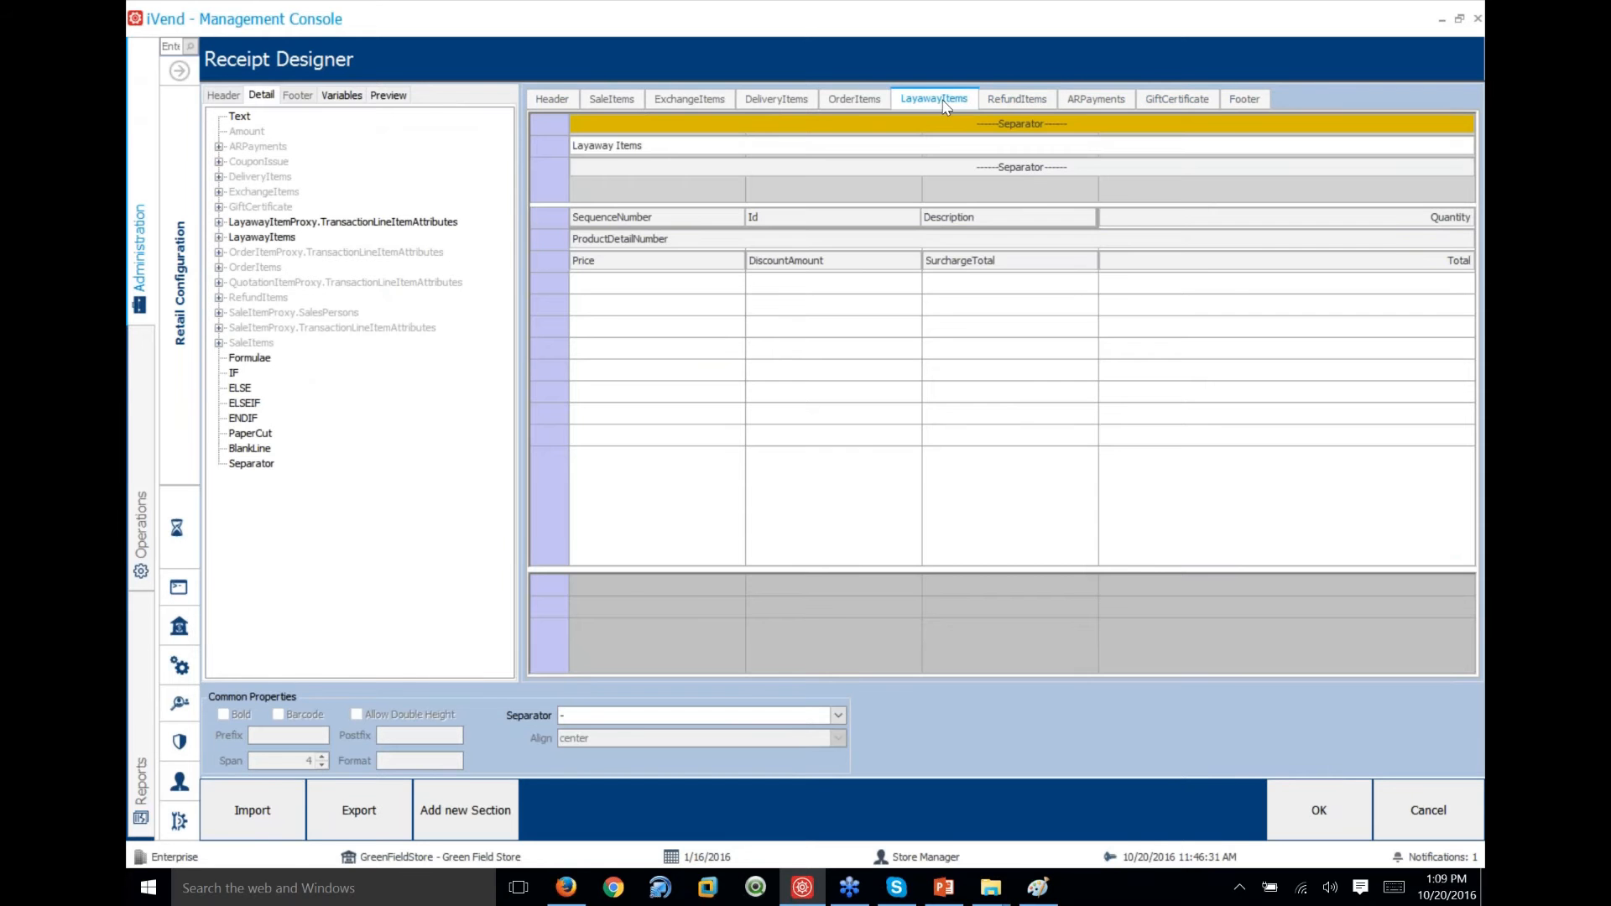
pyautogui.click(856, 101)
pyautogui.click(797, 100)
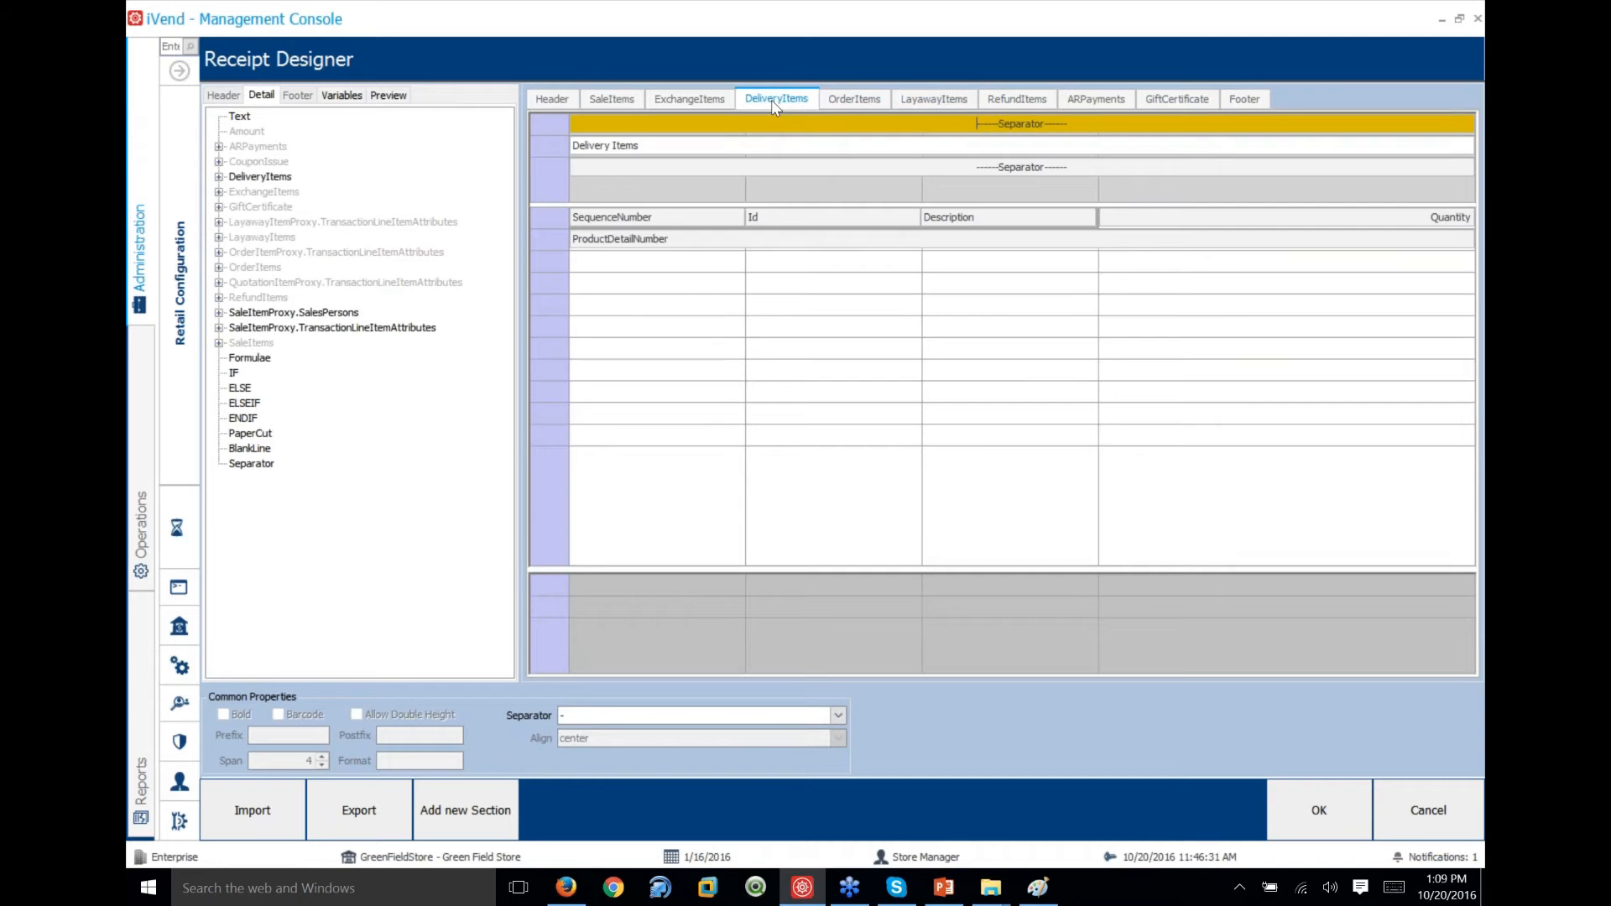
pyautogui.click(1247, 103)
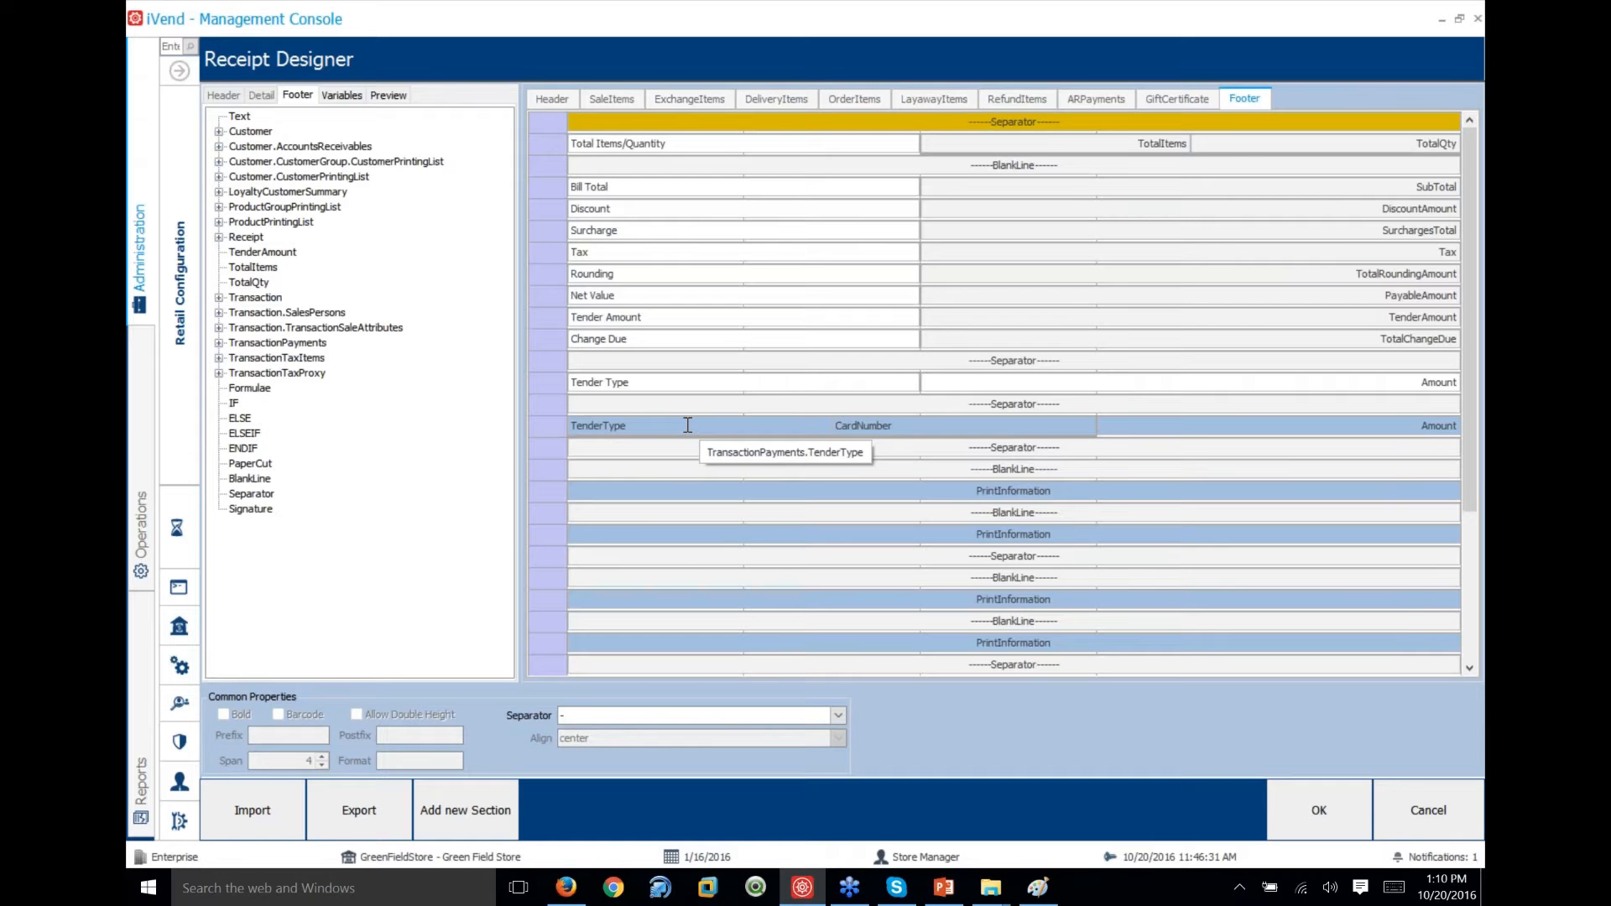
pyautogui.click(611, 99)
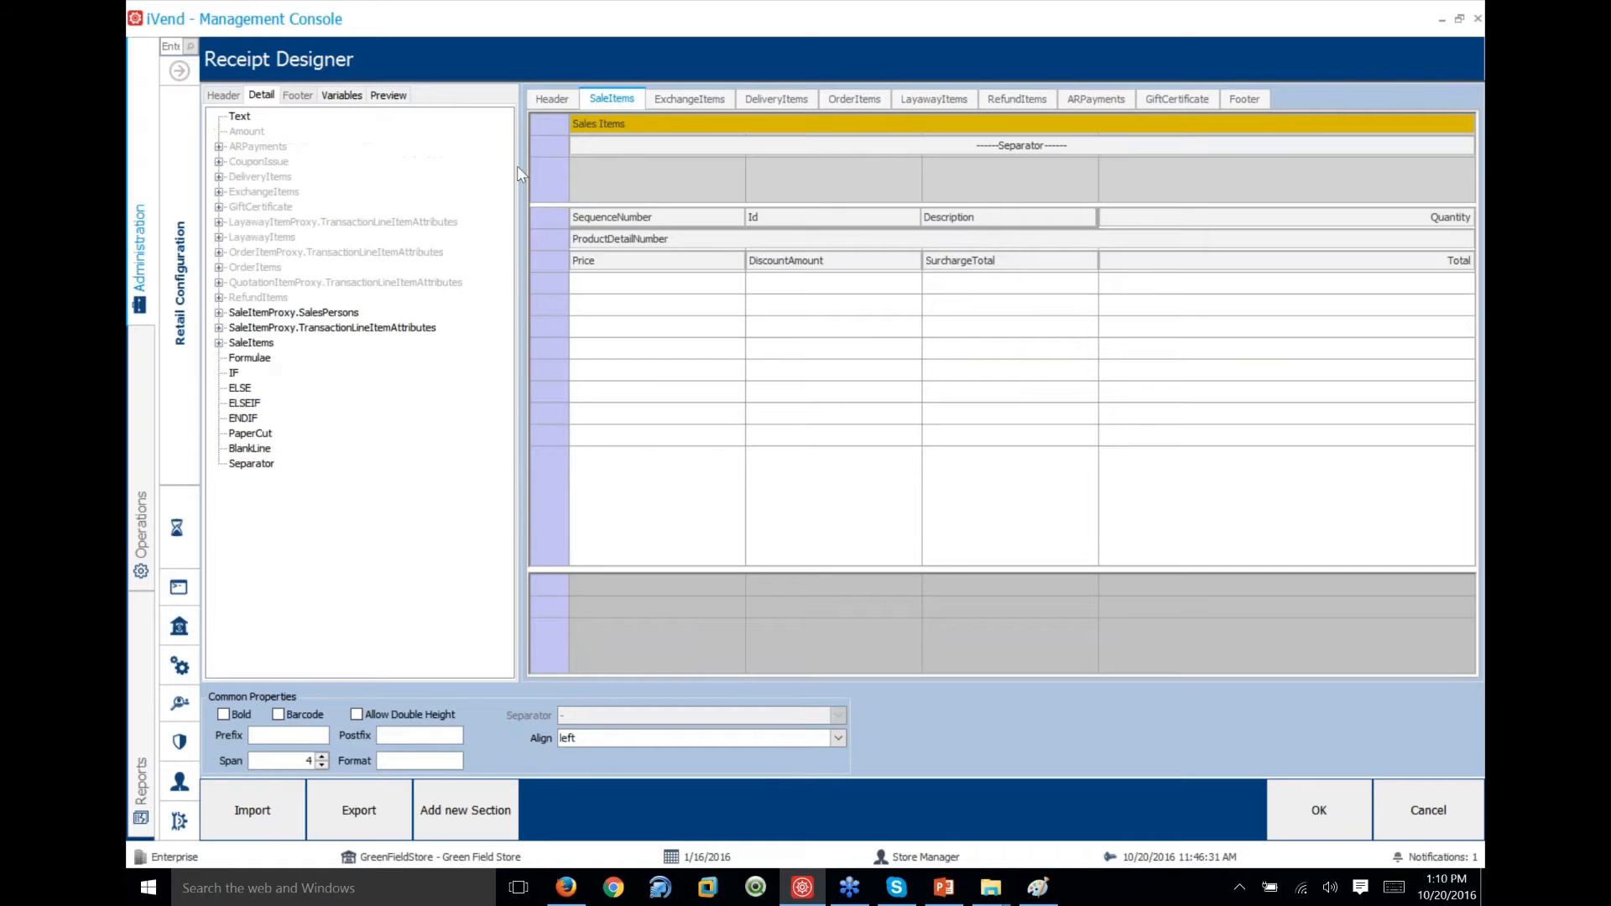
pyautogui.click(550, 99)
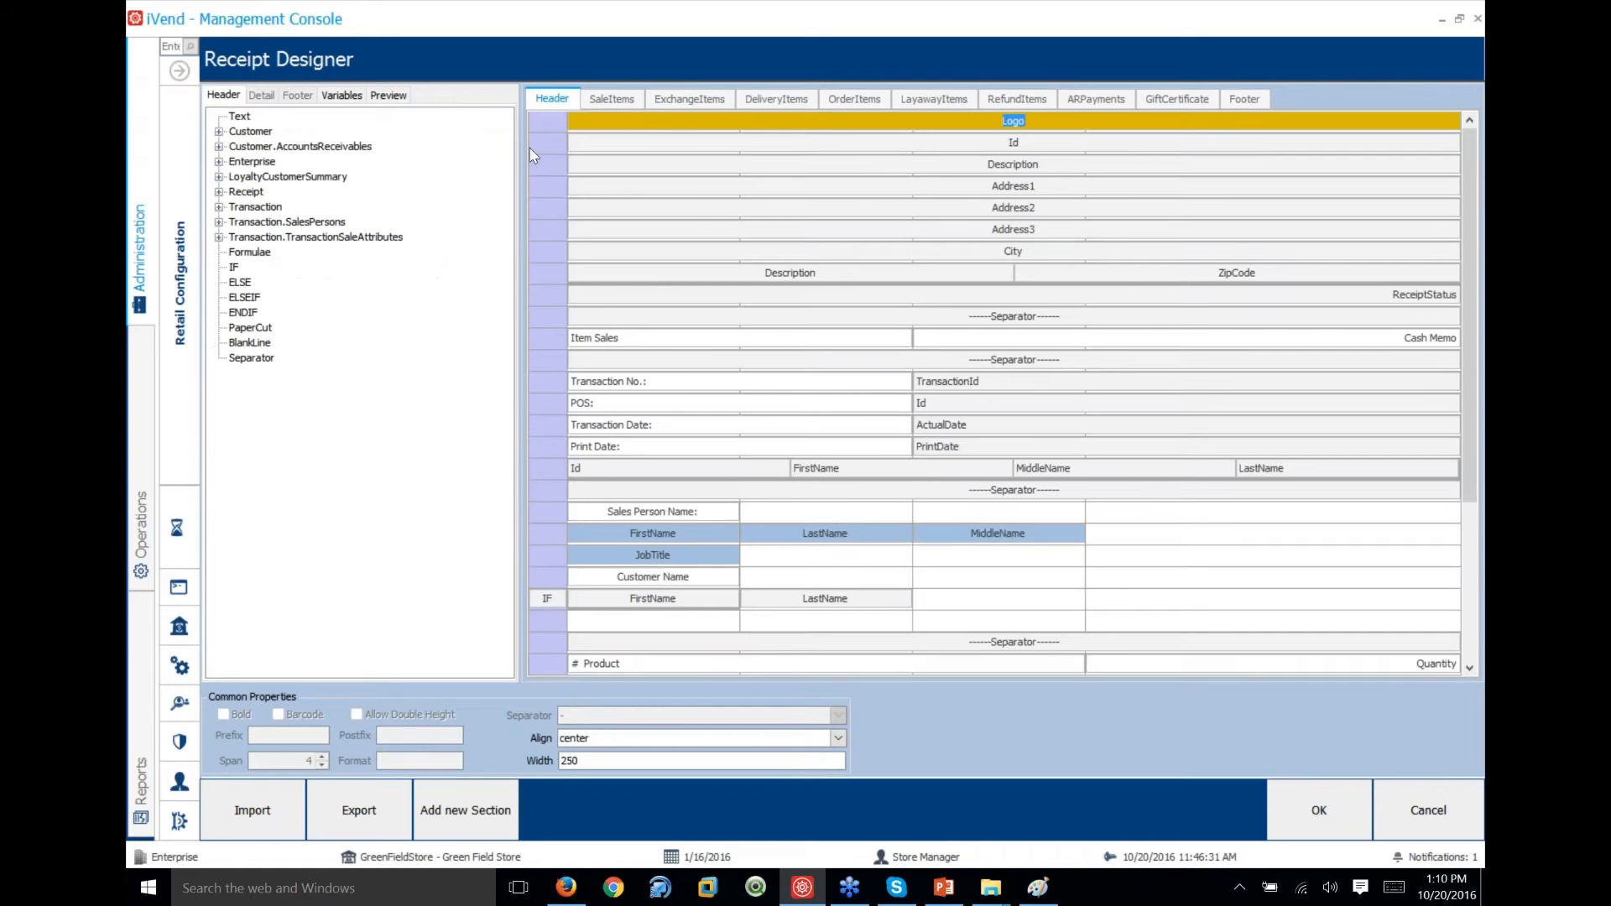
pyautogui.scroll(-4, 561, 376)
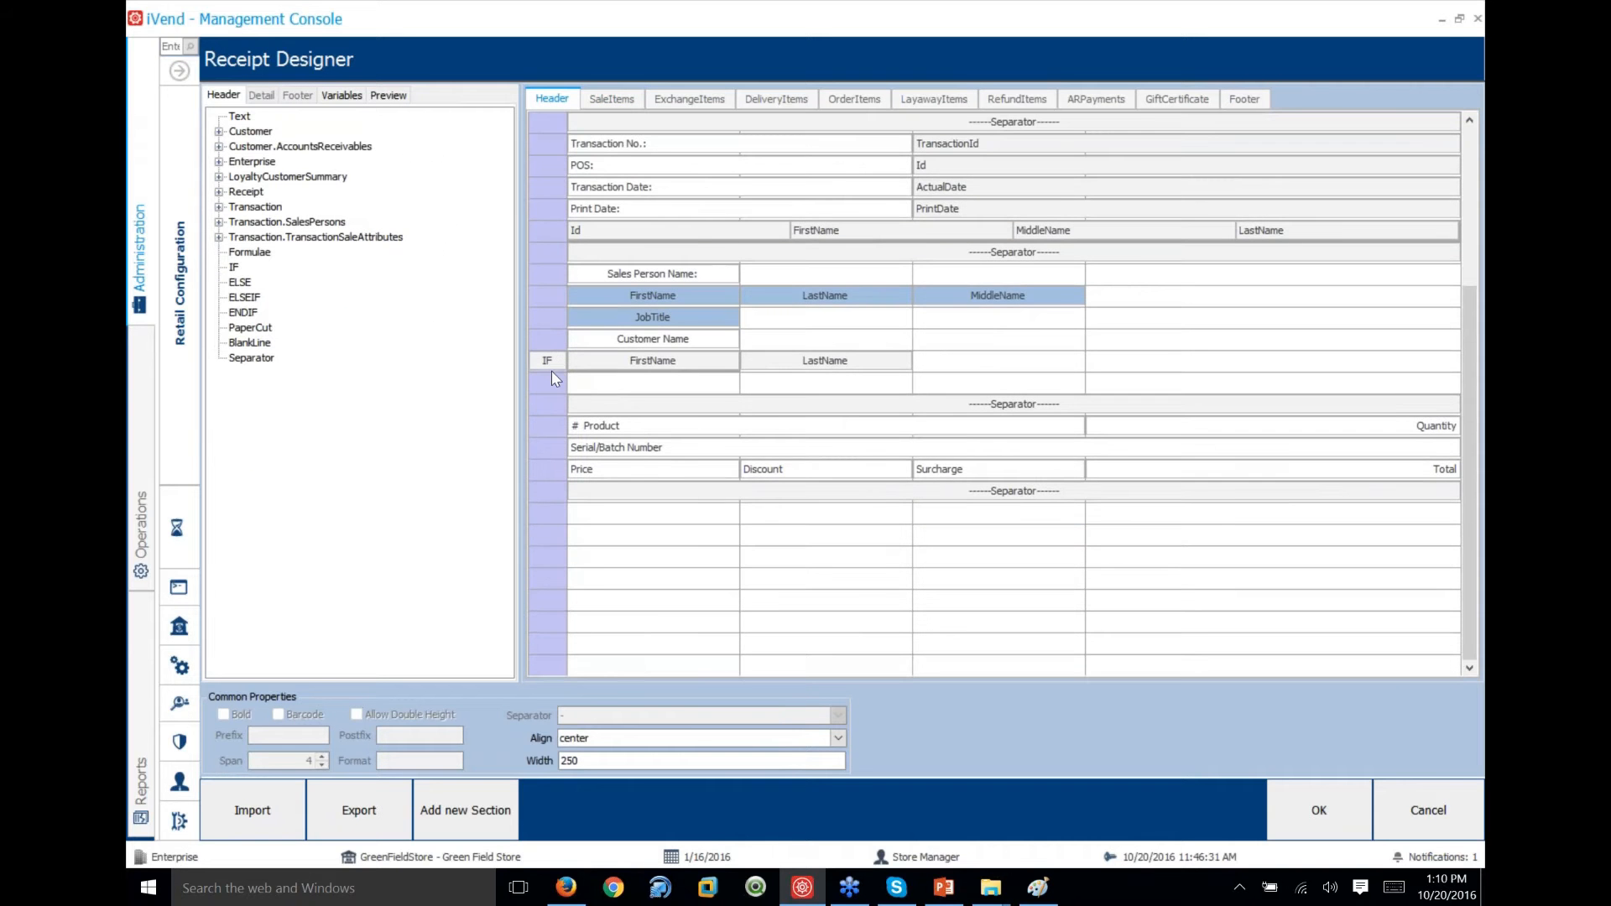
pyautogui.click(550, 361)
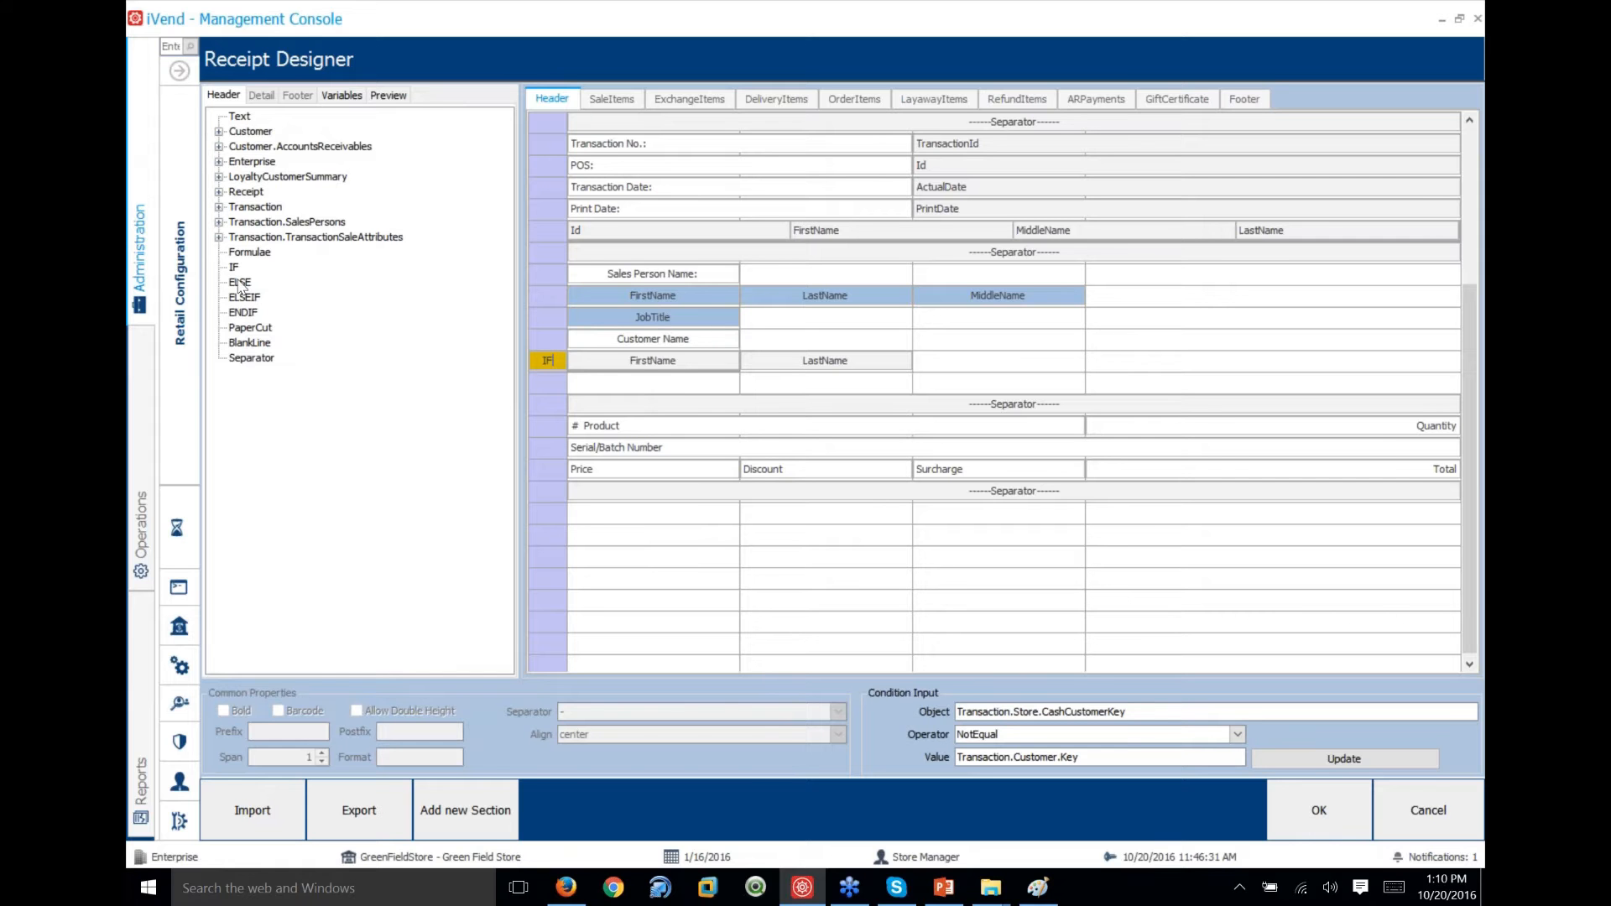
pyautogui.moveTo(286, 222); pyautogui.dragTo(547, 389)
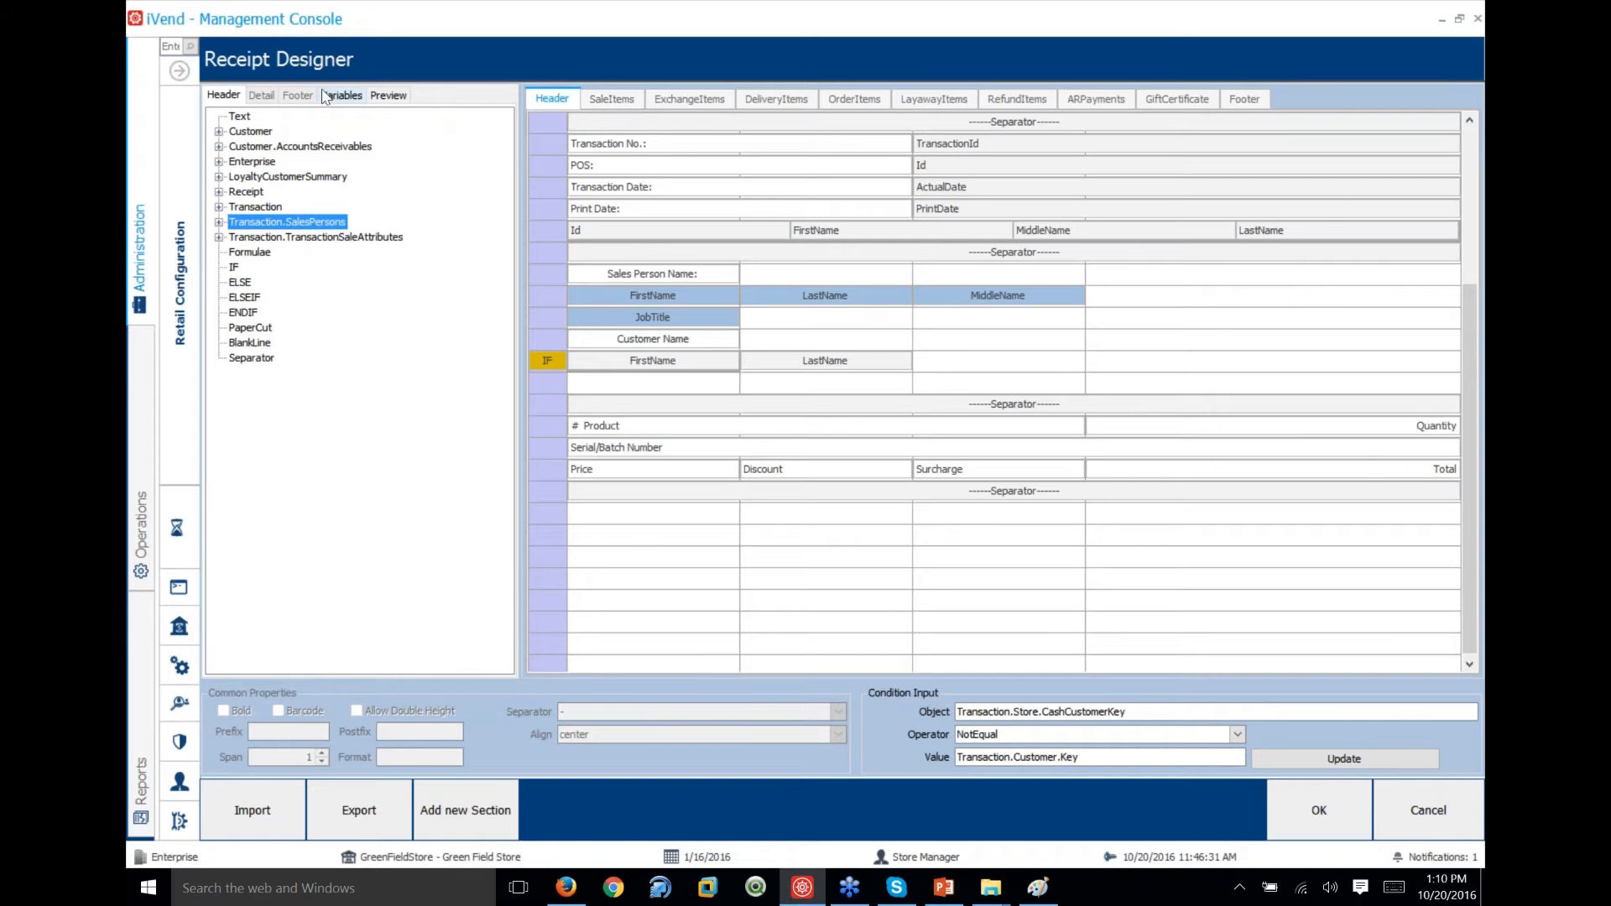
# Create a receipt variable named AddVal while working on the SaleItems layout
pyautogui.click(615, 107)
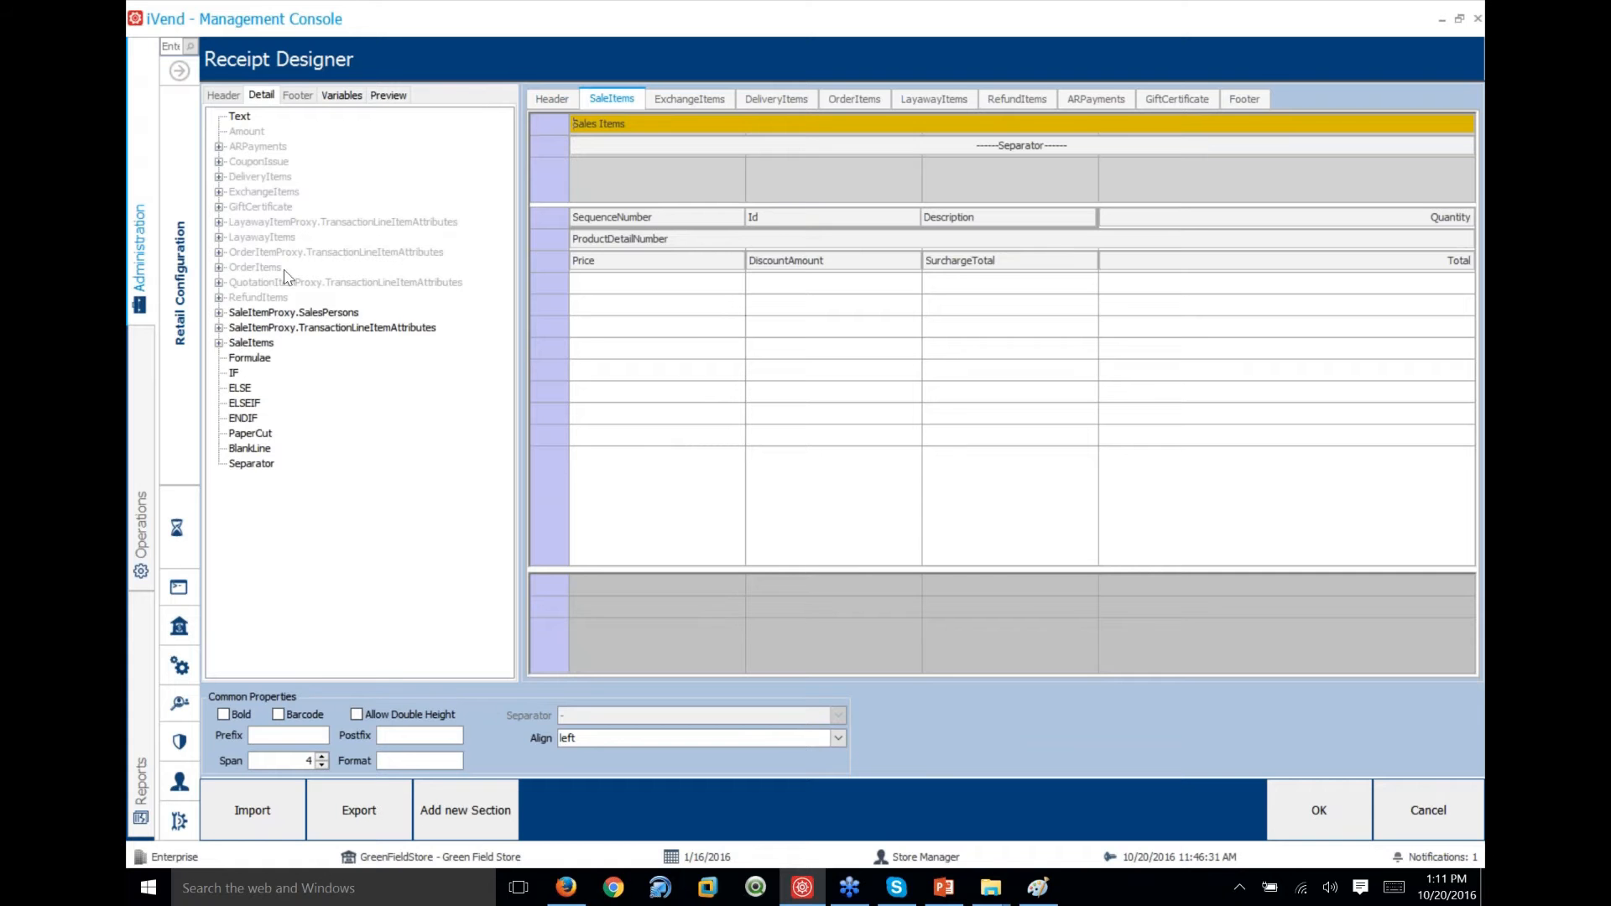
pyautogui.click(341, 95)
pyautogui.write('Add')
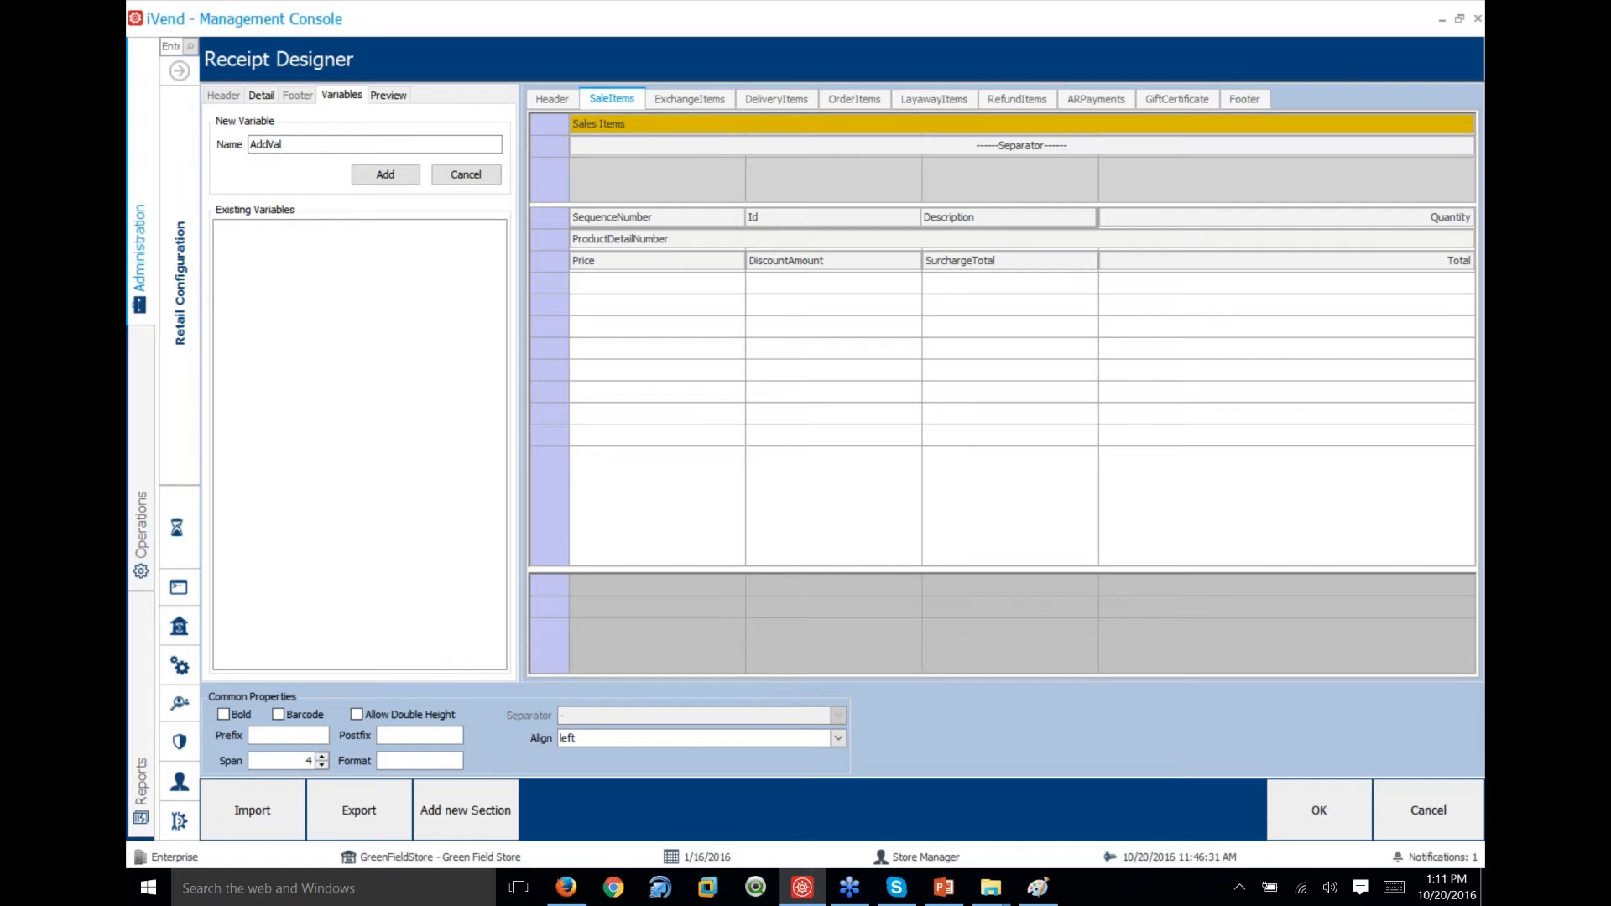
pyautogui.write('Val')
pyautogui.click(381, 176)
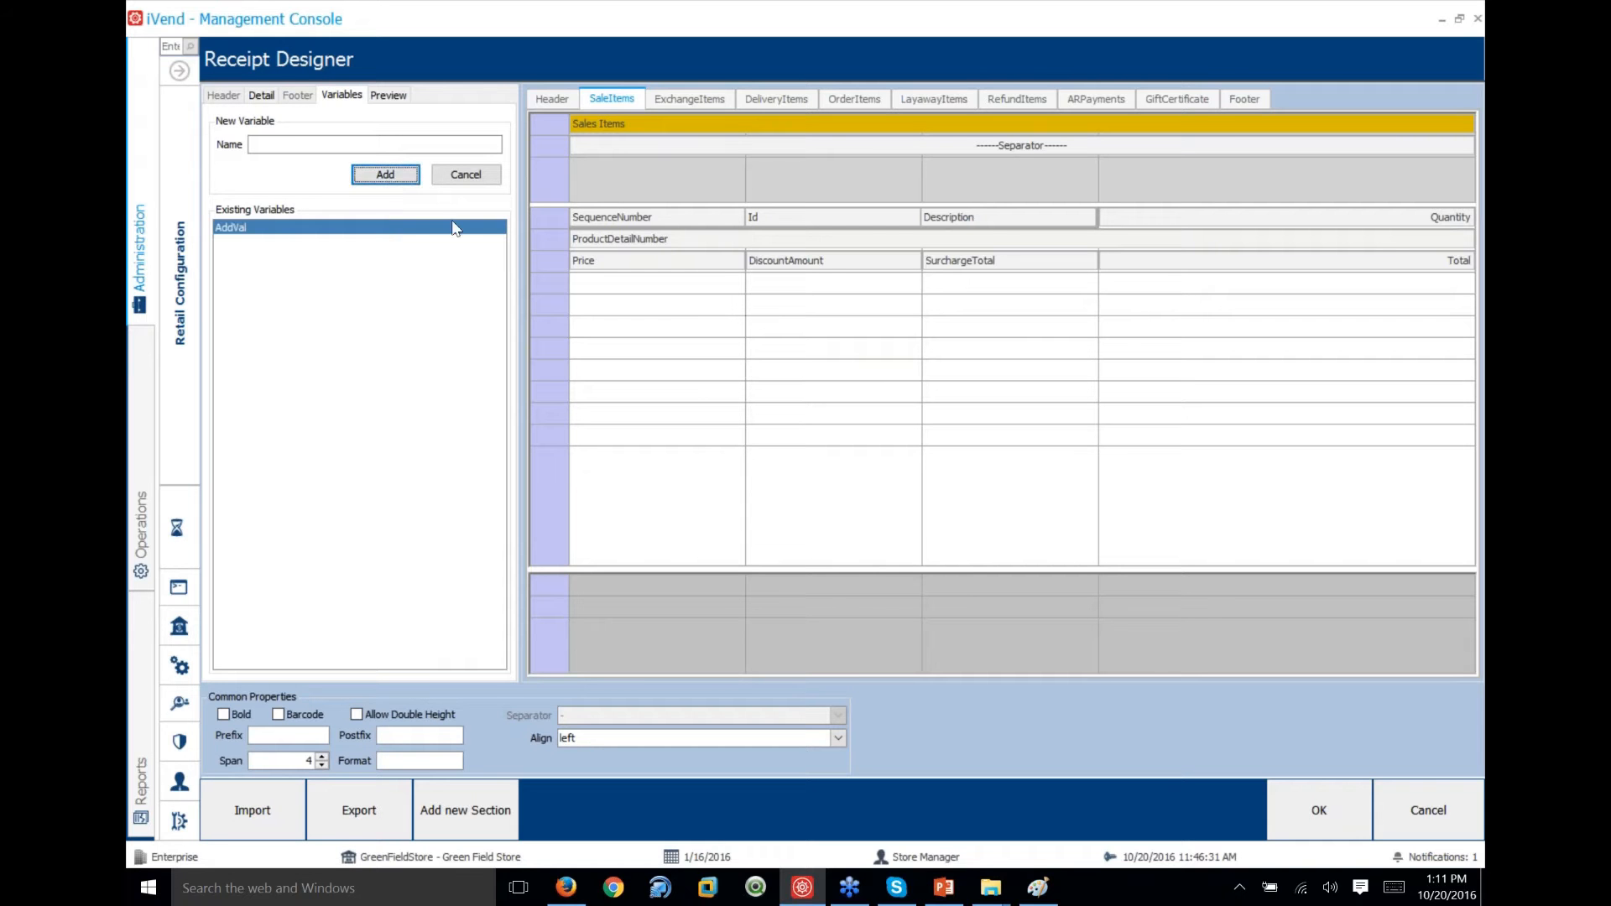
# Place the AddVal variable in the blank SaleItems cell beneath the DiscountAmount field
pyautogui.click(261, 94)
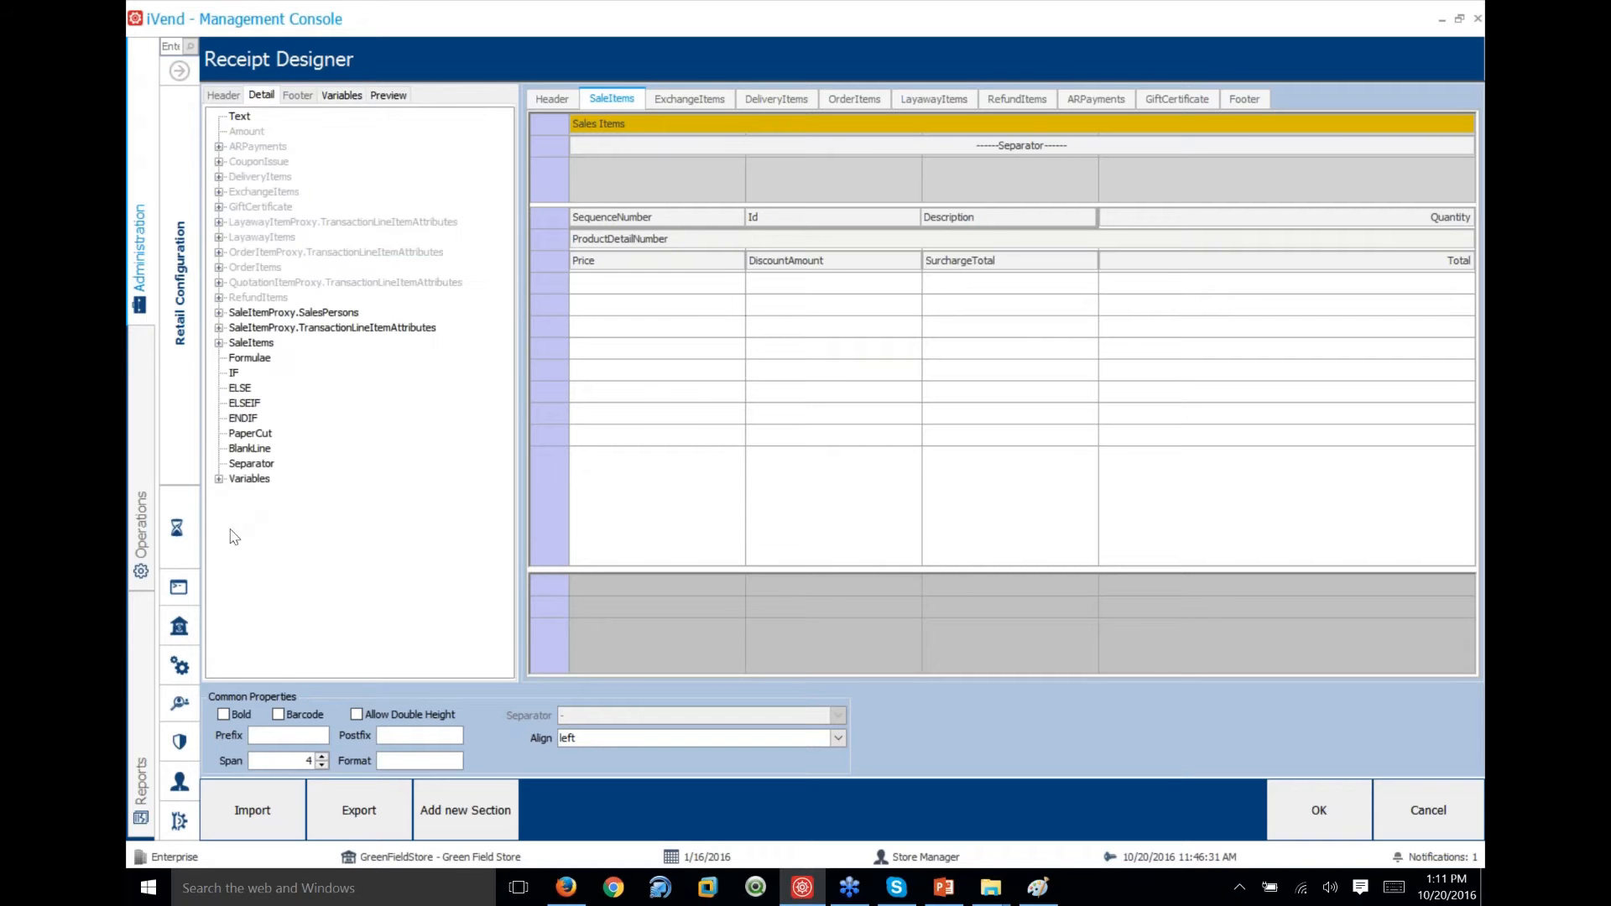
pyautogui.click(219, 479)
pyautogui.moveTo(263, 494); pyautogui.dragTo(780, 284)
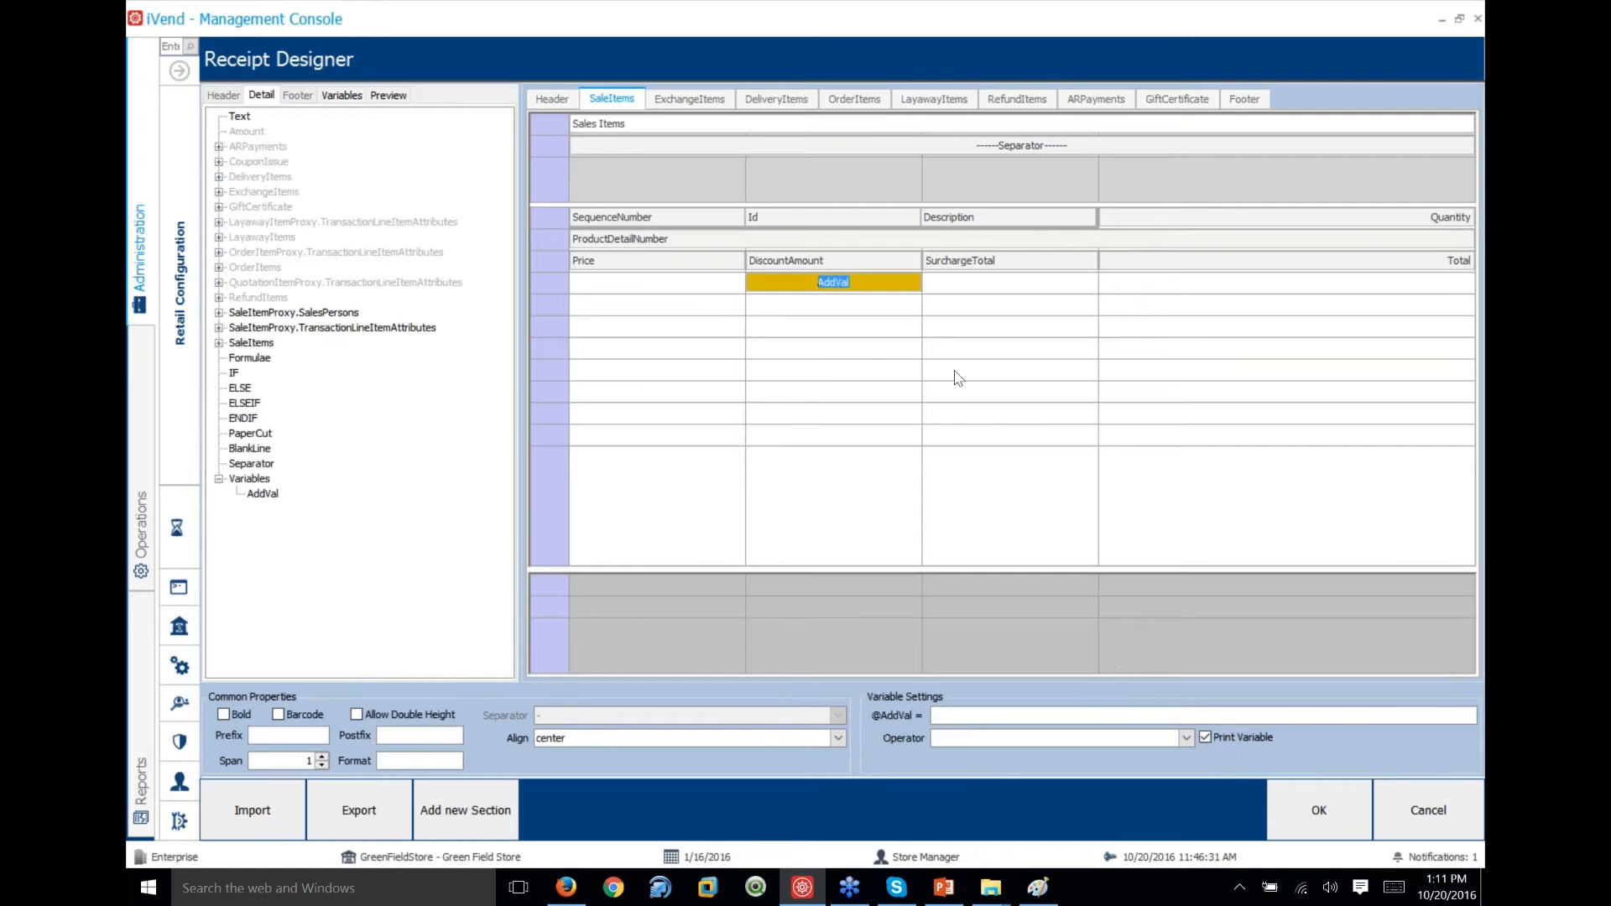
pyautogui.click(263, 494)
pyautogui.write('+')
pyautogui.click(219, 343)
pyautogui.click(237, 373)
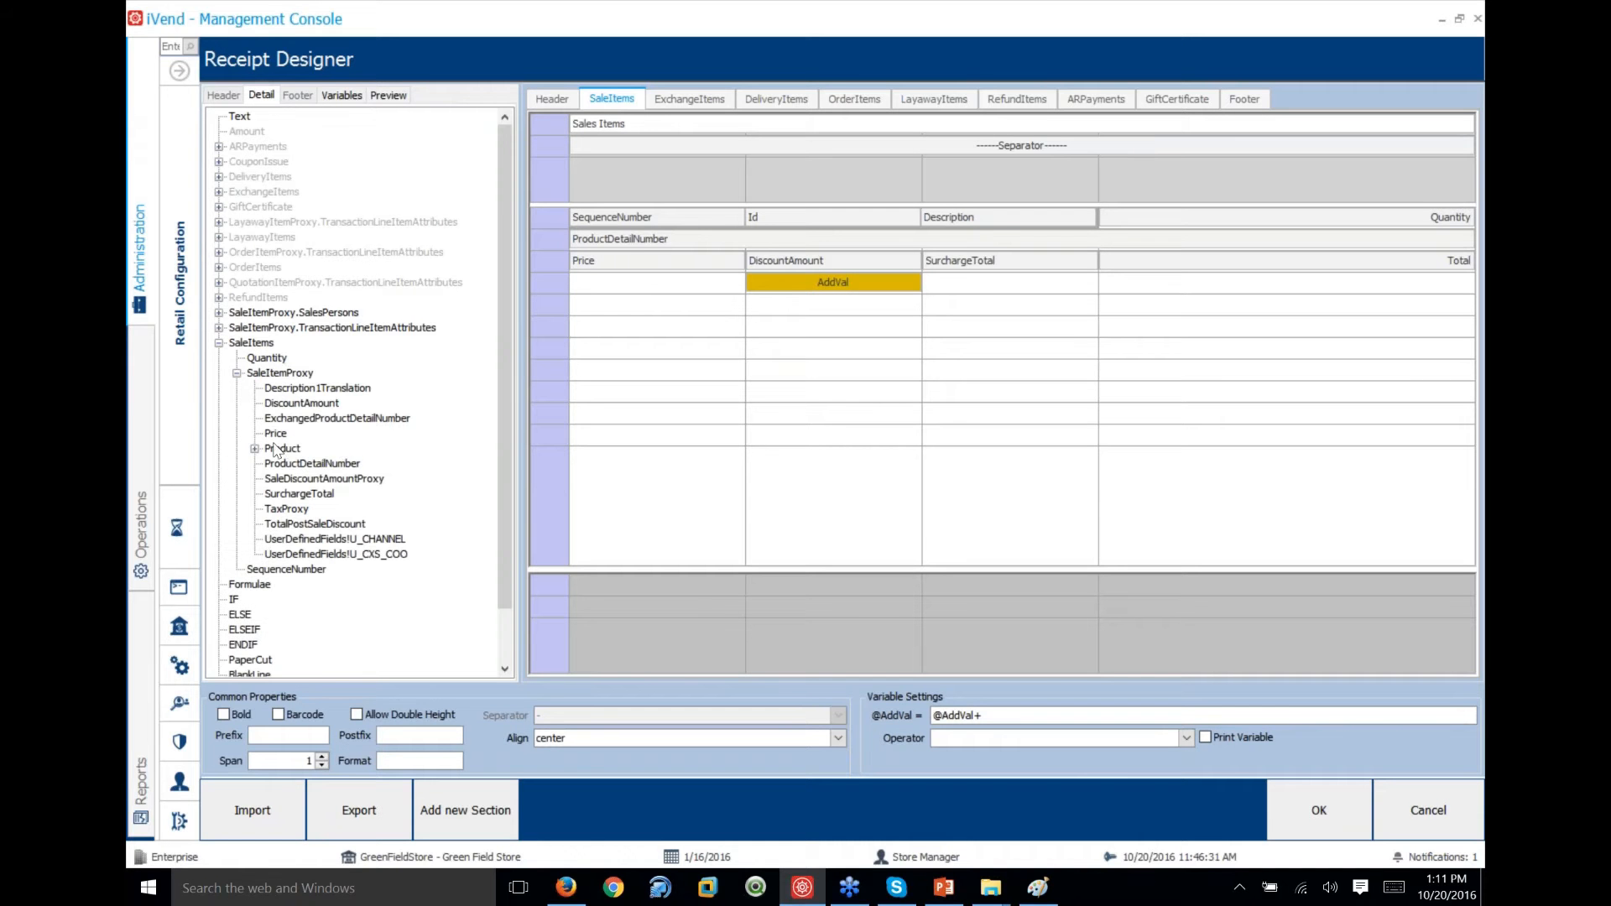
pyautogui.moveTo(315, 406); pyautogui.dragTo(1032, 726)
pyautogui.click(218, 343)
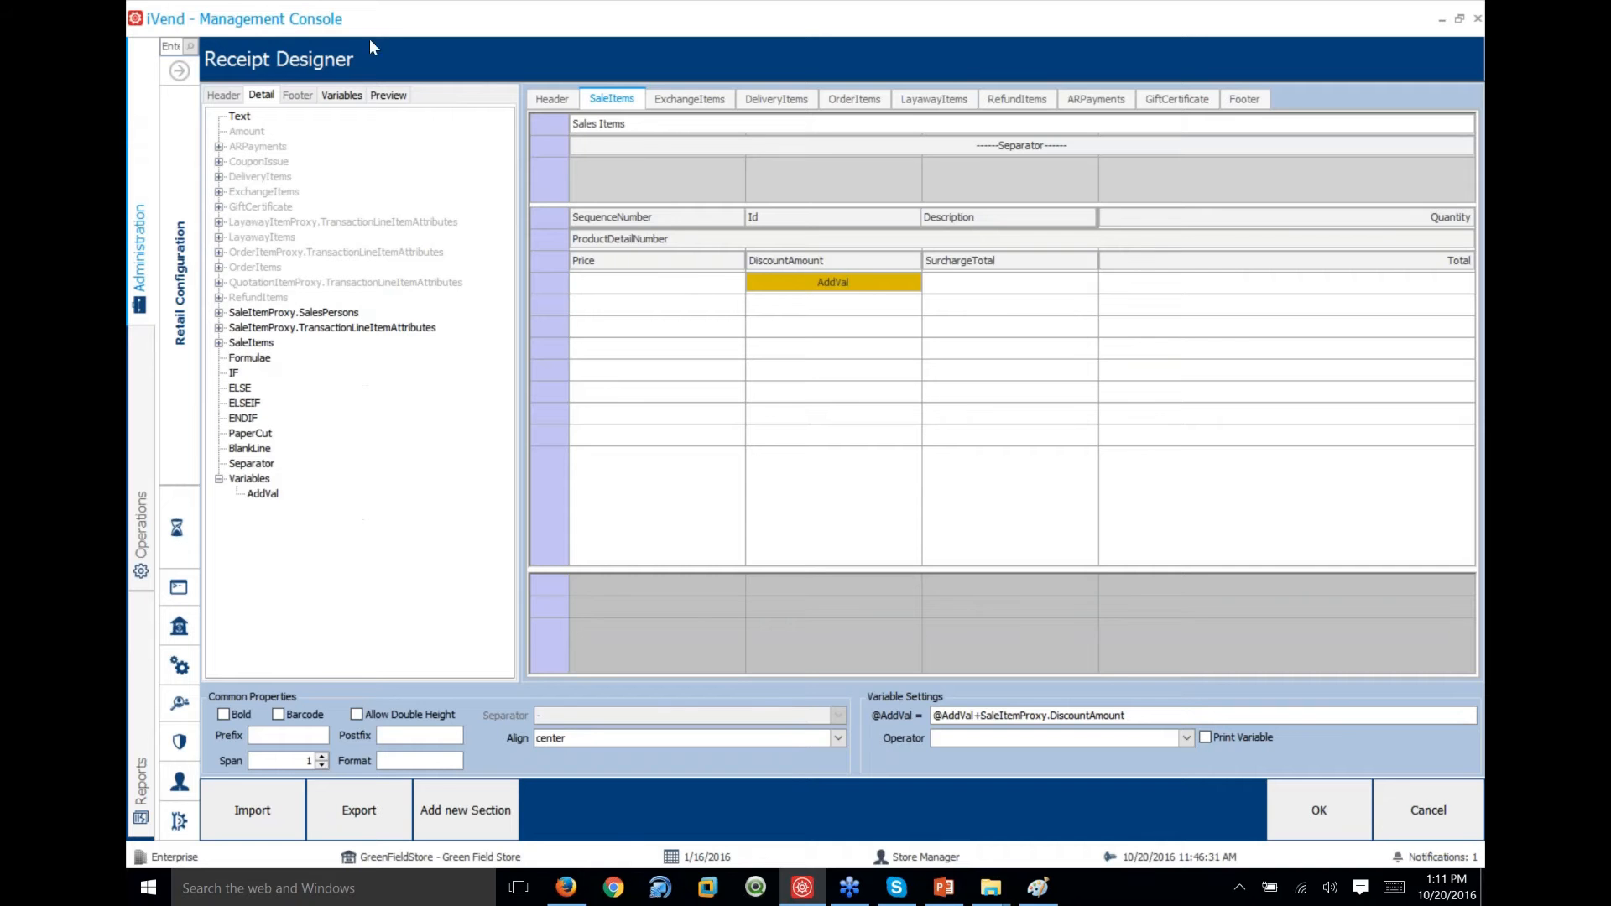
# Reduce the span of the DiscountAmount field in the Footer's Discount row to 1
pyautogui.click(1261, 99)
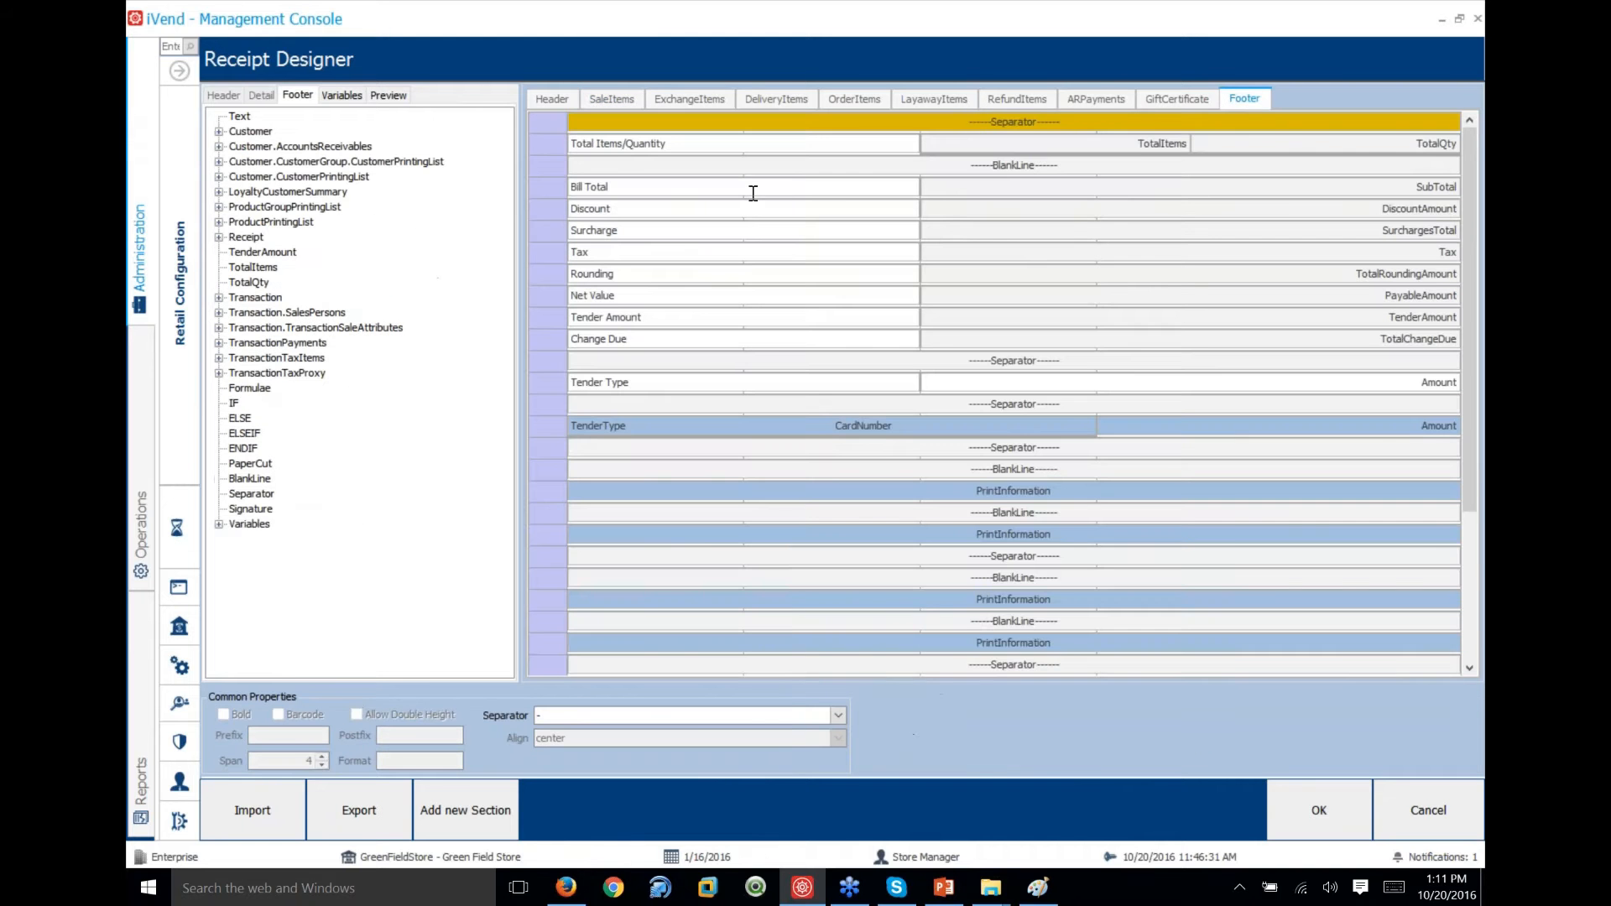
pyautogui.click(1388, 211)
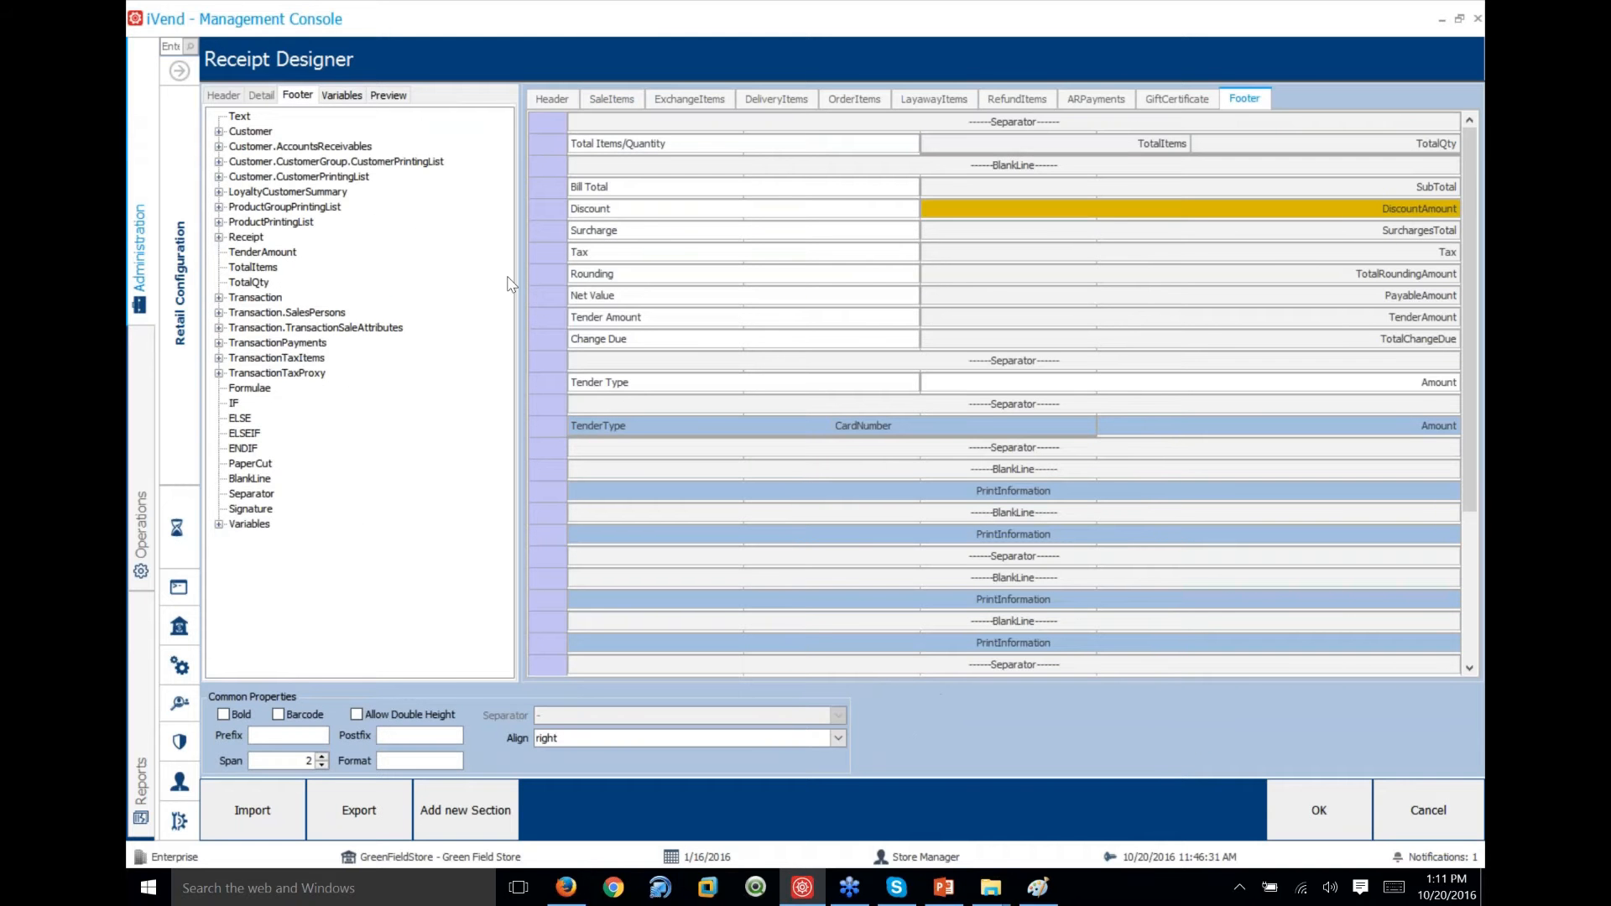
pyautogui.rightClick(1082, 210)
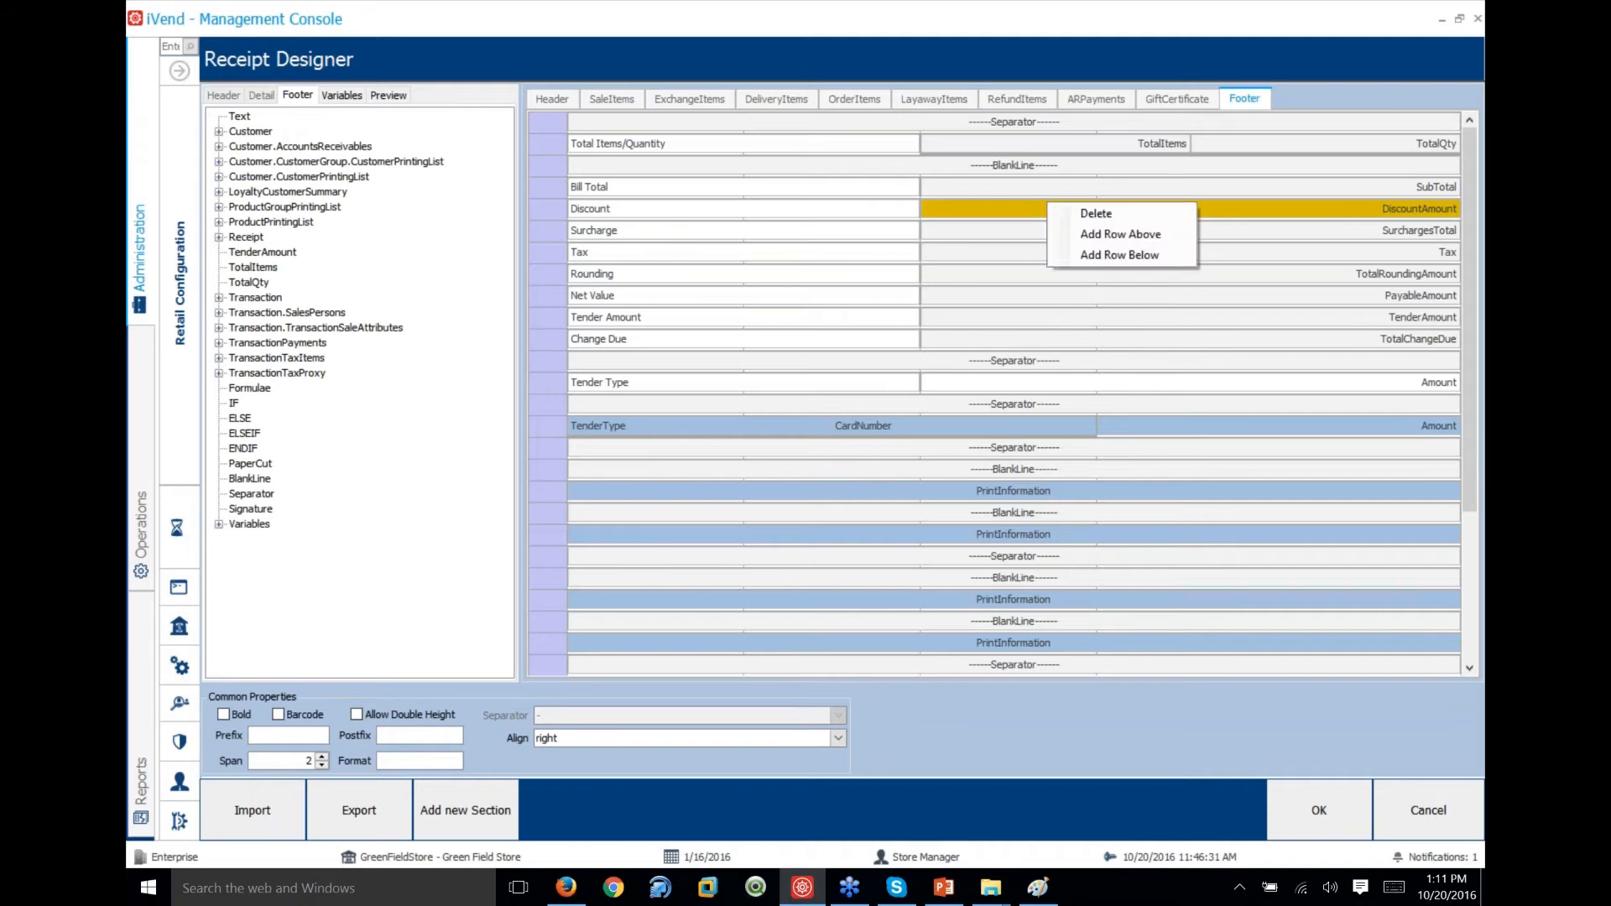
pyautogui.press('Escape')
pyautogui.click(284, 759)
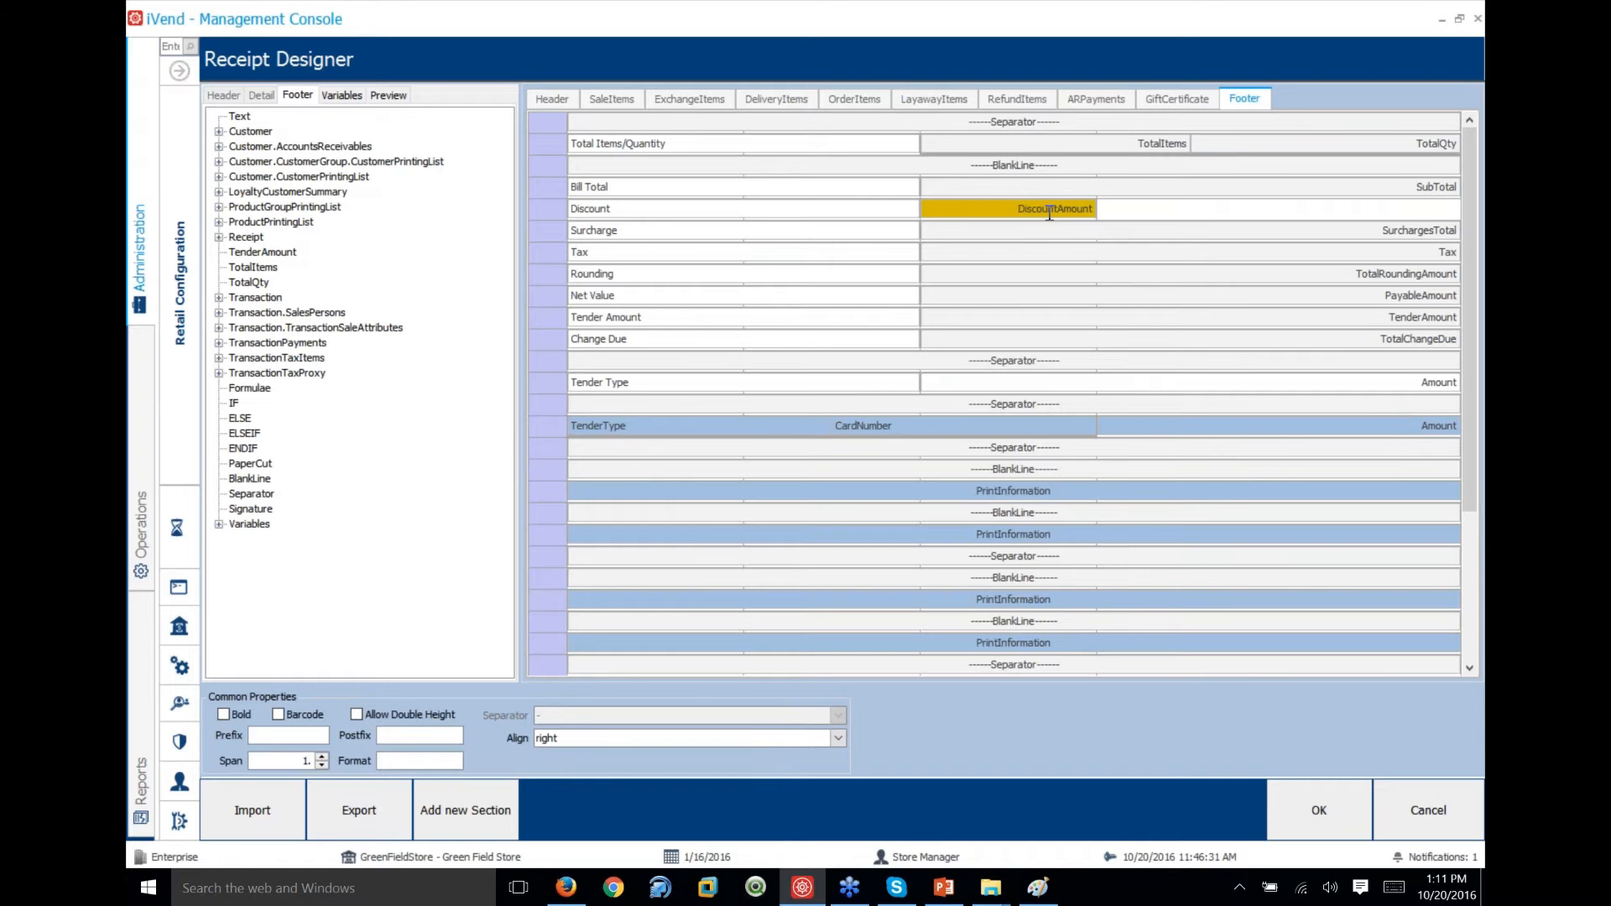
# Place a Formulae element in the free cell beside DiscountAmount in the Footer's Discount row
pyautogui.click(219, 523)
pyautogui.click(263, 542)
pyautogui.moveTo(1203, 201); pyautogui.dragTo(1203, 210)
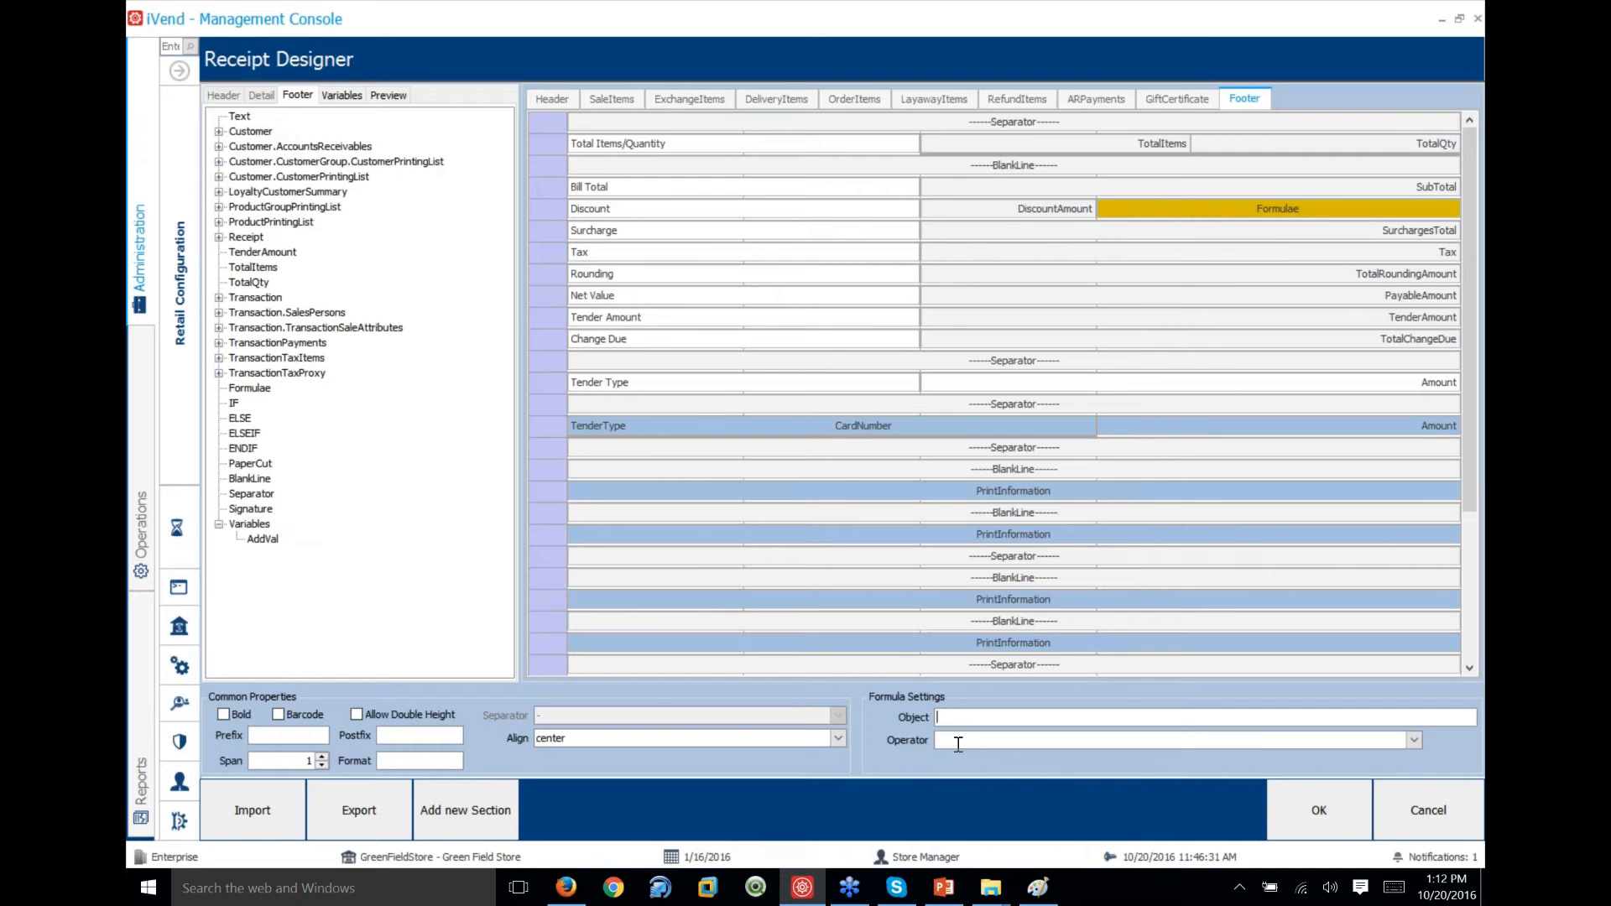
pyautogui.moveTo(263, 542); pyautogui.dragTo(997, 720)
pyautogui.click(1012, 719)
pyautogui.write('+')
pyautogui.click(218, 297)
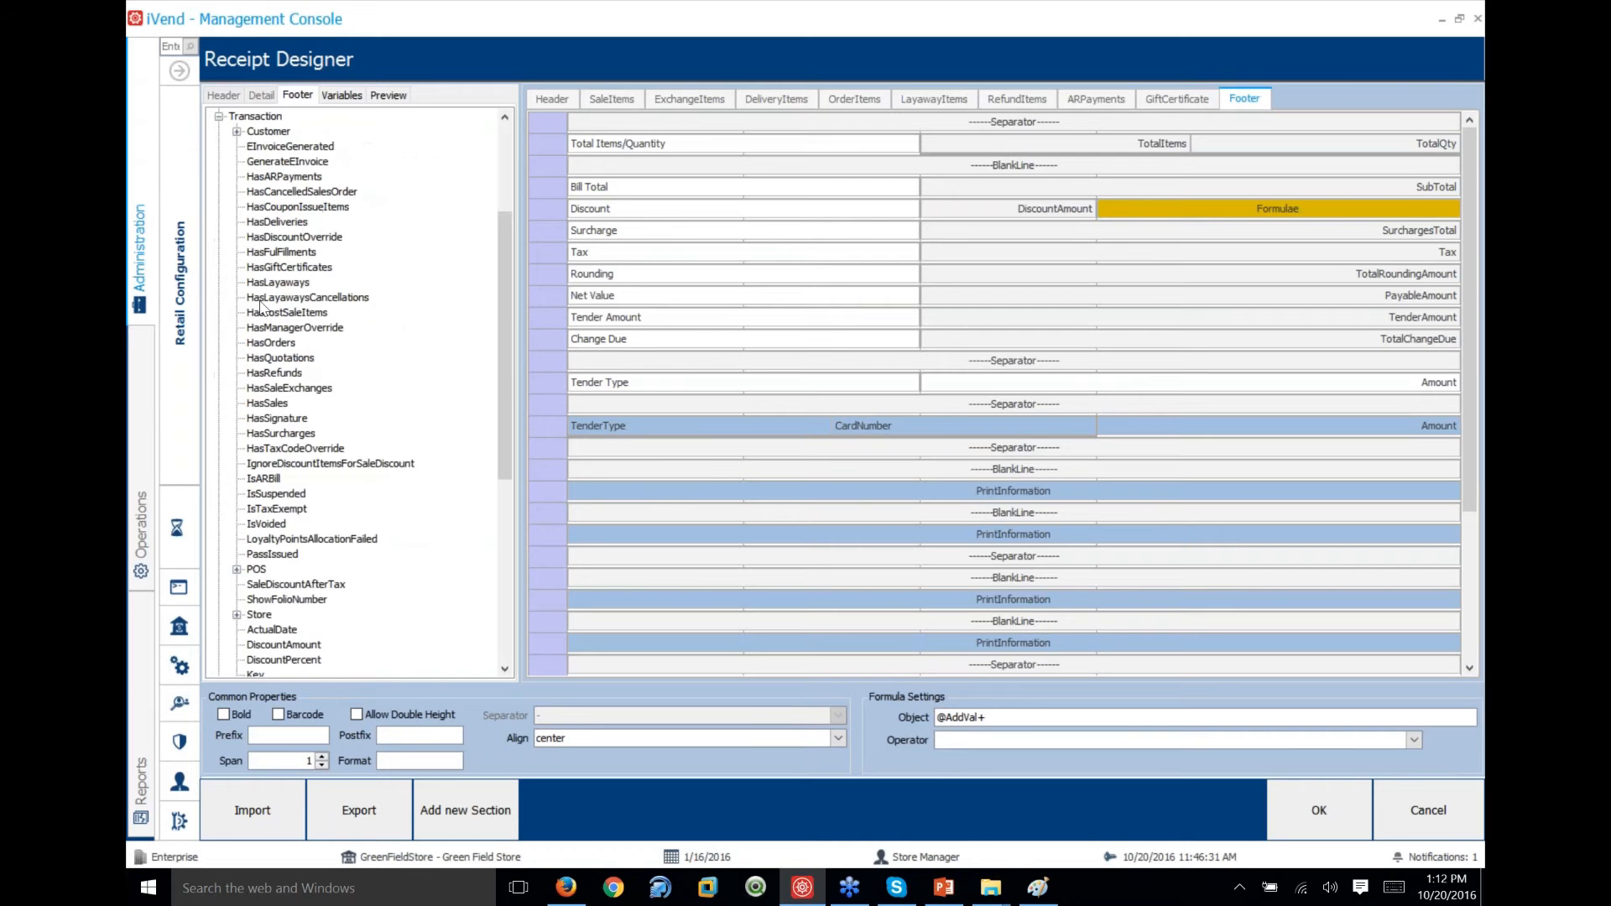
pyautogui.scroll(-2, 283, 378)
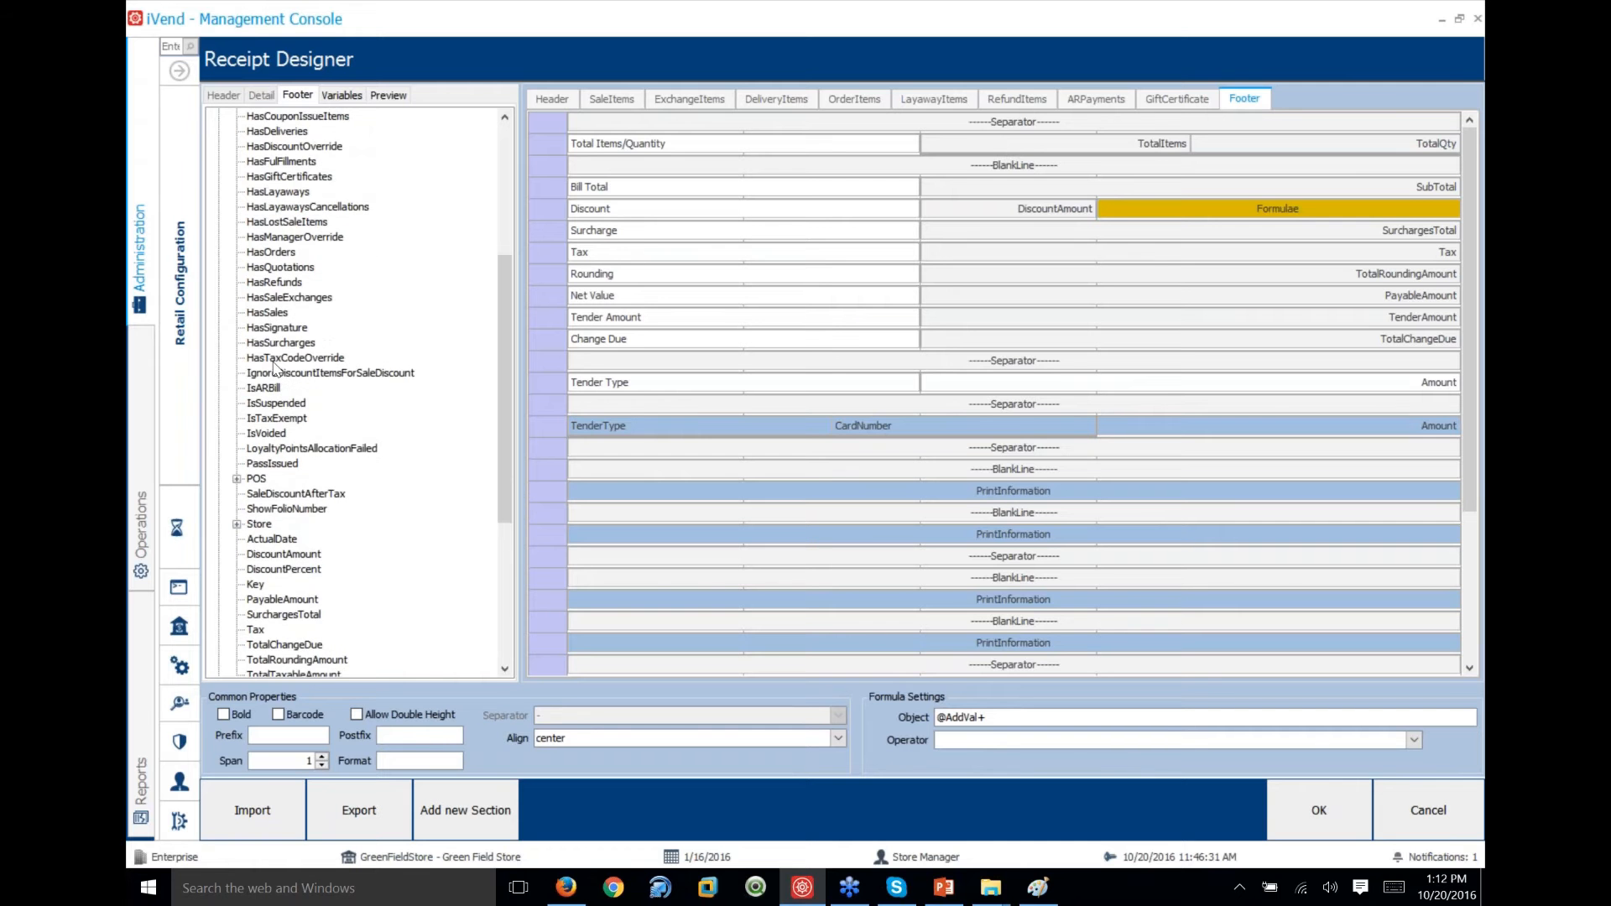
pyautogui.scroll(3, 272, 356)
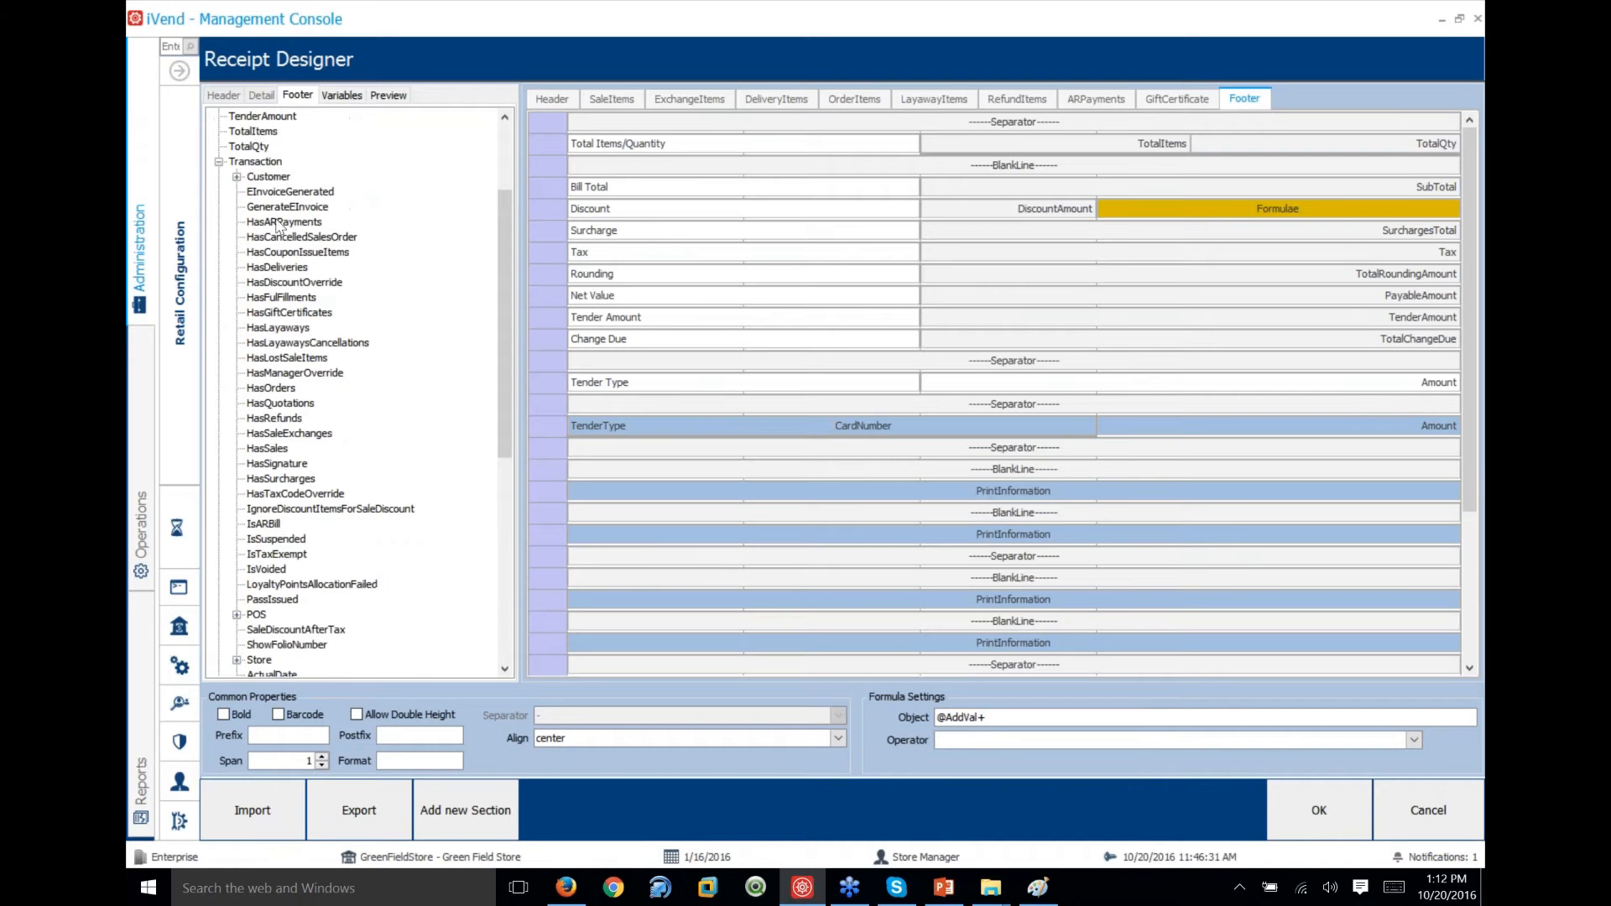
pyautogui.click(218, 161)
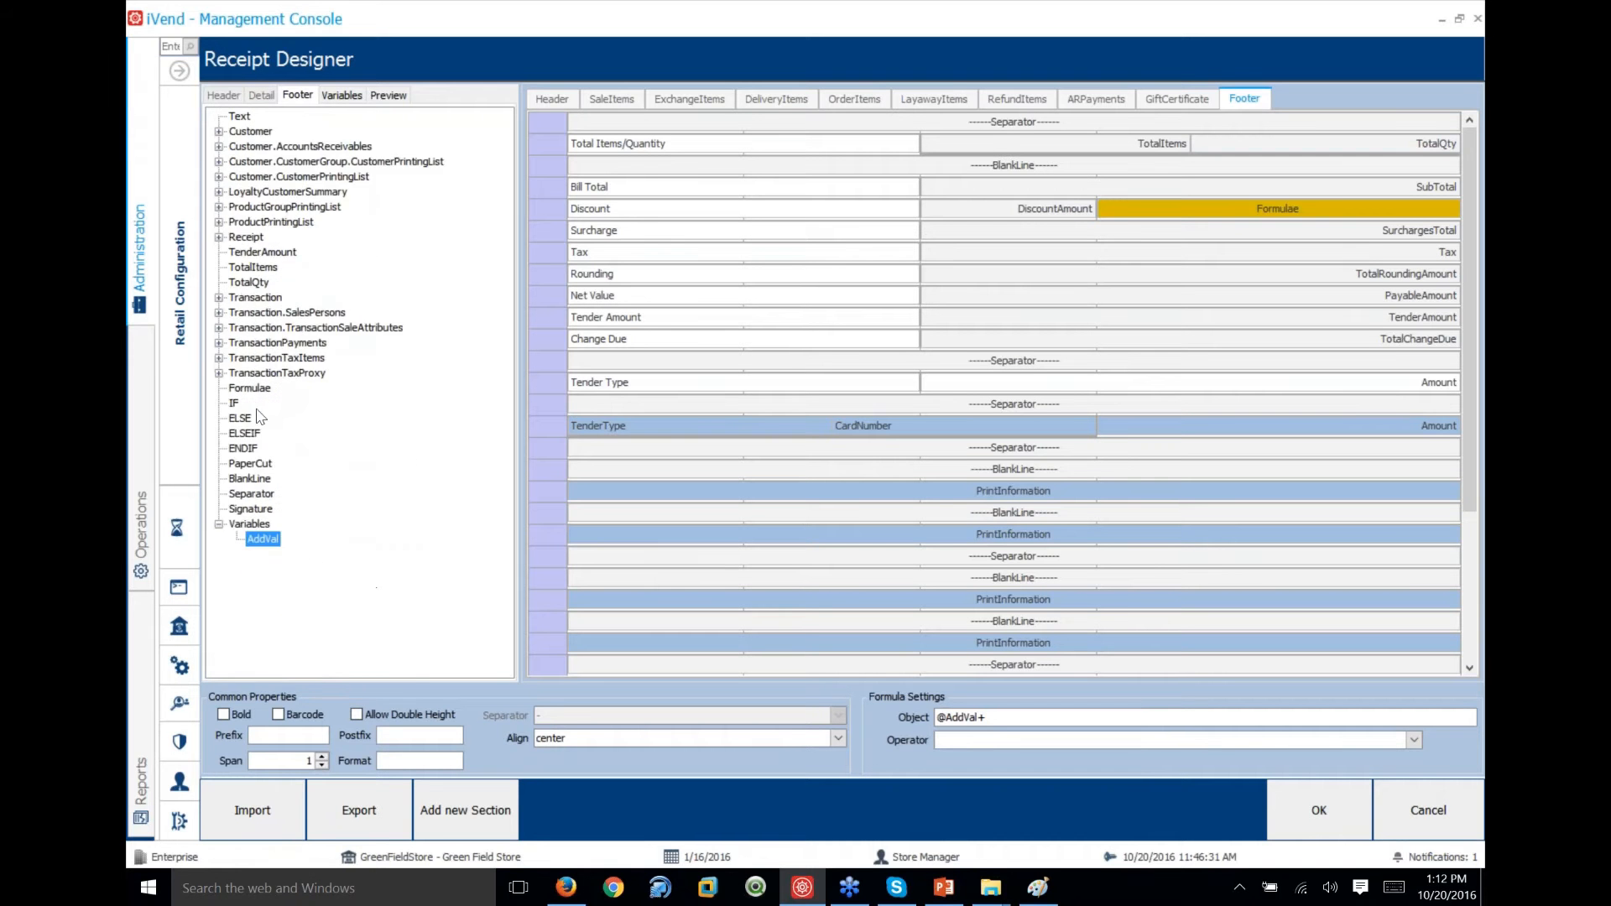
pyautogui.click(218, 297)
pyautogui.scroll(-1, 278, 433)
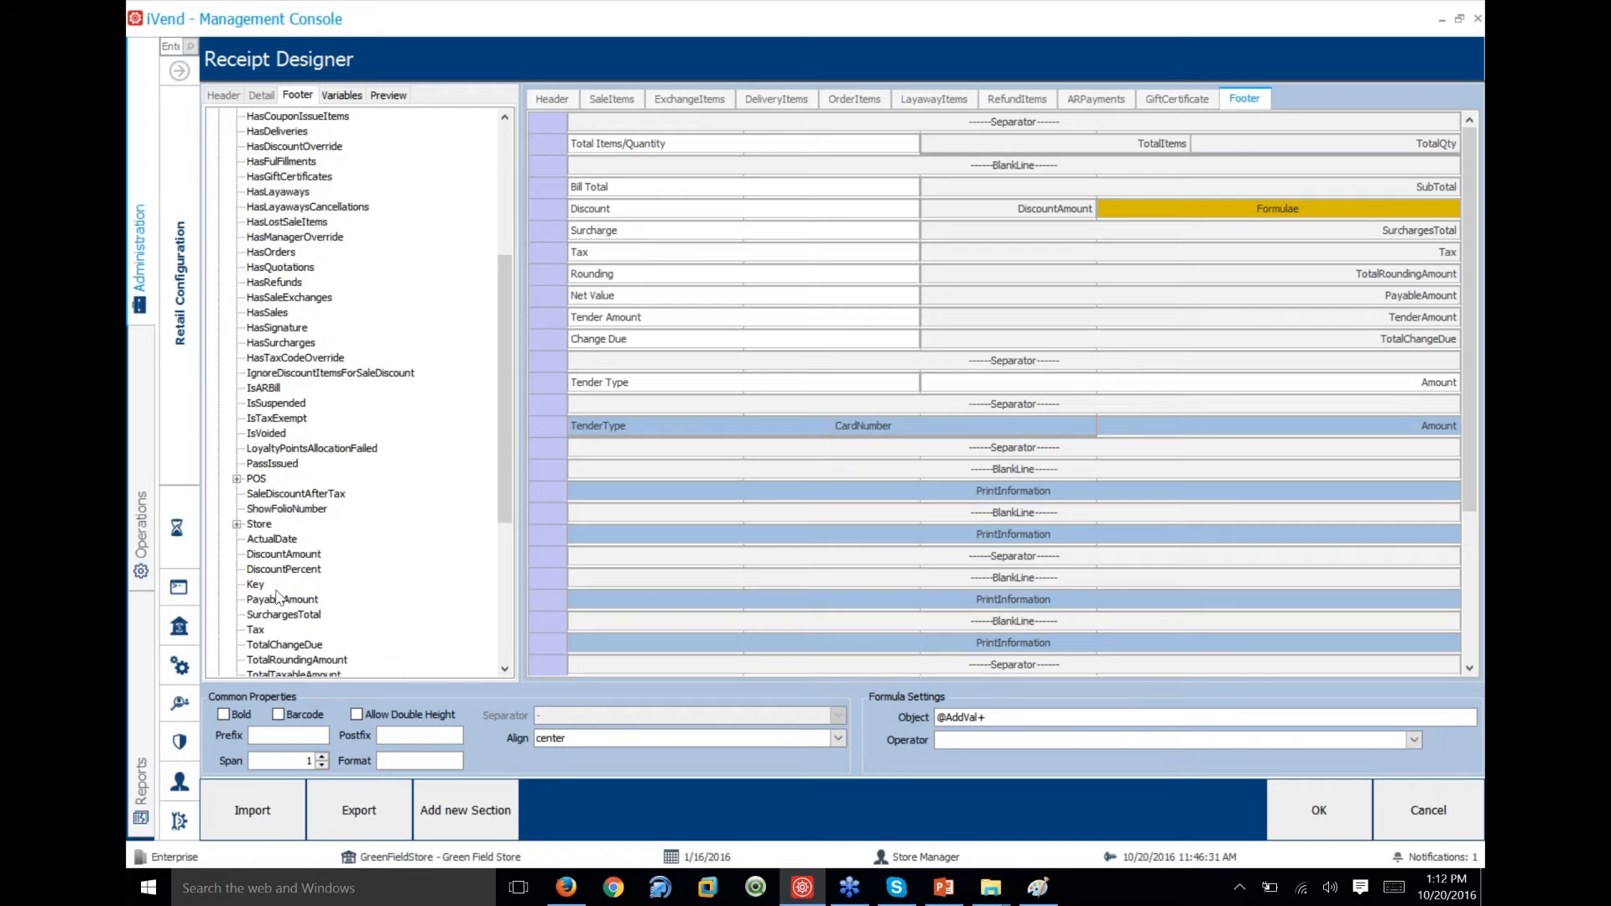
pyautogui.moveTo(302, 559); pyautogui.dragTo(1072, 713)
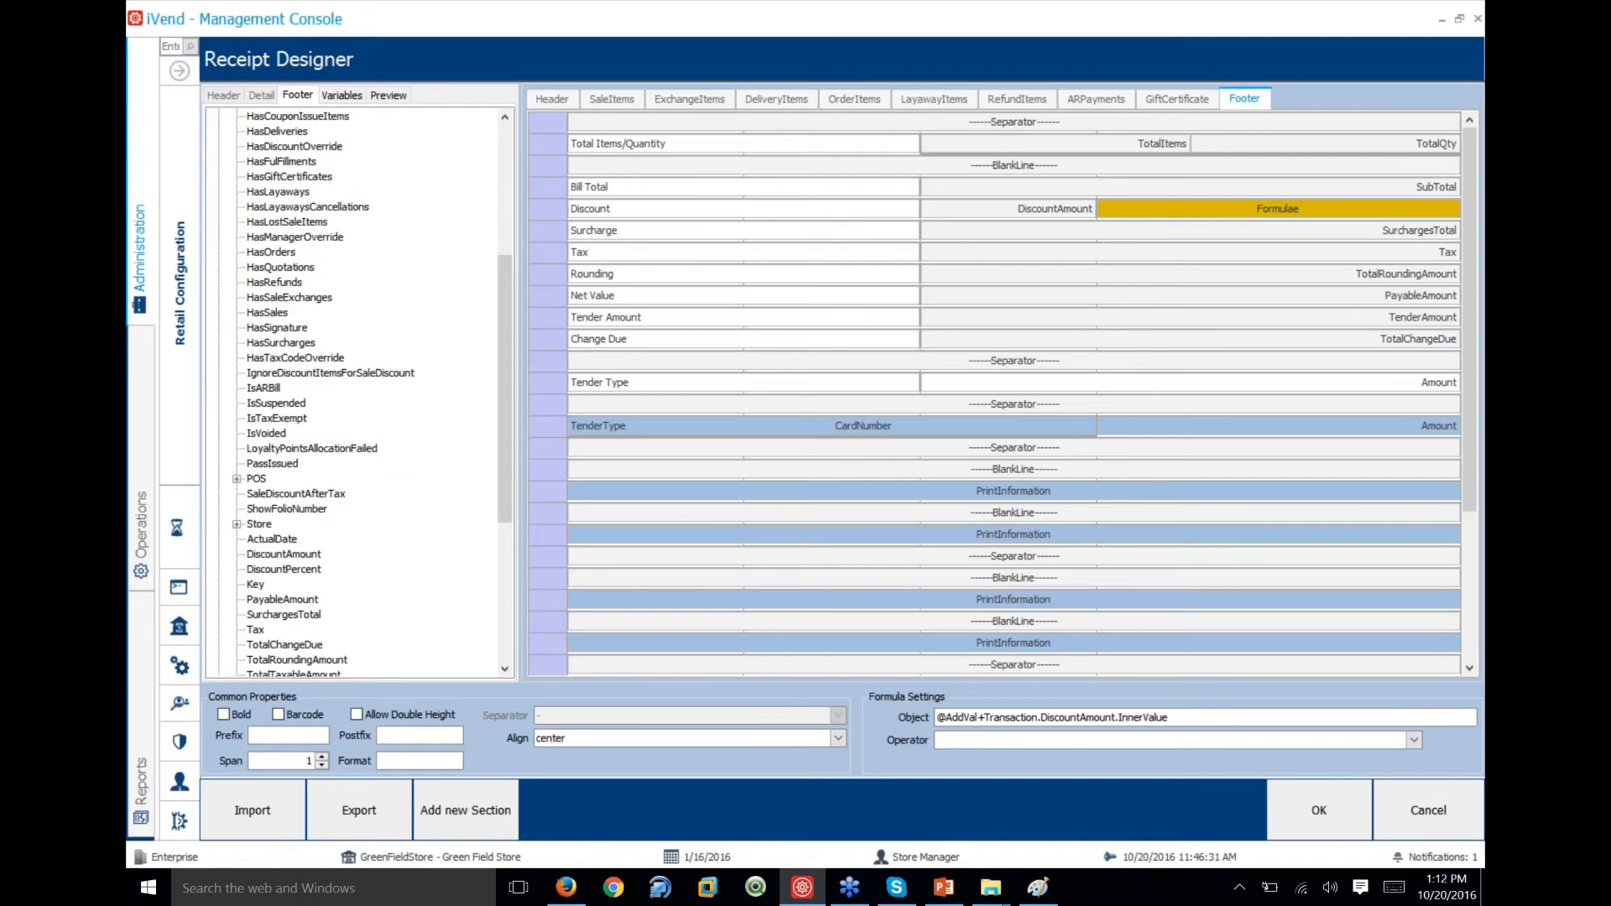
pyautogui.click(1087, 206)
pyautogui.click(1136, 208)
# Add a blank row above the separator that follows the Tender Type heading in the Footer
pyautogui.click(343, 95)
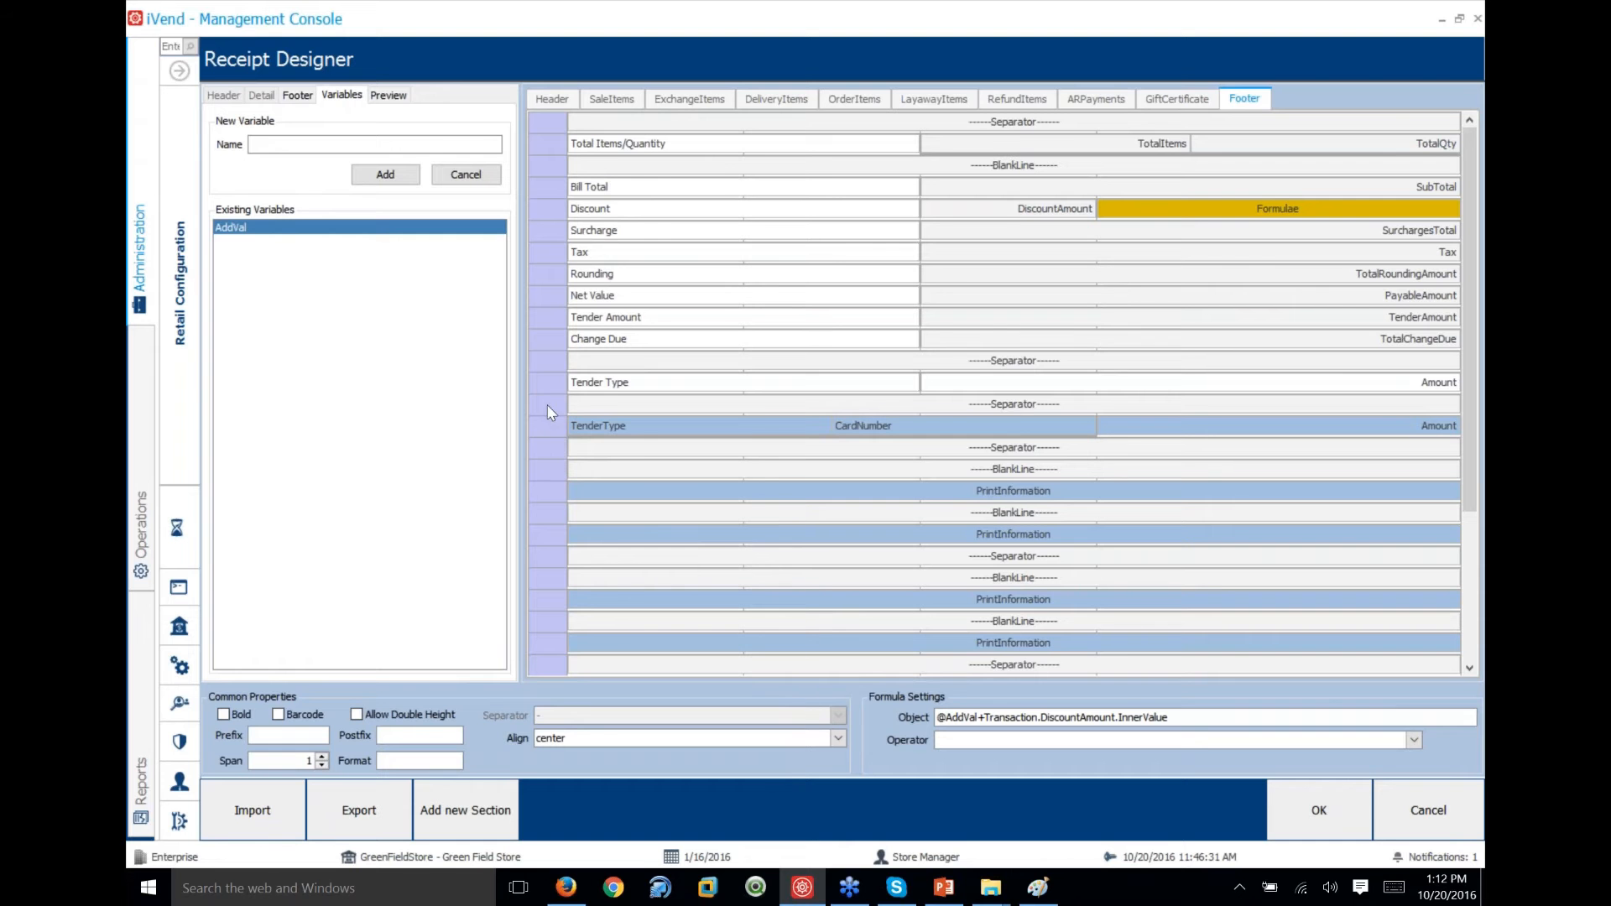
pyautogui.rightClick(613, 405)
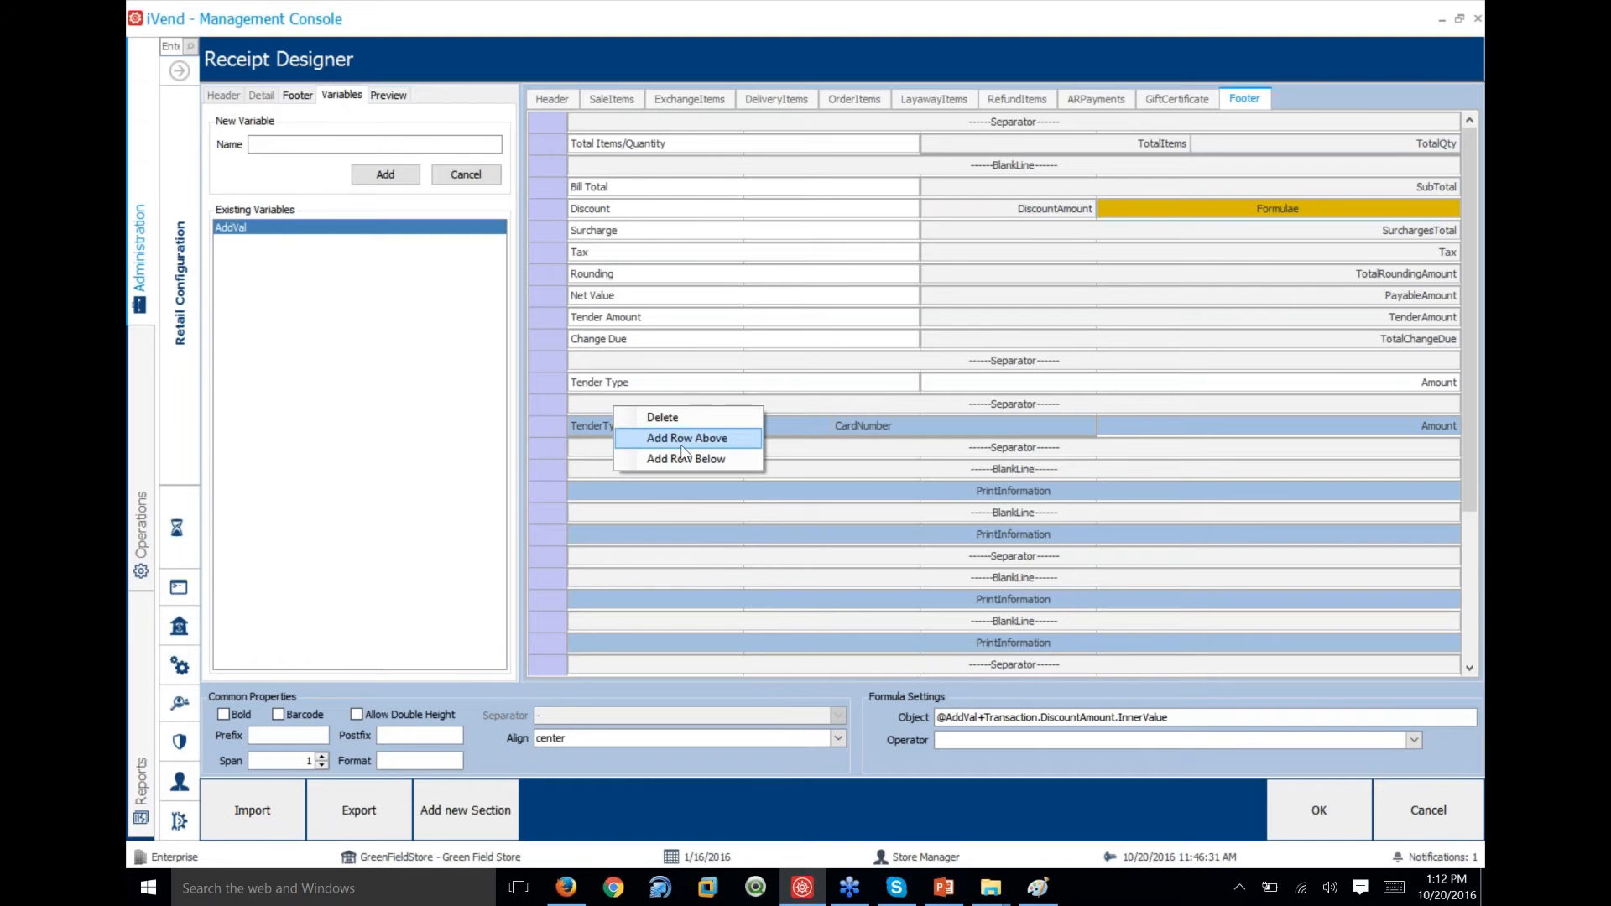
pyautogui.click(600, 404)
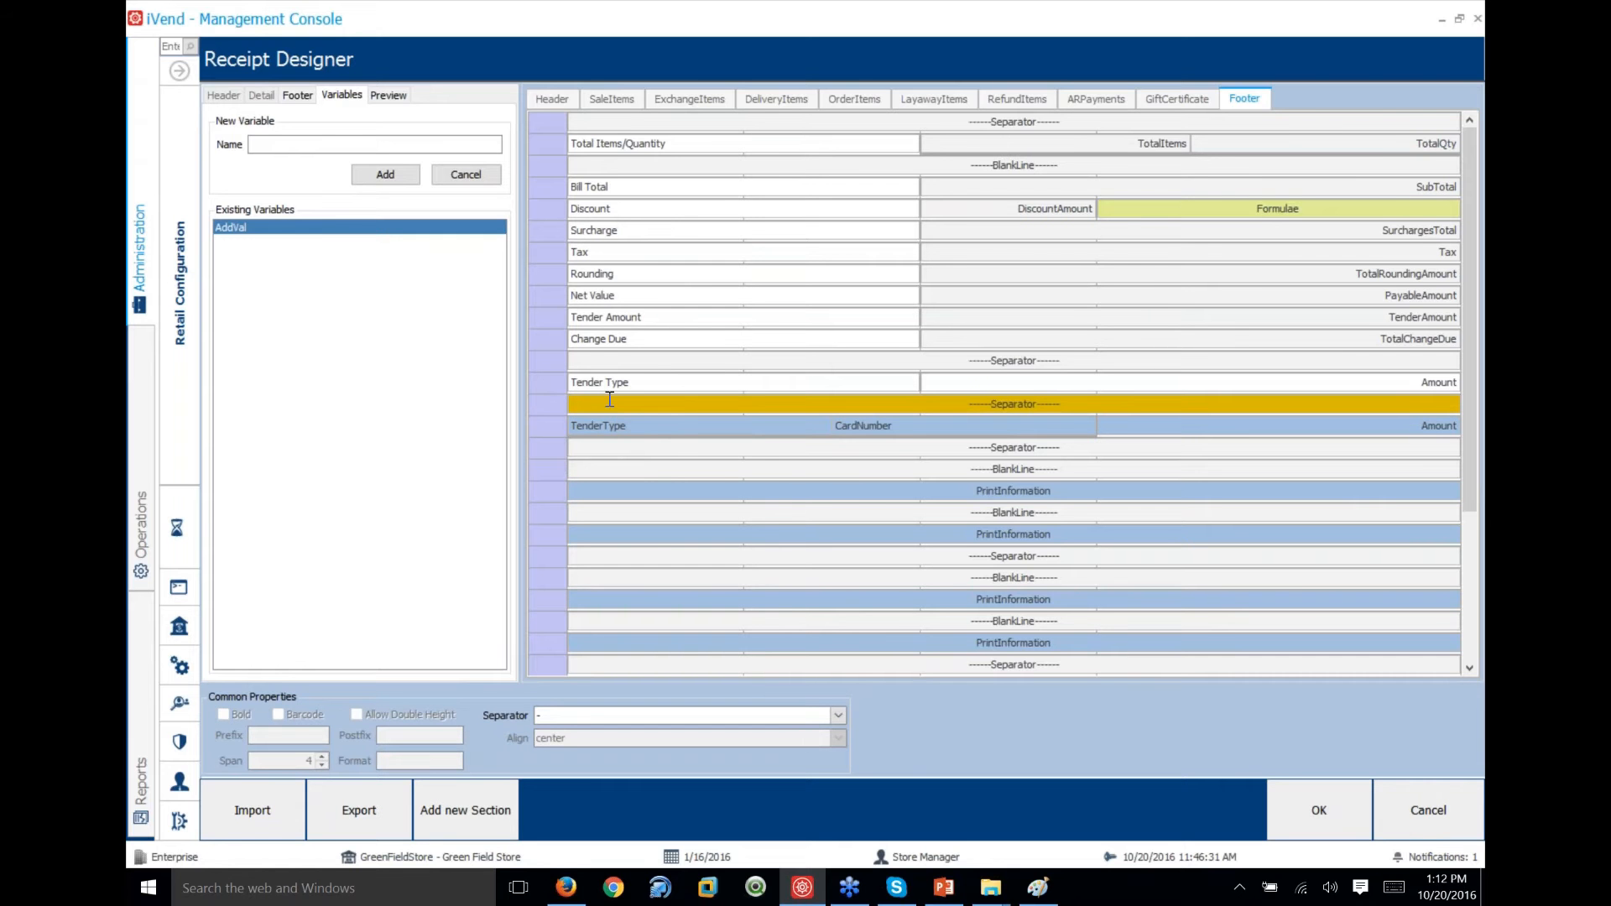
pyautogui.rightClick(612, 402)
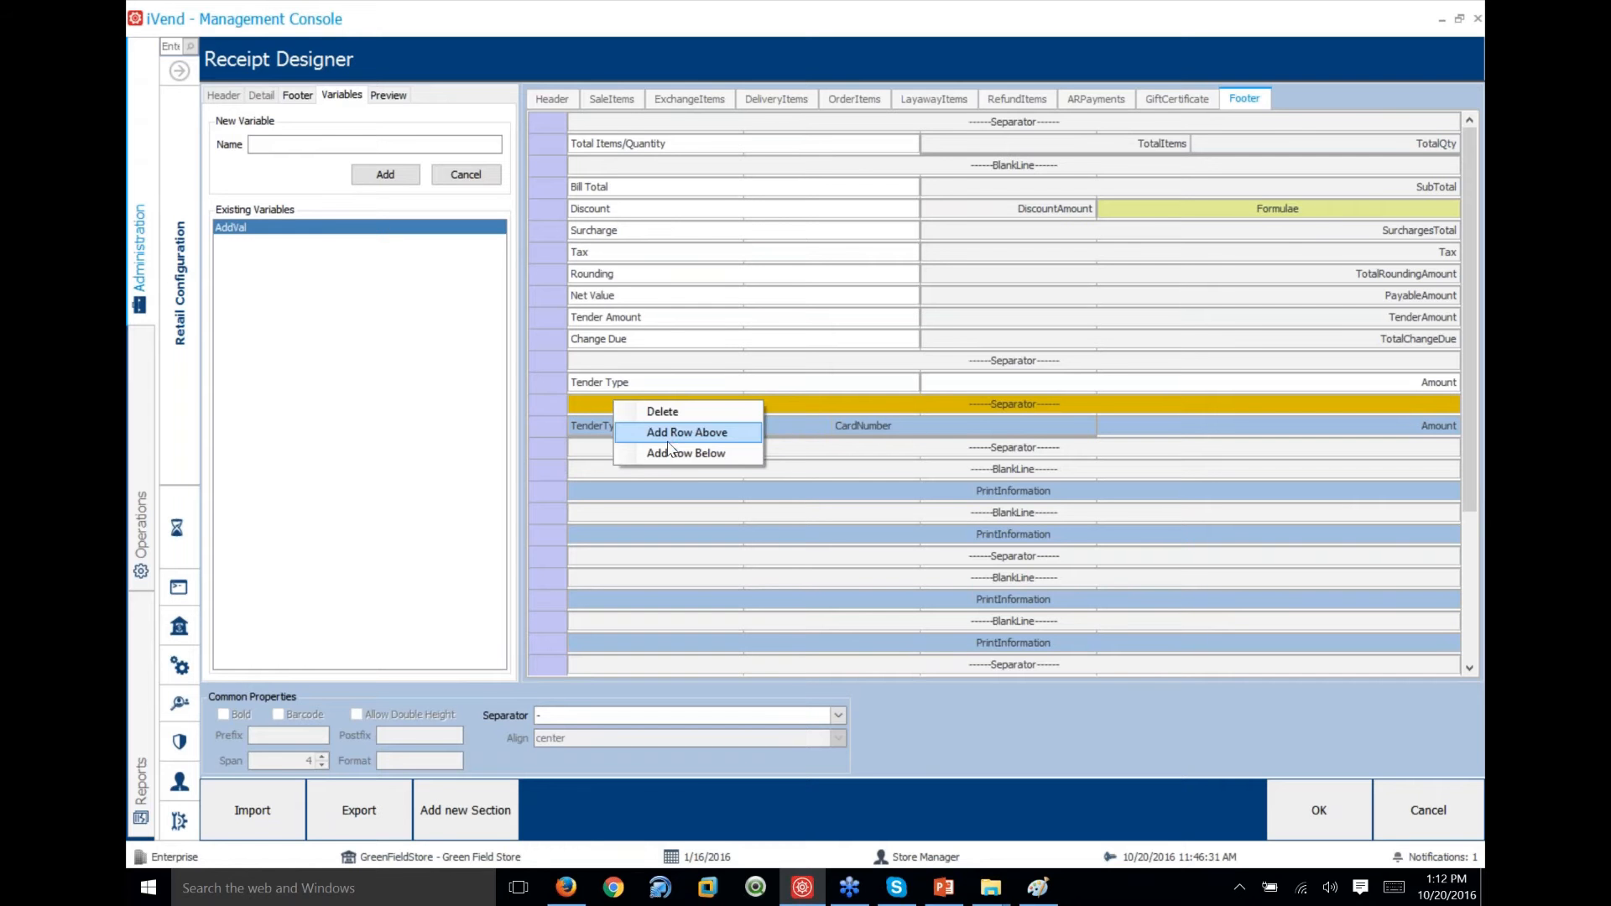
pyautogui.click(818, 406)
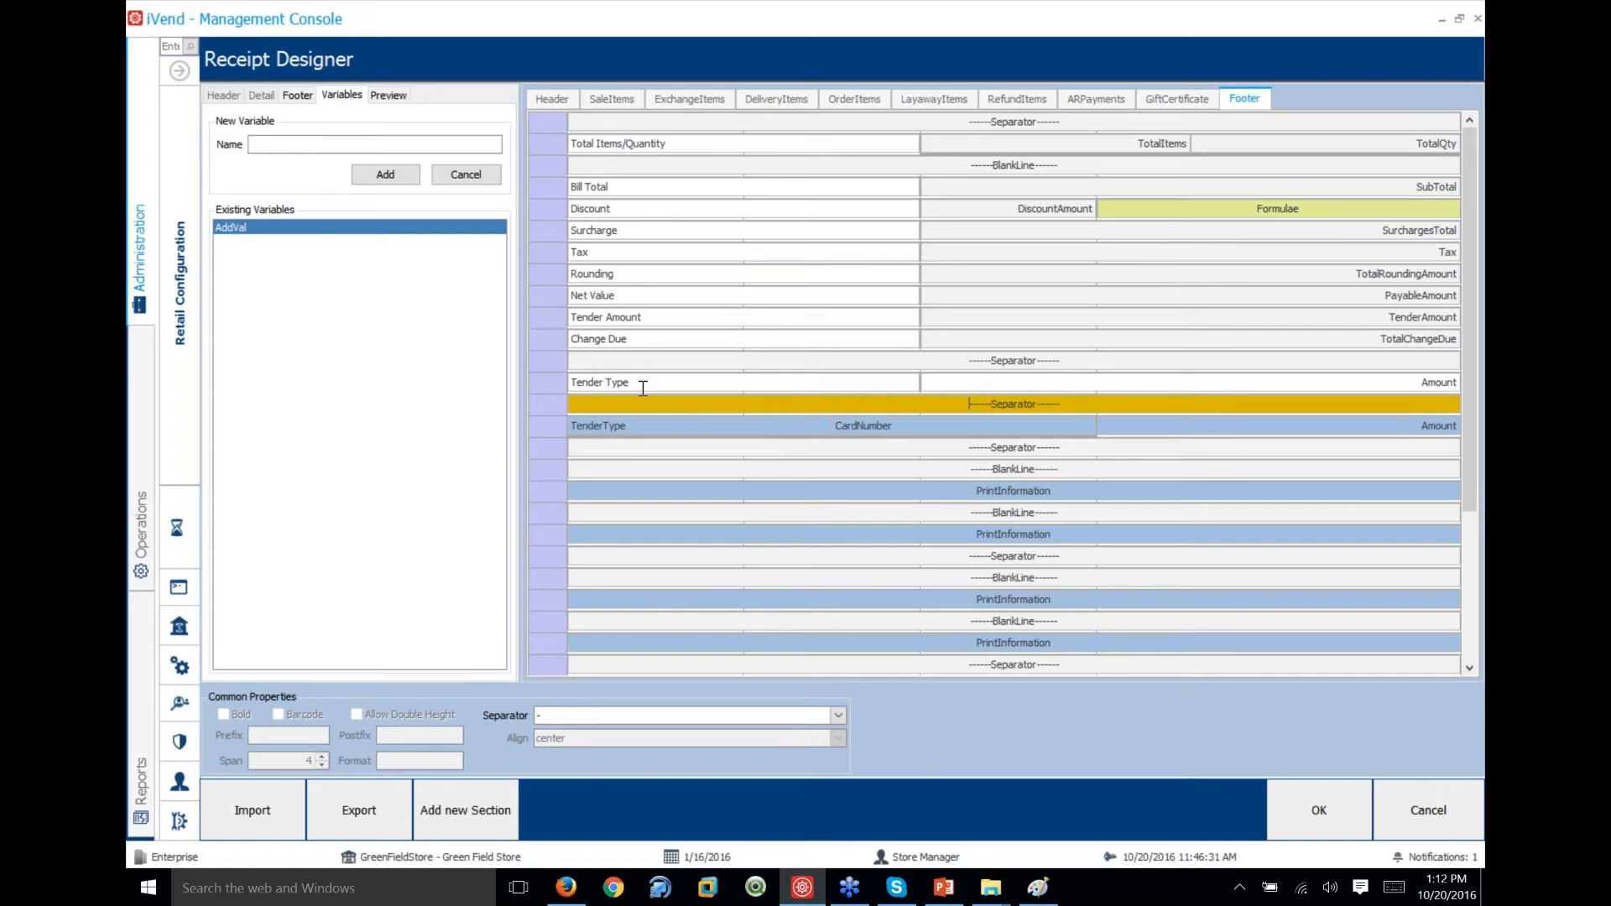
pyautogui.rightClick(605, 400)
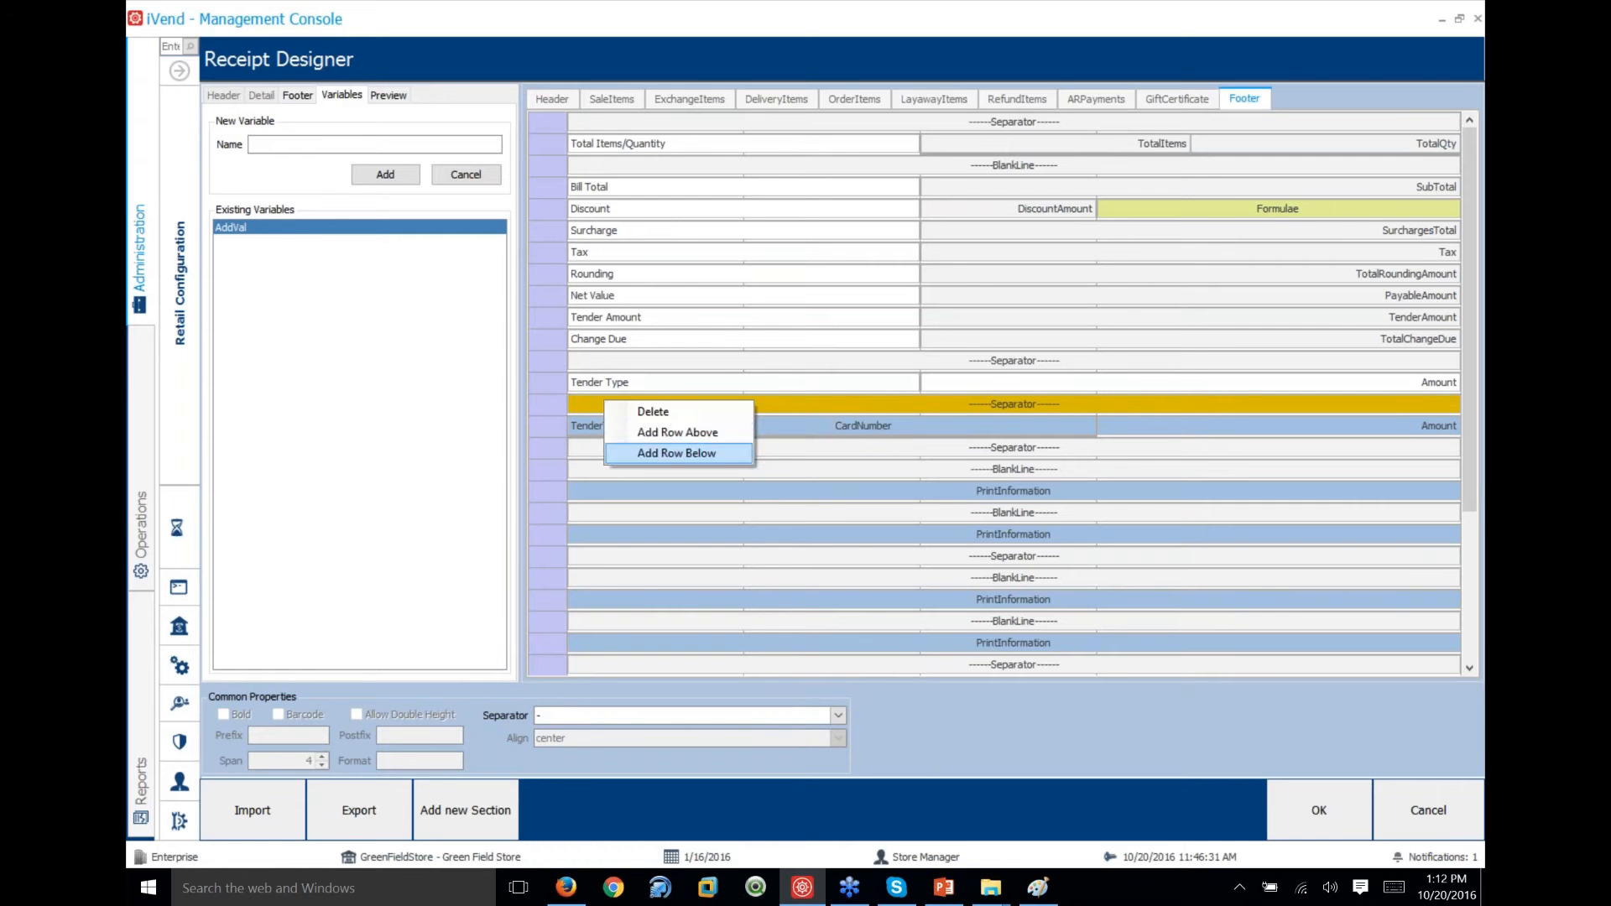
pyautogui.click(676, 433)
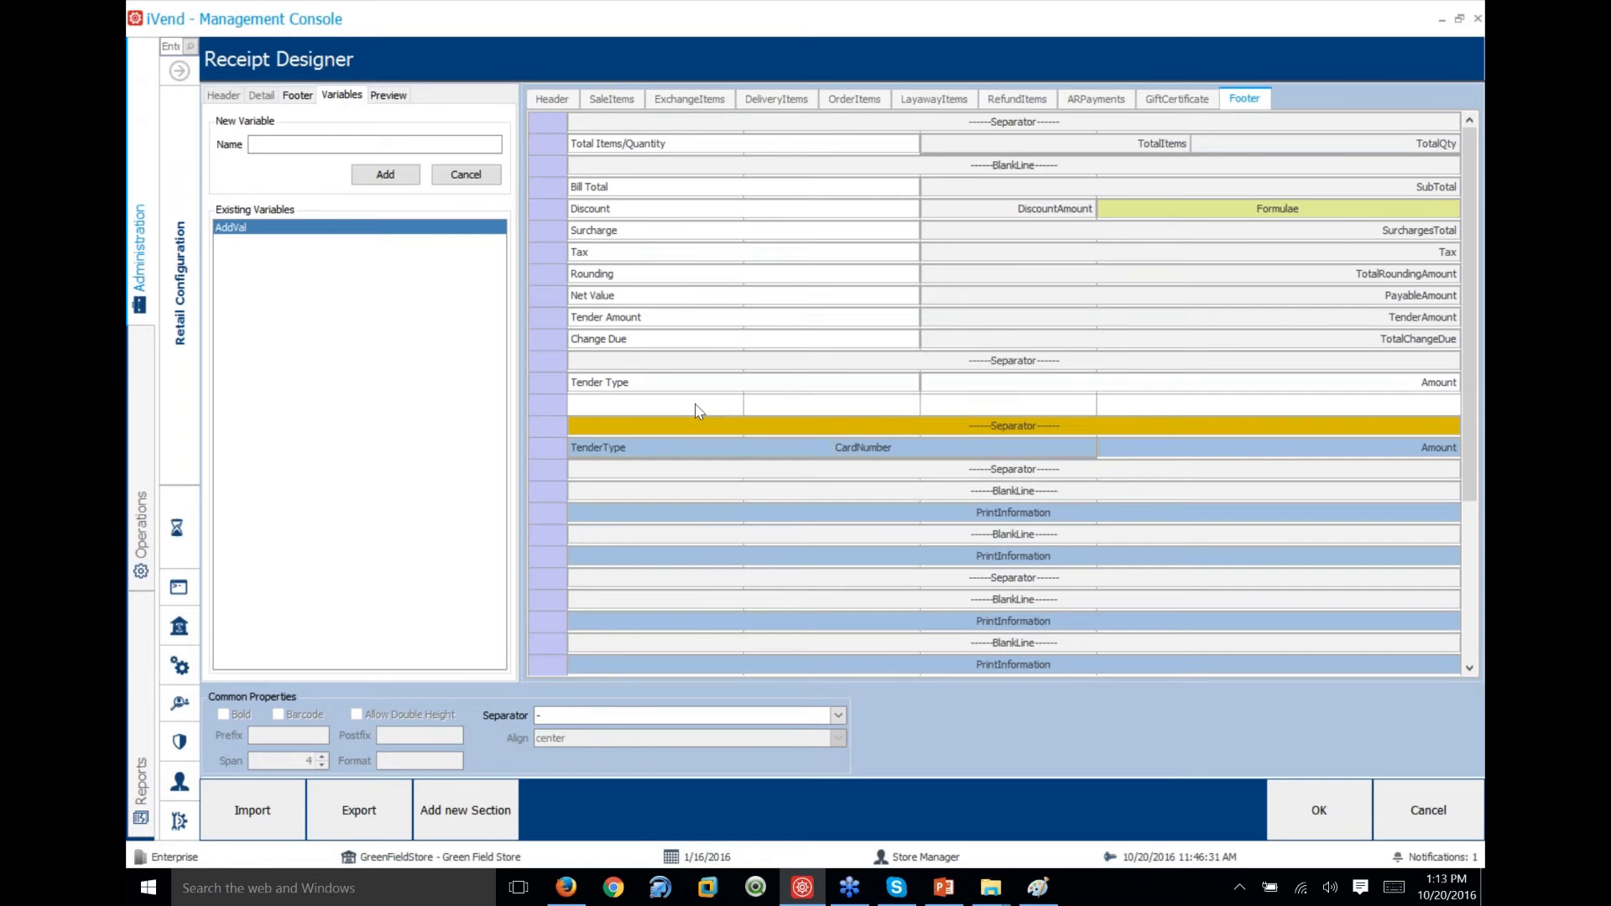
# Examine the grouping control, row count and column count options offered for the Footer's blank row
pyautogui.rightClick(696, 409)
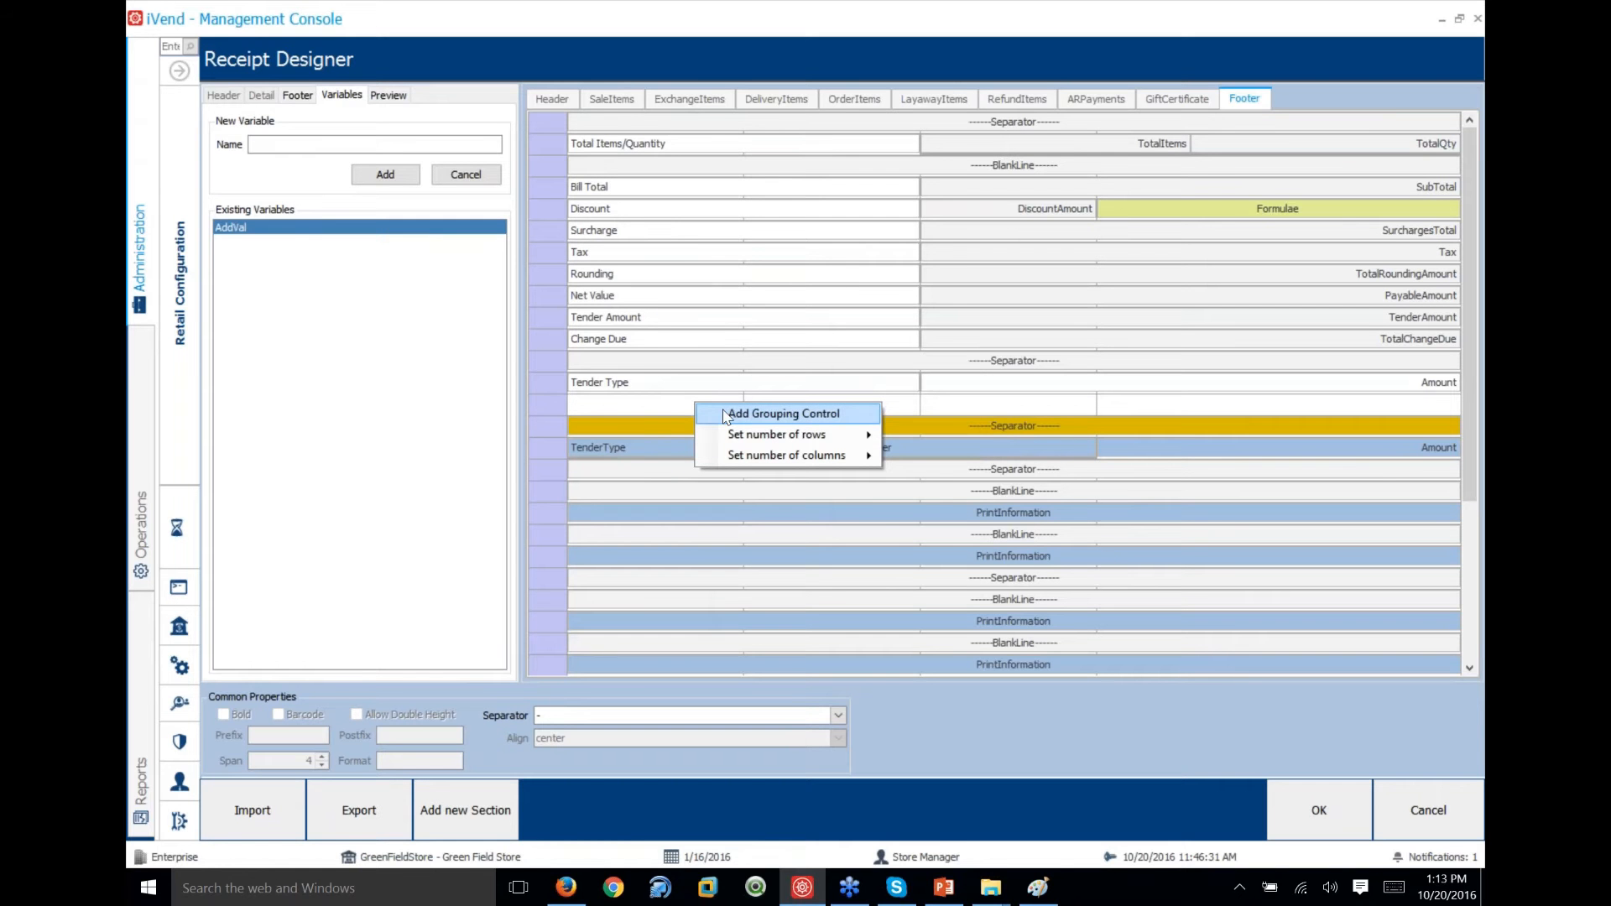
pyautogui.moveTo(741, 437)
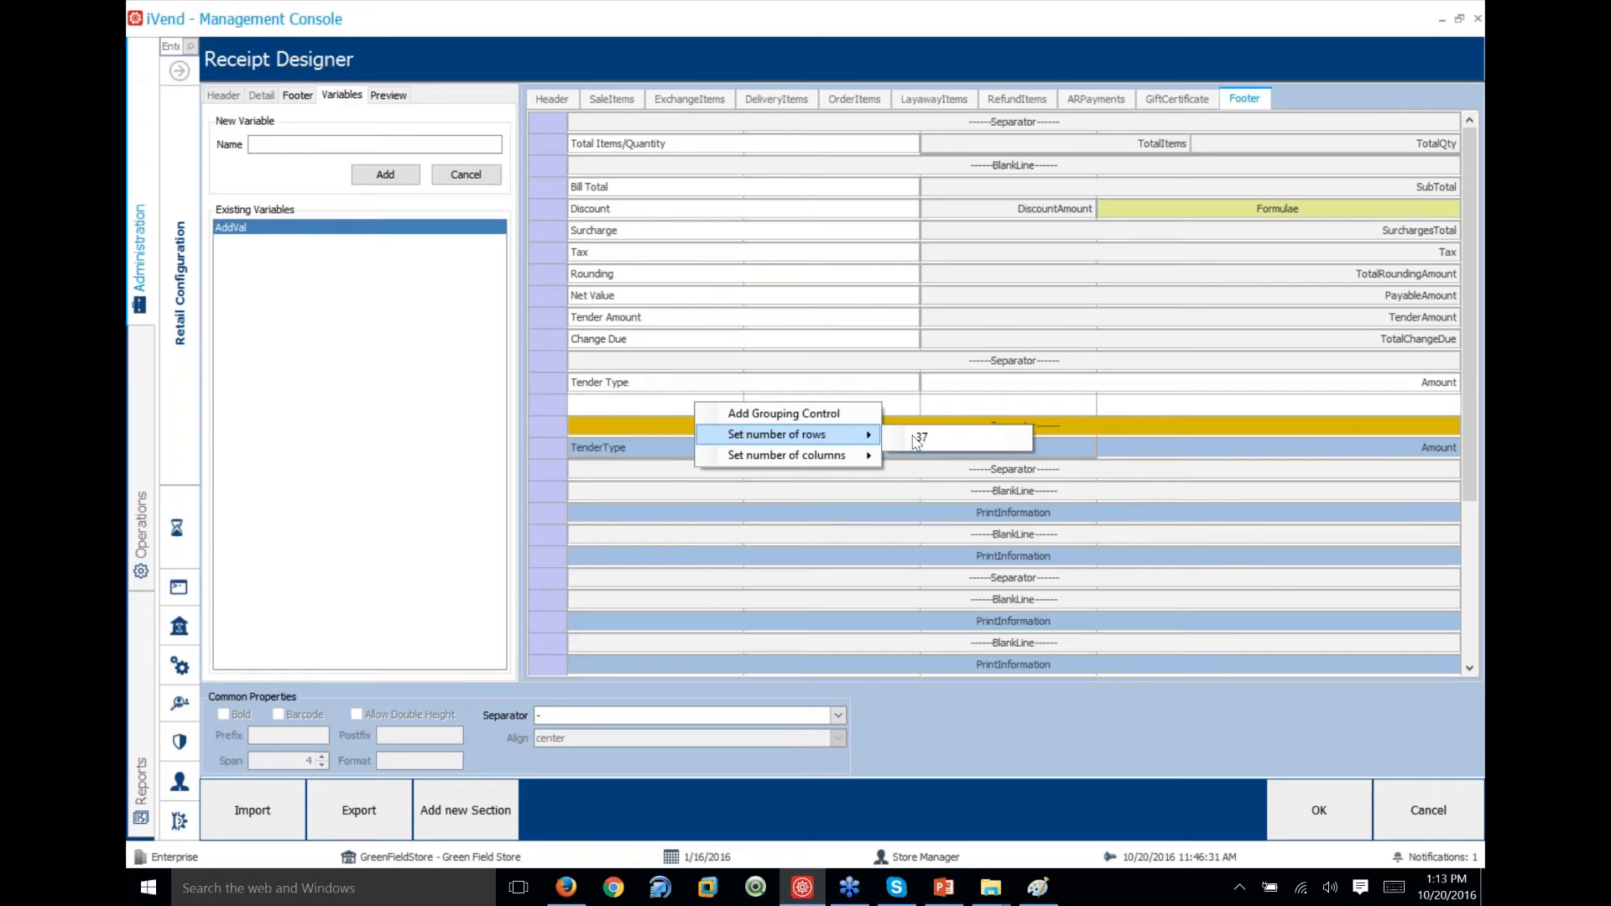
pyautogui.moveTo(803, 468)
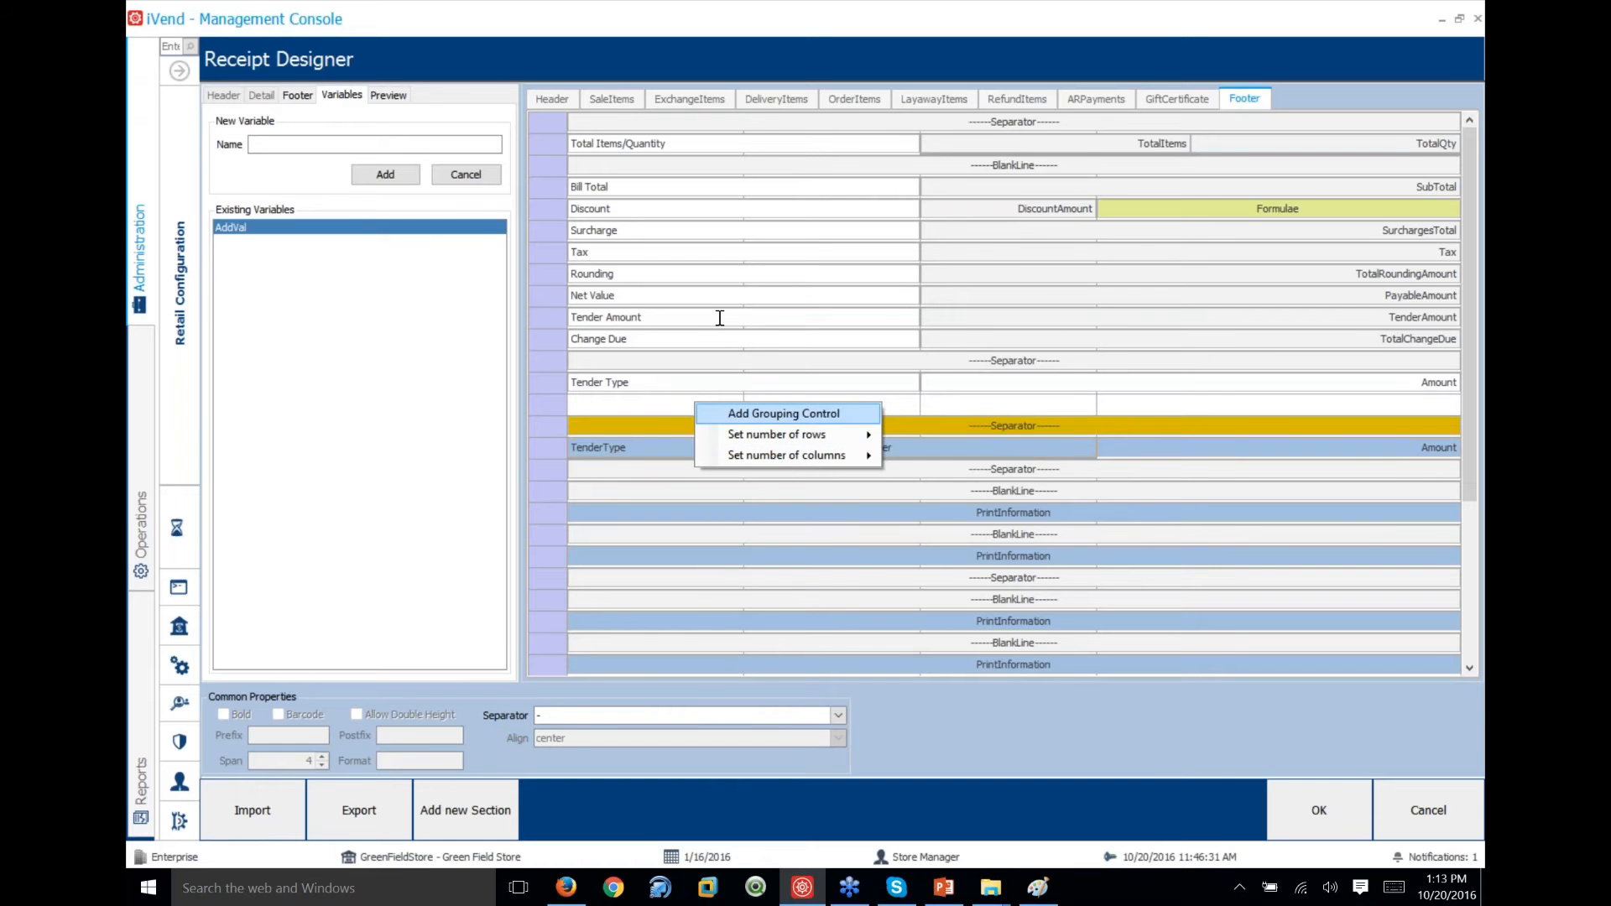
pyautogui.click(641, 425)
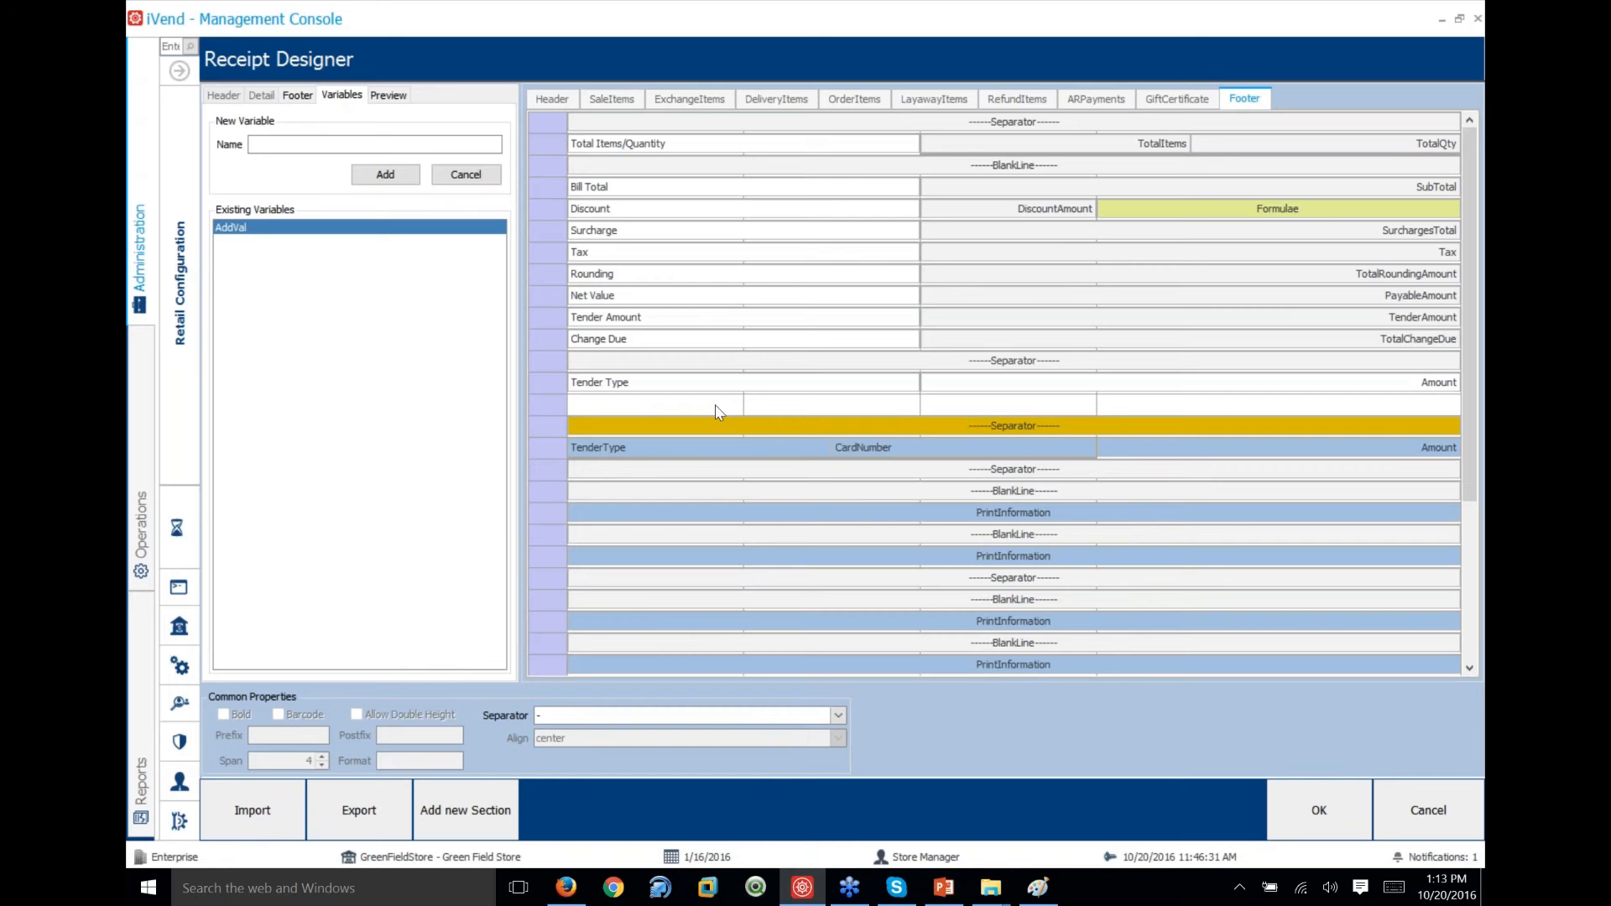
pyautogui.scroll(-3, 717, 411)
pyautogui.scroll(3, 927, 374)
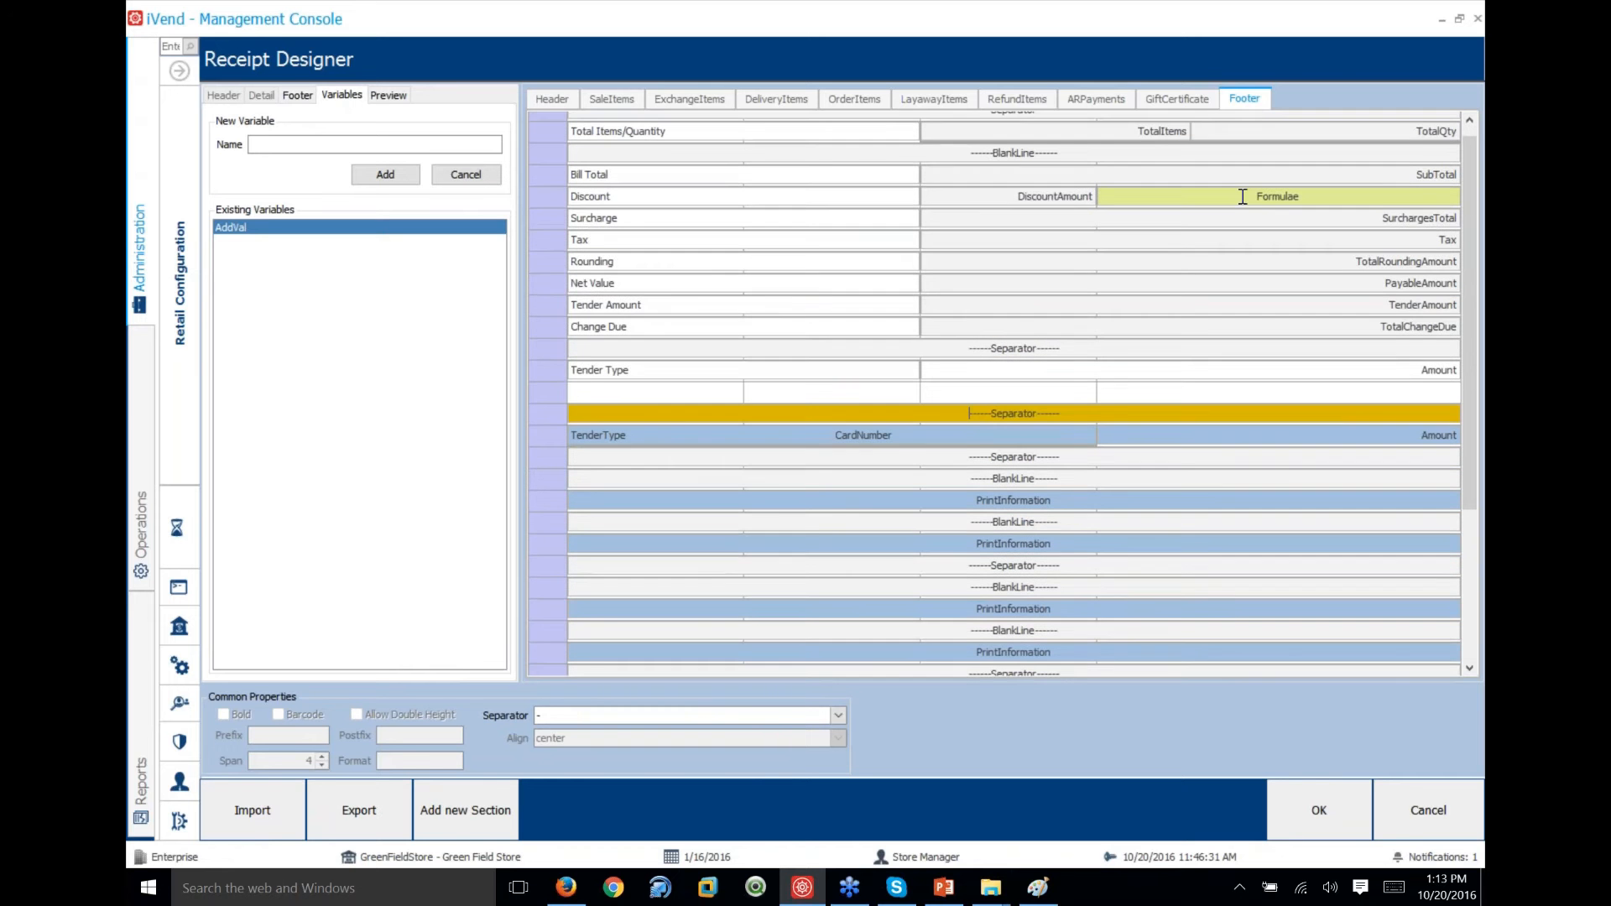
# Export the receipt format to the Desktop as an XML file named TransactionReceipt
pyautogui.click(357, 809)
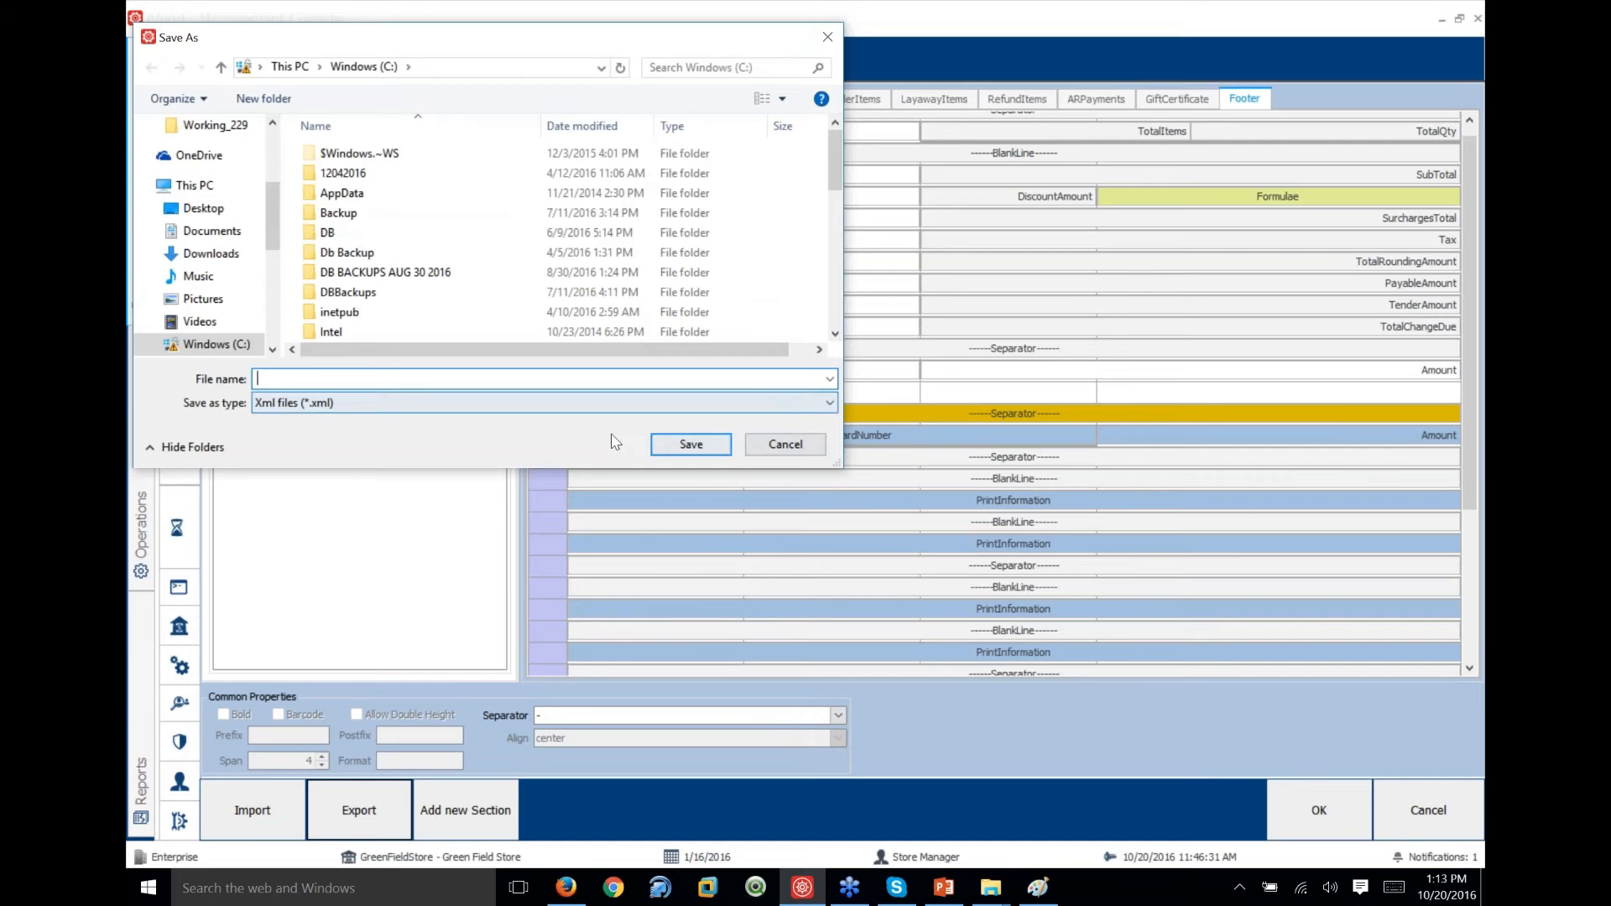
pyautogui.moveTo(270, 220); pyautogui.dragTo(270, 162)
pyautogui.click(203, 155)
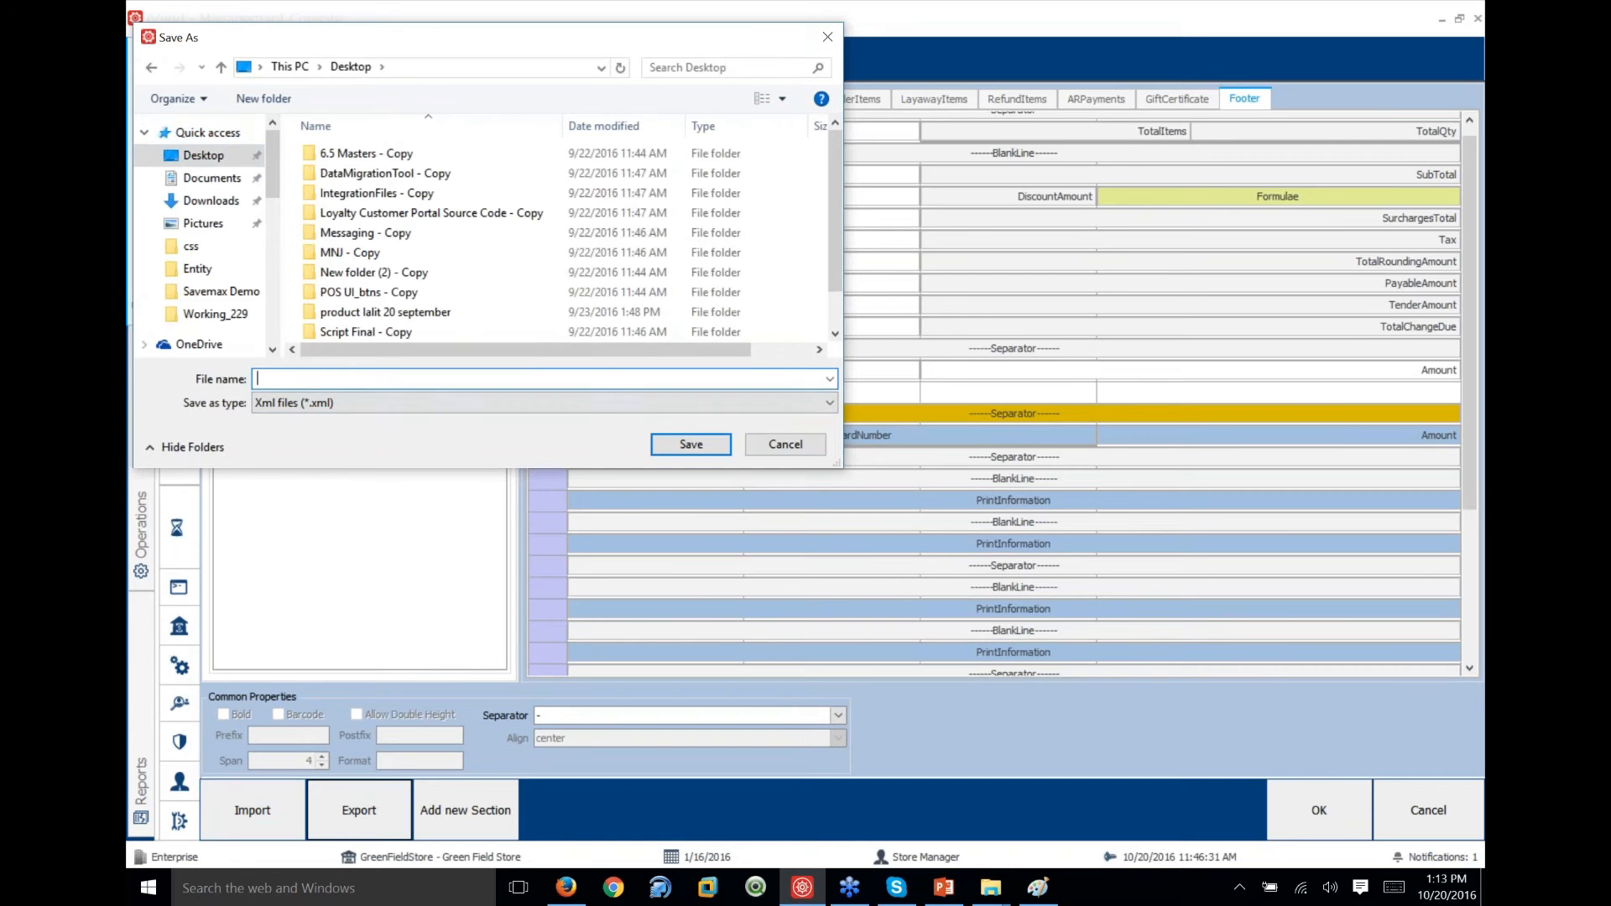
pyautogui.write('transactionReceipt')
pyautogui.press('Home')
pyautogui.press('Delete')
pyautogui.write('T')
pyautogui.click(692, 445)
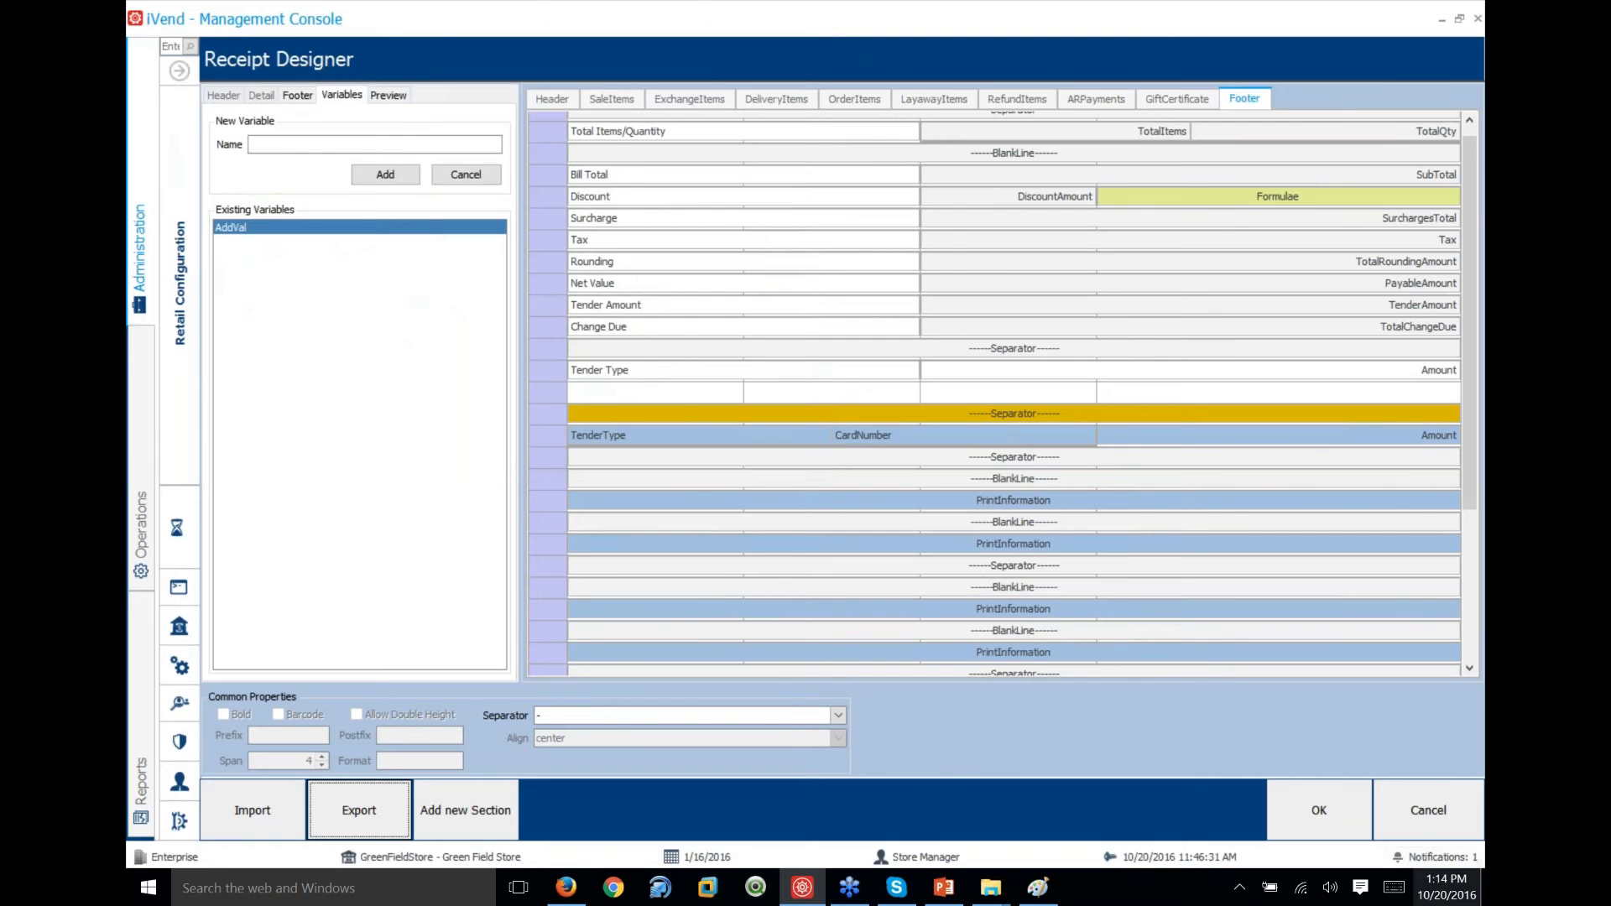
# Open the exported TransactionReceipt.xml from the Desktop in Notepad, review its header, enumerator and condition markup, and close it
pyautogui.click(1483, 903)
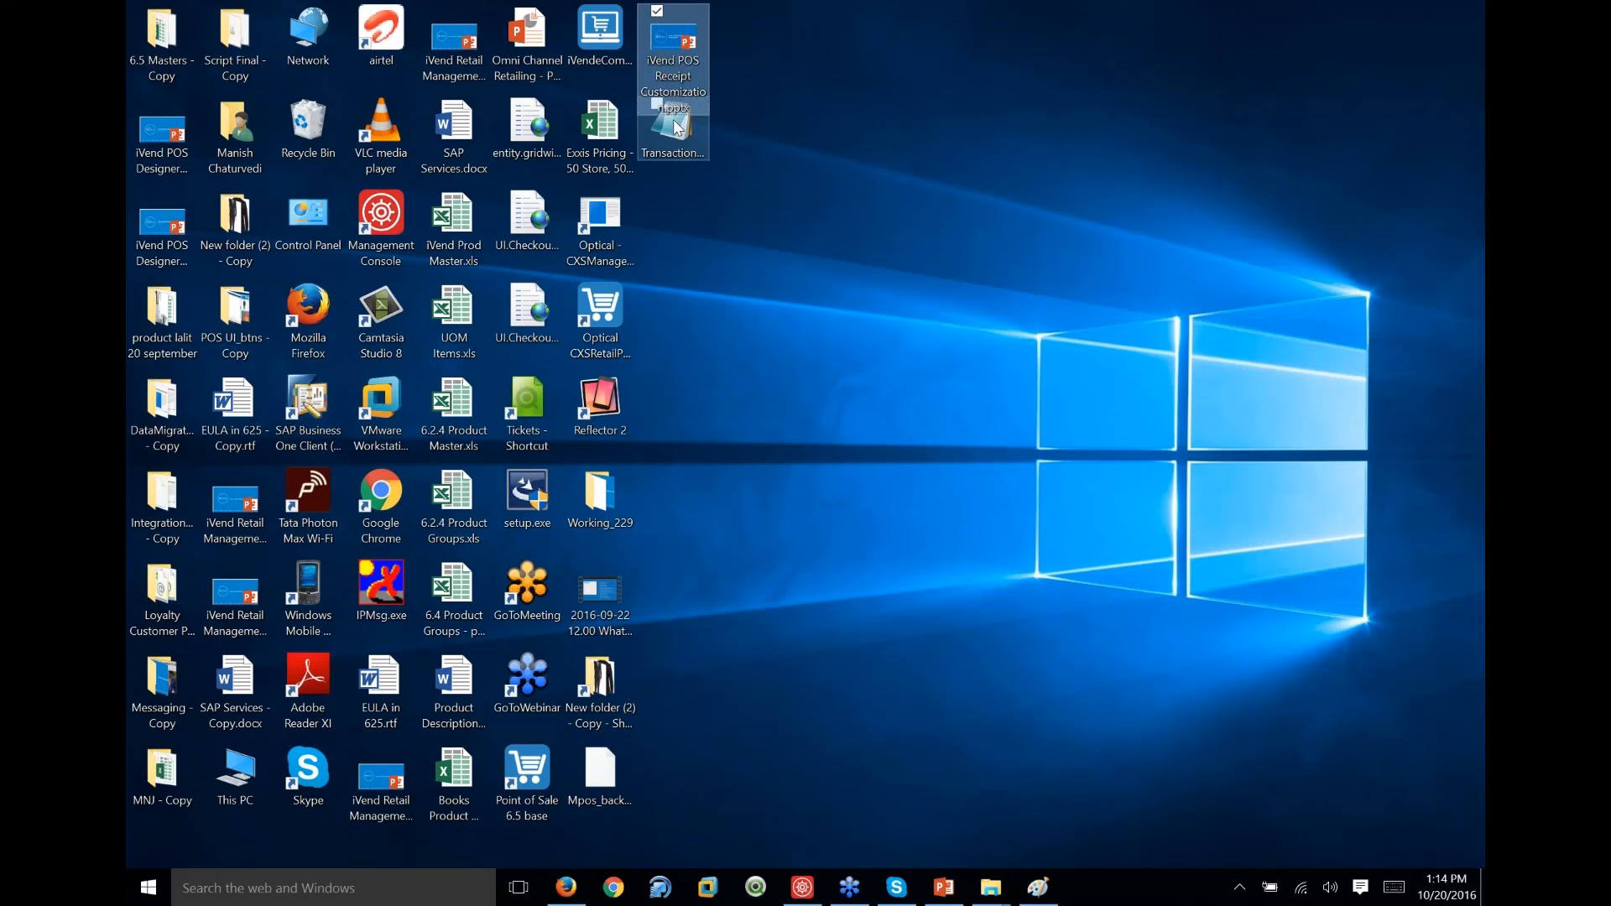
pyautogui.click(673, 130)
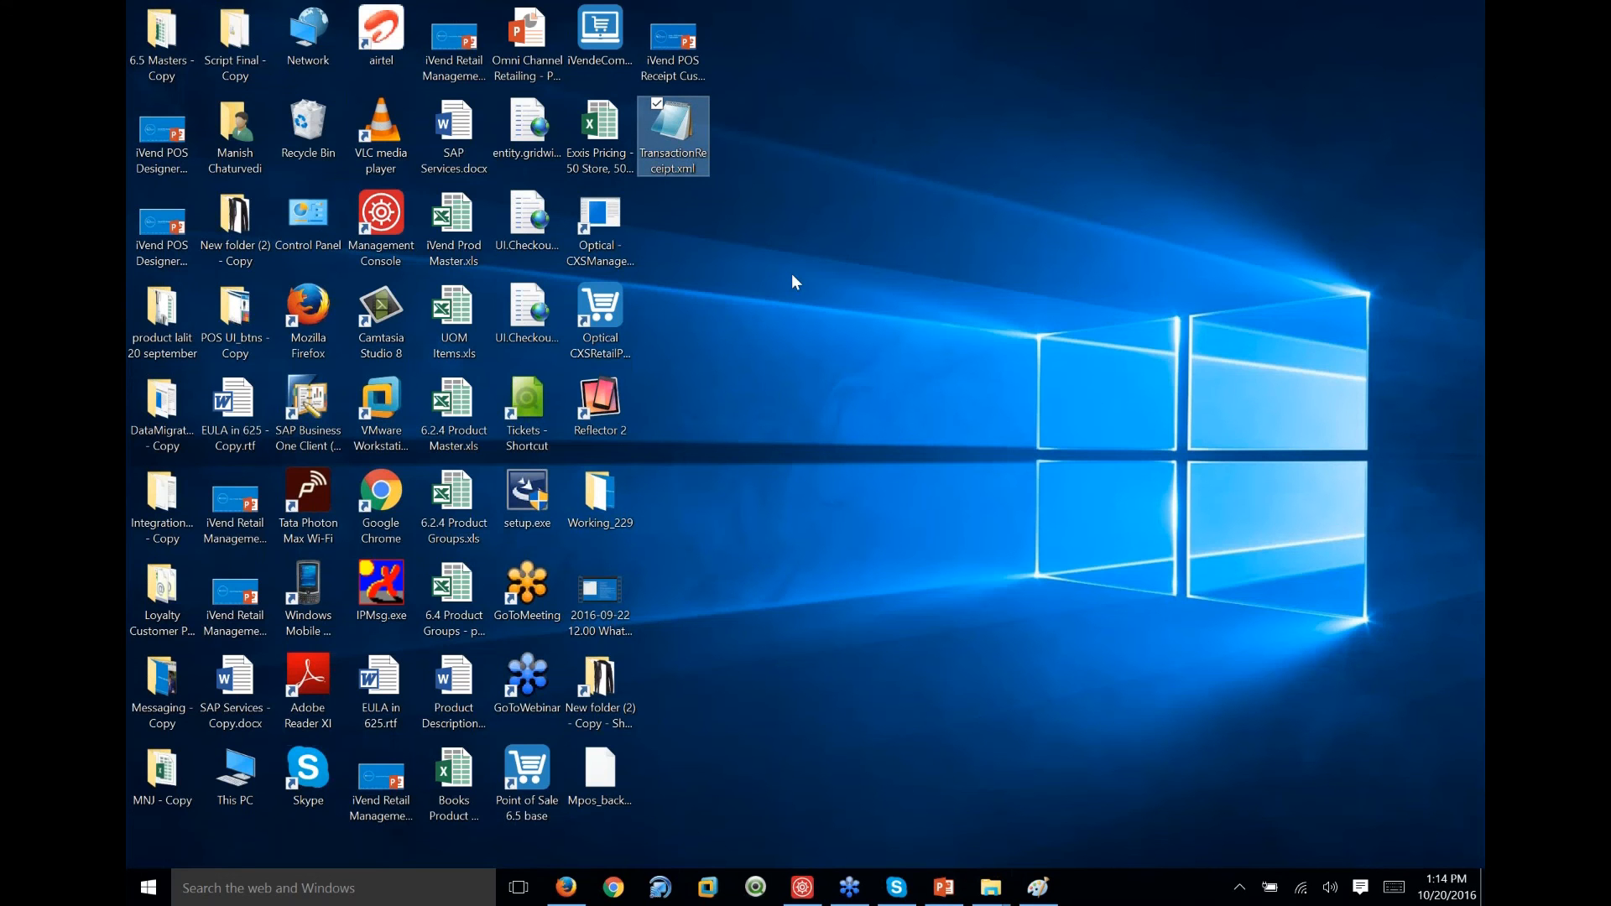
pyautogui.rightClick(686, 129)
pyautogui.click(566, 137)
pyautogui.click(1088, 143)
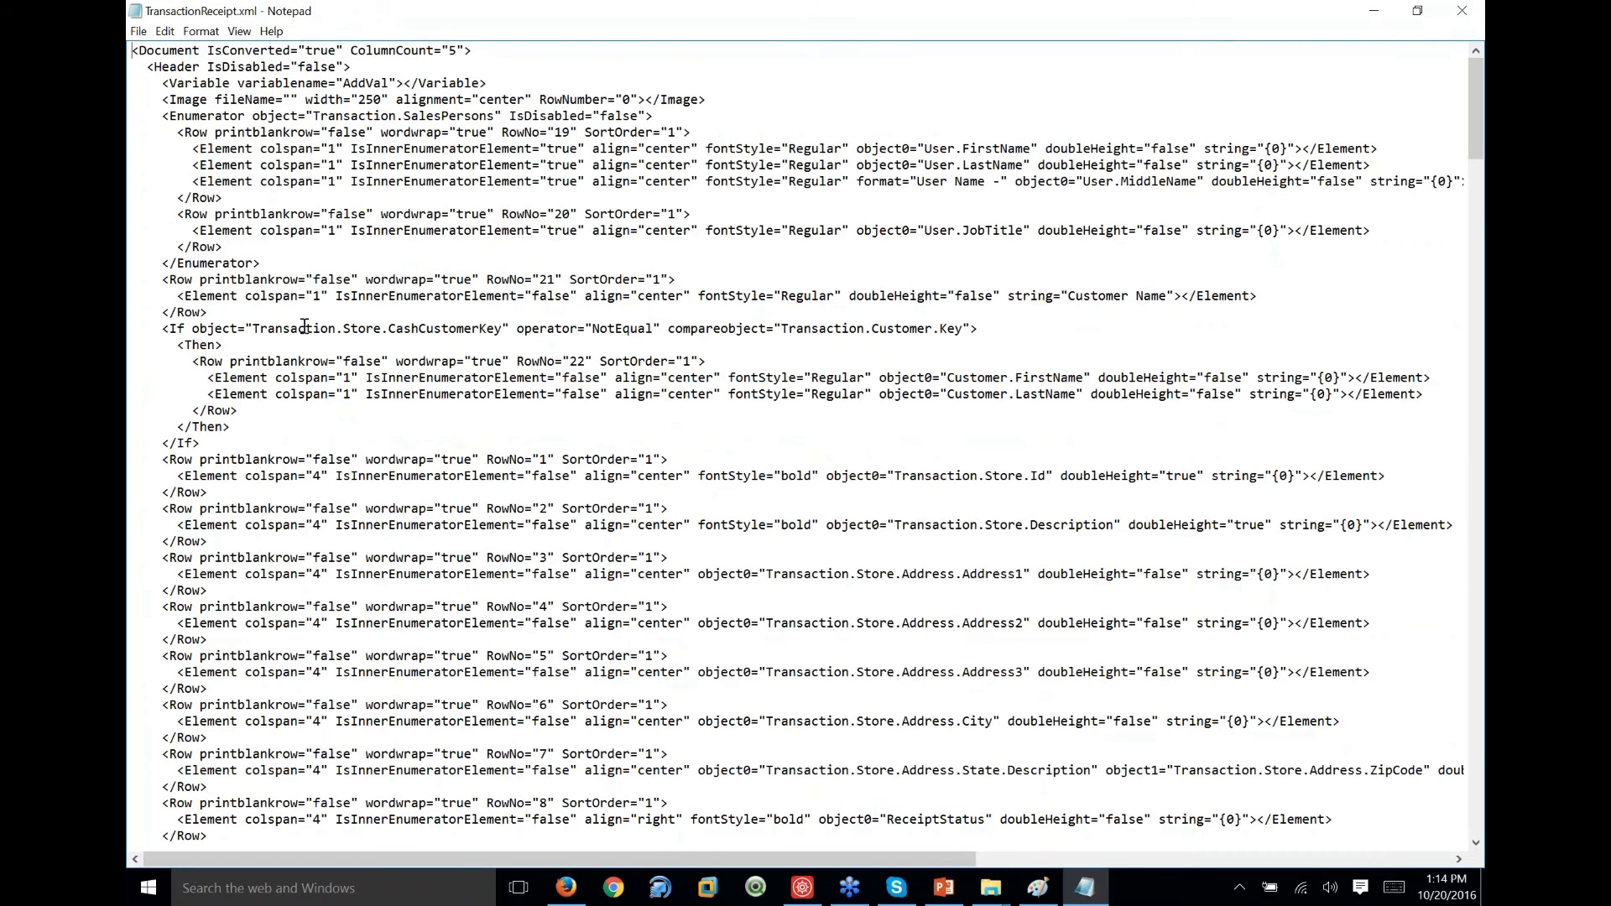
pyautogui.click(1461, 11)
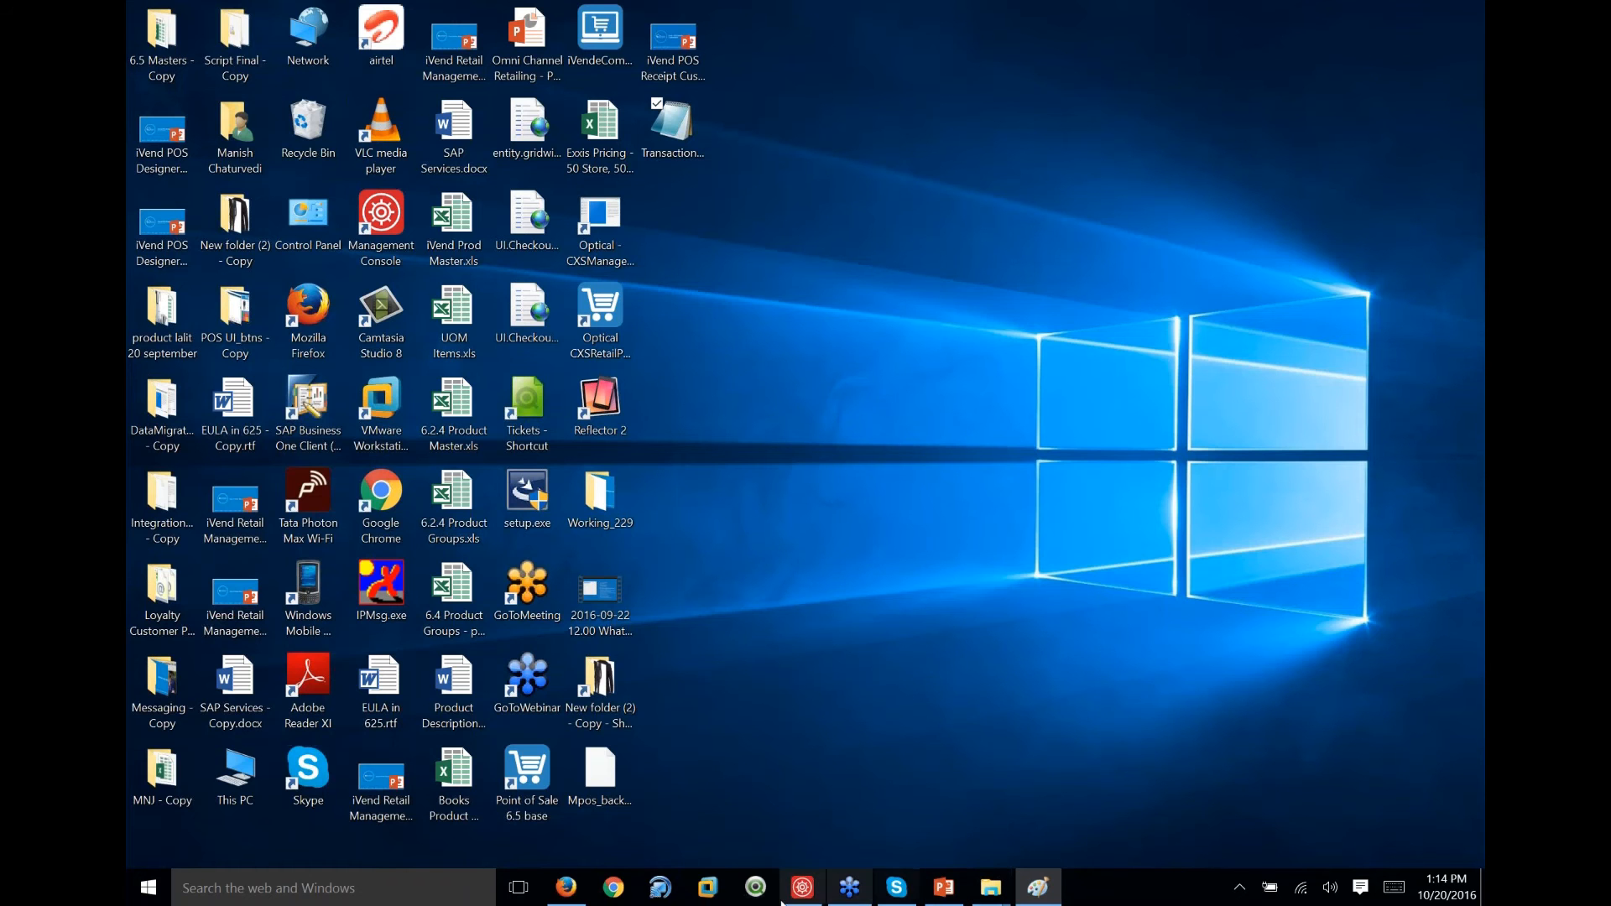
# Return to the iVend Management Console and preview the customized receipt, checking it from the customer name rows through the totals and tender section
pyautogui.click(801, 890)
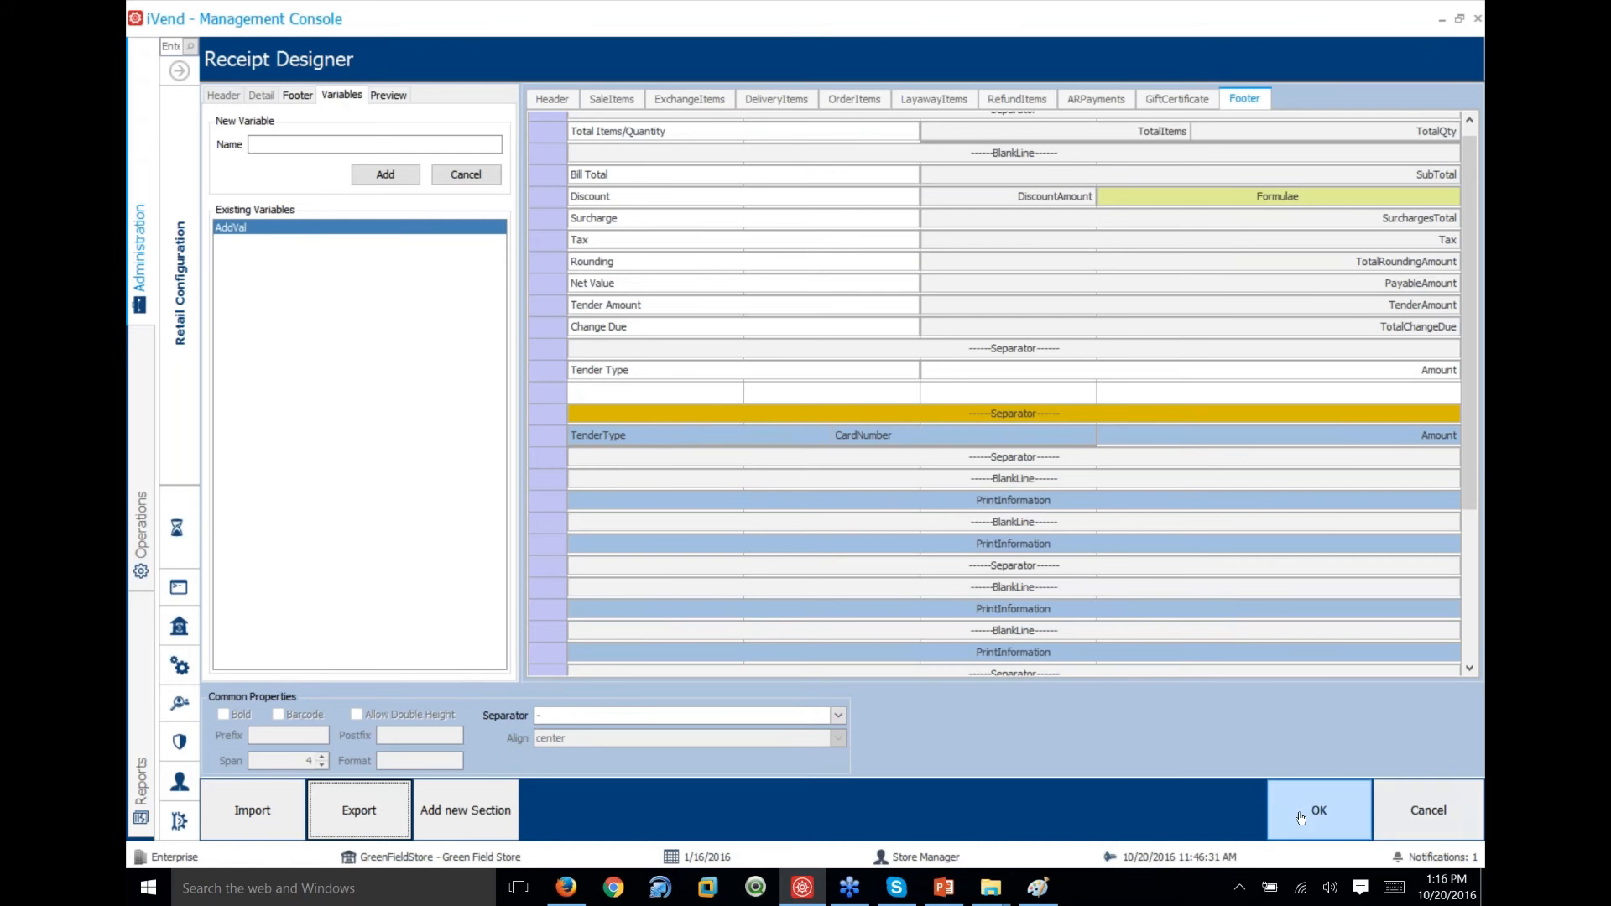
pyautogui.click(388, 94)
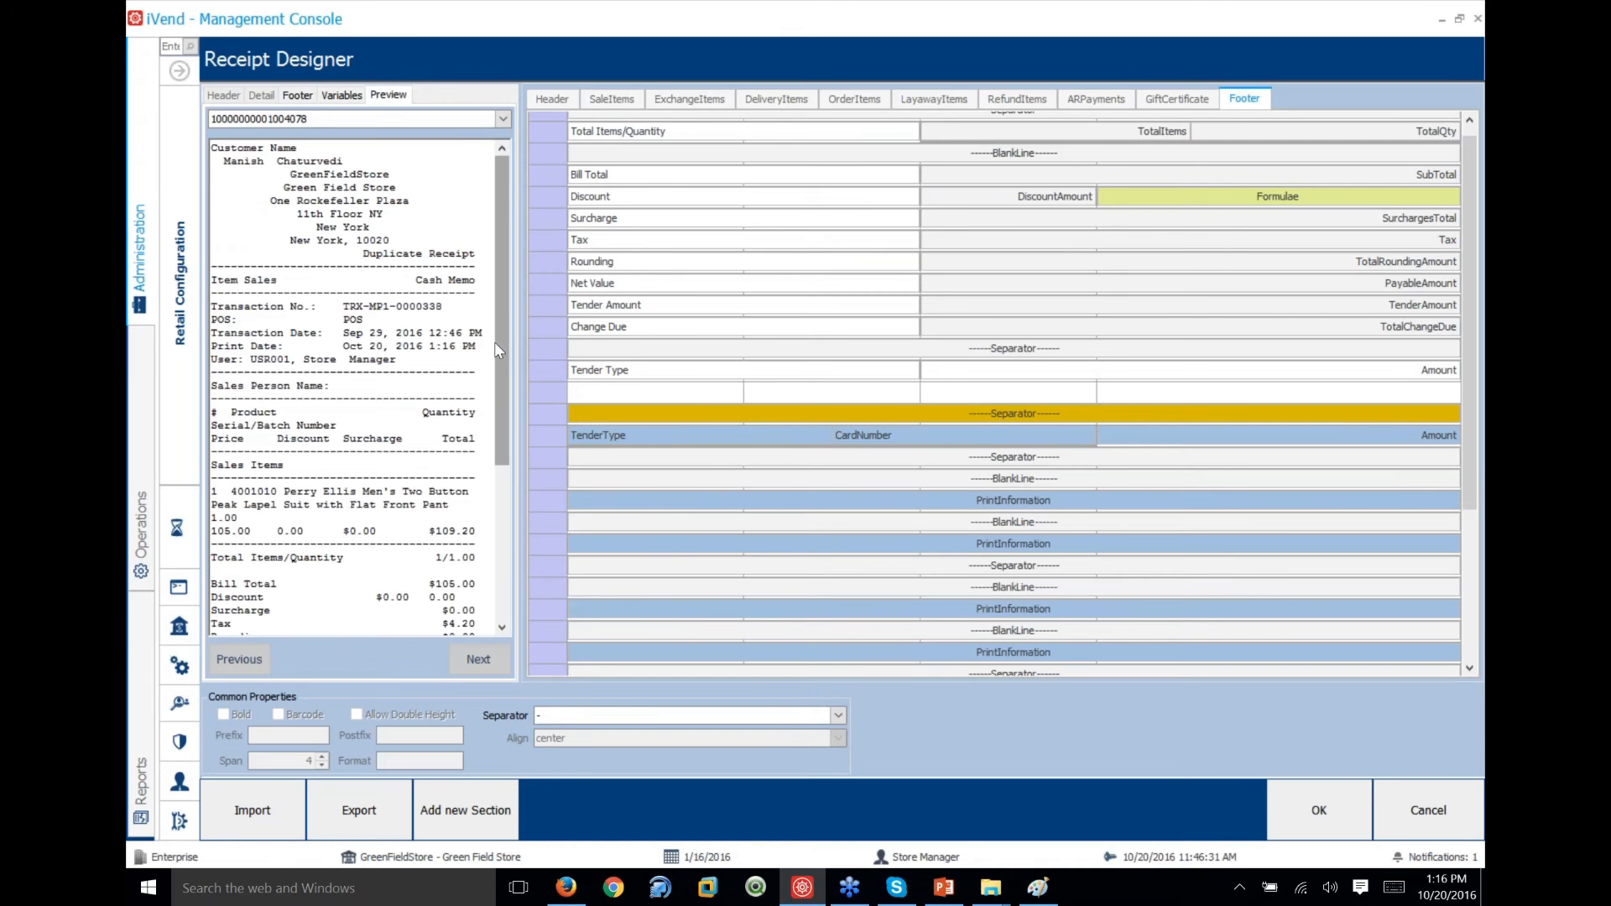
pyautogui.moveTo(506, 323); pyautogui.dragTo(495, 375)
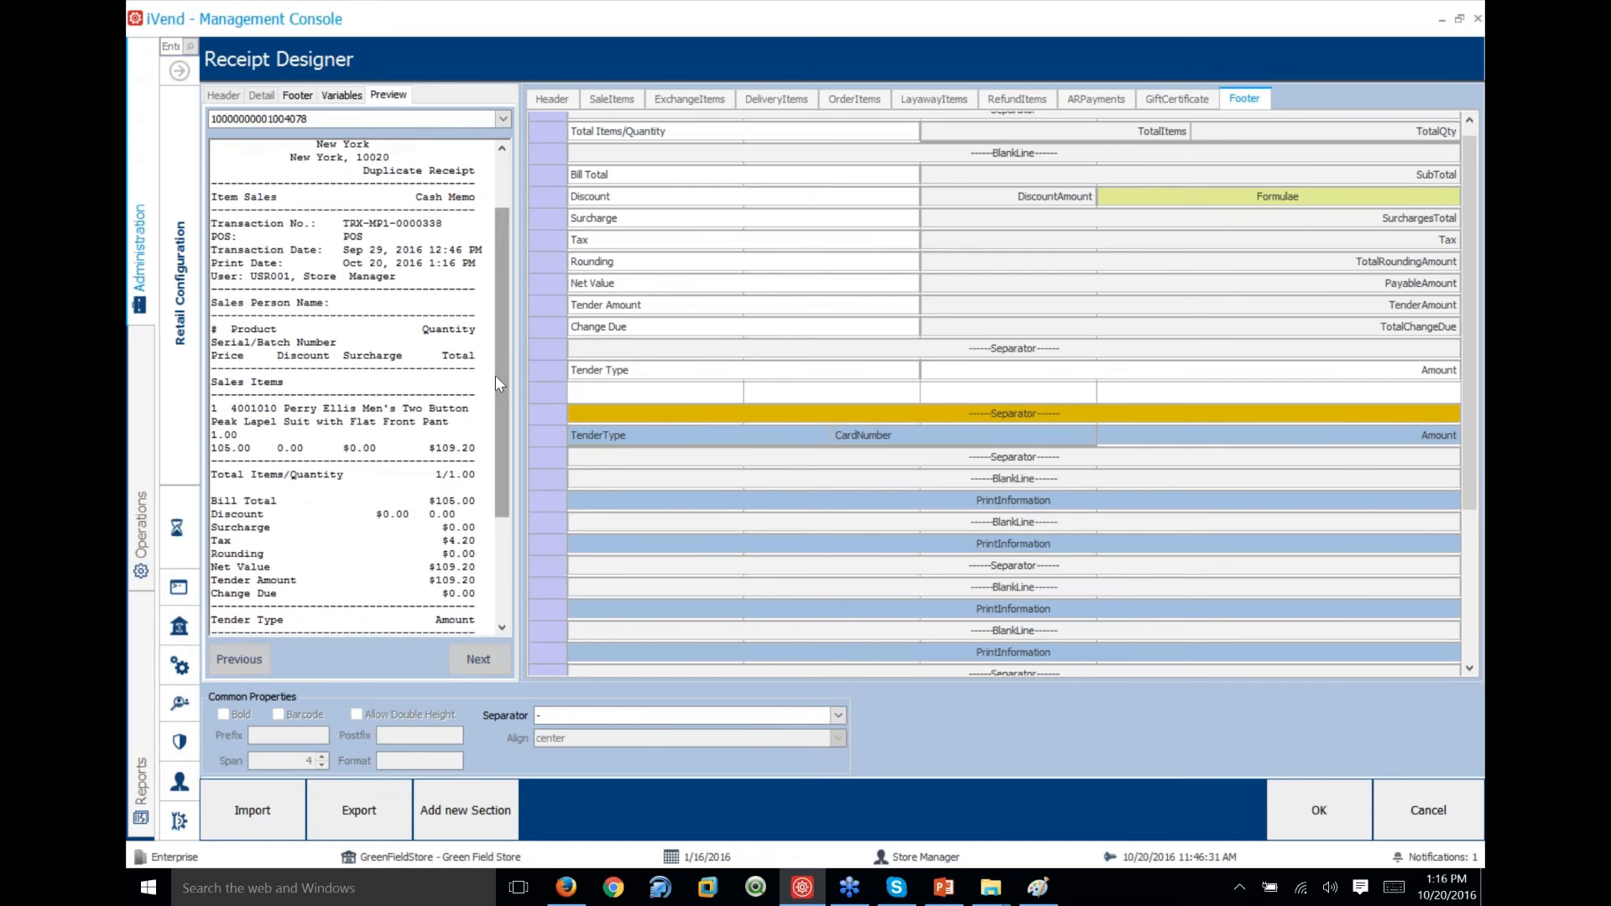
pyautogui.moveTo(503, 368); pyautogui.dragTo(508, 325)
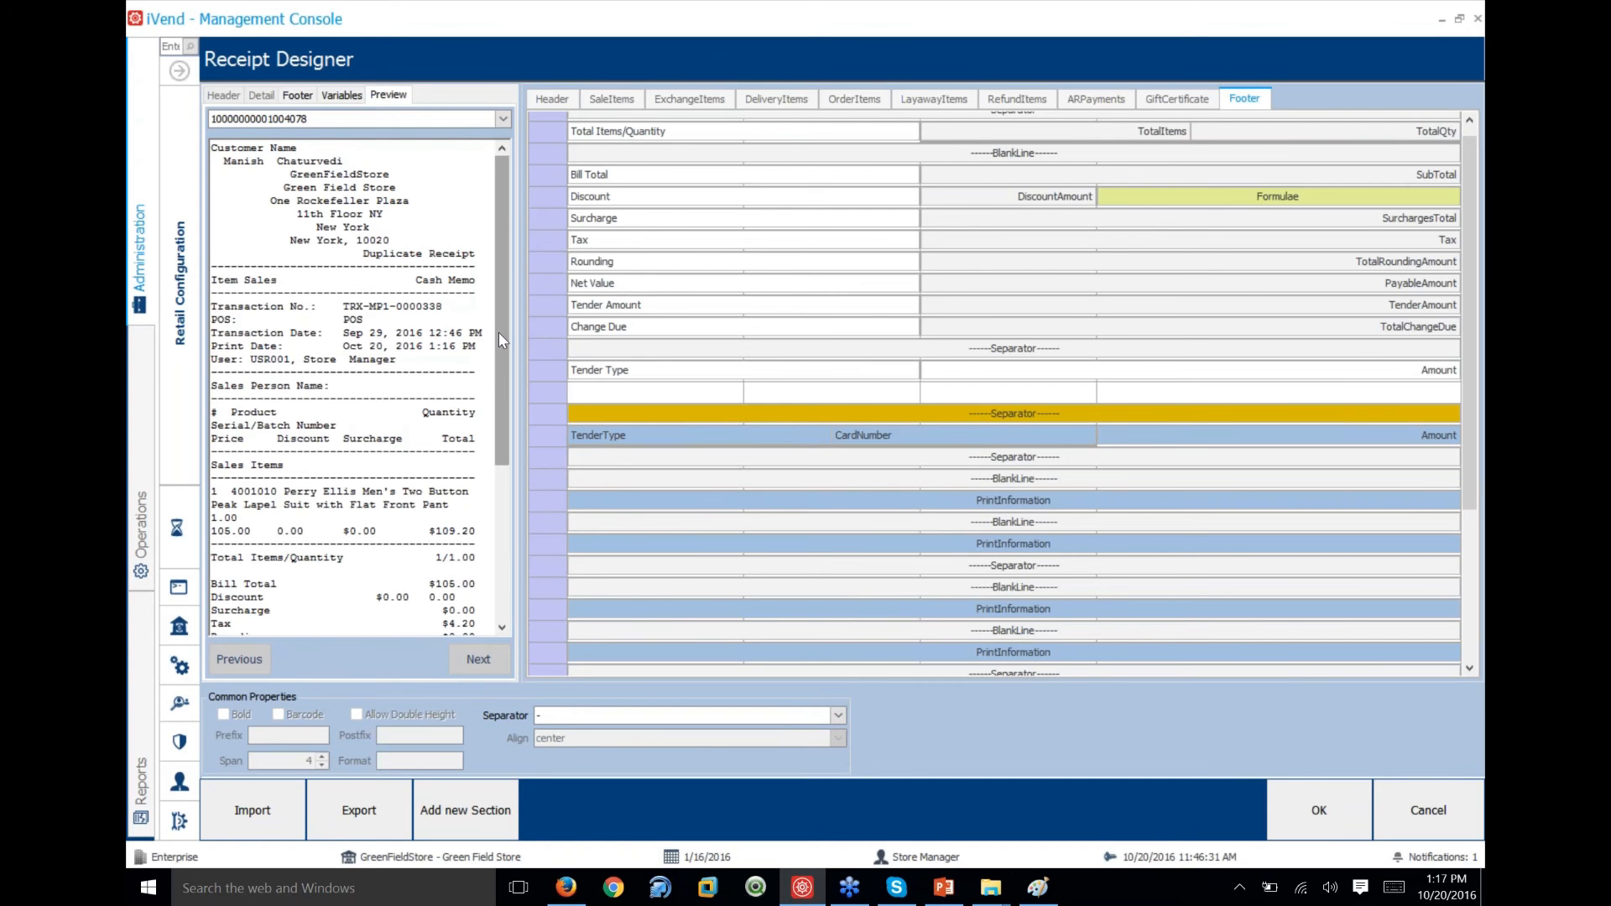
pyautogui.moveTo(507, 320); pyautogui.dragTo(496, 447)
pyautogui.scroll(3, 497, 447)
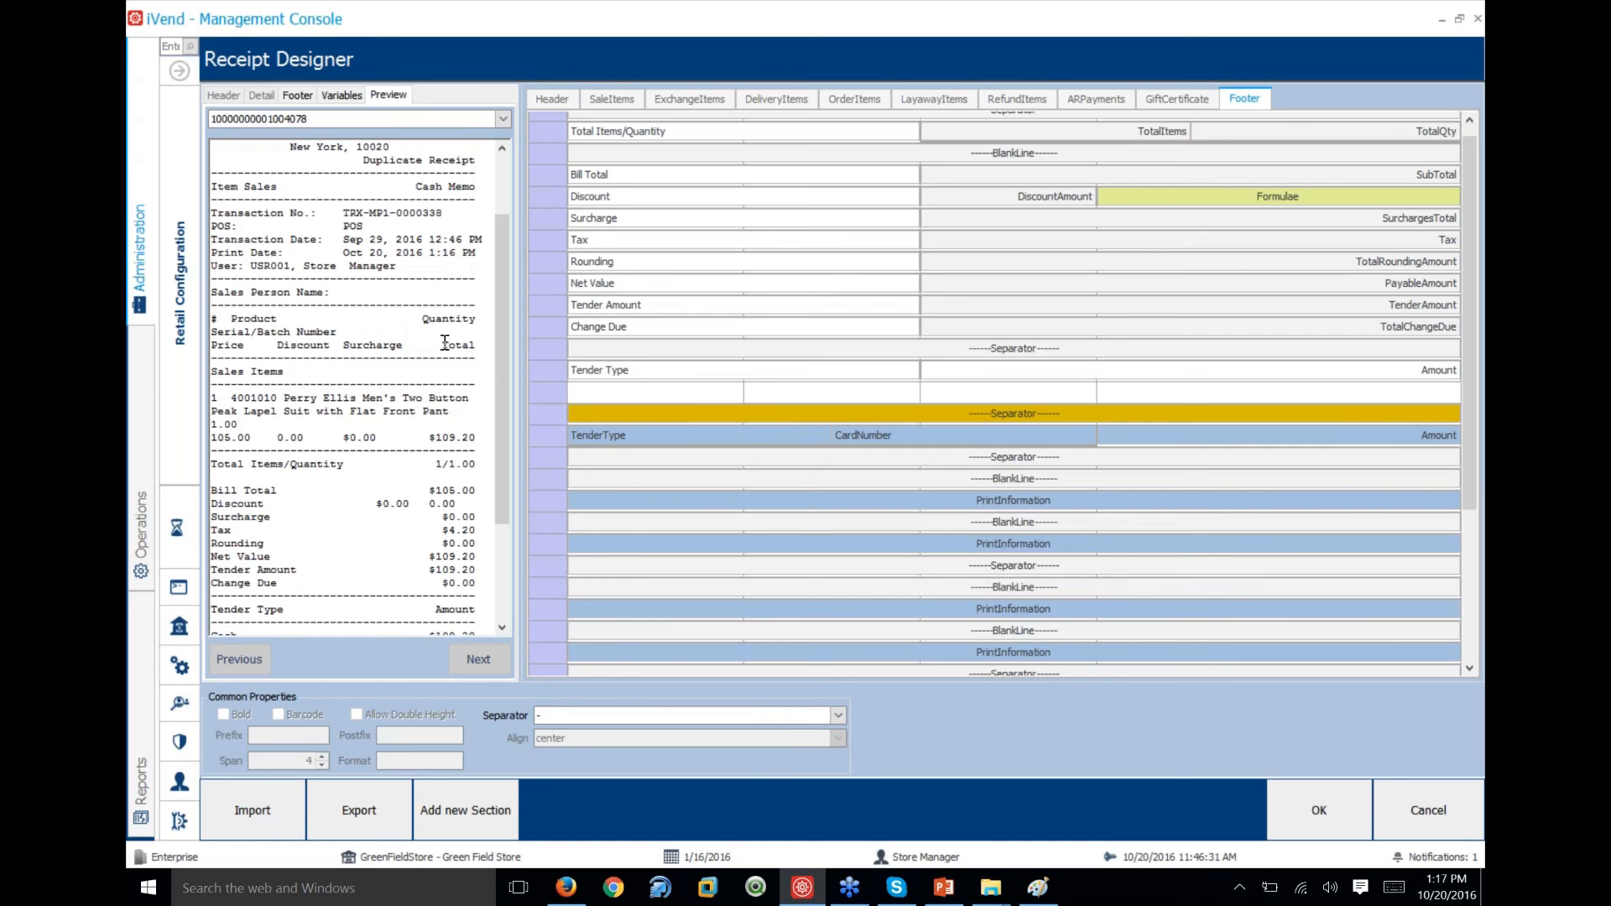
# Add a grouping control in the first cell of the blank row below AddVal in SaleItems, and open the span value for editing
pyautogui.click(618, 102)
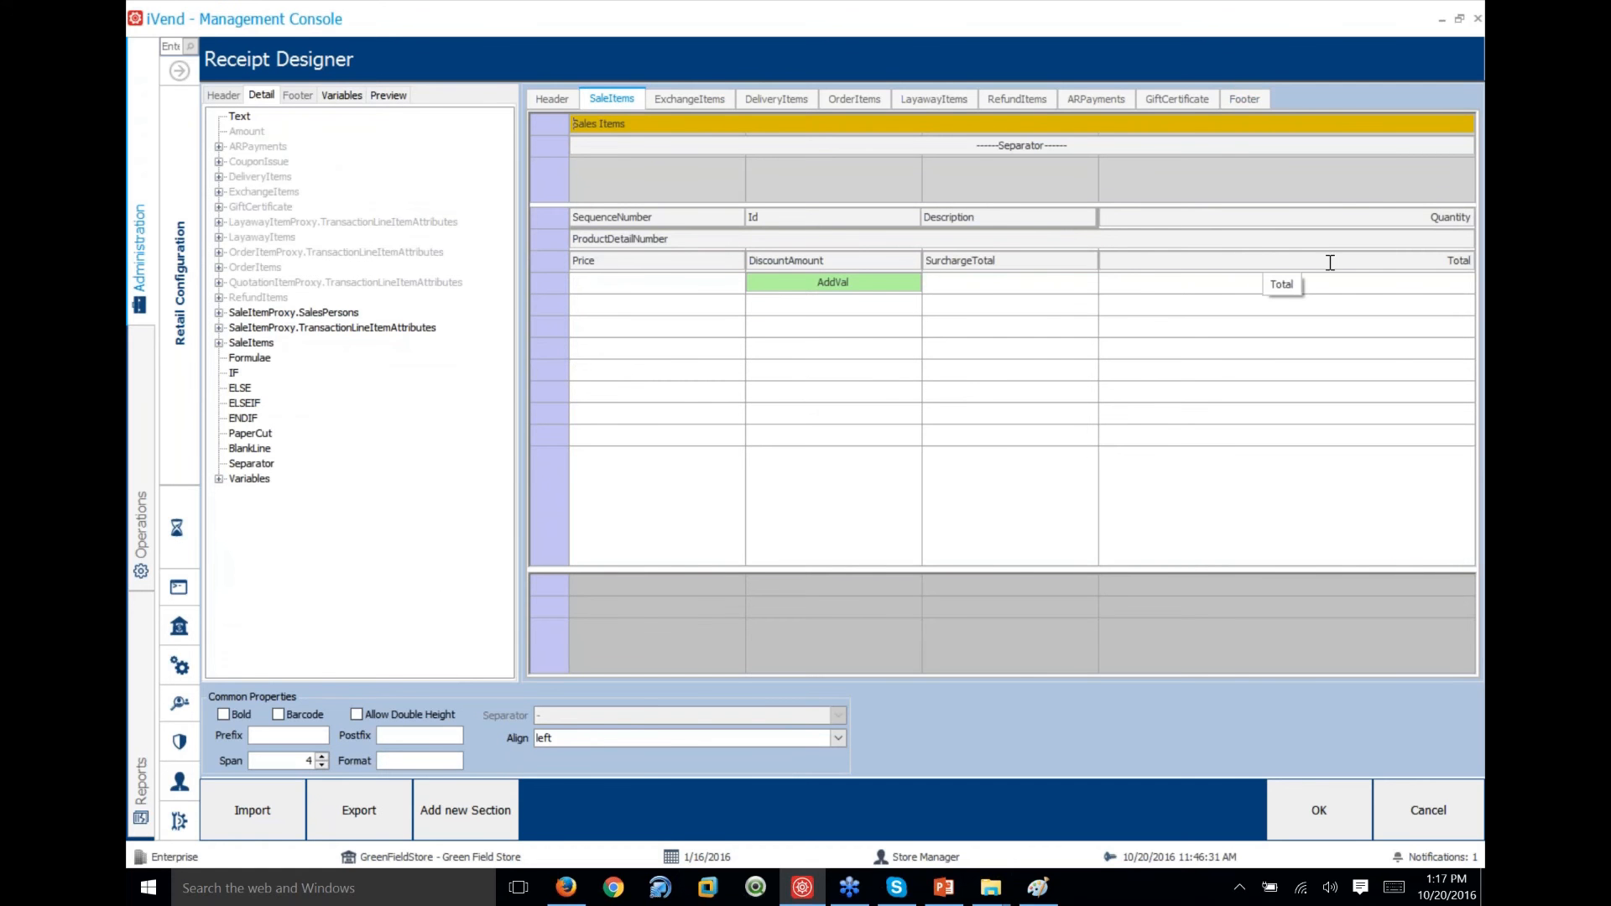
pyautogui.rightClick(663, 304)
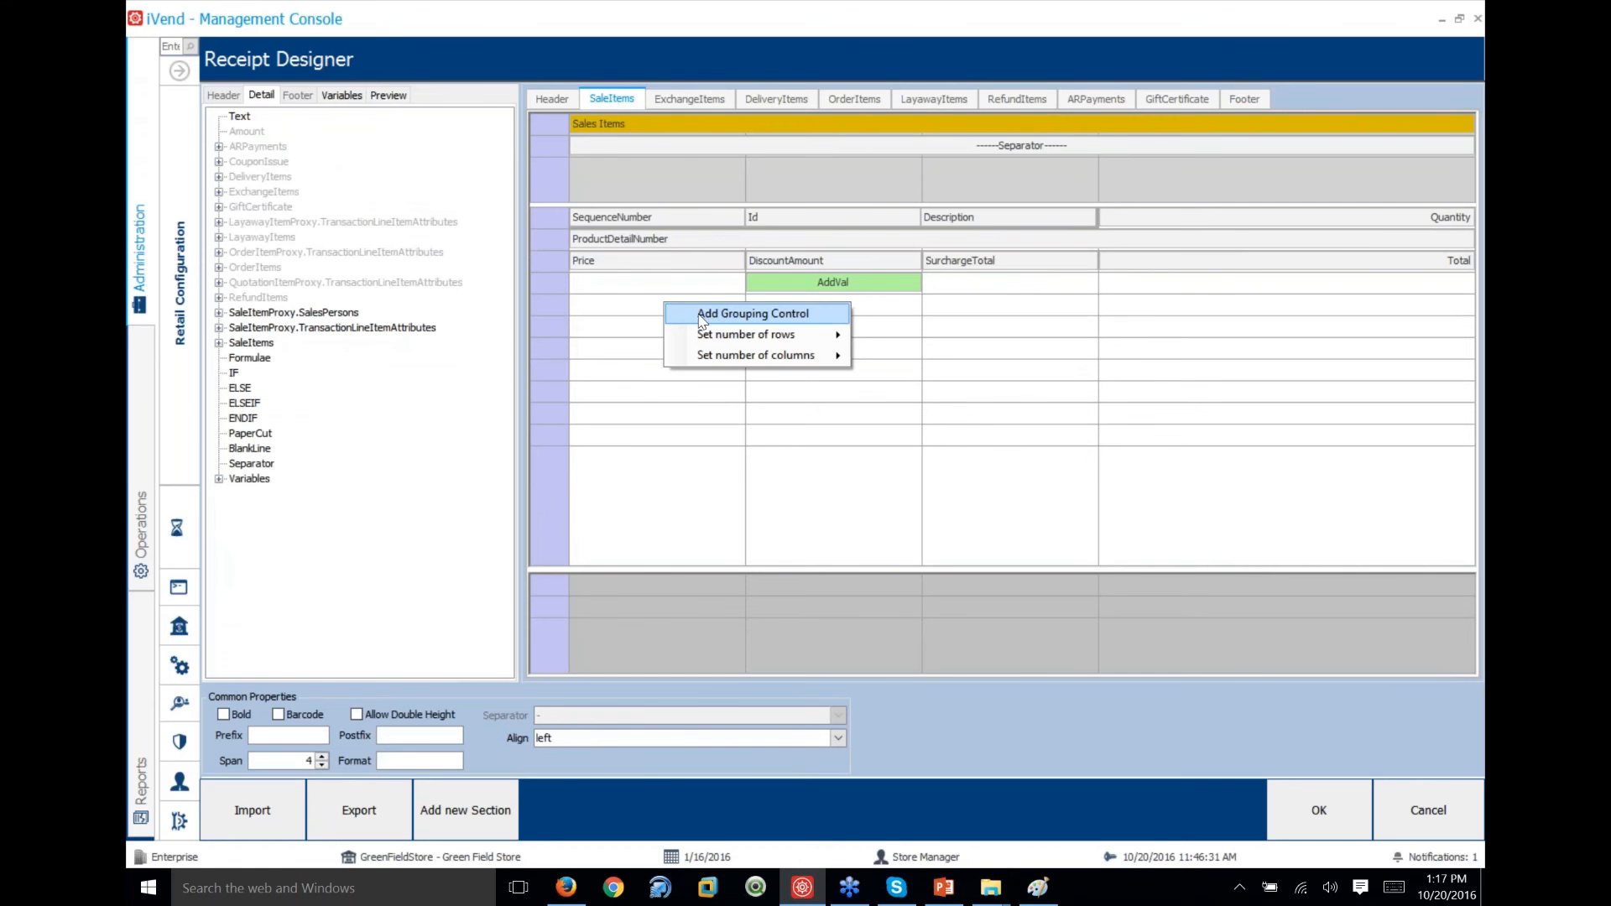
pyautogui.click(703, 318)
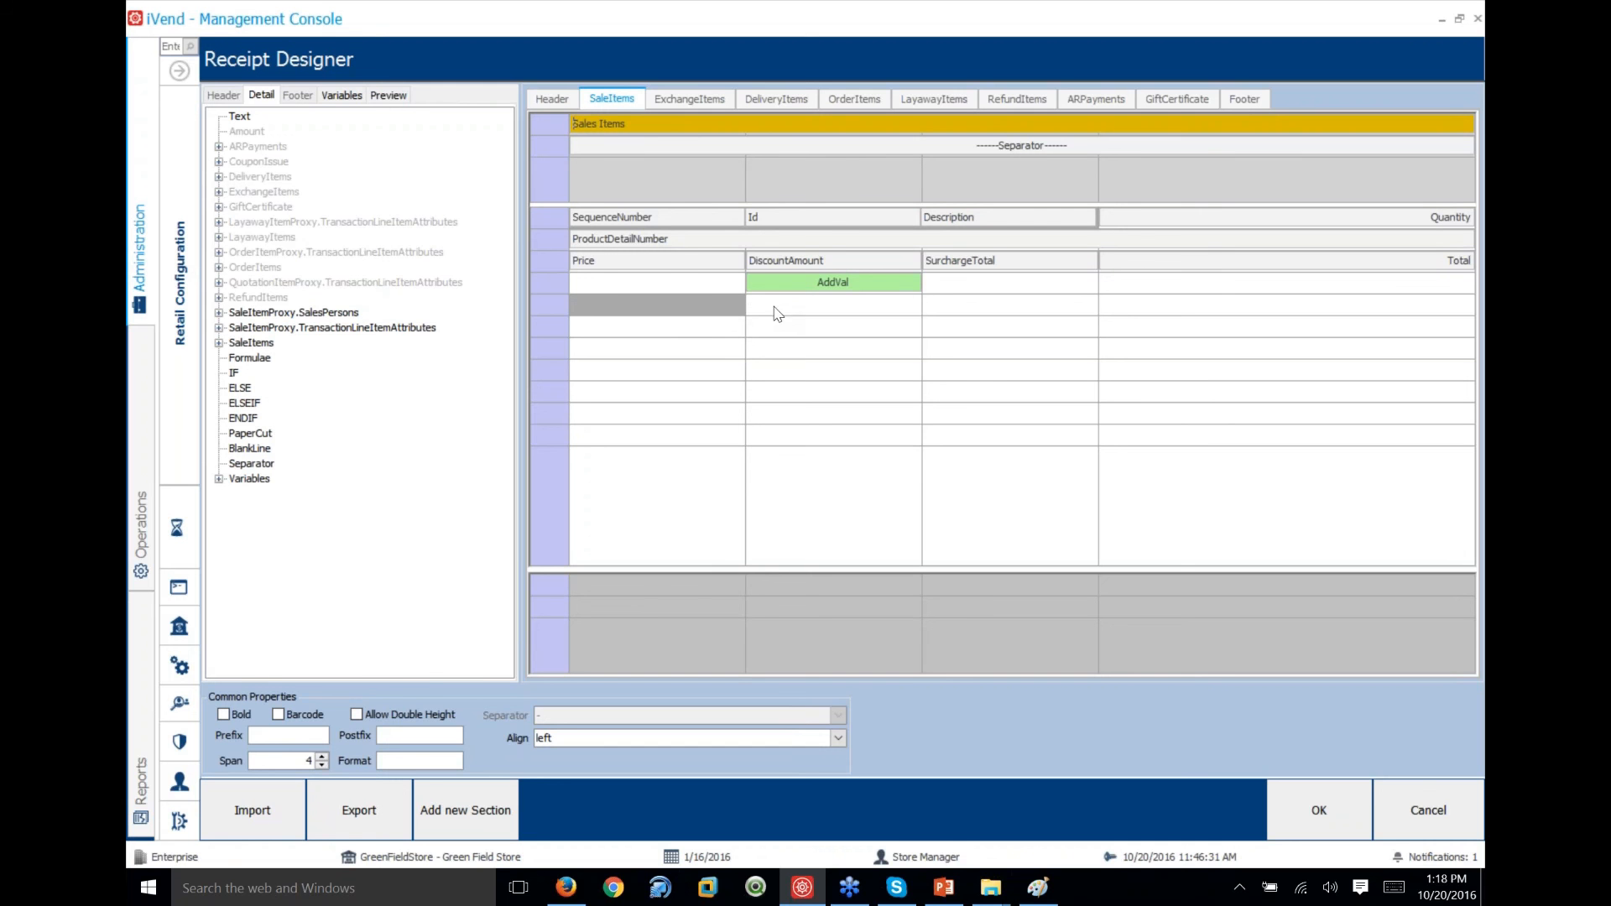
pyautogui.doubleClick(301, 761)
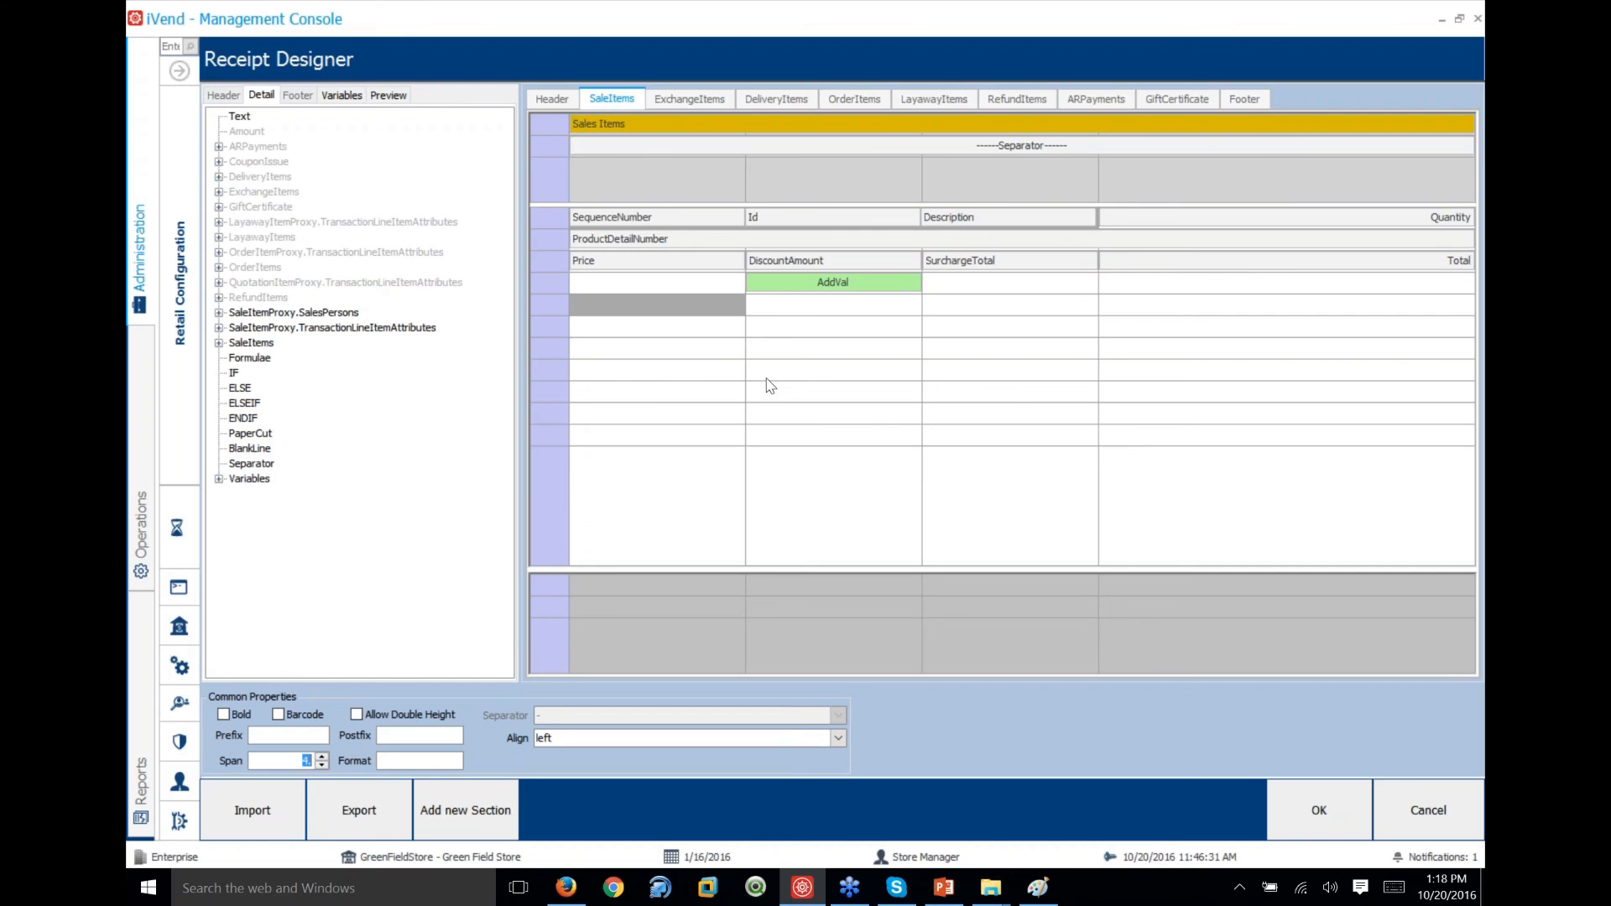